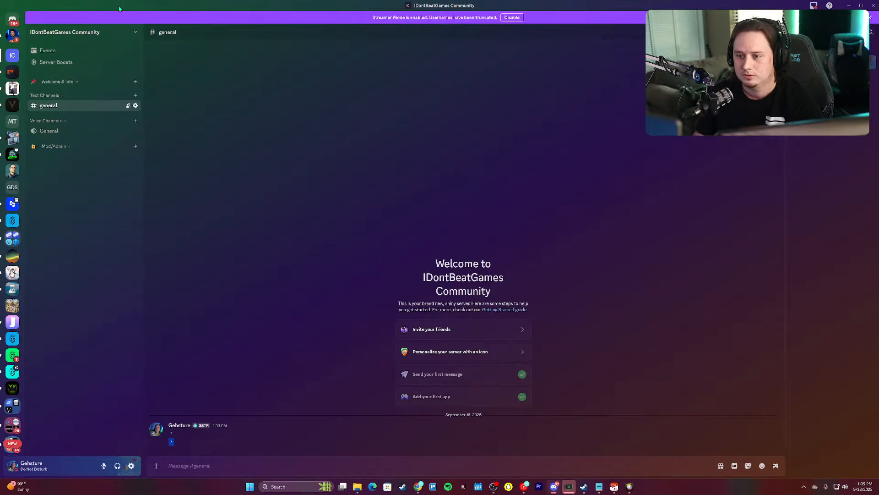
Step: Create a text channel named "👋・welcome" in the Welcome & Info category
left_click(136, 82)
key("super+period")
type("wave")
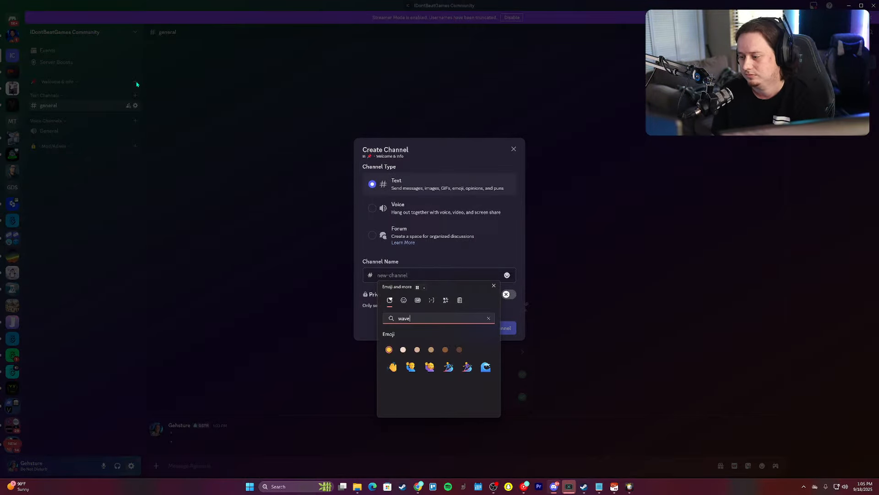
key("Return")
key("Return")
key("Escape")
type("・")
type("wel")
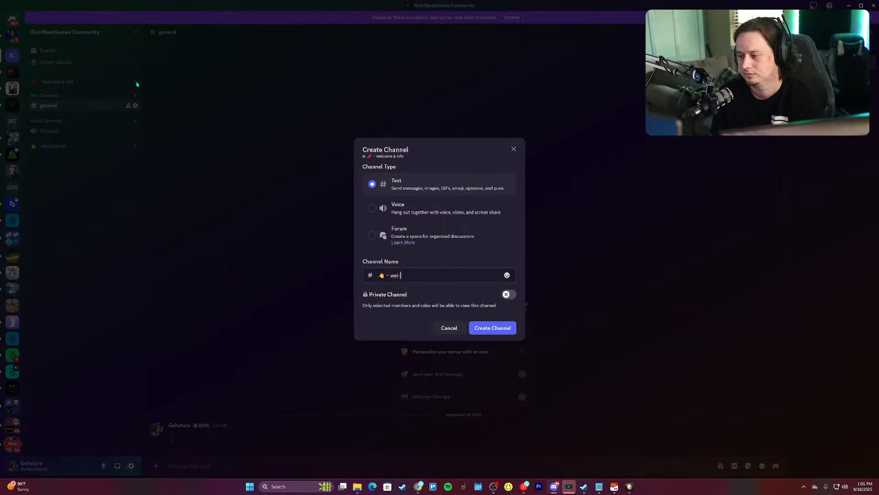
type("come")
key("Return")
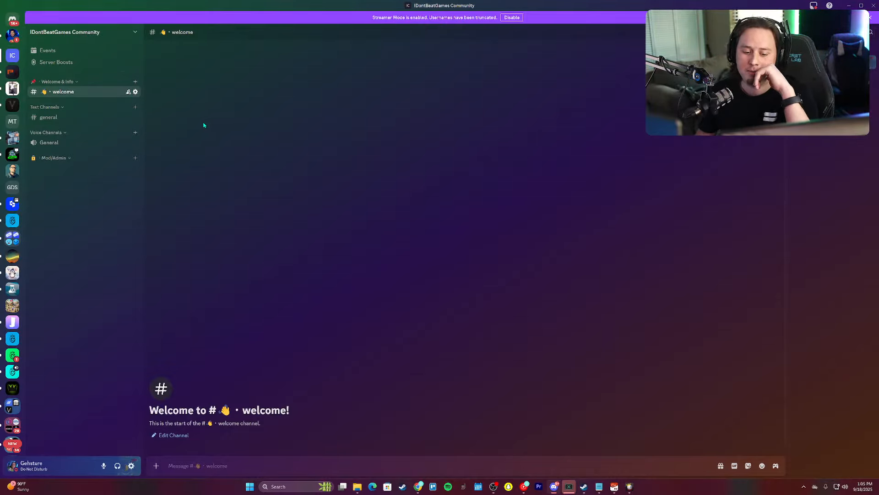
left_click(94, 31)
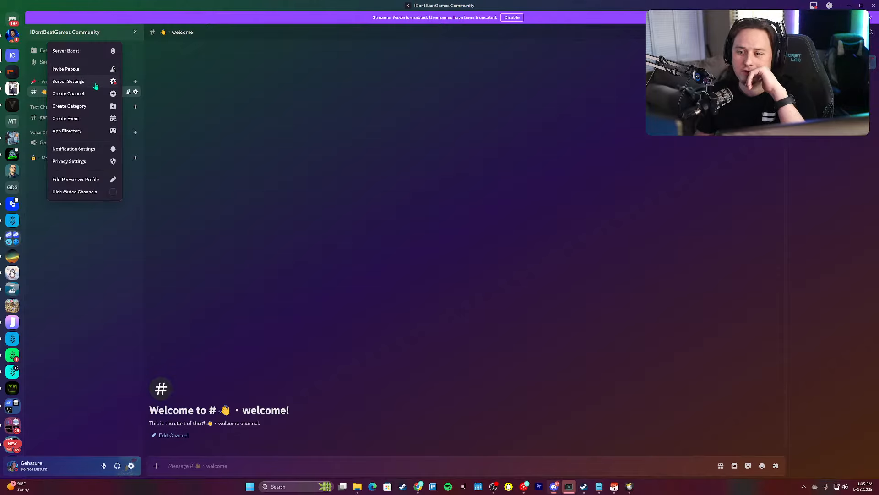
left_click(91, 76)
left_click(289, 157)
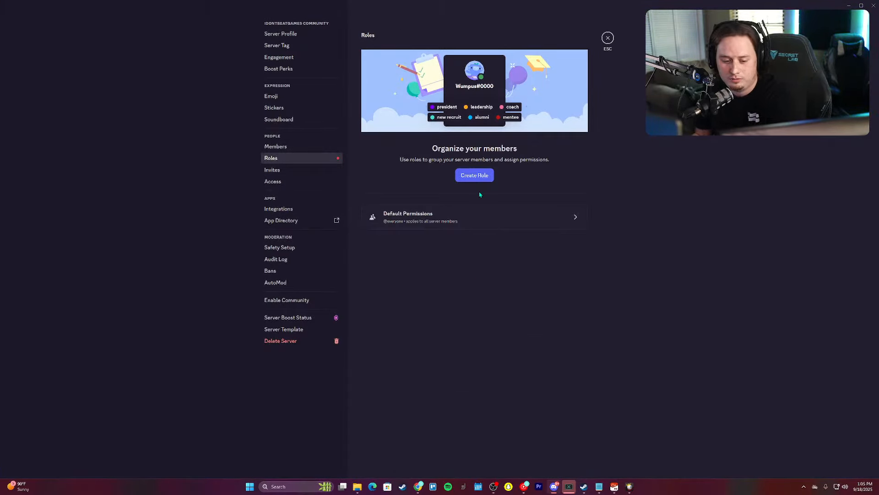
left_click(481, 216)
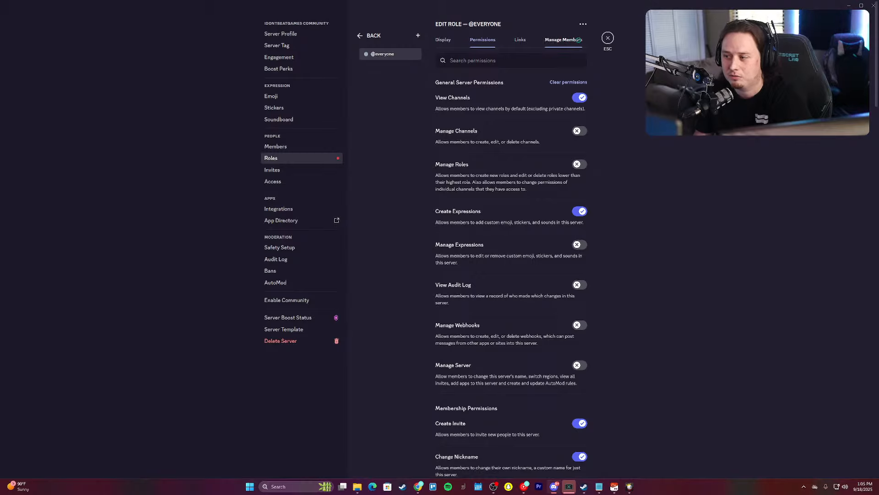
left_click(608, 37)
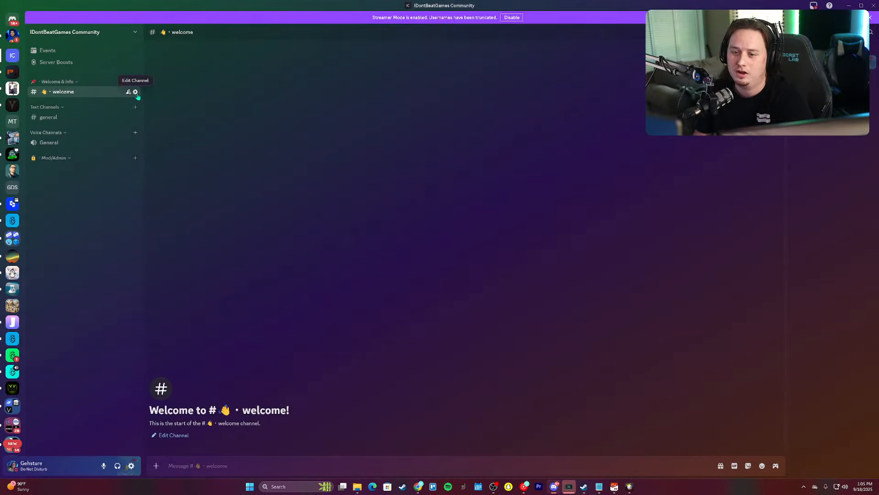
Step: Check the permission settings of the welcome channel and of its Welcome & Info category
left_click(134, 91)
left_click(279, 45)
left_click(607, 38)
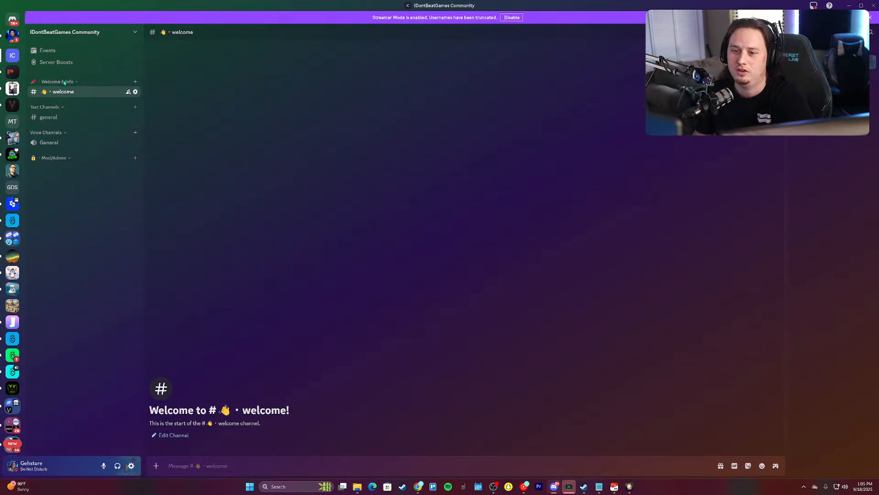
right_click(69, 82)
left_click(80, 169)
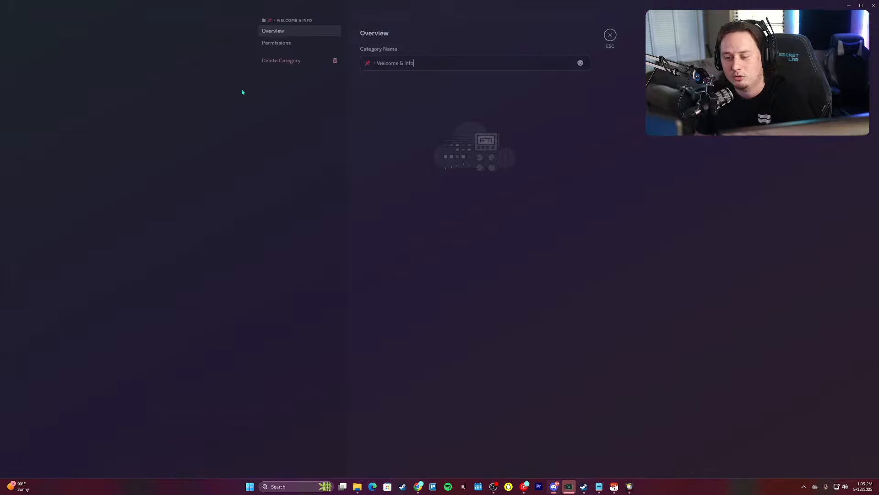
left_click(280, 45)
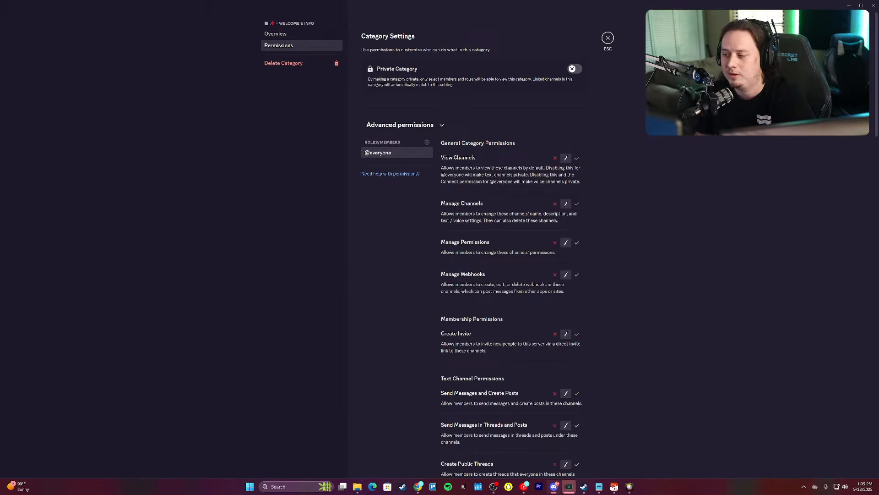
left_click(608, 38)
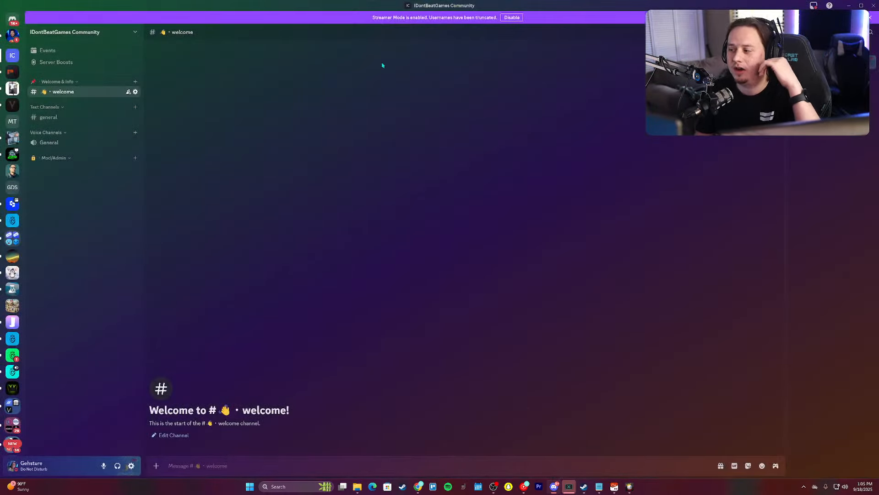
left_click(135, 92)
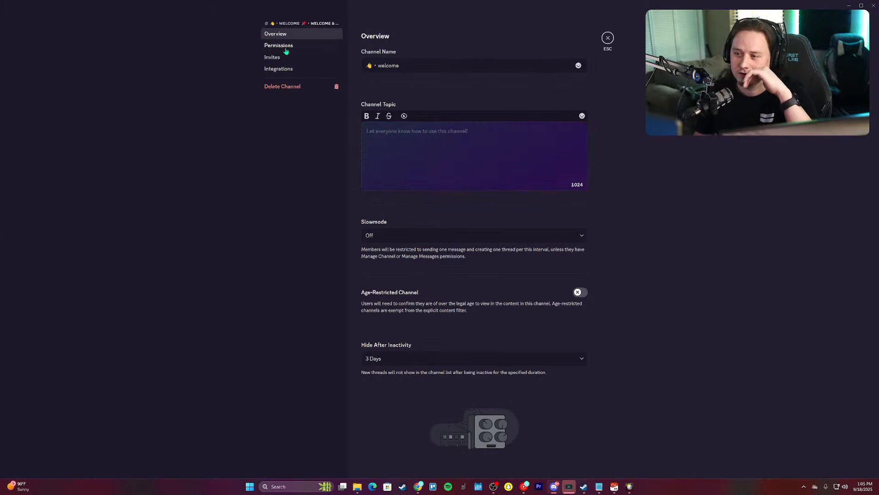
left_click(278, 45)
scroll(502, 350, "down", 1)
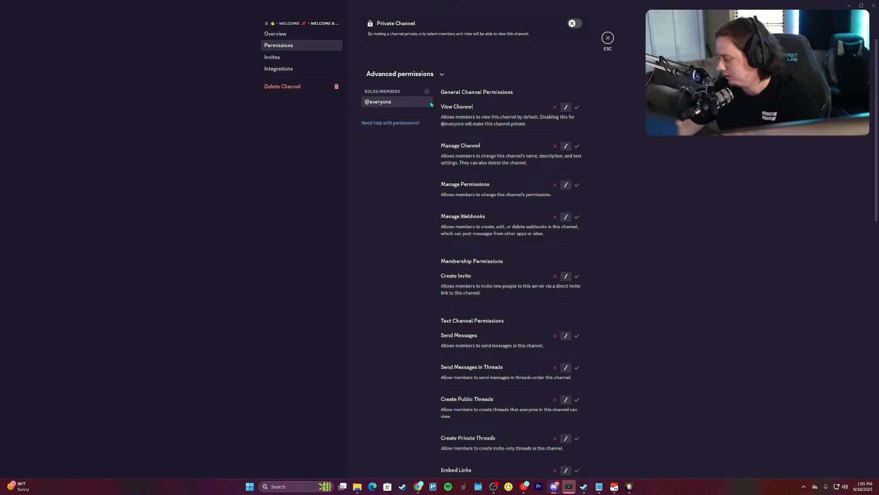
left_click(555, 146)
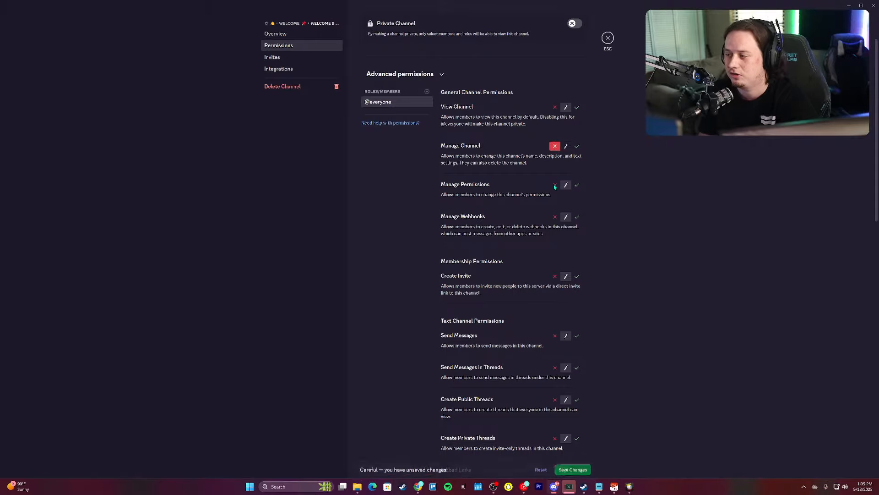
left_click(554, 184)
left_click(554, 276)
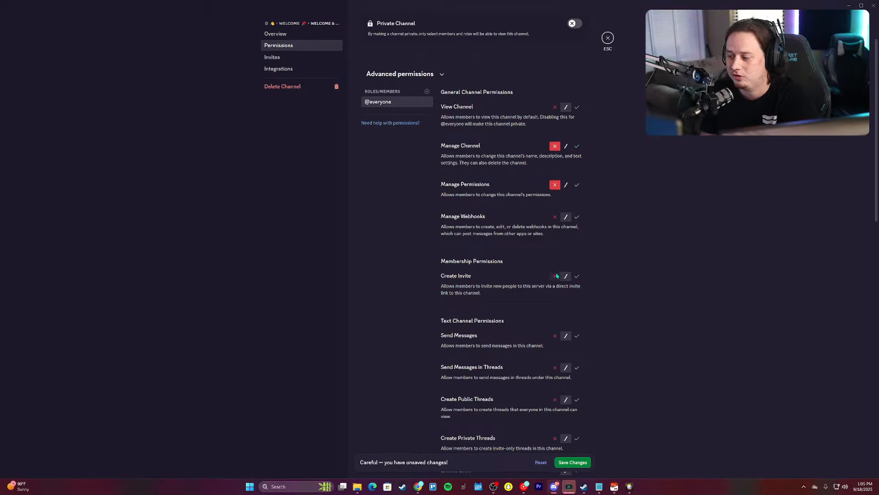
scroll(554, 276, "down", 3)
left_click(554, 229)
left_click(554, 261)
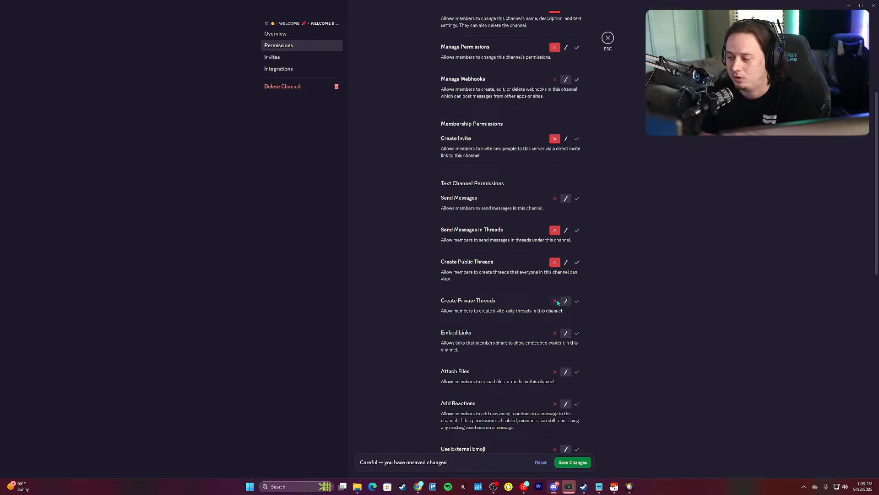
left_click(554, 300)
scroll(555, 301, "up", 5)
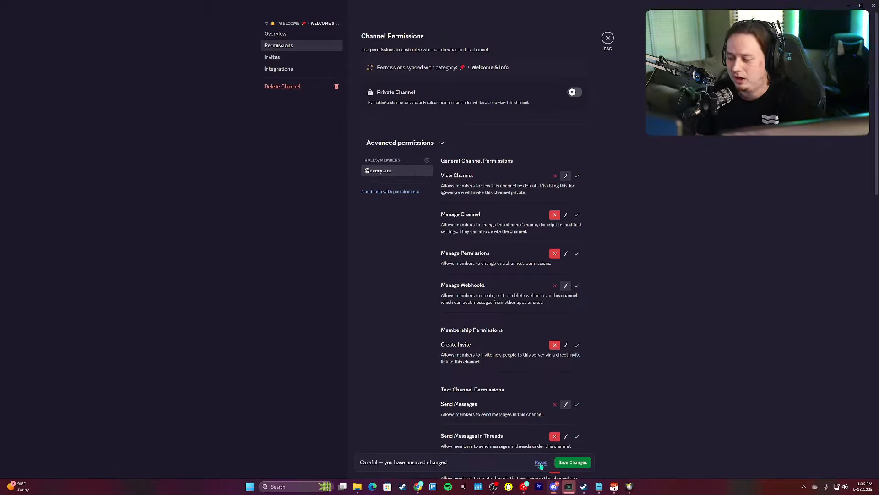
left_click(541, 463)
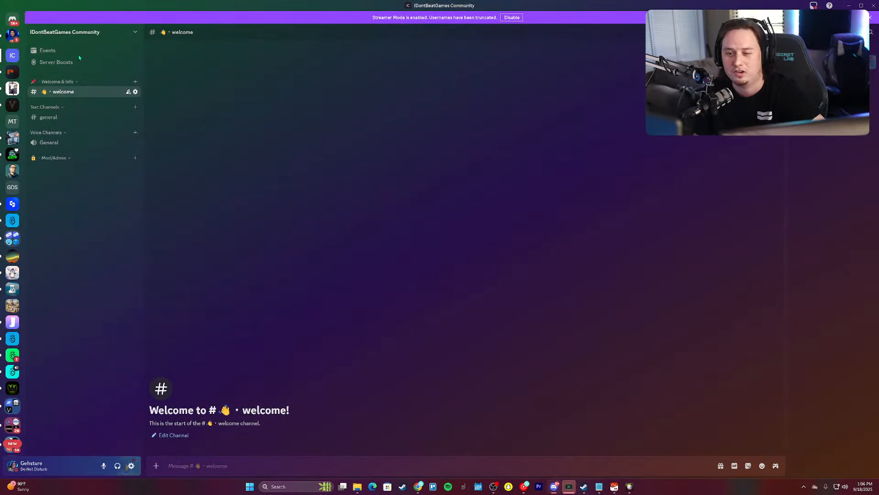
left_click(83, 35)
left_click(108, 81)
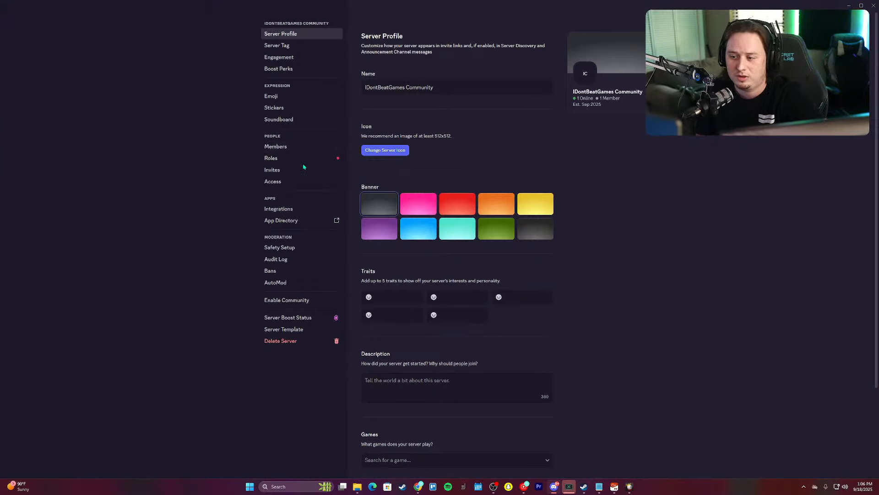
left_click(271, 157)
left_click(451, 217)
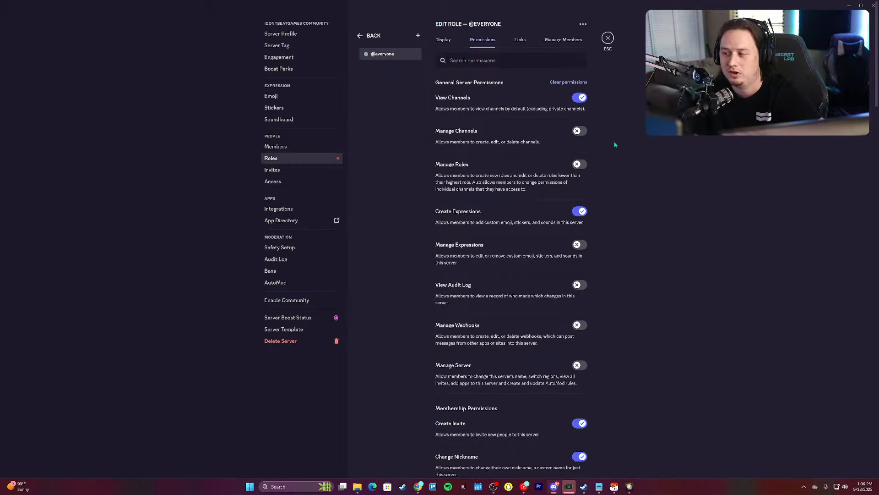
key("Escape")
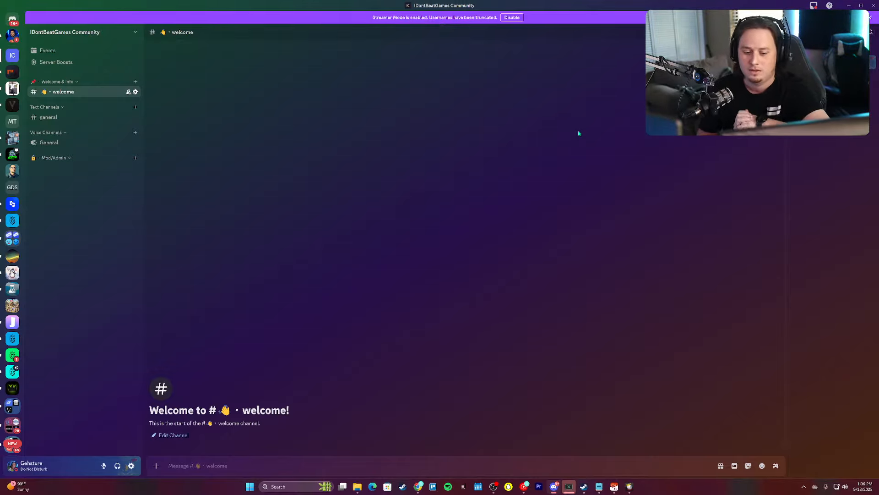
left_click(78, 34)
left_click(89, 81)
left_click(271, 158)
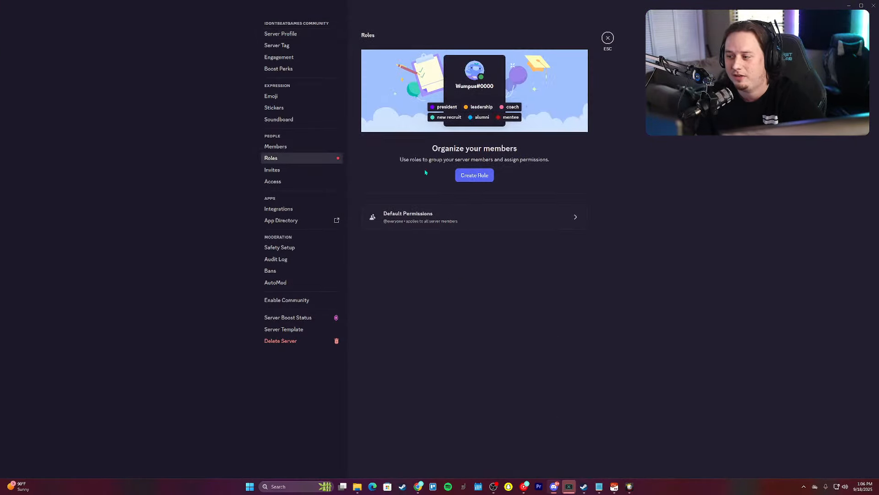
left_click(405, 216)
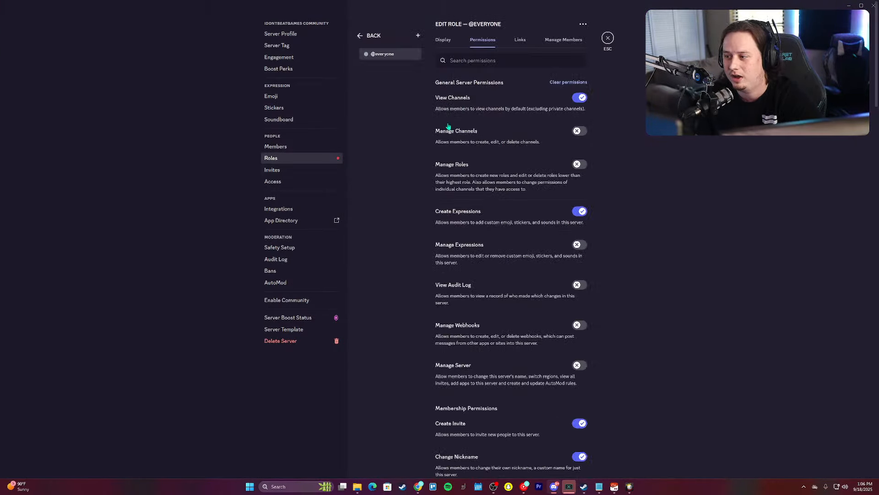
Step: Create a server role with the default name and settings, and return to the roles overview
left_click(294, 160)
left_click(473, 175)
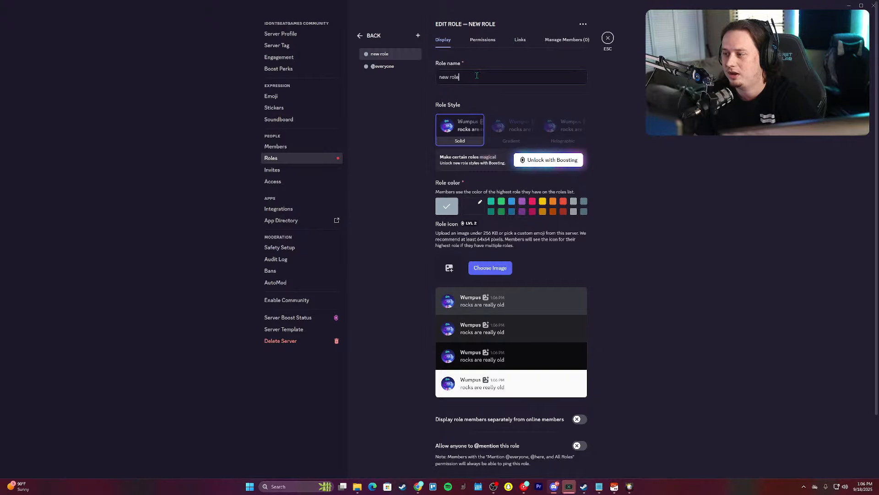
left_click(271, 158)
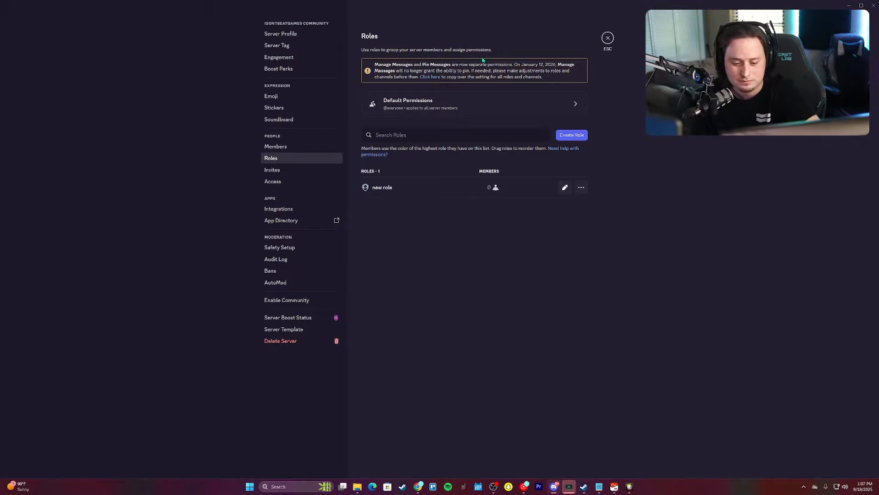
left_click(435, 108)
scroll(448, 267, "down", 10)
scroll(447, 267, "up", 10)
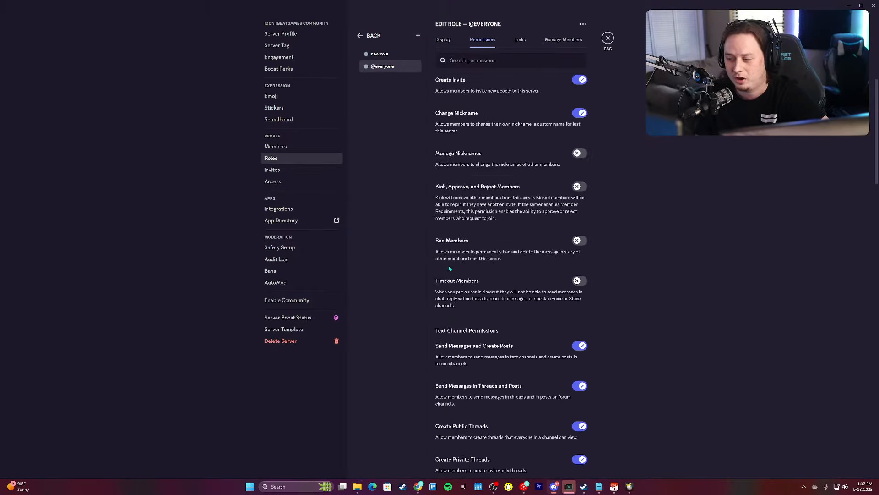
left_click(372, 35)
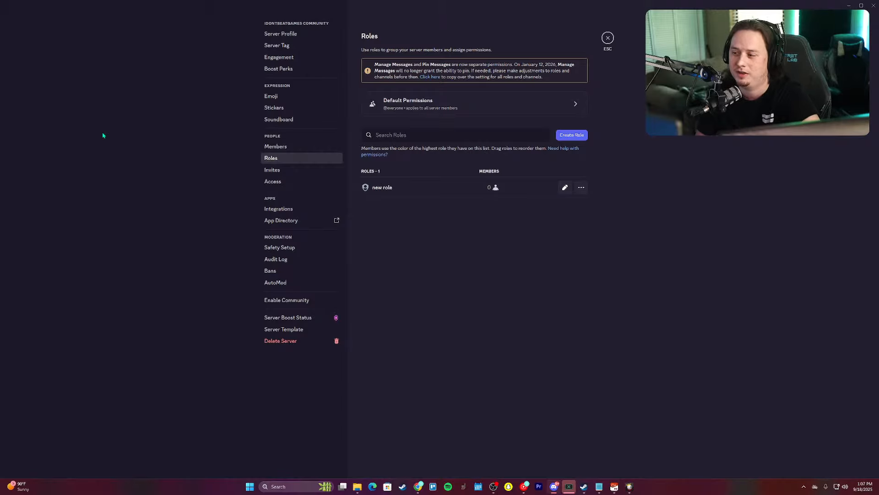
left_click(607, 39)
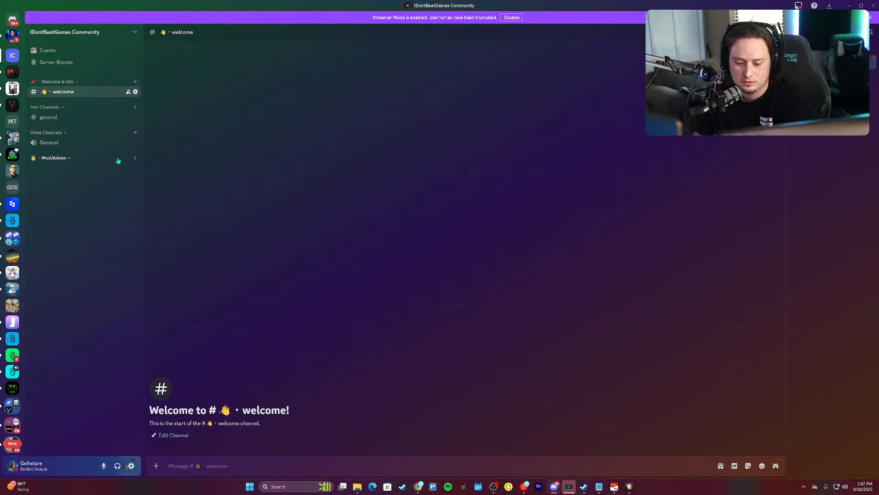
Step: Create a text channel named "📜・rules" in the Welcome & Info category
left_click(135, 91)
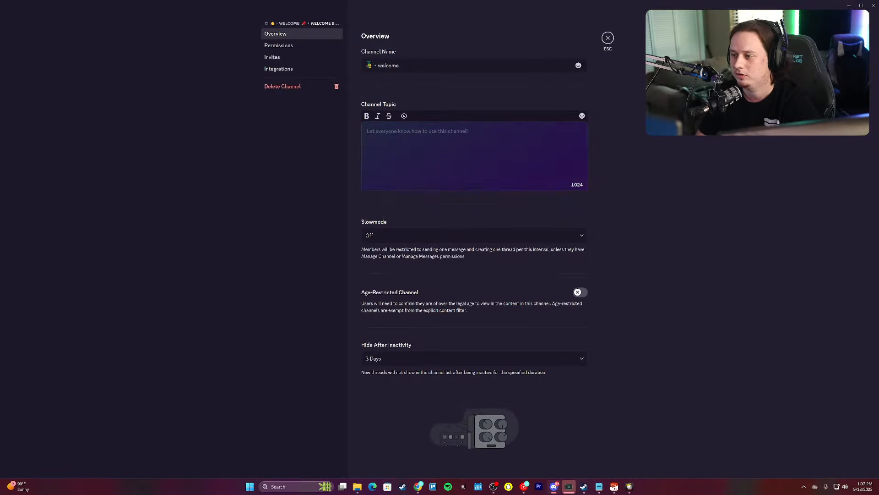
key("Escape")
left_click(135, 82)
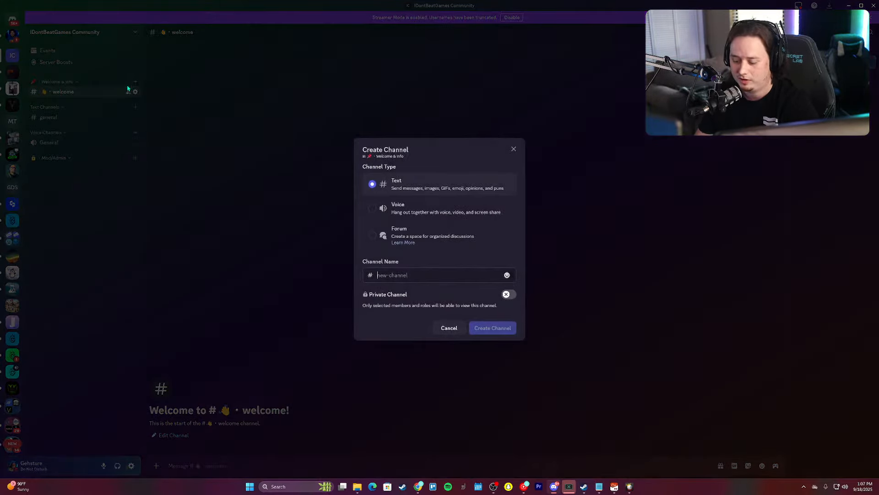
key("super+period")
type("paper")
key("Right")
key("Return")
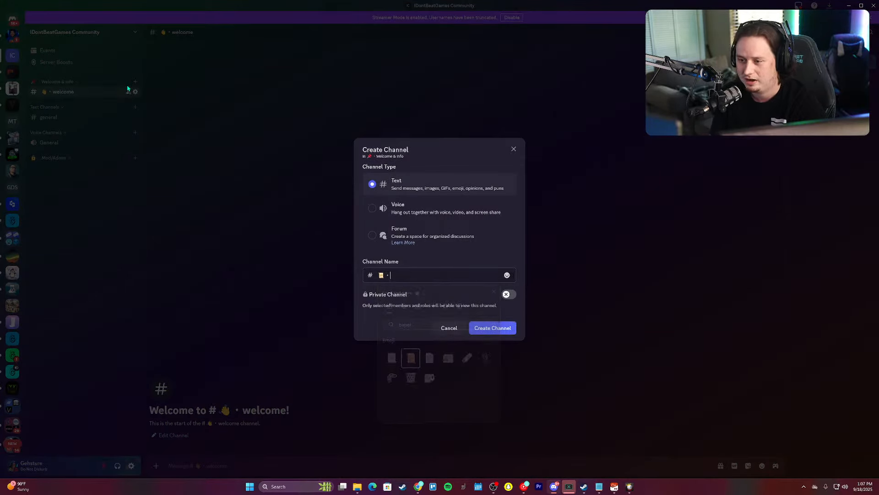
type("rules")
key("Return")
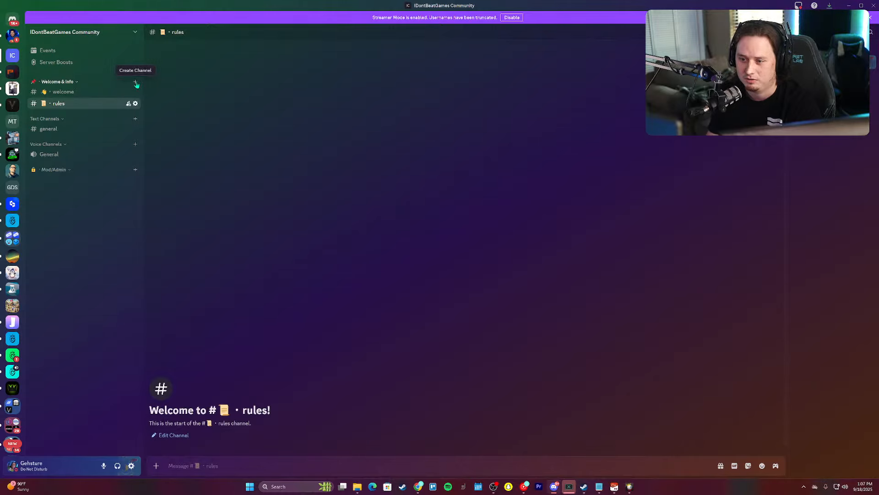
Step: Create a text channel named "announcements" with a megaphone emoji and dot prefix in the Welcome & Info category
left_click(135, 82)
key("super+period")
type("meg")
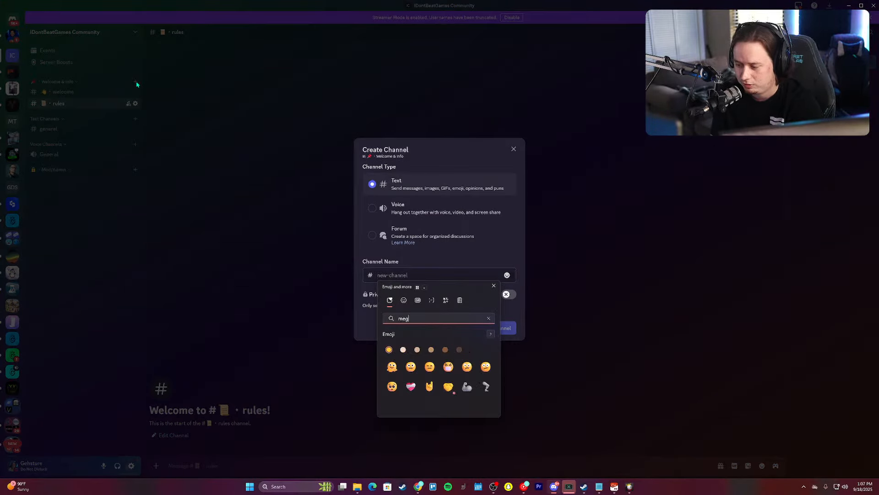
type("a")
key("Return")
type("a")
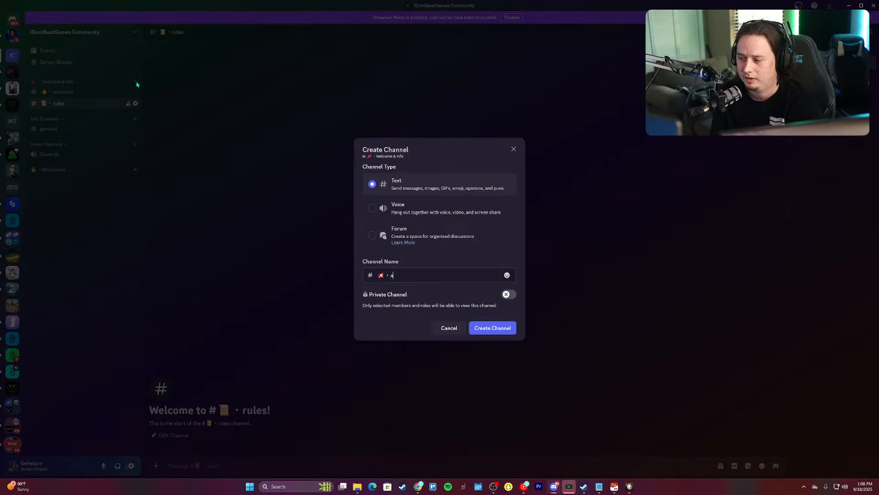
type("nnouncem")
key("BackSpace")
key("BackSpace")
key("BackSpace")
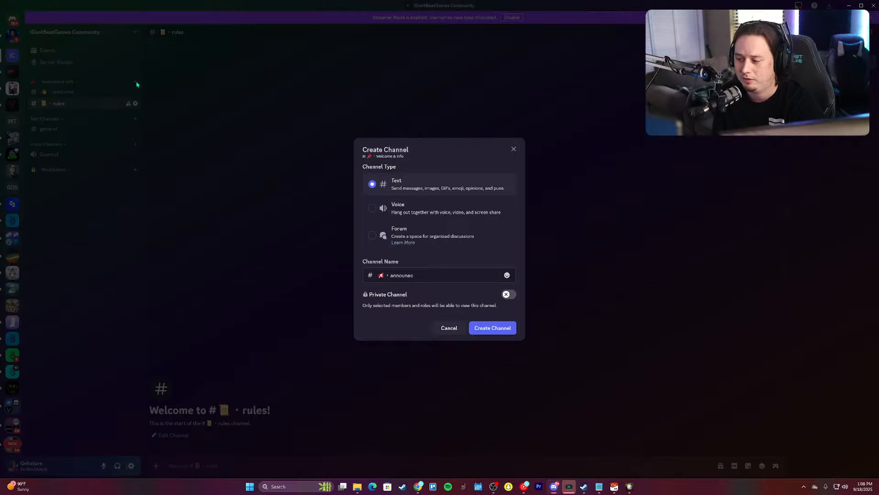
type("cents")
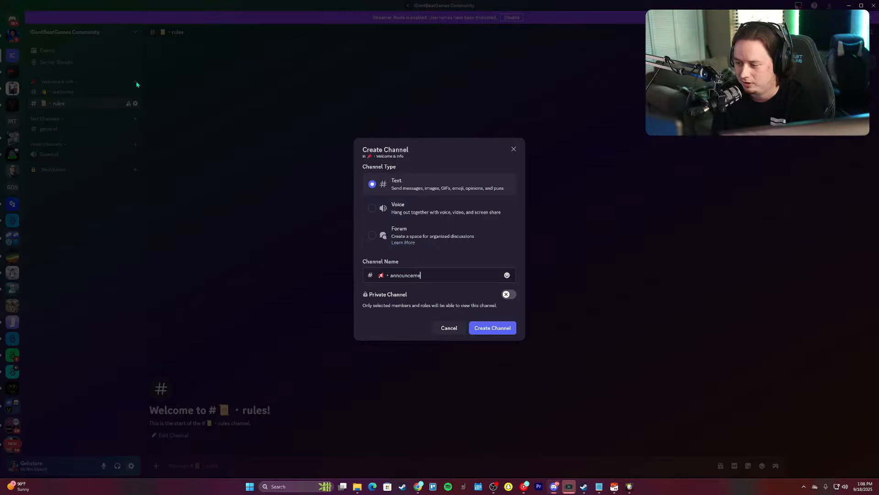
type("nts")
key("Return")
Step: Compare the built-in and Windows emoji pickers for the name of a new Welcome & Info channel
left_click(135, 83)
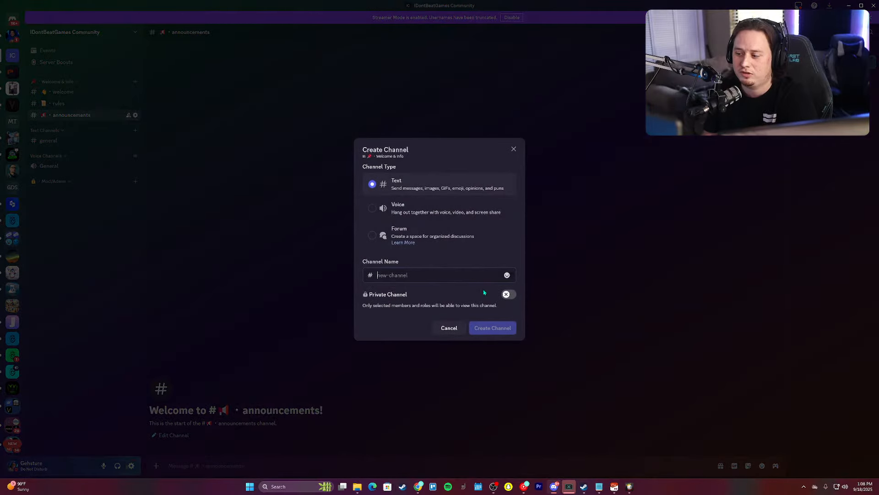
left_click(510, 275)
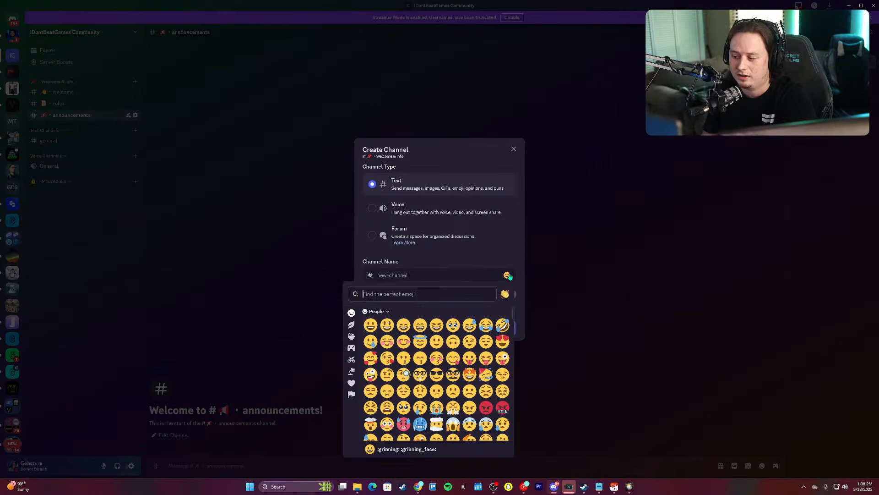
left_click(507, 276)
left_click(493, 277)
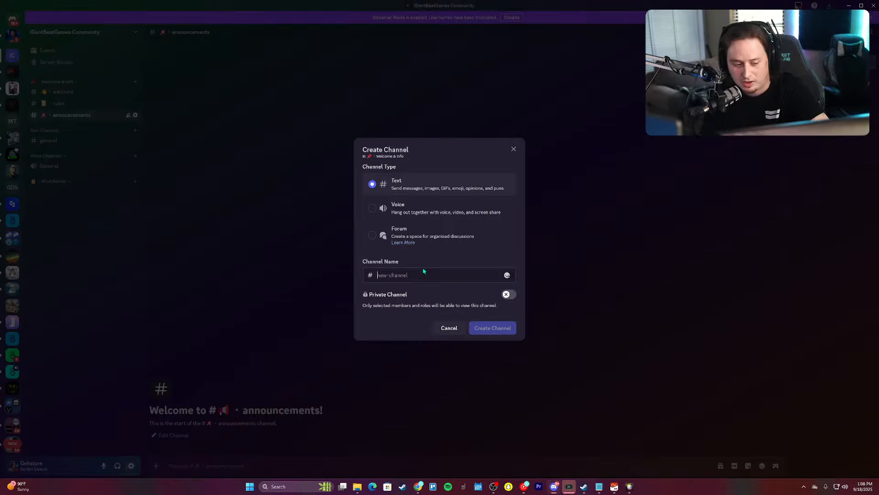
key("super+period")
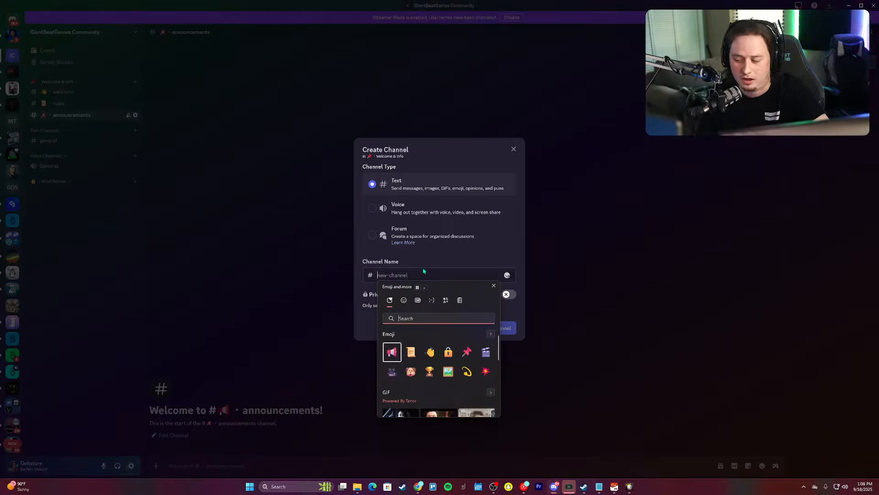
key("Escape")
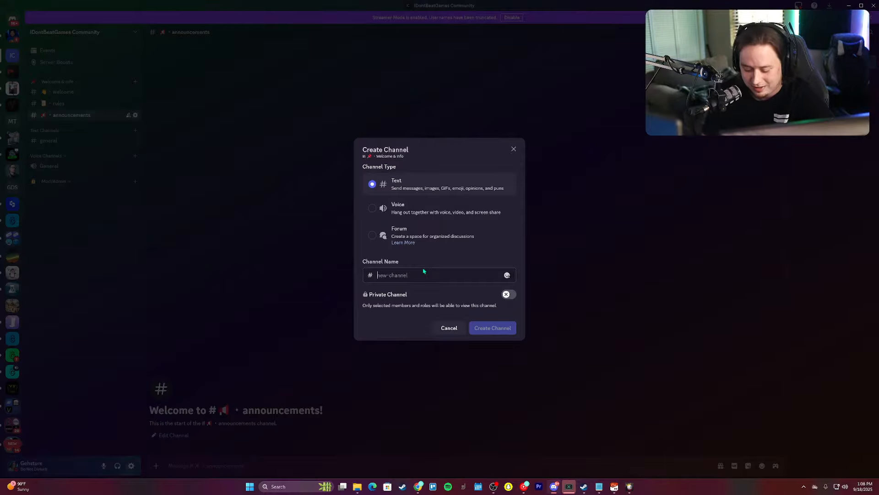
key("super+period")
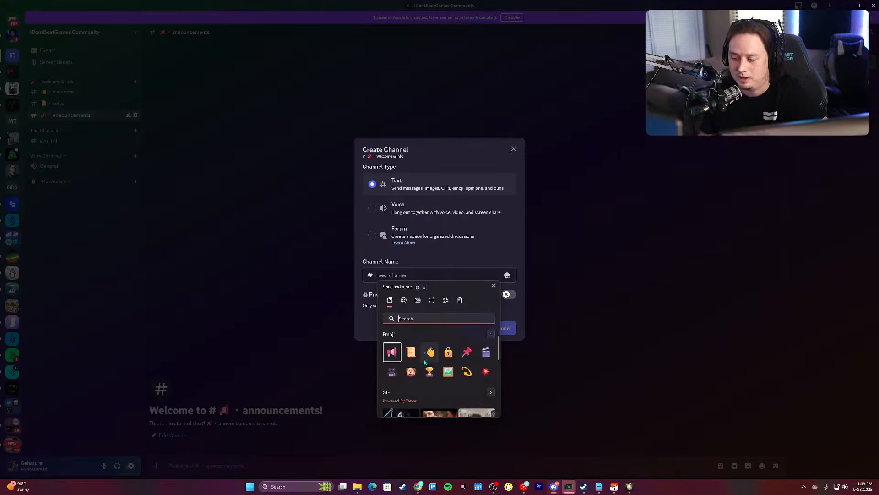
left_click(426, 273)
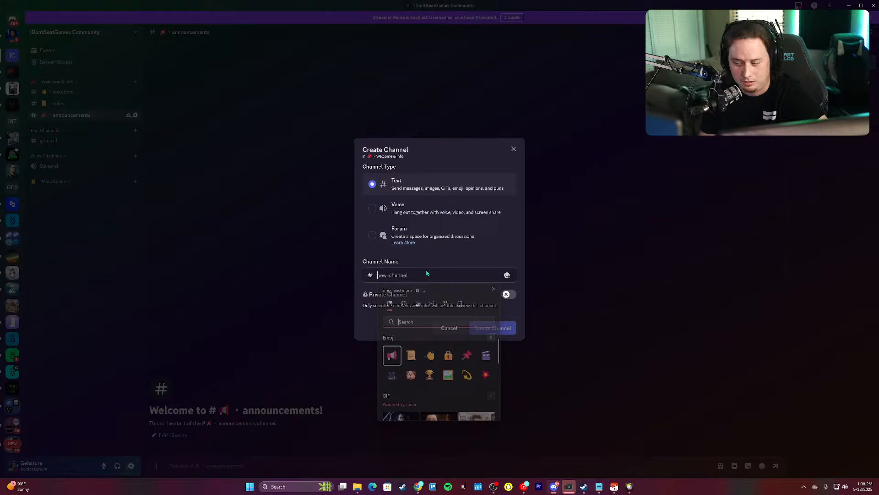
Step: Browse the built-in People emojis for the channel name, and cancel creating the channel
left_click(506, 275)
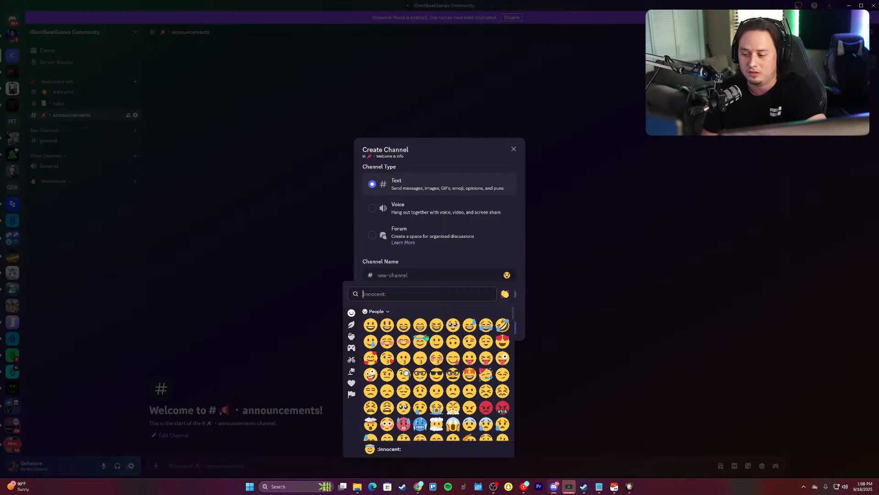
left_click(507, 276)
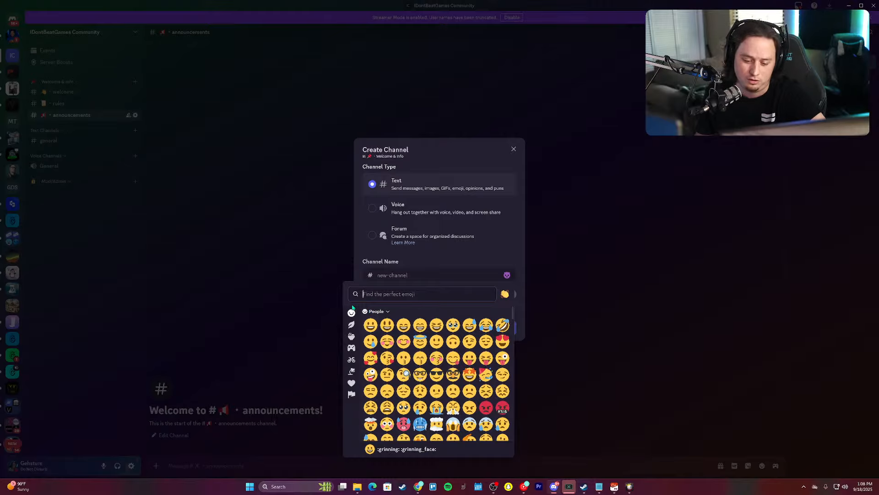
scroll(397, 358, "down", 6)
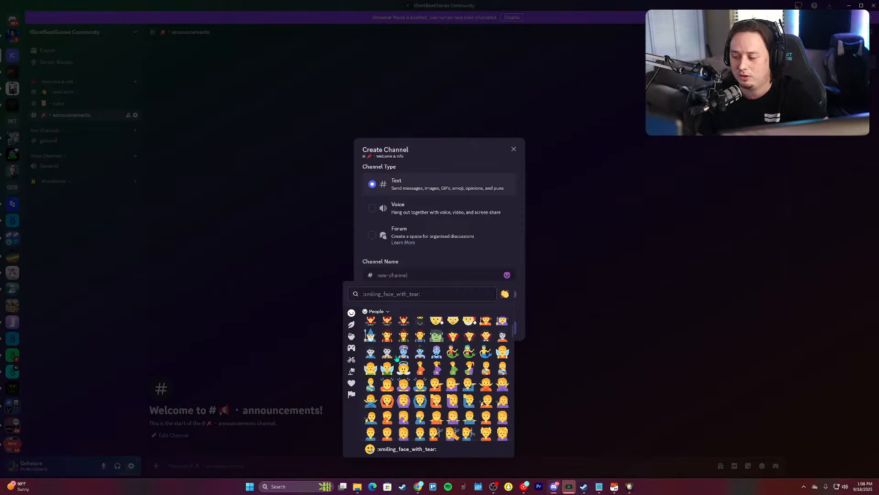
scroll(397, 358, "down", 5)
scroll(403, 355, "up", 15)
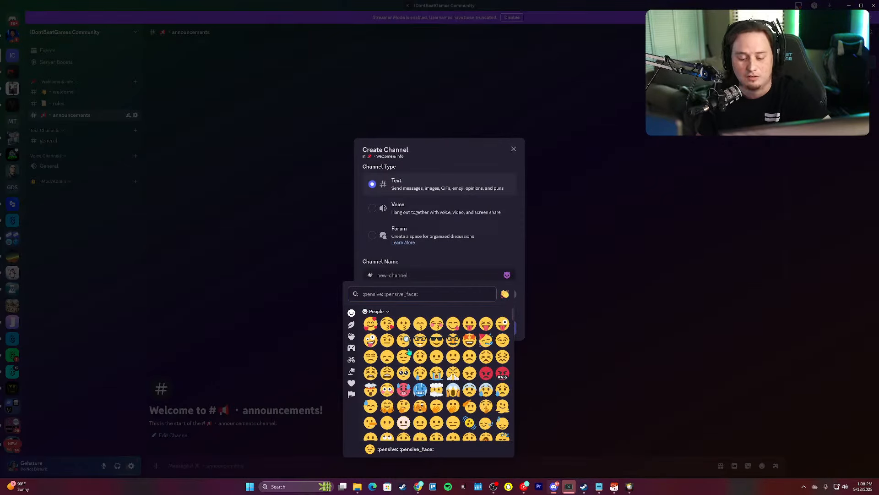
scroll(405, 353, "up", 1)
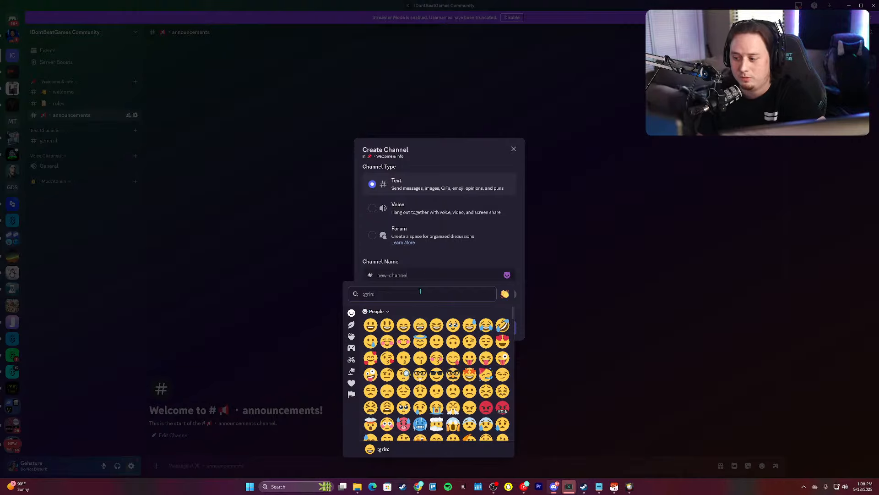
left_click(412, 274)
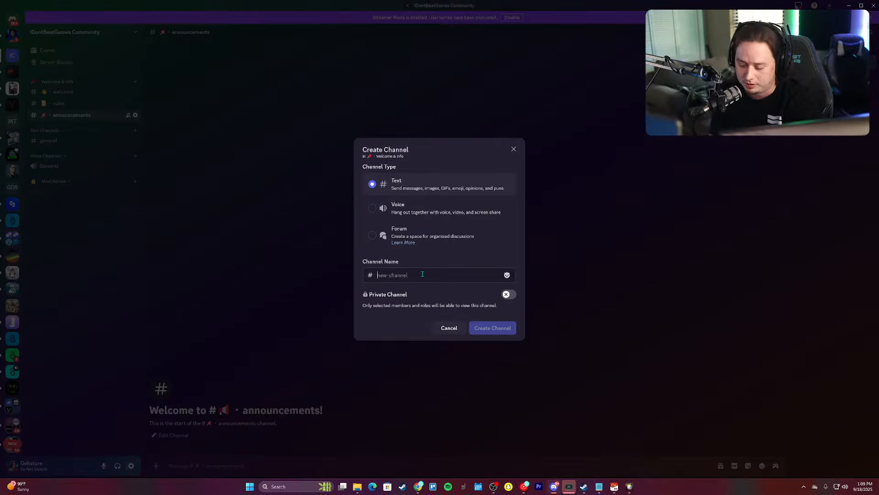
key("Escape")
Step: Create a text channel named "🔒・mod" in the Mod/Admin category
left_click(135, 181)
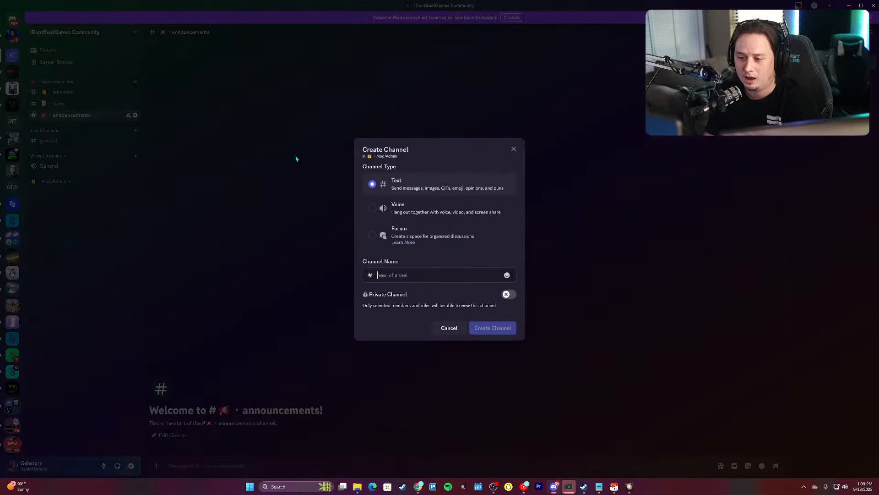
key("super+period")
type("lock")
key("Return")
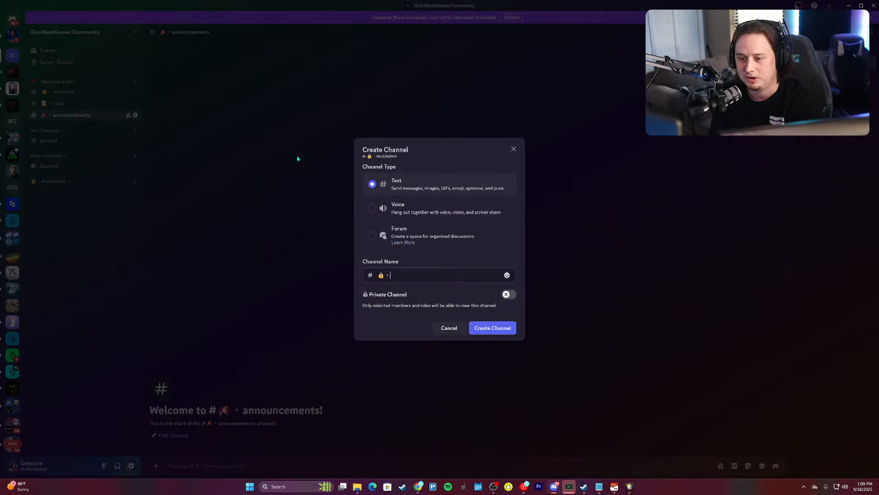
key("Return")
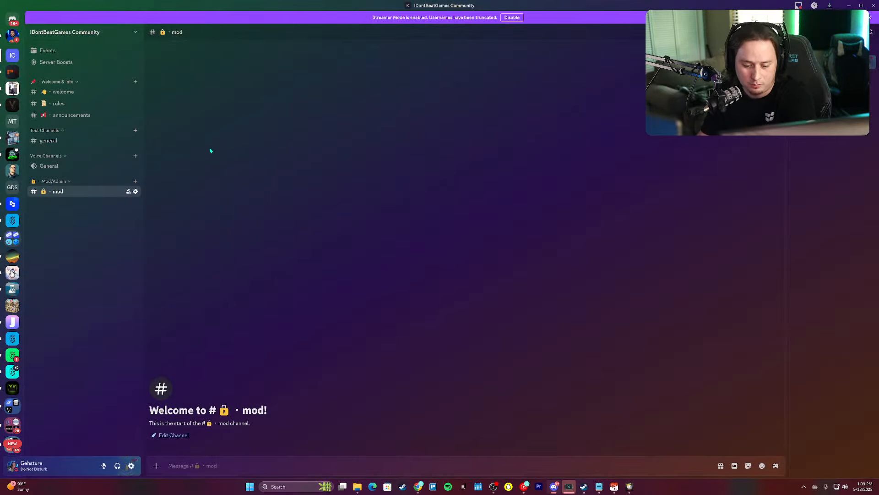
Step: Create a text channel named "🔑・admin" in the Mod/Admin category
left_click(135, 182)
key("super+period")
type("key")
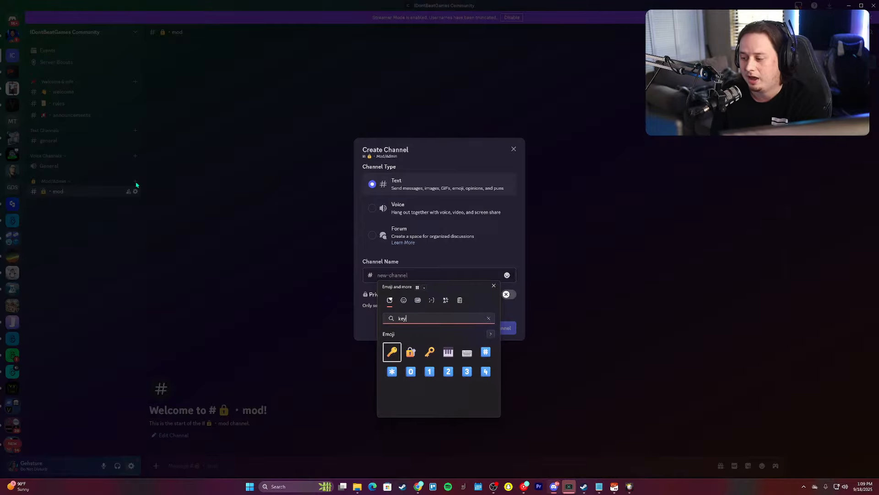
key("Return")
type("・admin")
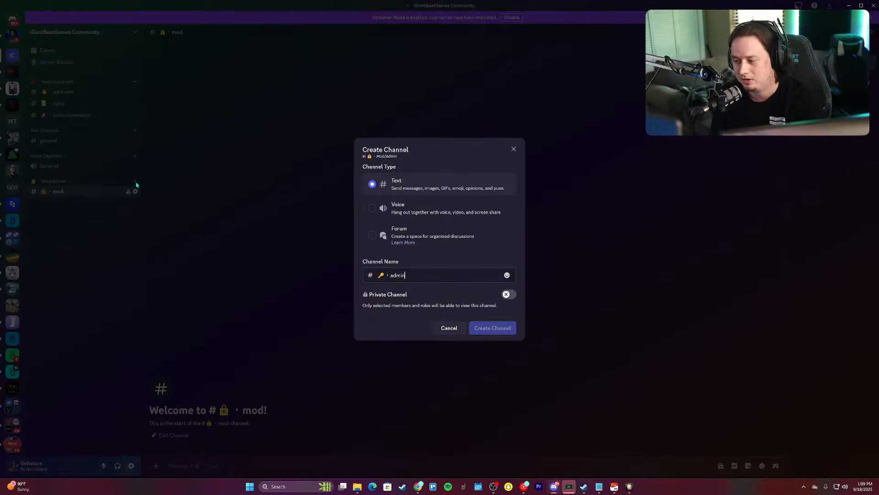
key("Return")
Step: Create a text channel named "📝・logging" in the Mod/Admin category
left_click(136, 182)
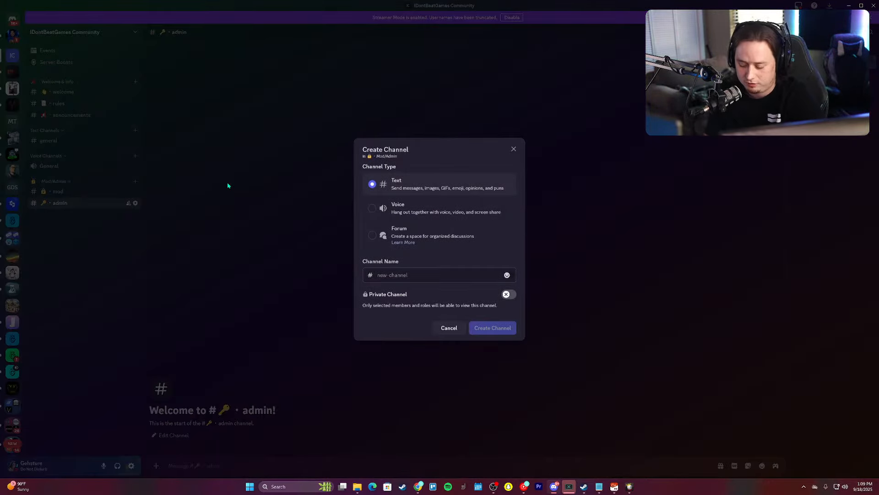
key("super+period")
type("penc")
key("Right")
key("Return")
type("・")
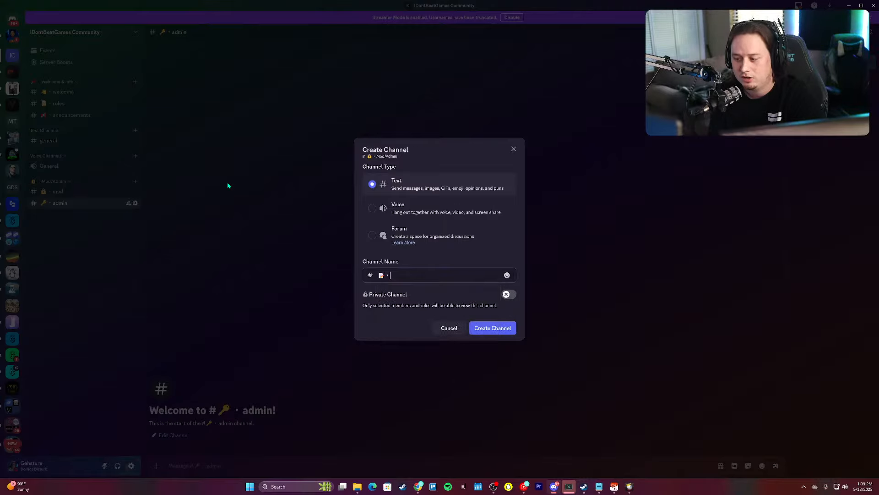
type("logging")
key("Return")
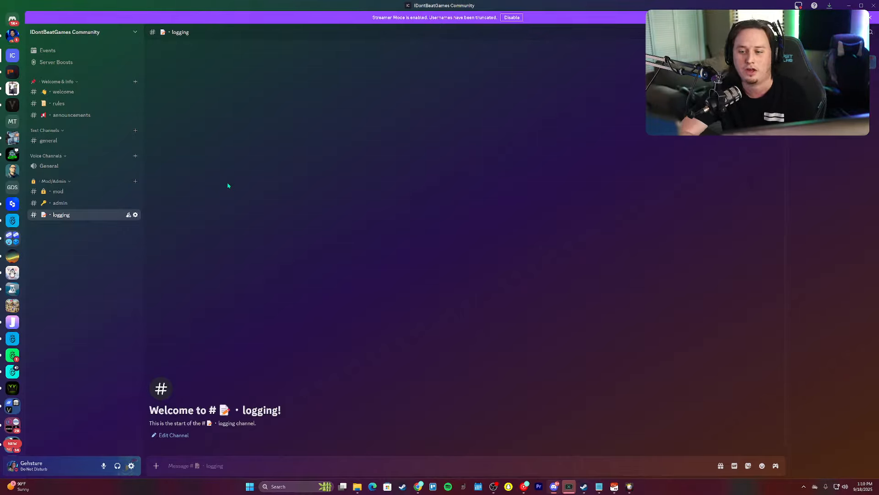
left_click(80, 32)
left_click(252, 122)
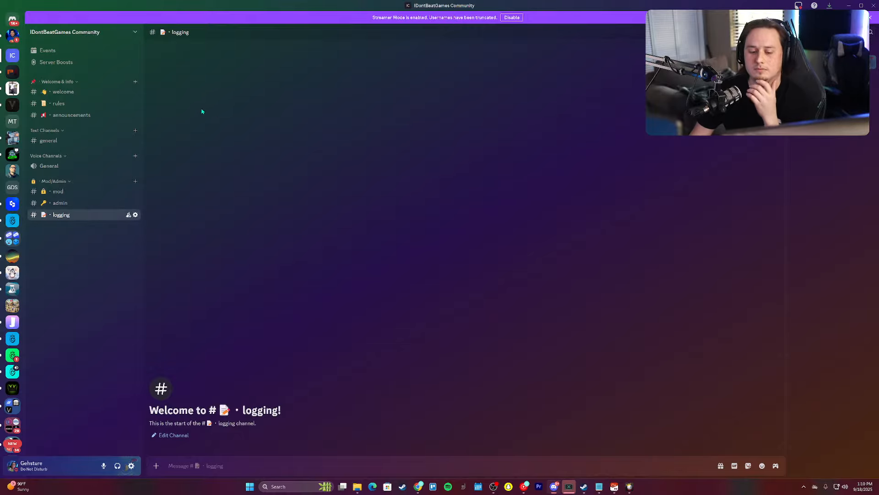
Step: Look at the announcements channel's overview settings and at the emoji option for naming a new Welcome & Info channel
left_click(135, 115)
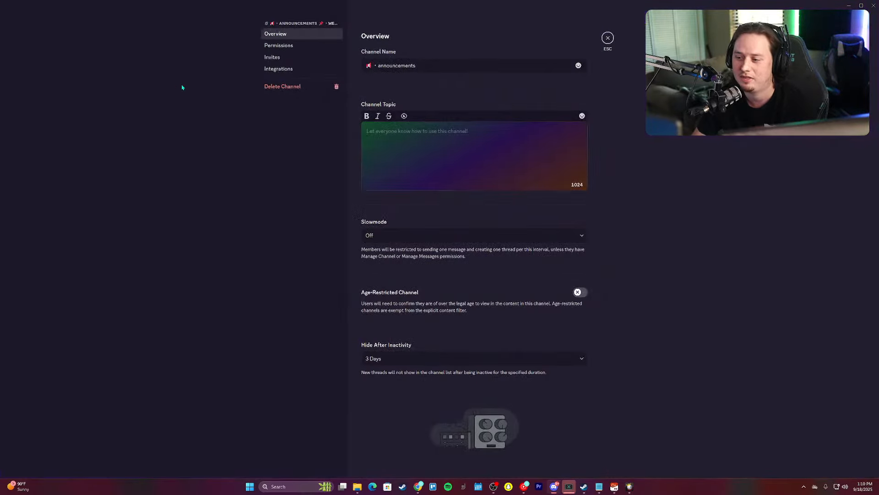
key("Escape")
left_click(135, 81)
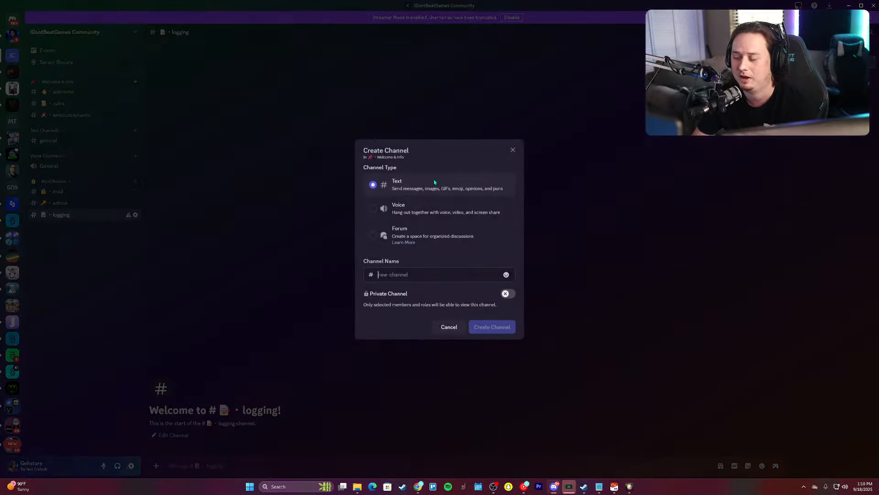
left_click(506, 274)
left_click(448, 278)
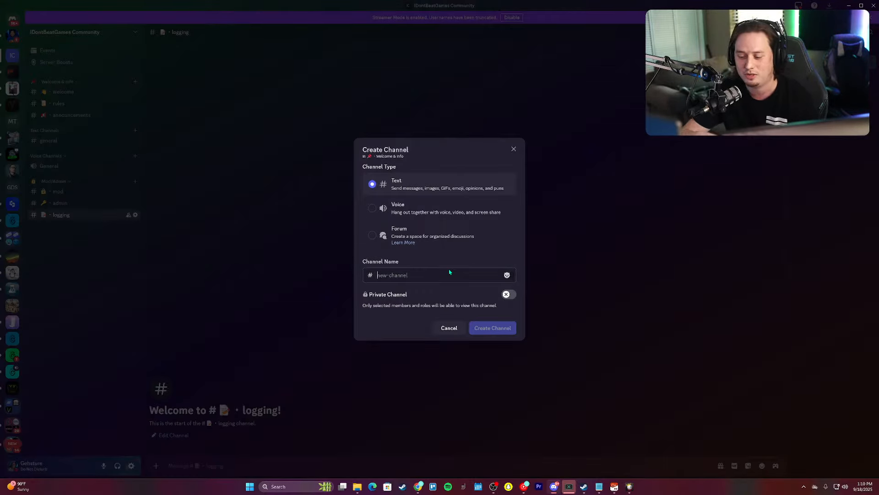
left_click(315, 266)
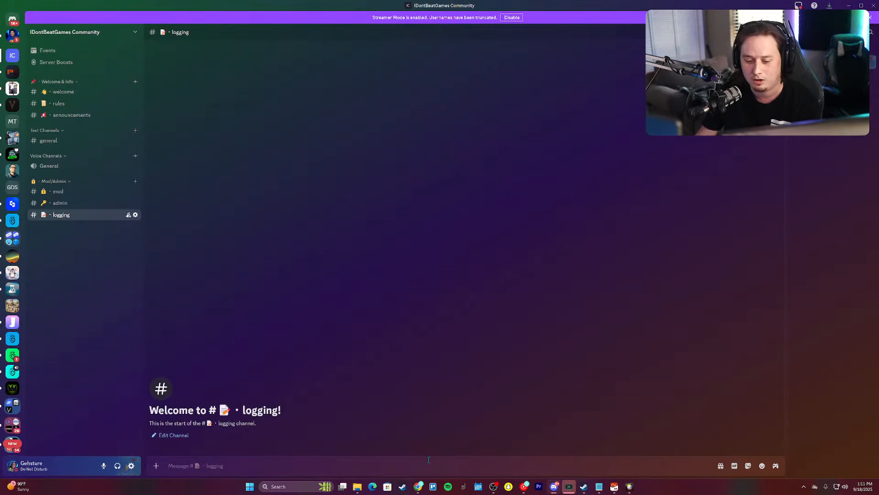
Step: Post a 📝 emoji message in the logging channel and delete it
key("super+period")
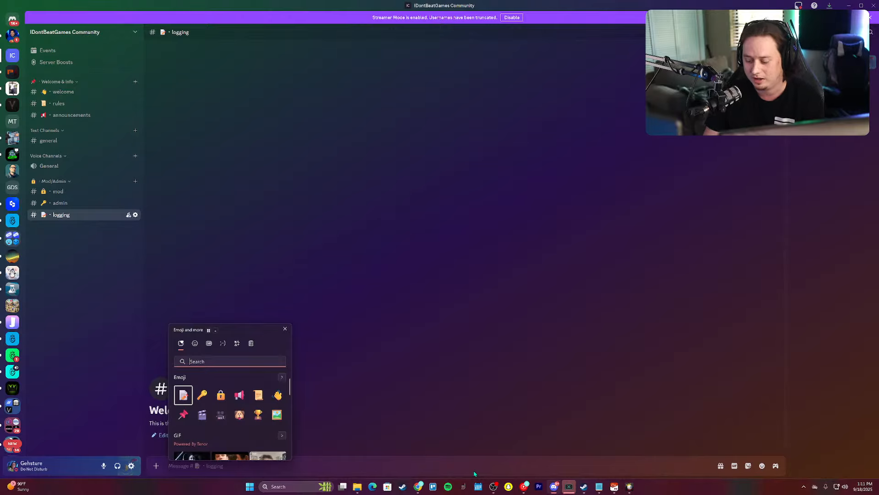
key("Return")
key("Return")
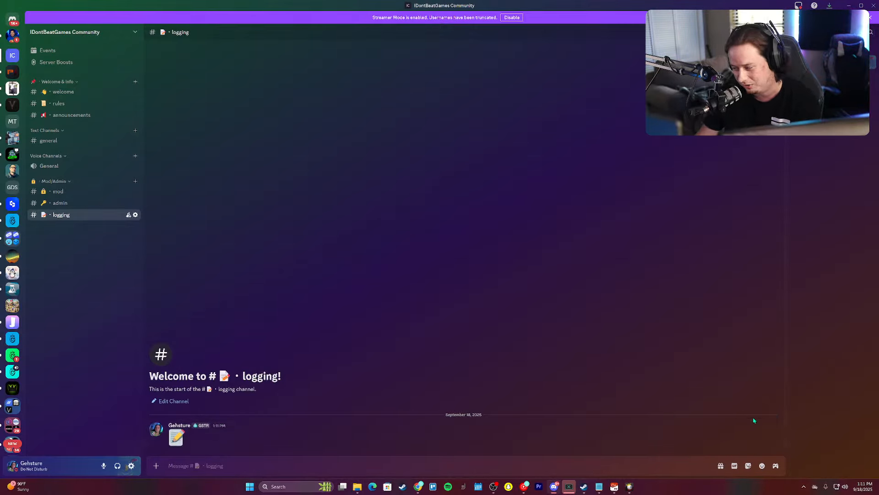
left_click(768, 420, "shift")
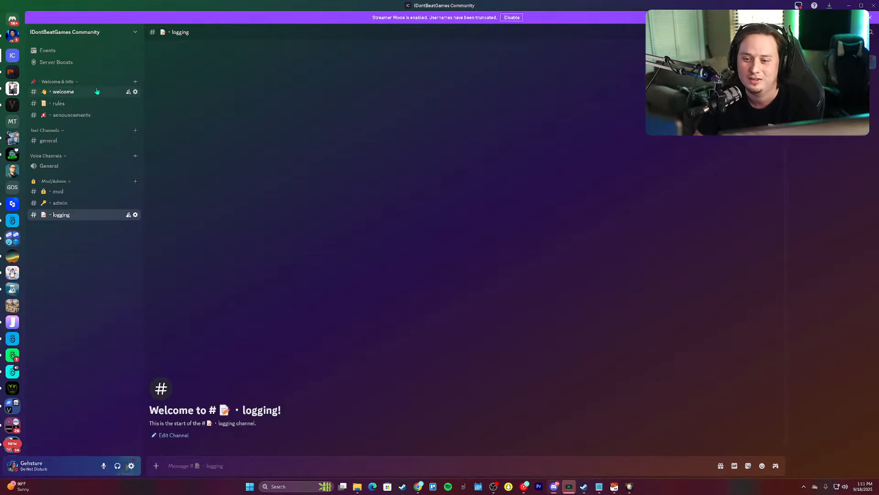
Step: Look at the welcome channel's overview settings, including the emoji option for its name, and leave them
left_click(135, 91)
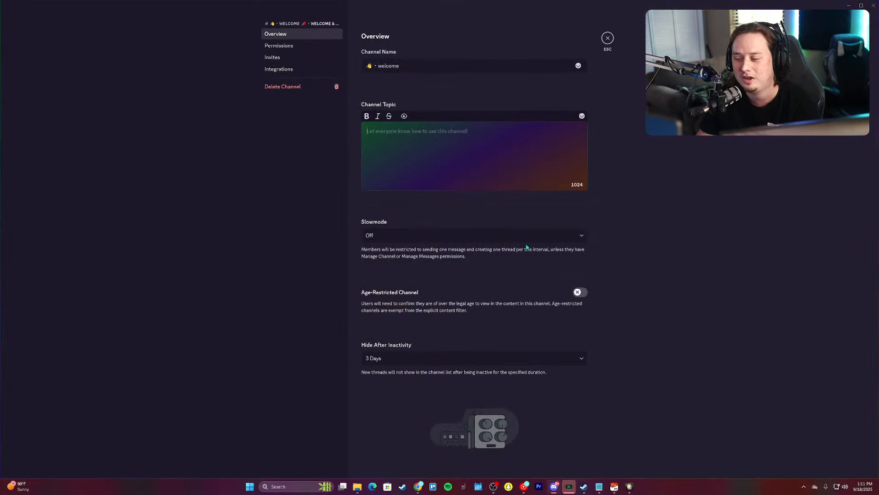
left_click(578, 65)
left_click(607, 37)
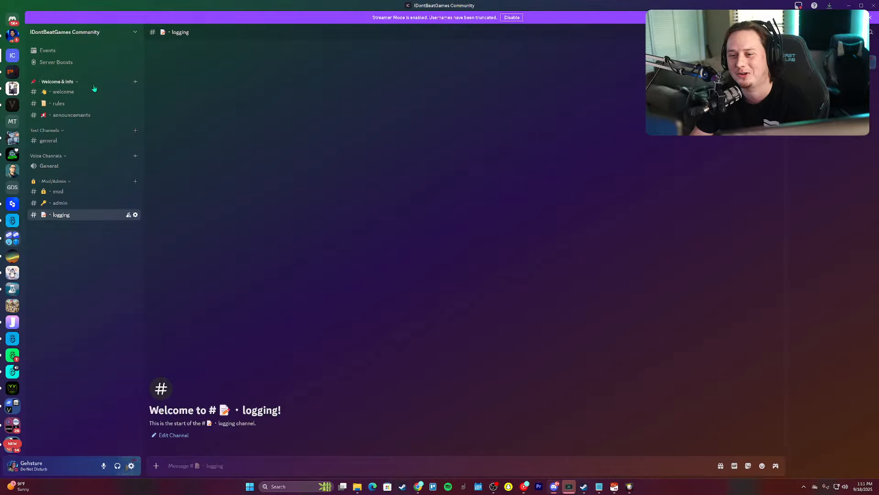
Step: Start the server's Community setup and accept the safety checks for verified email and scanning media content from all members
left_click(57, 191)
left_click(63, 91)
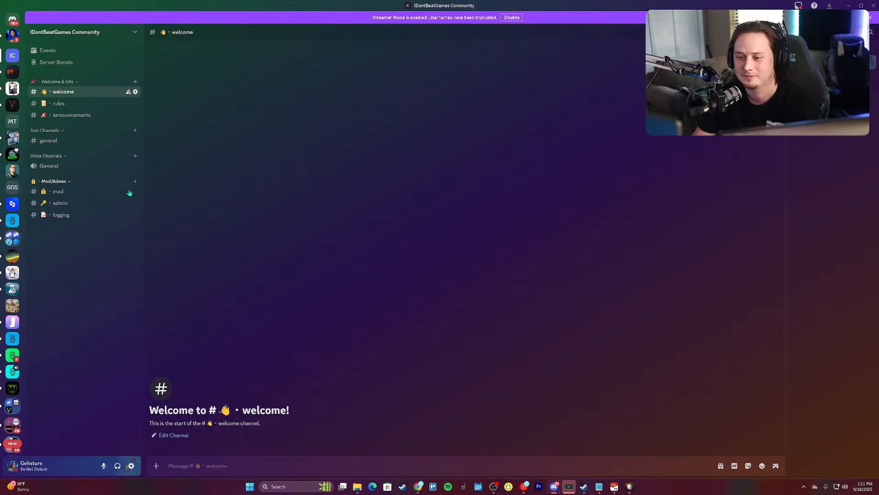
left_click(97, 32)
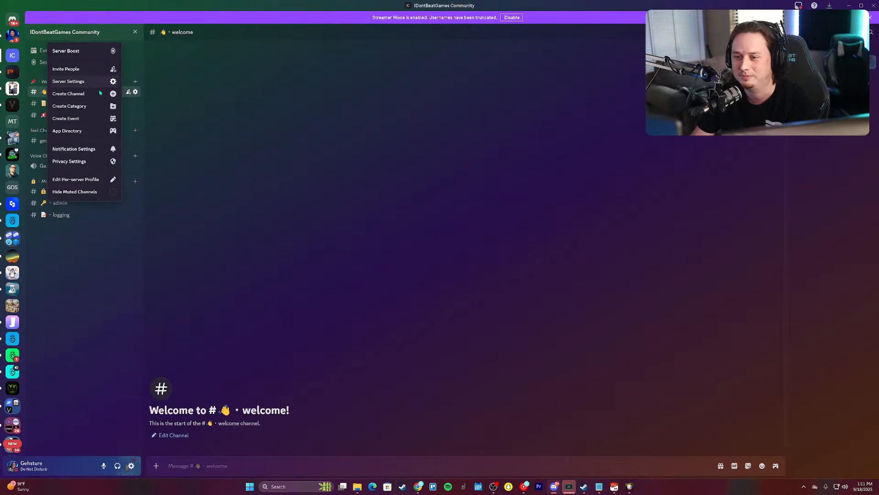
left_click(93, 83)
left_click(298, 304)
left_click(473, 159)
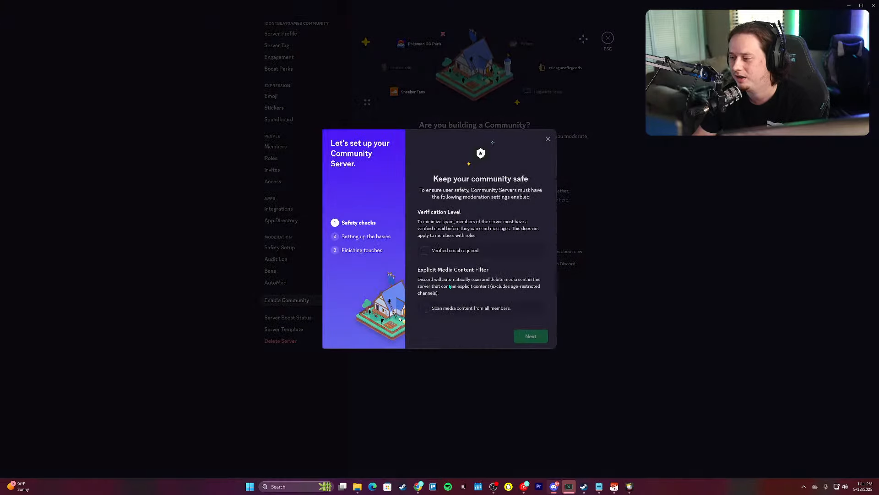
left_click(424, 250)
left_click(530, 334)
Step: Choose the rules channel for guidelines and the mod channel for community updates, then agree to the terms and finish the Community setup
left_click(454, 247)
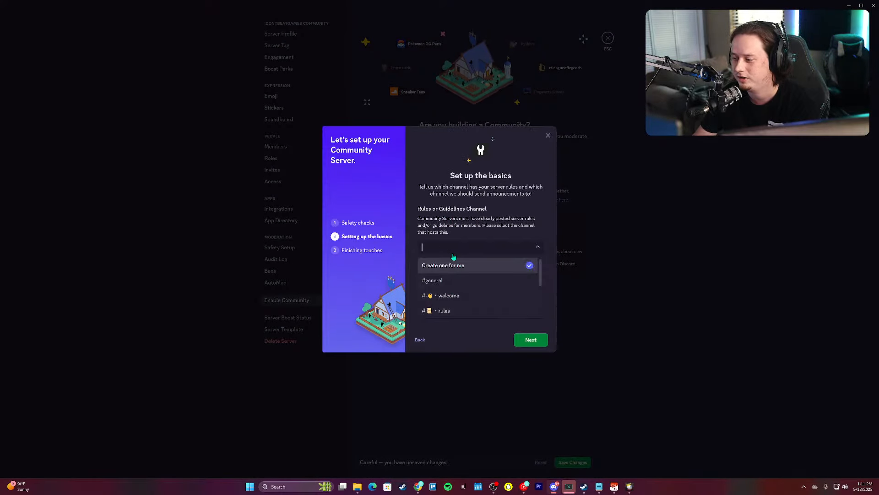
left_click(451, 311)
left_click(455, 316)
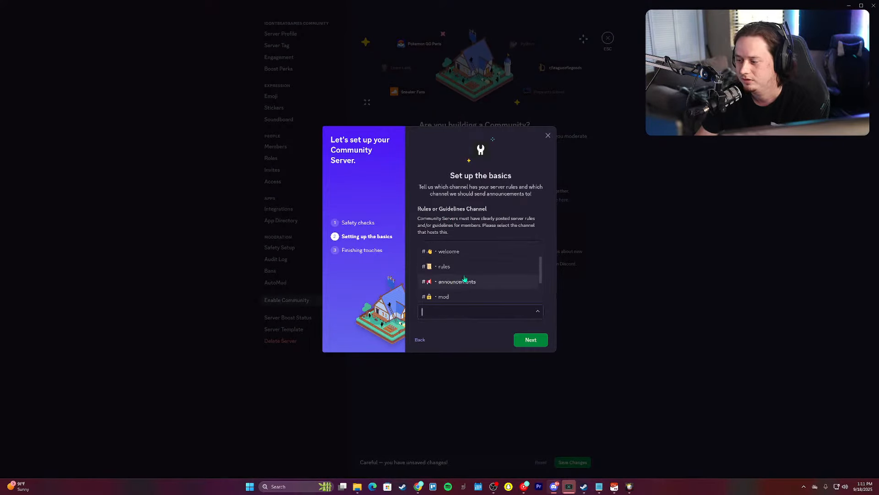
left_click(465, 281)
left_click(528, 341)
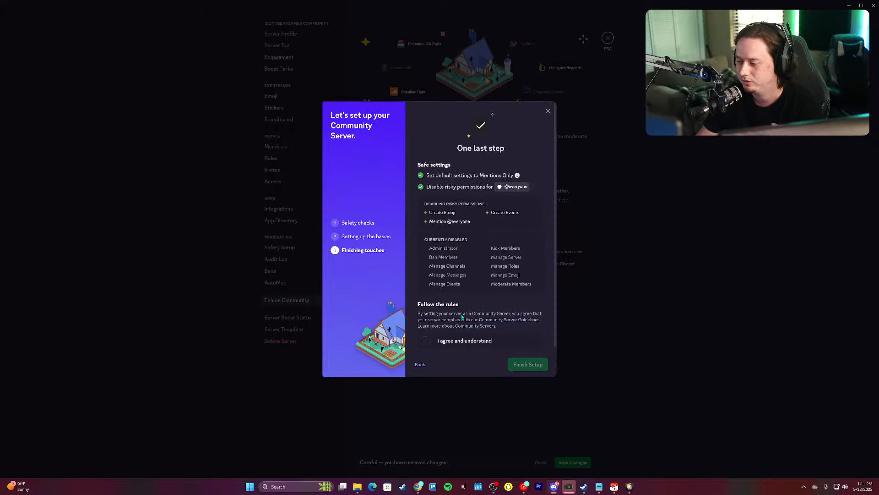
left_click(425, 340)
left_click(527, 364)
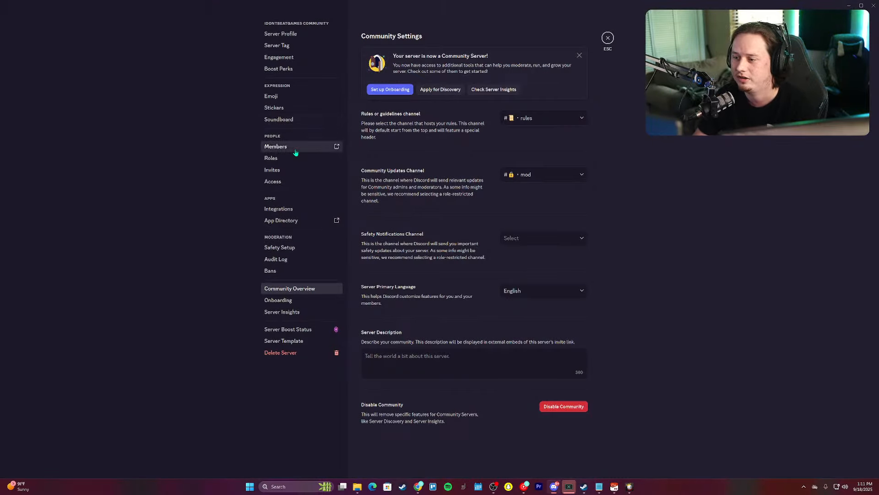
left_click(274, 158)
left_click(471, 109)
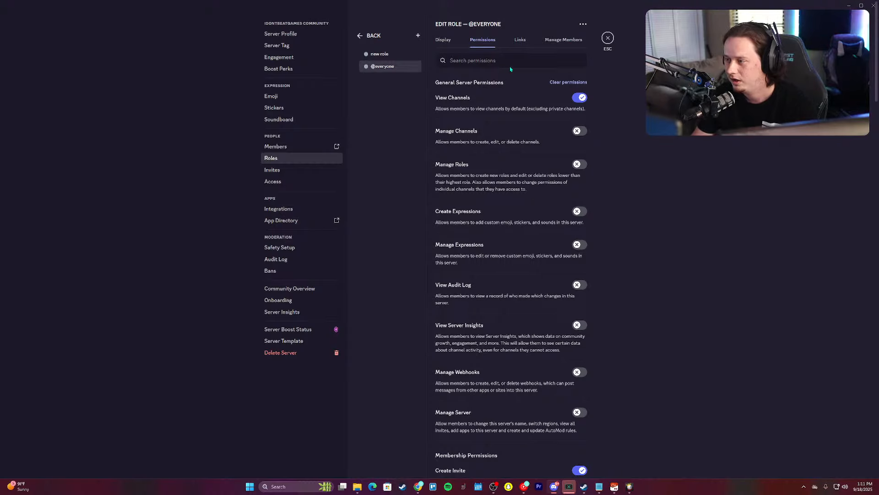
type("thread")
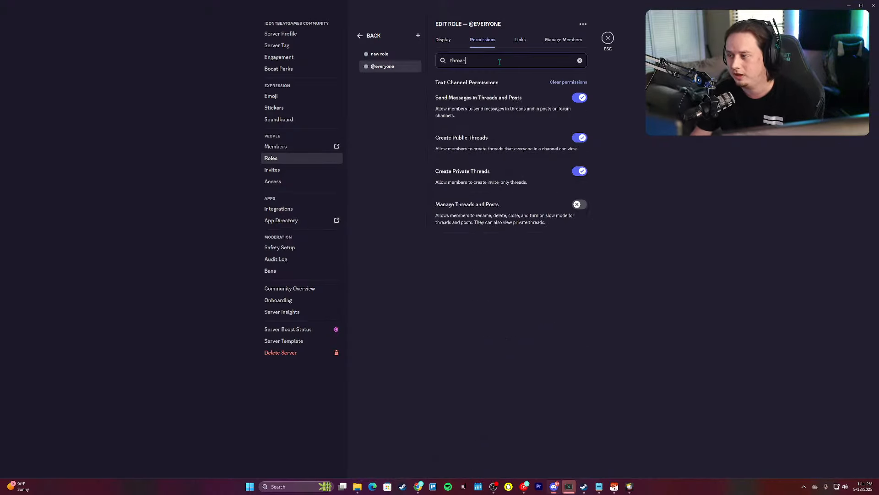
left_click(579, 138)
left_click(579, 138)
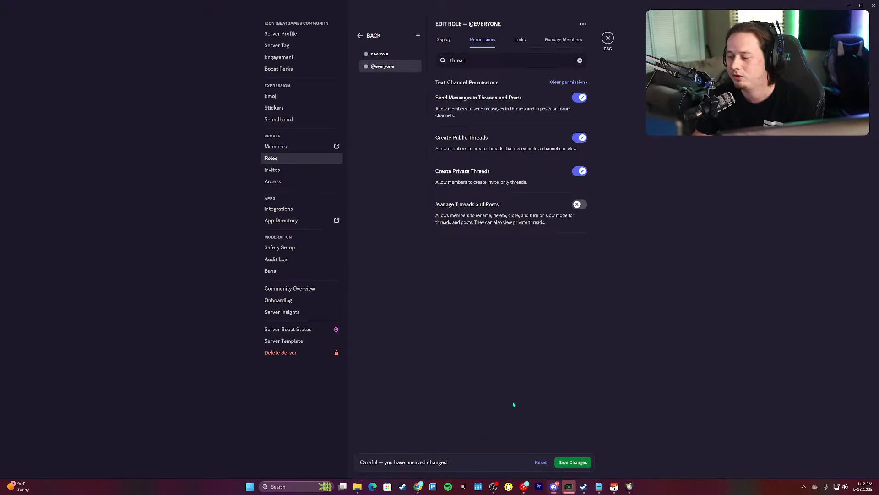
left_click(539, 463)
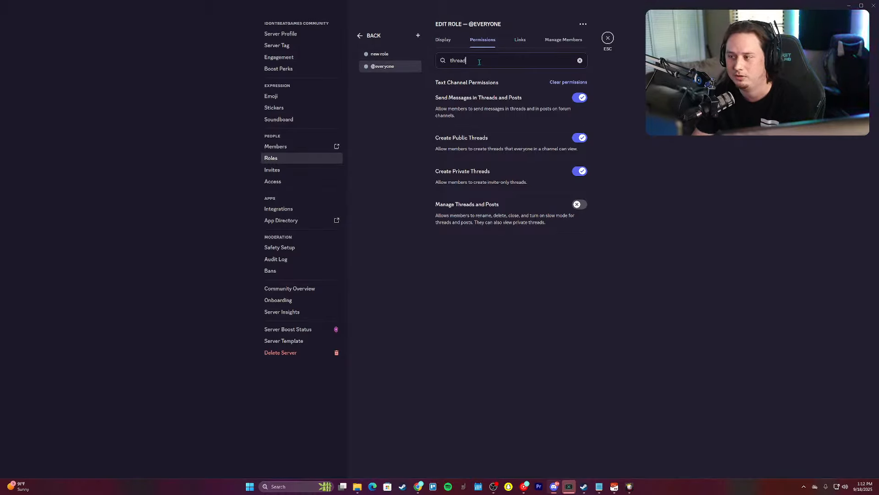
left_click(580, 138)
left_click(581, 172)
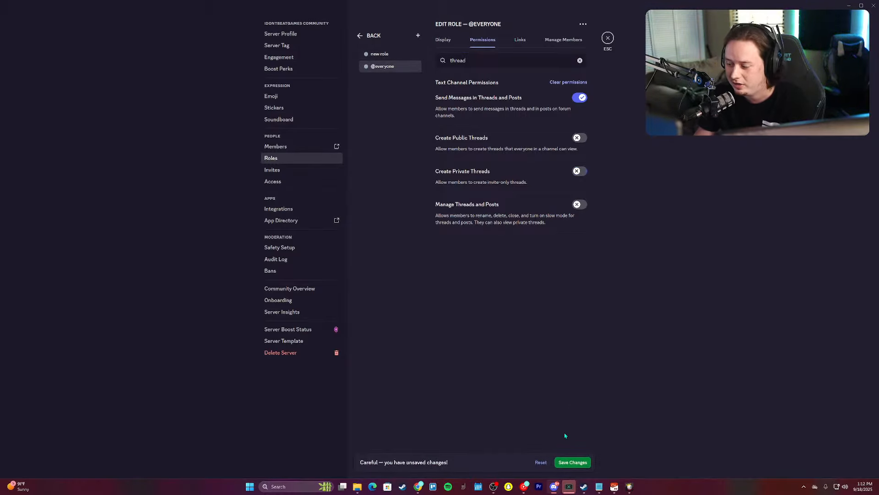
left_click(571, 462)
left_click(607, 38)
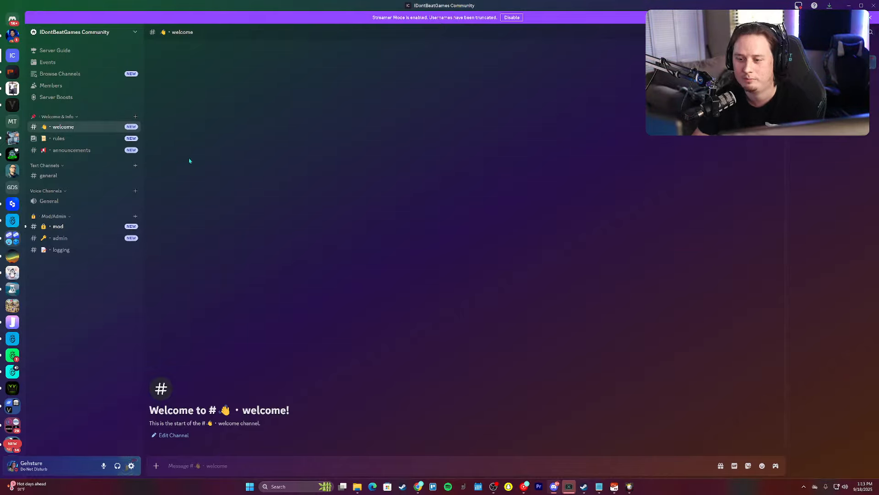
Step: Look at the mod channel's messages and the server's roles, including the display settings of the new role
left_click(95, 228)
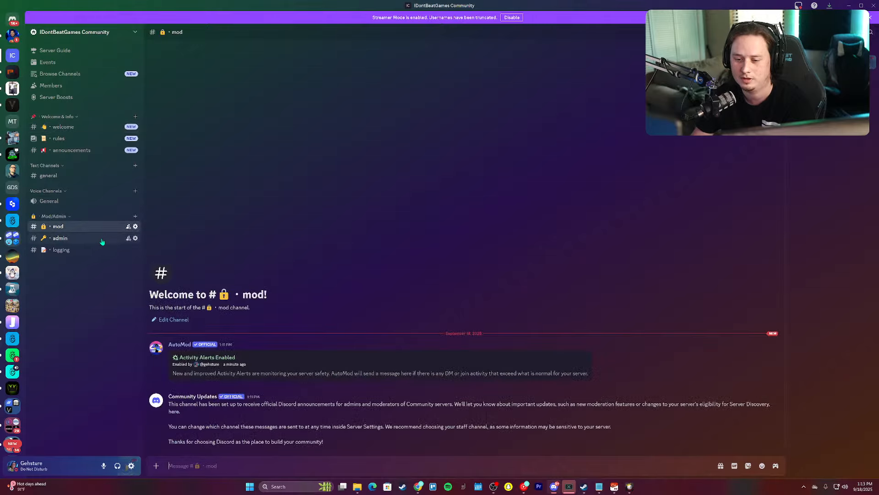
right_click(68, 217)
left_click(222, 101)
left_click(102, 34)
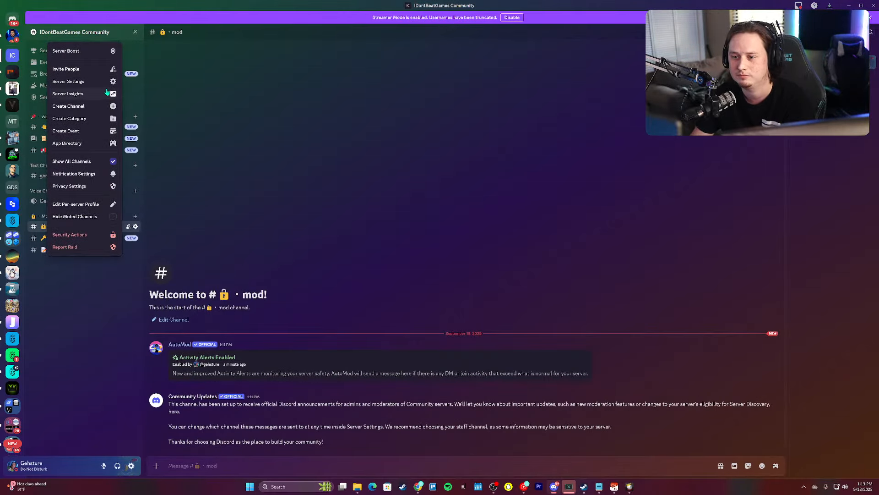
left_click(68, 79)
left_click(295, 171)
left_click(298, 160)
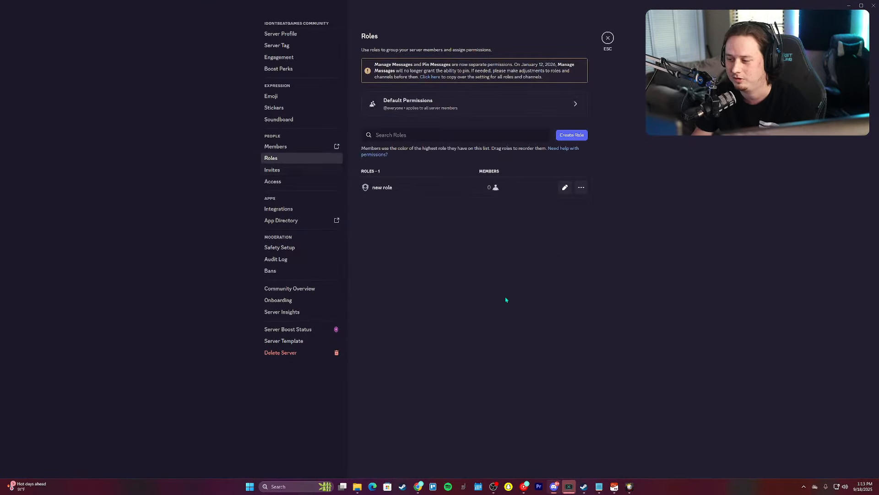
left_click(572, 135)
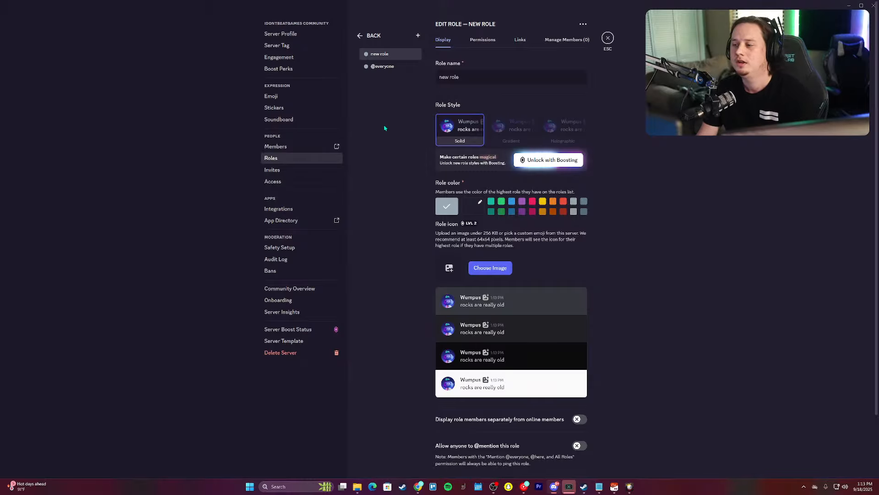
key("Escape")
left_click(58, 37)
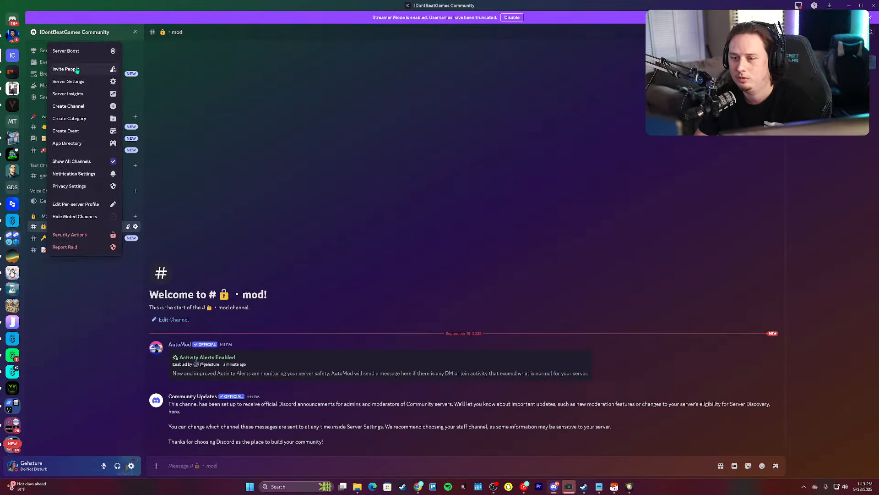
left_click(69, 78)
left_click(287, 158)
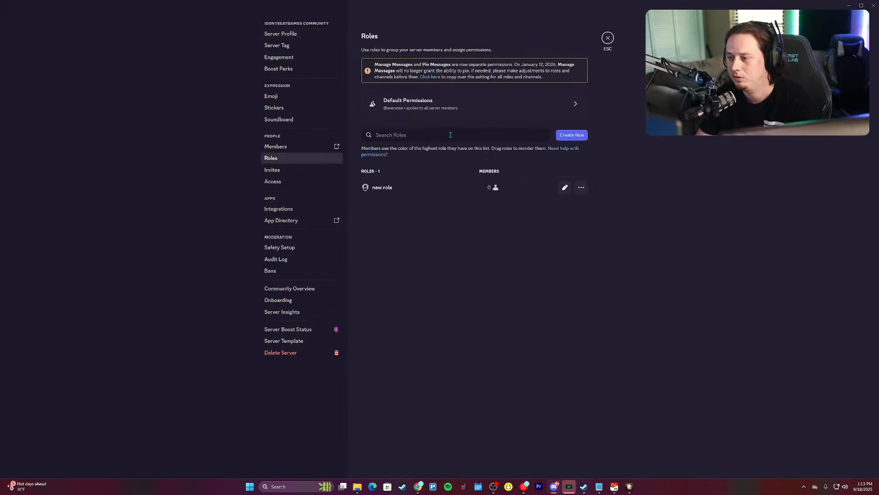
left_click(571, 135)
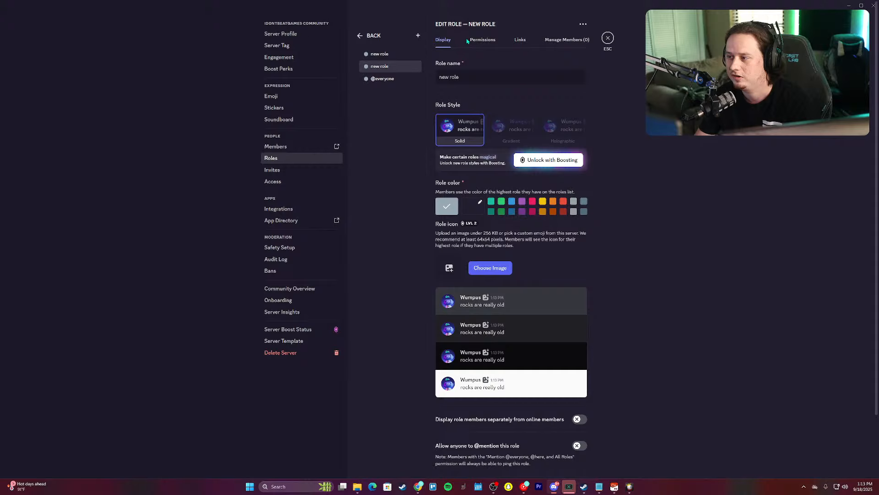
left_click(417, 36)
left_click(418, 36)
left_click(418, 36)
left_click(417, 36)
left_click(417, 36)
left_click(417, 36)
left_click(417, 36)
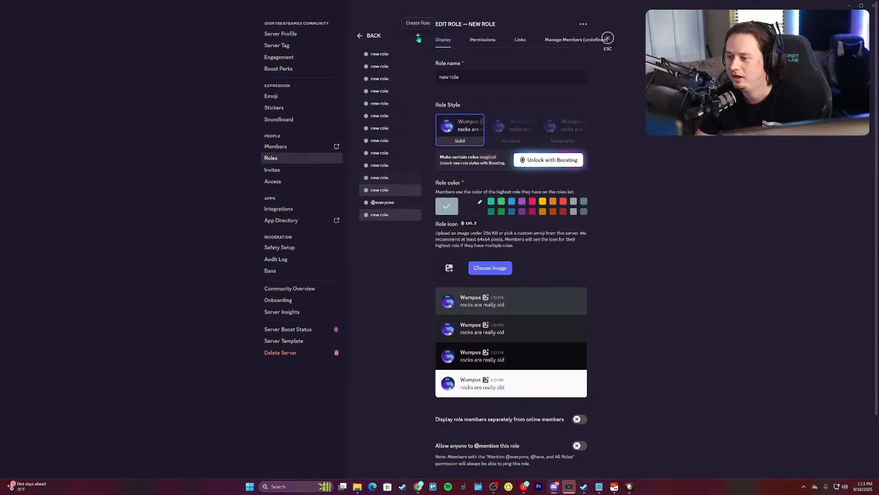
Step: Name the lowest new role Member, display its members separately from online members and colour it light blue
left_click(388, 54)
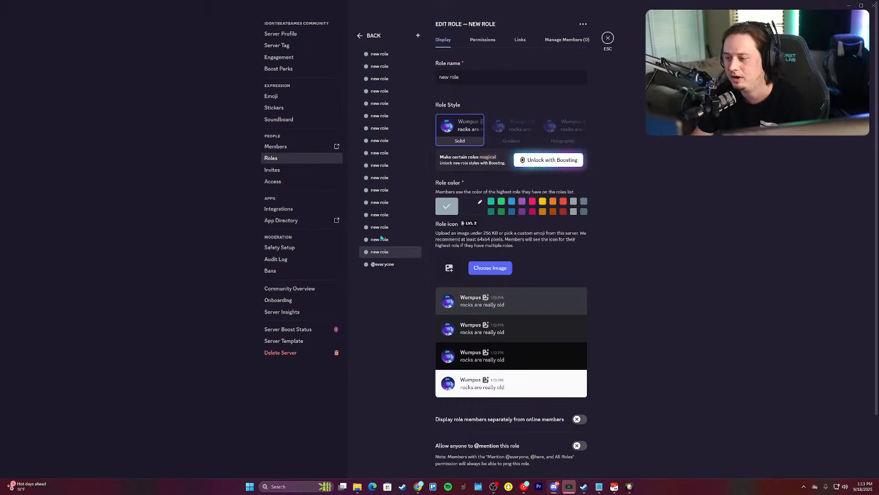
left_click_drag(467, 77, 349, 78)
type("Mem")
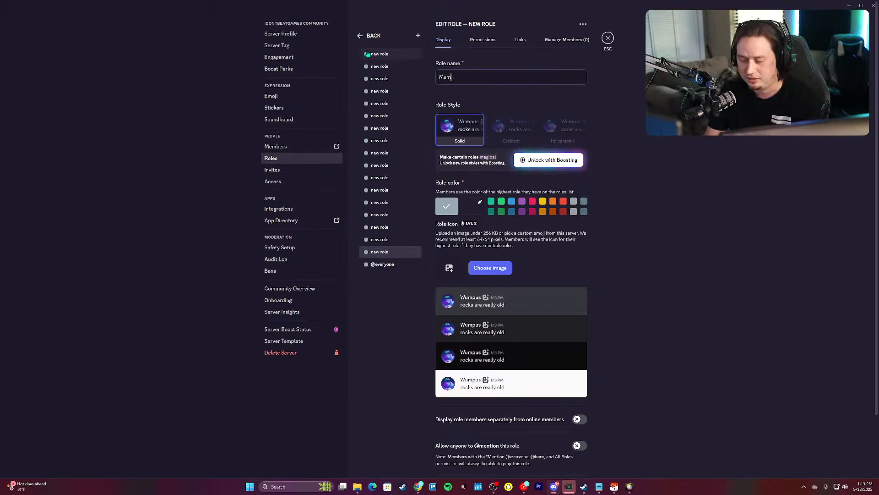
type("ber")
left_click(580, 419)
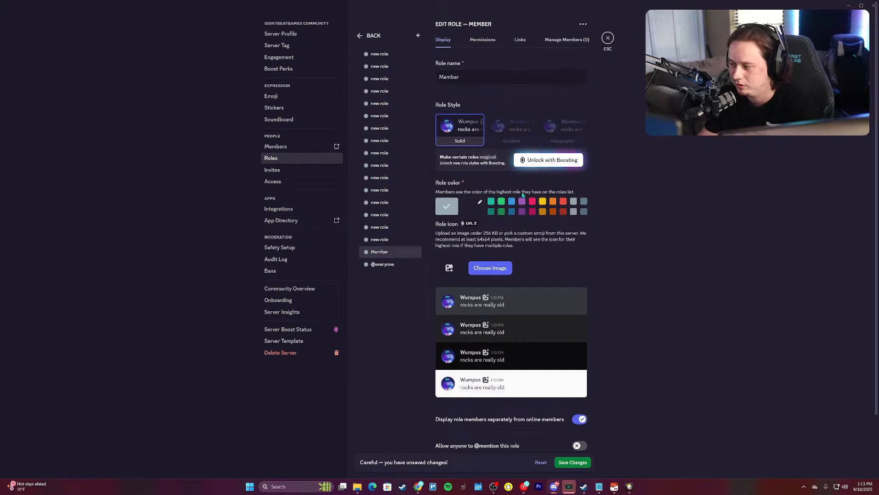
left_click(512, 202)
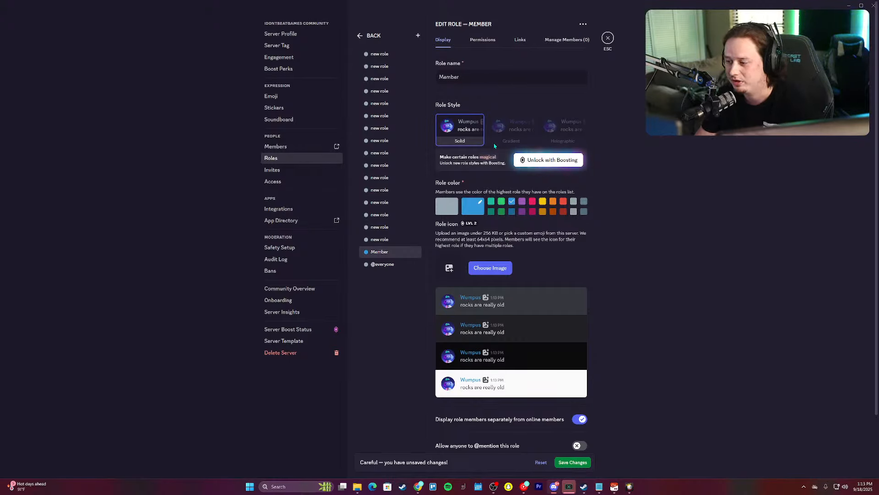
Step: Clear the name of the role directly above Member and reset all unsaved role changes
left_click(384, 240)
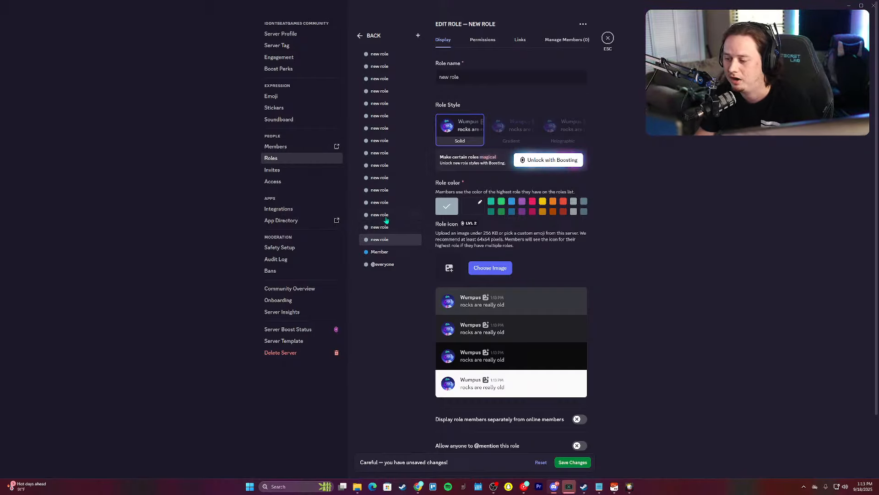
left_click(386, 240)
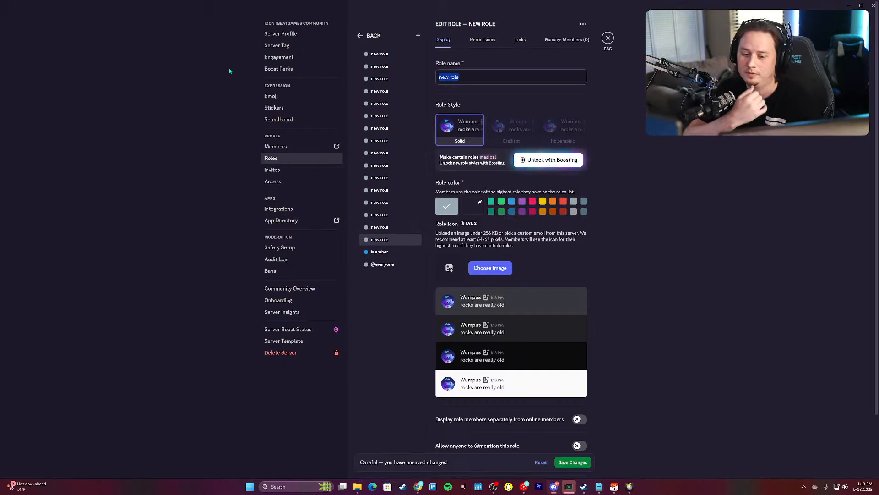
left_click(489, 84)
key("ctrl+a")
key("BackSpace")
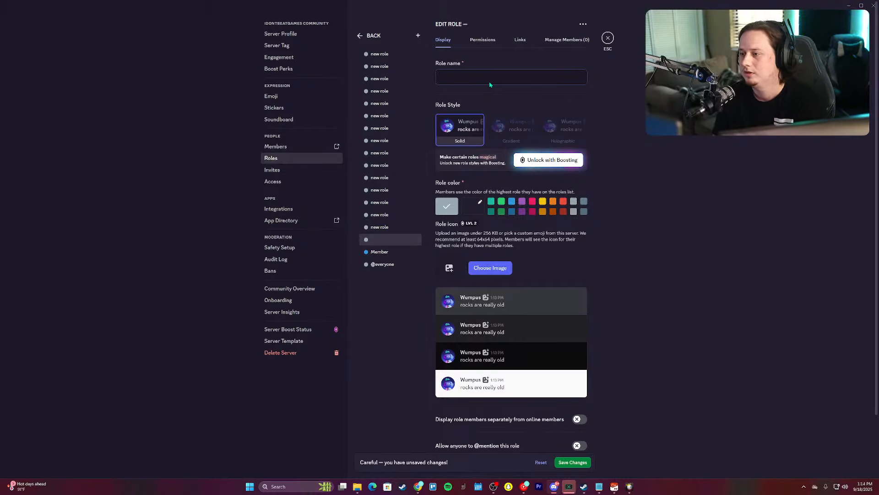
left_click(540, 462)
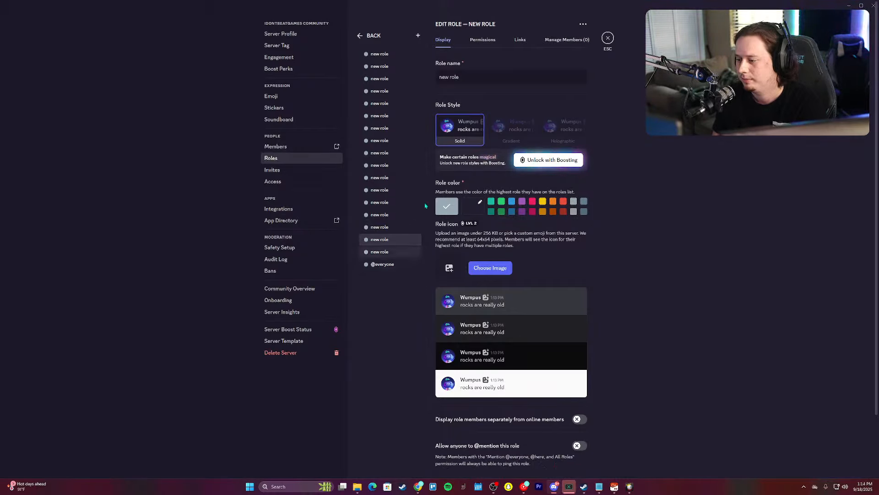
type("Member")
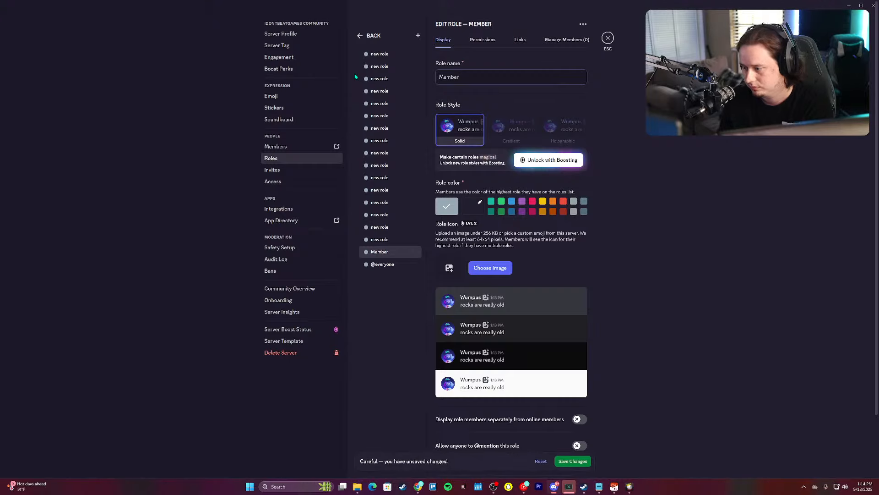
left_click(511, 201)
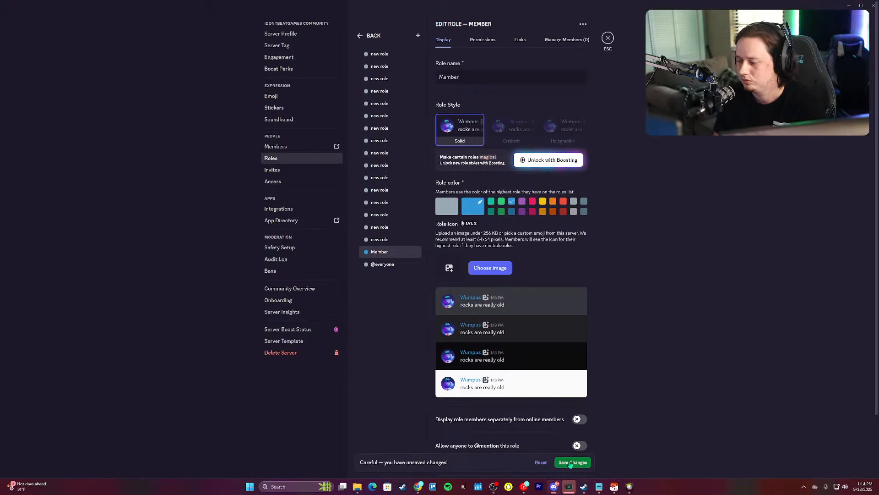
left_click(578, 419)
Step: Rename the two highest new roles as Owner and Admin
left_click(396, 56)
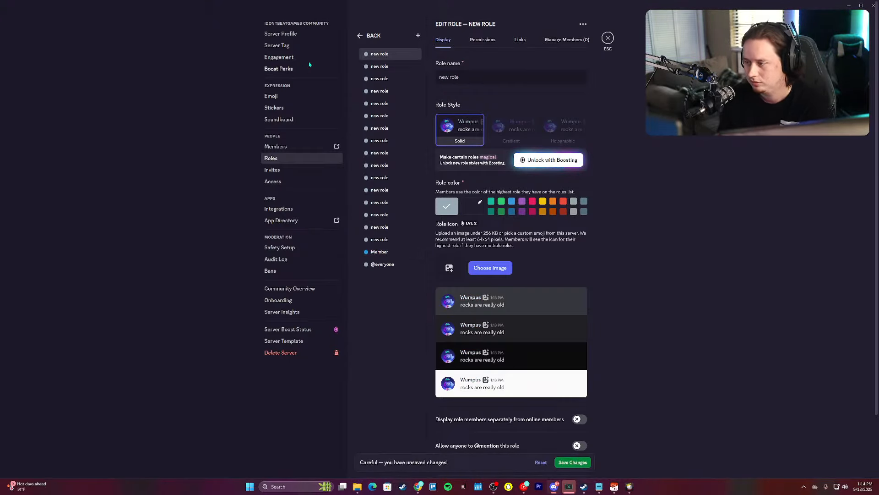
type("Owner")
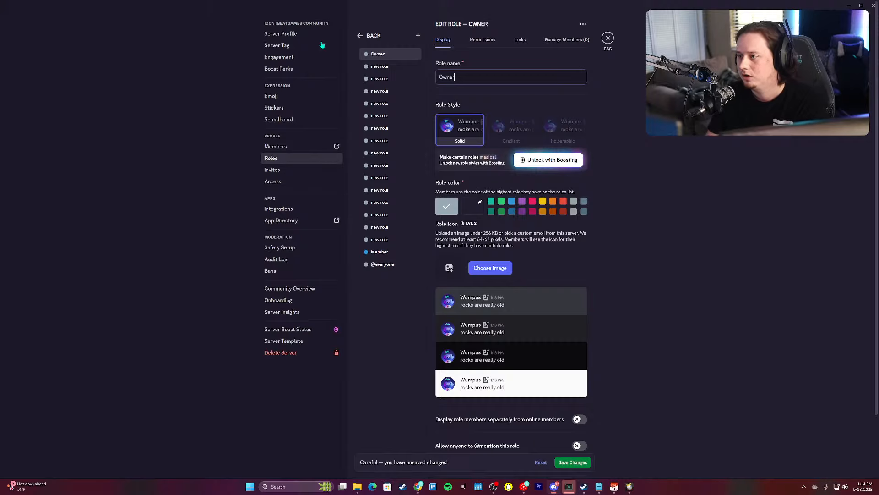
left_click(390, 67)
key("ctrl+a")
type("Admi")
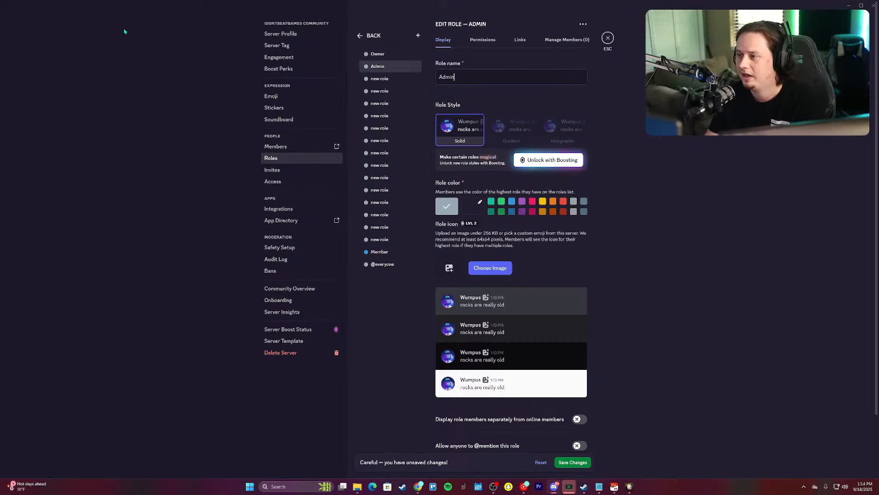
Step: Rename the two new roles directly below Admin as Moderator and Bot
left_click(389, 79)
key("ctrl+a")
type("Mo")
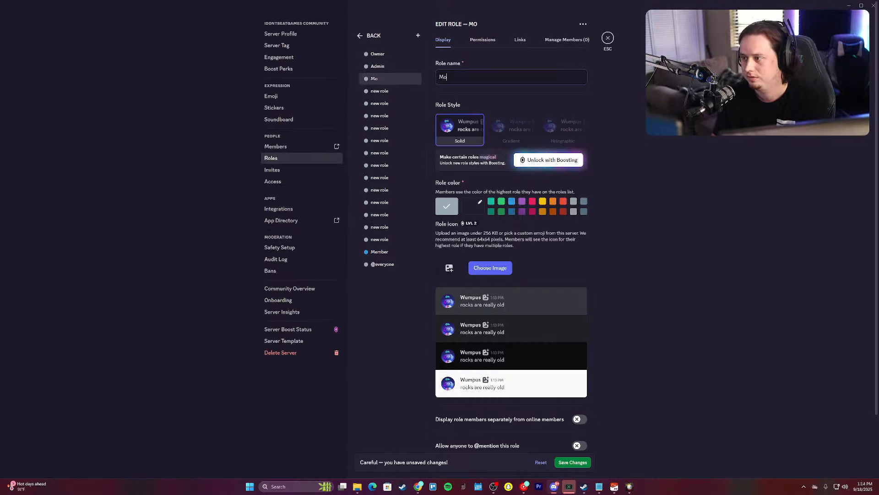
type("derator")
left_click(389, 91)
key("ctrl+a")
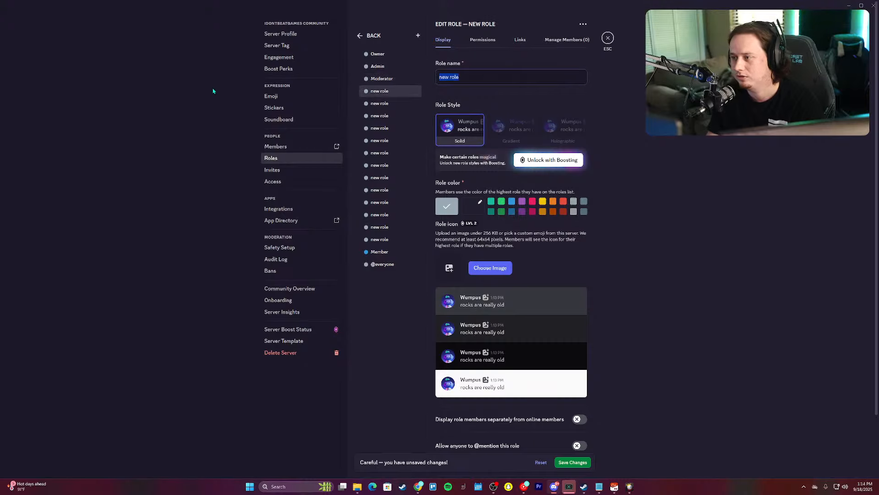
type("Bot")
Step: Rename the new role directly below Bot as the divider --- Level Roles ---
left_click(389, 104)
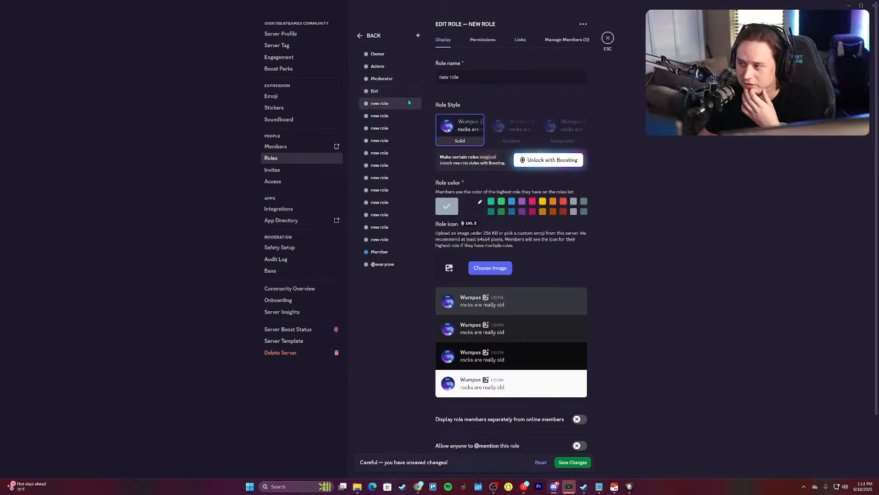
key("ctrl+a")
type("--- Leve")
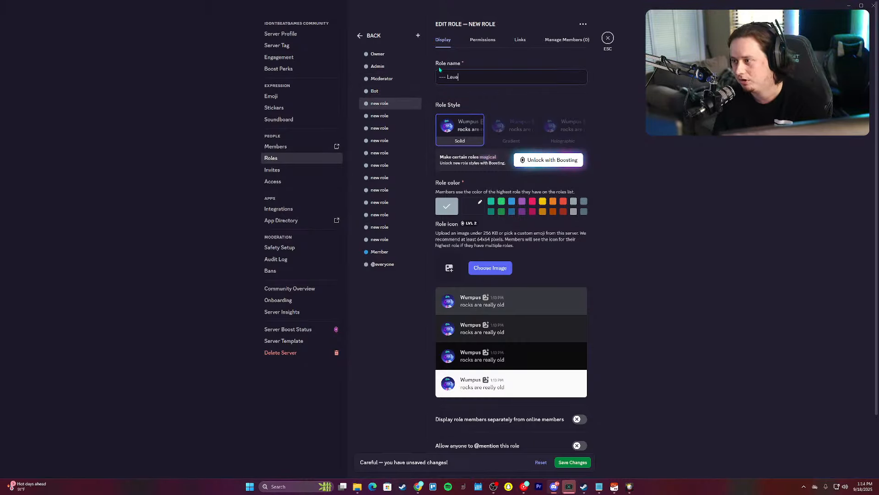
type("l Syoles")
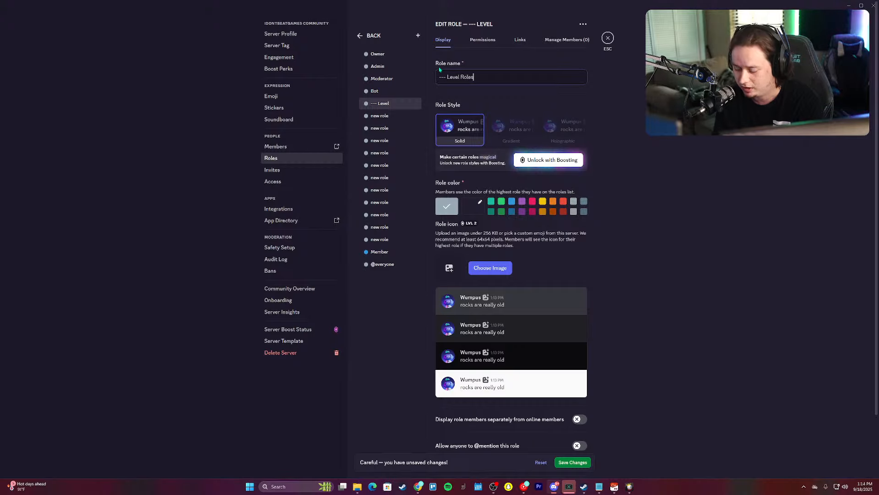
type(" ---")
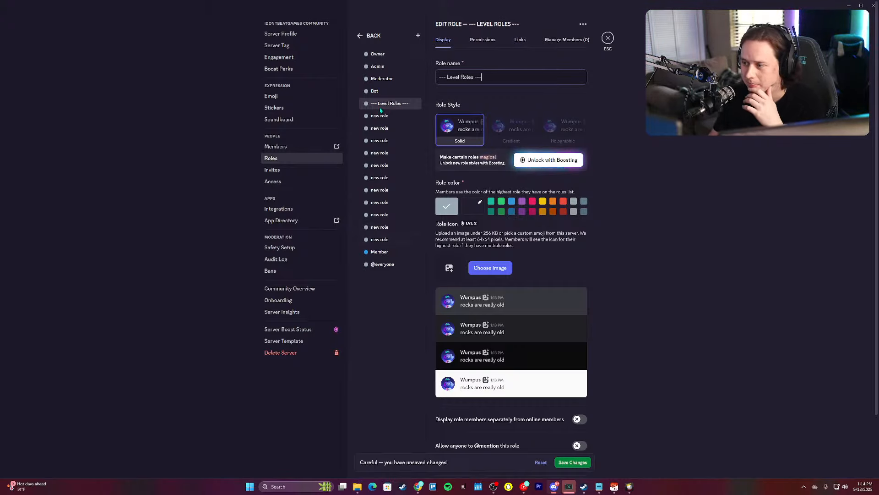
Step: Rename the seventh new role below --- Level Roles --- as --- Ping Roles --, move Member directly above it and save the changes
left_click(396, 178)
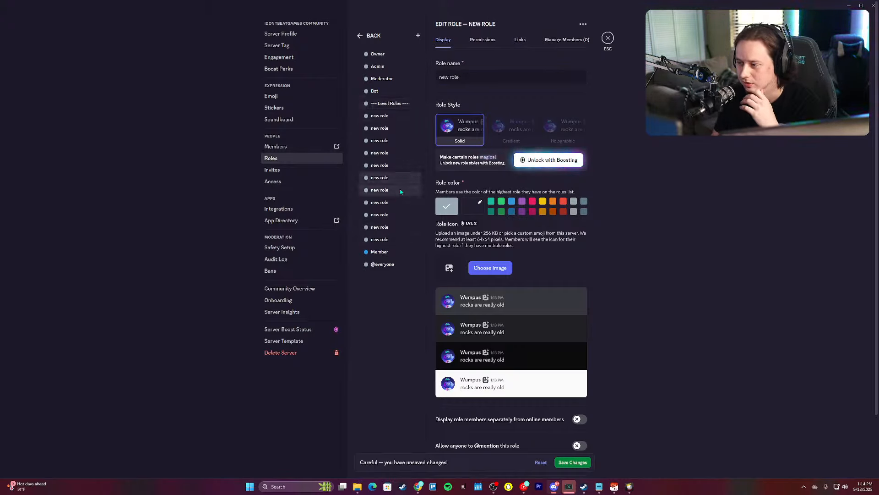
left_click(396, 190)
type("--- P")
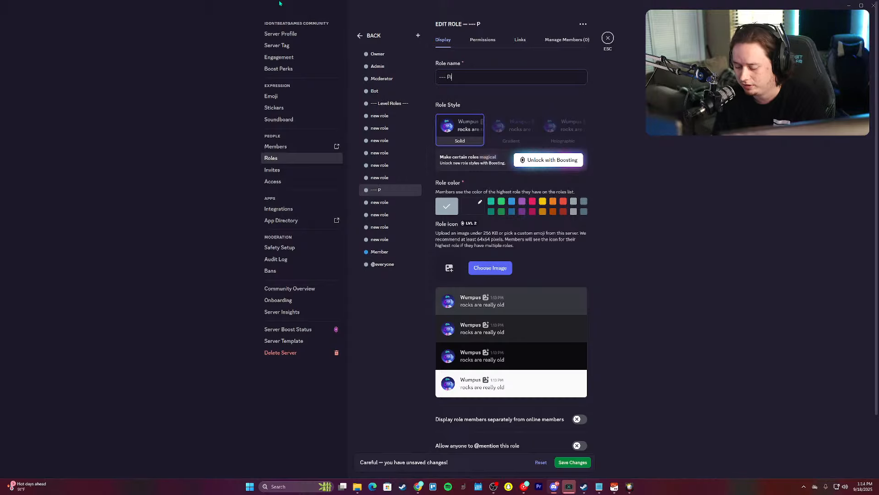
type("ing Roles --")
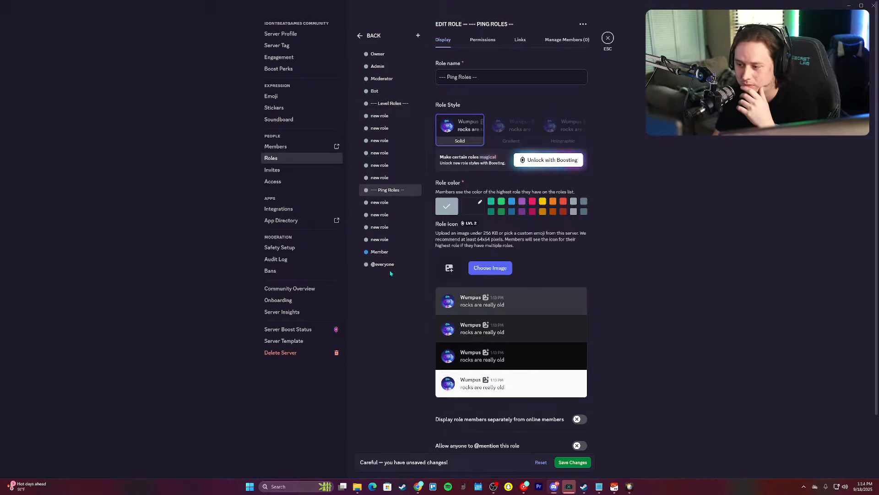
left_click_drag(388, 252, 388, 190)
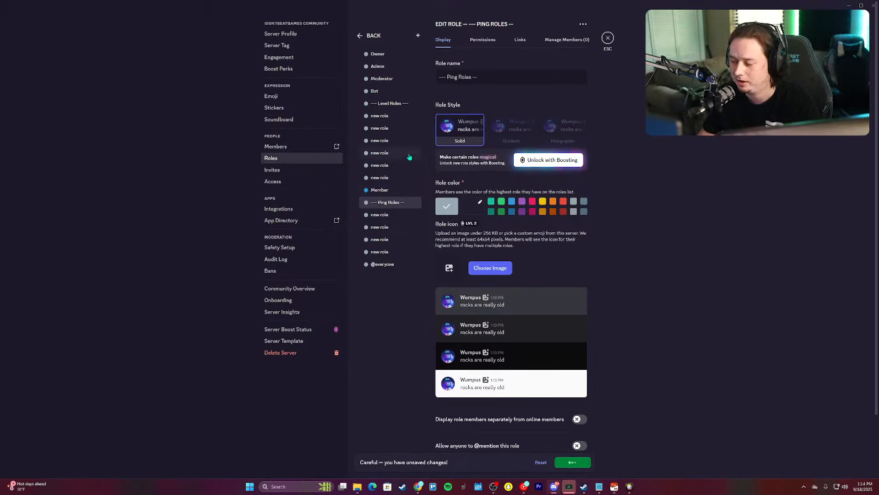
Step: Leave the server settings, switch to the Hangout server and examine the profile of its highest-listed member for reference
key("Escape")
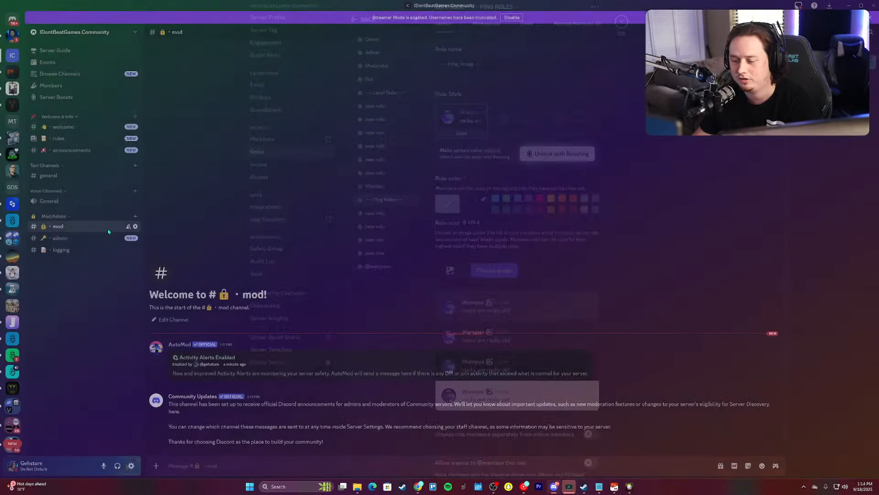
left_click(12, 370)
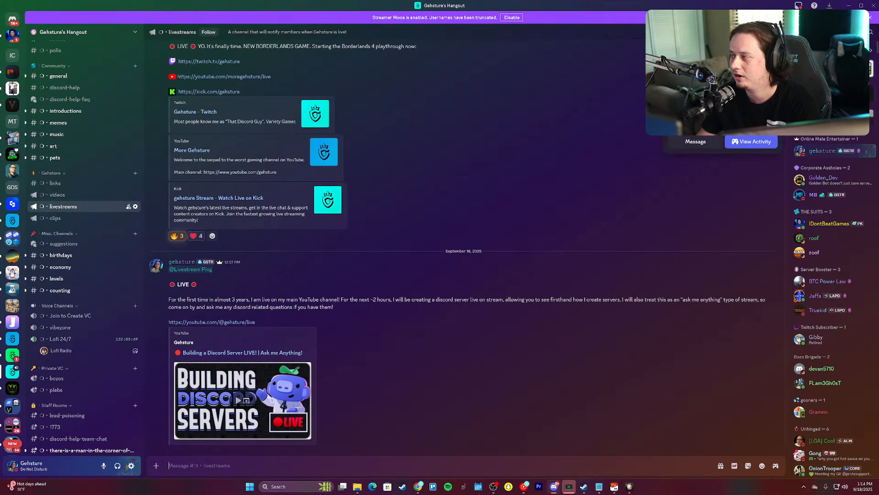
left_click(818, 152)
left_click(759, 268)
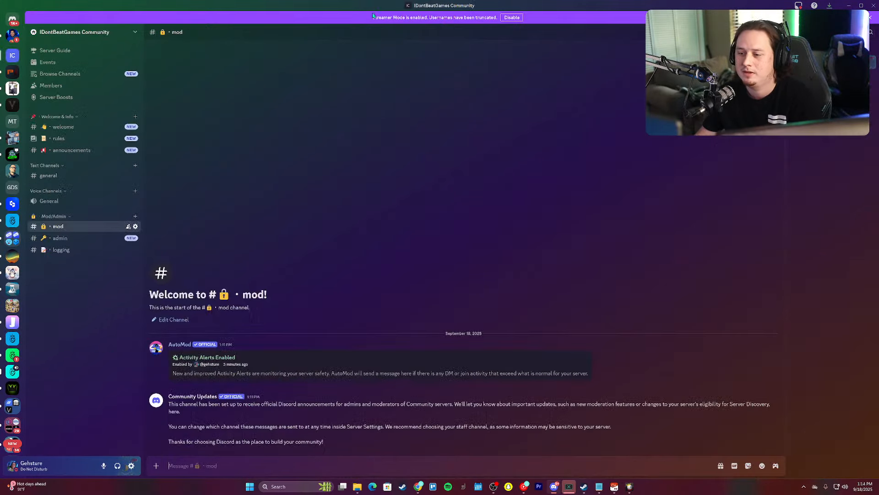
Step: Reopen the IDontBeatGames Community role settings and rename the first new role below --- Level Roles --- as Level 30
left_click(128, 32)
left_click(101, 85)
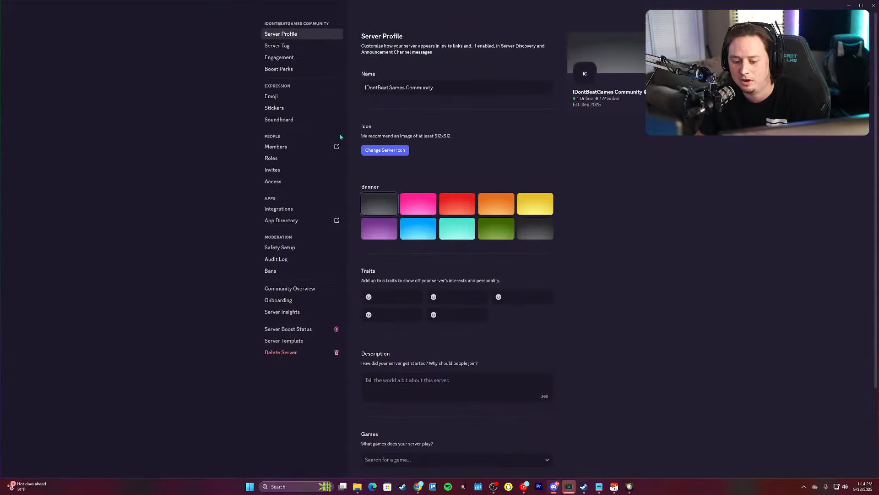
left_click(293, 158)
scroll(410, 247, "down", 1)
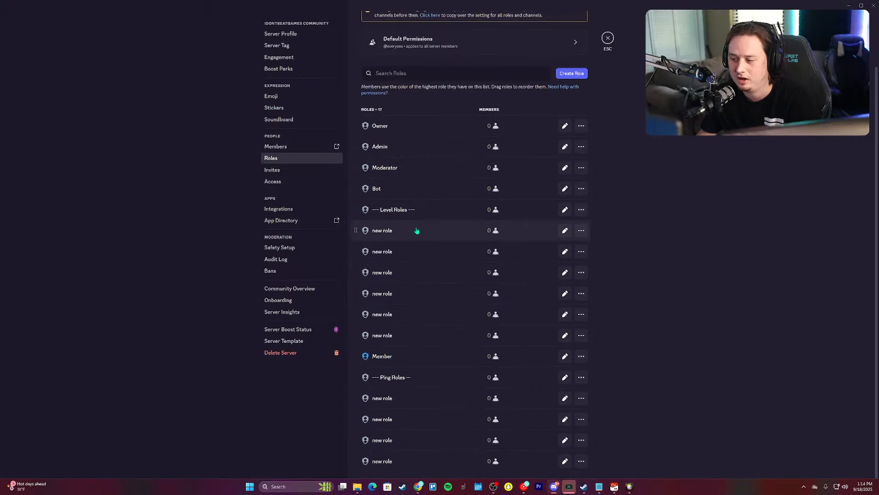
left_click(416, 230)
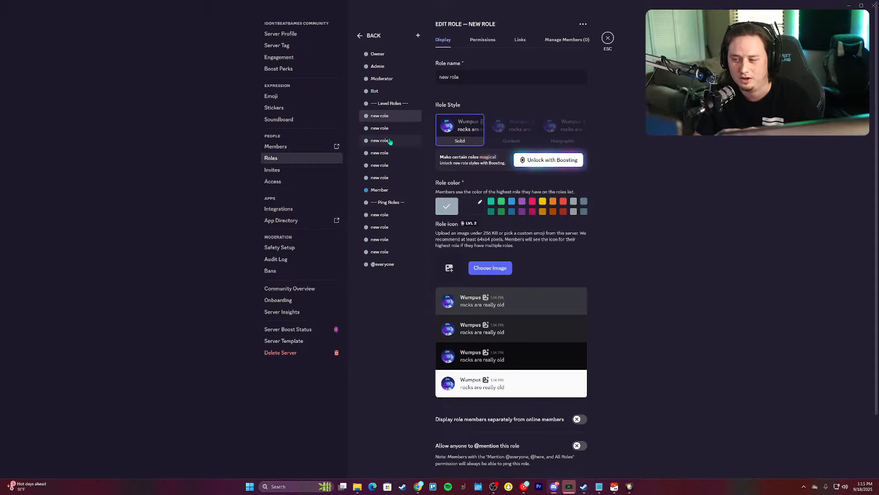
left_click(469, 78)
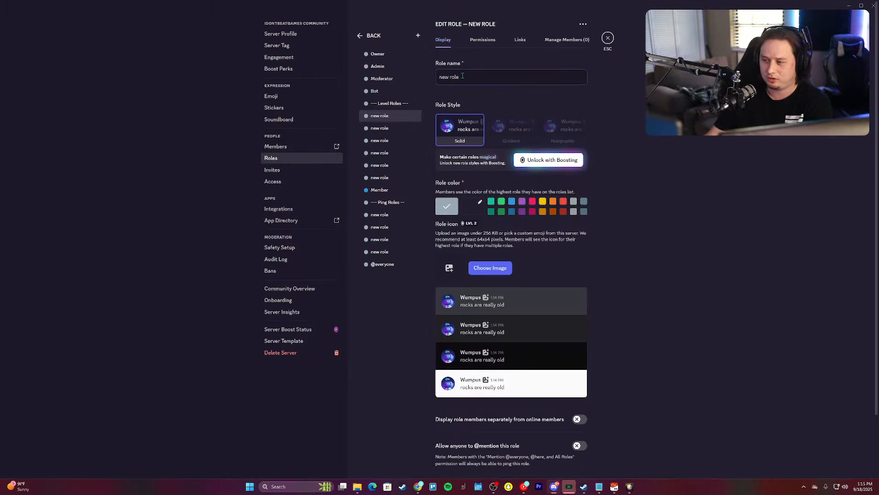
left_click_drag(480, 83, 311, 83)
type("Level 0")
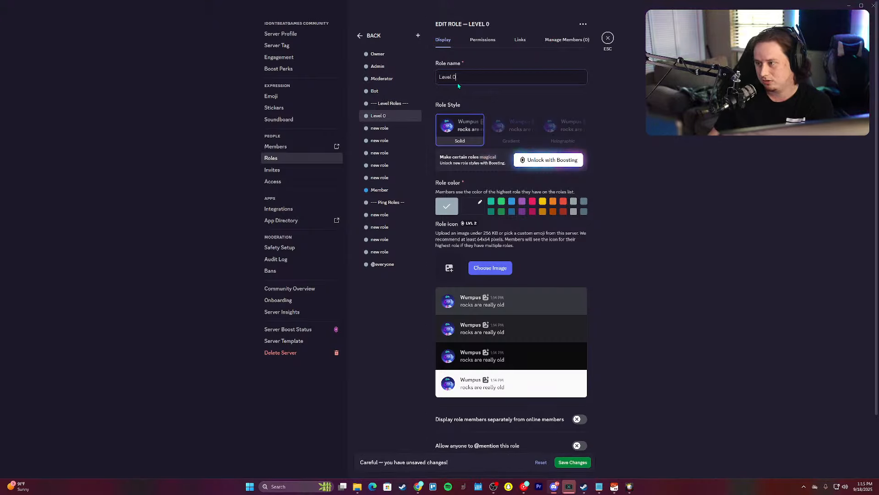
key("BackSpace")
type("30")
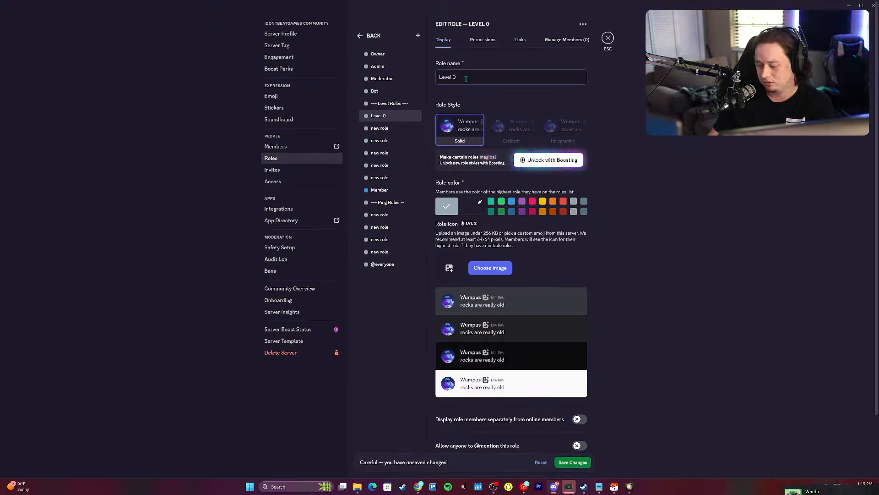
Step: Rename the remaining new roles, including Level 25 to Level 5, Verified News Alerts, Set Leak Alerts and --- Region Roles ---, and save the changes
left_click(409, 128)
left_click_drag(480, 84, 365, 37)
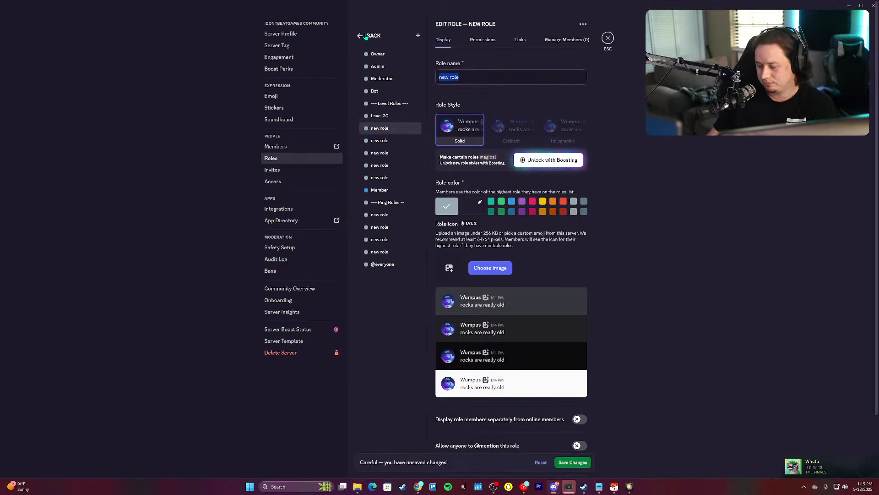
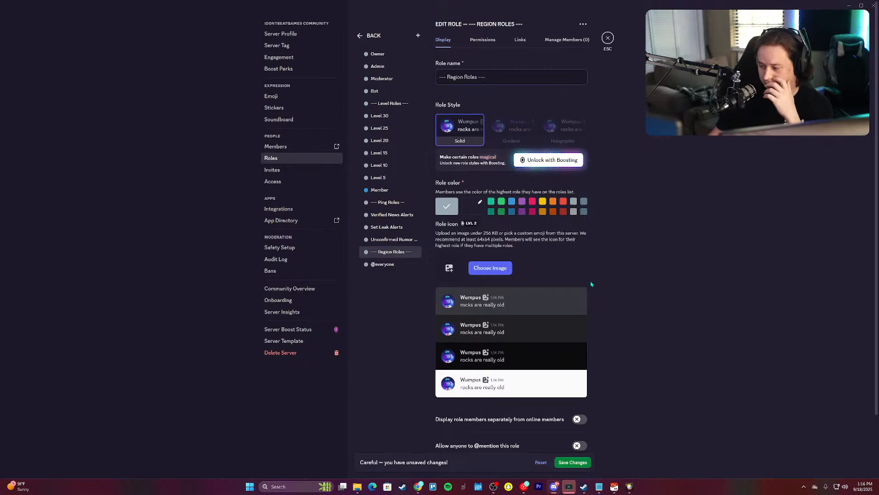
left_click(572, 462)
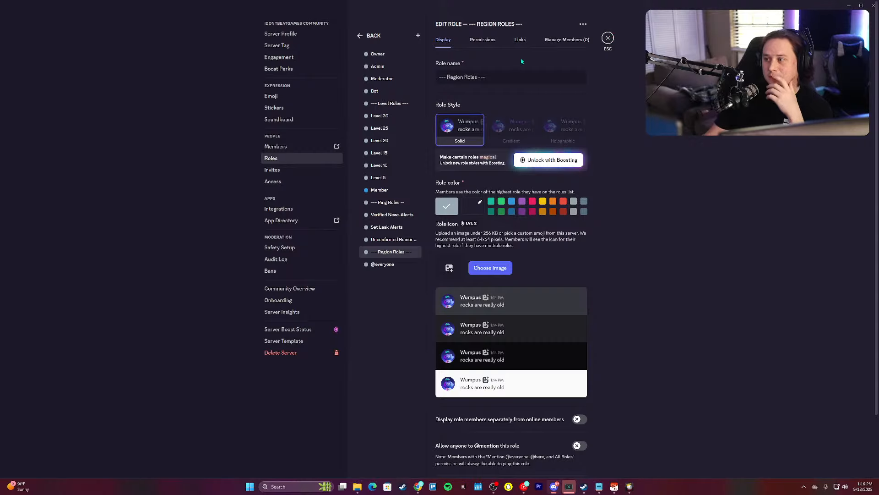
left_click(489, 79)
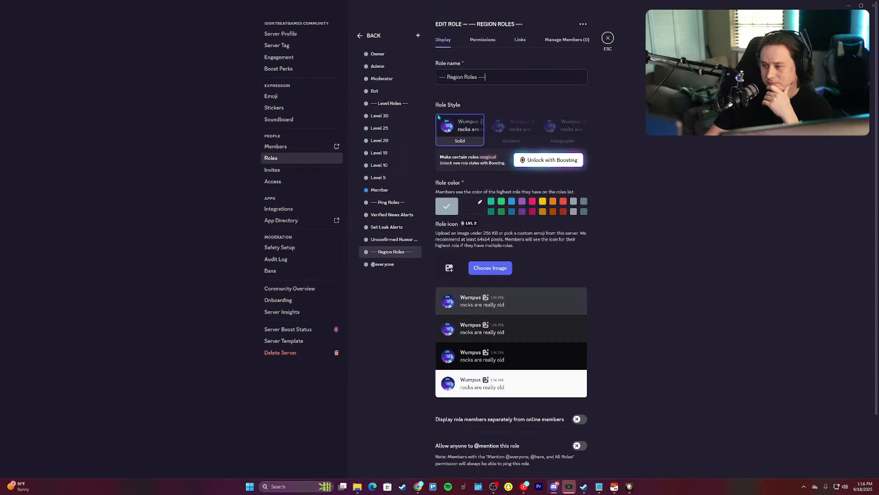
left_click(383, 178)
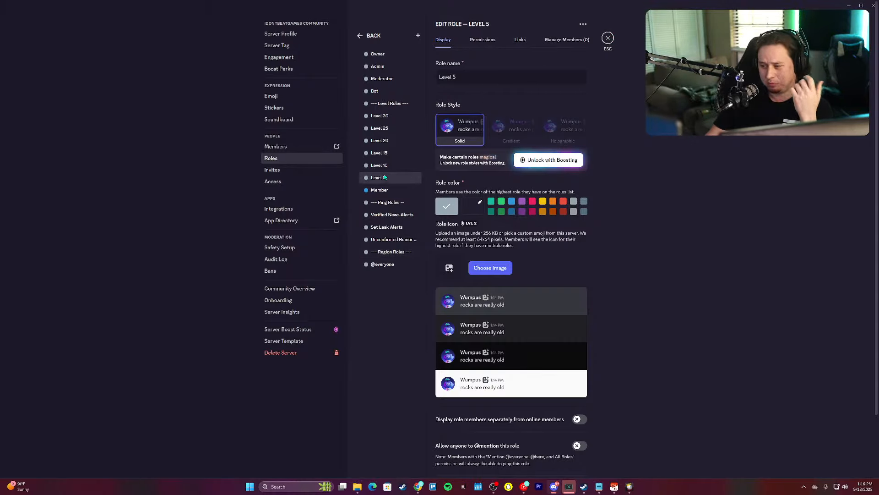
left_click(391, 153)
left_click(394, 144)
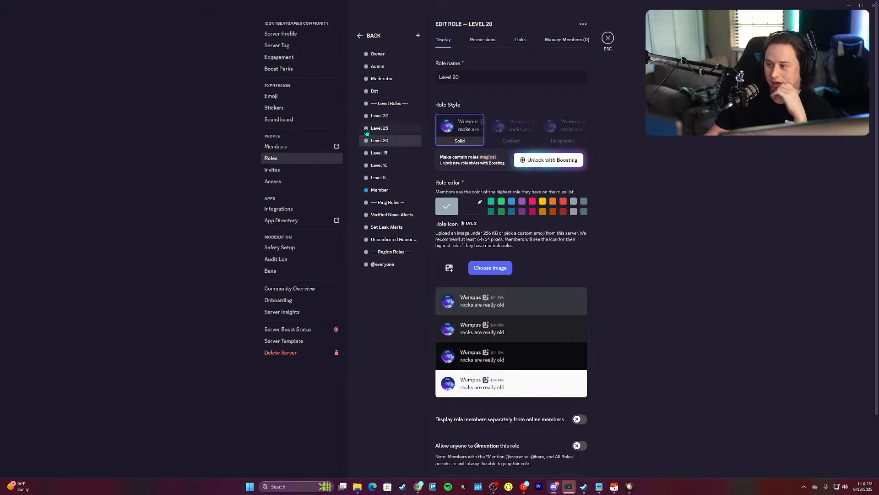
left_click(380, 152)
left_click(460, 79)
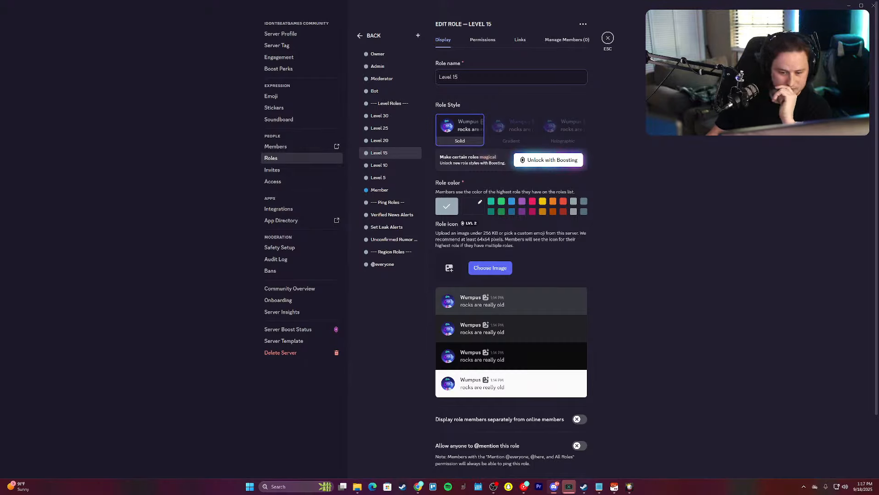
left_click(151, 267)
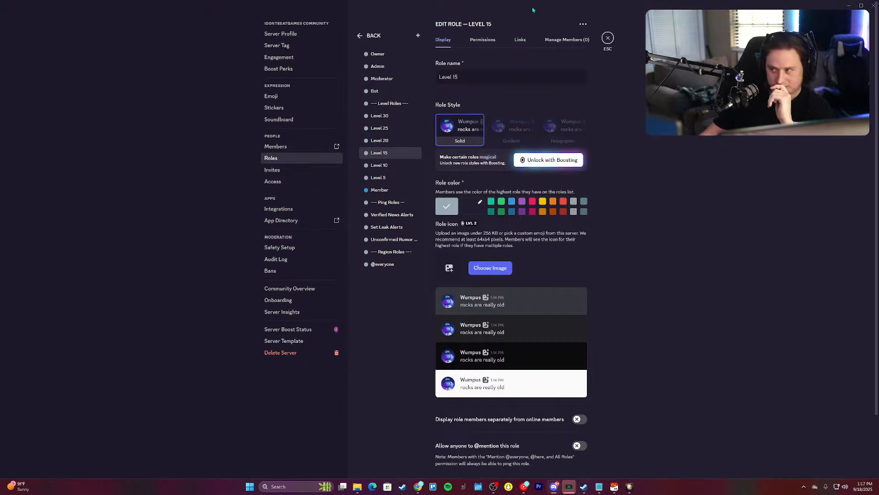
left_click(373, 178)
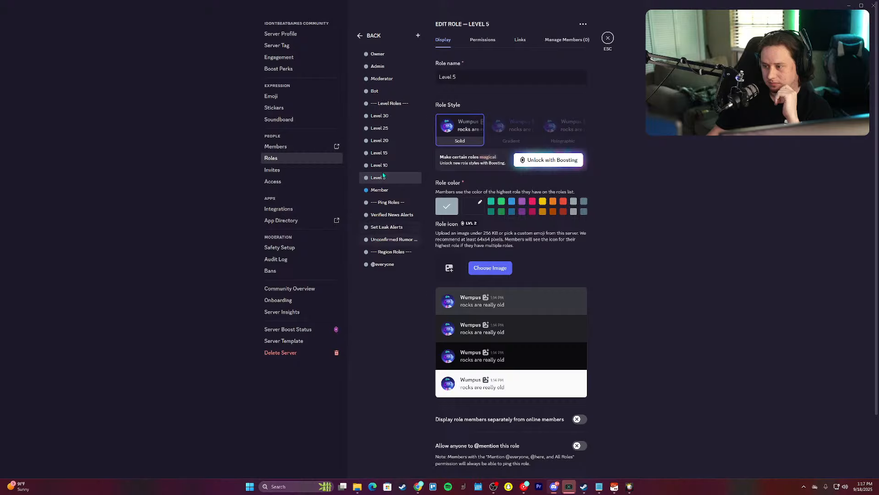
Step: Create six new roles below the --- Region Roles --- divider
left_click(417, 36)
left_click(417, 37)
left_click(417, 36)
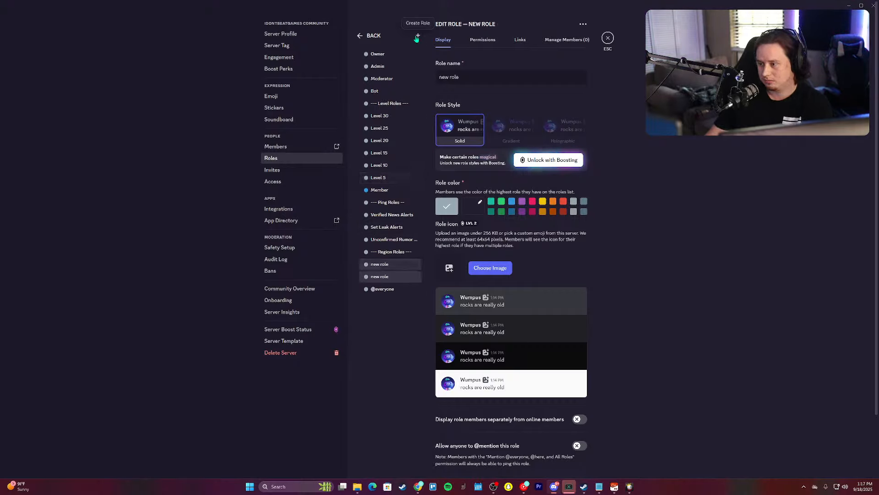
left_click(418, 36)
left_click(418, 36)
left_click(417, 37)
Step: Rename the first three new roles below --- Region Roles --- as North America, South America and Europe
left_click(382, 265)
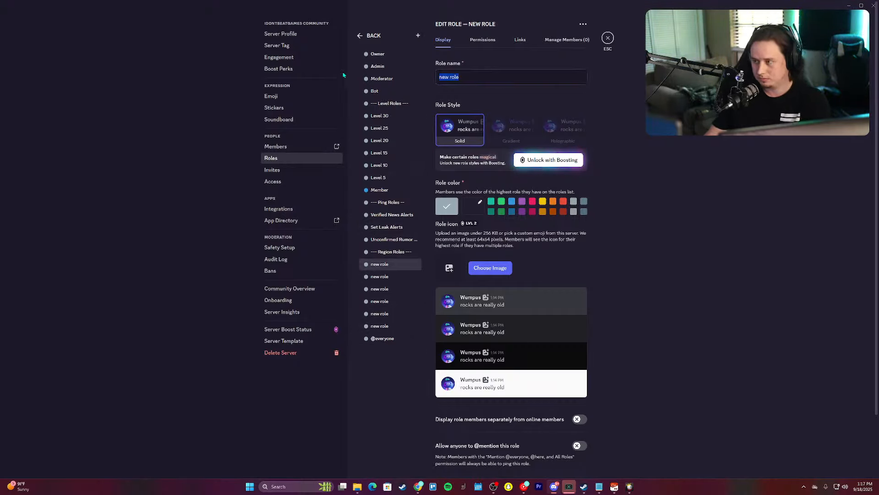
type("Noirth")
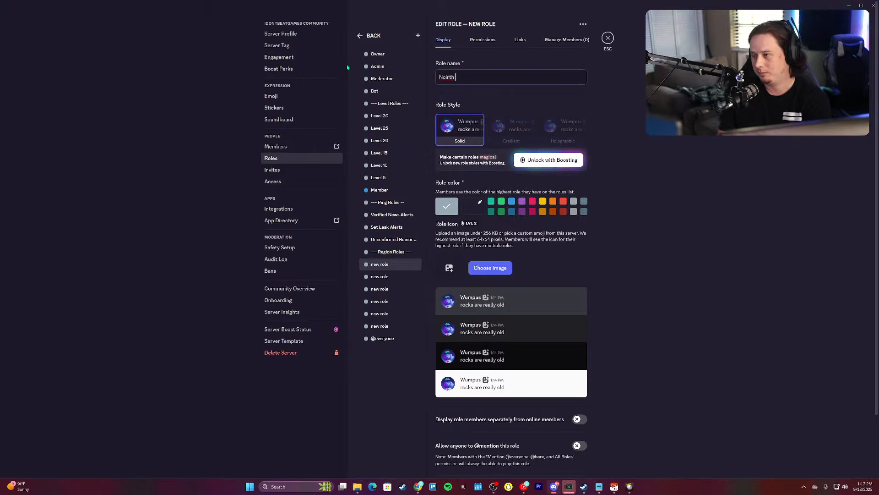
key("BackSpace")
type("rth America")
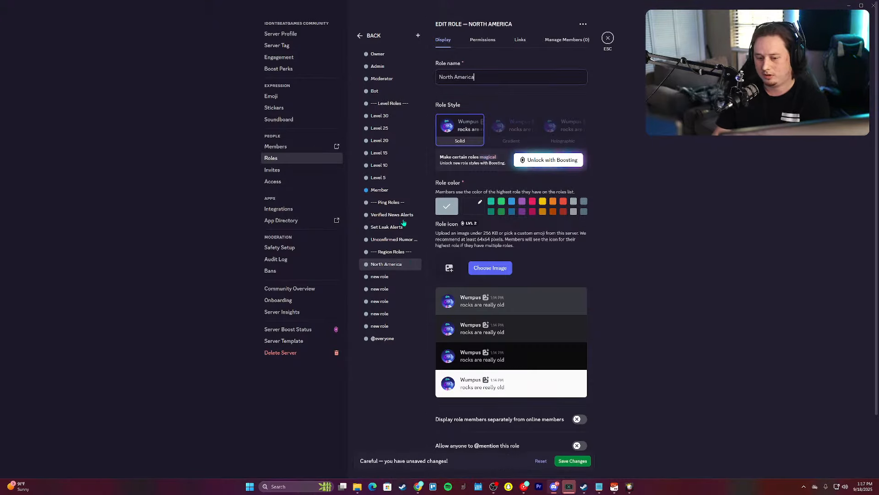
left_click(387, 277)
type("Sout")
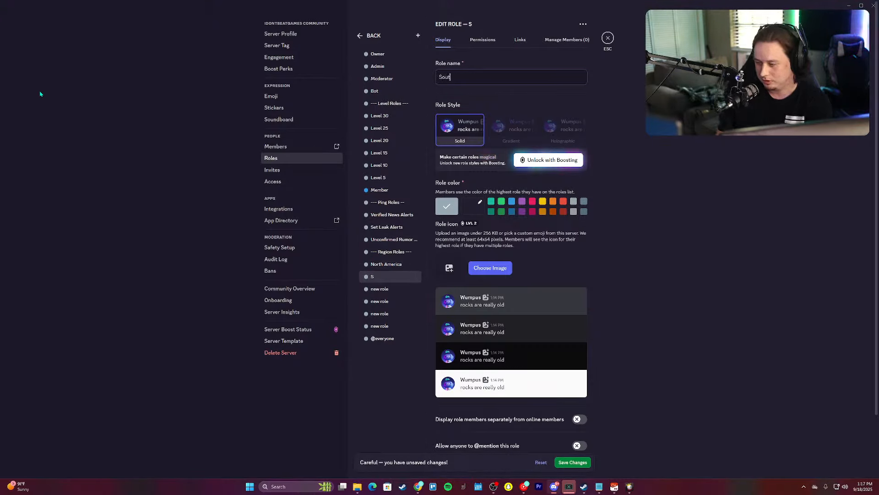
type("h America")
left_click(380, 289)
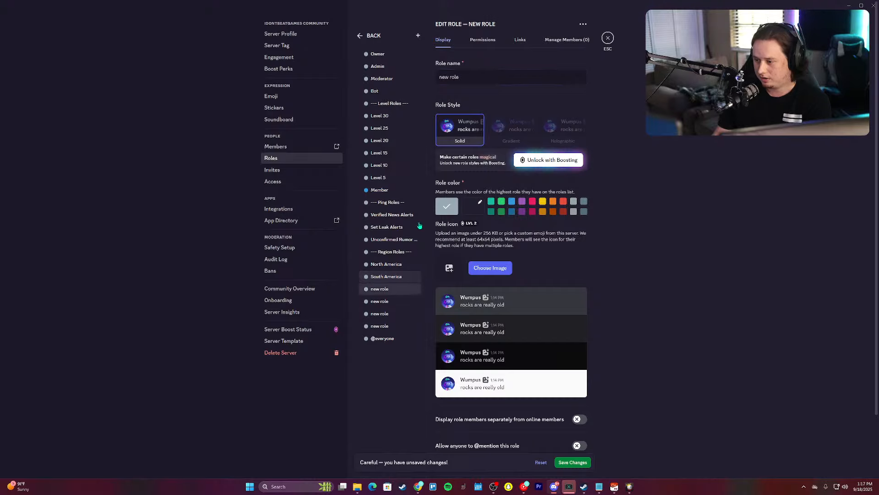
key("ctrl+a")
type("Europe")
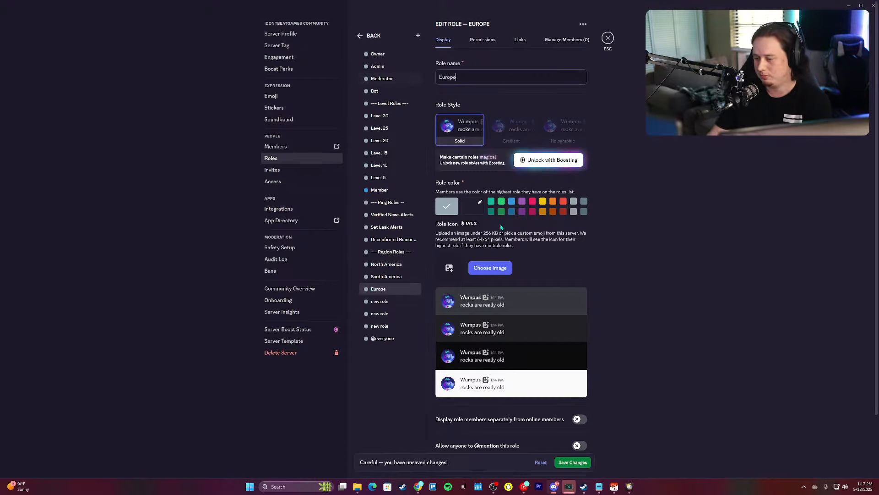
Step: Rename the remaining three new region roles as Asia, Africa and Oceania, save the changes and leave the server settings
left_click(377, 302)
key("ctrl+a")
type("Asia")
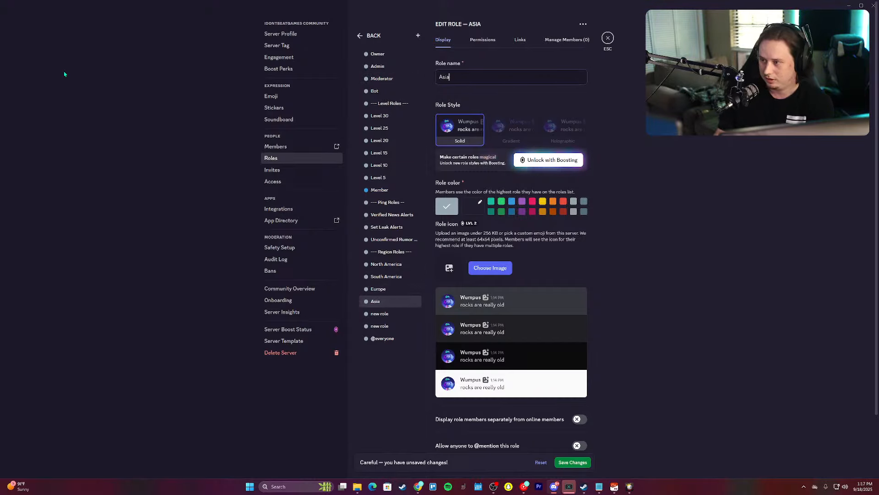
left_click(375, 314)
key("ctrl+a")
type("A")
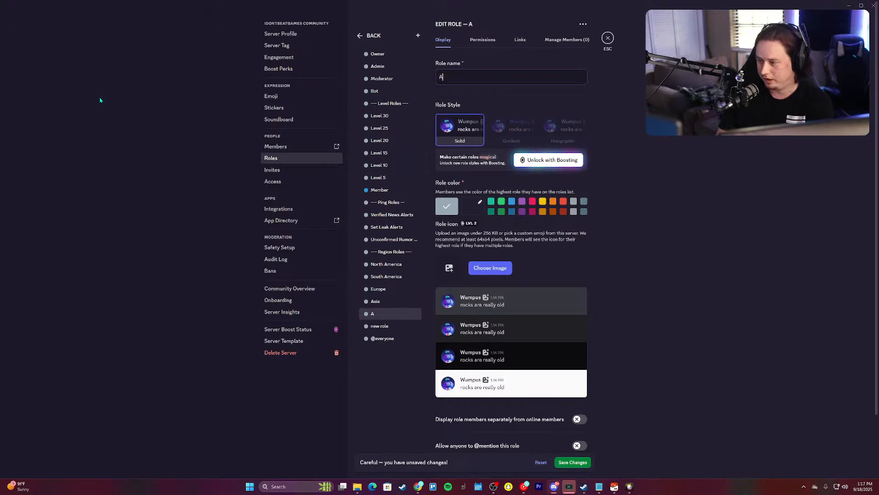
left_click(379, 326)
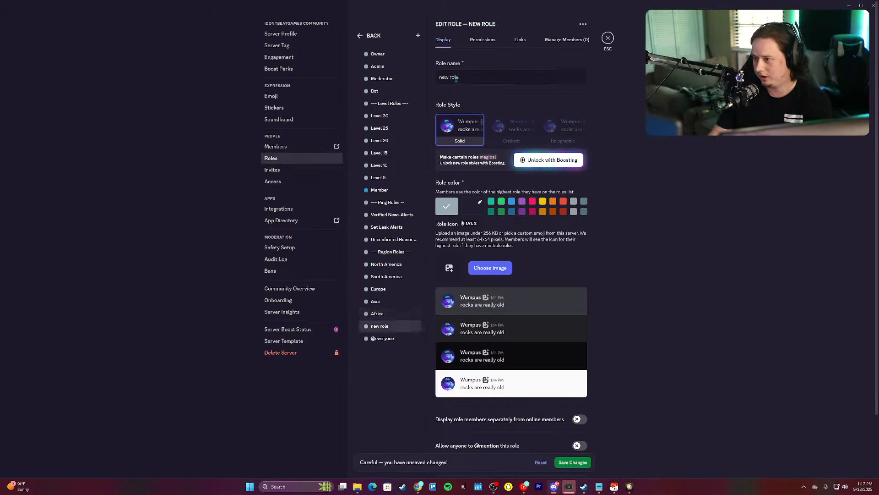
key("ctrl+a")
type("Oceania")
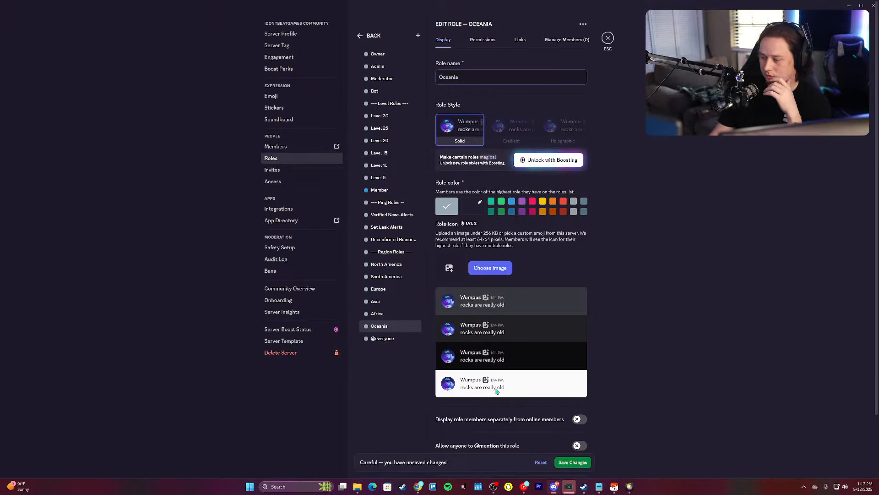
left_click(580, 463)
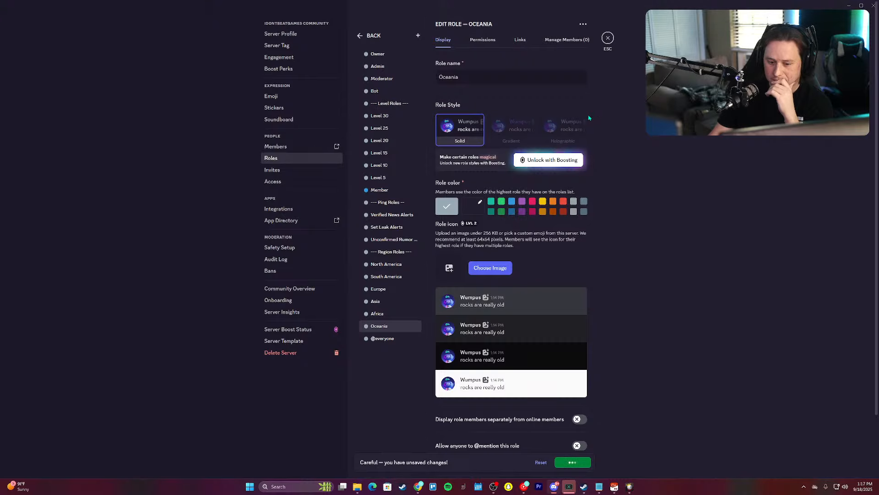
left_click(608, 38)
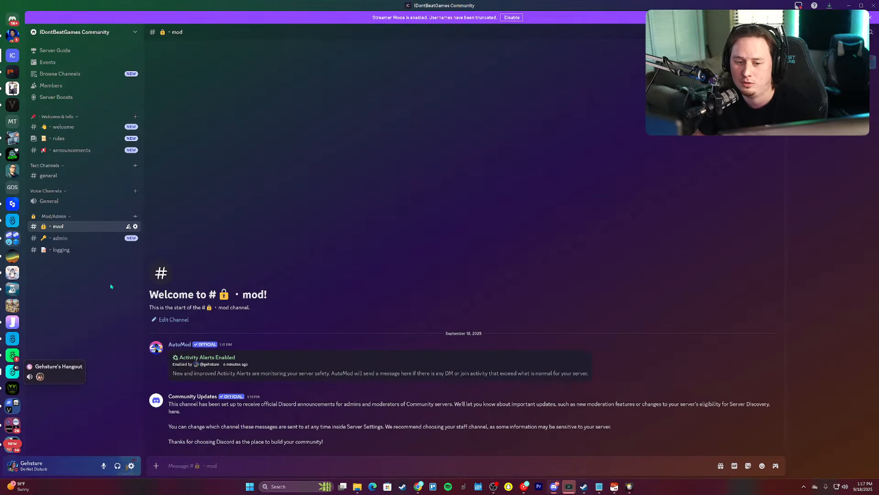
Step: Switch to the Gehsture's Hangout server and open the Discord Essentials (Bots, GFX and Emojis) post in discord-help-faq
left_click(12, 371)
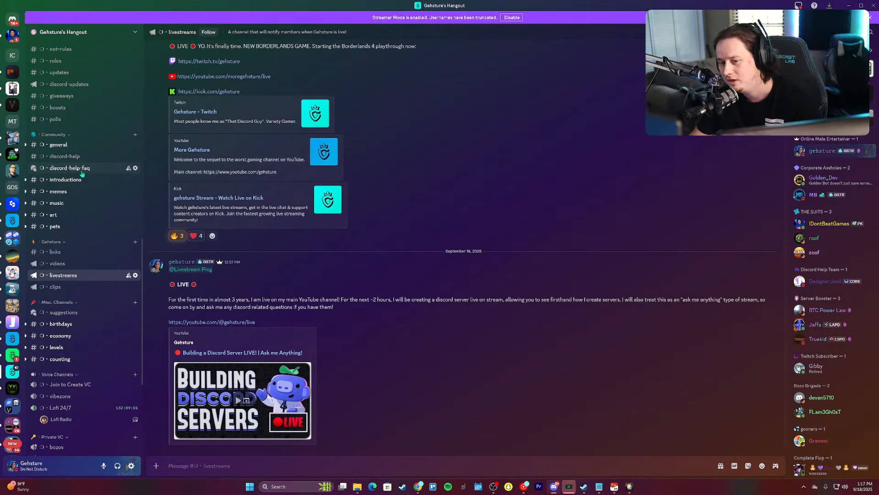
left_click(82, 172)
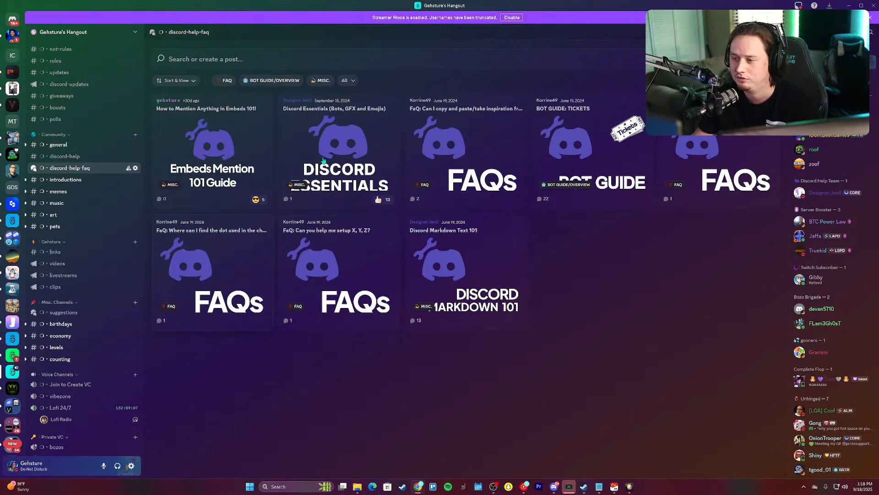
left_click(339, 146)
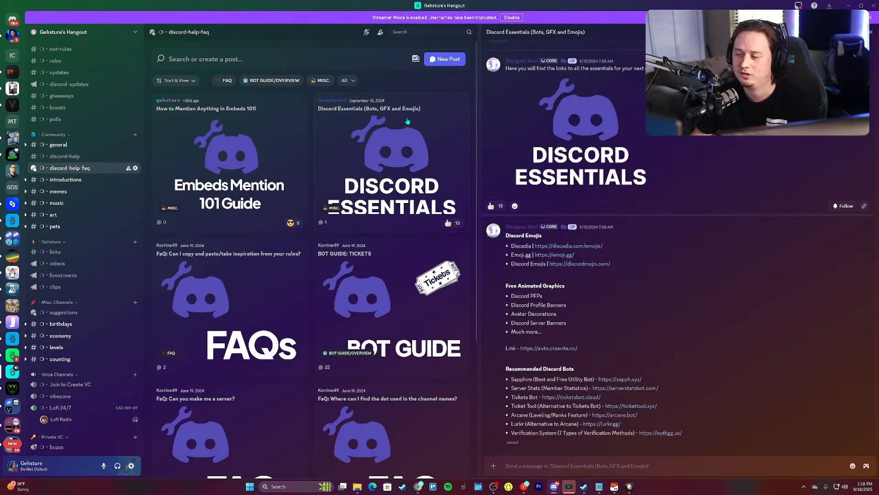
left_click(493, 64)
key("Escape")
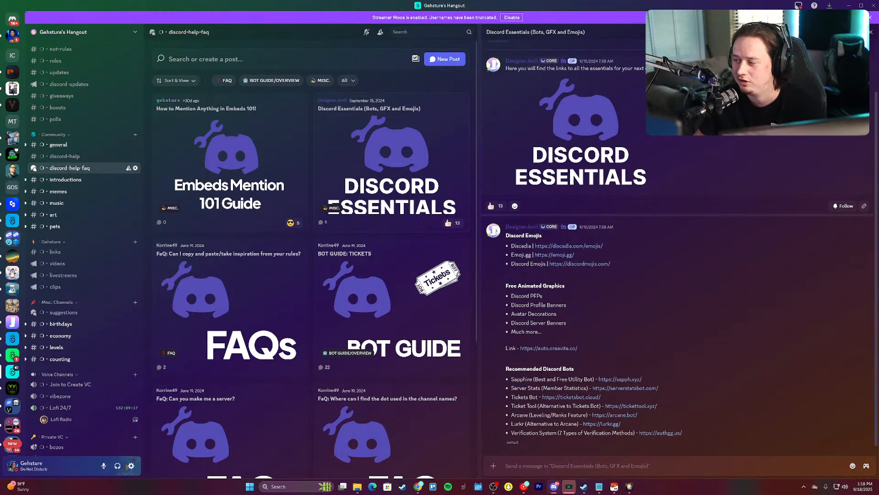
Step: Examine the emoji, graphics and recommended bot links in the Discord Essentials post, including the Sapphire entry, and close the post
left_click_drag(504, 235, 687, 434)
left_click(692, 415)
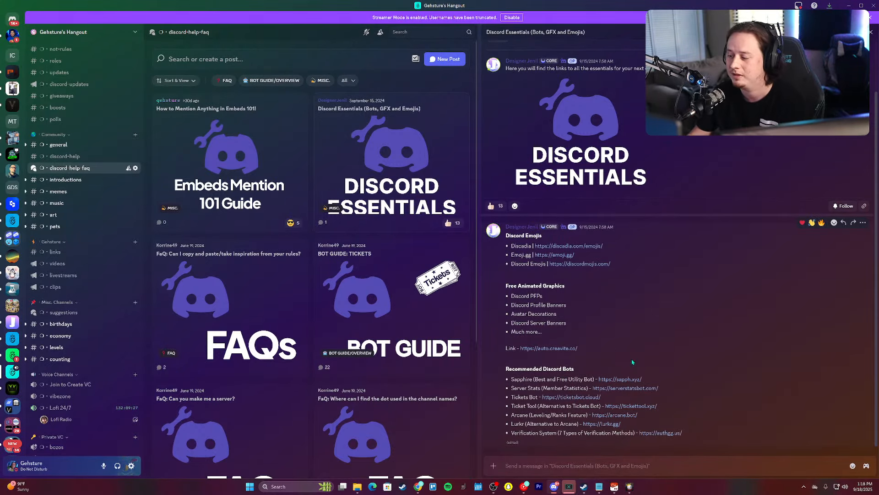
left_click_drag(642, 380, 593, 380)
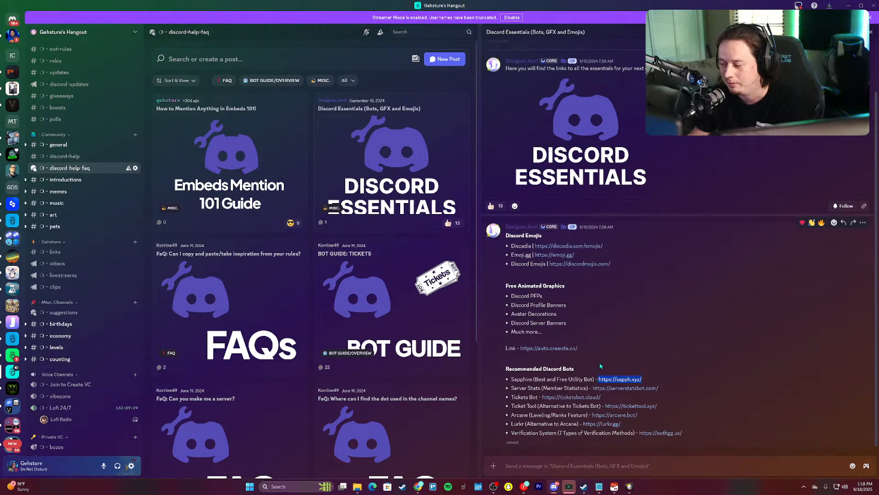
left_click(569, 378)
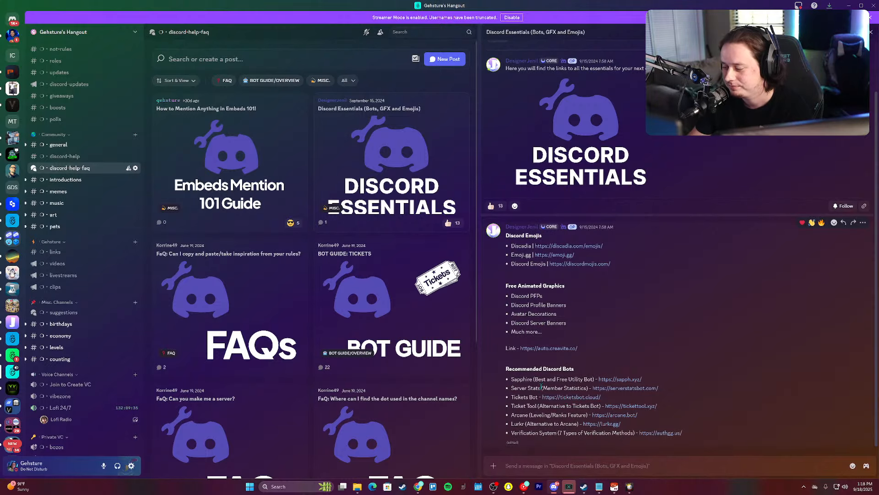
left_click_drag(567, 379, 574, 379)
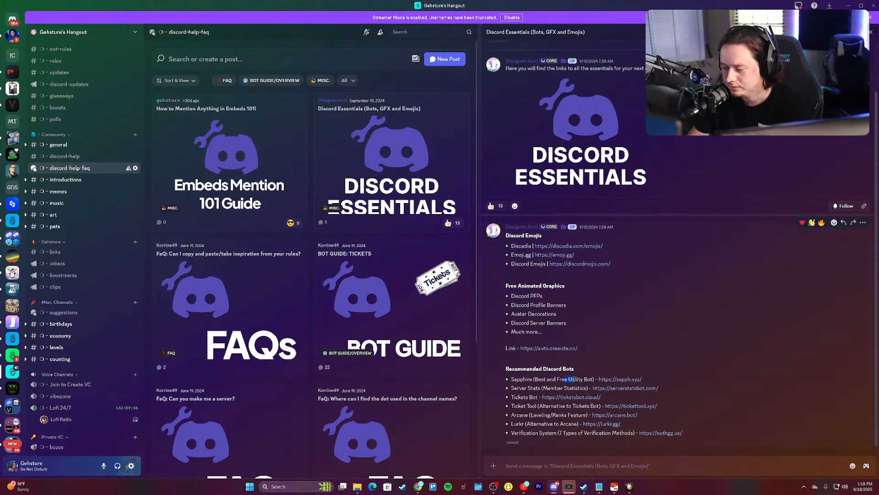
left_click(569, 379)
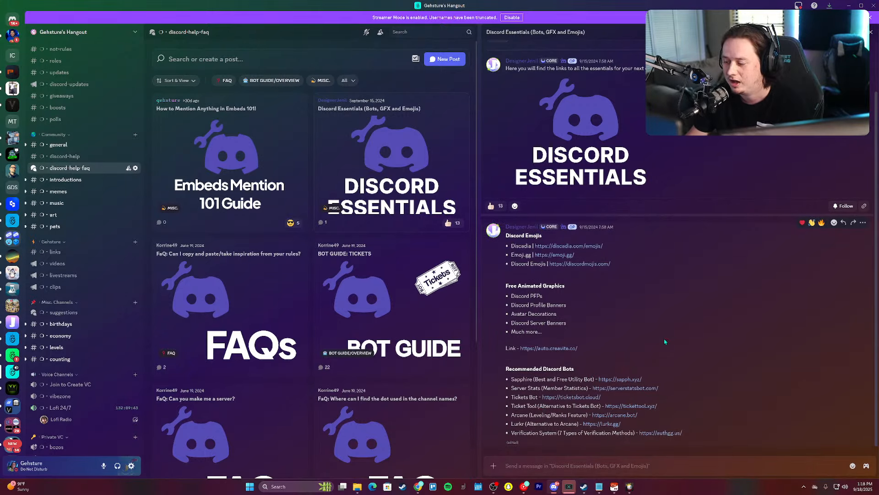
scroll(305, 223, "down", 4)
scroll(305, 223, "up", 5)
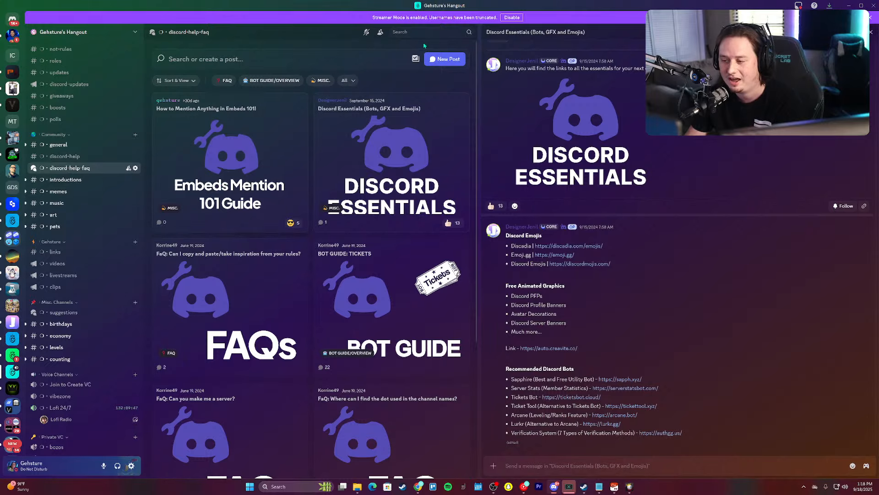
scroll(309, 210, "down", 3)
scroll(309, 209, "up", 3)
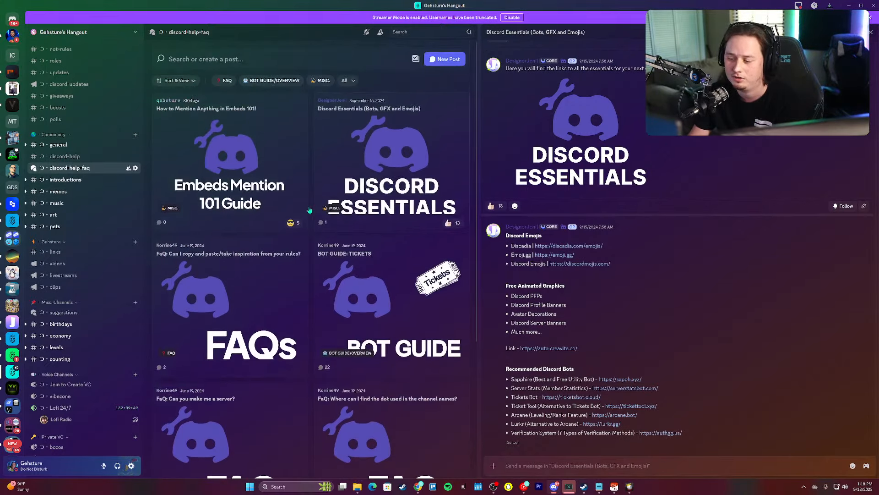
scroll(309, 210, "down", 2)
left_click(871, 32)
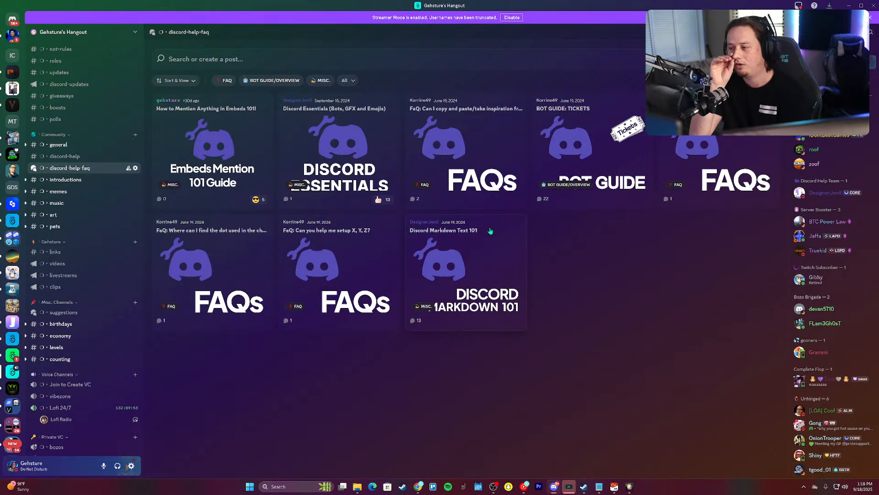
Step: Open the FAQ post about copying the rules and copy the message text containing Rule No.1 to Rule No.9
left_click(492, 115)
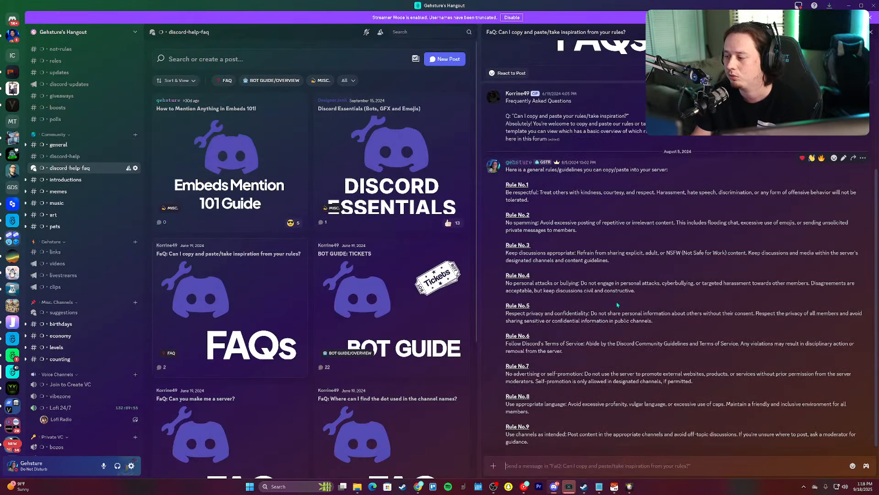
left_click_drag(508, 184, 595, 445)
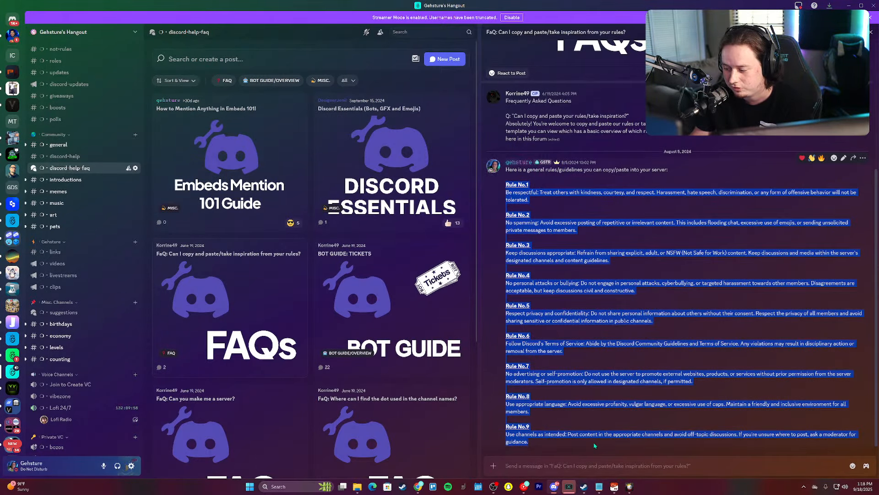
left_click(603, 384)
right_click(604, 384)
left_click(623, 367)
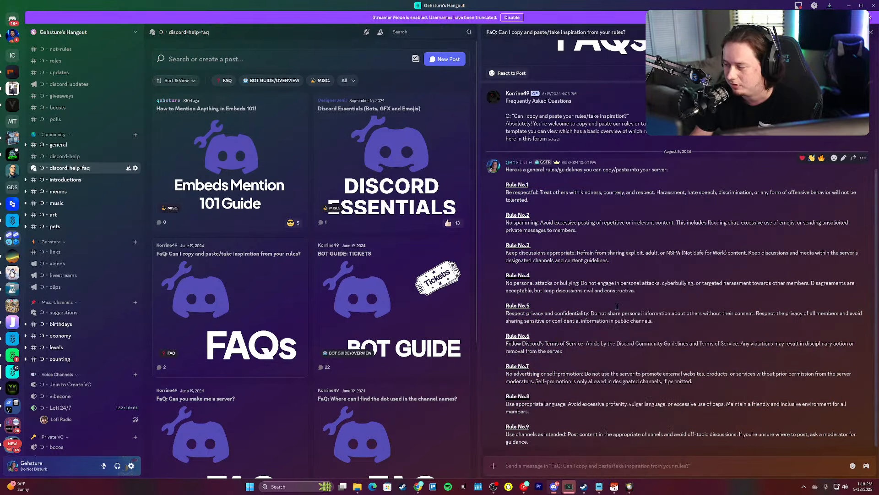
left_click(844, 158)
key("ctrl+a")
key("Escape")
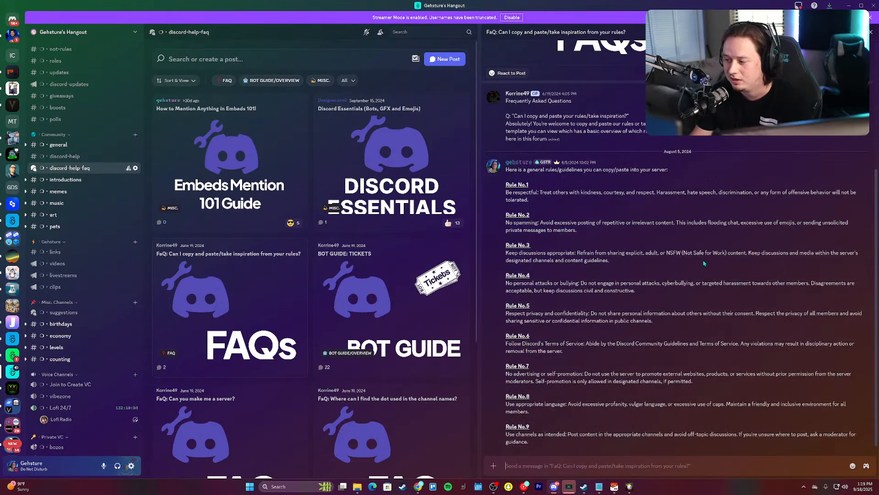
Step: Close the rules FAQ post and open the rules channel of the IDontBeatGames Community server
key("Escape")
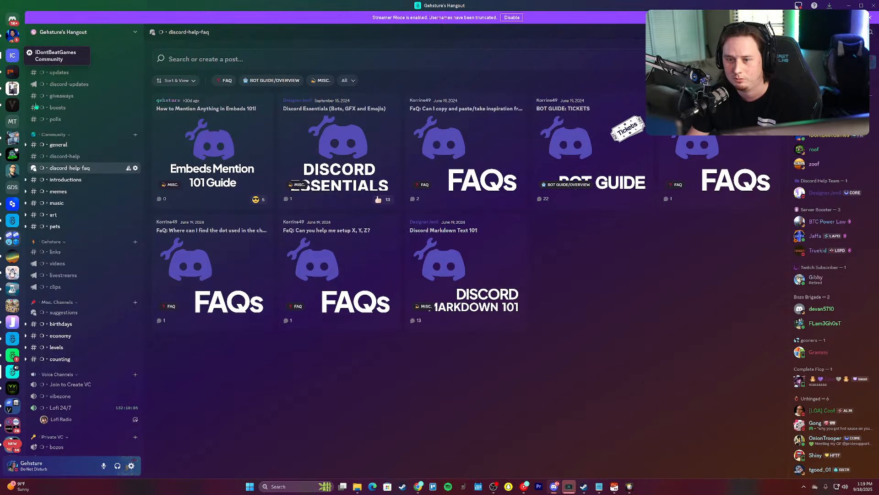
left_click(12, 55)
left_click(59, 138)
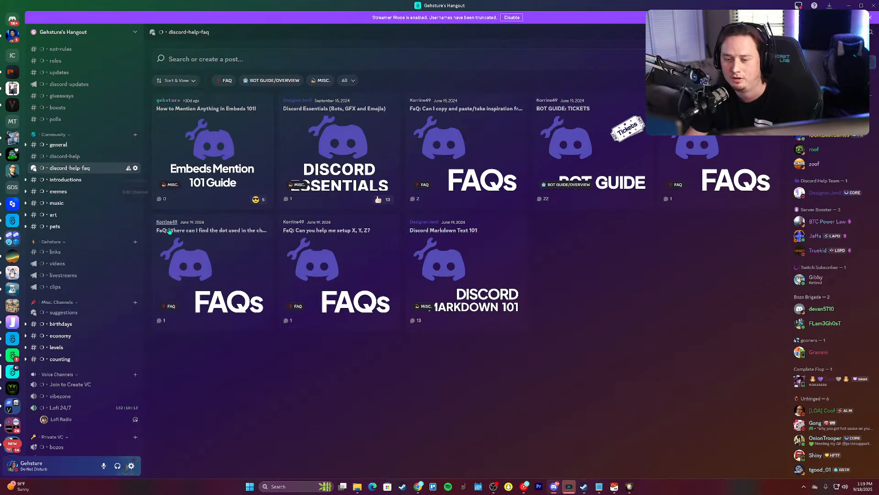
Step: Review the recent conversation in the discord-help channel of Gehsture's Hangout and the posts listed in discord-help-faq
left_click(87, 157)
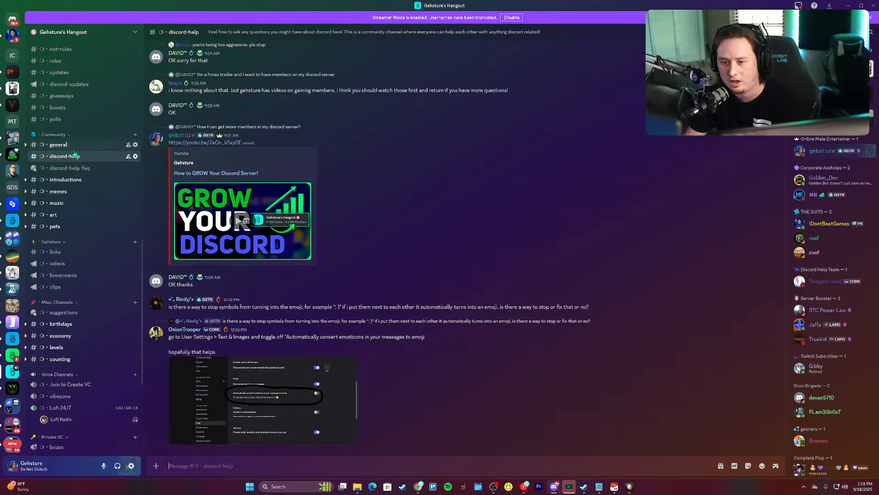
scroll(71, 159, "up", 3)
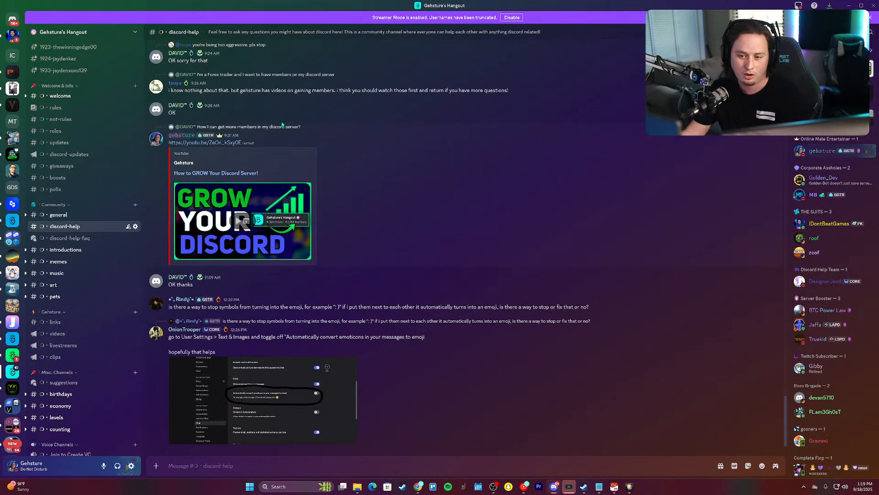
scroll(279, 237, "up", 10)
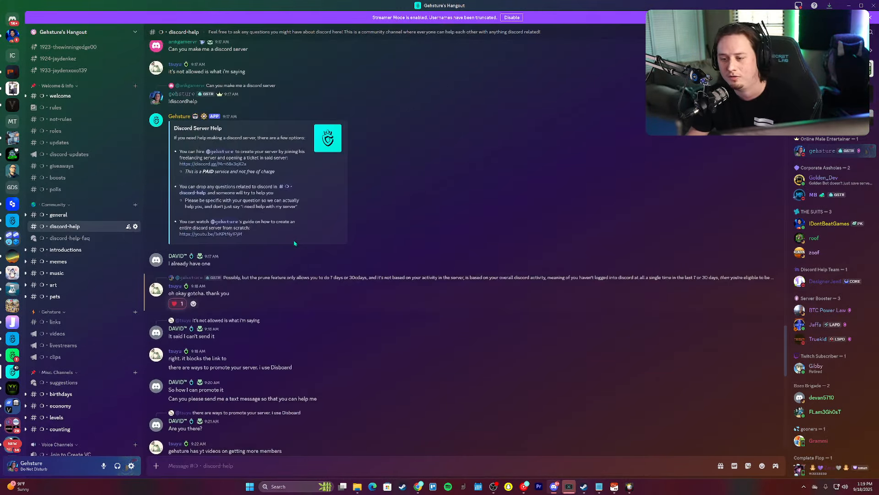
scroll(293, 243, "up", 5)
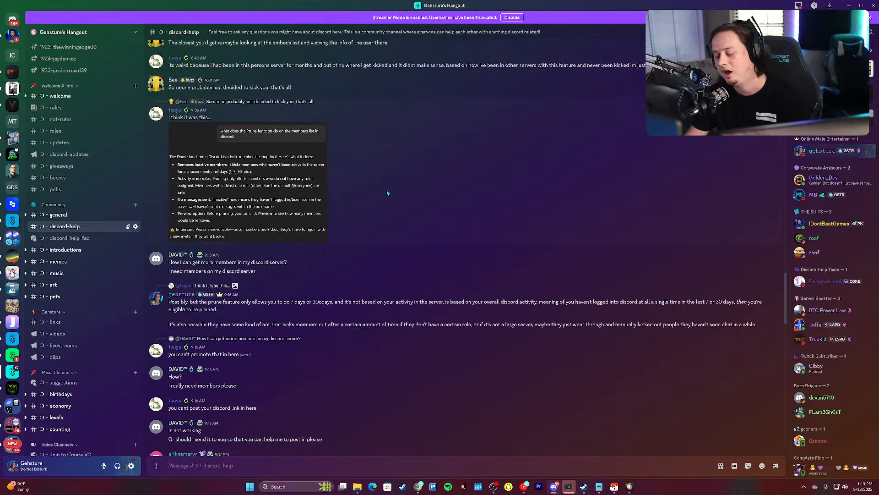
scroll(403, 207, "down", 15)
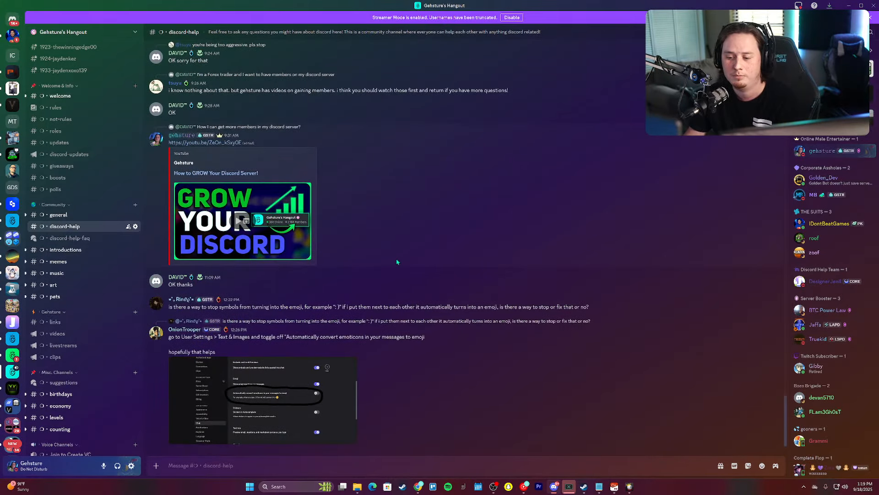
left_click(71, 237)
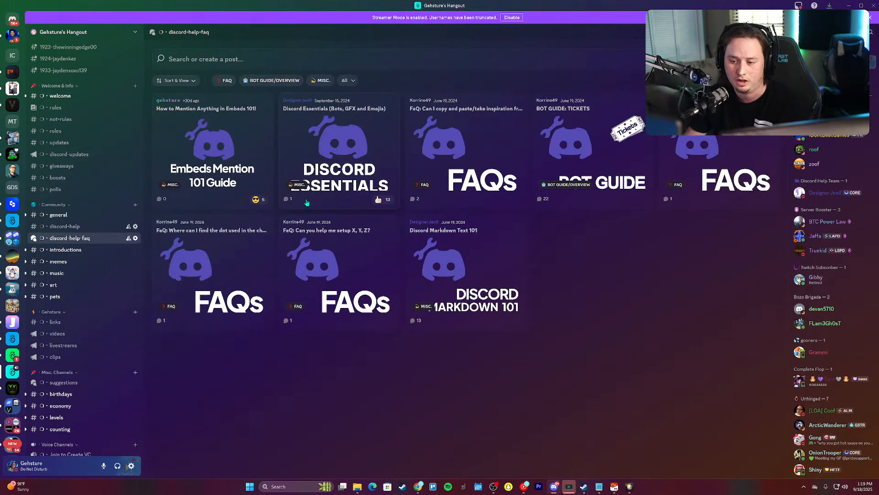
left_click(87, 235)
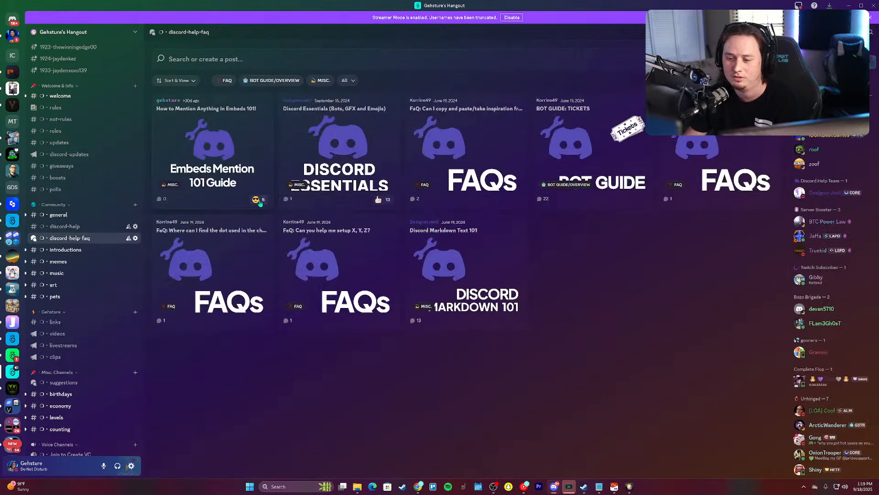
left_click(64, 344)
Step: In the IDontBeatGames Community server, make the Mod/Admin category private, grant the Moderator role access, and save
left_click(12, 55)
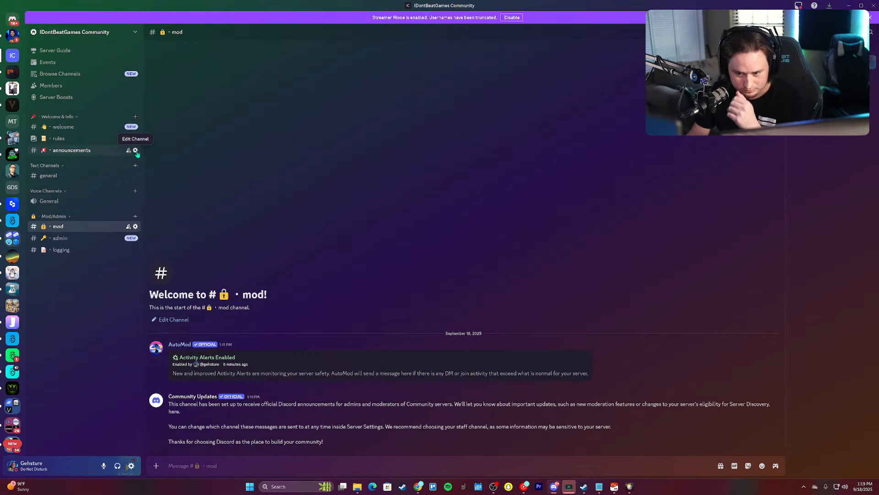
right_click(66, 216)
mouse_move(120, 288)
left_click(120, 304)
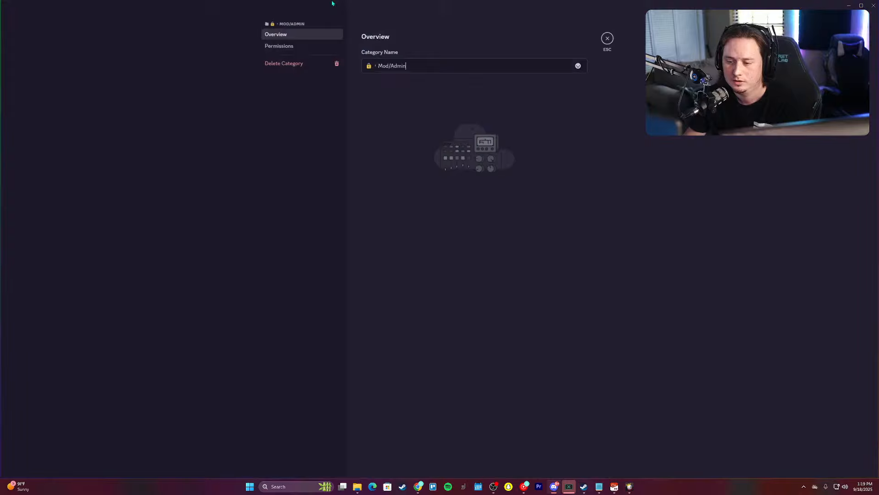
left_click(280, 46)
left_click(575, 68)
left_click(555, 104)
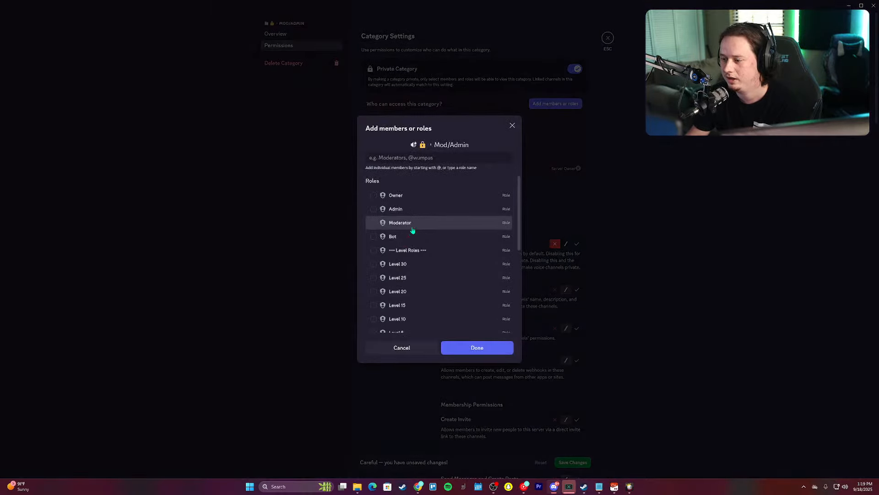
left_click(418, 223)
left_click(481, 348)
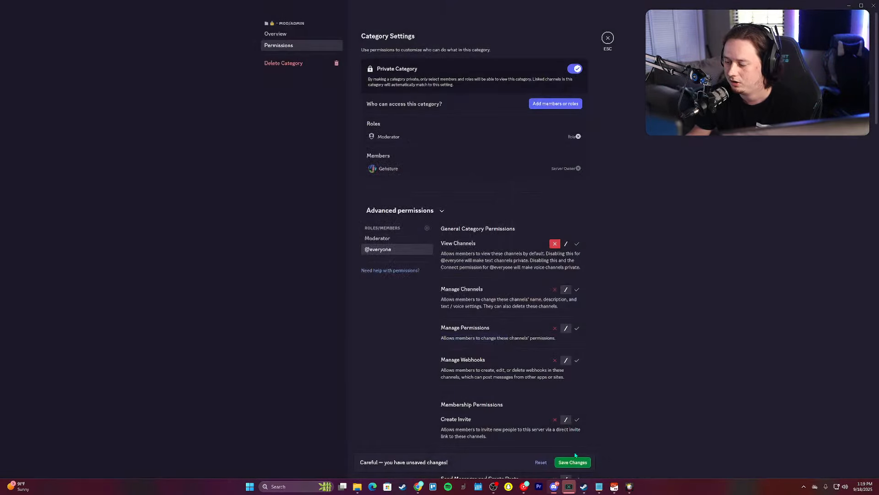
left_click(574, 460)
left_click(608, 38)
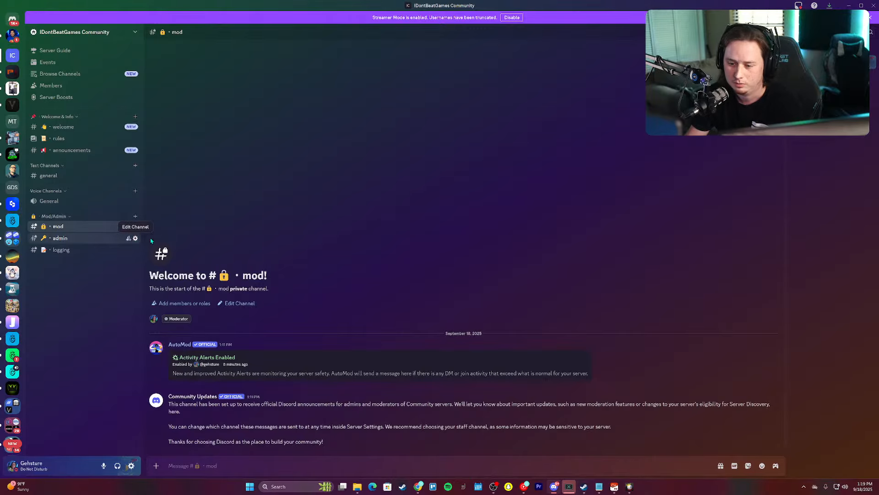
Step: Remove the Moderator role from the admin channel's access permissions
left_click(135, 237)
left_click(277, 46)
left_click(578, 154)
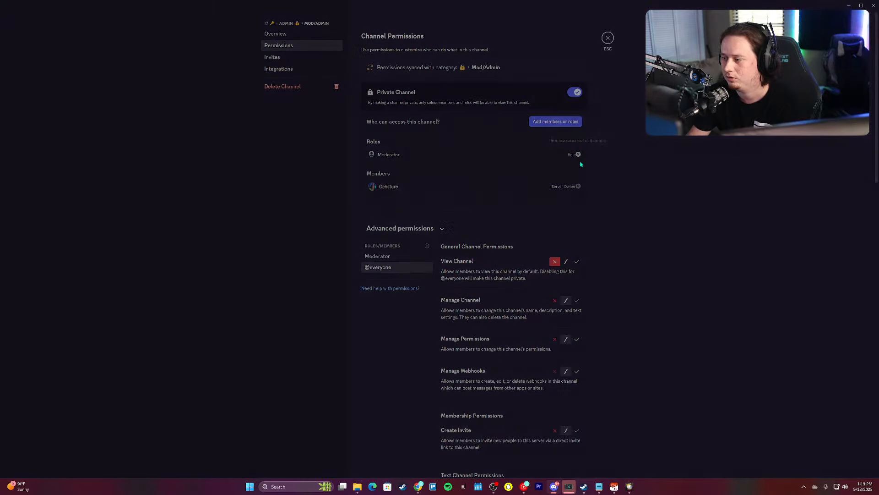
left_click(471, 256)
left_click(607, 38)
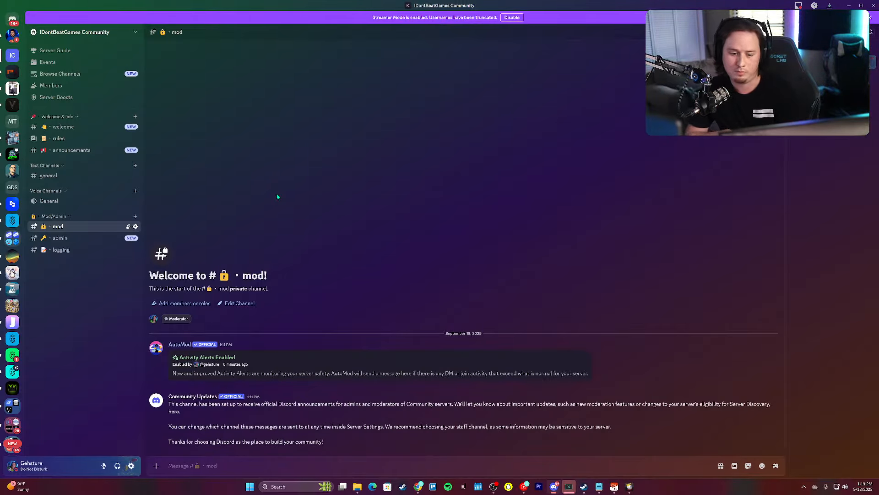
left_click(63, 127)
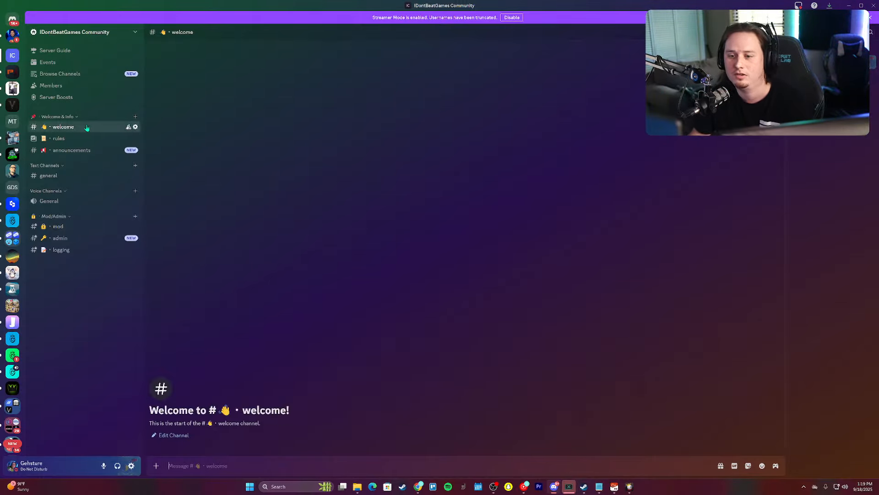
left_click(109, 32)
left_click(92, 81)
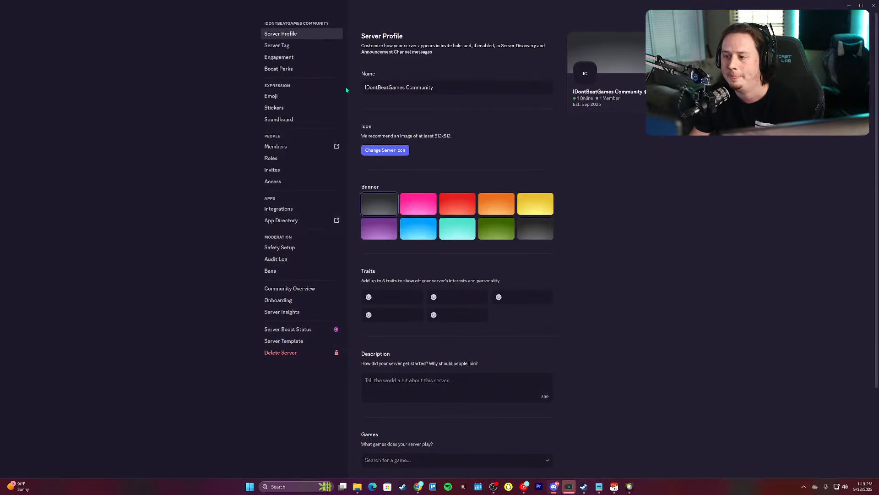
left_click(283, 157)
left_click(513, 112)
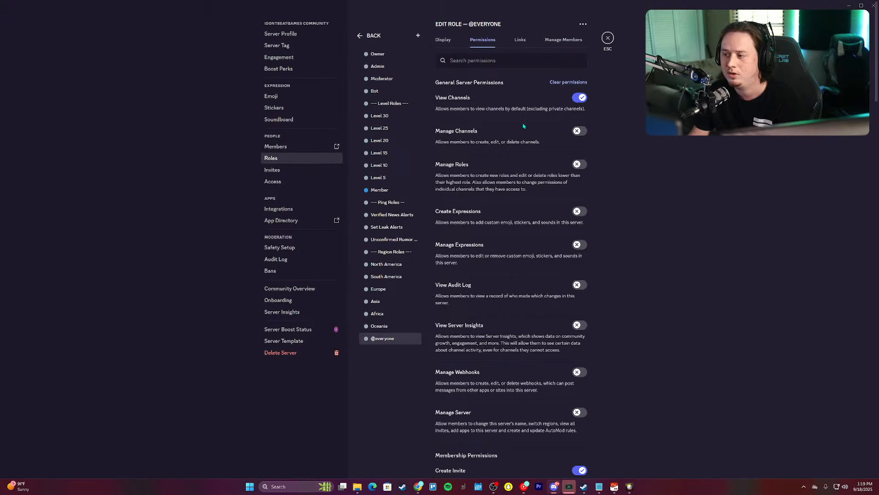
left_click(378, 190)
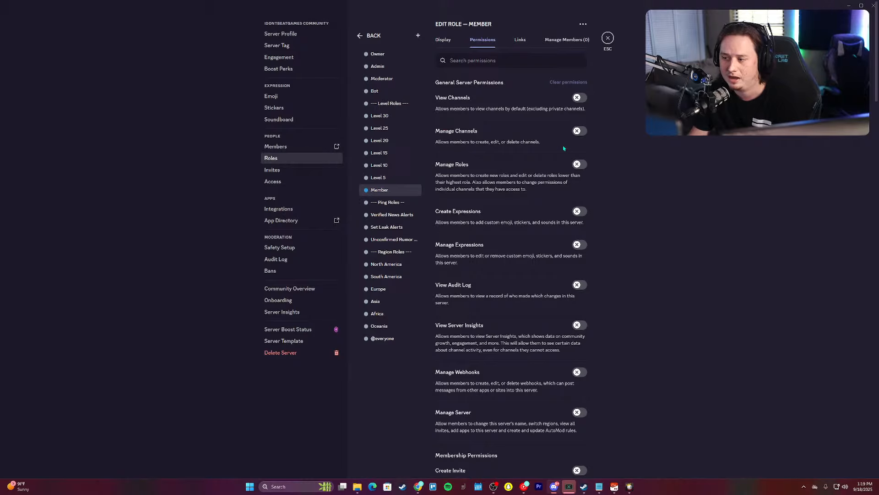
left_click(608, 40)
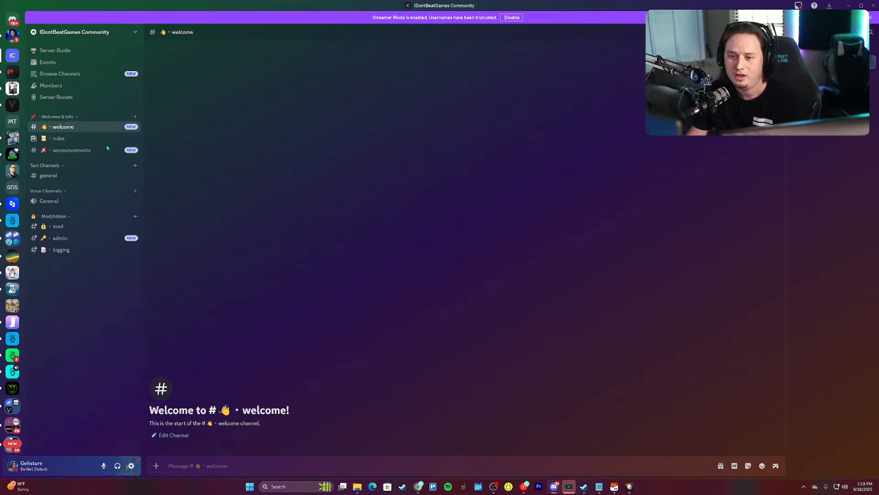
Step: Add the Member role to the welcome channel's advanced permissions and allow it Manage Channel
left_click(135, 127)
left_click(278, 45)
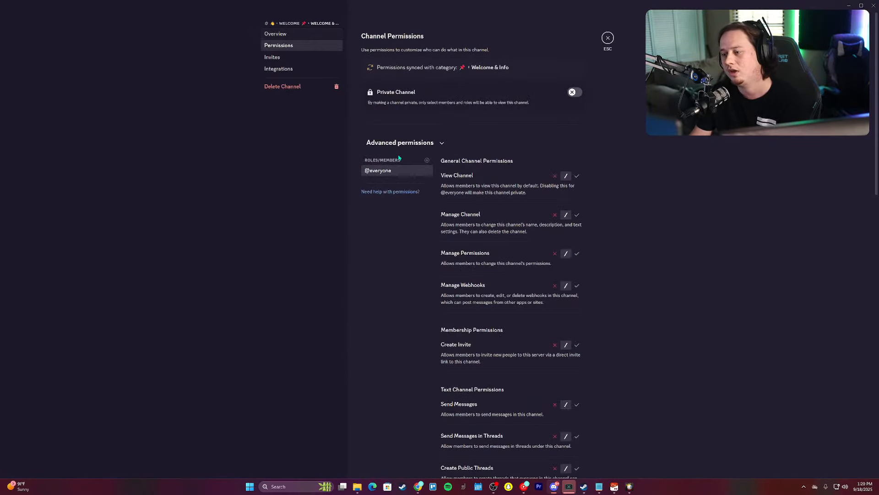
left_click(427, 160)
scroll(387, 238, "down", 5)
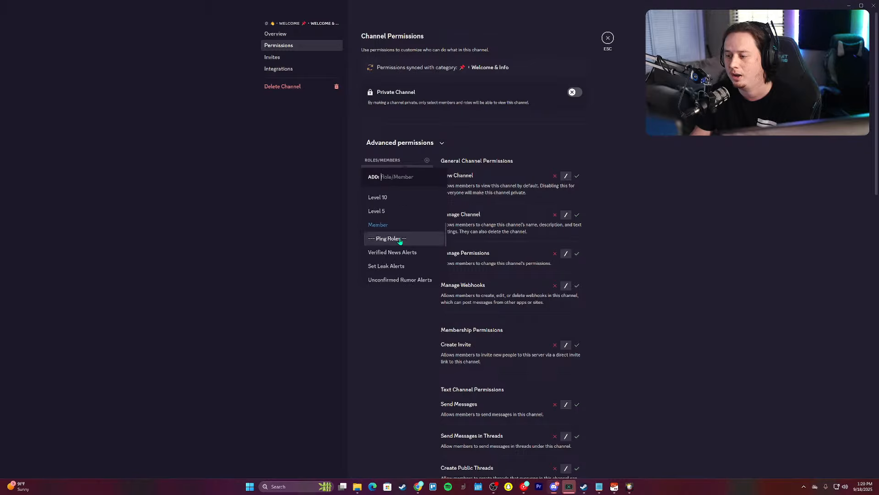
left_click(387, 238)
left_click(577, 212)
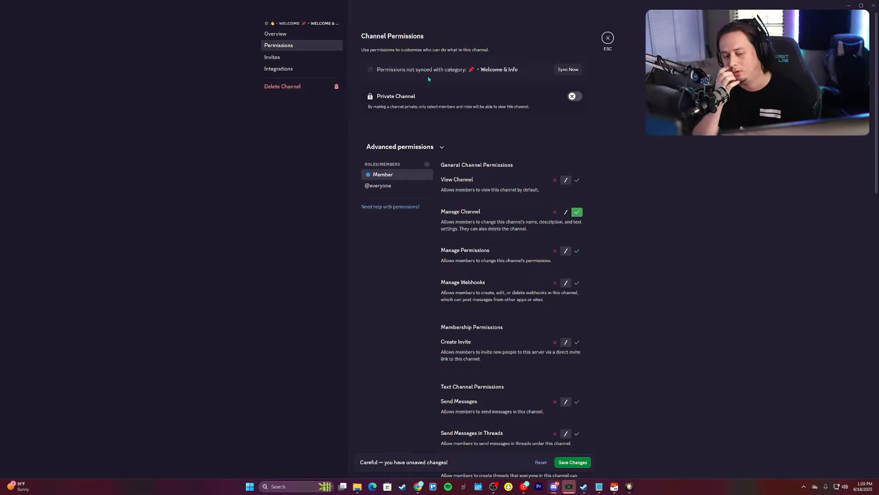
Step: Clear the Manage Channel allowance and remove the Member role from the welcome channel's permissions
left_click(577, 213)
right_click(401, 174)
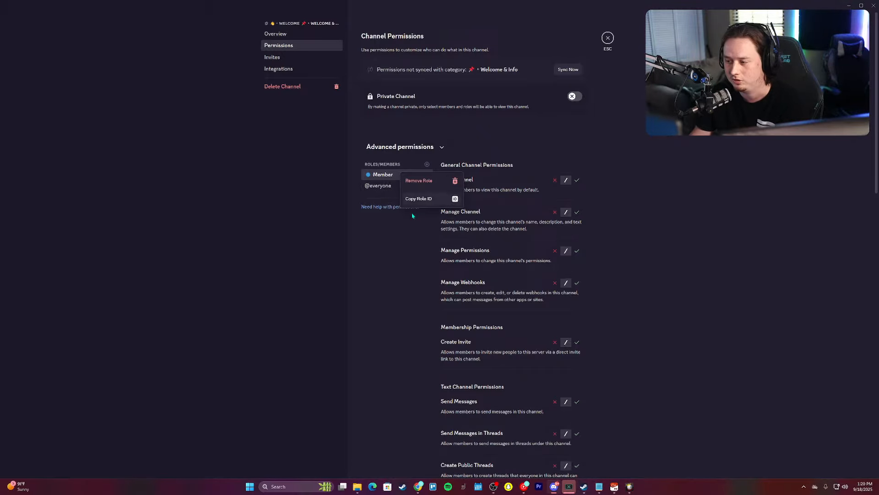
left_click(418, 181)
left_click(470, 254)
key("Escape")
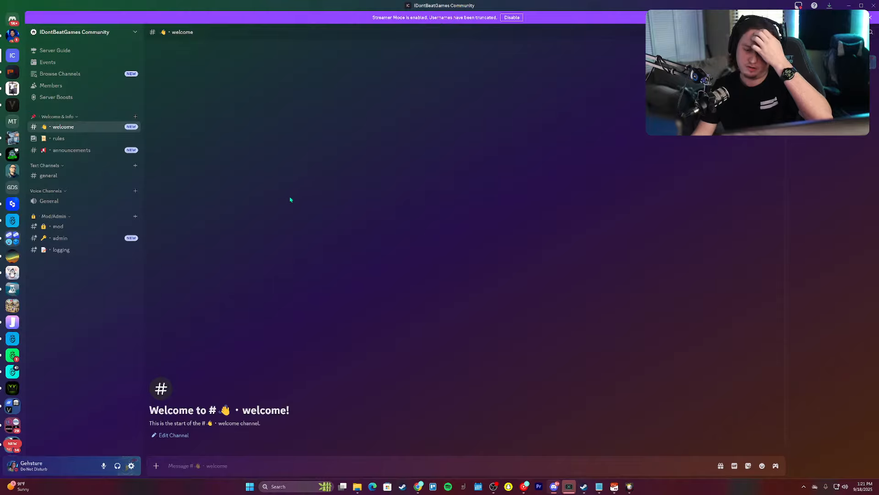
left_click(89, 30)
left_click(295, 130)
left_click(119, 34)
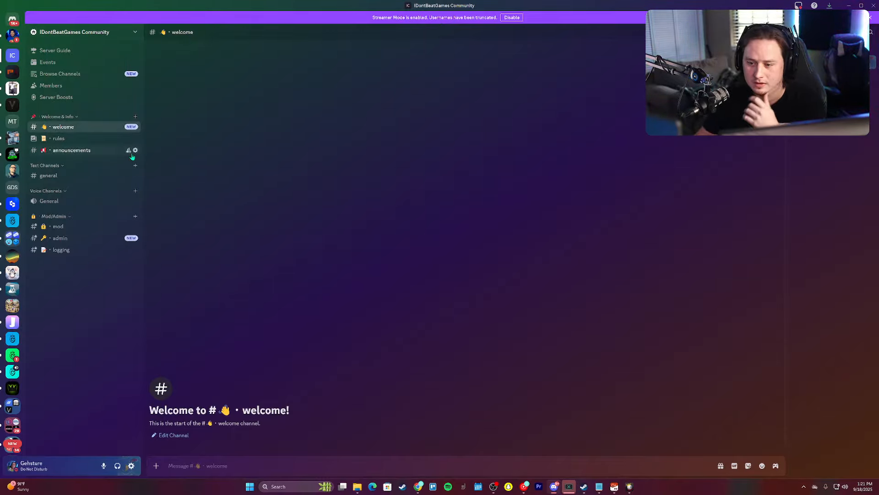
left_click(134, 151)
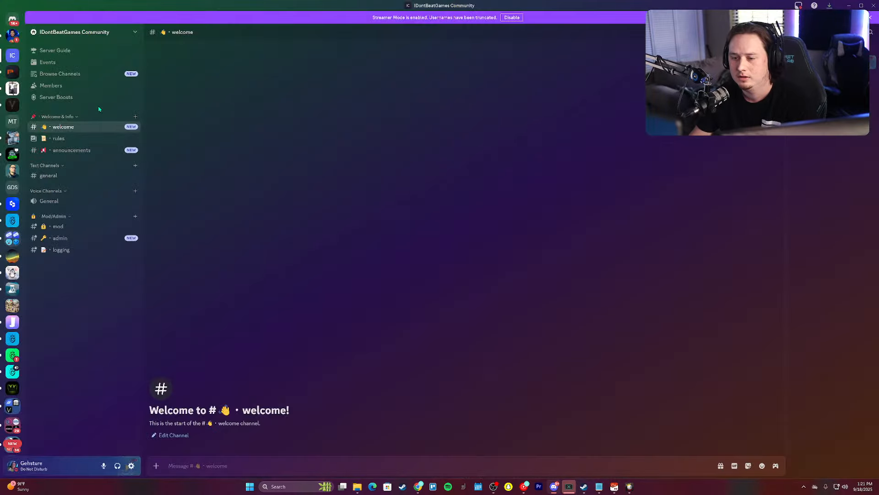
right_click(55, 117)
left_click(66, 206)
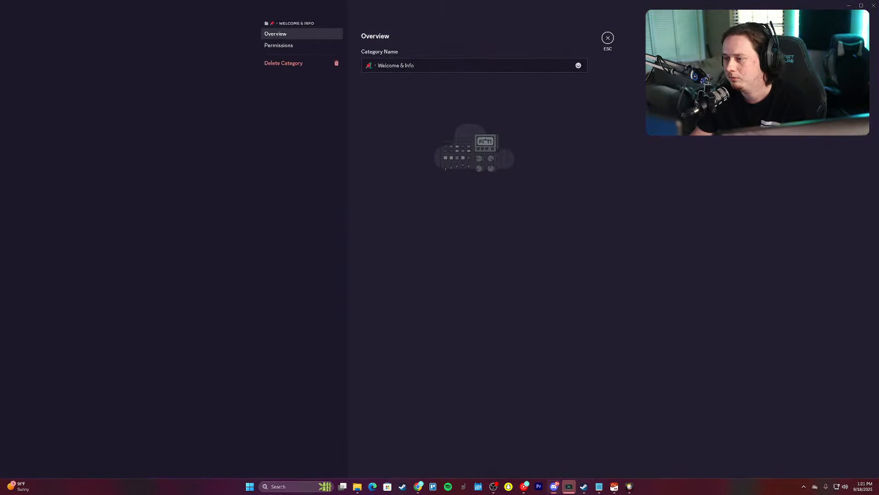
key("Escape")
Step: Rename the Text Channels category to Community, prefixed with the Americas globe emoji and the dot separator, and save it
right_click(69, 166)
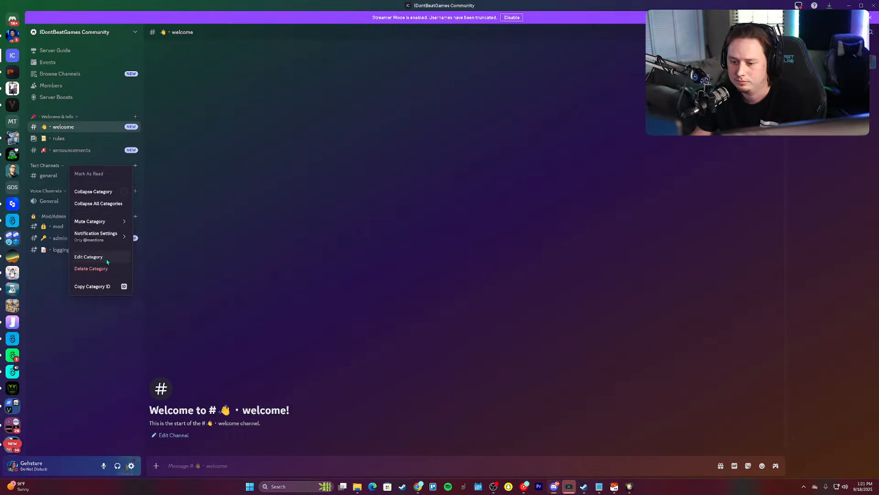
left_click(88, 253)
key("ctrl+BackSpace")
key("ctrl+BackSpace")
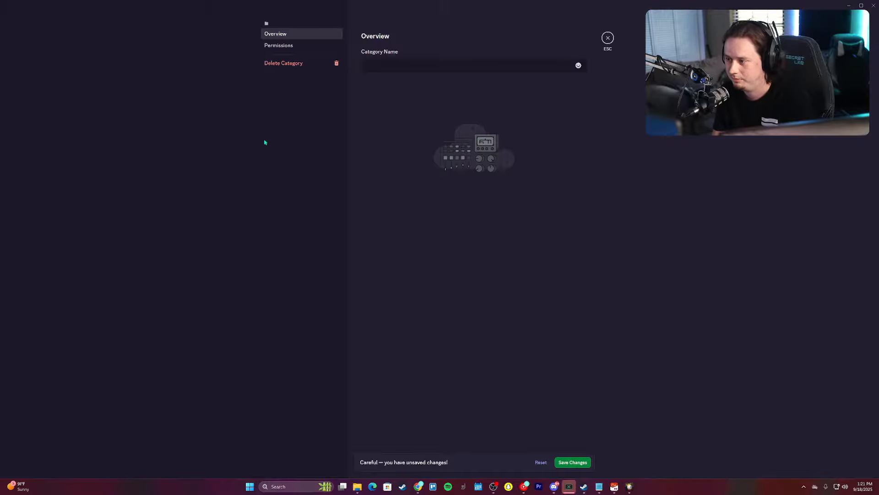
left_click(381, 68)
key("super+period")
type("americ")
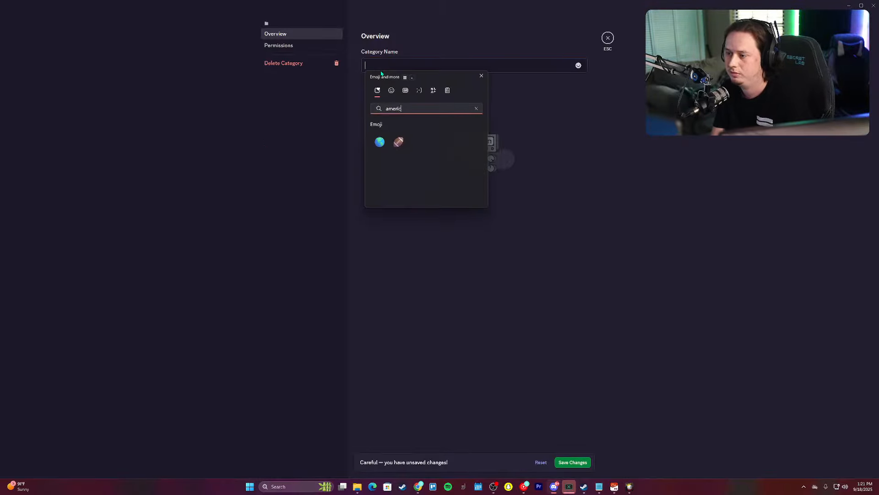
key("Down")
key("Return")
type("╵")
type("Comm")
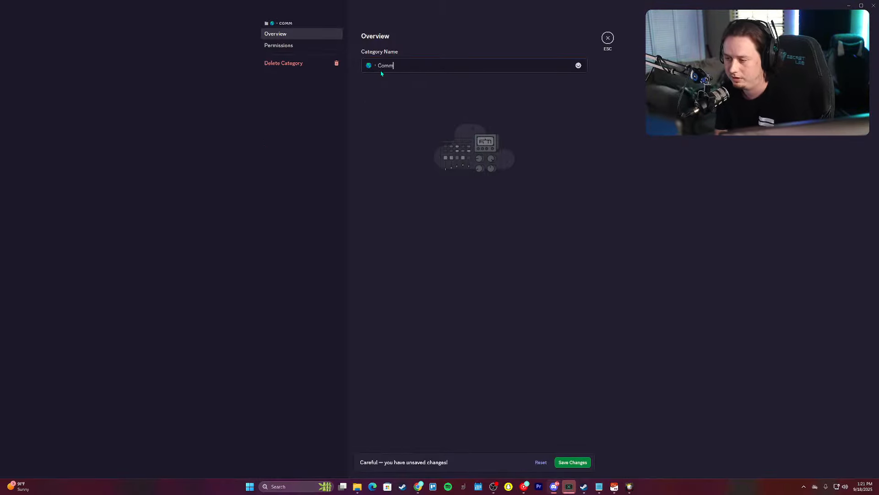
left_click(573, 462)
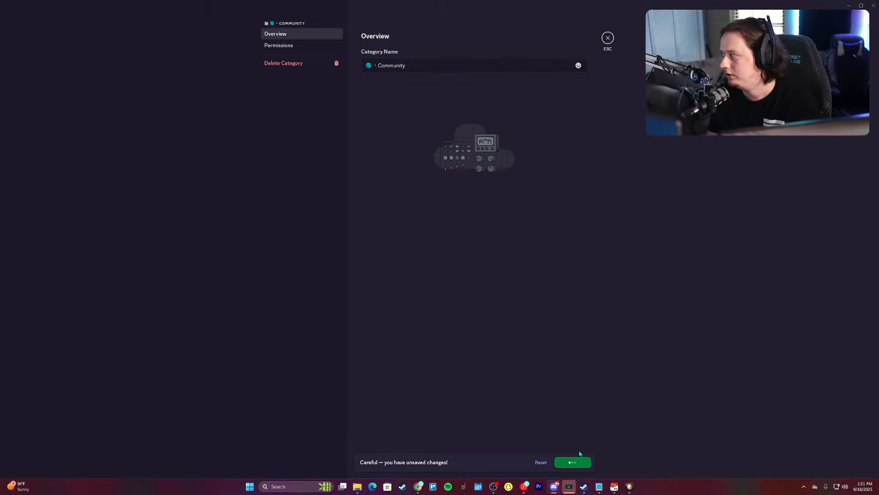
key("Escape")
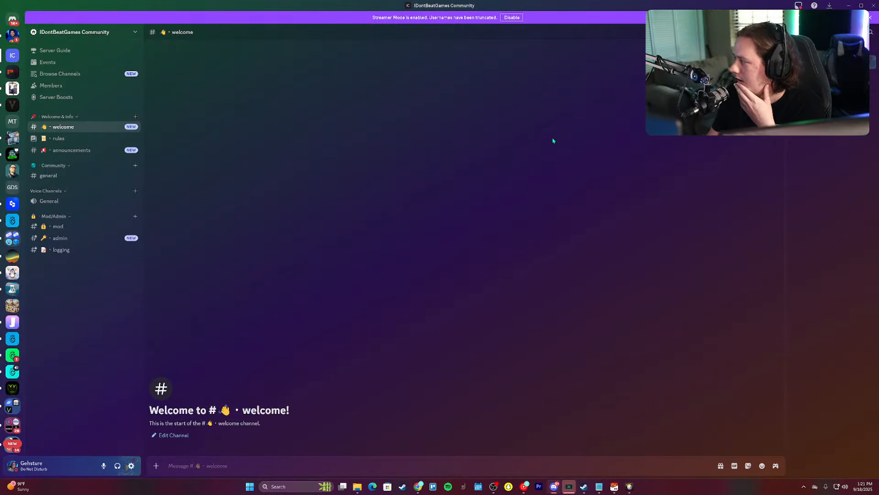
Step: Create a Pop Culture category prefixed with the dizzy star emoji and dot separator, and move it directly above Voice Channels
right_click(61, 182)
left_click(83, 220)
key("super+period")
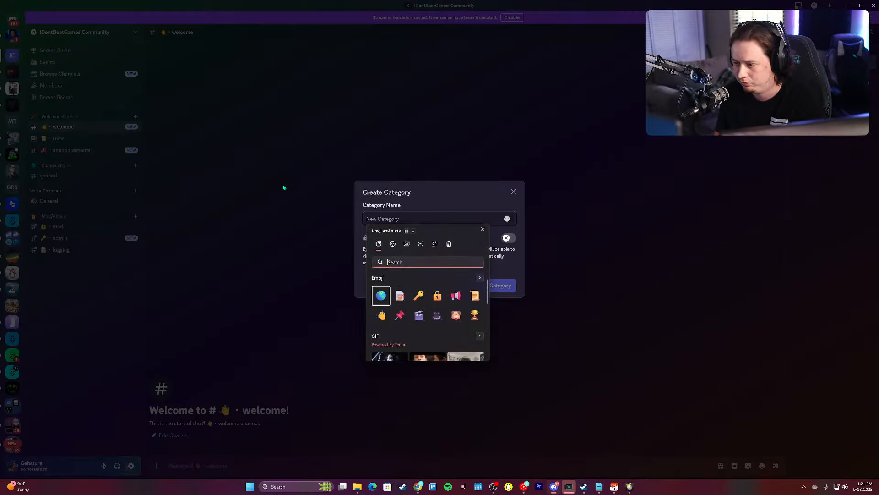
type("star")
key("Right")
key("Right")
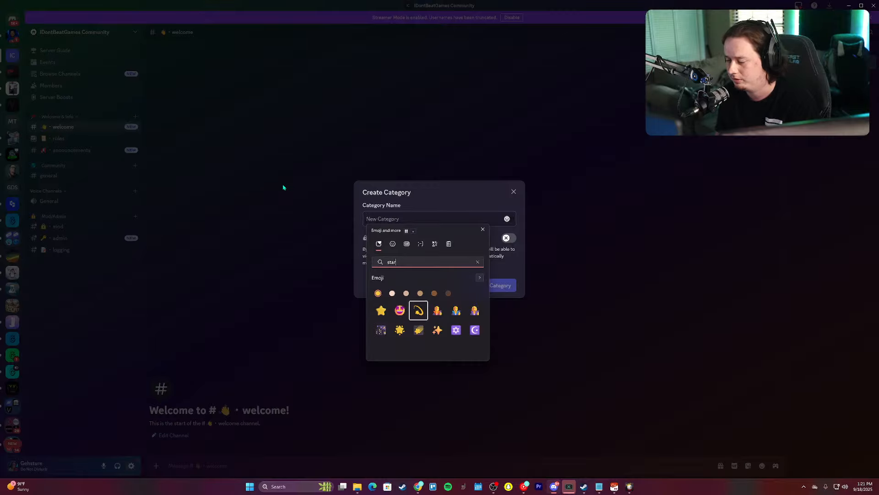
key("Return")
type("Pop")
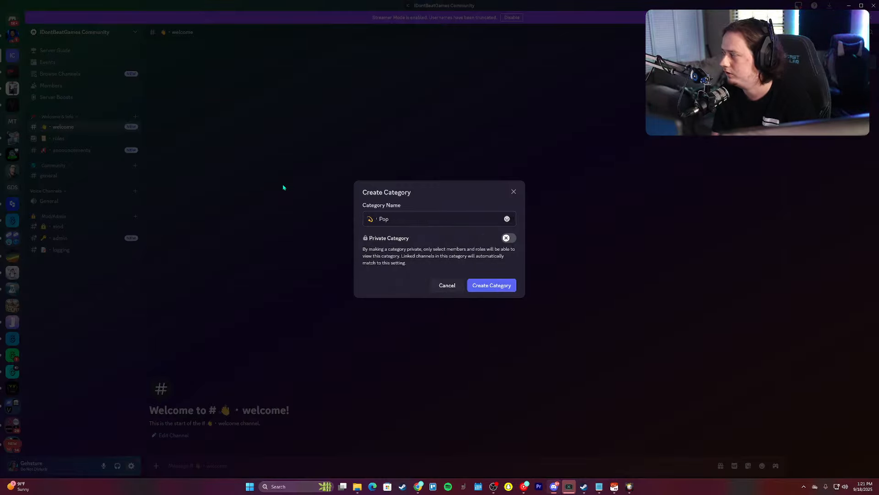
type(" Culture")
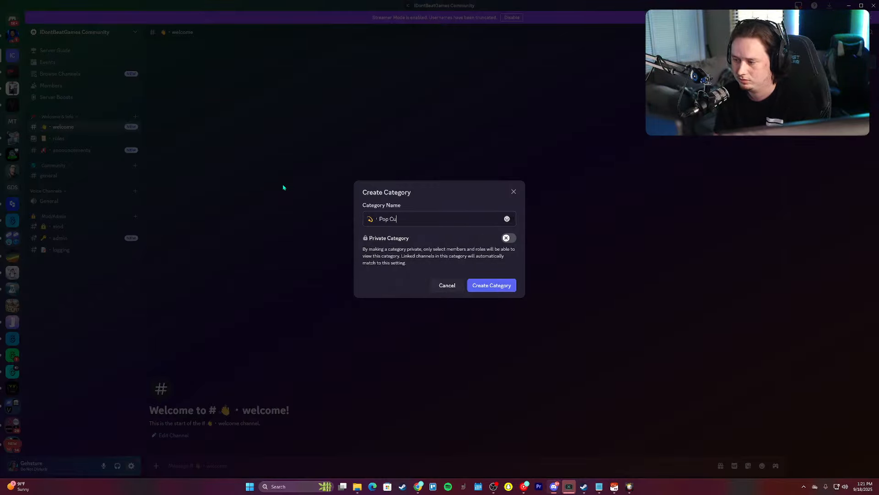
key("Return")
left_click_drag(54, 265, 63, 200)
Step: Create a Forum Discussions category prefixed with a white speech-bubble emoji and the dot separator, and move it directly above Voice Channels
right_click(64, 200)
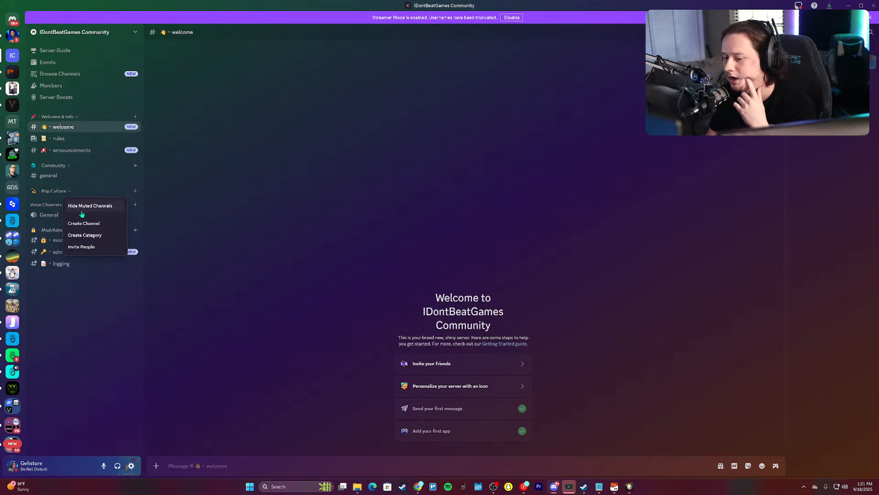
left_click(91, 235)
type("Forum")
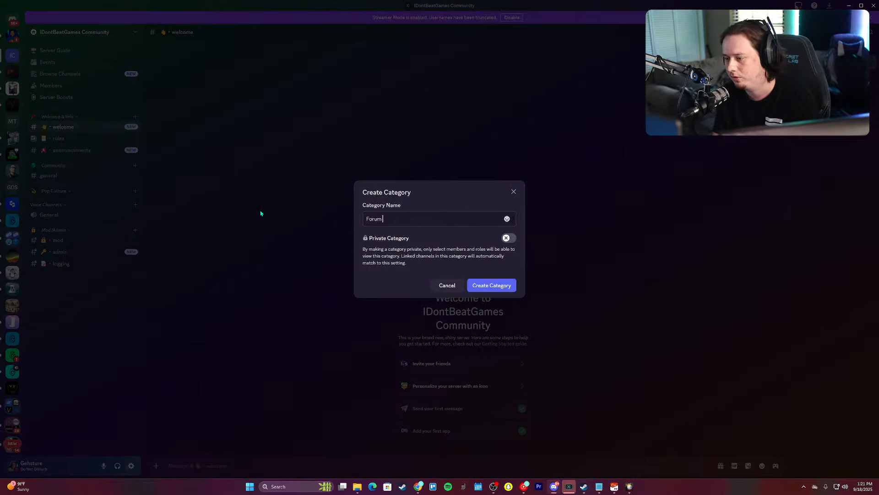
type(" Discussions")
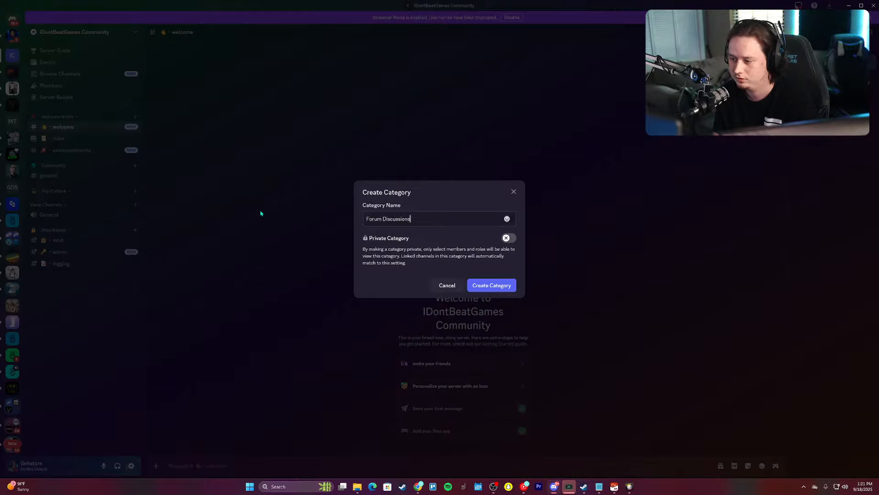
key("super+period")
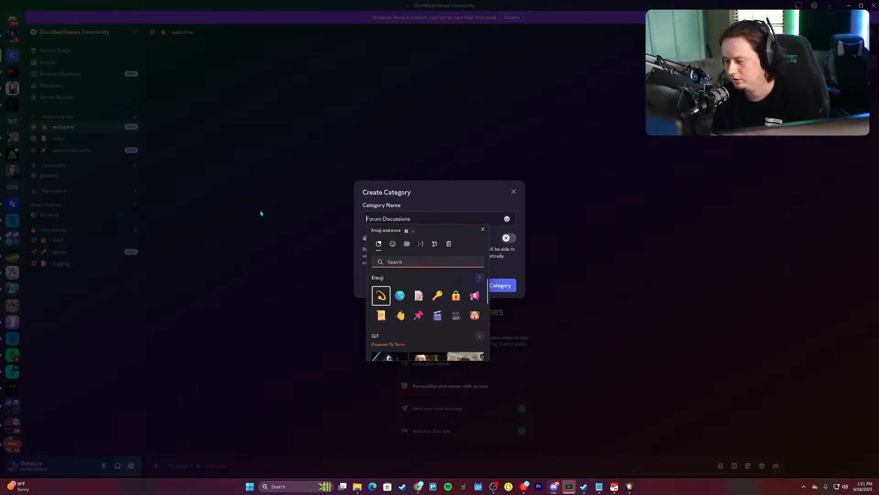
type("speech")
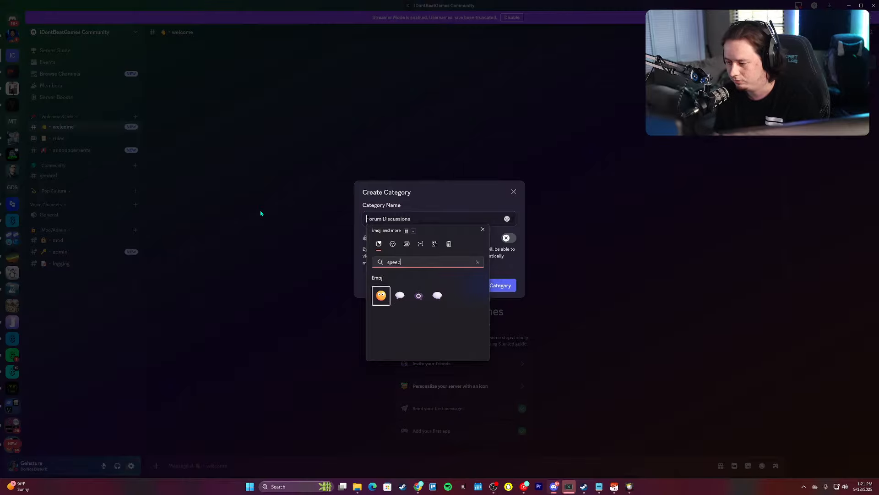
key("ctrl+BackSpace")
type("ballo")
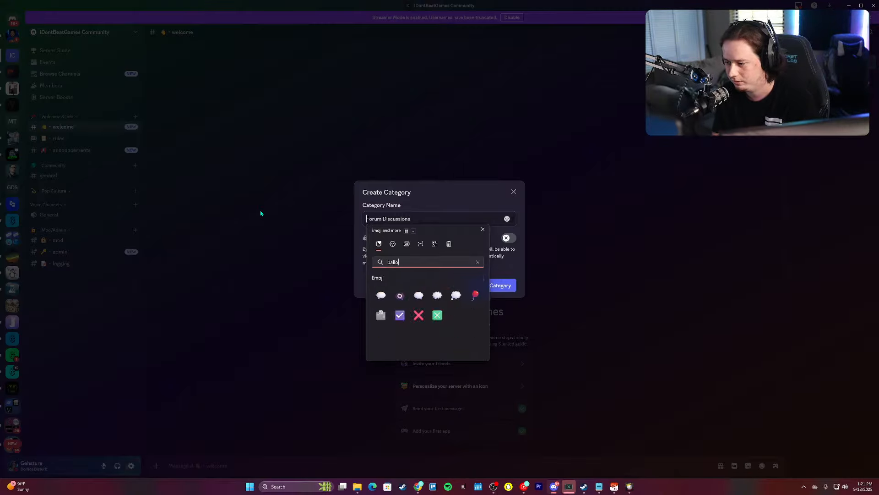
key("Right")
key("Right")
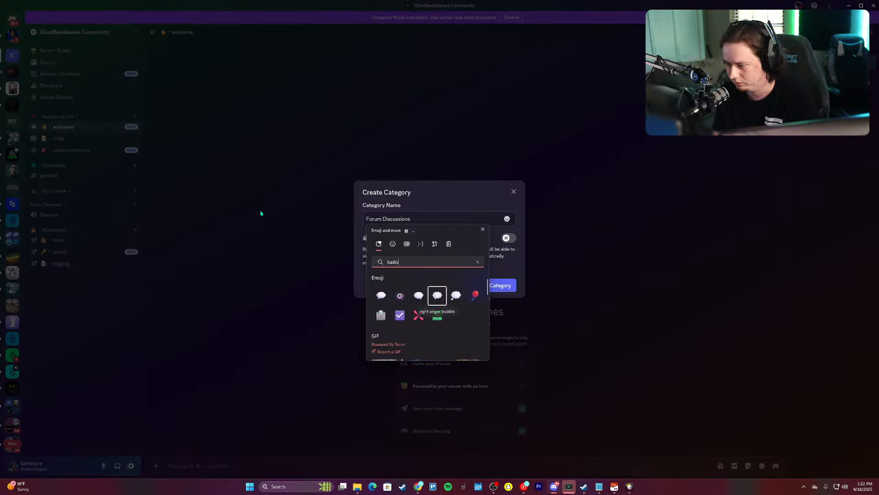
key("Return")
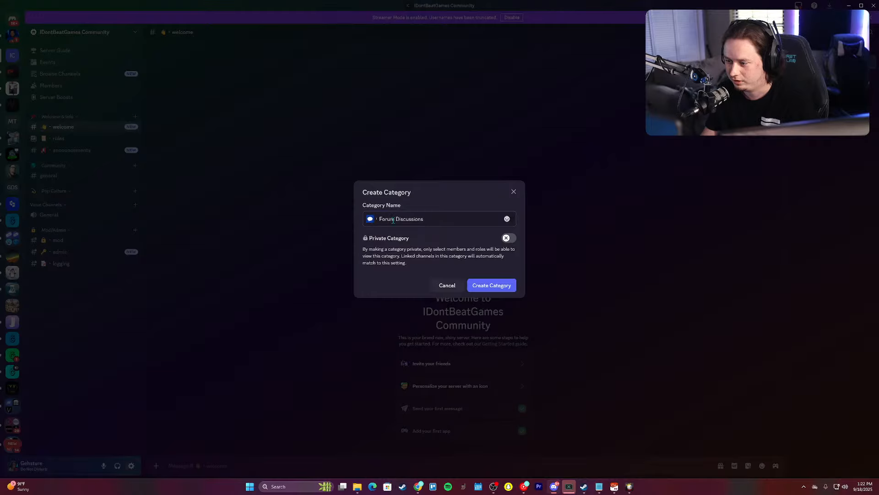
left_click(487, 285)
left_click_drag(61, 278, 64, 205)
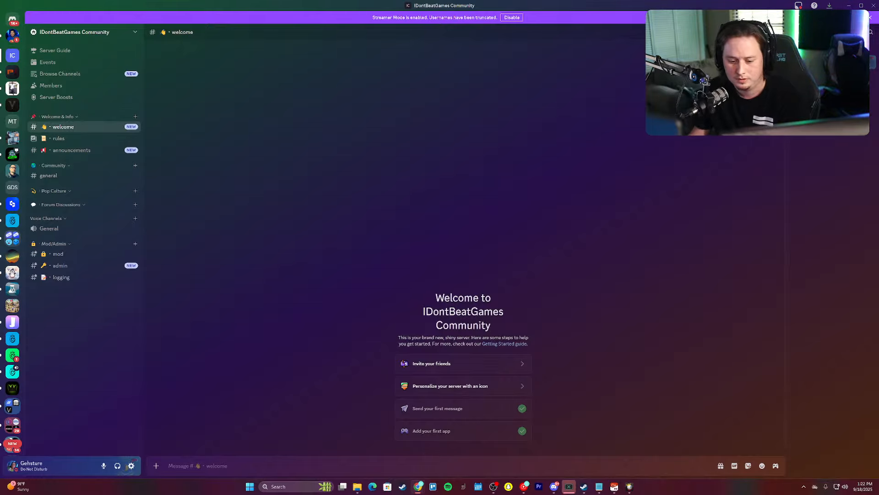
Step: Try the Apply to Join option in the server's access settings and leave the settings without keeping it
left_click(117, 33)
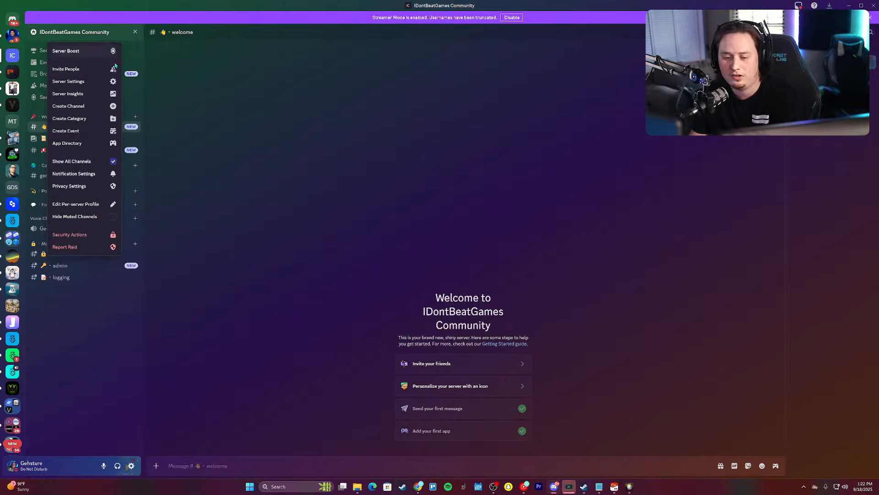
left_click(99, 85)
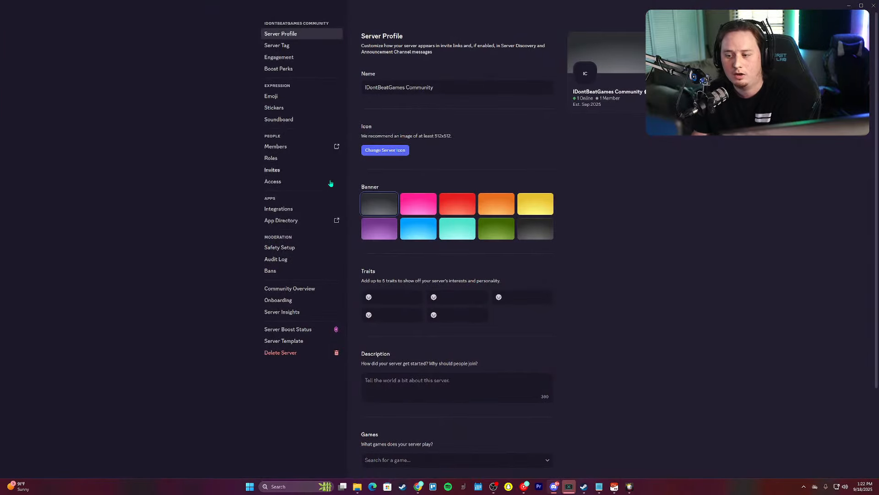
left_click(294, 179)
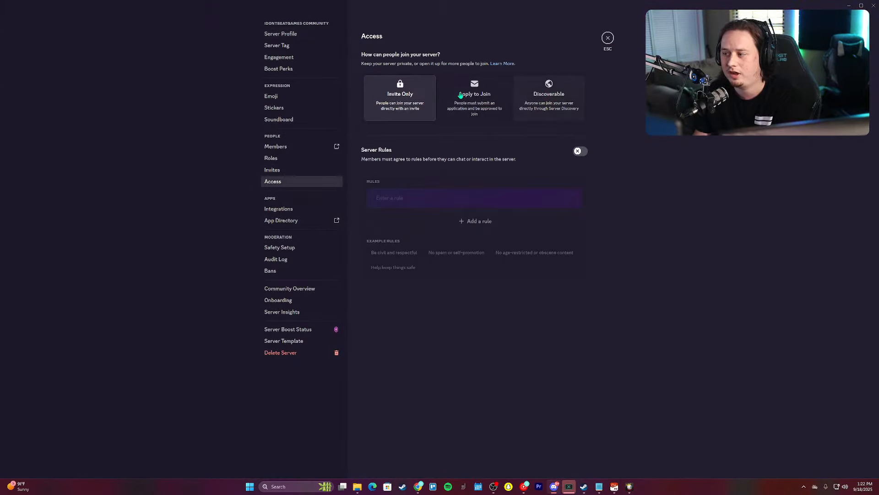
left_click(475, 92)
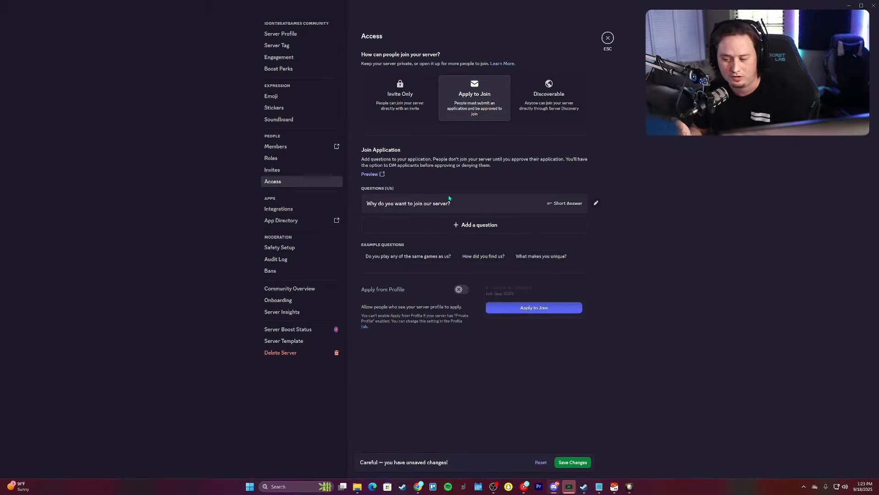
key("Escape")
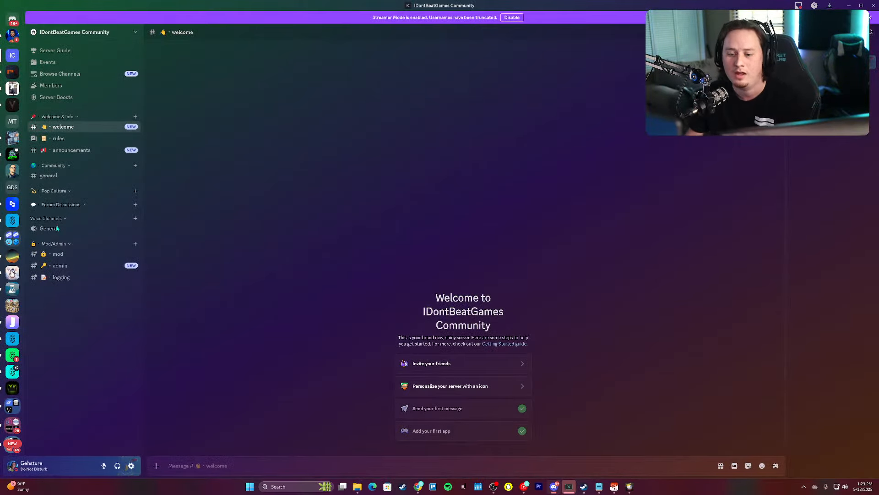
Step: Switch to the Gehsture 2025 Tutorial server and preview the join application from its access settings
left_click(13, 220)
left_click(84, 34)
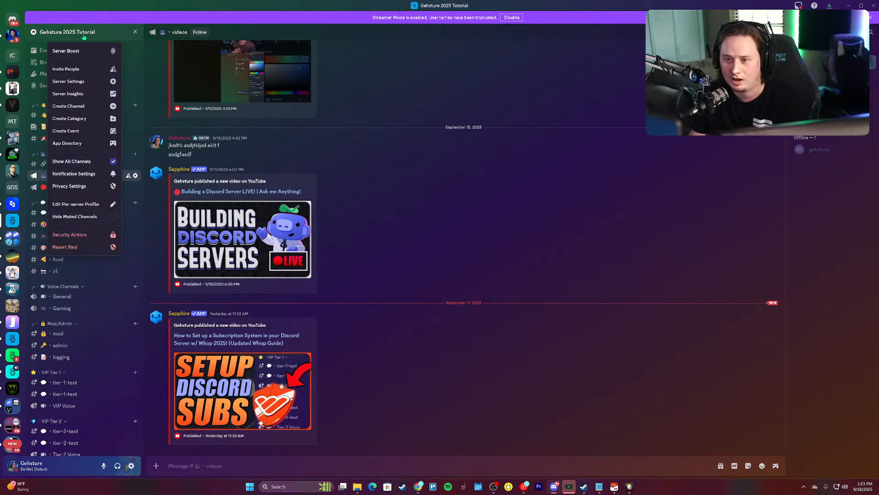
left_click(87, 81)
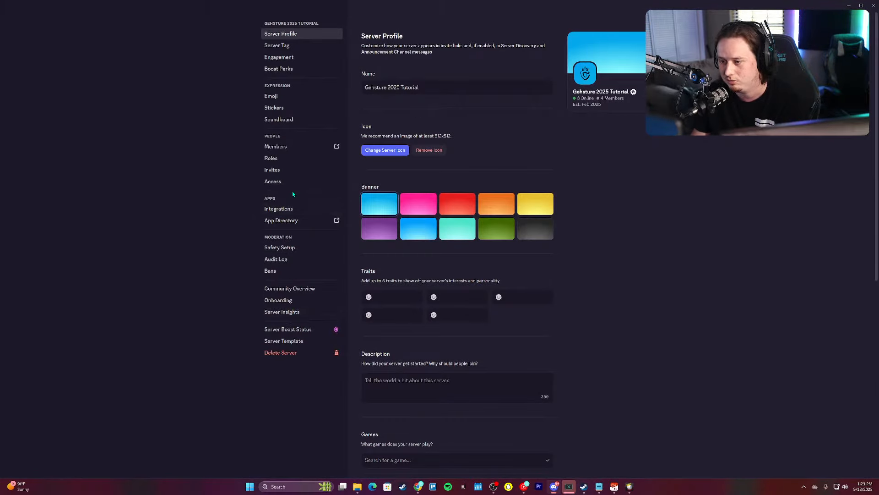
left_click(279, 182)
left_click(370, 174)
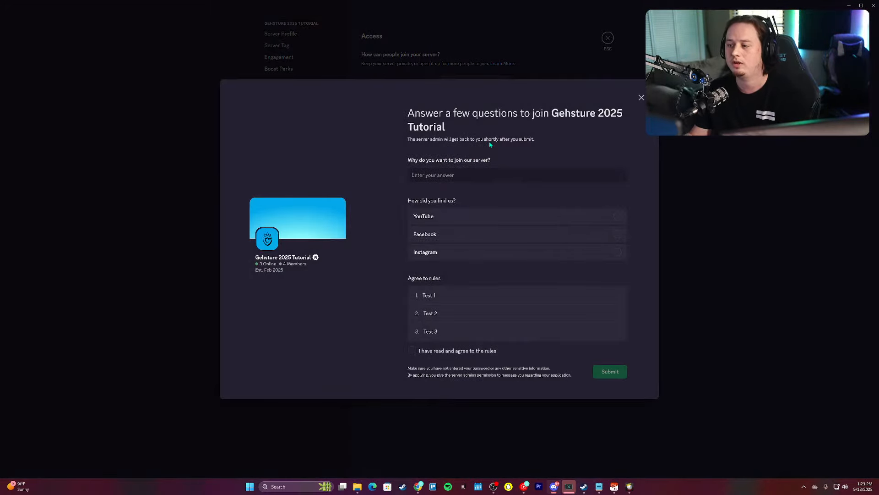
left_click(477, 175)
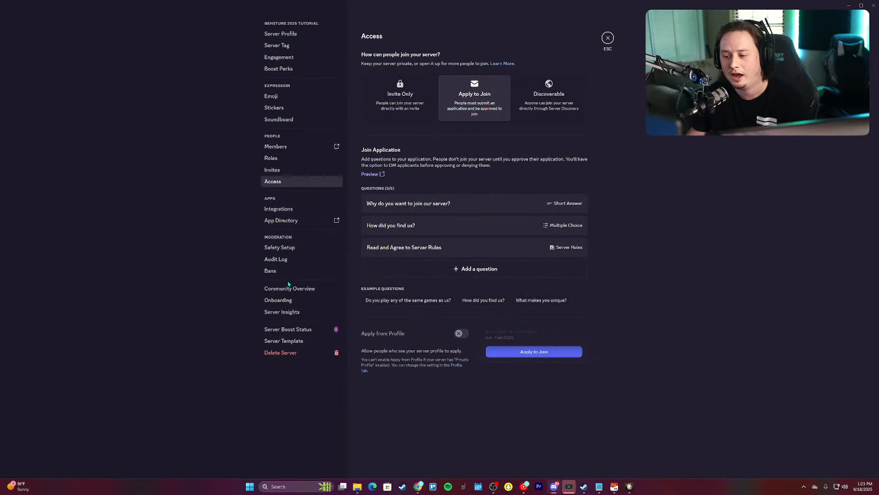
Step: Look over the tutorial server's Onboarding, Integrations and Access settings, and close the server settings
left_click(287, 300)
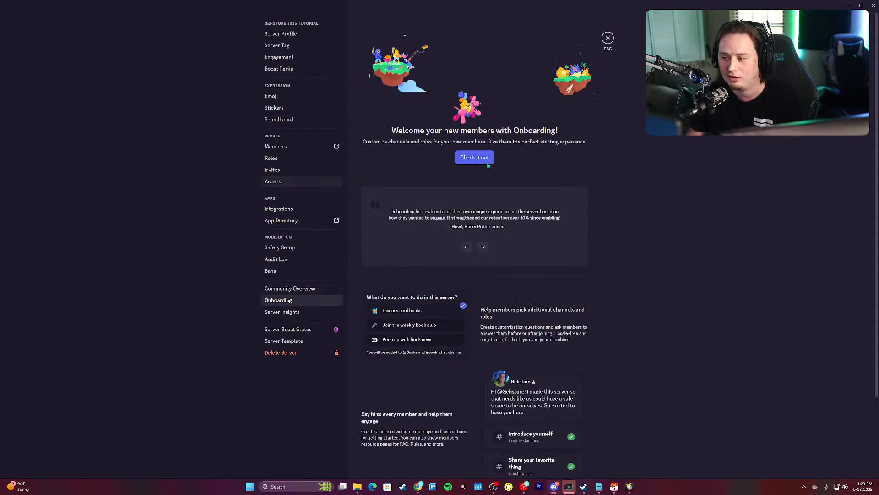
left_click(278, 208)
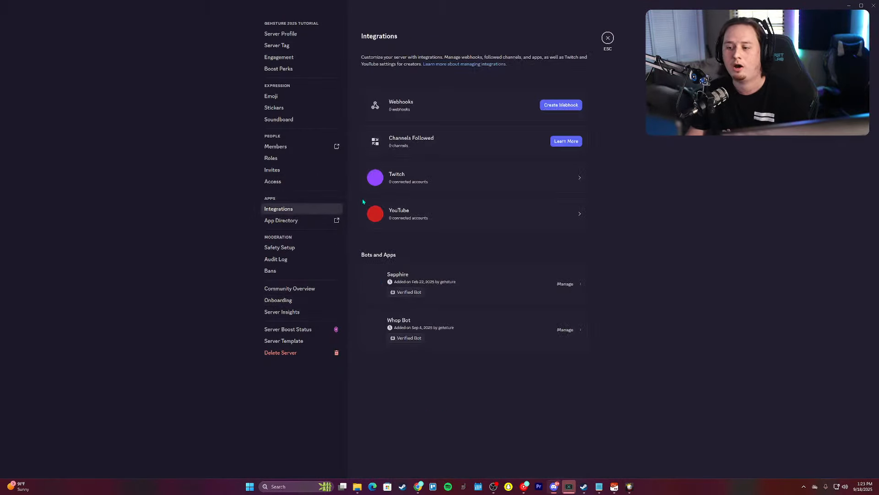
left_click(288, 182)
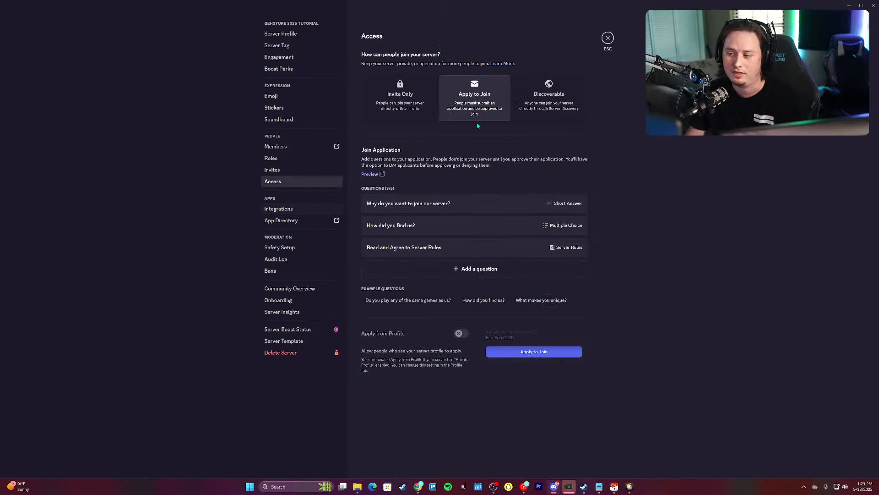
left_click(608, 38)
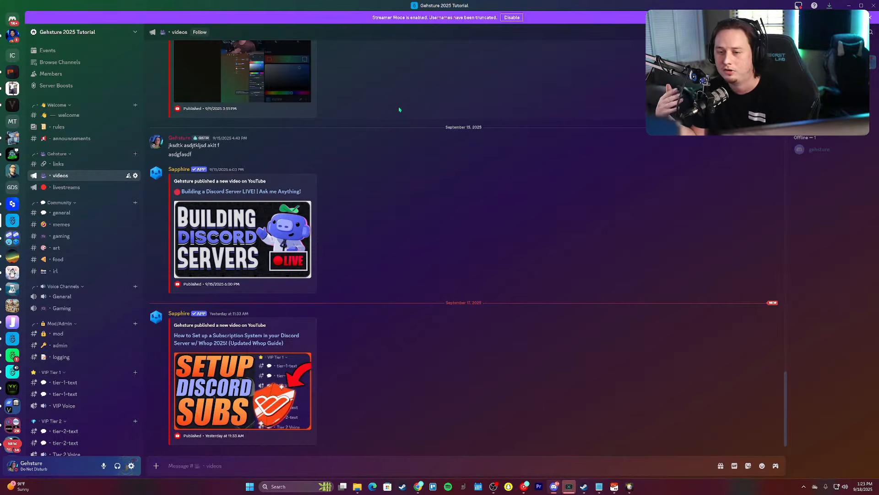
Step: Review the pending, rejected and approved join applications on the tutorial server's Members page
left_click(98, 74)
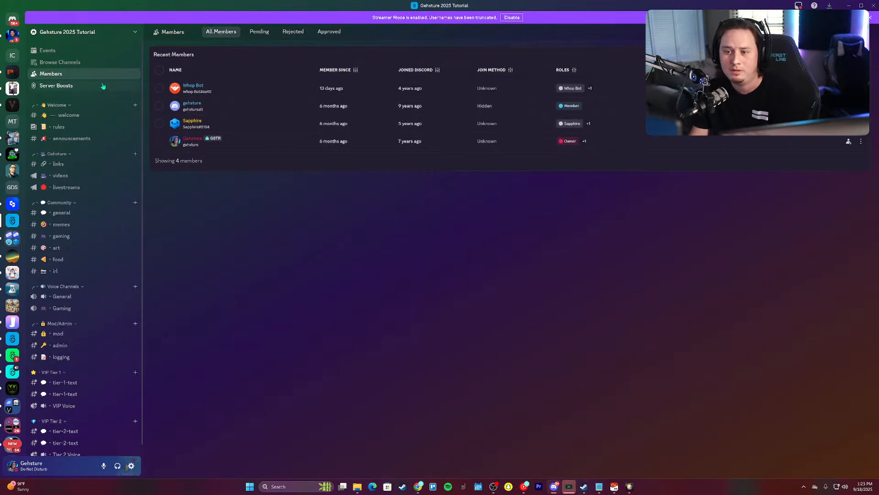
left_click(264, 33)
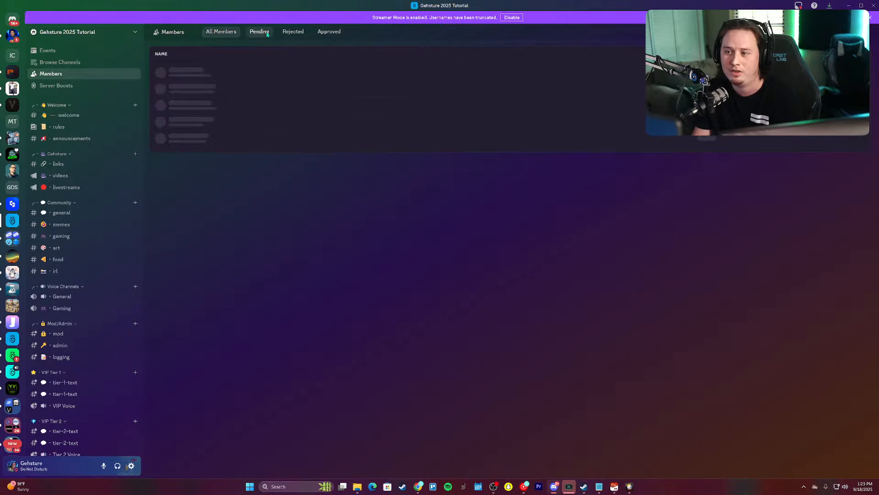
left_click(295, 33)
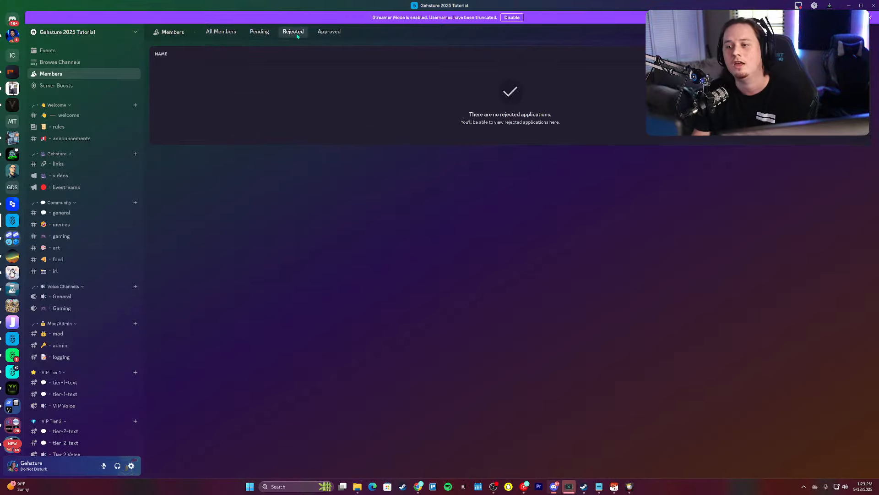
left_click(329, 32)
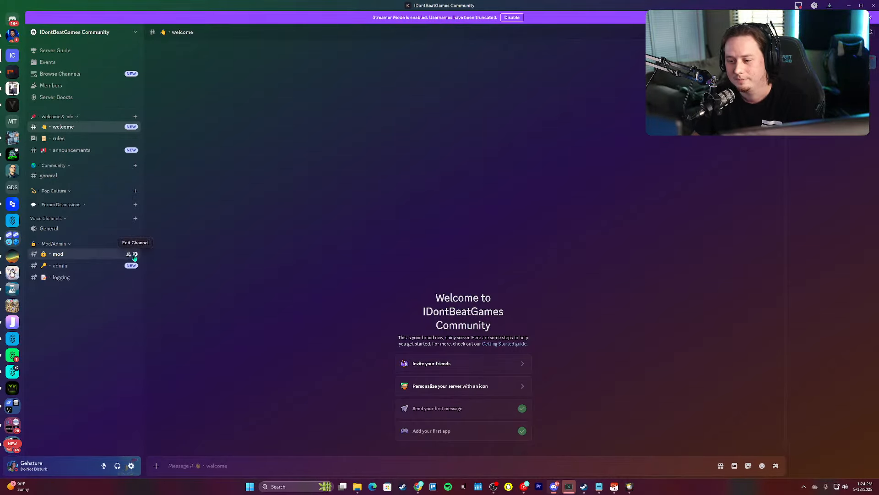
left_click(135, 254)
key("Escape")
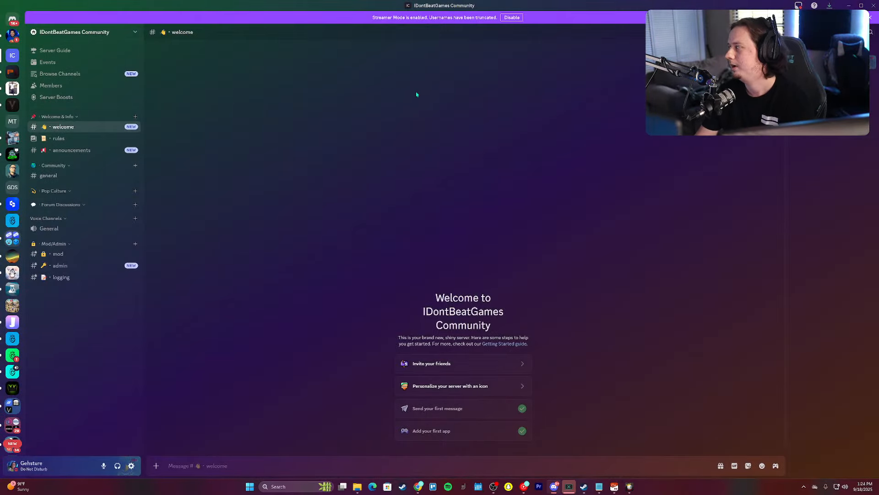
Step: Create a text channel named dc in the Pop Culture category, prefixed with the collision (boom) emoji and the dot separator
left_click(135, 191)
key("super+period")
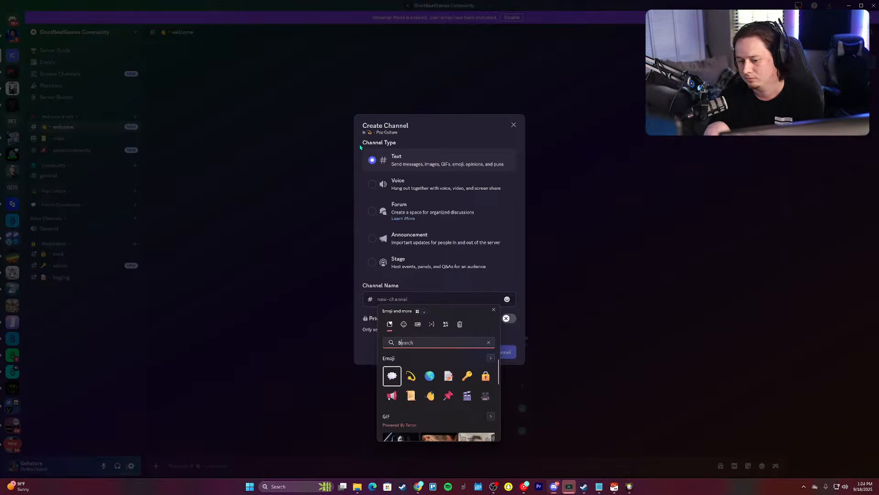
type("boom")
key("Return")
key("Escape")
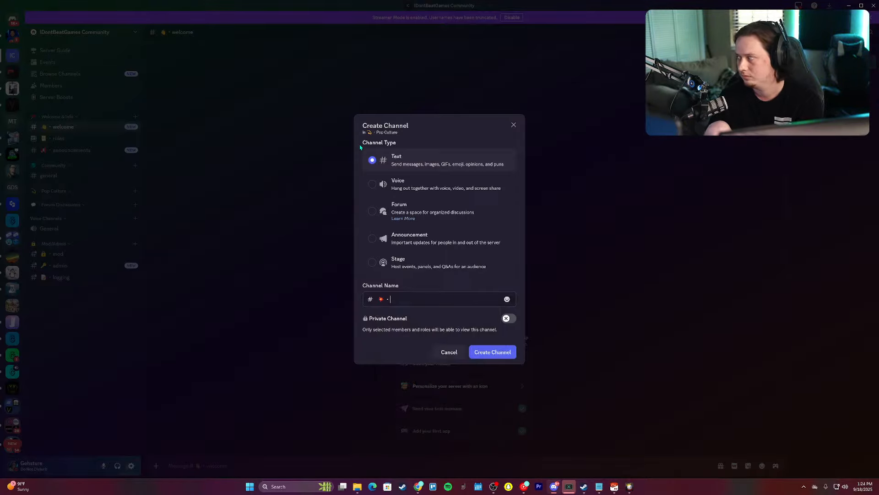
type("・")
type("dc")
key("Return")
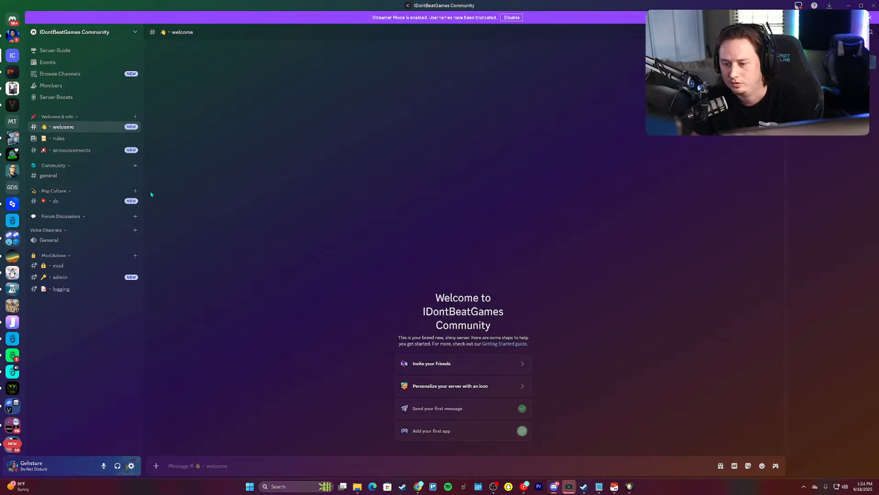
Step: Create a text channel named marvel in the Pop Culture category, prefixed with the dizzy star emoji and the dot separator
left_click(136, 191)
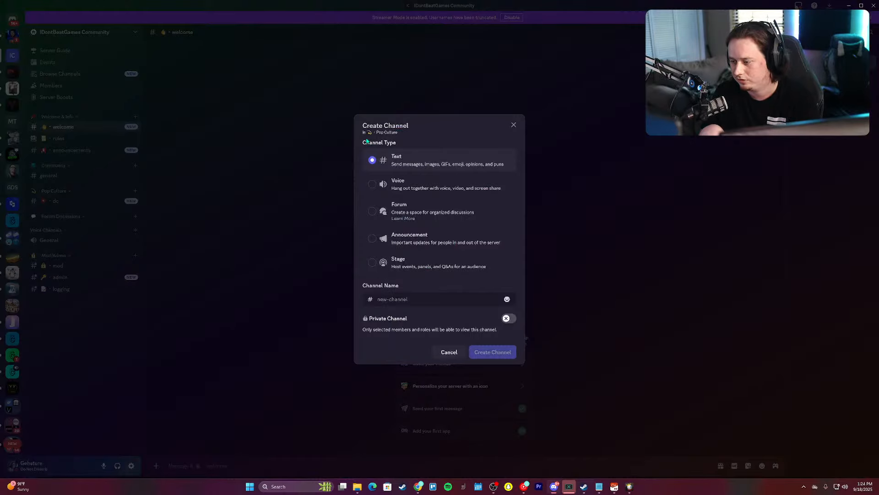
key("super+period")
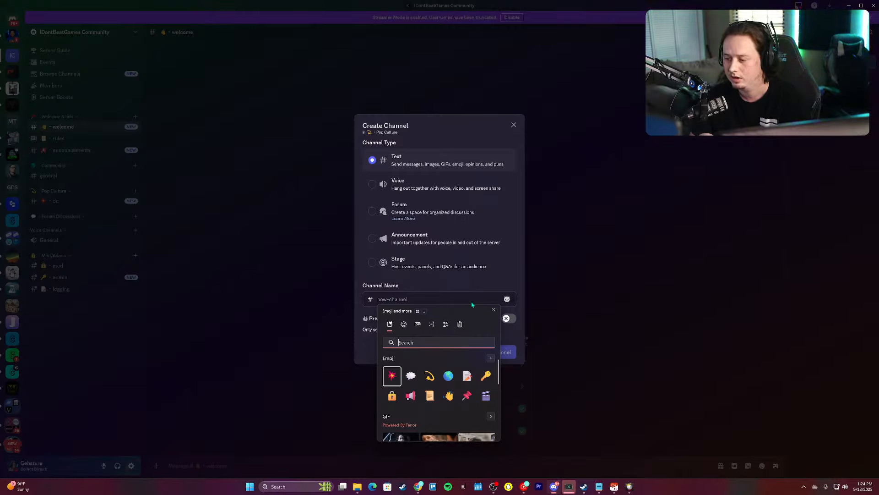
key("Down")
key("Up")
key("Right")
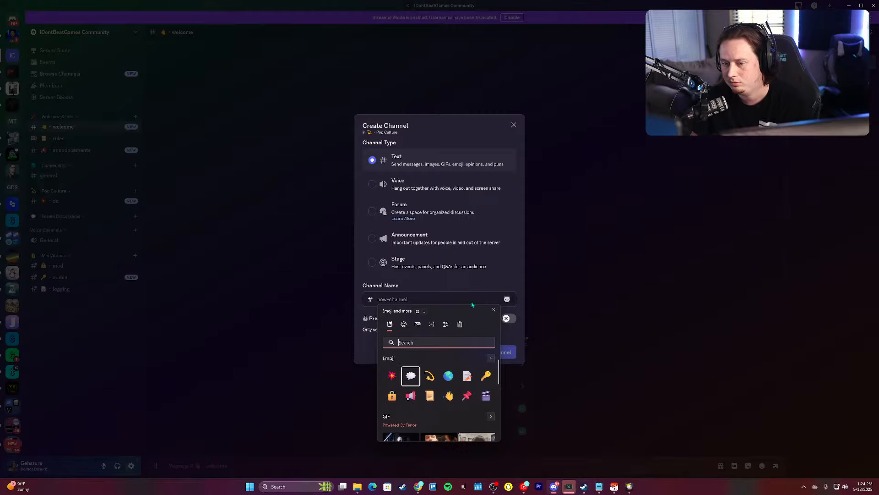
key("Right")
key("Return")
type("・marvel")
key("Return")
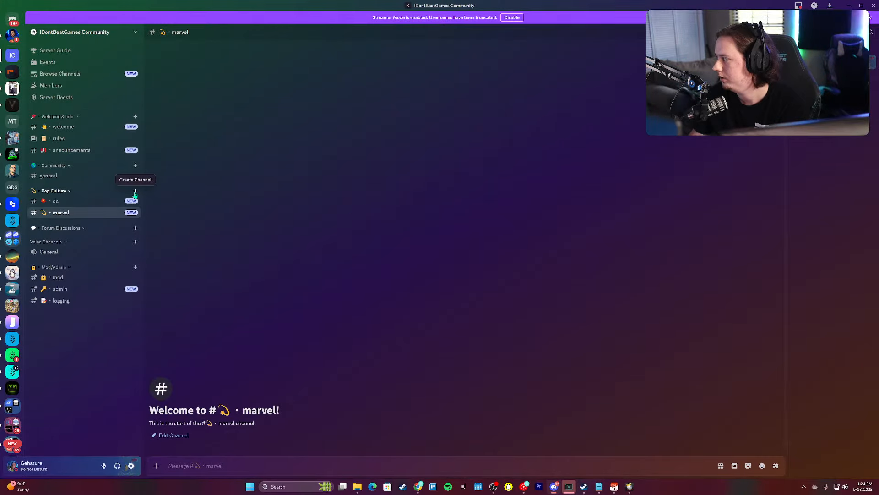
left_click(135, 192)
left_click(288, 224)
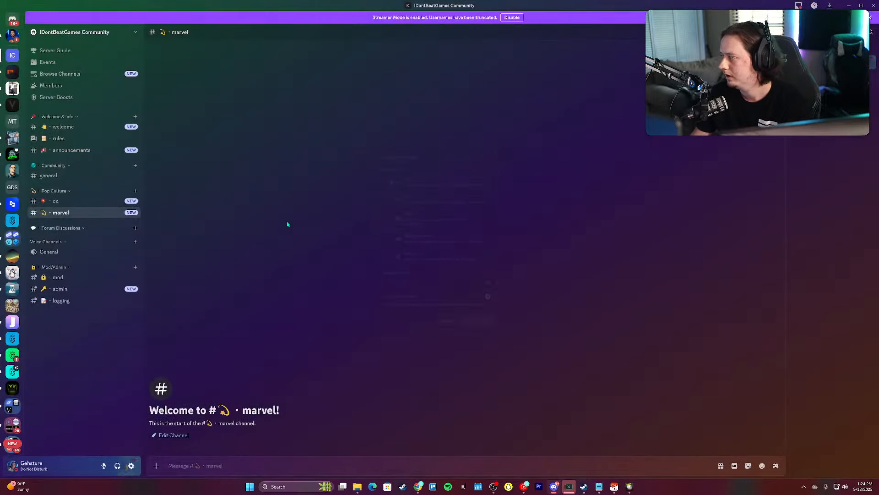
Step: Create a forum channel named marvel in the Forum Discussions category, prefixed with the dot separator
left_click(135, 228)
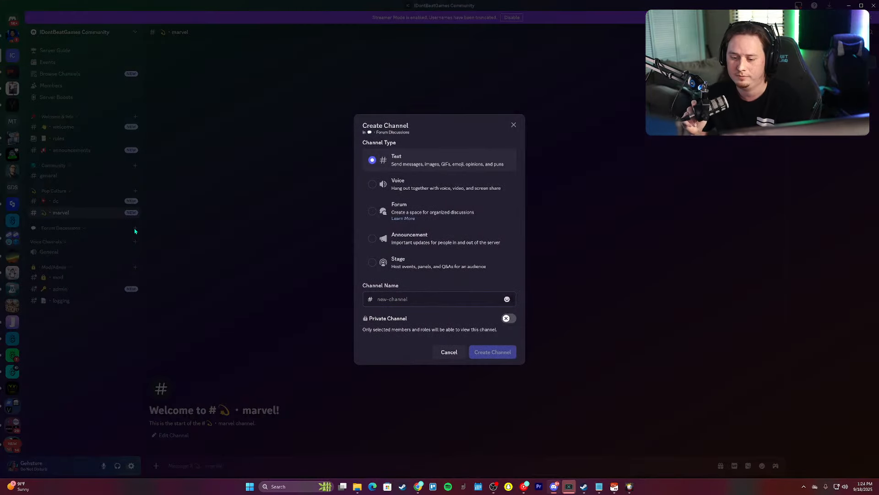
left_click(412, 210)
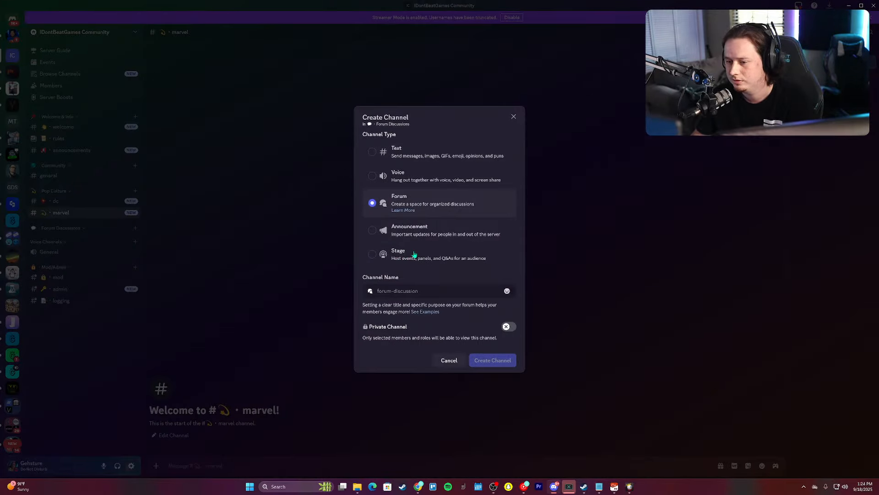
left_click(416, 292)
key("super+period")
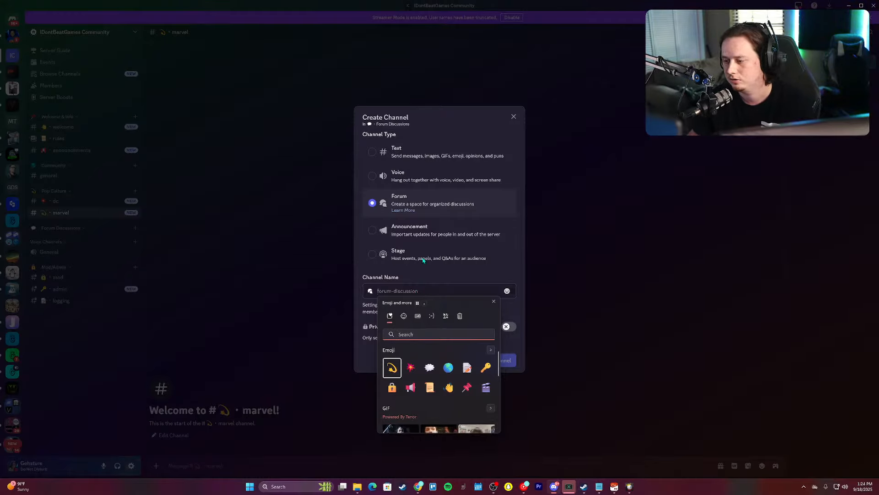
key("Escape")
type("・")
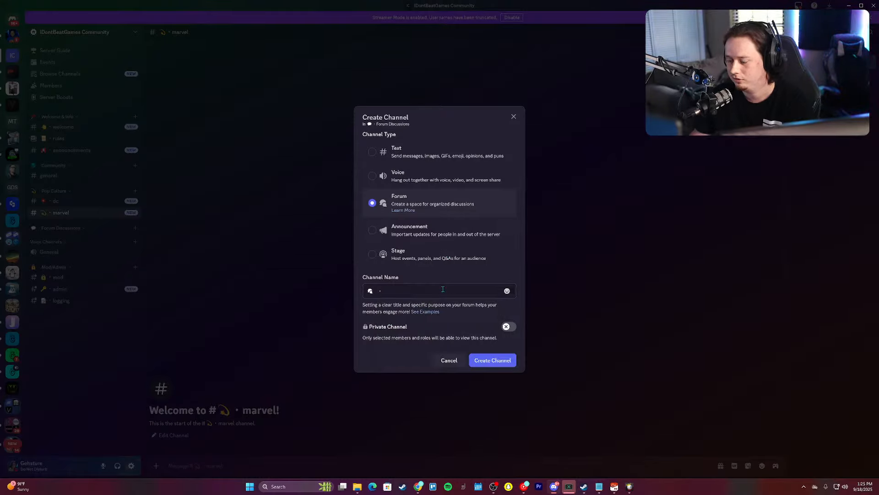
type("marvel")
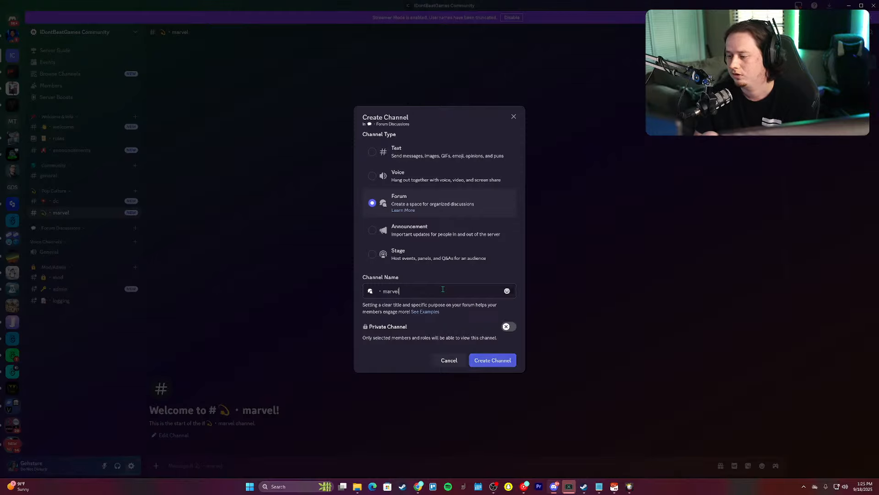
left_click(493, 360)
Step: Create a text channel named dc-discussions in the Forum Discussions category, prefixed with the collision (boom) emoji and the dot separator
left_click(136, 228)
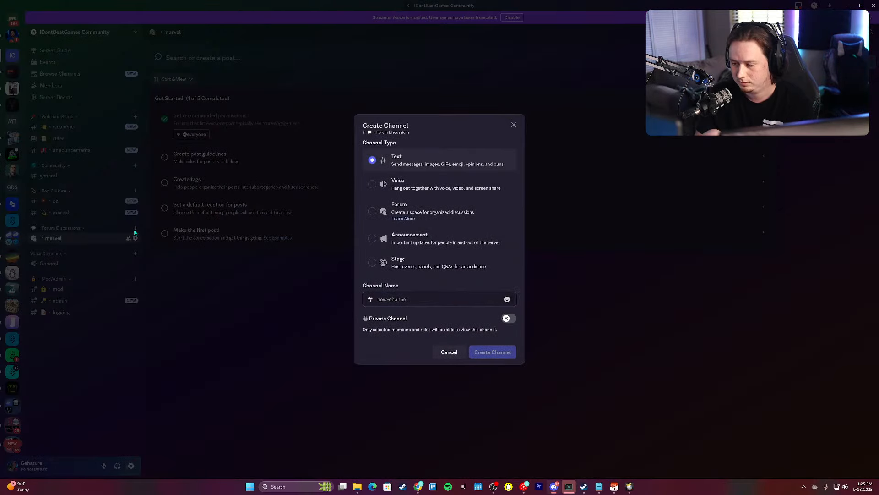
type("・")
type("dc-fo")
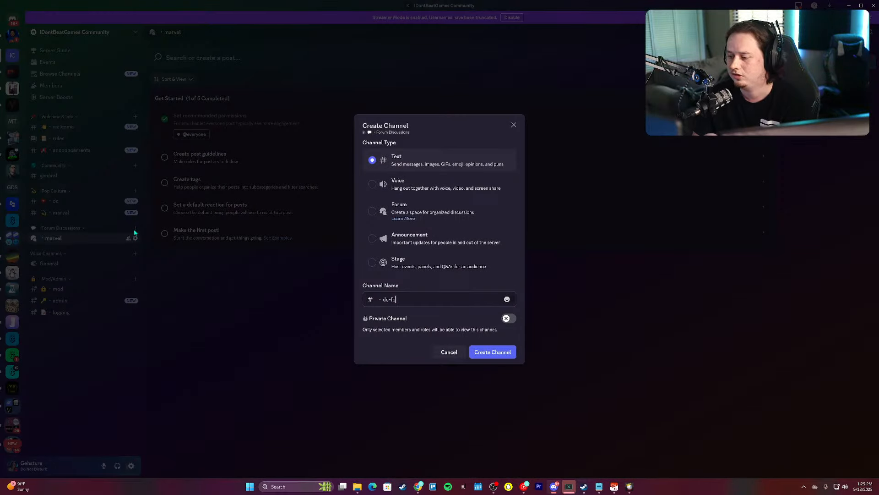
key("BackSpace")
type("-discussions")
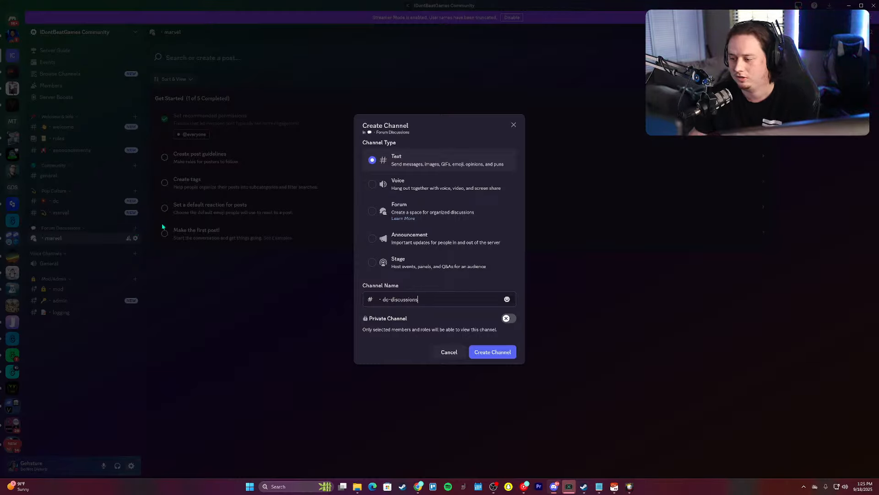
key("super+period")
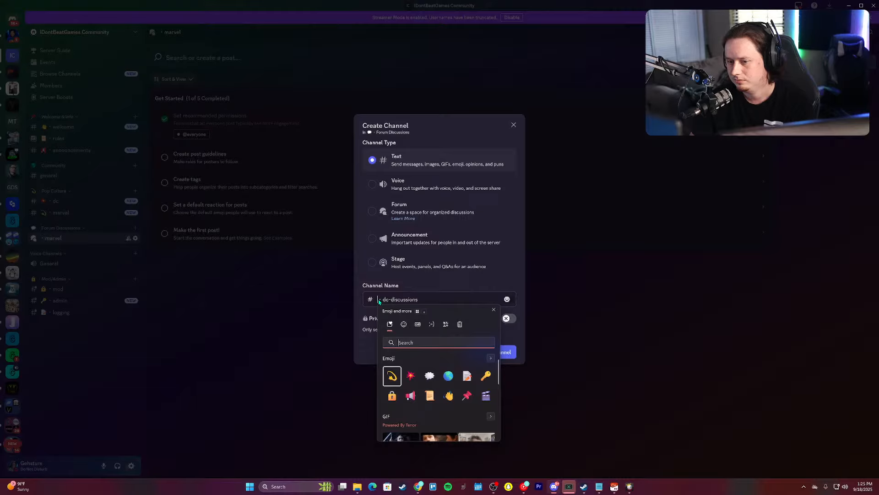
type("boom")
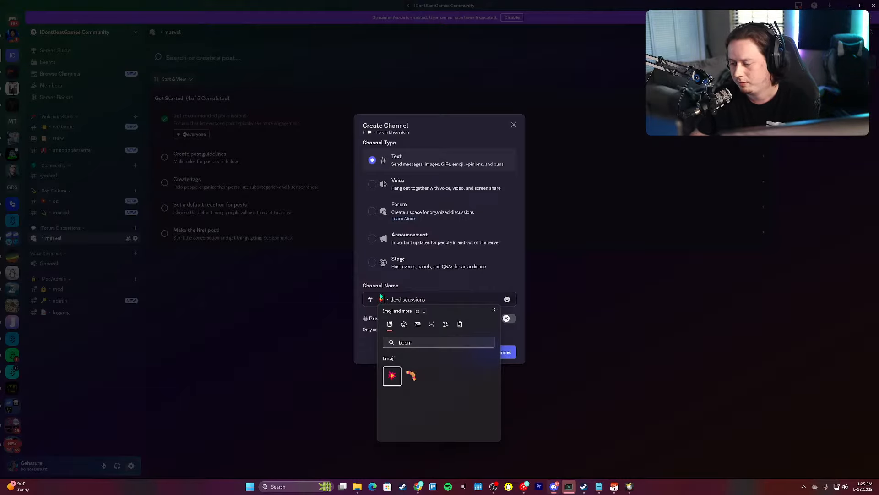
key("Return")
left_click(503, 352)
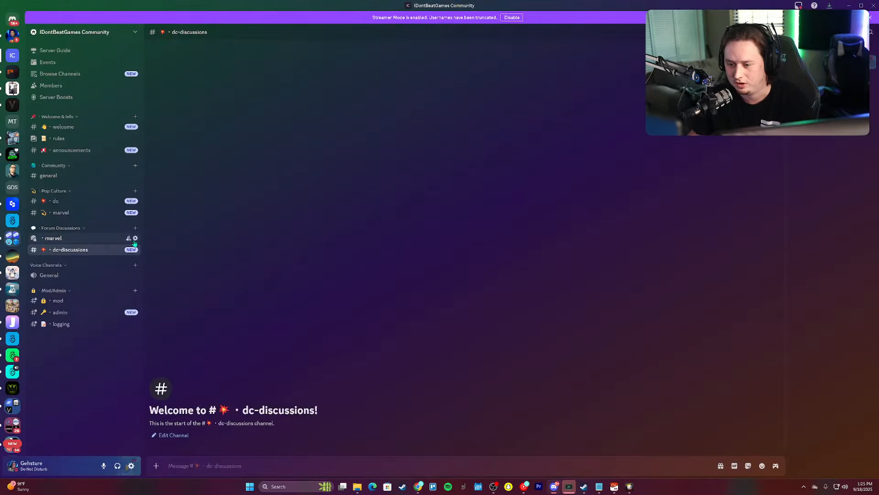
Step: Rename the marvel forum channel as marvel-discussions, put the dizzy star emoji before the dot separator, and save the change
left_click(135, 239)
left_click(365, 67)
key("super+period")
type("s")
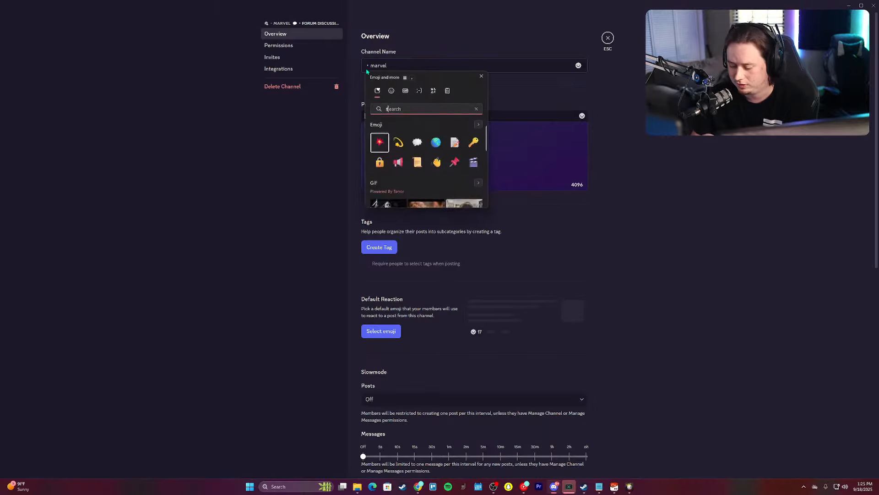
type("tar")
key("Right")
key("Right")
key("Return")
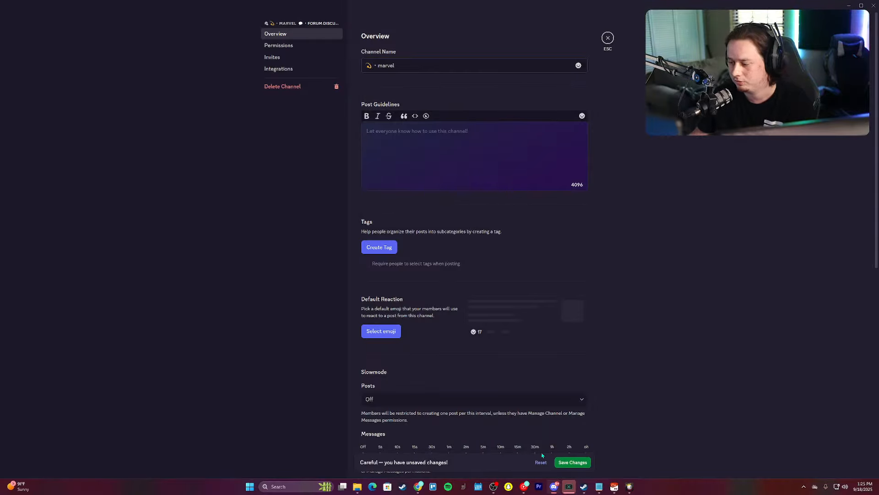
left_click(421, 68)
type("-disc")
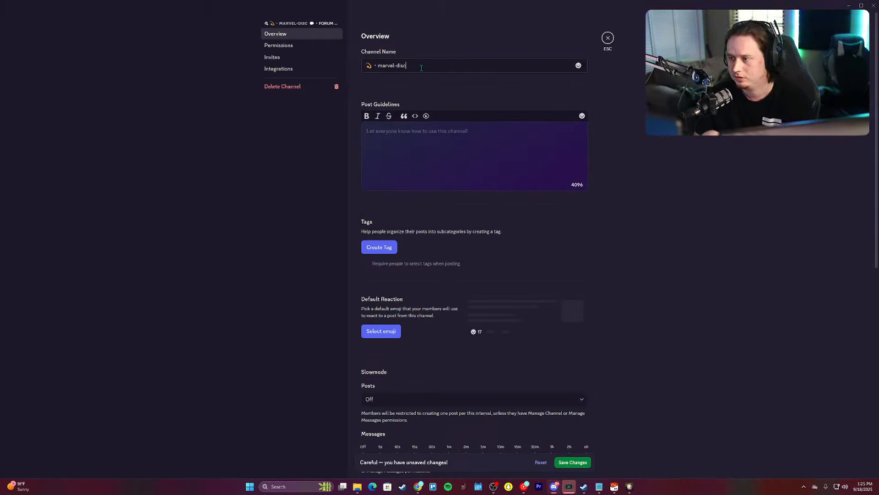
type("ussions")
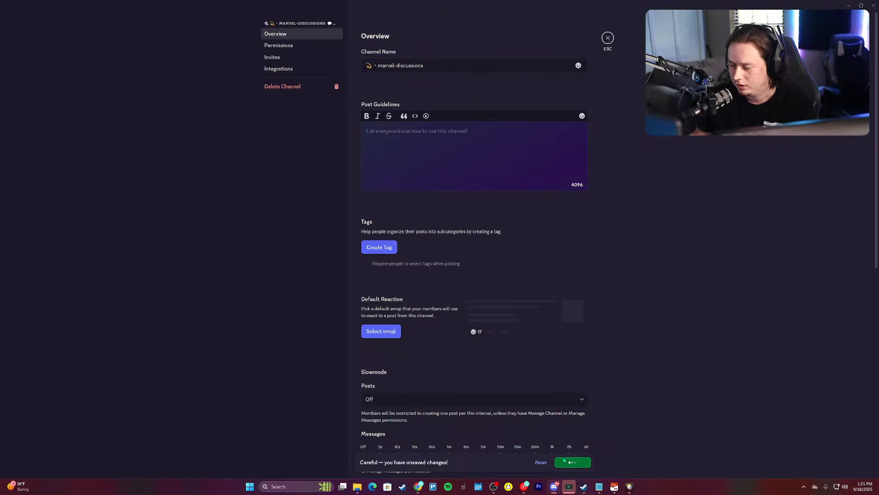
left_click(572, 462)
key("Escape")
Step: Delete the dc-discussions text channel from the Forum Discussions category
right_click(112, 250)
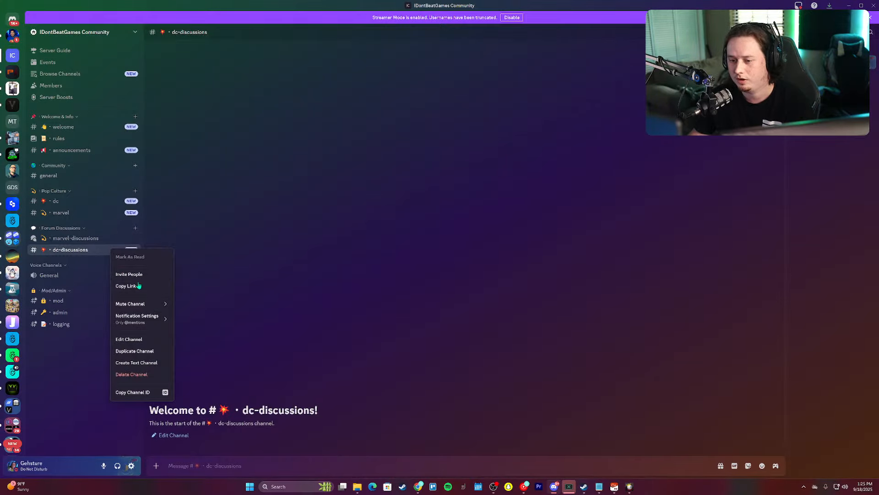
left_click(131, 374)
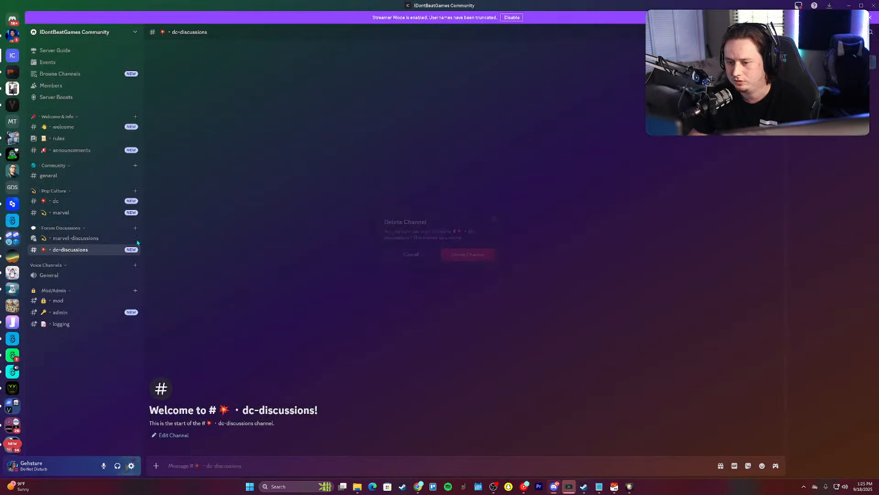
left_click(467, 253)
Step: Create a forum channel named dc-discussions in the Forum Discussions category, prefixed with the collision (boom) emoji and the dot separator
left_click(135, 228)
left_click(417, 217)
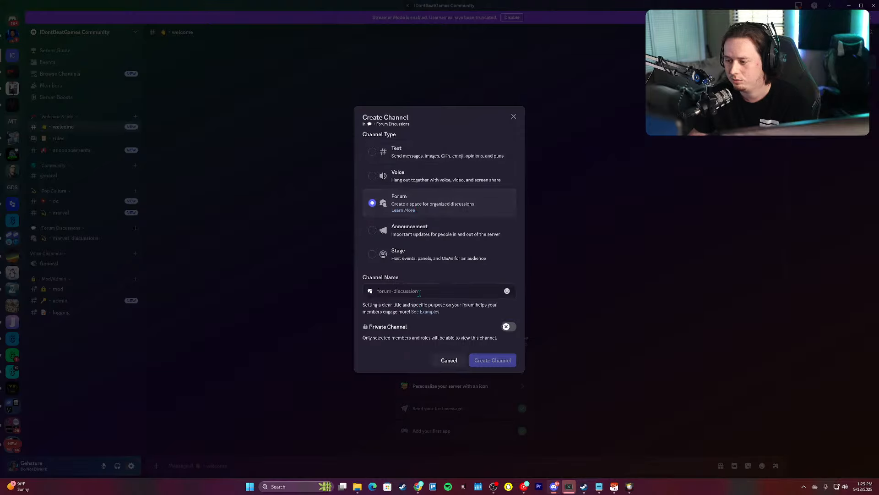
key("super+period")
type("boom")
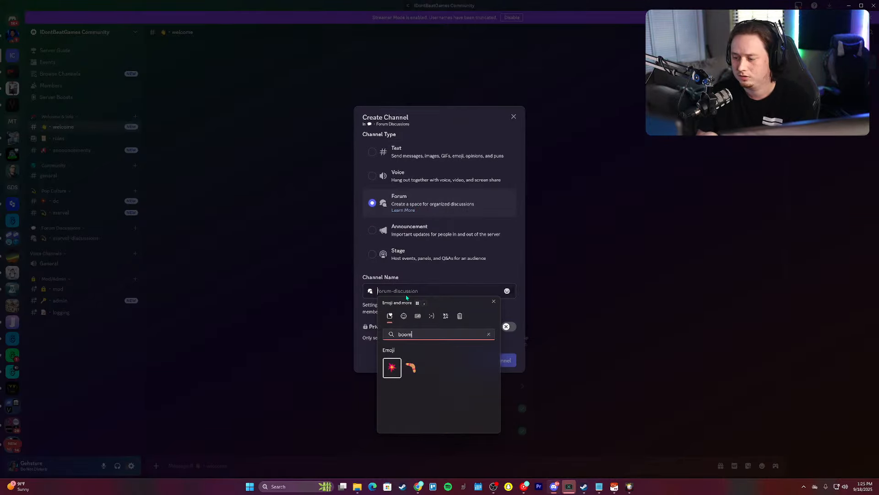
key("Return")
type("-")
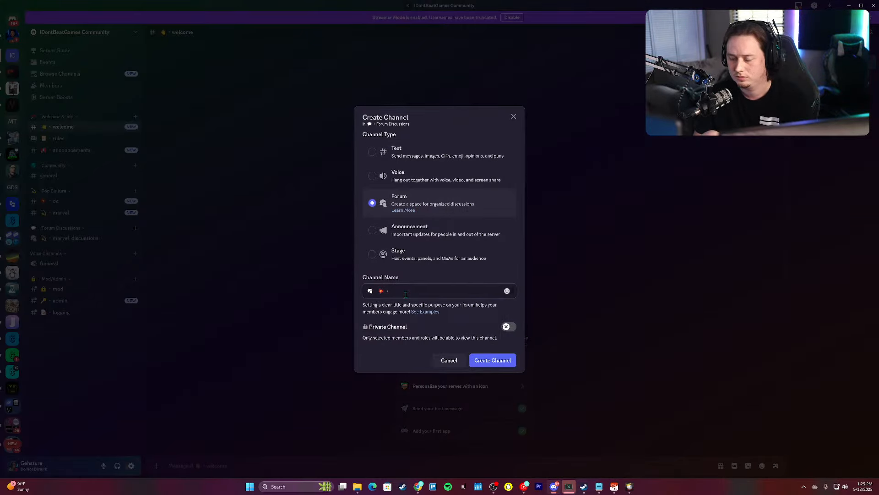
type("dc-discussio")
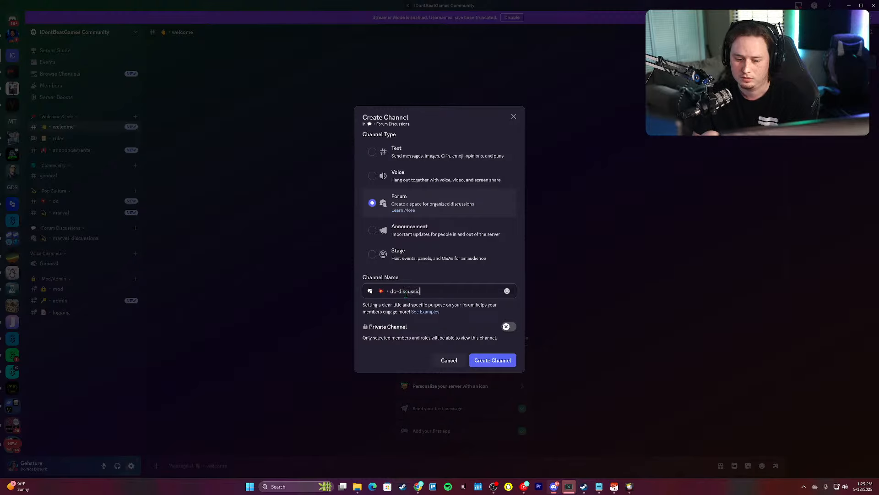
type("ns")
key("Return")
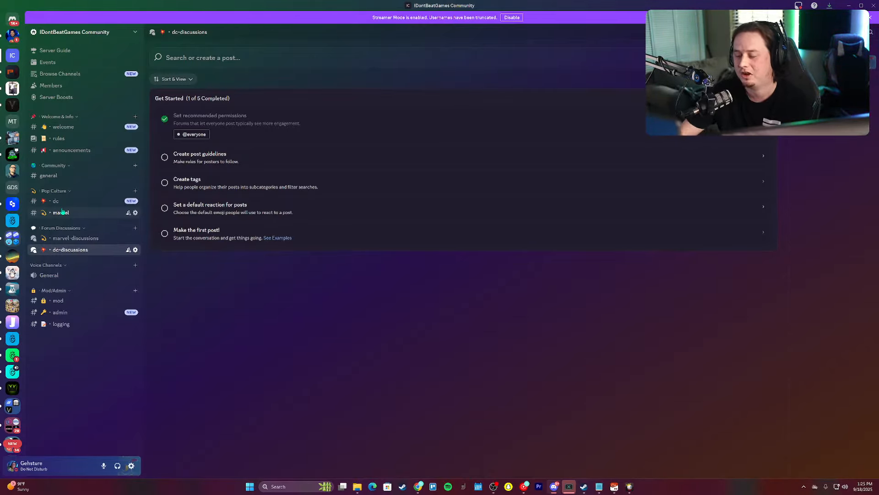
left_click(135, 227)
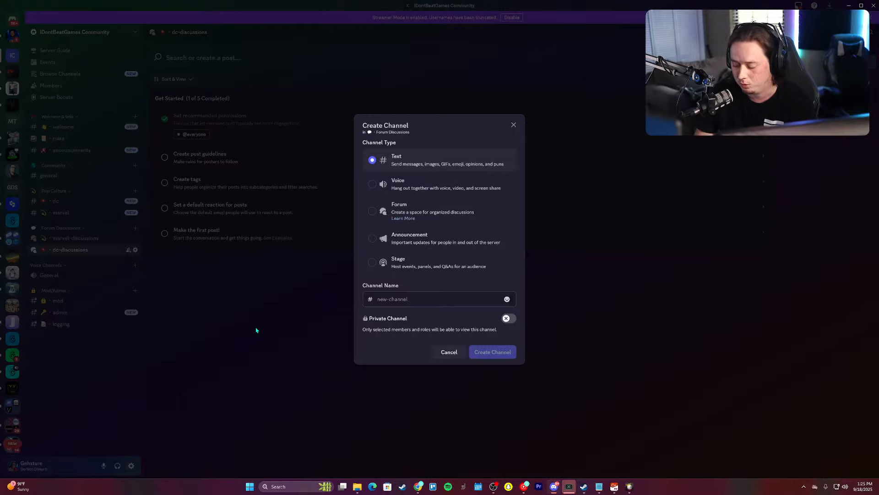
key("super+period")
key("Escape")
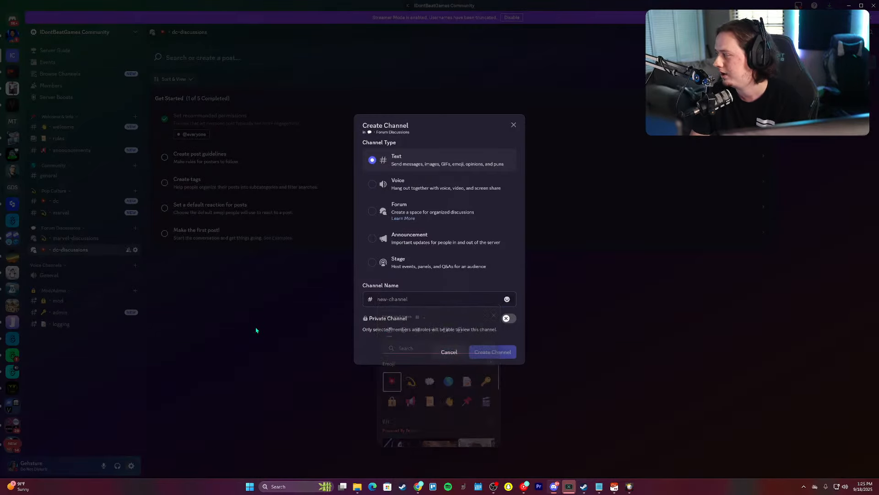
key("Escape")
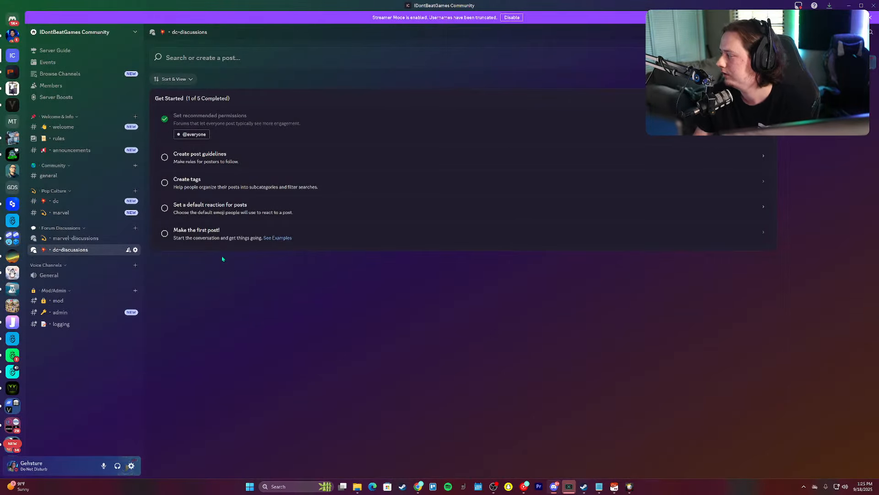
Step: Delete the marvel-discussions and dc-discussions forum channels from the Forum Discussions category
right_click(76, 237)
left_click(120, 340)
key("Return")
right_click(79, 239)
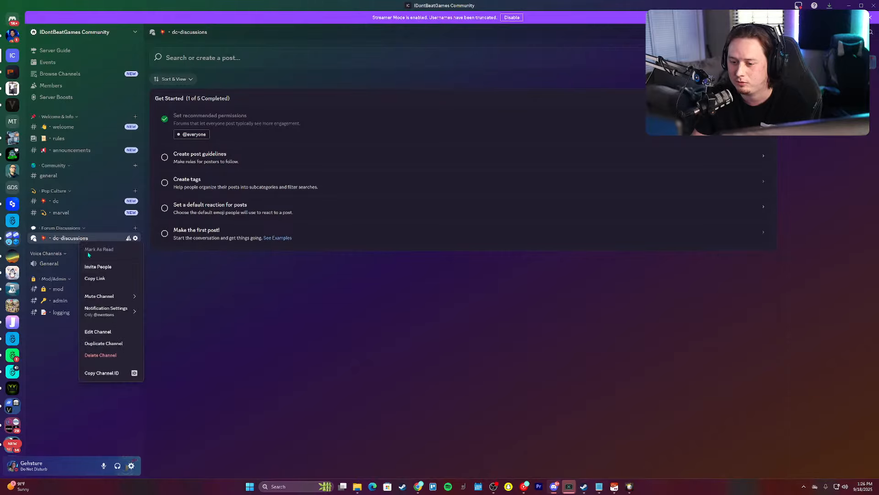
left_click(126, 338)
key("Return")
left_click(135, 228)
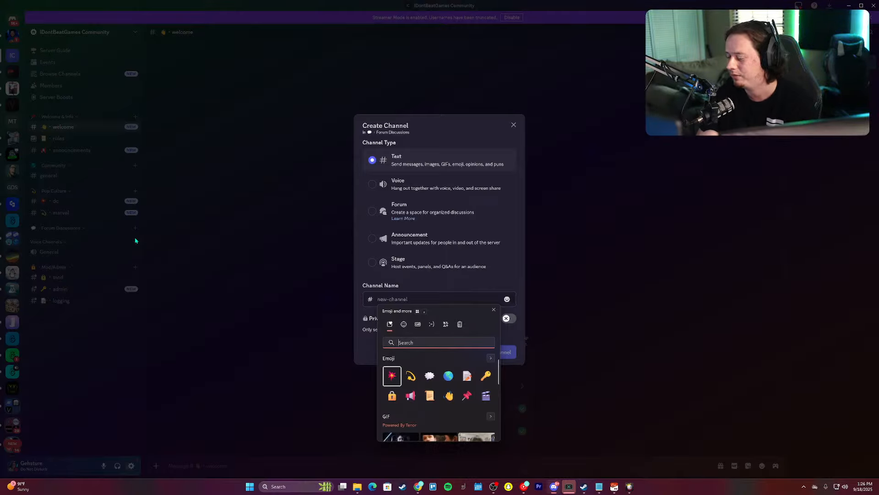
key("Escape")
left_click(414, 214)
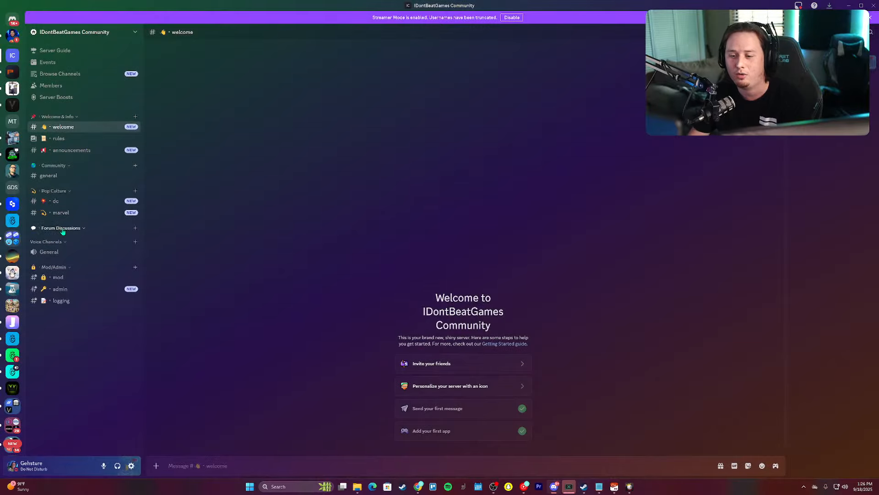
Step: Rename the Forum Discussions category as TCG Discussions, keeping its speech balloon emoji and dot separator, and save the change
right_click(62, 232)
left_click(83, 321)
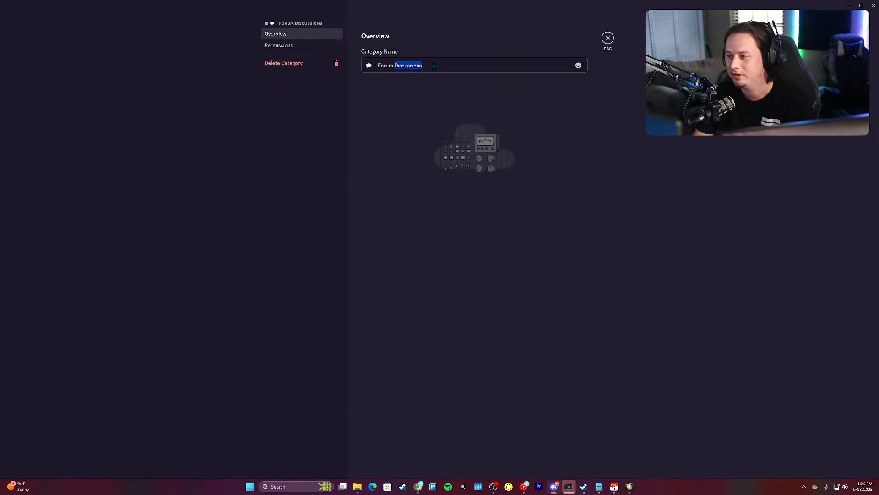
key("BackSpace")
key("BackSpace")
key("BackSpace")
key("BackSpace")
key("BackSpace")
key("BackSpace")
key("BackSpace")
type("TC")
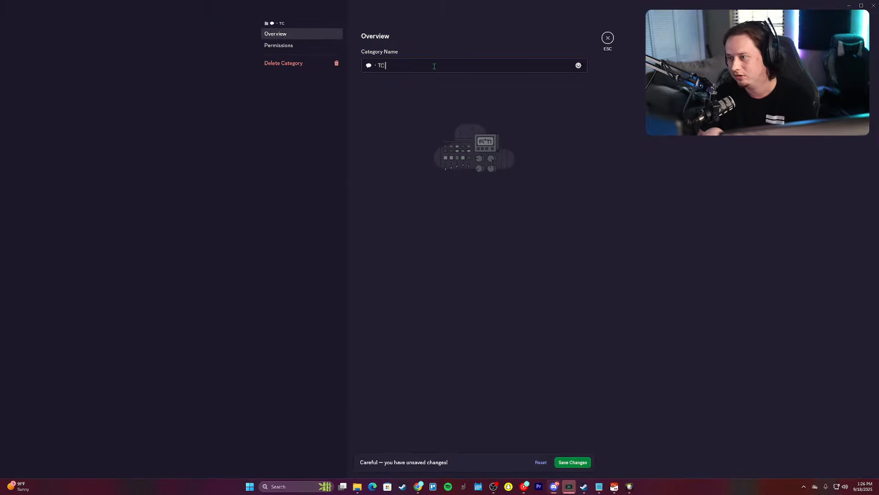
type("G Discussions")
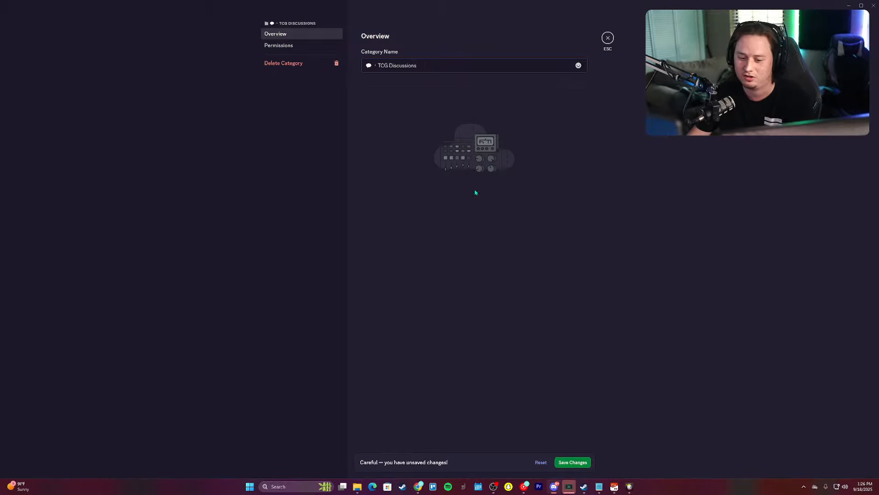
left_click(572, 461)
key("Escape")
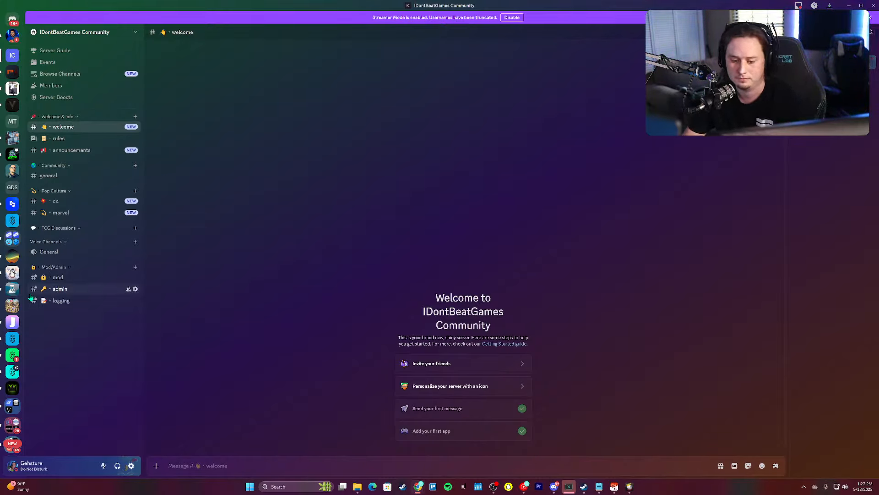
Step: Look at the Mod/Admin category's overview settings and close them
right_click(57, 267)
left_click(80, 355)
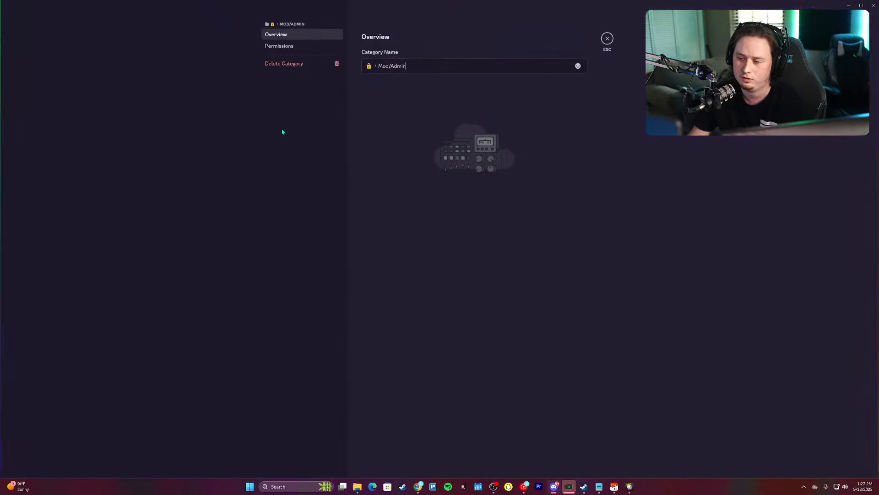
key("Escape")
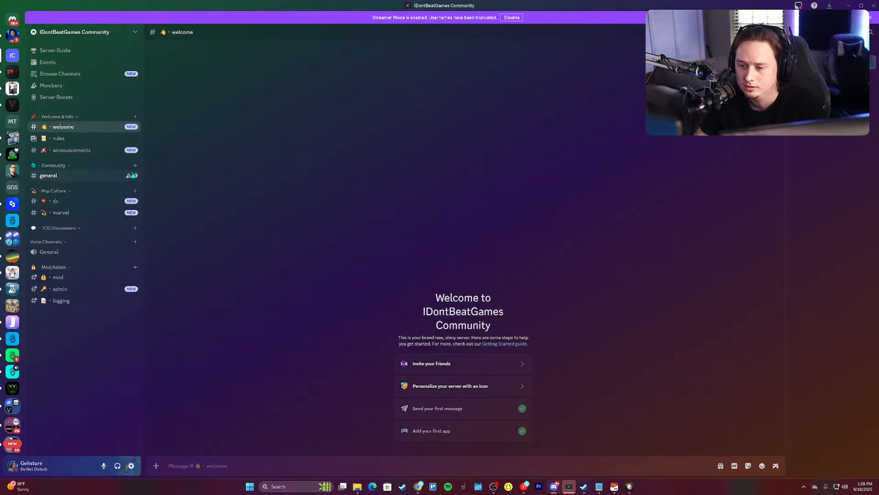
left_click(131, 175)
key("Escape")
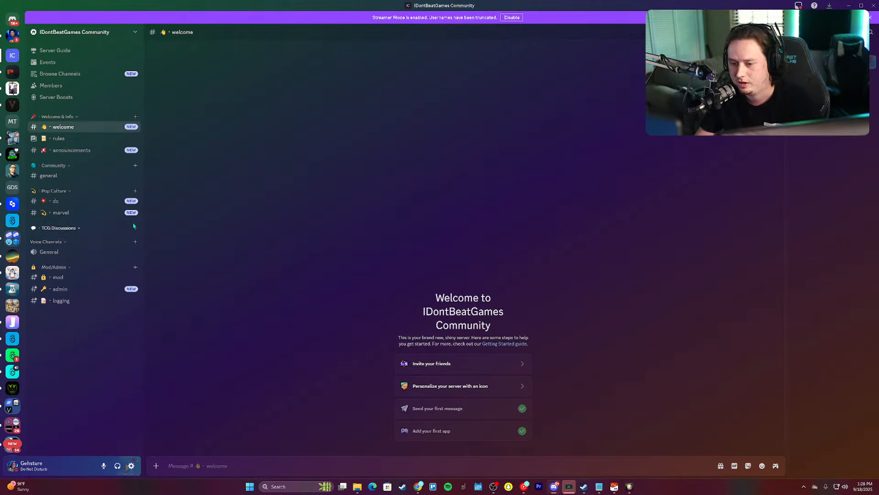
Step: Start a new channel in the TCG Discussions category and begin its name with the magic wand emoji
left_click(136, 202)
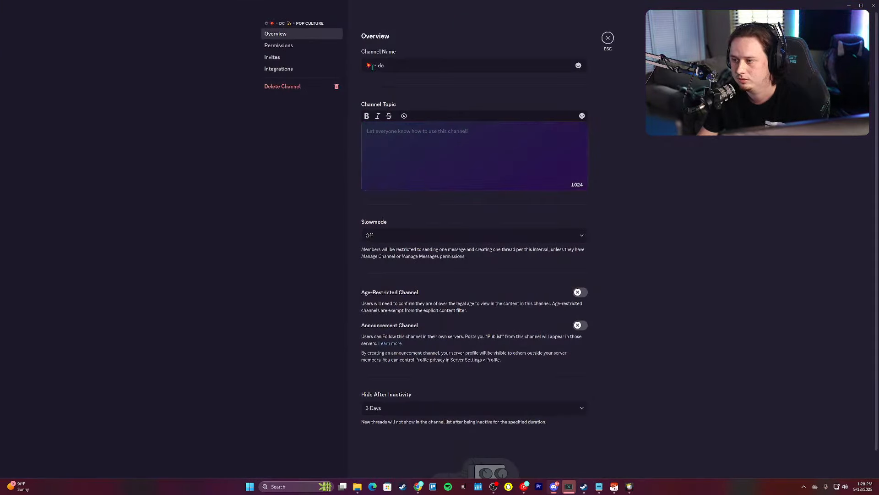
key("Escape")
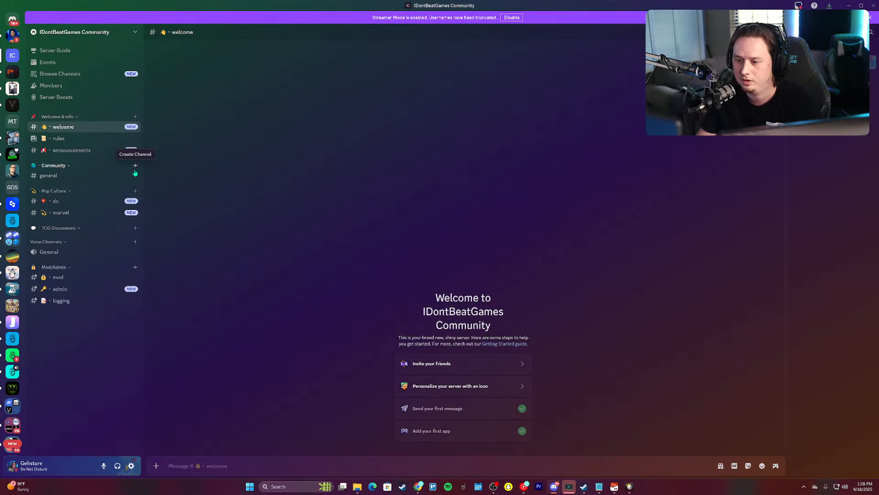
left_click(135, 228)
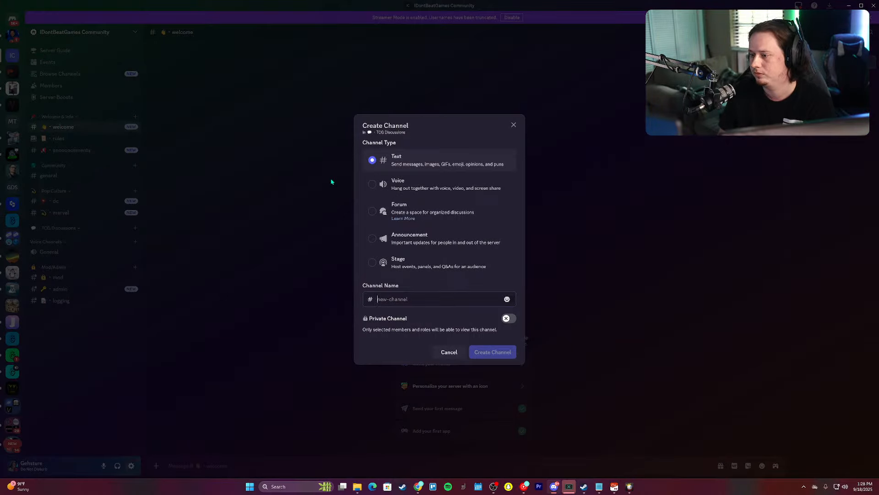
key("super+period")
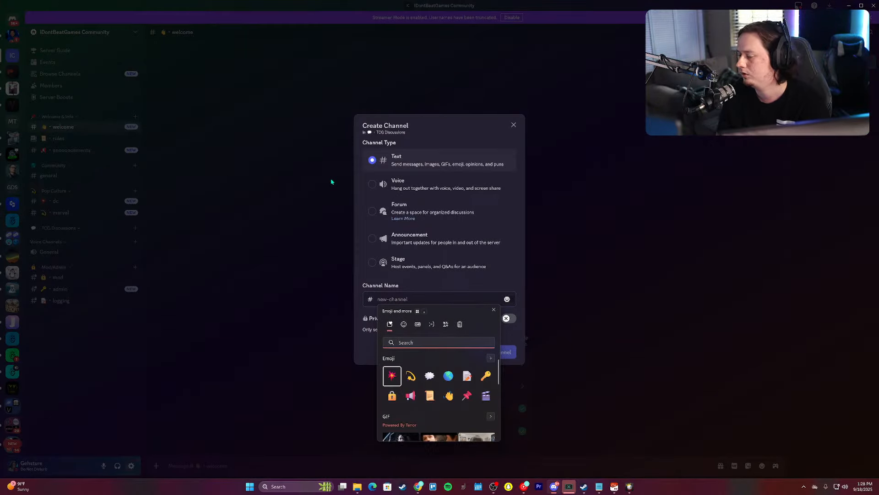
type("wand")
key("BackSpace")
key("BackSpace")
key("BackSpace")
key("BackSpace")
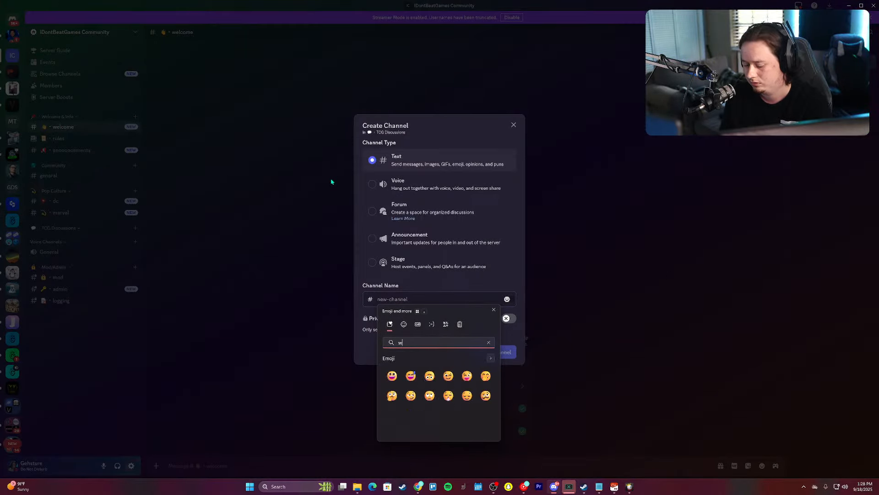
type("magic")
key("Return")
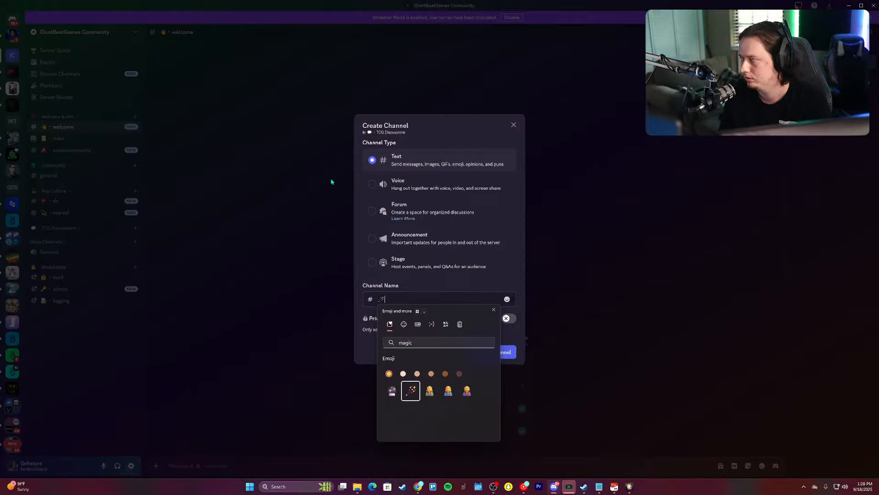
Step: Complete it as a forum channel named magic, with the dot separator after the wand emoji, and create it
key("Escape")
type("・")
type("lo")
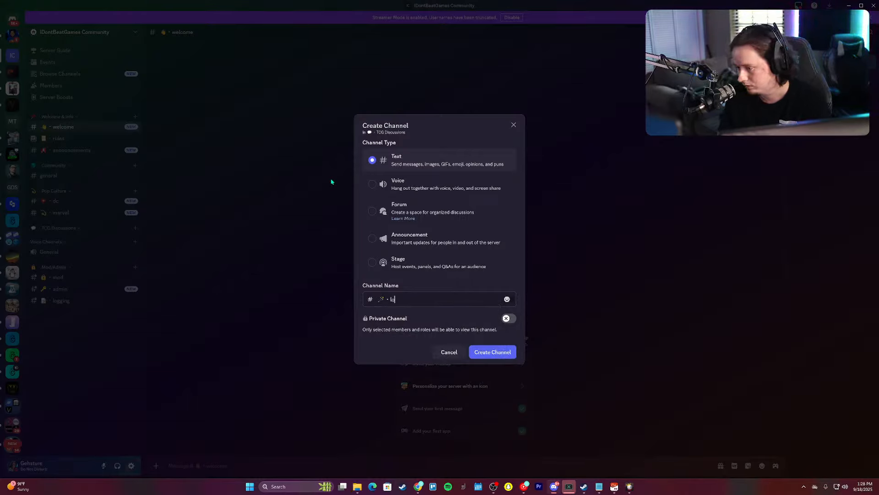
type("rdane")
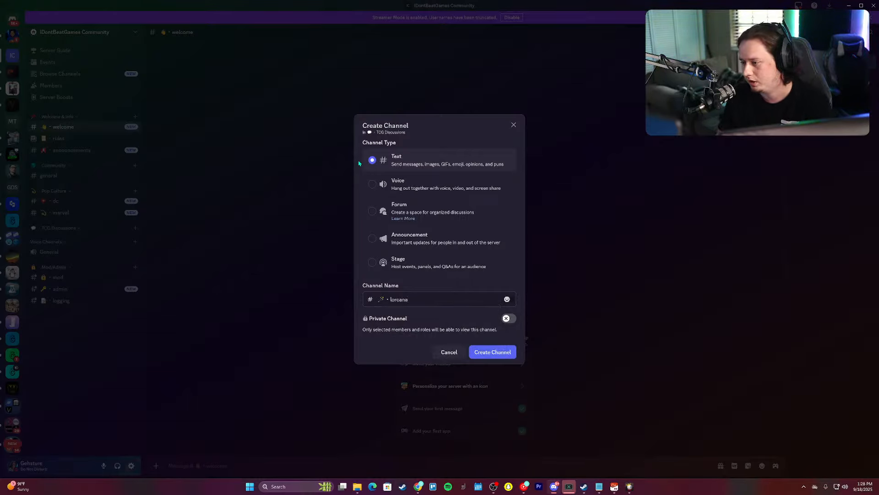
left_click(438, 212)
key("ctrl+BackSpace")
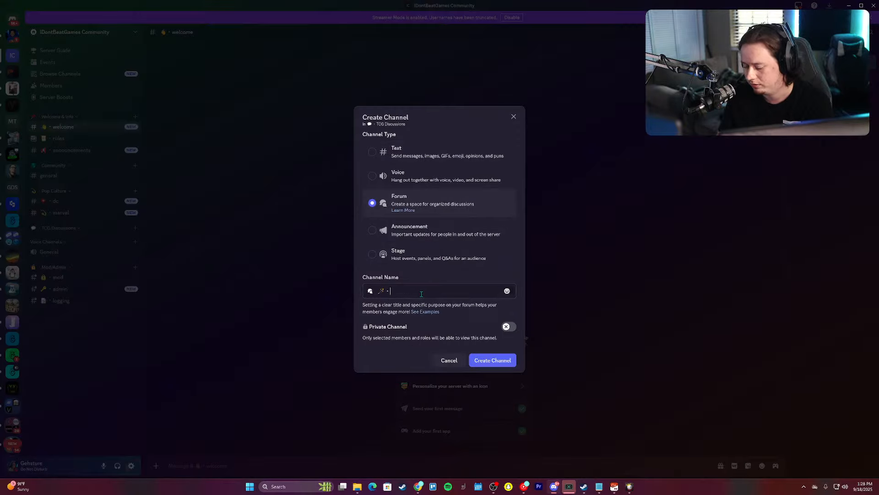
type("magic")
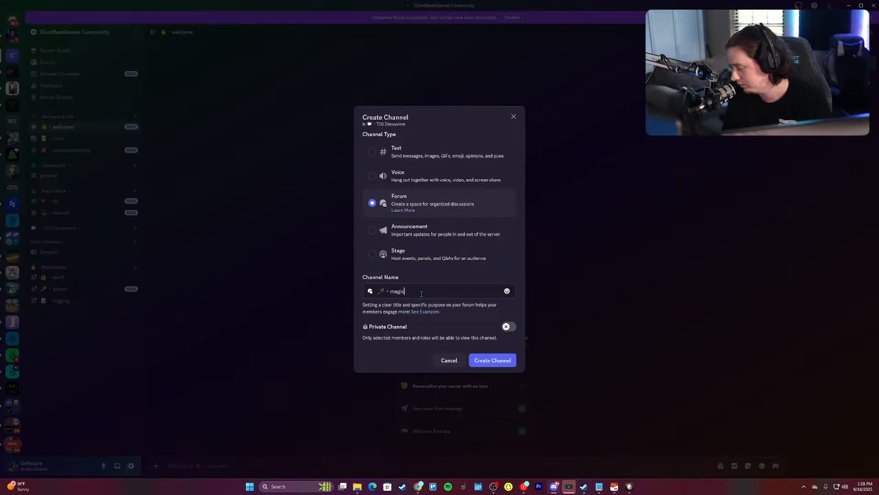
key("Return")
left_click(138, 237)
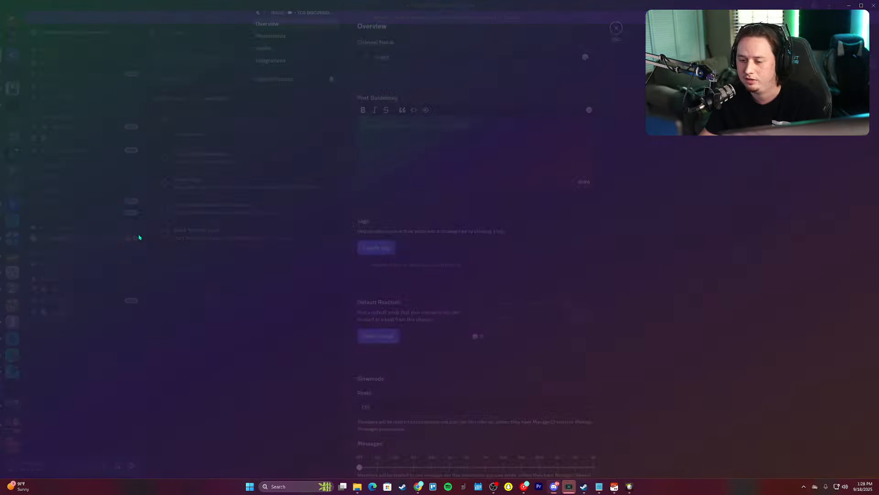
key("Escape")
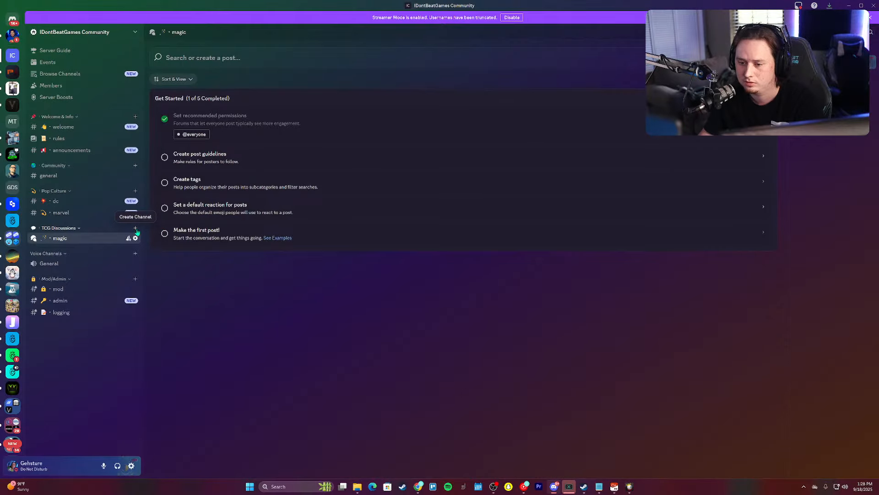
left_click(135, 228)
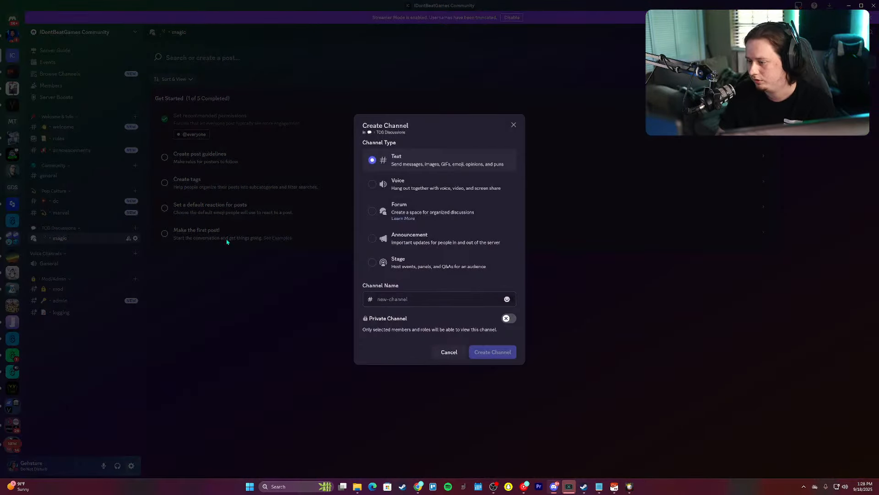
left_click(378, 221)
key("super+period")
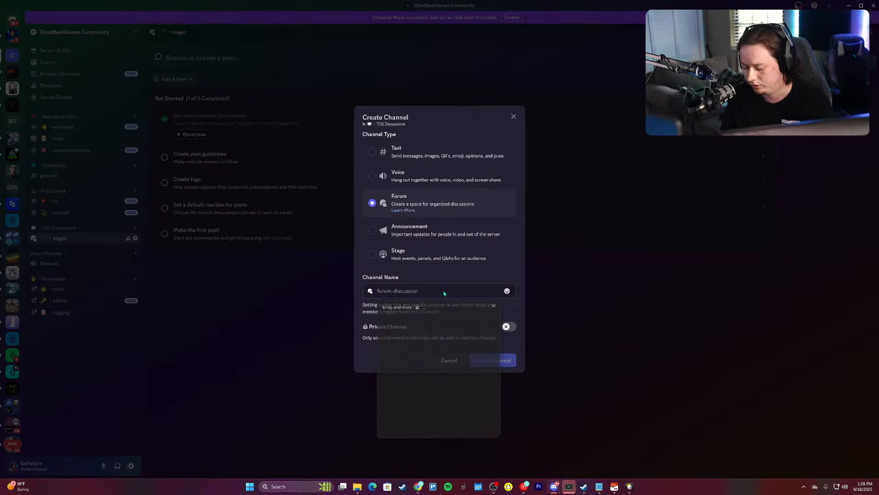
type("star")
key("Down")
key("Right")
key("Right")
key("Right")
key("Down")
key("Return")
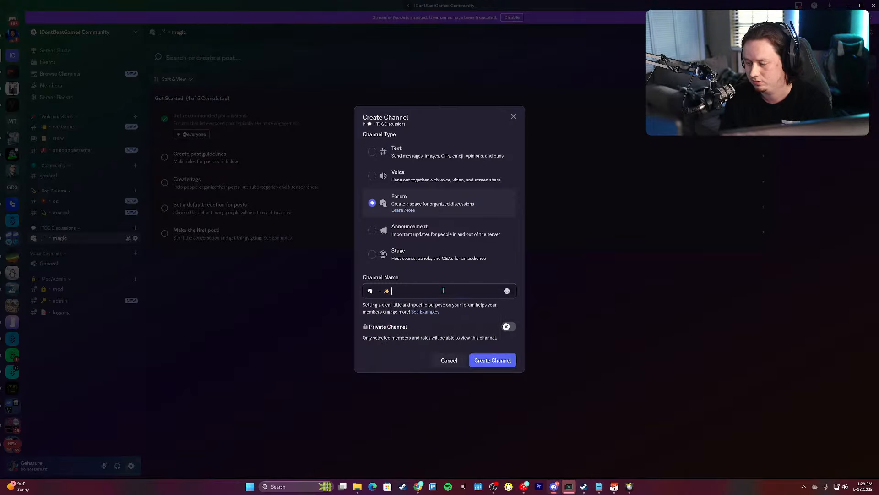
type("lroca")
key("BackSpace")
key("BackSpace")
key("BackSpace")
key("BackSpace")
type("orcana")
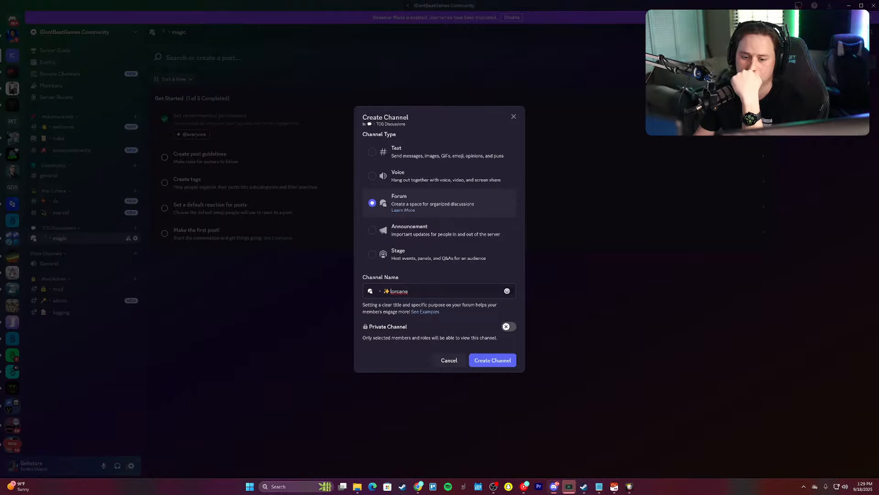
left_click(123, 255)
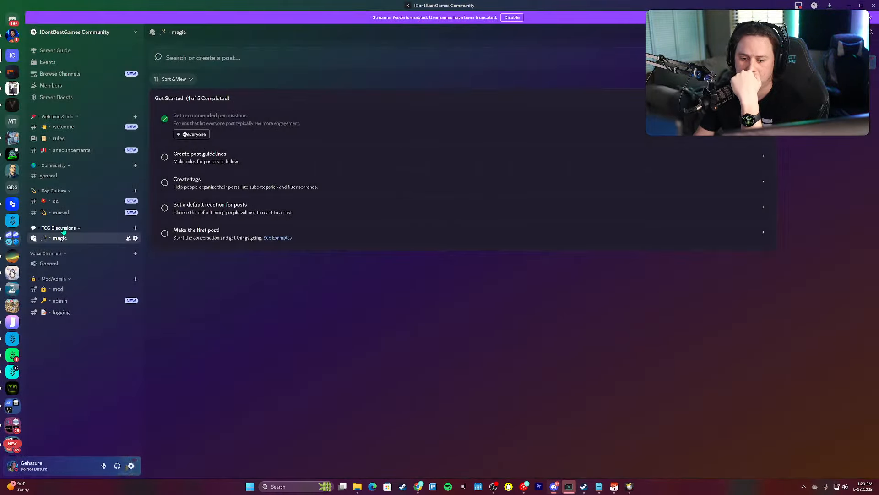
Step: Look at the TCG Discussions category's overview settings and close them
right_click(59, 228)
left_click(85, 316)
left_click(438, 64)
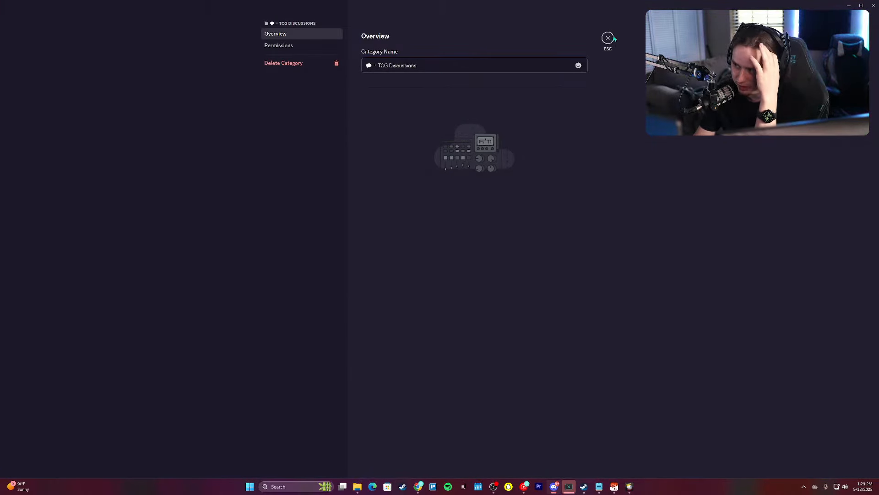
key("Escape")
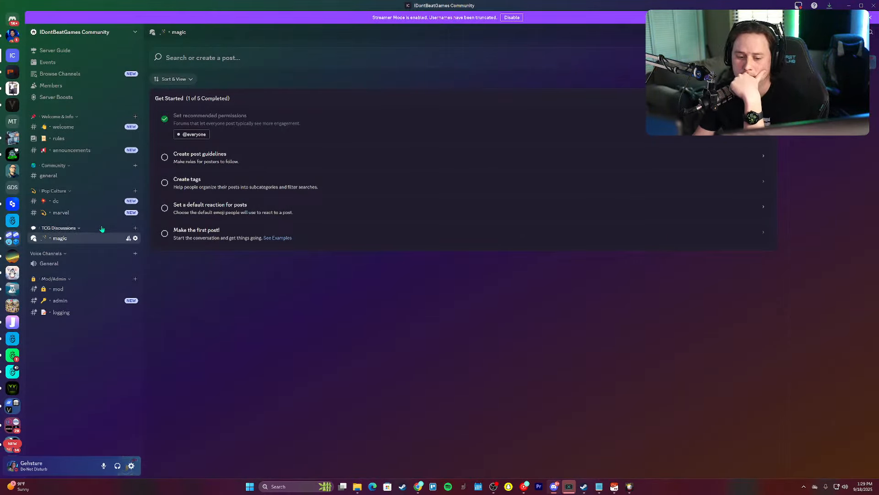
Step: Replace the TCG Discussions category's name with The Show Floor after the emoji and dot separator
right_click(83, 229)
left_click(102, 322)
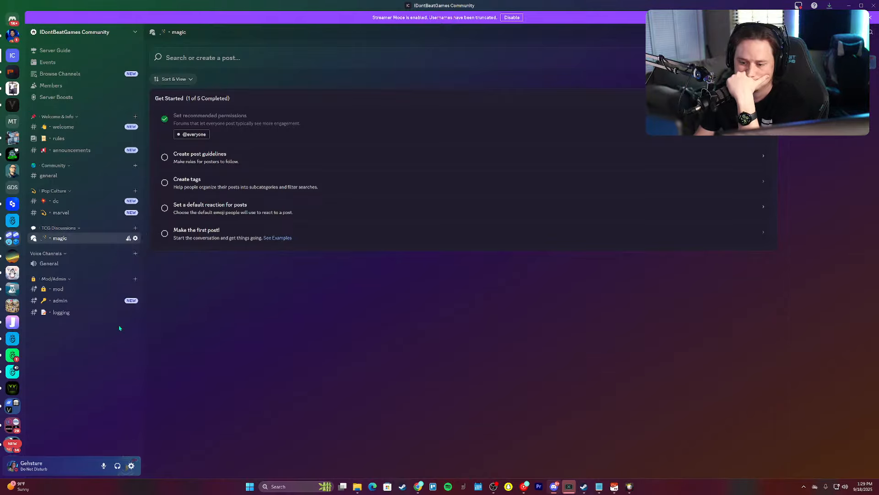
key("ctrl+a")
key("BackSpace")
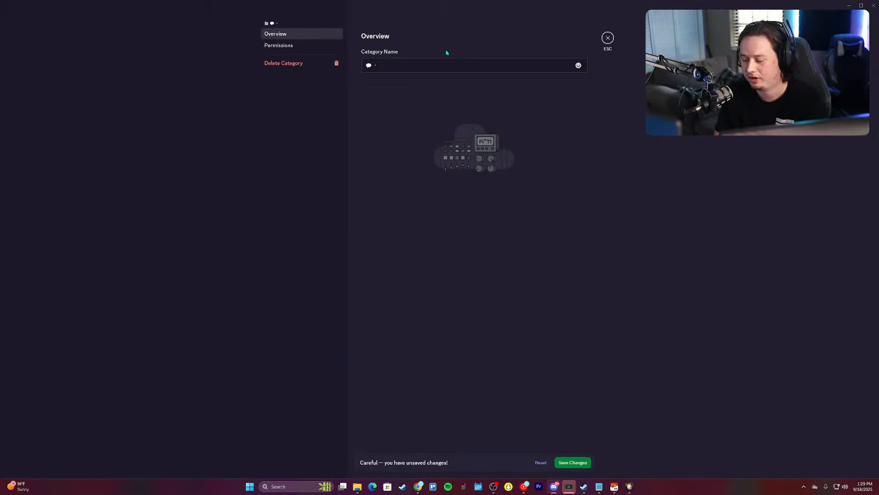
type("The Show Floor")
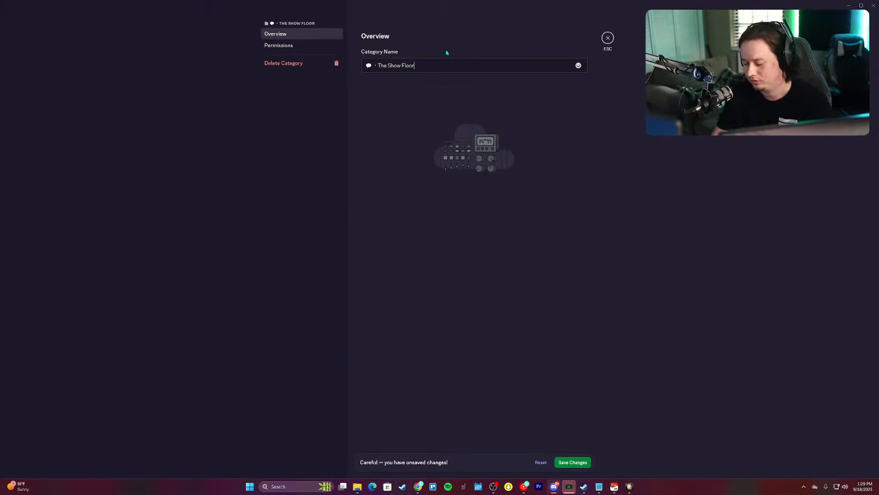
Step: Swap the speech balloon before The Show Floor for the camera with flash emoji and save the category
key("Home")
key("Delete")
key("super+period")
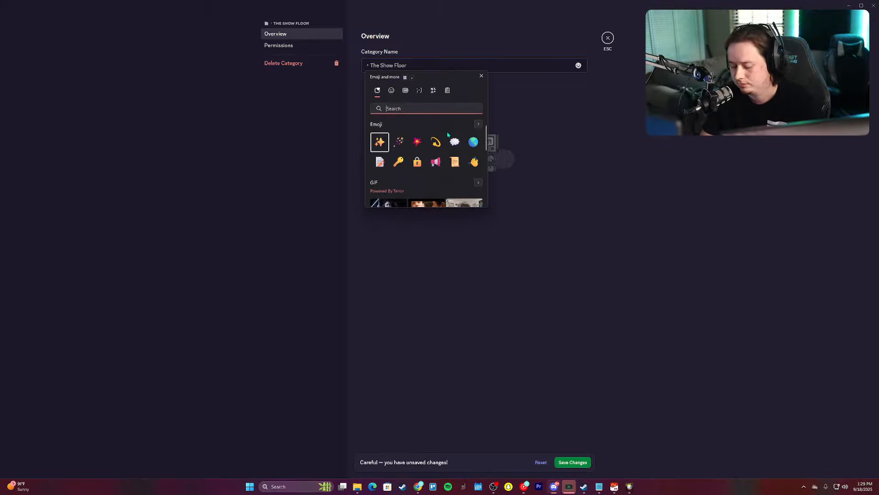
type("camera")
key("Right")
key("Right")
key("Right")
key("Return")
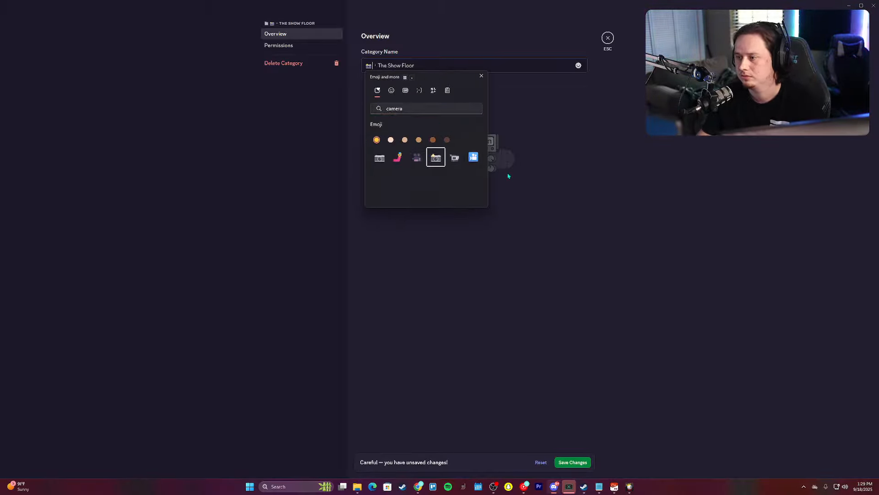
key("Escape")
left_click(564, 459)
key("Escape")
Step: Delete the magic forum channel from The Show Floor category
right_click(72, 242)
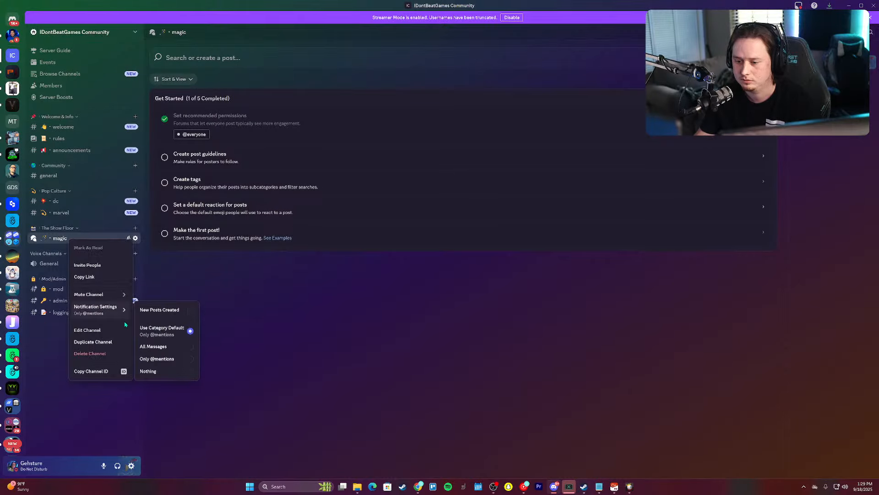
left_click(92, 360)
left_click(481, 260)
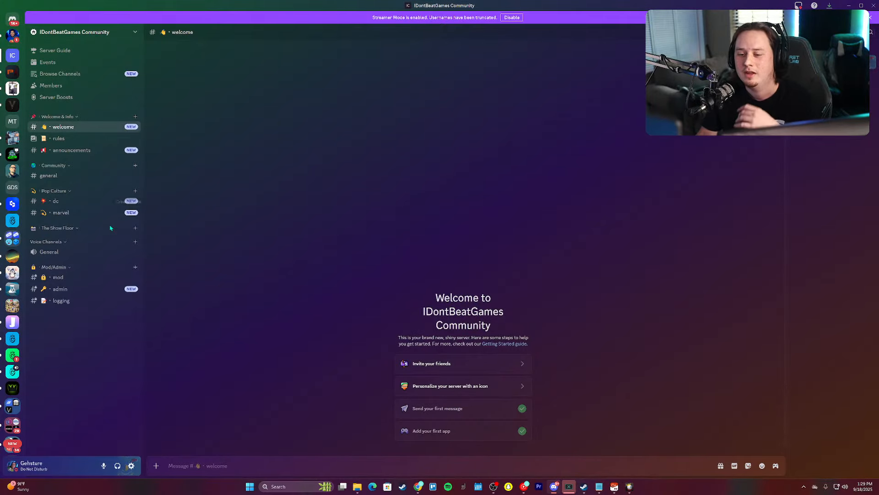
Step: Switch to the Gehsture's Hangout server and examine the conversations in its discord-help and general channels
left_click(13, 371)
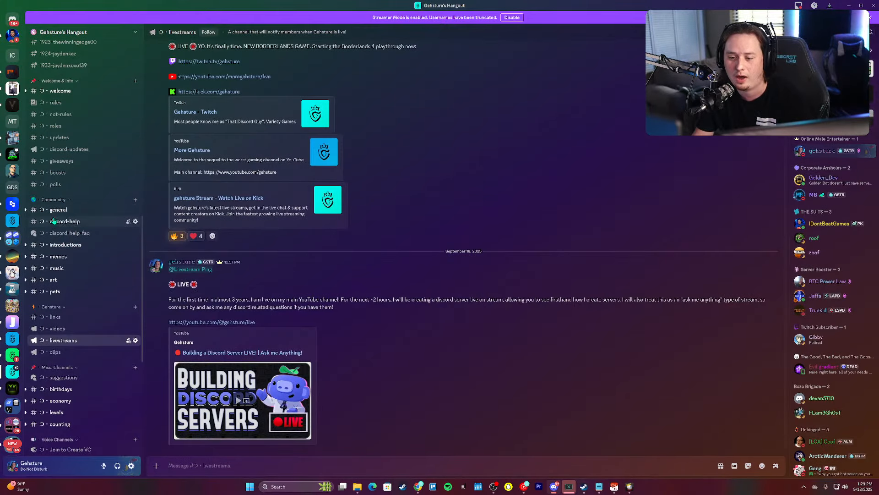
left_click(76, 222)
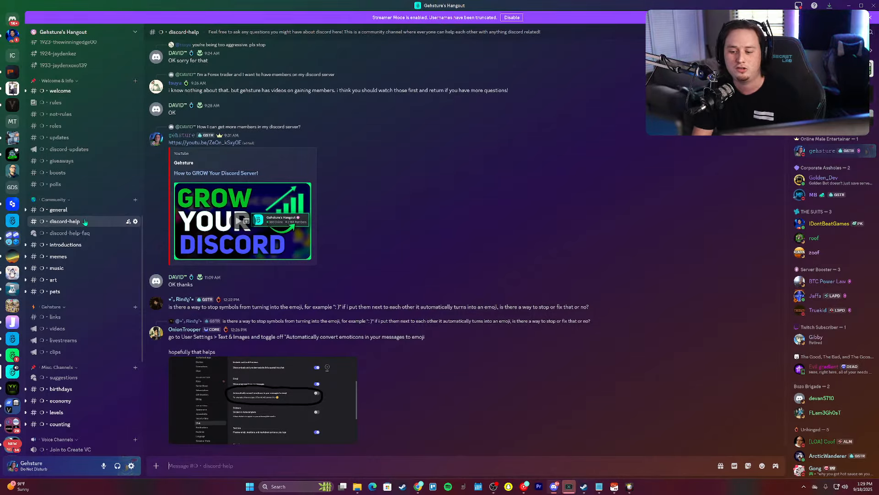
scroll(300, 190, "up", 5)
scroll(288, 215, "down", 3)
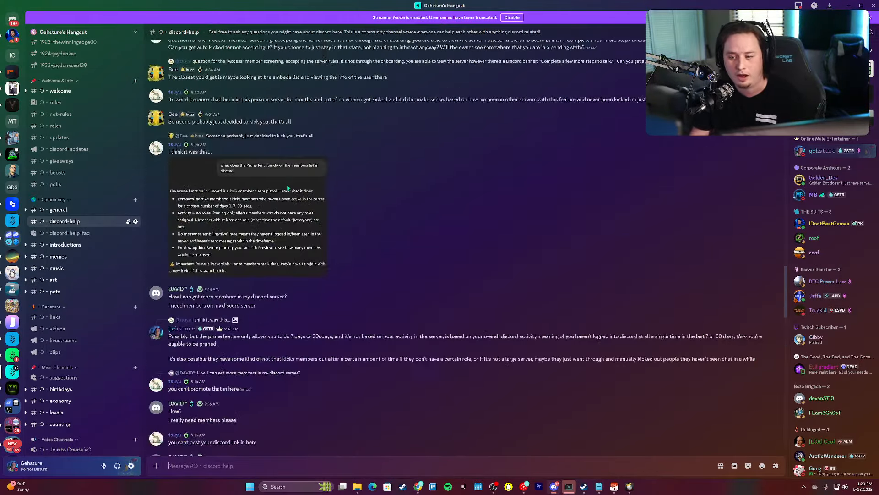
scroll(298, 202, "up", 15)
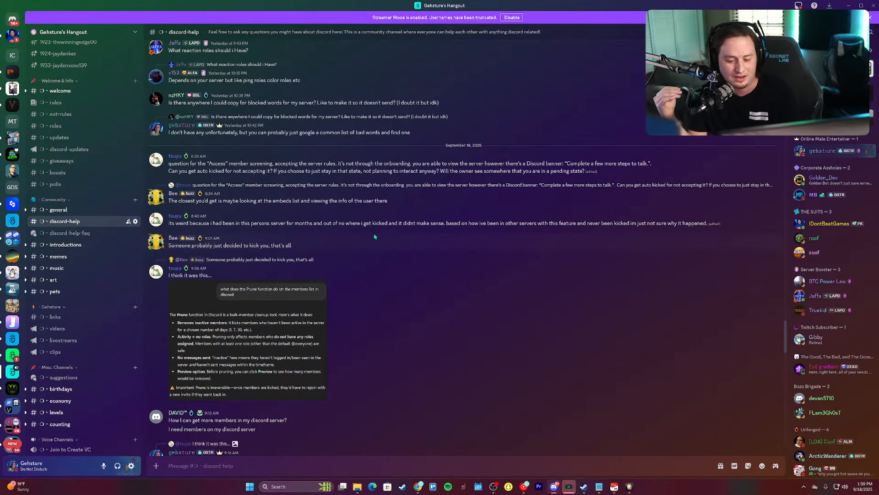
scroll(329, 196, "up", 15)
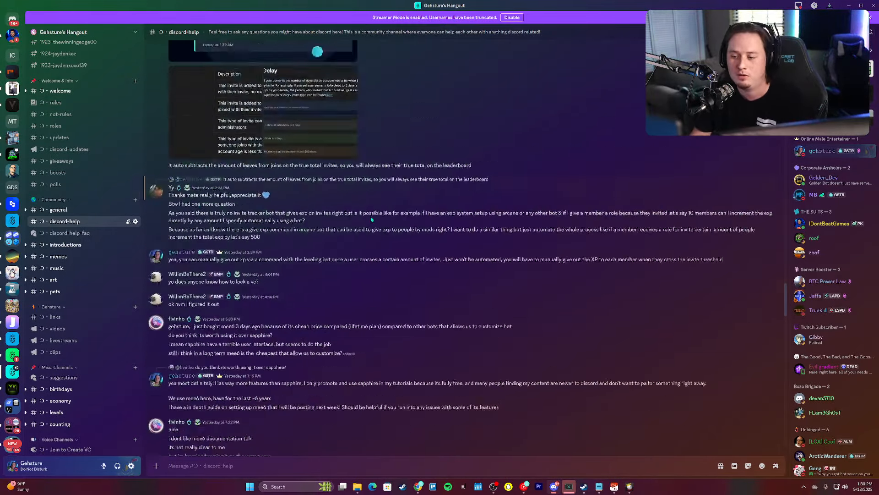
scroll(292, 162, "up", 15)
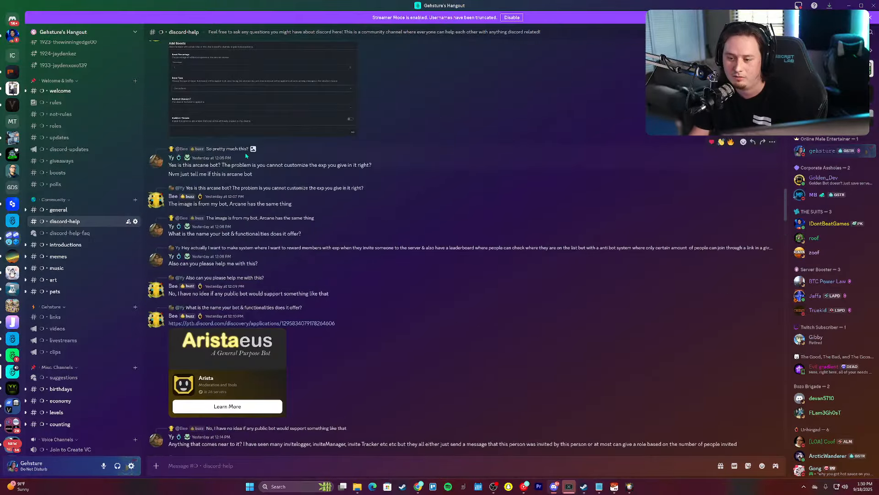
scroll(240, 200, "up", 15)
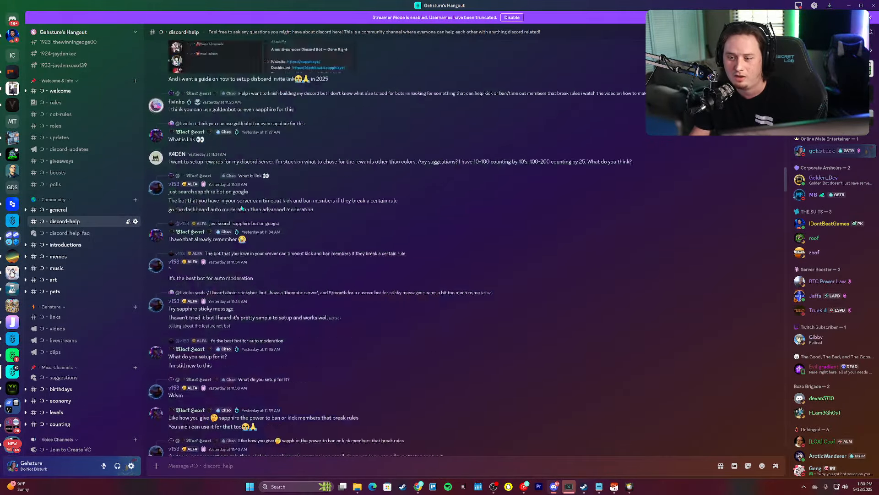
scroll(259, 214, "up", 10)
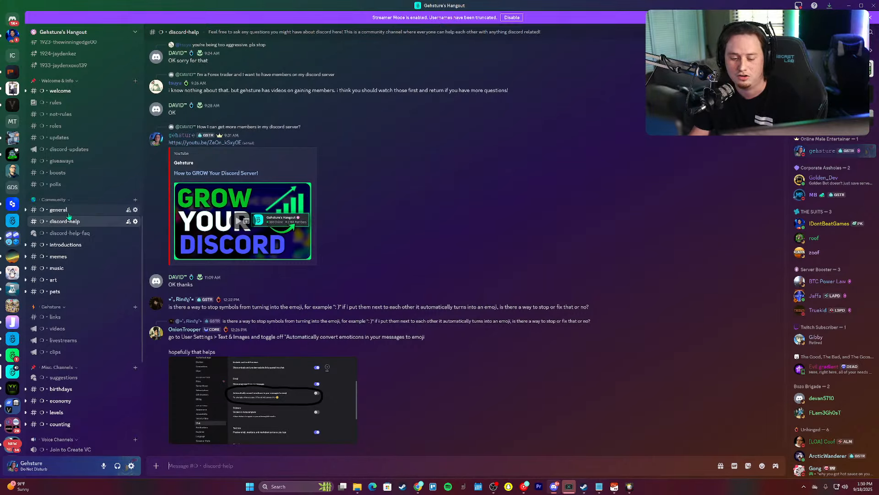
left_click(68, 214)
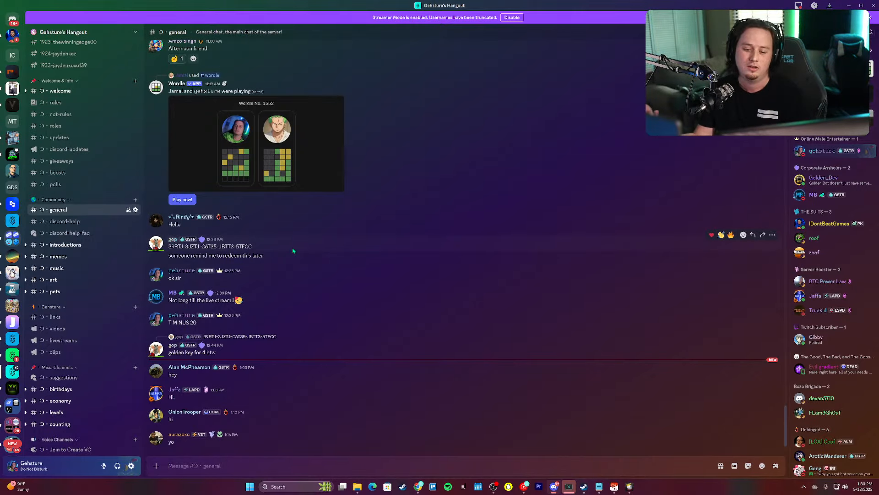
Step: Return to the IDontBeatGames Community server
scroll(10, 299, "down", 3)
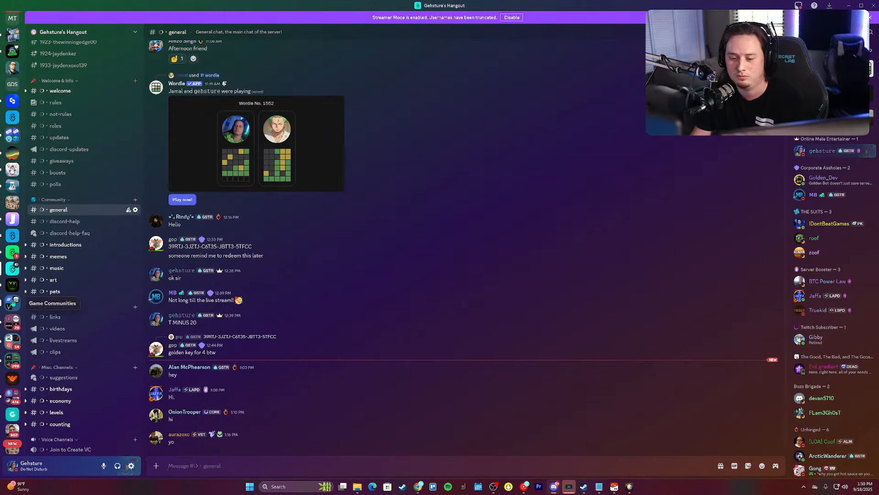
scroll(11, 299, "up", 3)
left_click(12, 55)
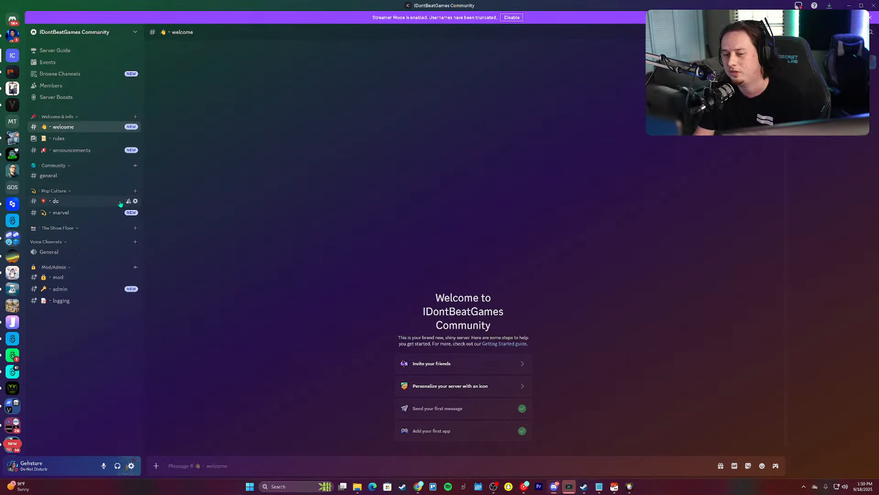
left_click(103, 181)
Step: Prefix the general text channel's name with the speech balloon emoji and a dot separator, and save it
left_click(136, 175)
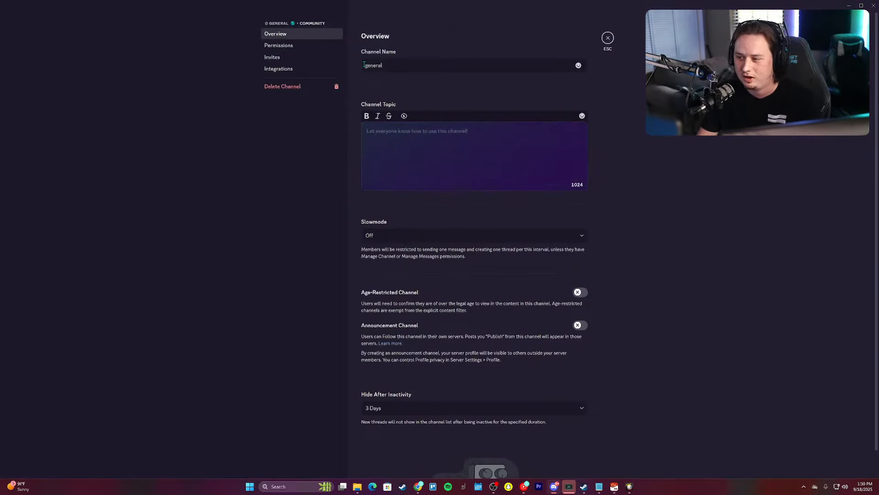
key("super+period")
type("speech")
key("Right")
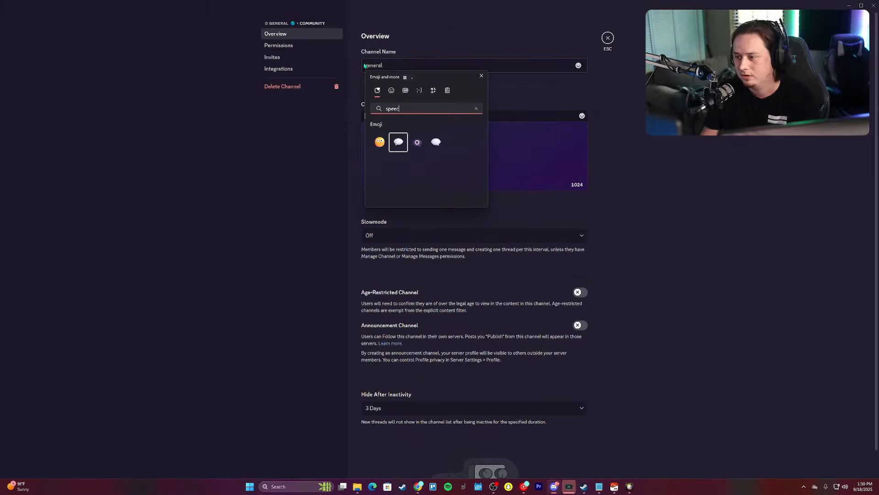
key("Return")
left_click(481, 75)
type("・")
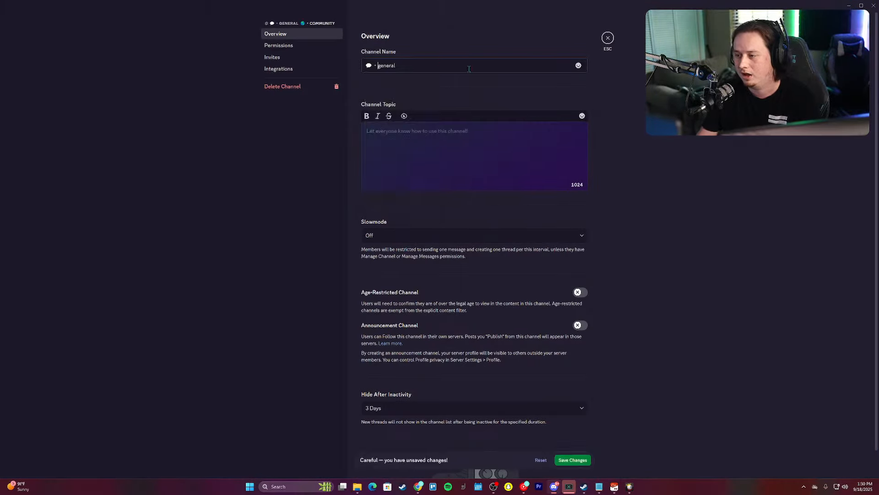
left_click(573, 460)
key("Escape")
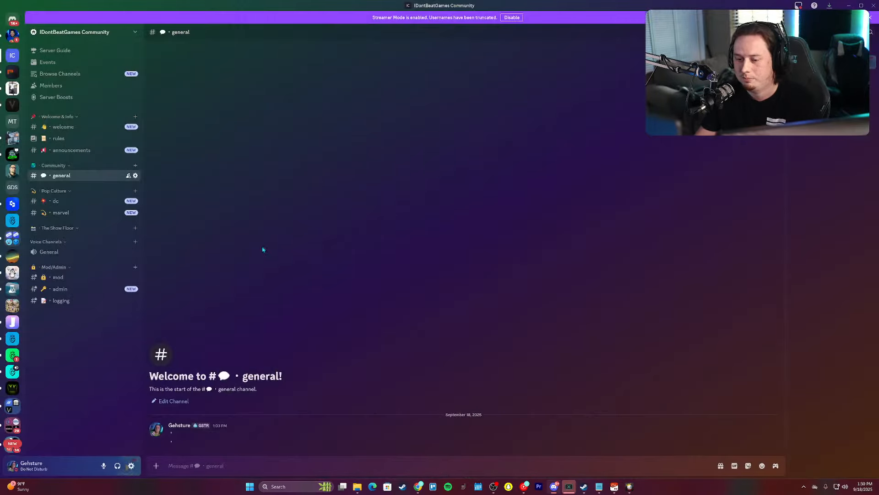
Step: Prefix the General voice channel's name with the loudspeaker emoji showing the most sound waves and a dot separator, and save it
left_click(135, 252)
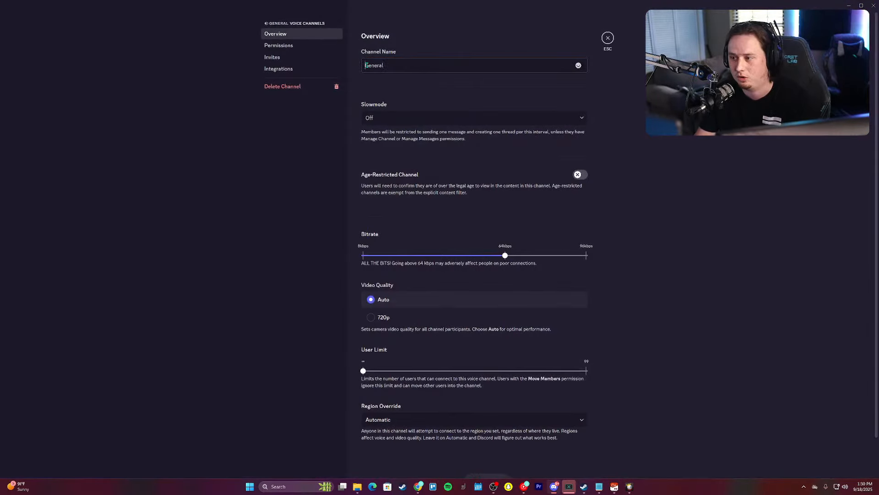
left_click(367, 64)
key("super+period")
type("speak")
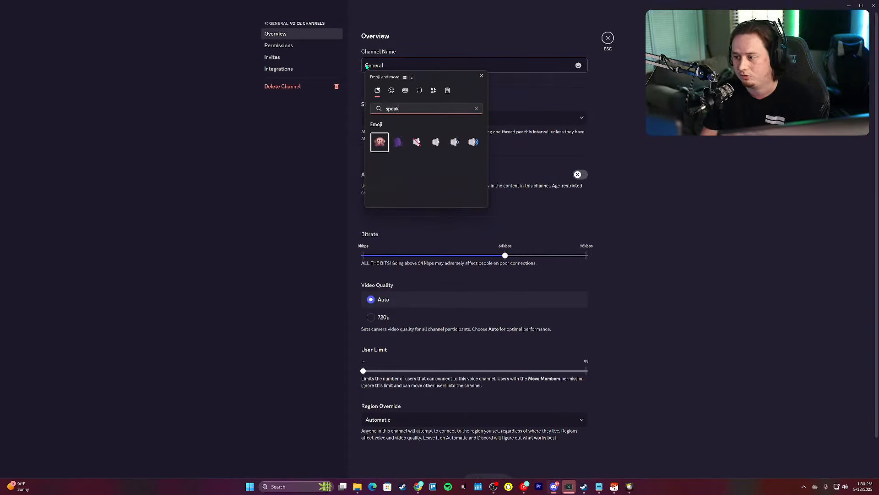
key("Right")
key("Right")
key("Right")
key("Right")
key("Right")
key("Return")
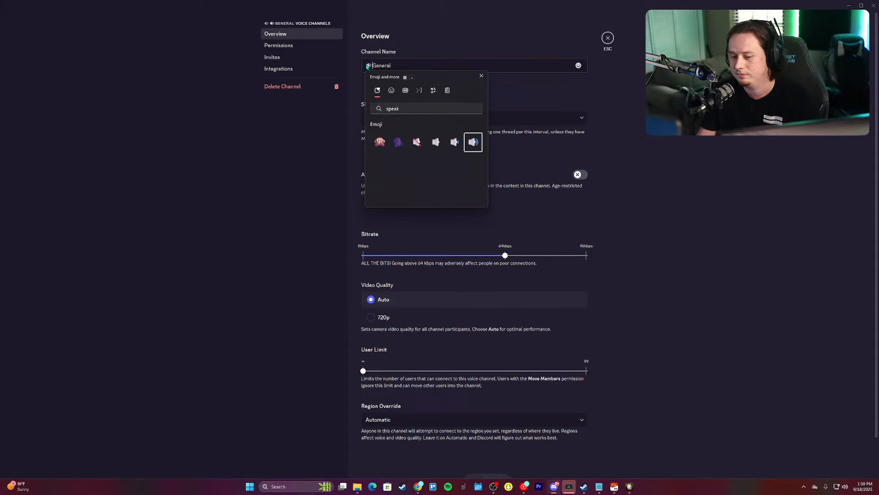
left_click(480, 75)
type("・")
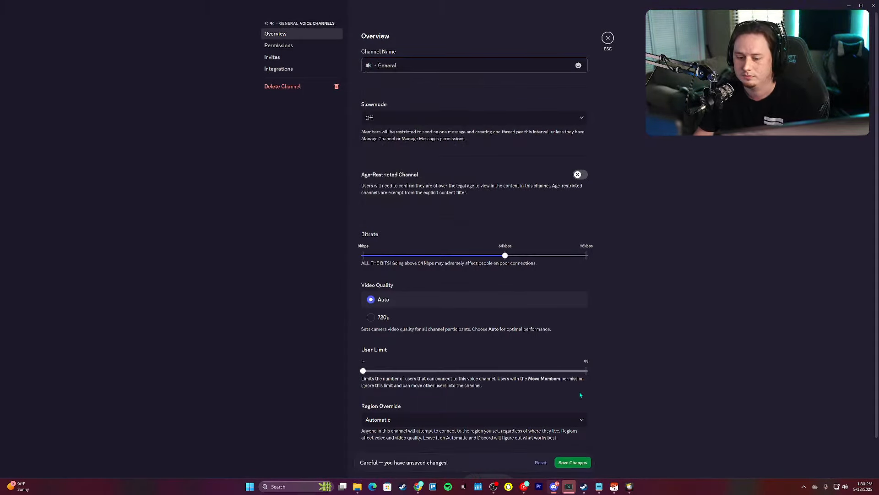
left_click(585, 466)
key("Escape")
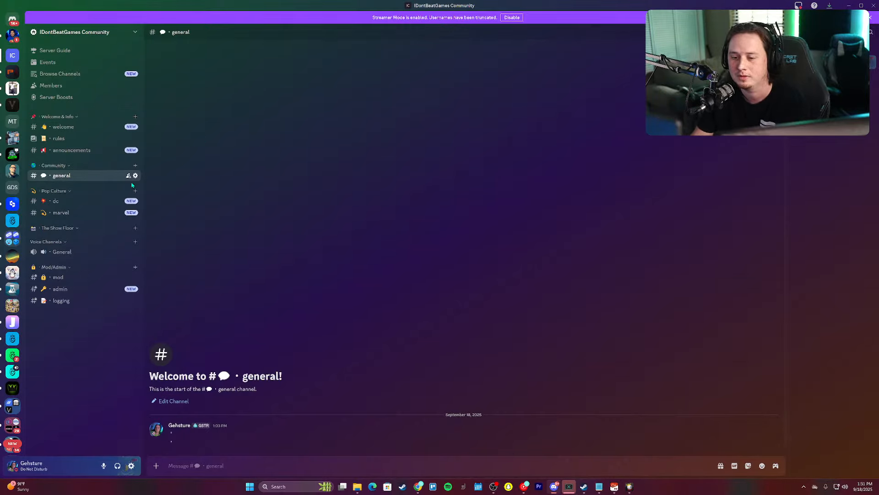
Step: Create a books text channel in The Show Floor category, prefixed with the open book emoji and a dot separator
left_click(135, 227)
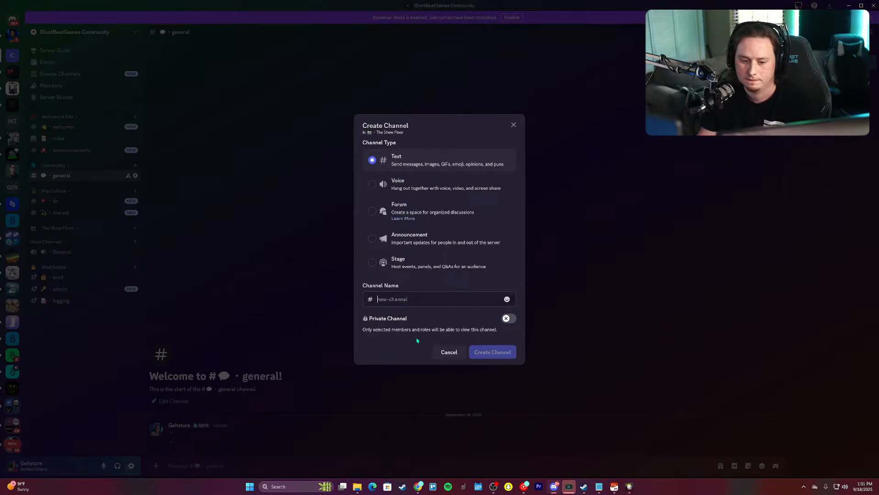
key("super+period")
type("book")
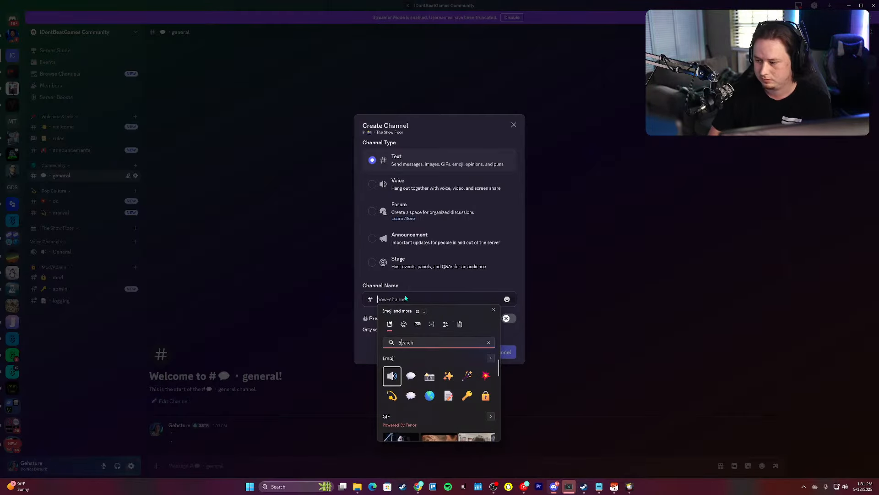
key("Right")
key("Right")
key("Return")
type("books")
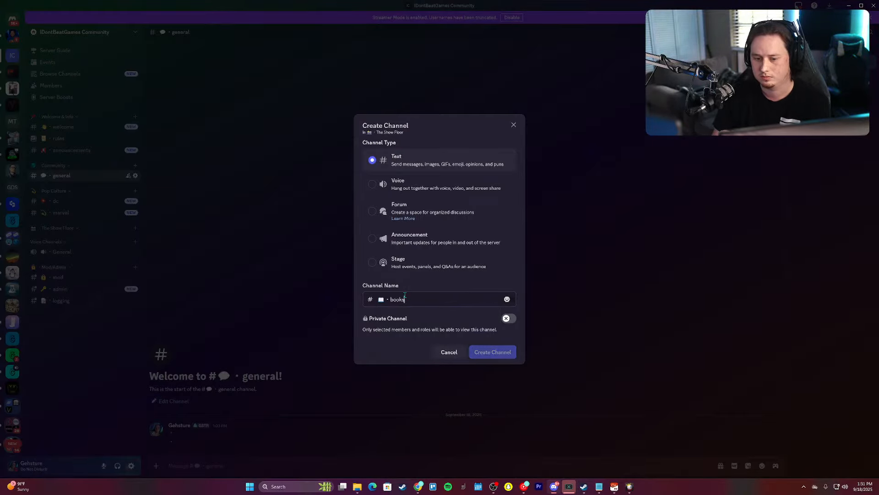
key("Return")
Step: Create an artwork text channel in The Show Floor category, prefixed with the artist palette emoji and a dot separator
left_click(135, 229)
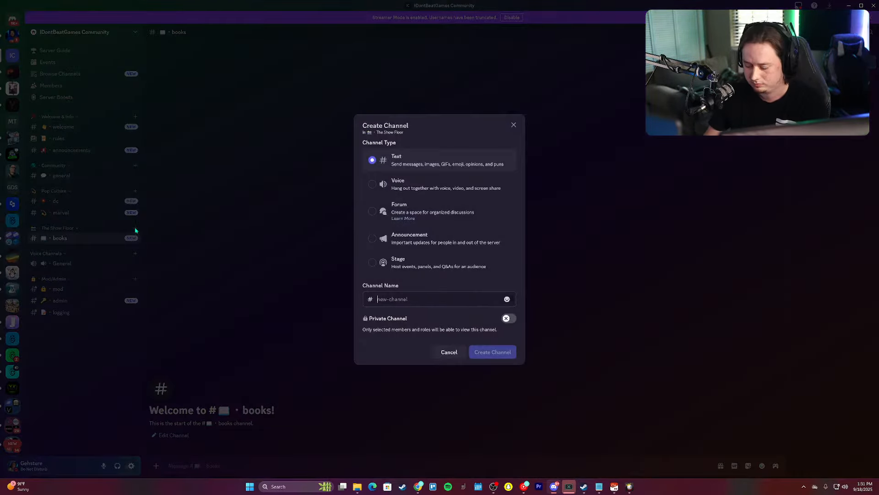
key("super+period")
type("art")
key("Right")
key("Right")
key("Return")
type("art")
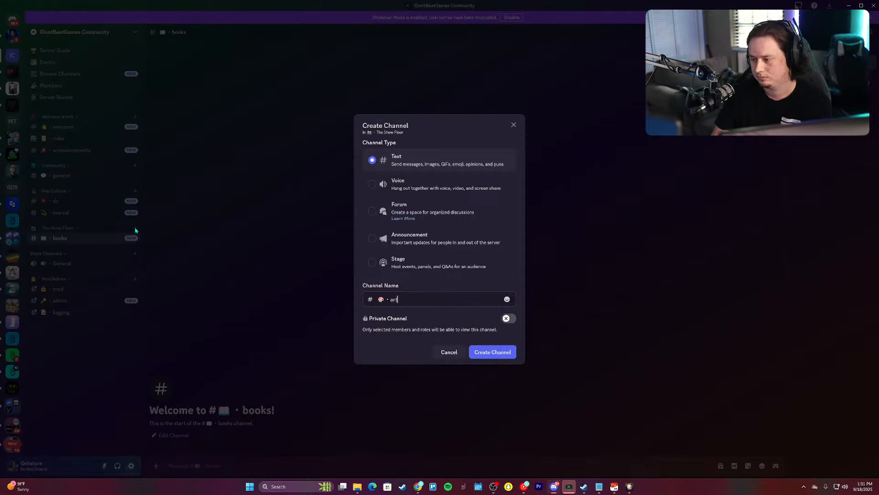
type("work")
key("Return")
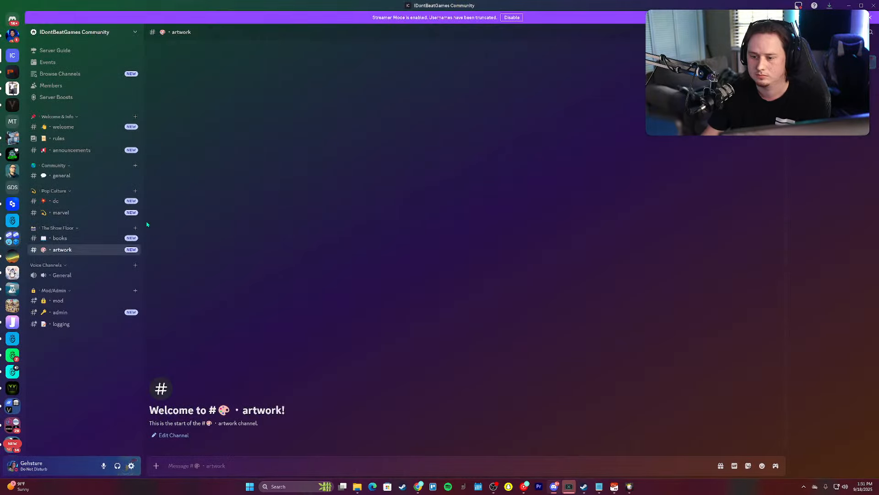
Step: Create a collectibles text channel in The Show Floor category, prefixed with the sparkles emoji and a dot separator
left_click(135, 230)
key("super+period")
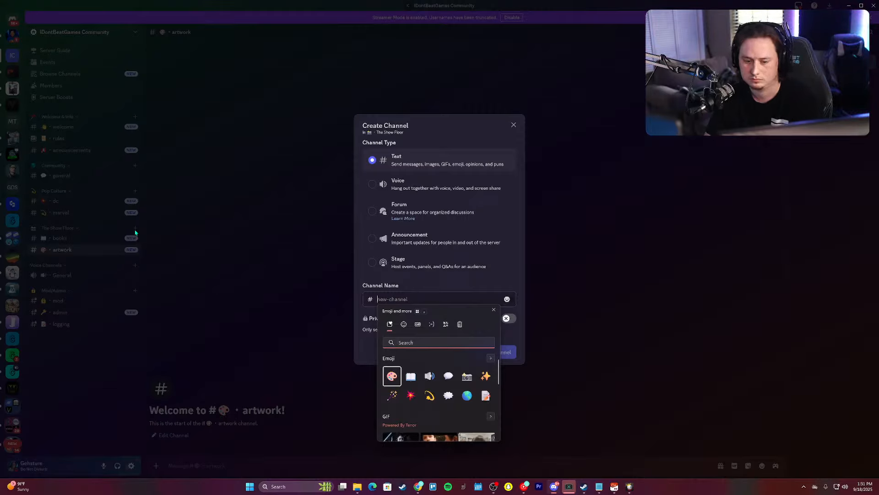
type("star")
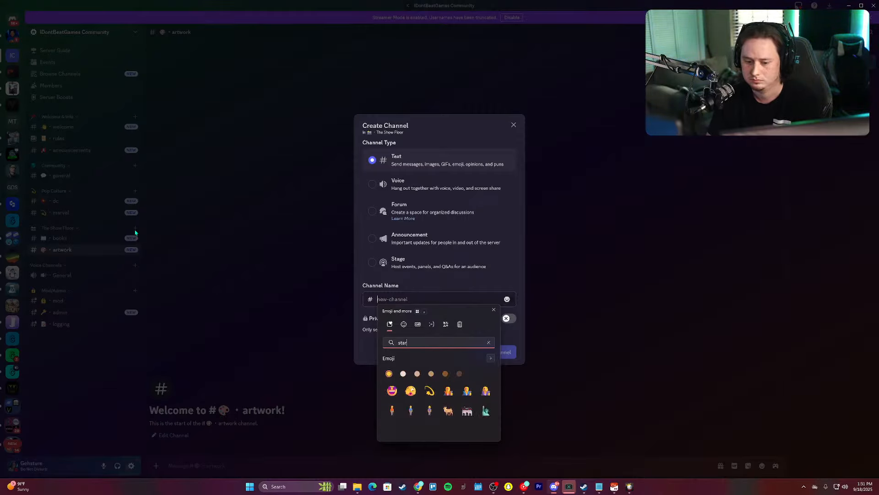
key("Right")
key("Right")
key("Down")
key("Right")
key("Return")
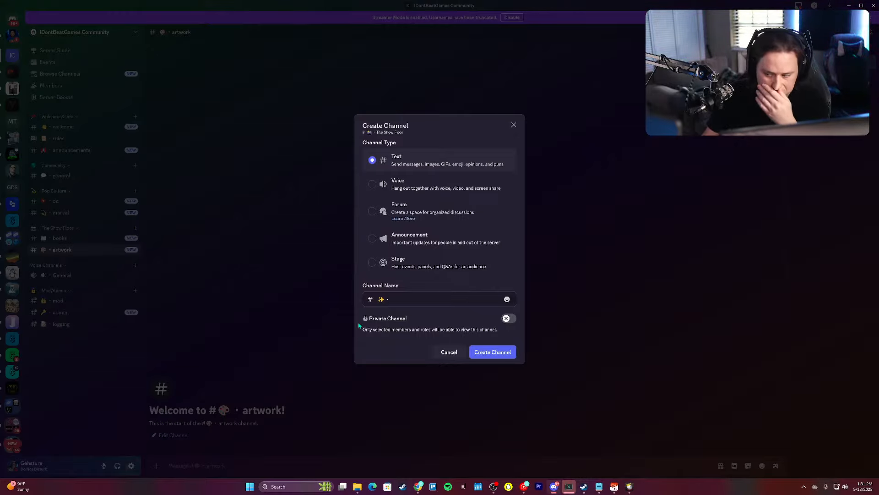
type("collec")
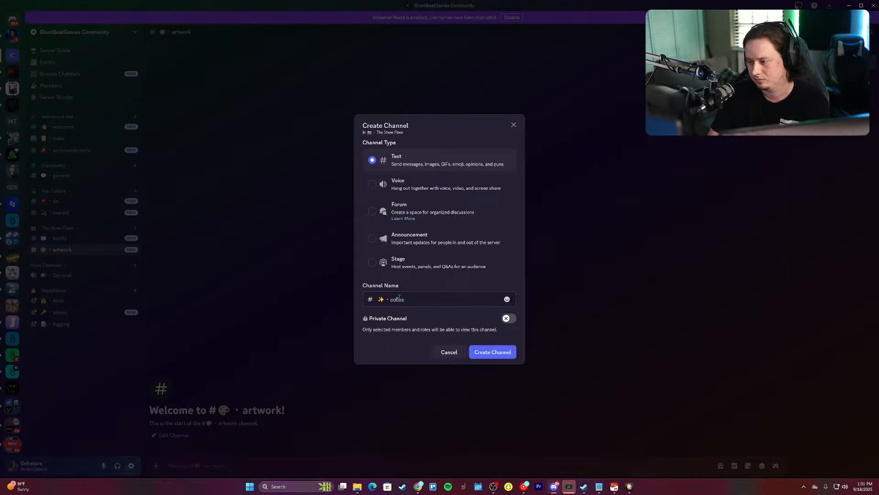
type("tibles")
key("Return")
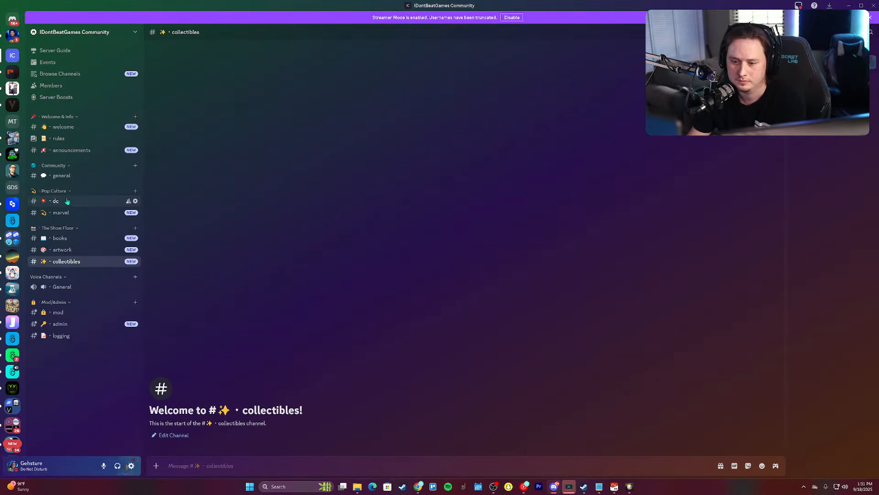
left_click(57, 202)
left_click(61, 175)
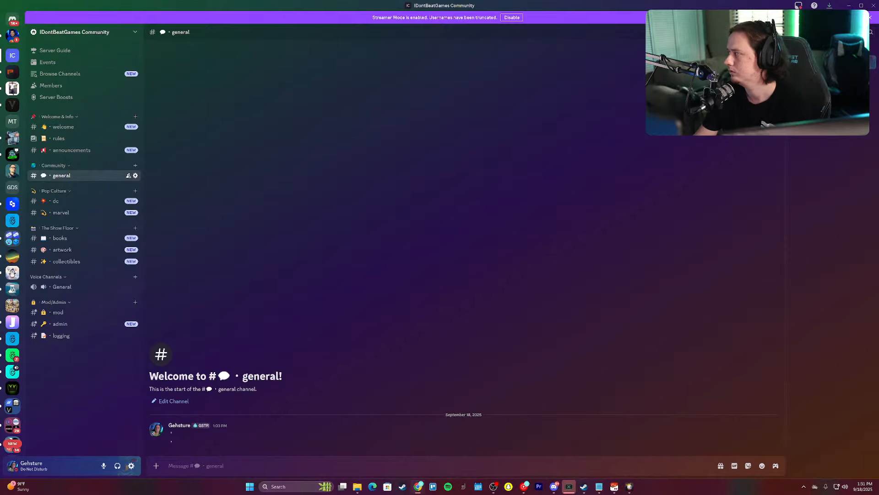
right_click(79, 166)
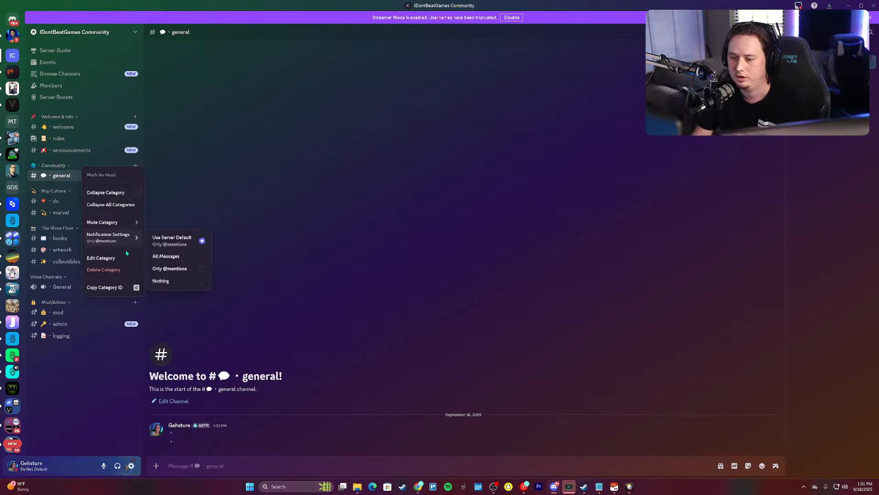
left_click(103, 257)
key("Escape")
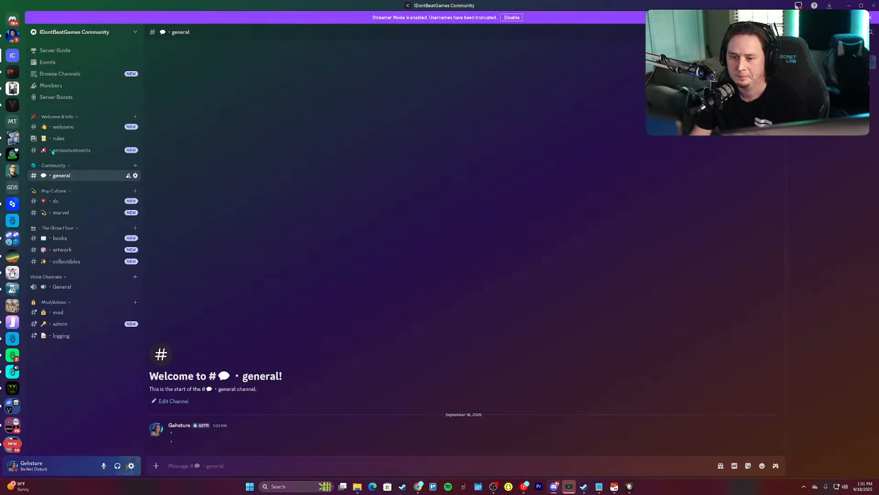
Step: Create an Alerts category prefixed with the siren emoji and a dot separator, and move it directly above Community
right_click(51, 158)
left_click(80, 197)
key("super+period")
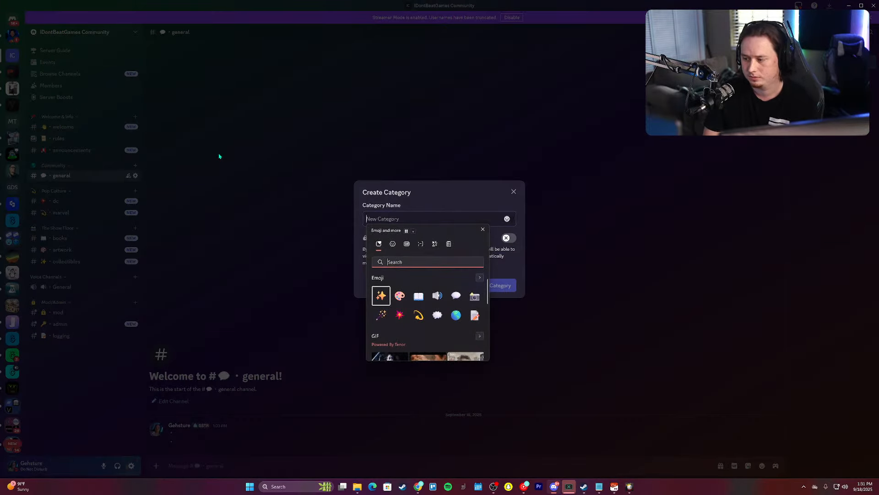
type("siren")
key("Return")
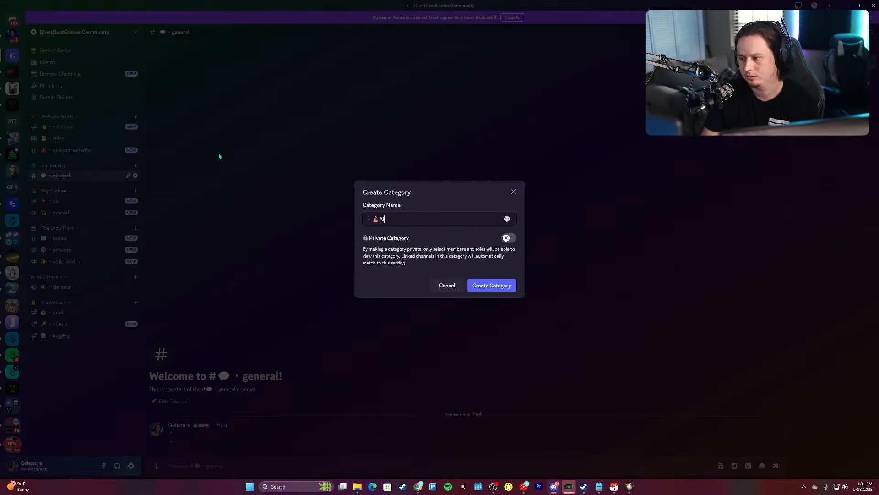
type("AS")
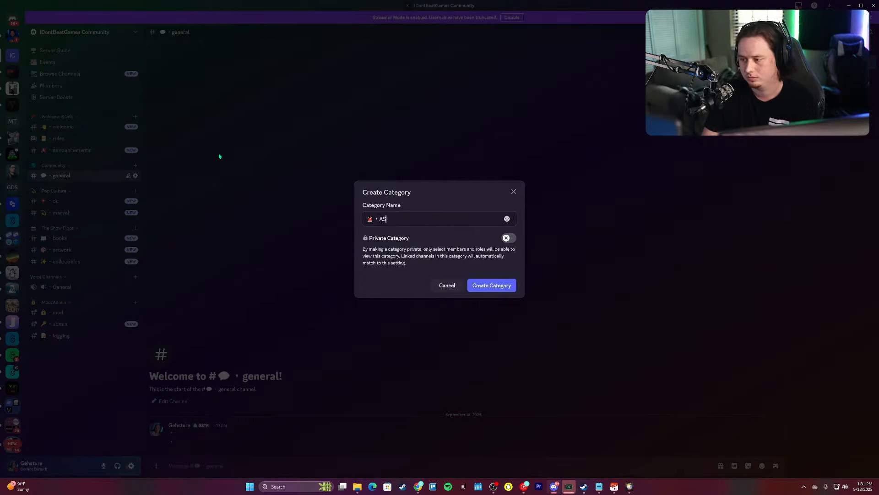
type("erts")
key("Return")
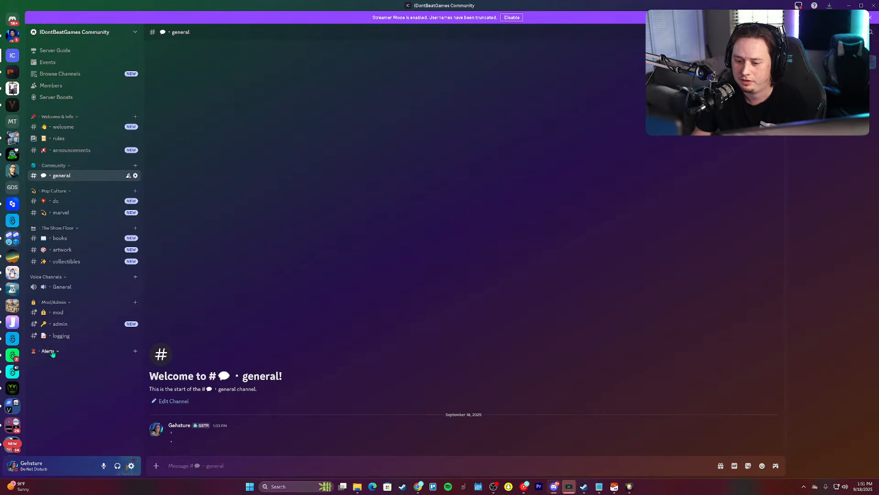
left_click_drag(46, 351, 86, 156)
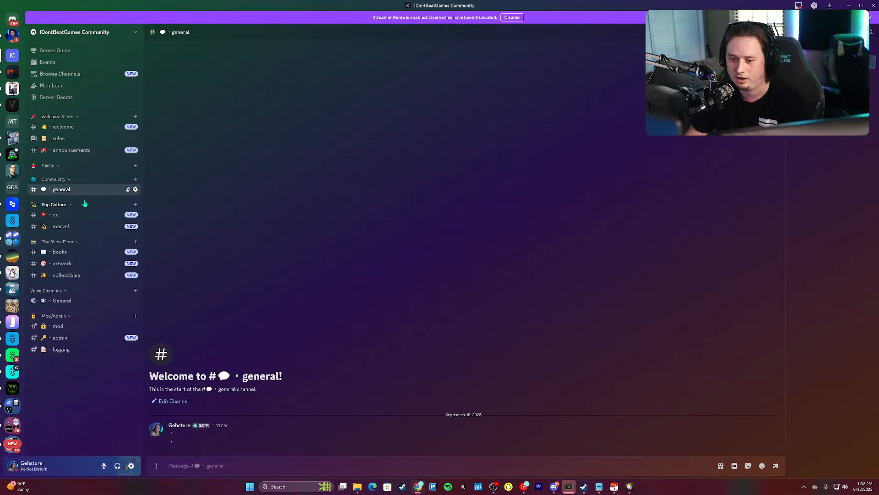
Step: Open the dc channel's settings, select the dot separator in its name, and close the settings
left_click(135, 214)
left_click_drag(387, 66, 371, 66)
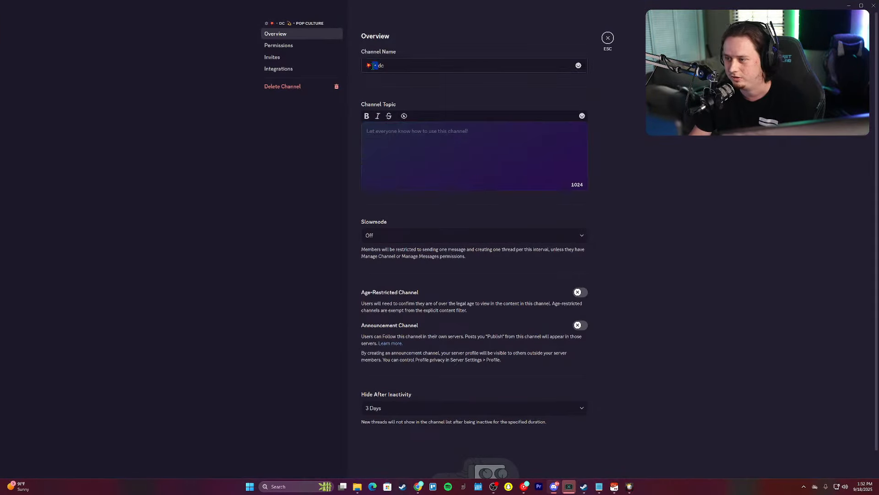
key("Escape")
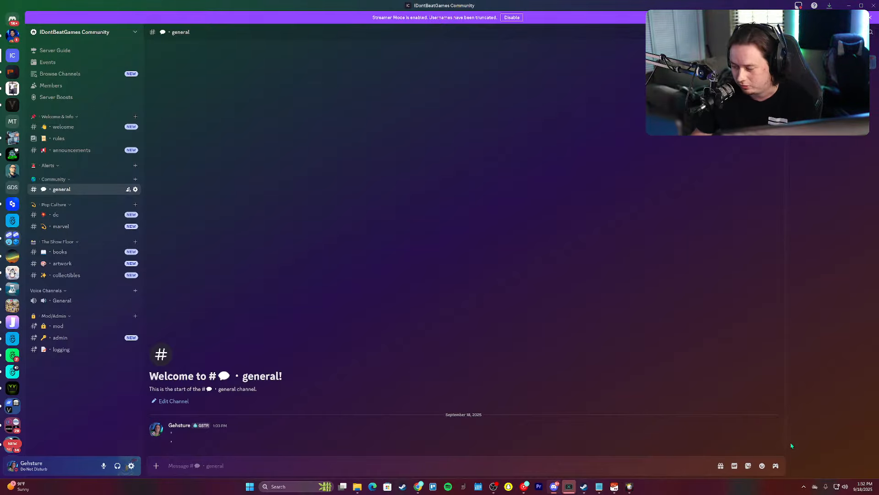
Step: Delete the dot messages from the general channel
left_click(772, 436, "shift")
left_click(773, 431, "shift")
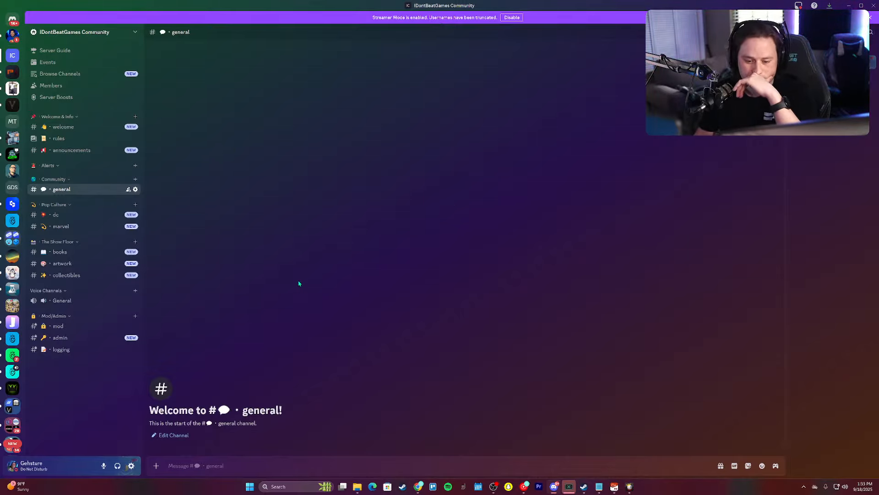
Step: Create a verified-news text channel in the Alerts category, prefixed with the newspaper emoji and a dot separator
left_click(135, 166)
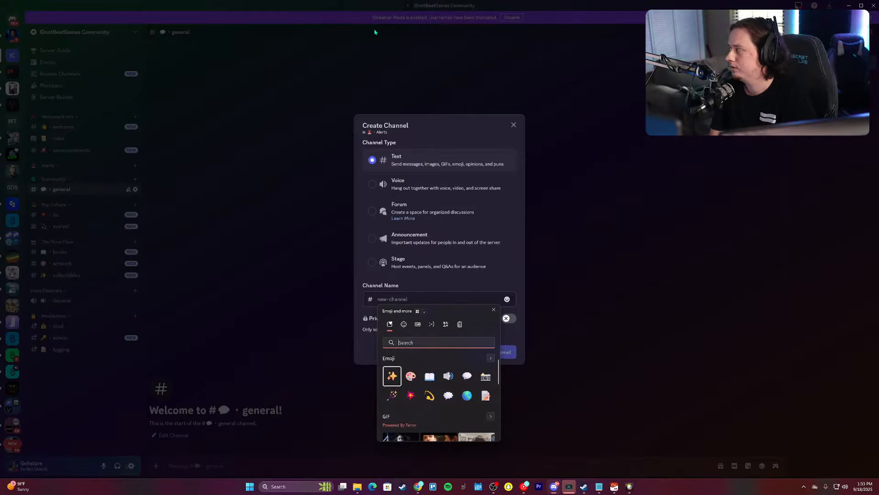
type("news")
key("Return")
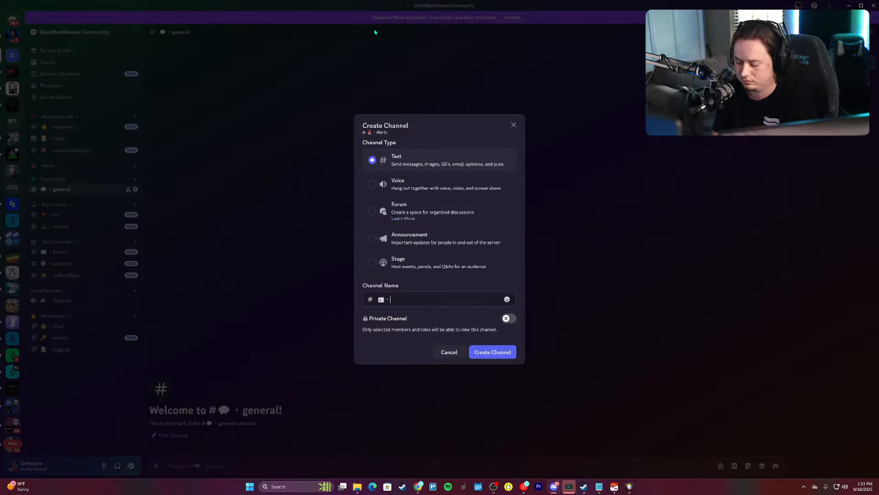
type("・verified-news")
key("Return")
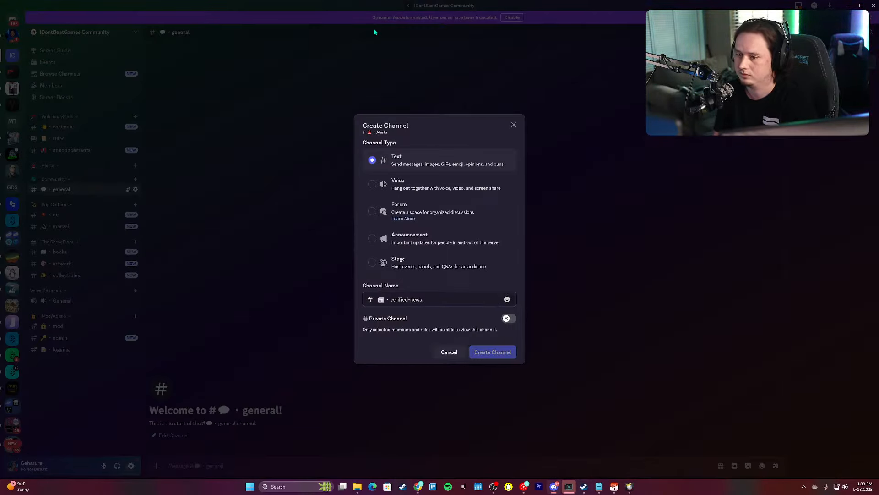
Step: Create a text channel in the Alerts category named "・set-leaks" with a movie camera emoji in front
left_click(134, 166)
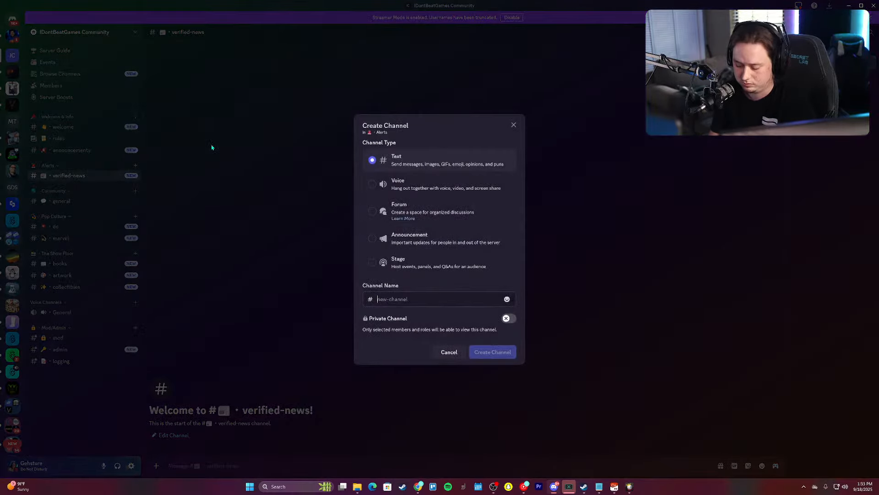
key("super+period")
type("movi")
key("Return")
type("・set-leaks")
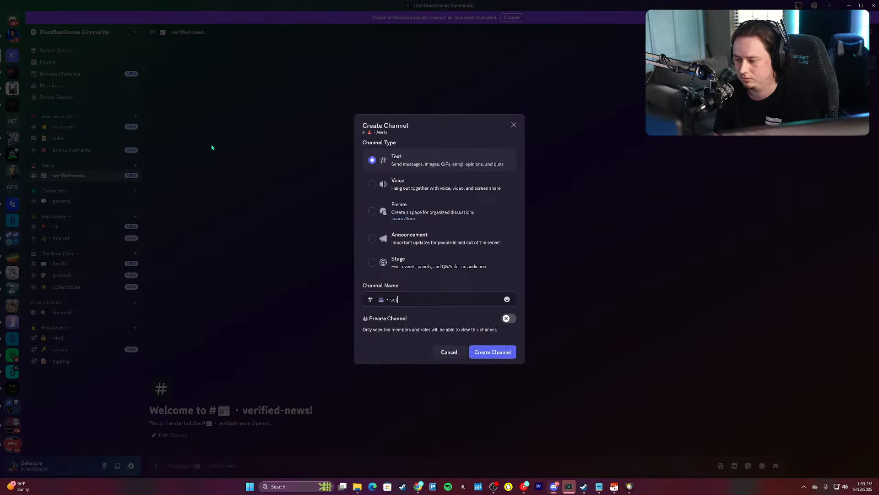
key("Return")
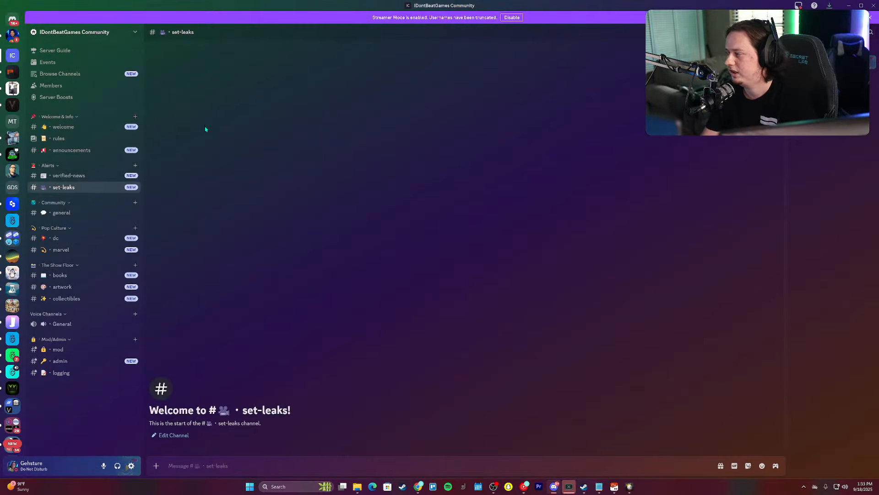
Step: Create a text channel in the Alerts category named "👀・unconfirmed-rumors"
left_click(135, 164)
key("super+period")
type("eyes")
key("Return")
key("Return")
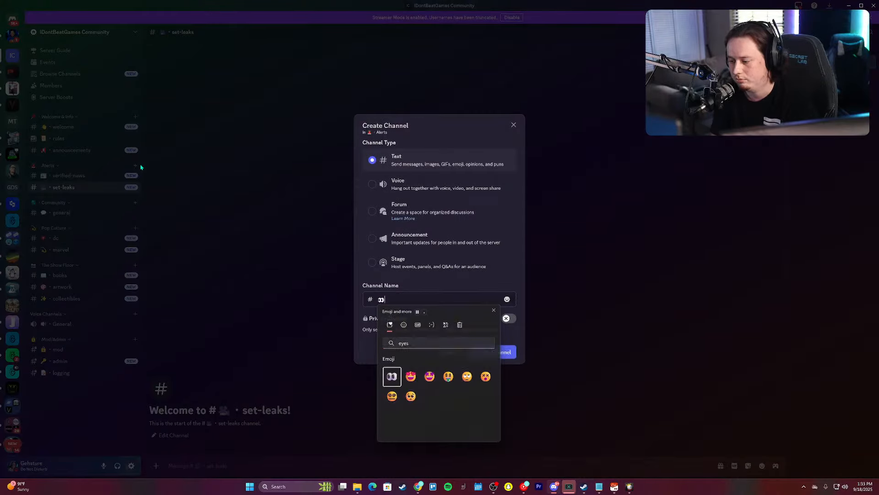
key("Escape")
type("・")
type("uncon")
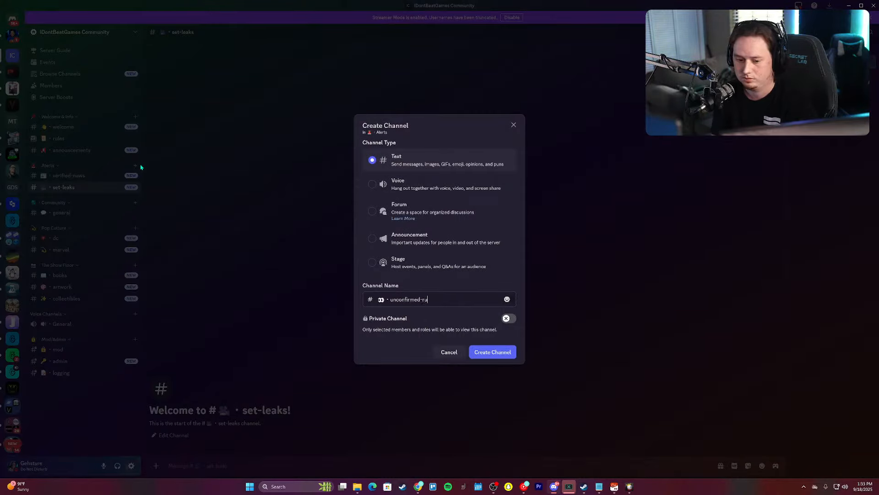
type("s")
key("Return")
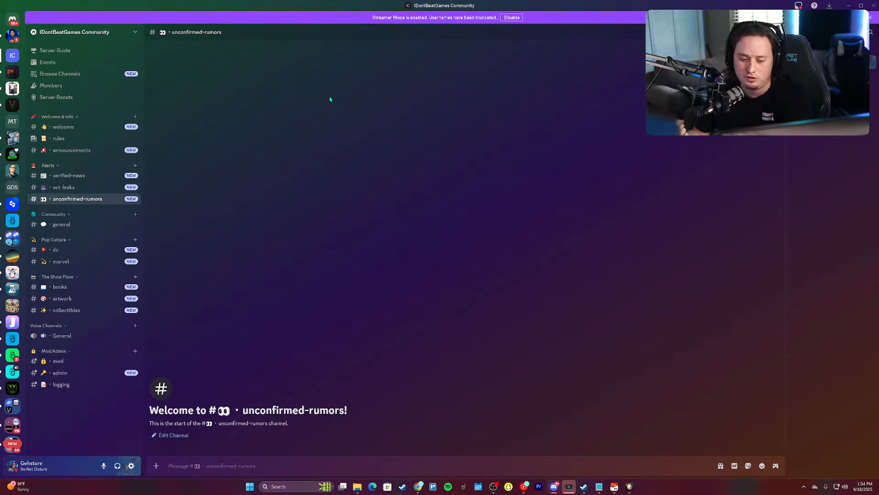
Step: Generate an invite link that never expires for the owner's Discord Shop server and copy it
right_click(16, 357)
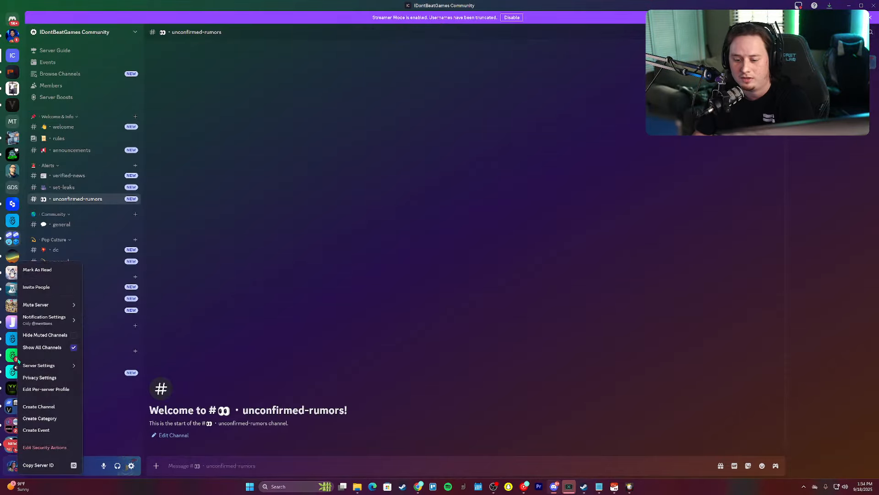
left_click(46, 287)
left_click(441, 303)
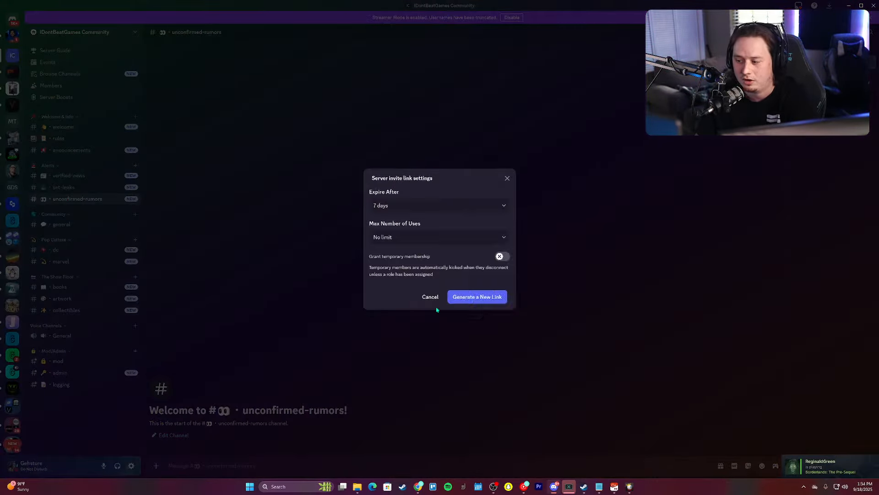
left_click(444, 205)
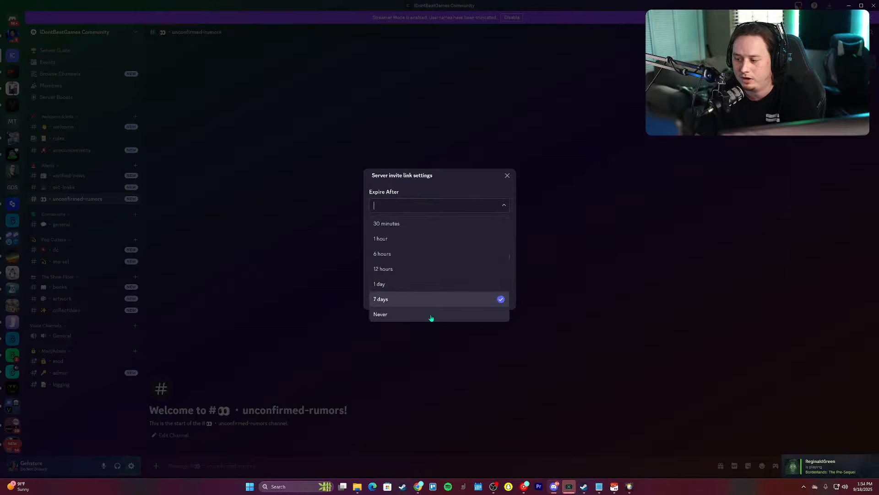
left_click(458, 315)
left_click(482, 299)
left_click(493, 294)
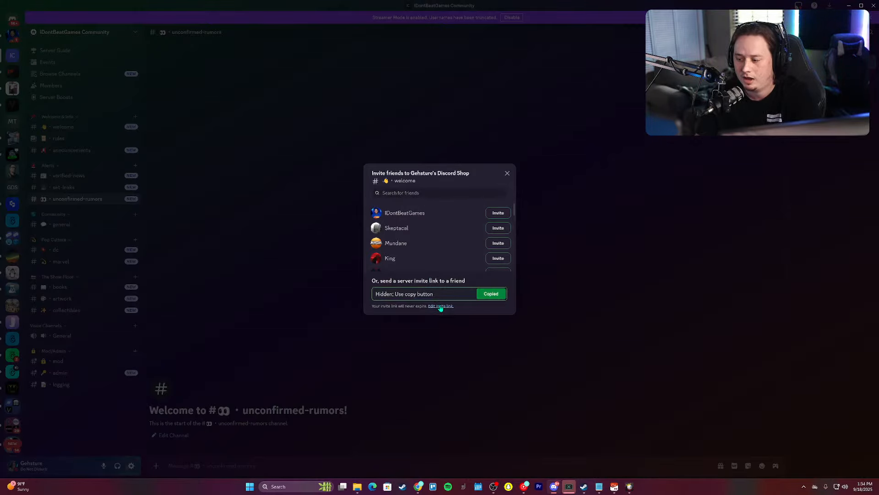
left_click(277, 252)
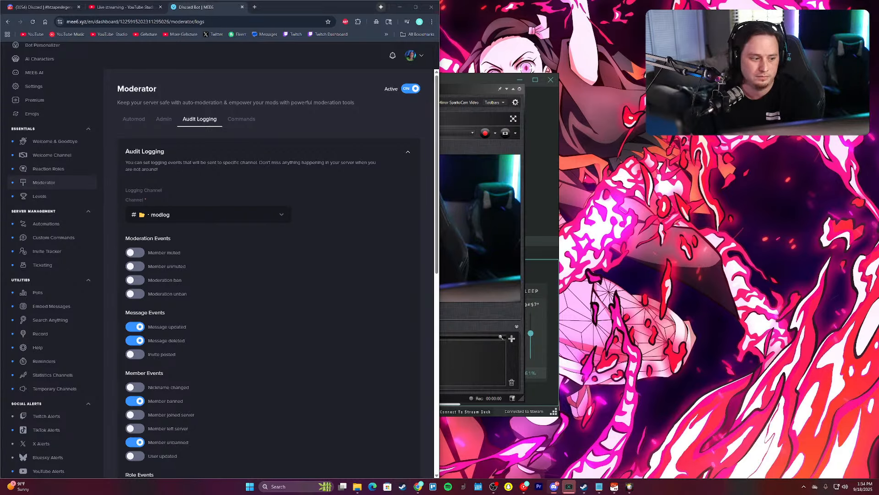
Step: Look through the user settings for activity privacy, registered games, game overlay and Streamer Mode, then return to the server
left_click_drag(430, 62, 426, 1)
left_click(131, 465)
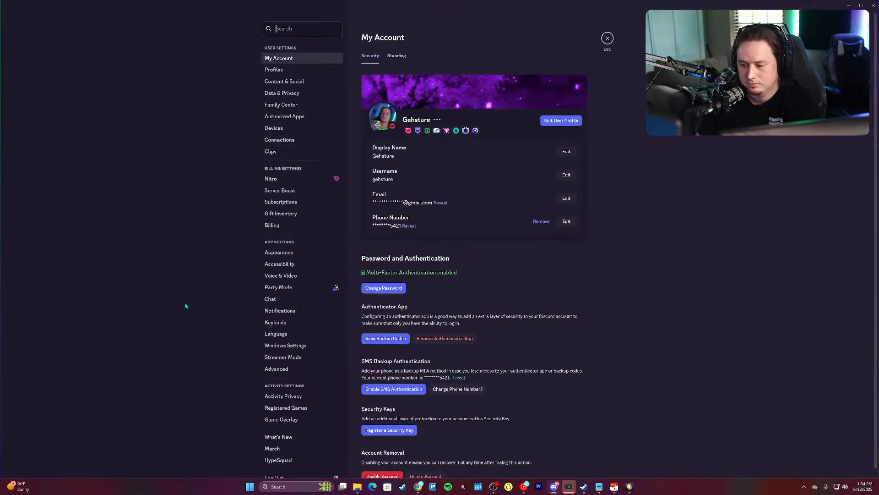
scroll(290, 314, "down", 2)
left_click(290, 362)
left_click(293, 373)
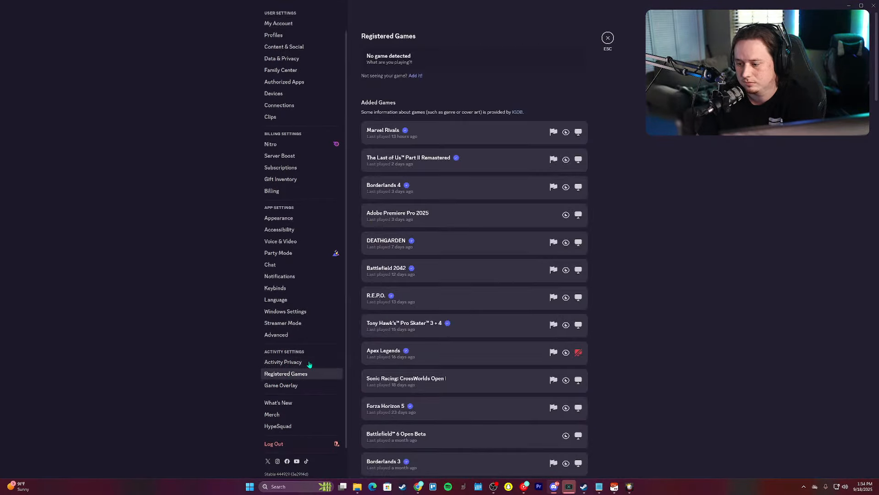
left_click(285, 387)
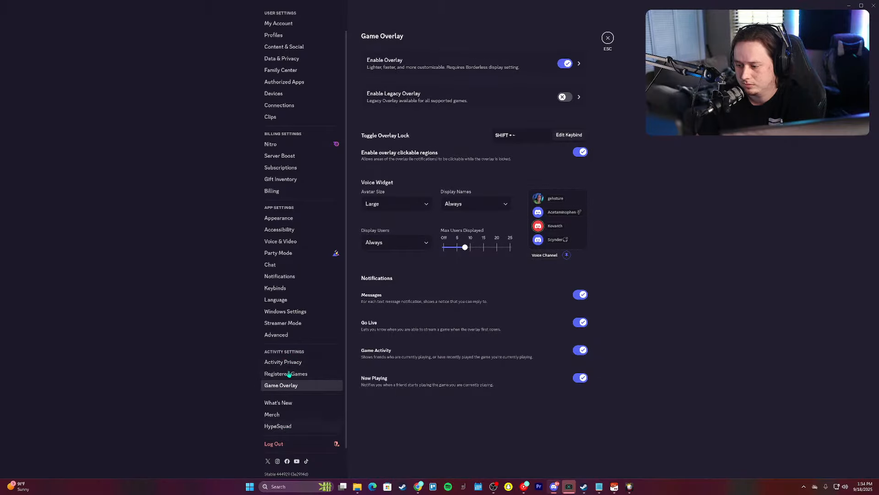
left_click(290, 323)
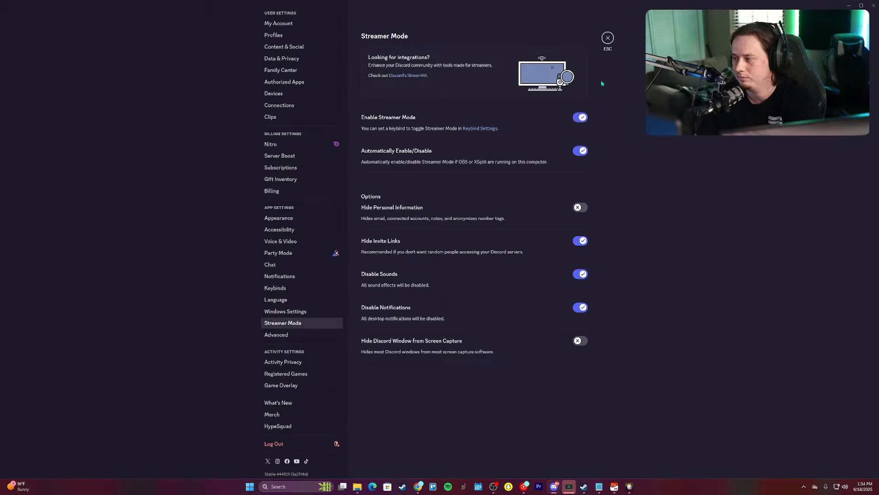
left_click(607, 37)
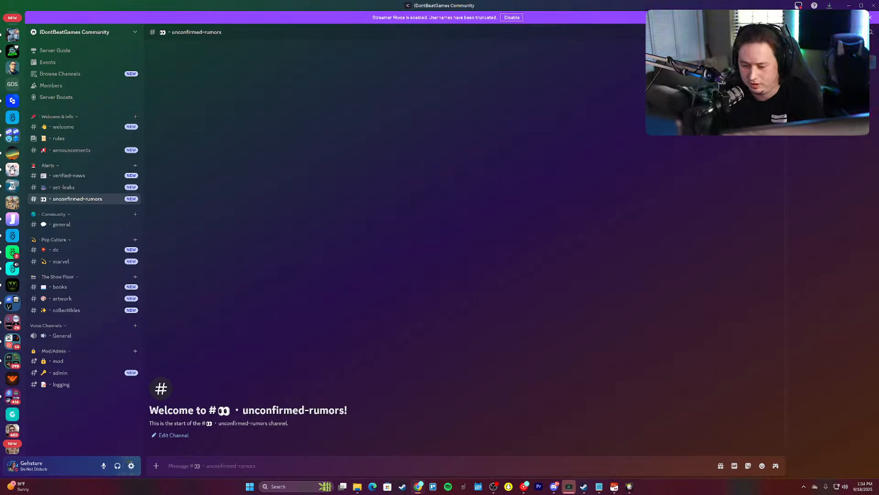
left_click(203, 250)
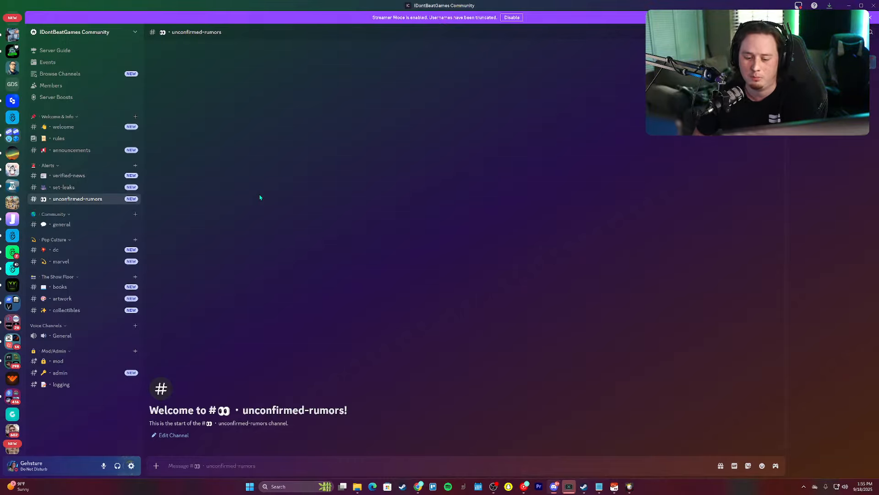
Step: In the server's role settings, give the Owner role the light green color and display its members separately from online members
left_click(73, 32)
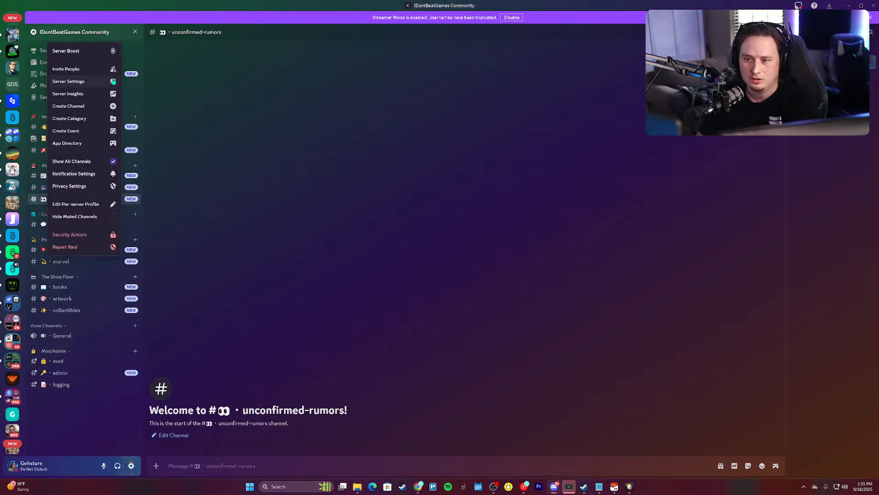
left_click(74, 93)
left_click(293, 158)
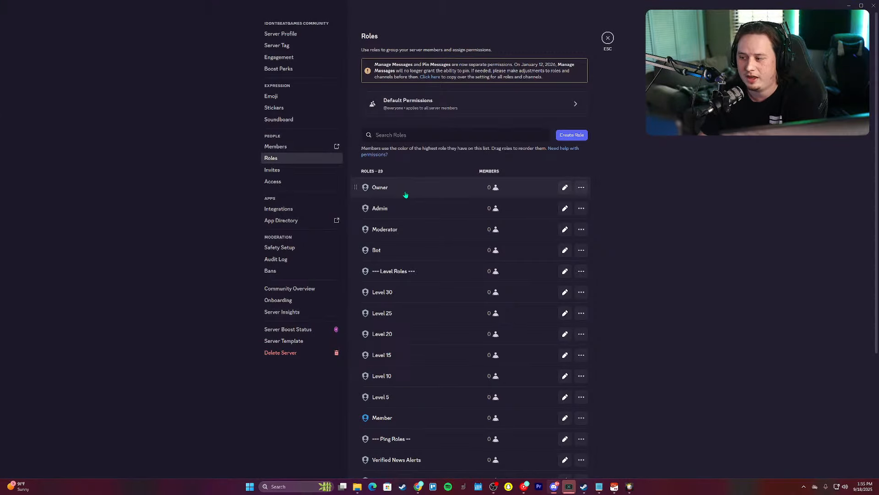
left_click(403, 191)
left_click(502, 201)
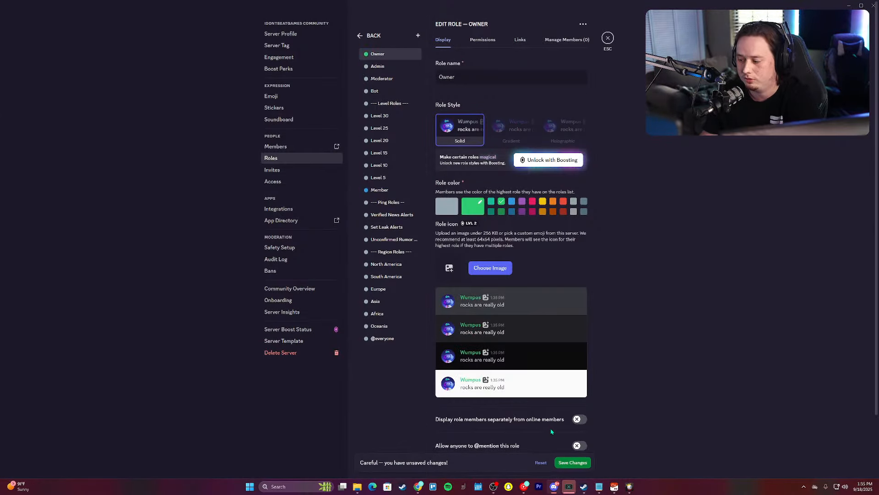
left_click(580, 419)
Step: Configure the Admin role with the pink color, separate display of its members and the Administrator permission
left_click(378, 66)
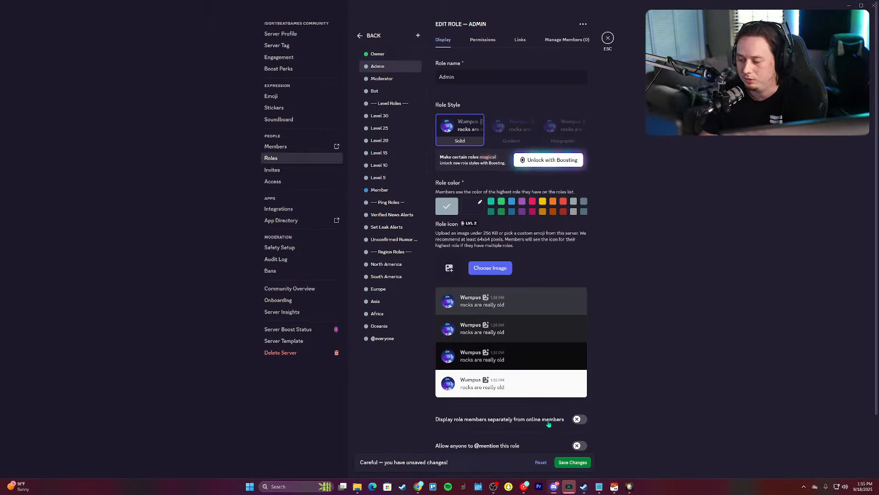
left_click(532, 201)
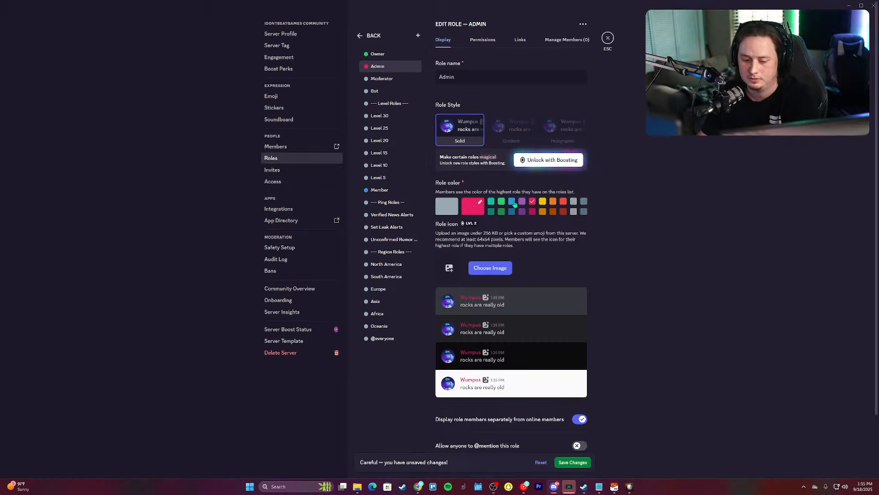
left_click(472, 40)
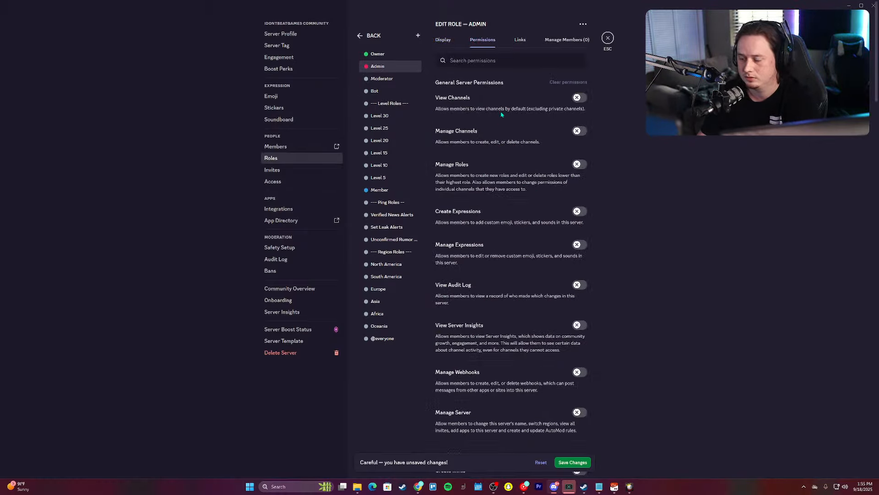
scroll(550, 411, "down", 15)
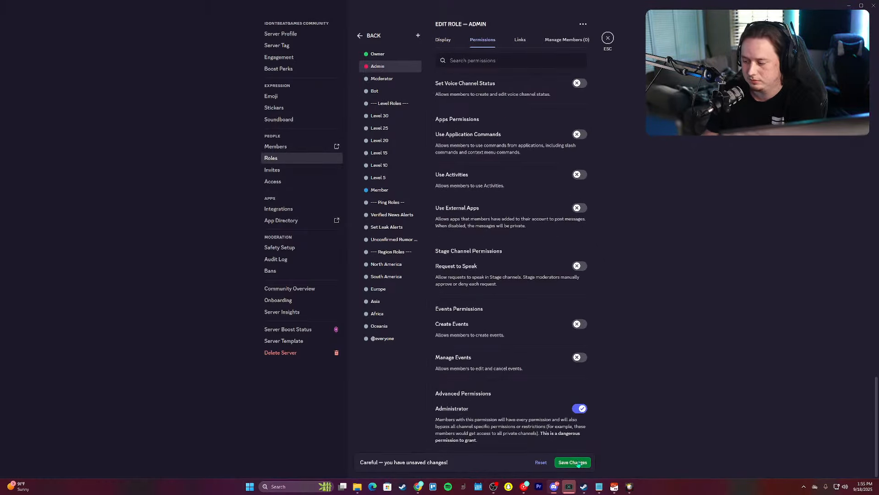
Step: Grant the Moderator role the View Audit Log permission
left_click(389, 79)
scroll(483, 166, "up", 10)
scroll(483, 165, "up", 5)
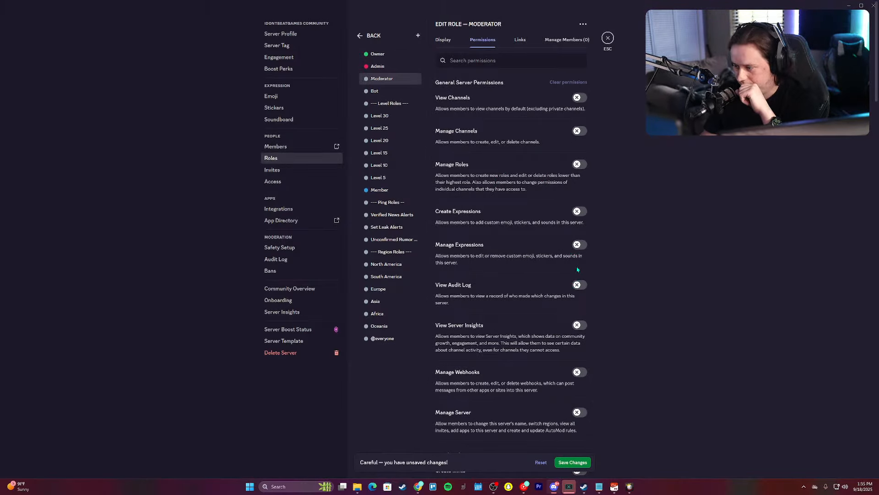
left_click(579, 284)
scroll(559, 329, "down", 2)
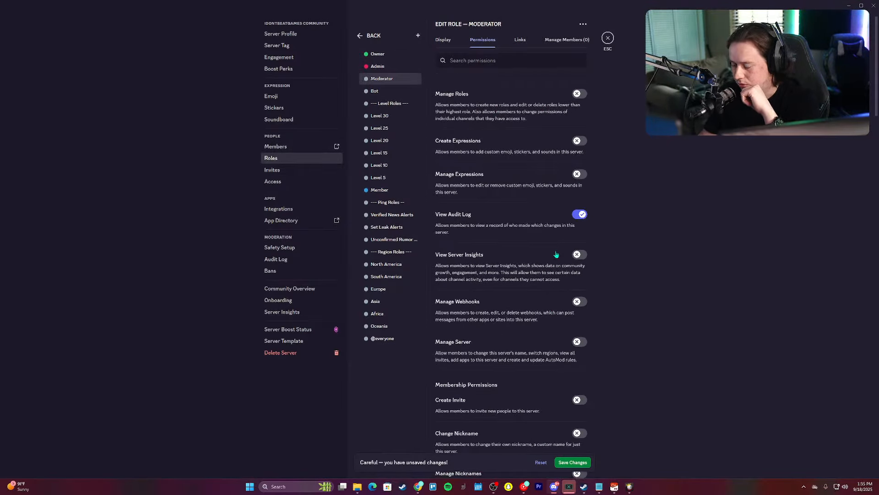
Step: Allow the Moderator role to kick, approve and reject members, ban members and time out members
scroll(559, 320, "down", 2)
scroll(558, 229, "down", 4)
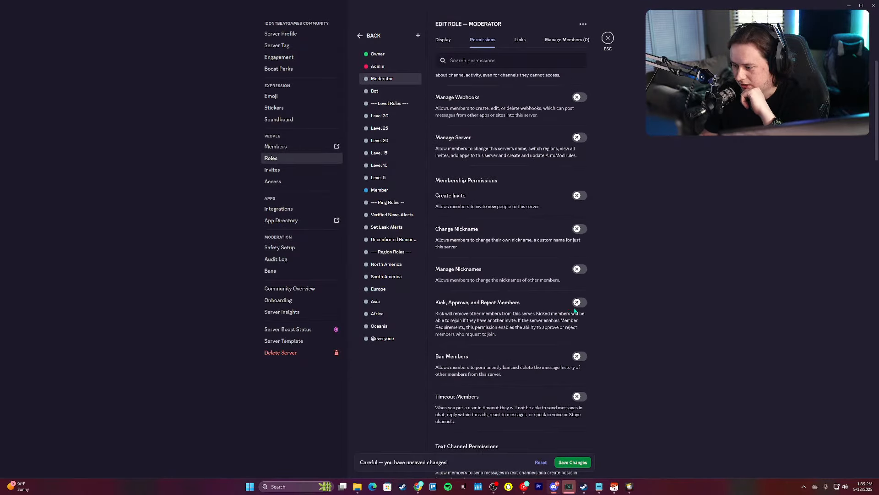
left_click(581, 304)
left_click(580, 357)
scroll(580, 359, "down", 1)
left_click(580, 361)
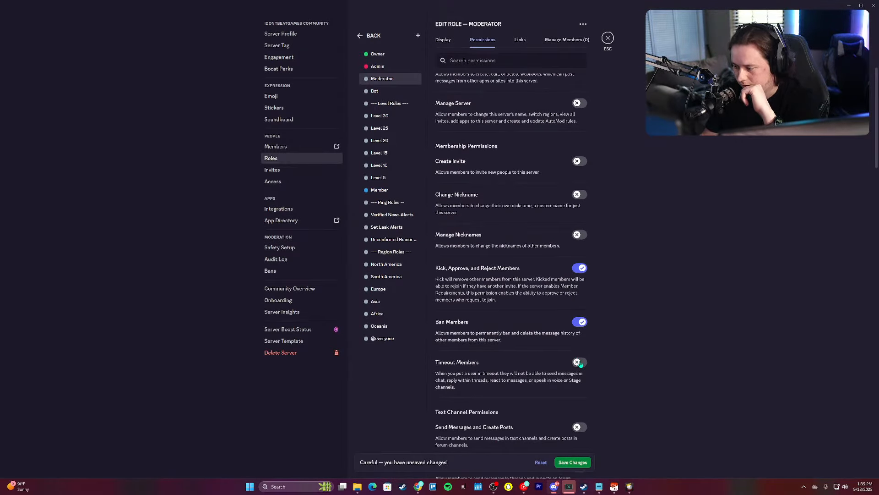
Step: Grant the Moderator role the Manage Messages permission under the text channel permissions
scroll(574, 328, "down", 10)
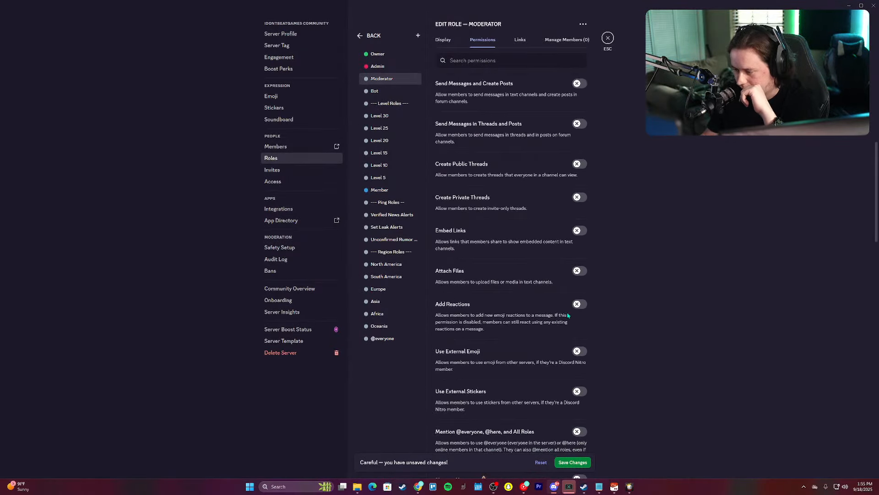
scroll(569, 357, "down", 4)
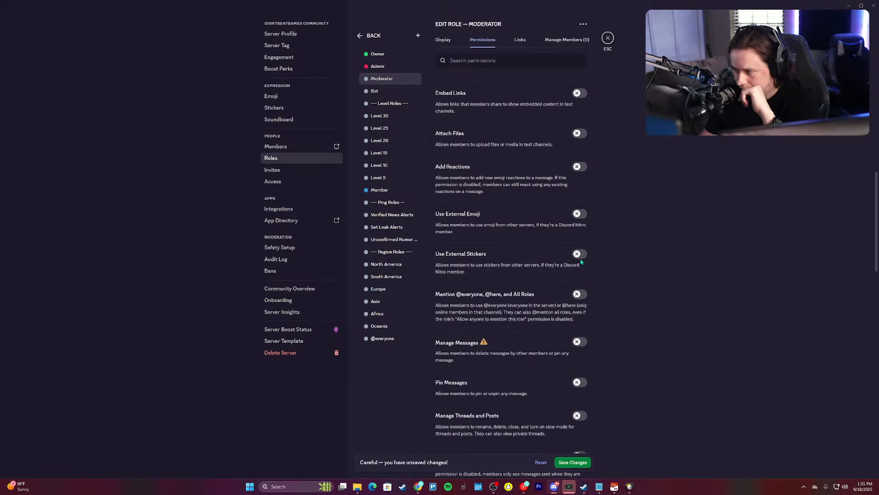
scroll(581, 284, "down", 2)
left_click(579, 275)
scroll(576, 321, "down", 5)
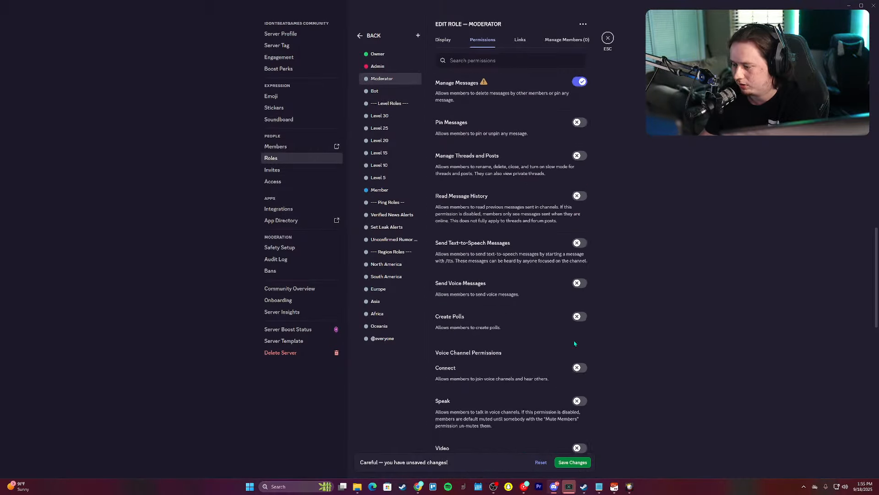
Step: Save the role changes and open the Moderator role's display settings
scroll(575, 343, "down", 10)
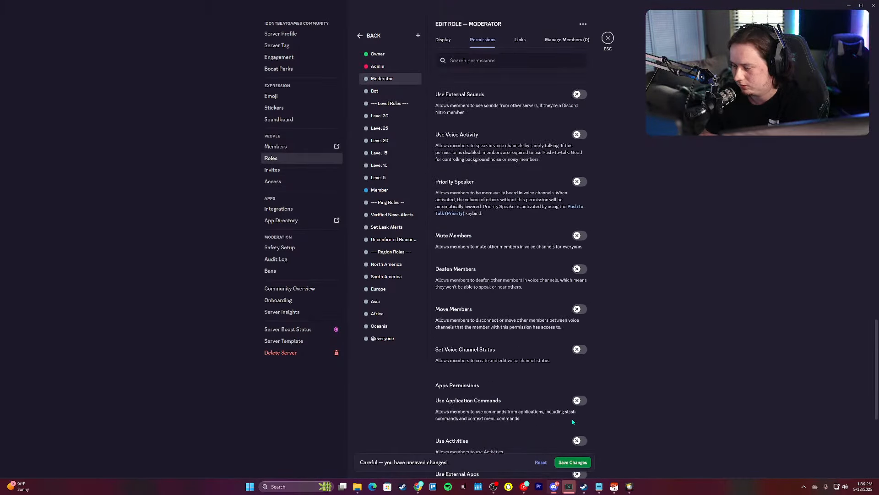
scroll(572, 422, "down", 5)
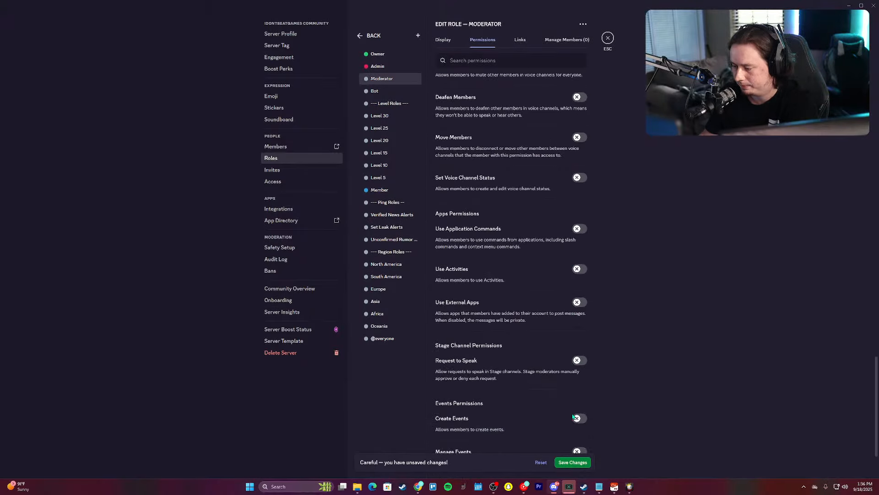
scroll(574, 417, "up", 20)
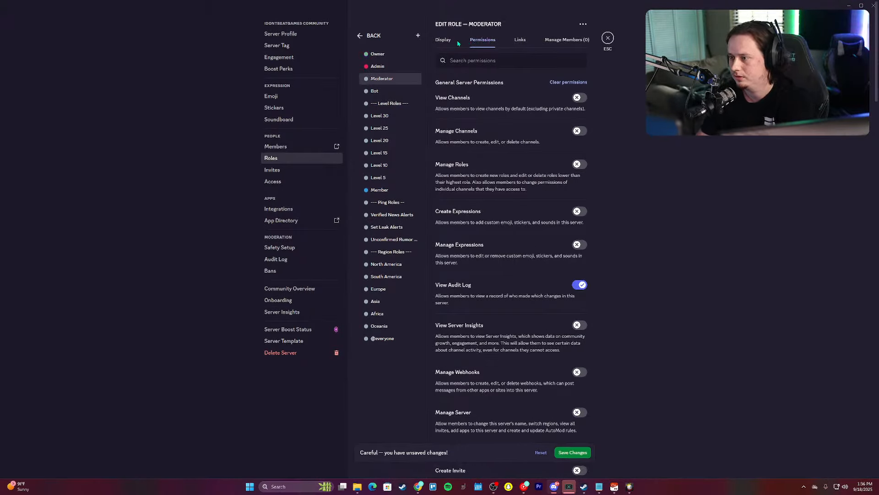
left_click(443, 40)
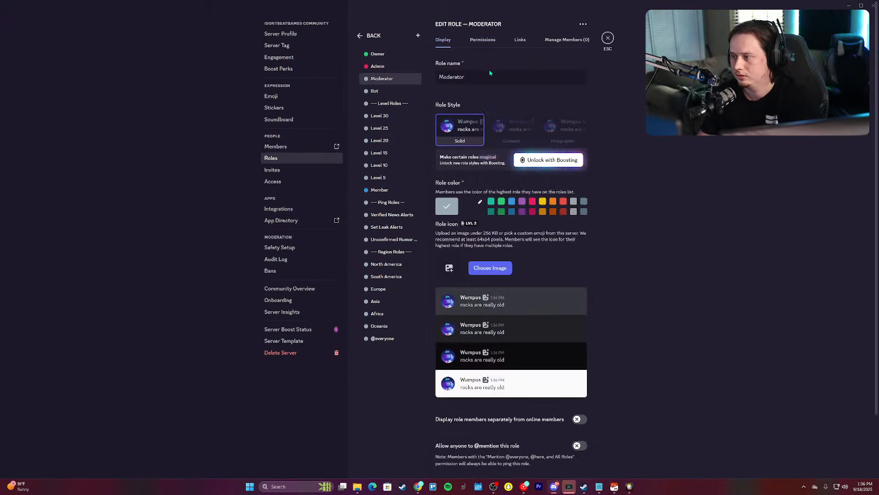
Step: Color the Moderator role purple and display its members separately from online members
left_click(522, 201)
left_click(578, 419)
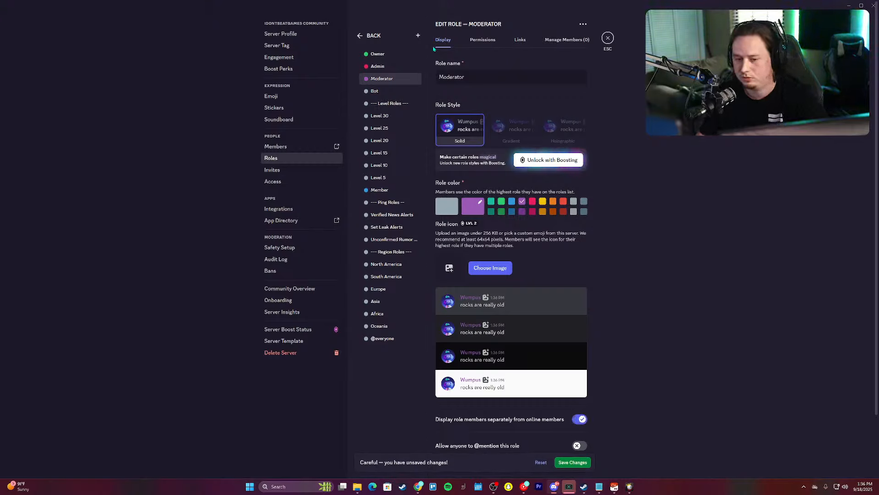
Step: Create a Journalist role, place it directly below Bot in the role list, and display its members separately from online members
left_click(418, 35)
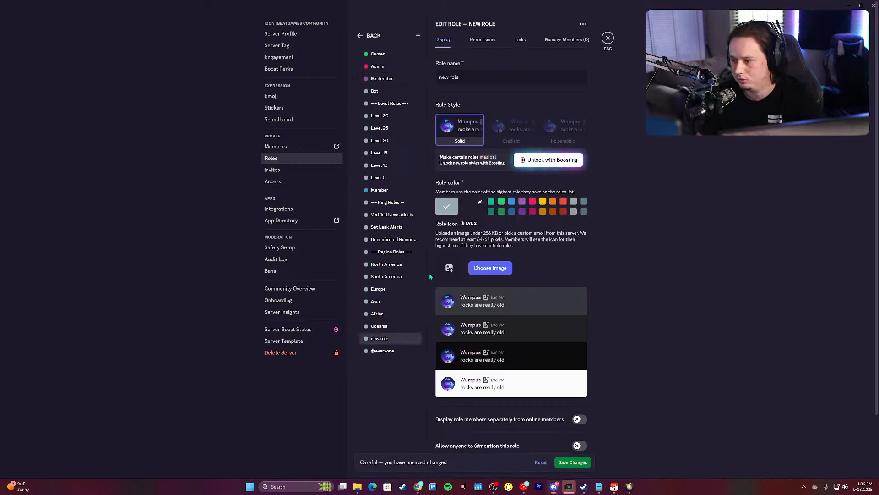
left_click_drag(464, 79, 243, 105)
type("Journ")
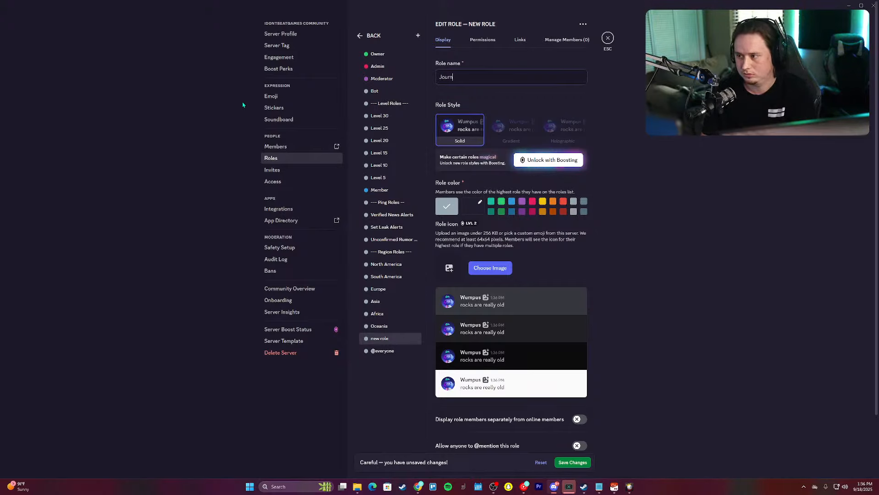
type("alist")
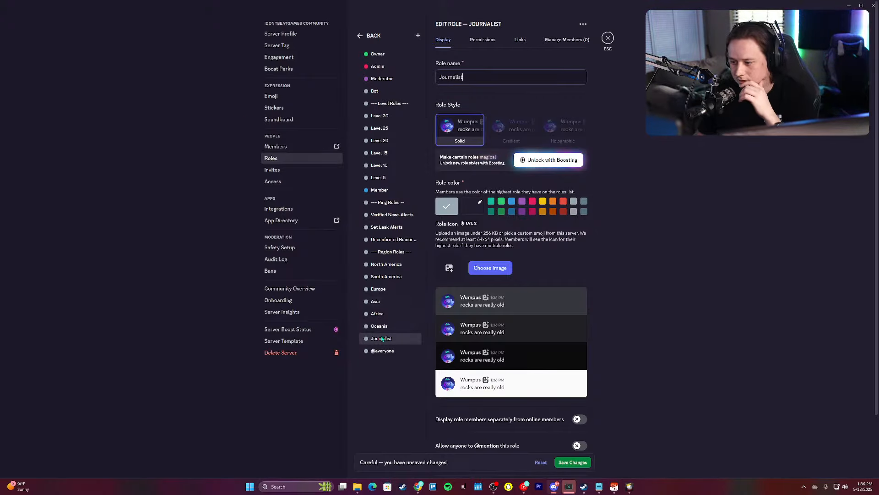
left_click_drag(380, 338, 418, 80)
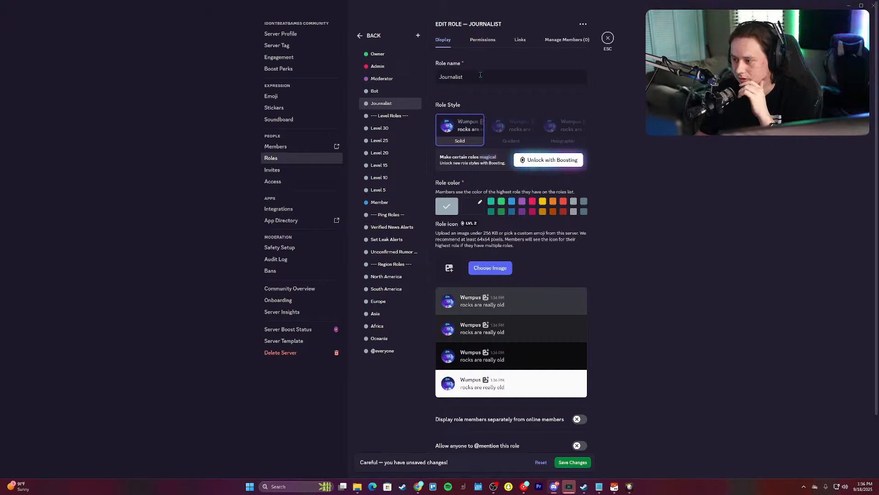
left_click(579, 419)
Step: Color the Bot role yellow, display its members separately from online members, and save the role changes
left_click(390, 93)
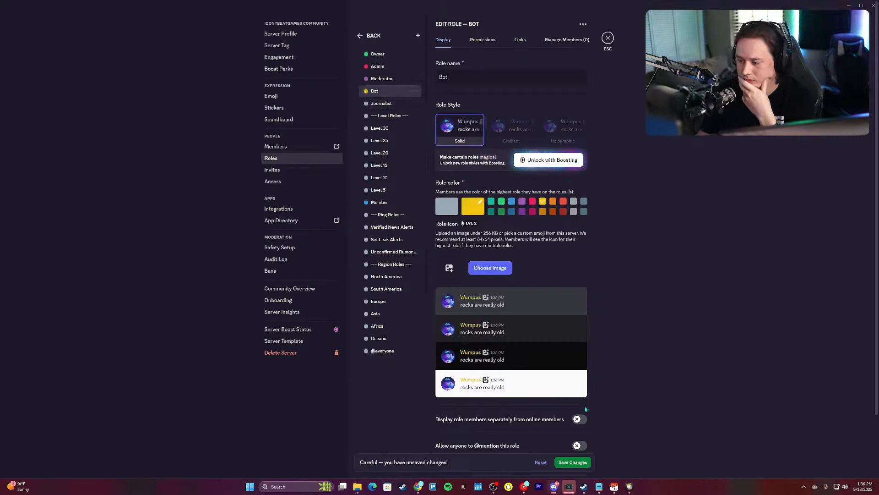
left_click(483, 39)
scroll(507, 248, "down", 15)
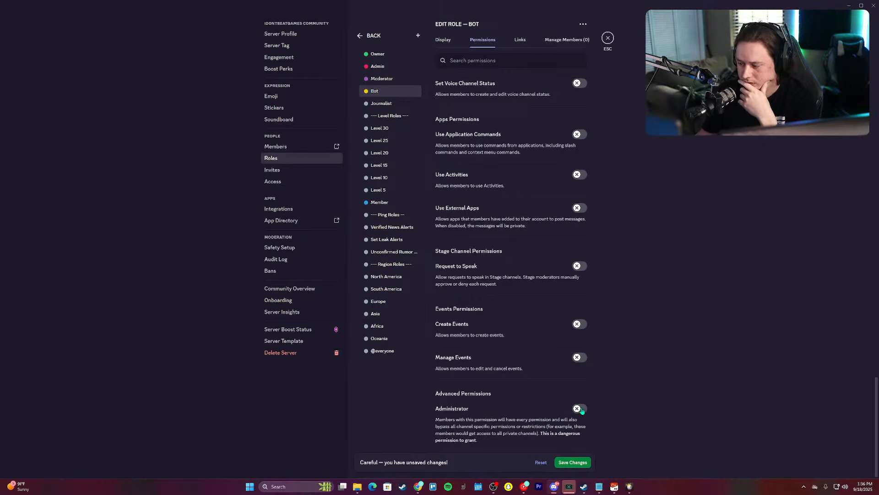
scroll(506, 247, "up", 5)
scroll(507, 247, "up", 18)
left_click(443, 40)
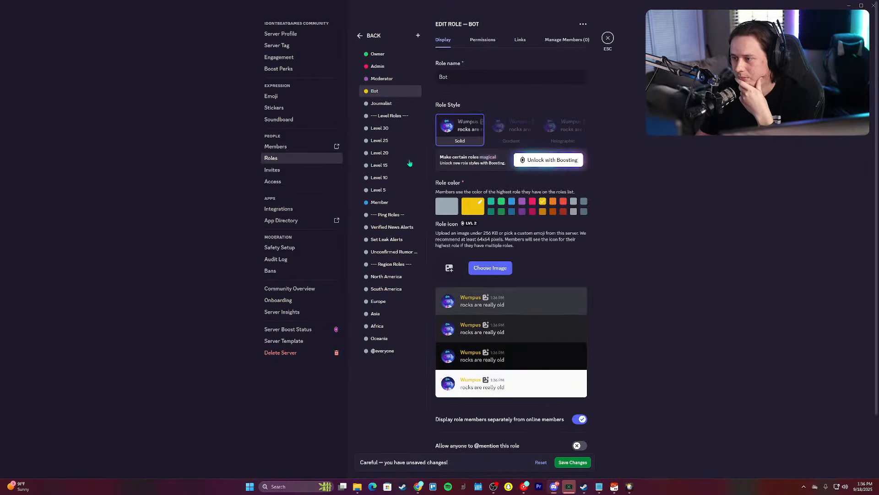
left_click(382, 105)
left_click(572, 462)
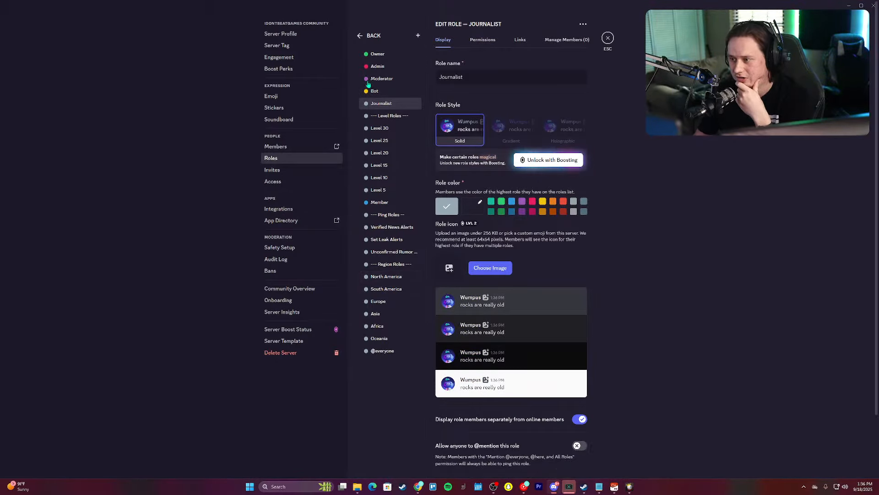
Step: Create a Creator role, place it directly below Journalist in the role list, and give it a custom pinkish-red color
left_click(418, 36)
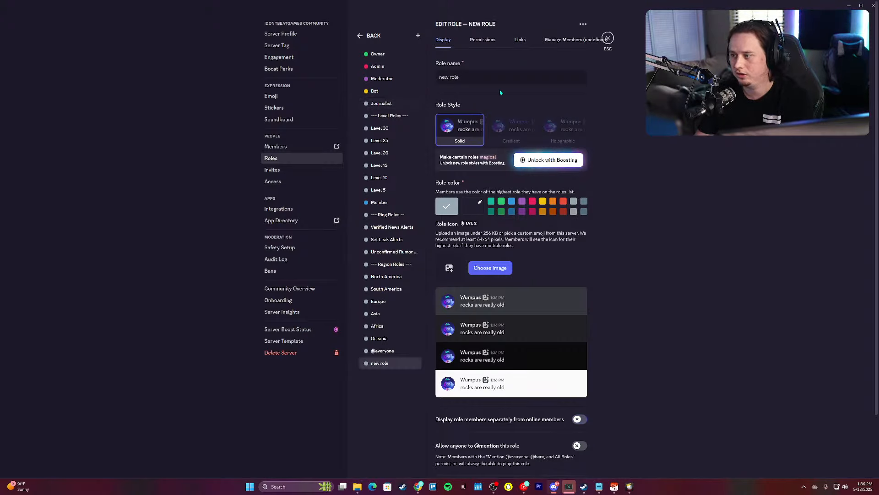
type("Creator")
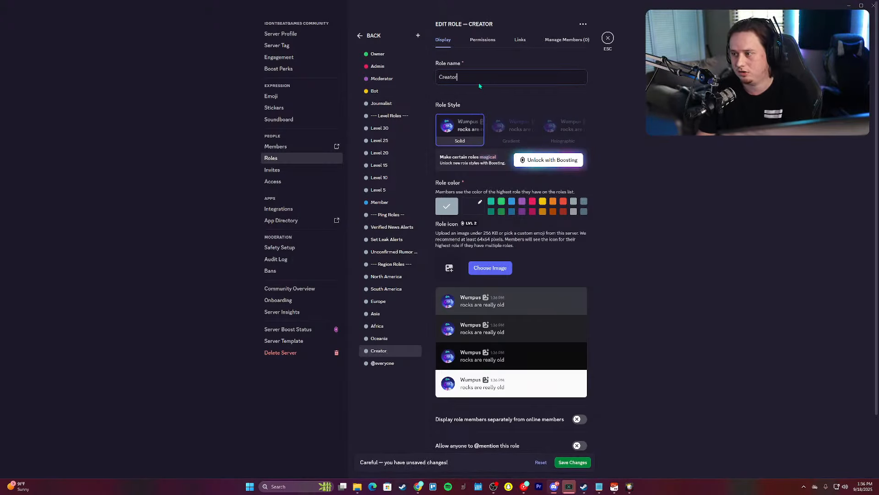
left_click_drag(378, 352, 381, 120)
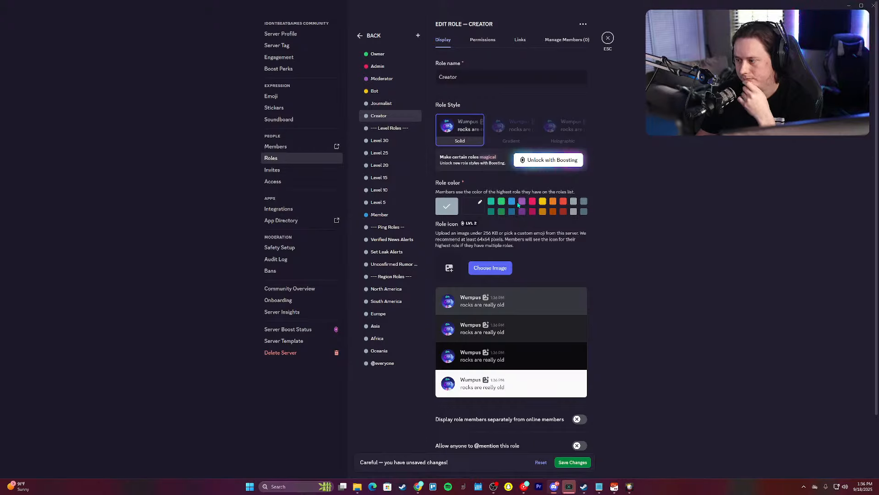
left_click(474, 206)
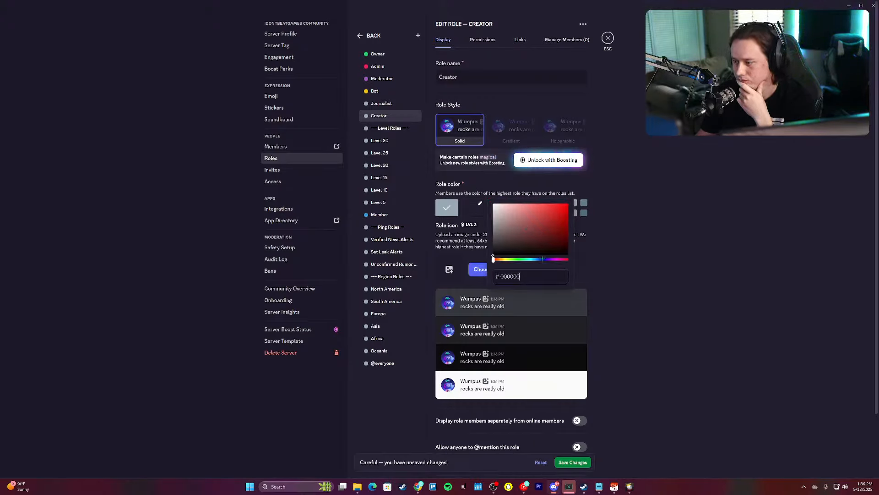
left_click_drag(542, 259, 564, 256)
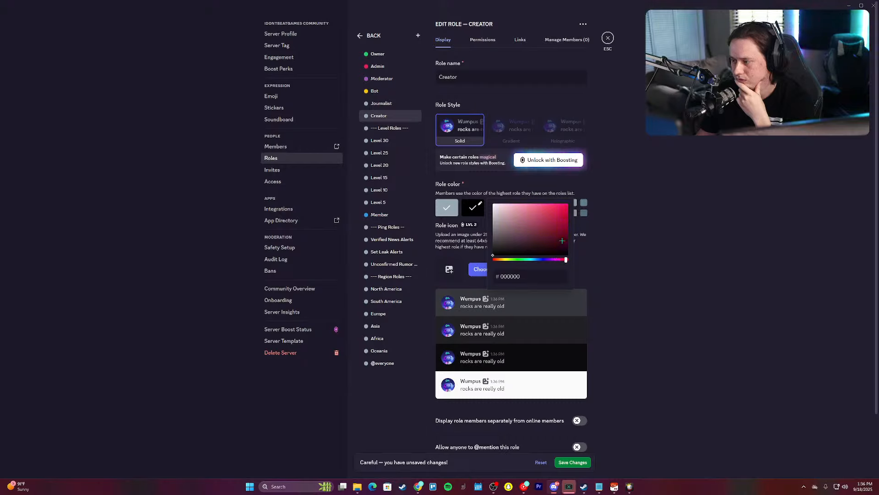
left_click(624, 193)
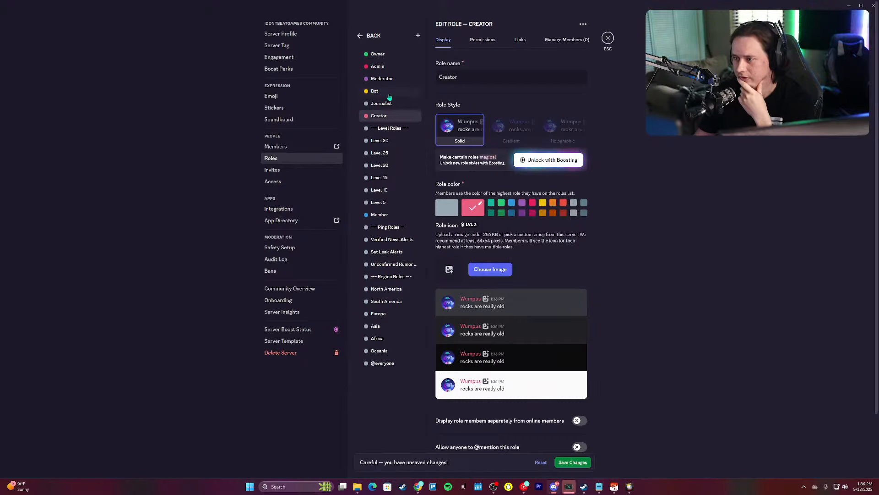
Step: Give the Journalist role a custom orange color
left_click(389, 101)
left_click(473, 207)
left_click_drag(495, 261, 501, 260)
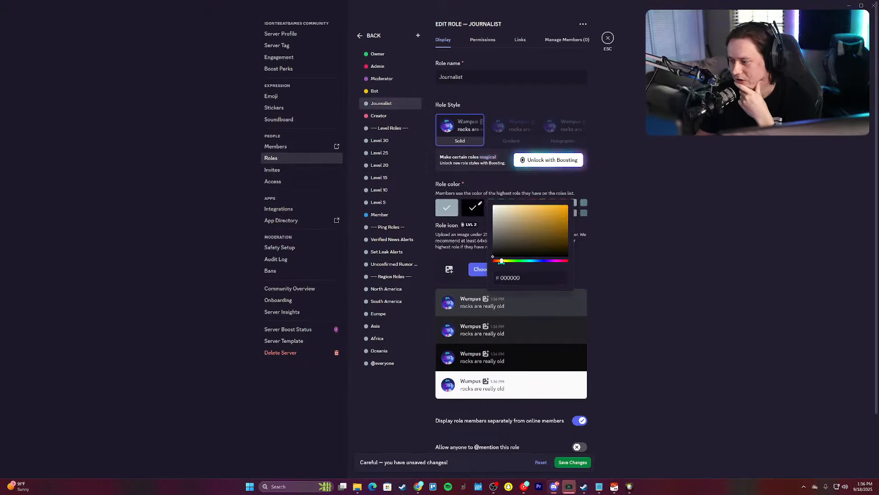
left_click(543, 208)
left_click_drag(546, 207, 552, 210)
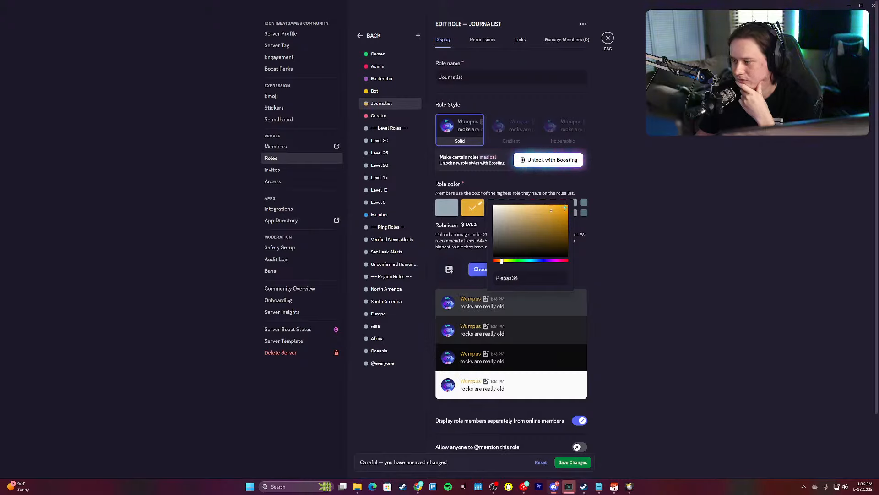
left_click(492, 180)
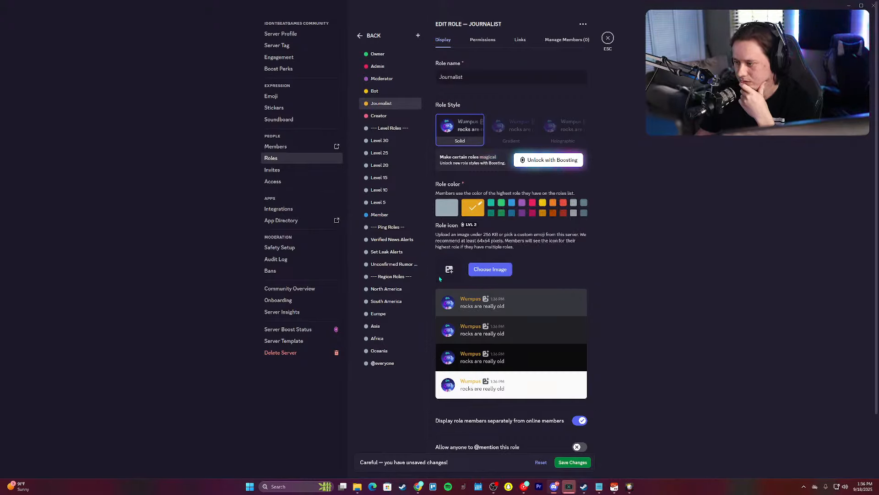
Step: Display the Creator role's members separately from online members, then save the role changes and close the server settings
left_click(397, 117)
left_click(582, 421)
left_click(579, 461)
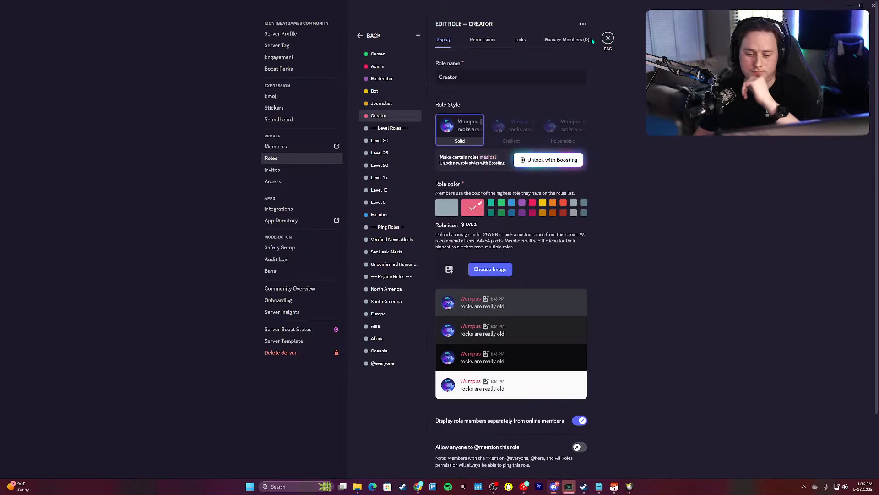
left_click(607, 39)
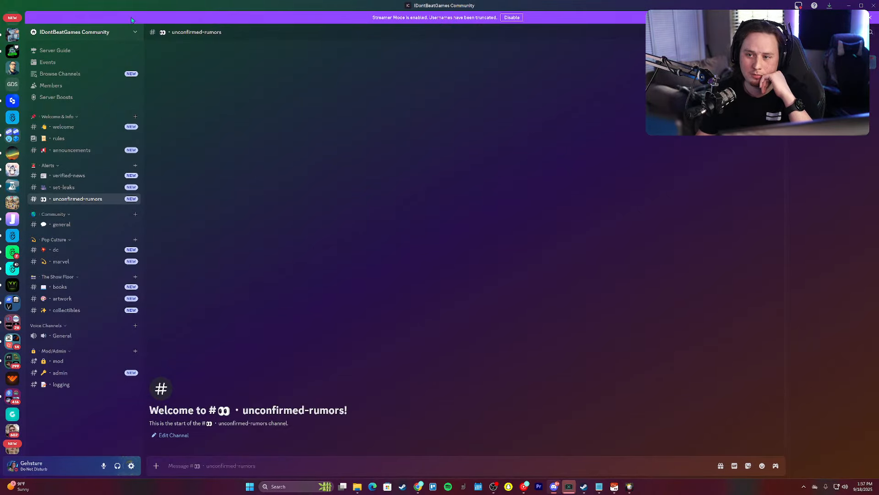
left_click(849, 5)
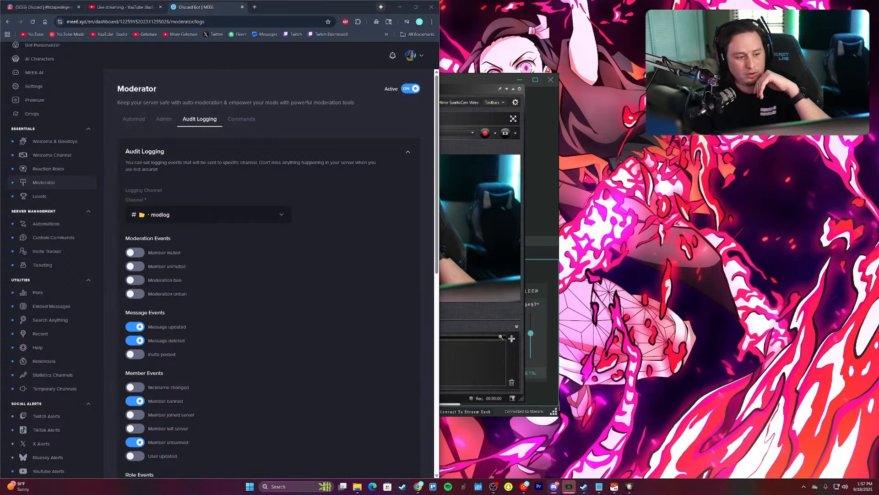
left_click_drag(0, 183, 365, 19)
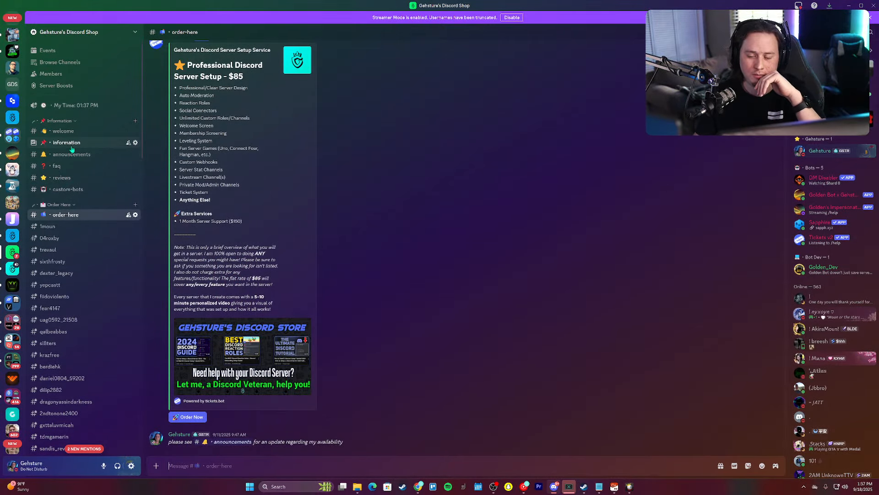
scroll(9, 70, "up", 3)
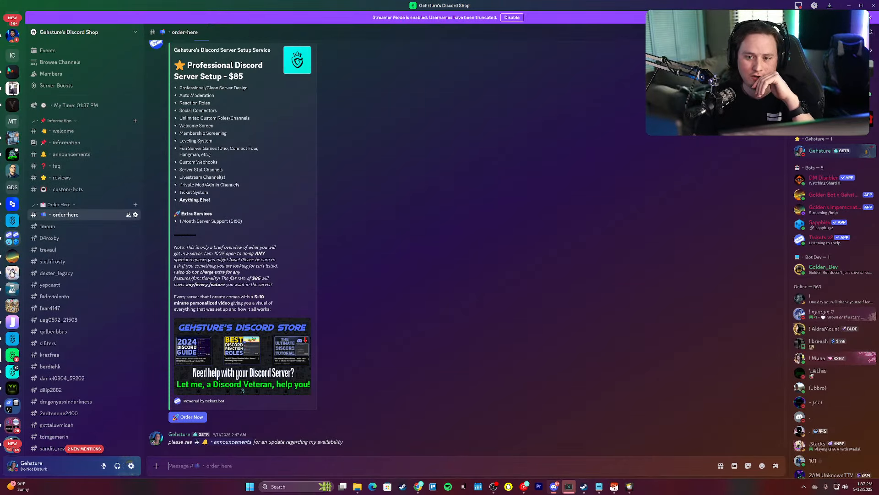
left_click(12, 55)
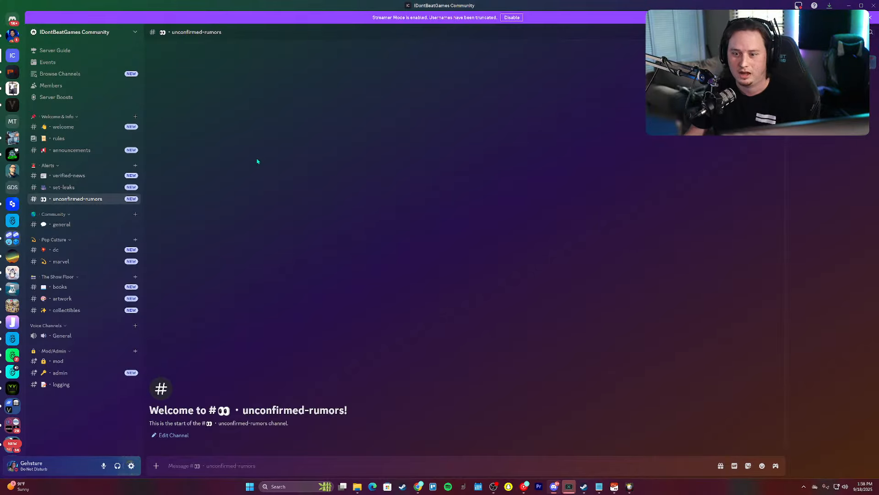
right_click(53, 165)
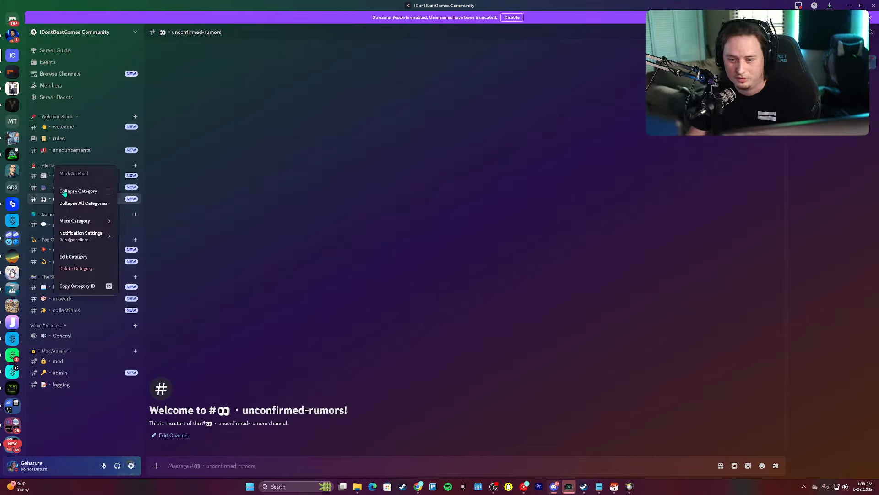
left_click(80, 256)
left_click(278, 45)
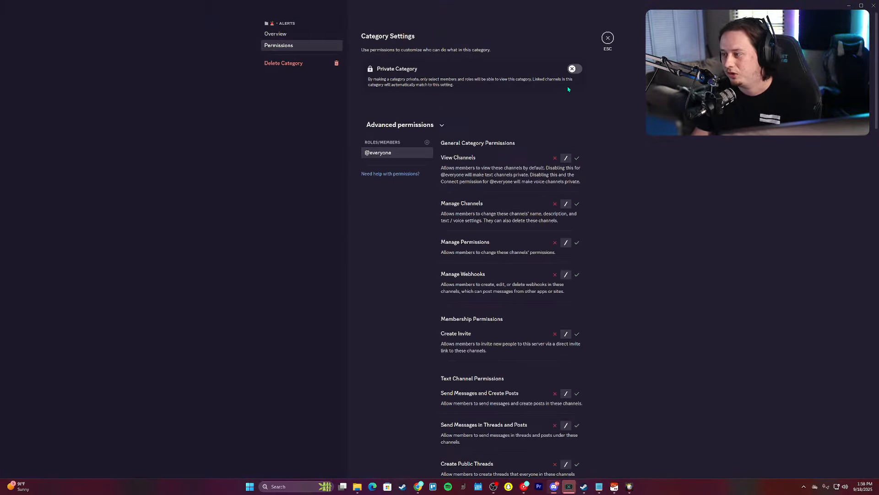
left_click(554, 393)
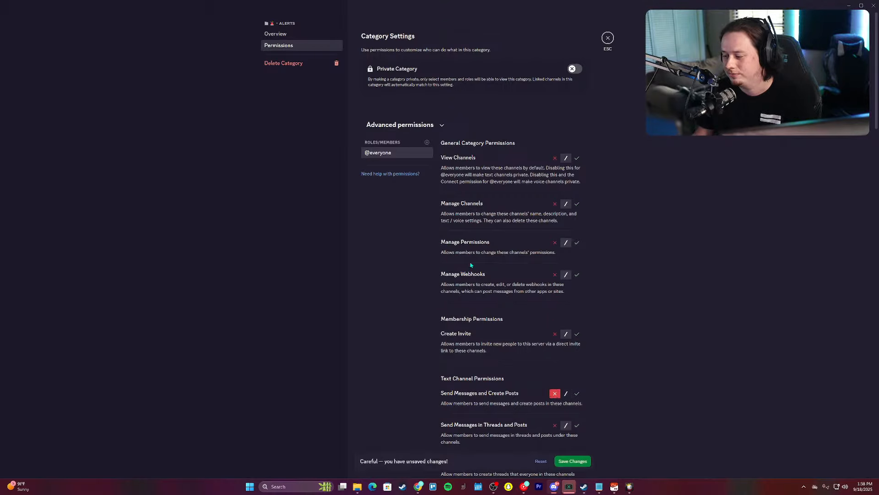
Step: Add the Journalist role to the Alerts category permissions, allow it Send Messages and Create Posts, and save the changes
left_click(391, 143)
left_click(384, 247)
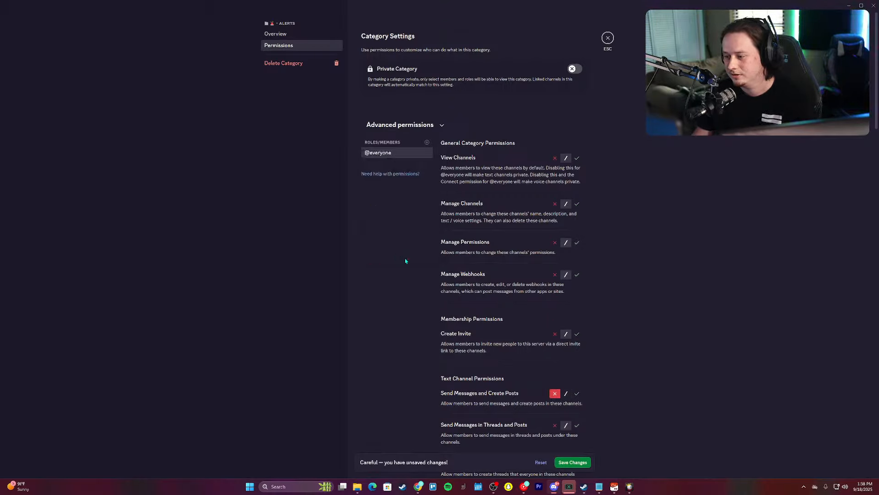
left_click(576, 379)
left_click(572, 462)
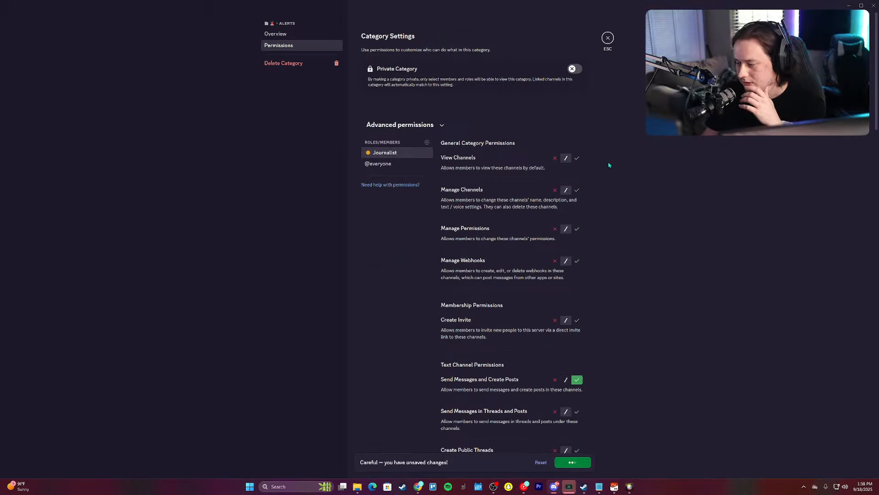
left_click(608, 38)
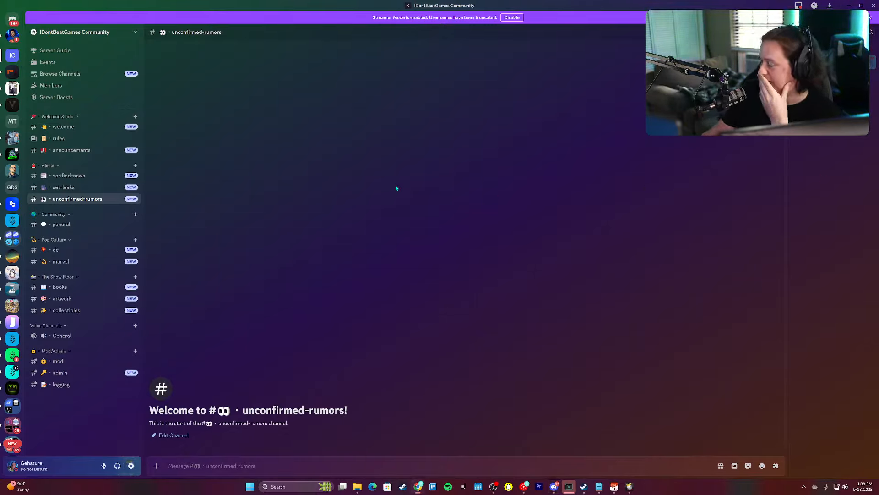
left_click(136, 214)
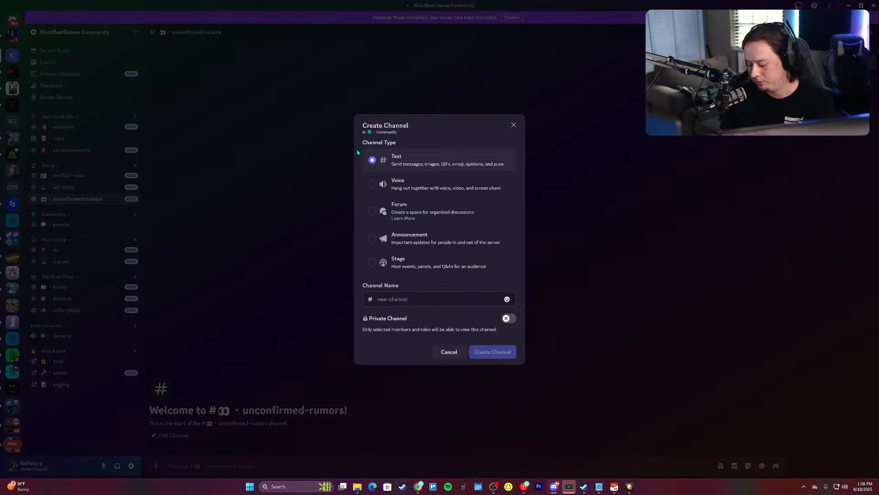
key("super+period")
type("penc")
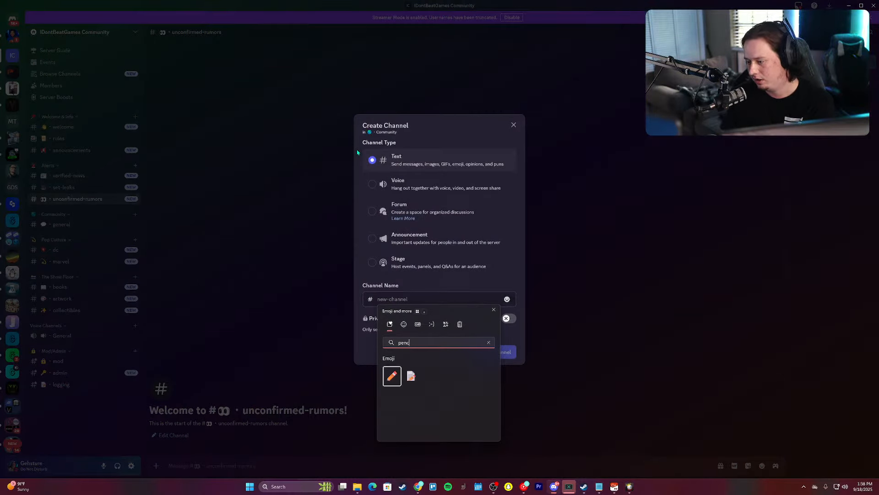
key("Right")
key("Return")
key("Escape")
key("ctrl+v")
key("ctrl+z")
key("ctrl+z")
left_click(260, 157)
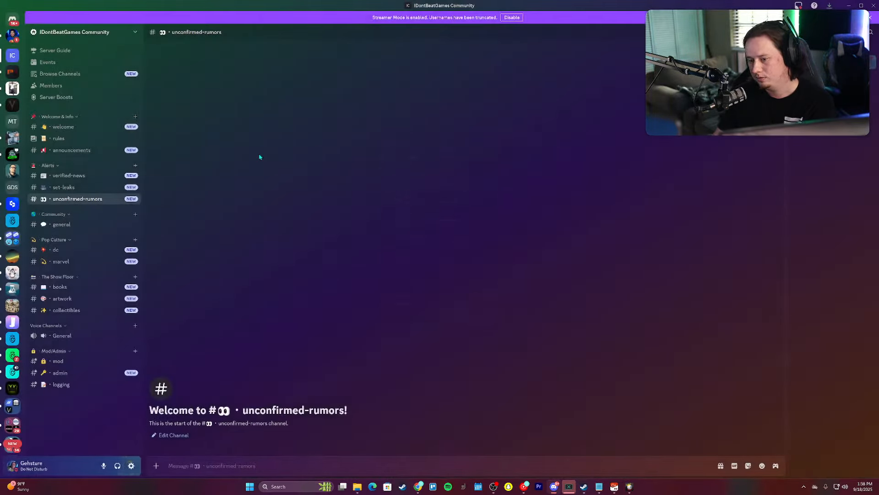
Step: Copy the dot separator from the unconfirmed-rumors channel name and leave the channel settings
left_click(135, 198)
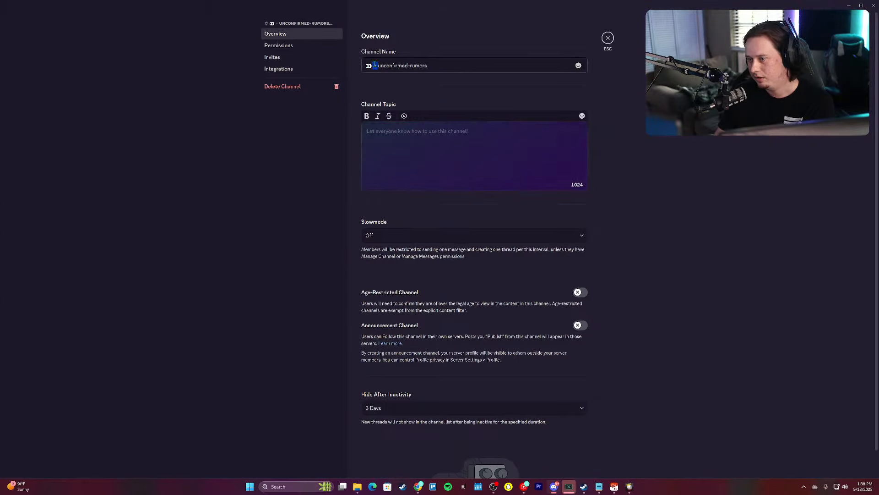
key("Escape")
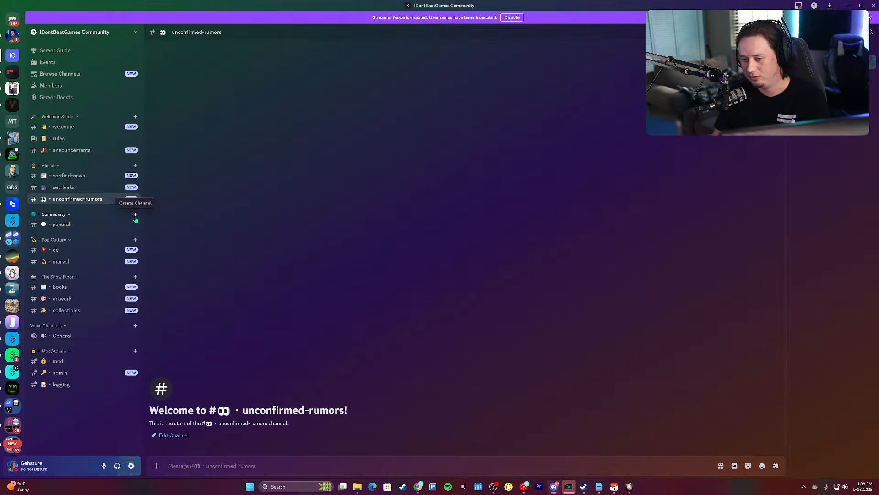
Step: Create a text channel named editorial in the Community category, prefixed with the memo emoji and the dot separator
left_click(134, 213)
key("super+period")
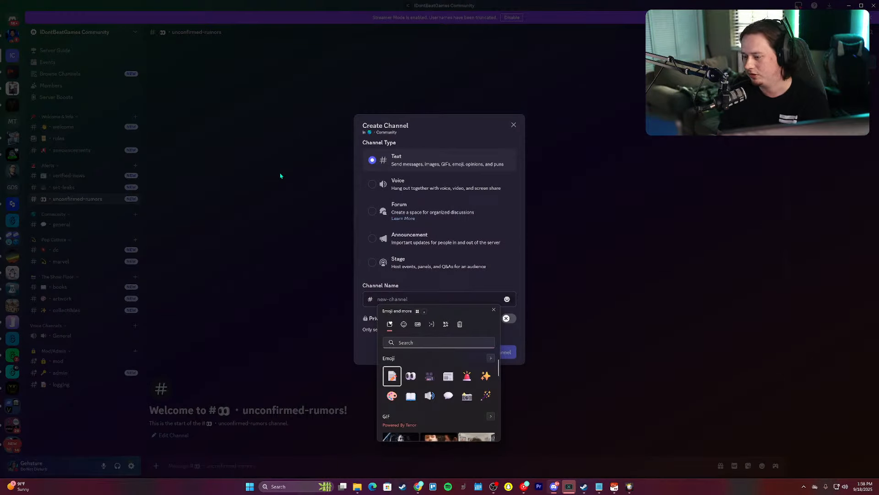
key("Return")
key("Escape")
type("-")
type("e")
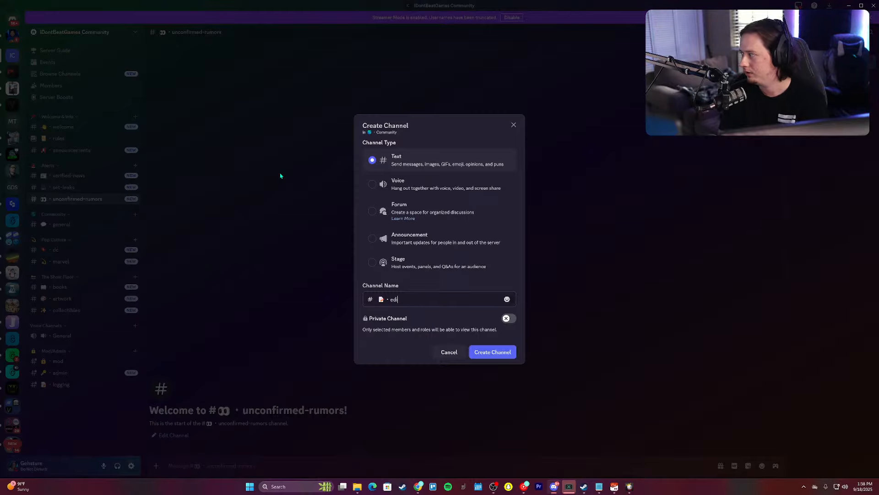
type("dito")
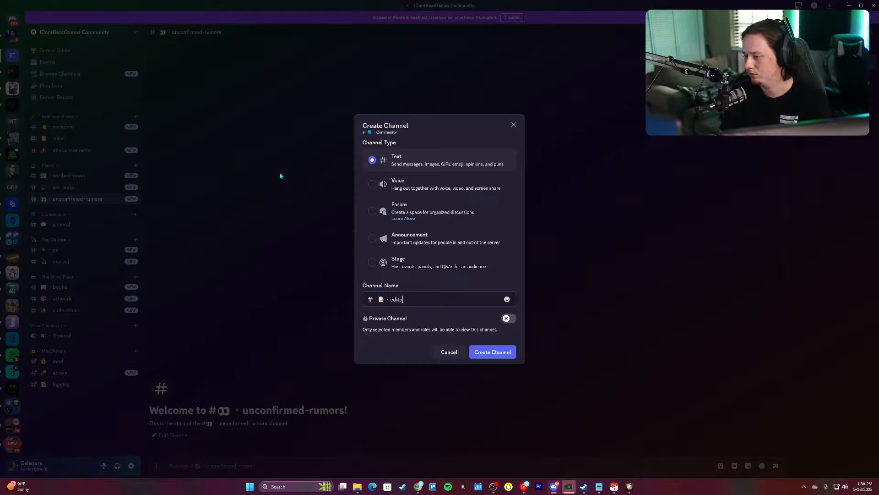
type("rial")
key("Return")
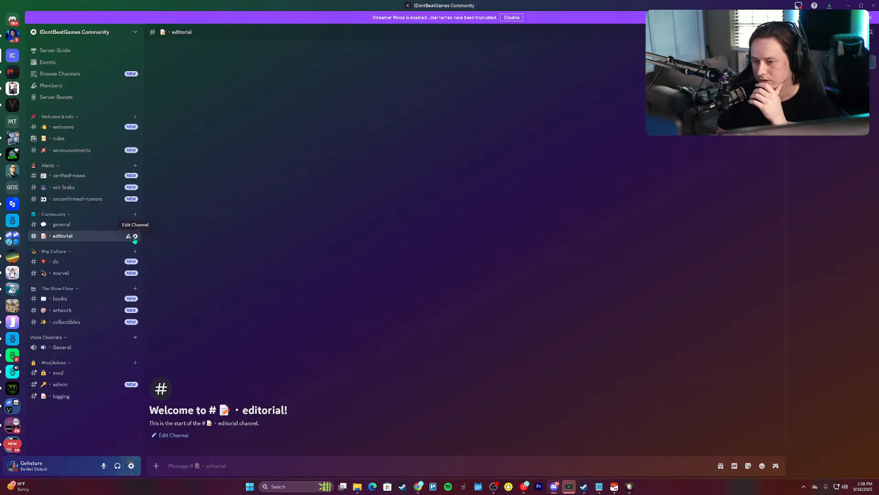
left_click(135, 236)
left_click(311, 47)
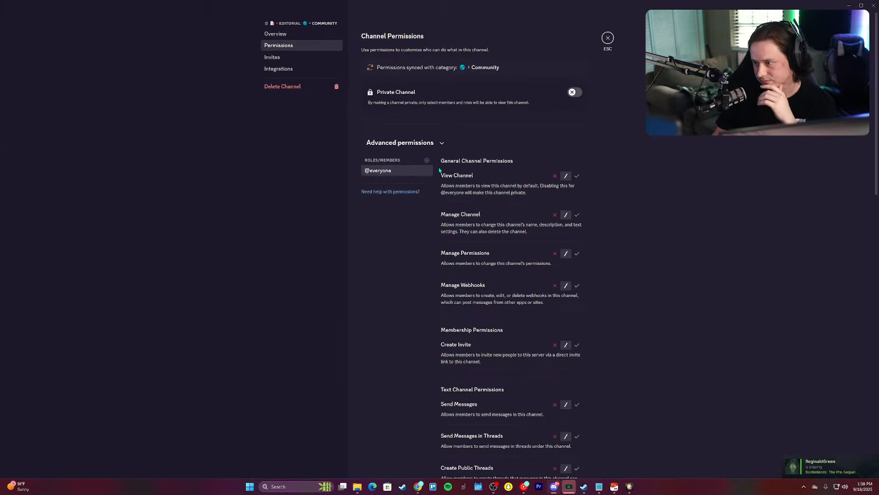
left_click(555, 404)
Step: Add the Journalist role to the editorial channel permissions, allow it Send Messages, save the changes and return to the general channel
left_click(427, 160)
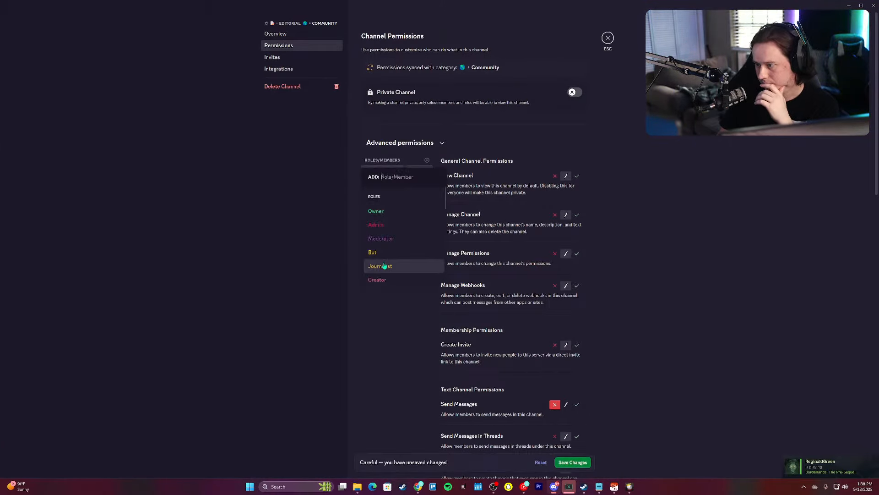
left_click(382, 266)
left_click(577, 402)
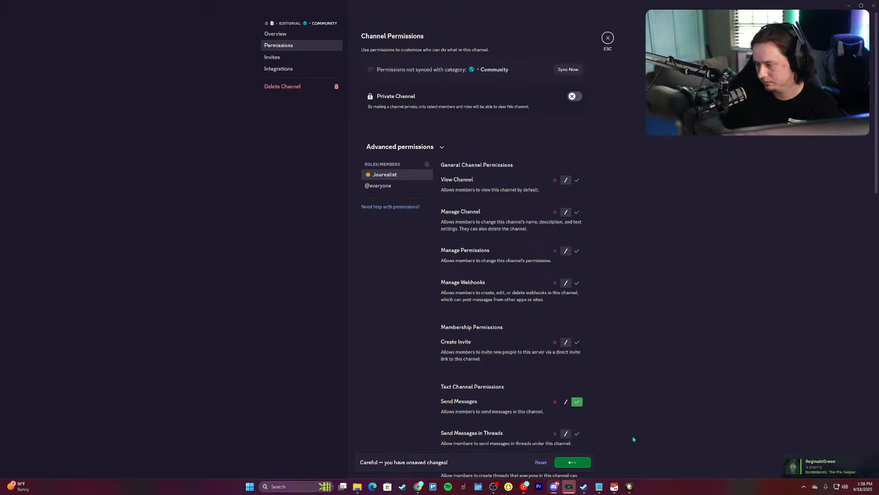
key("Escape")
left_click(84, 227)
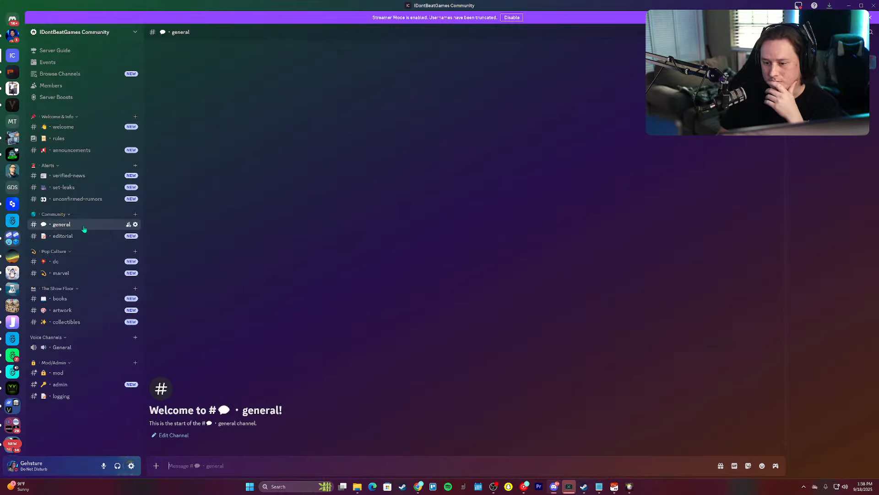
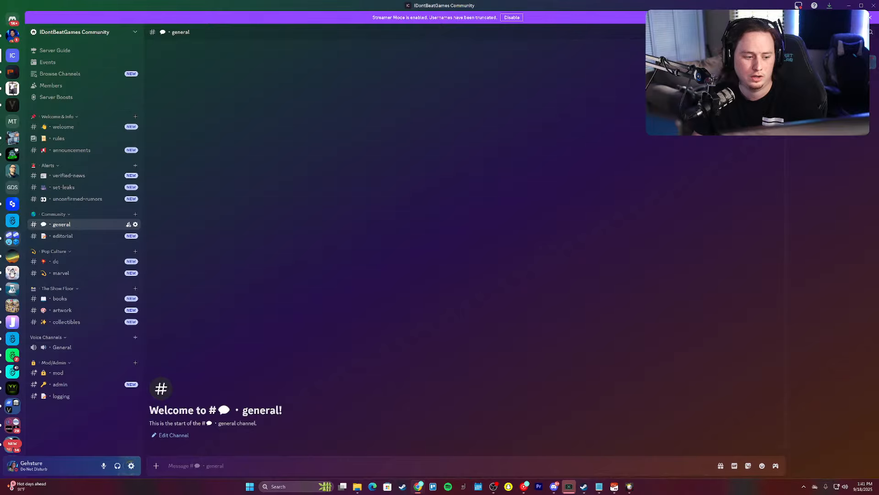
Step: Place a Chrome window beside Discord, open the Sapphire bot's website and start adding the bot to Discord
mouse_move(0, 138)
left_mouse_down()
mouse_move(83, 140)
mouse_move(1, 137)
left_mouse_up()
left_click(688, 139)
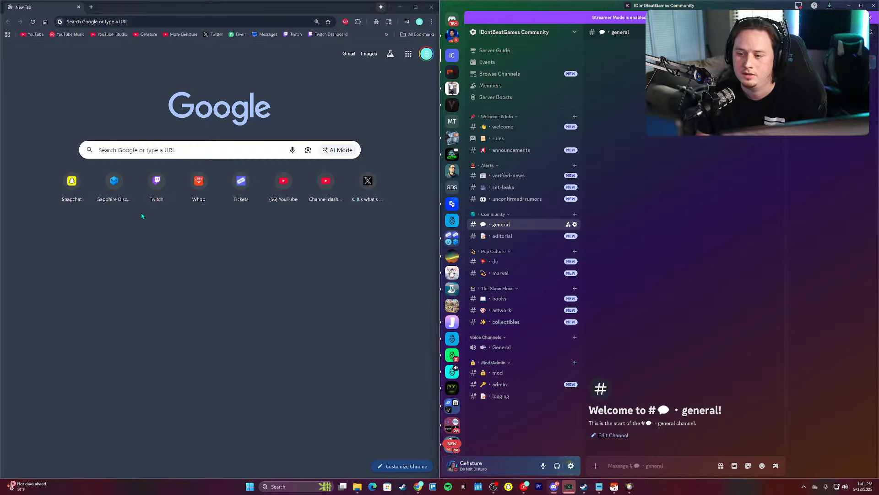
left_click(114, 182)
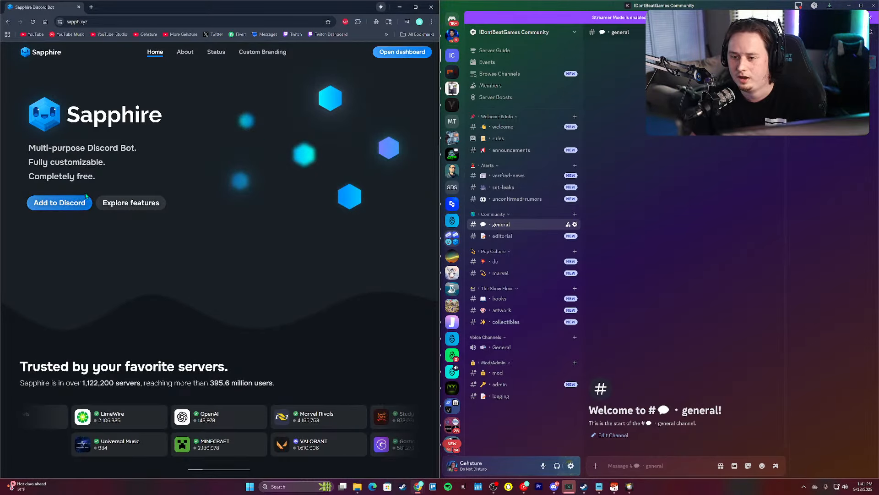
left_click(69, 204)
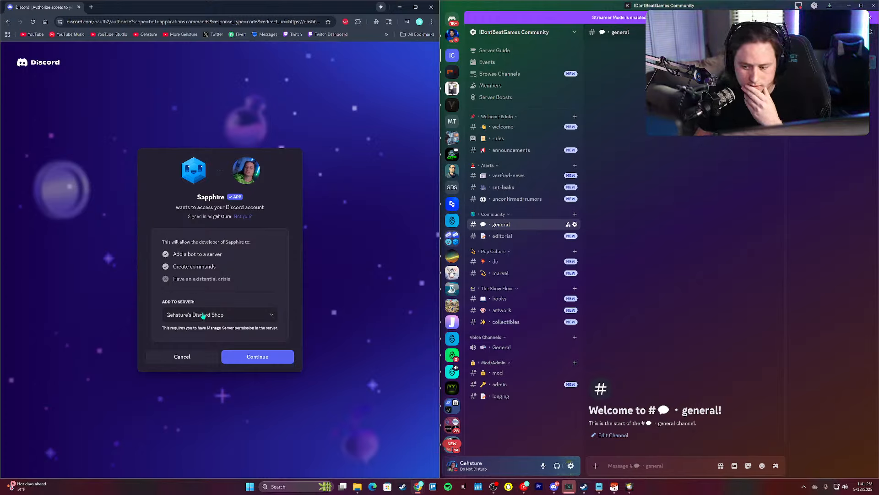
Step: Select the IDontBeatGames Community server for Sapphire and authorize the bot
left_click(222, 314)
type("idont")
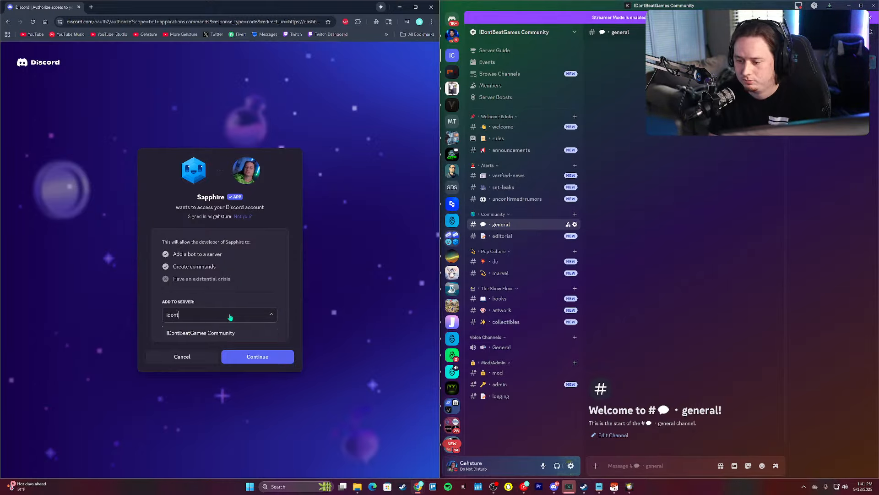
left_click(250, 333)
left_click(271, 357)
left_click(261, 368)
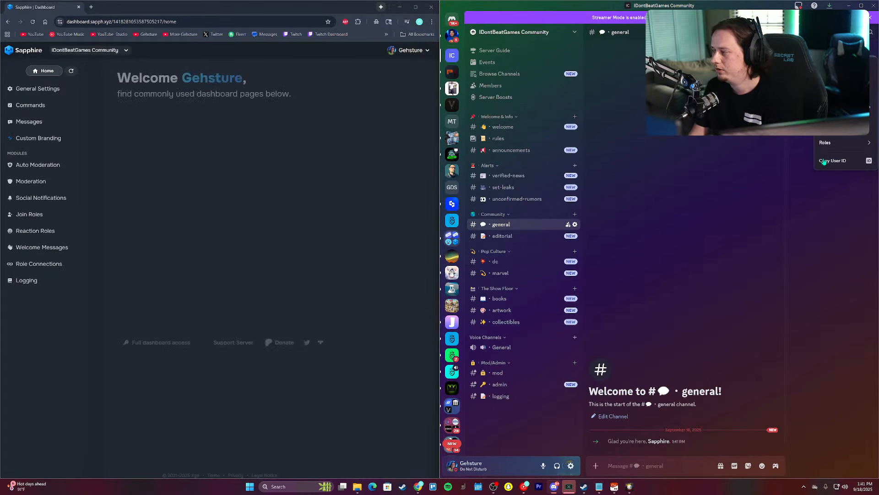
Step: Assign the Bot role to the Sapphire bot in the Discord server
right_click(821, 94)
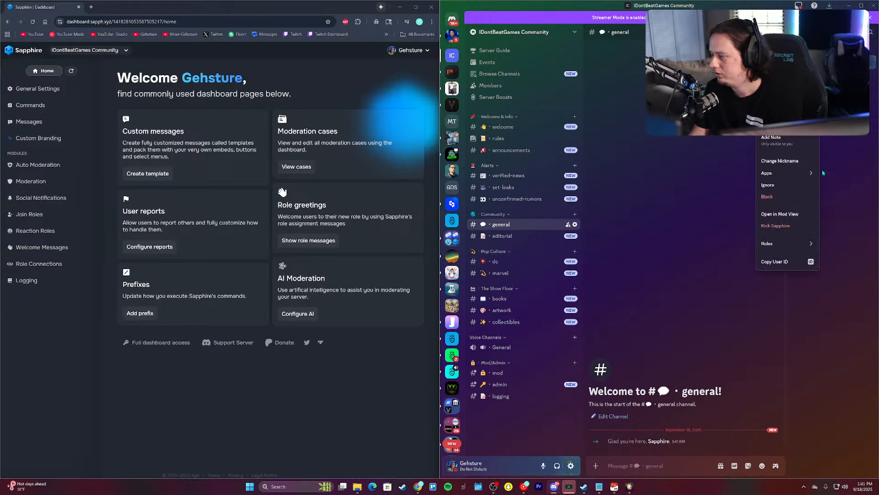
mouse_move(787, 246)
left_click(705, 197)
left_click(627, 173)
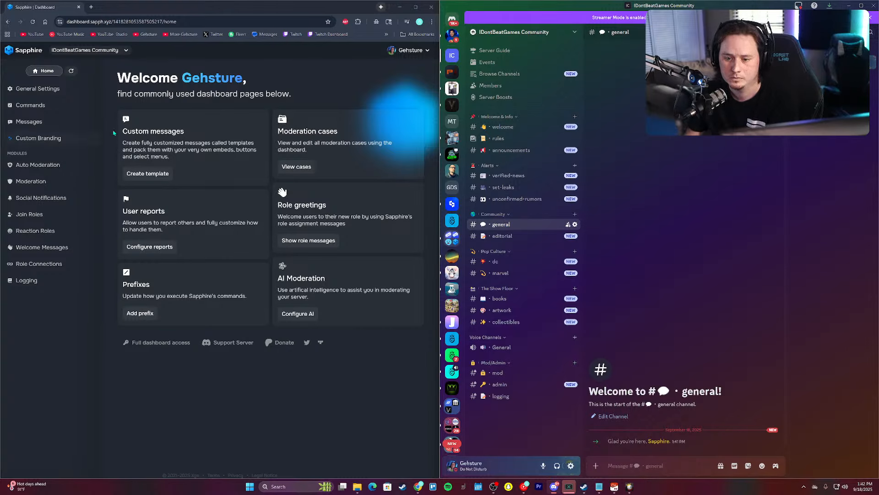
Step: Copy the rules text from the existing message in the rules channel and remove that message
left_click(498, 139)
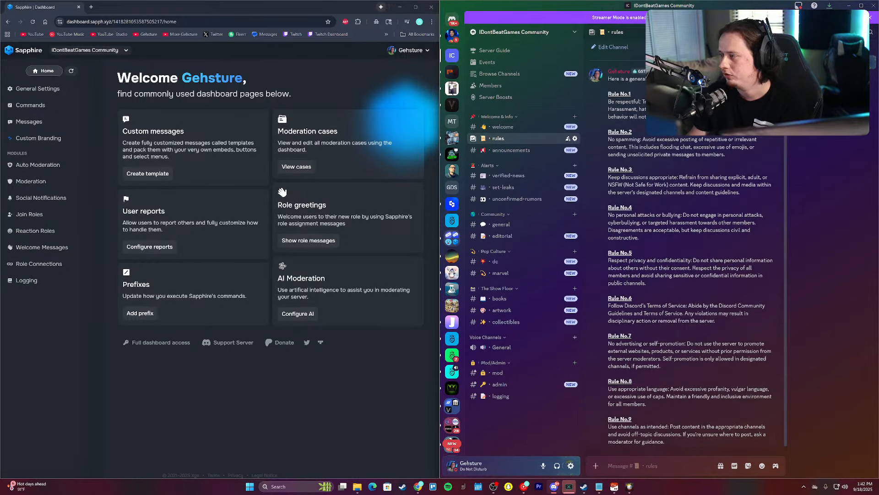
key("Up")
left_click_drag(731, 430, 614, 228)
key("Escape")
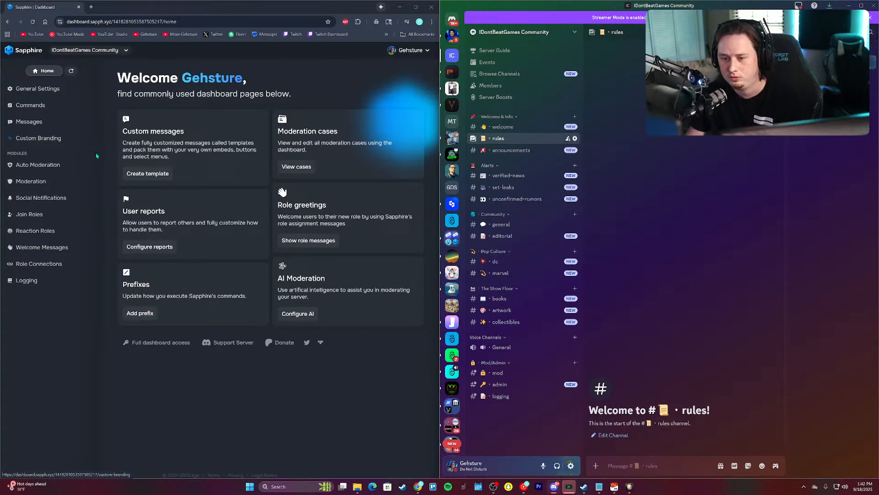
Step: Create a Sapphire message template named rules and clear its default message content
left_click(148, 173)
type("rules")
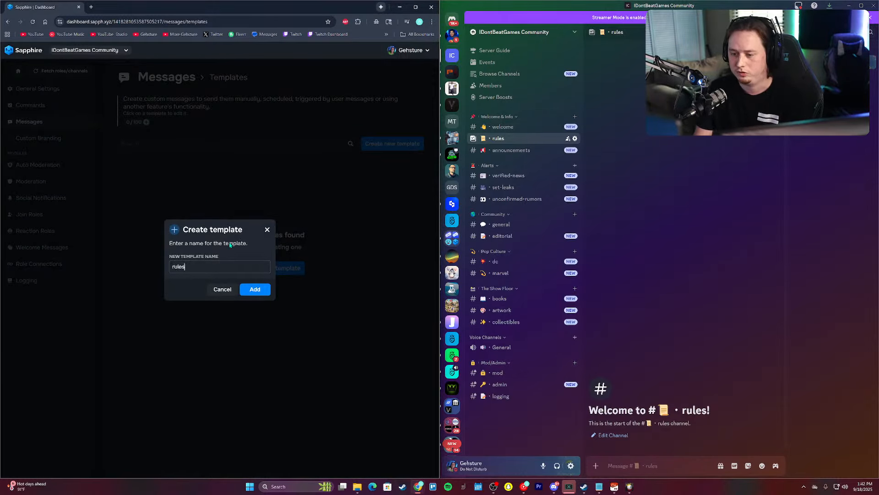
key("Return")
left_click(184, 221)
key("ctrl+a")
key("BackSpace")
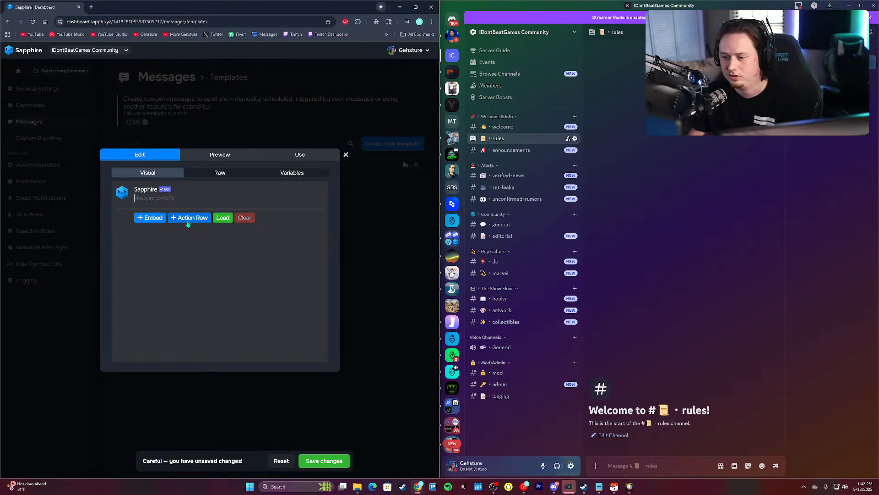
Step: Add an embed titled Server Rules to the template and paste the copied rules as its description
left_click(149, 219)
left_click(153, 225)
type("Server Ru")
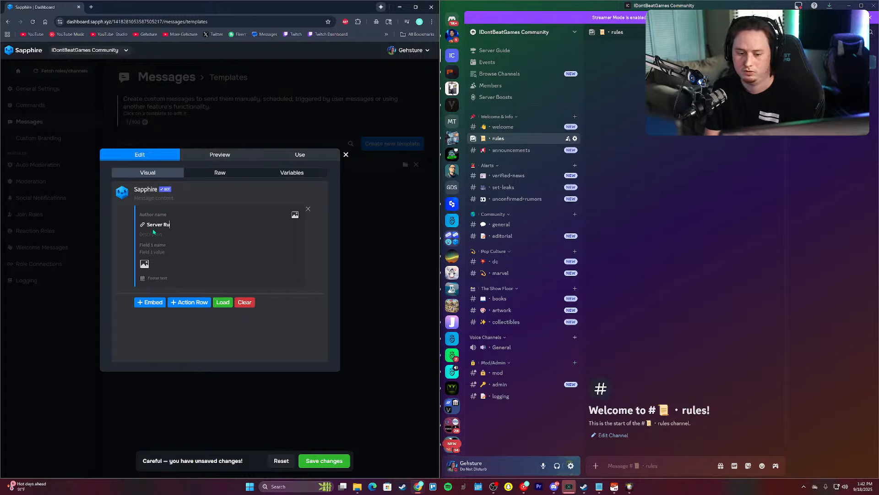
type("les")
left_click(152, 234)
key("ctrl+v")
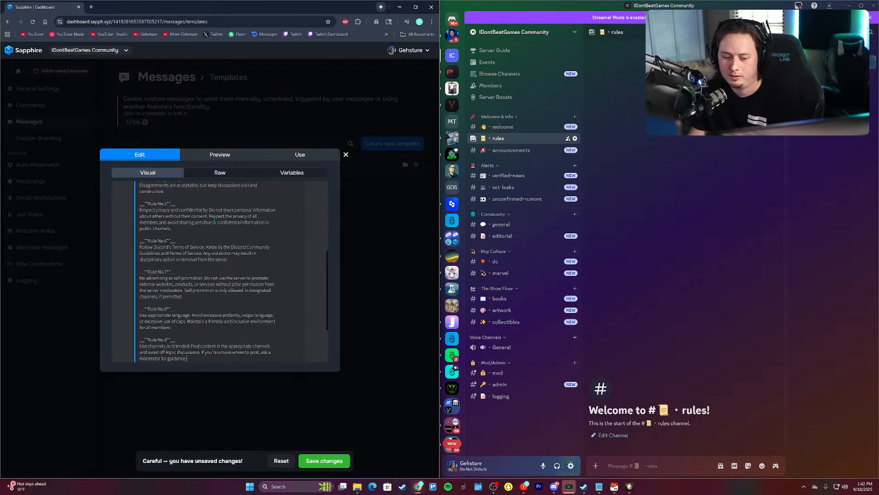
Step: Preview the rules template, send it to the rules channel and save the template changes
scroll(228, 166, "down", 3)
scroll(218, 178, "up", 10)
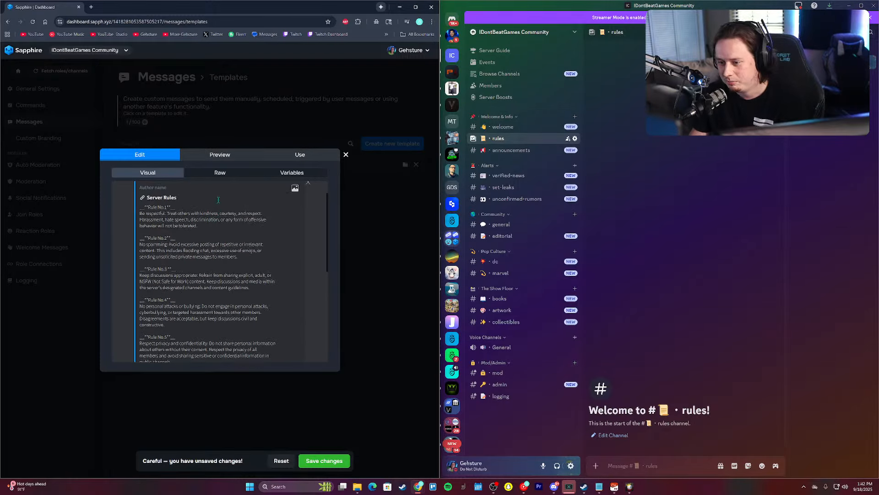
left_click(220, 158)
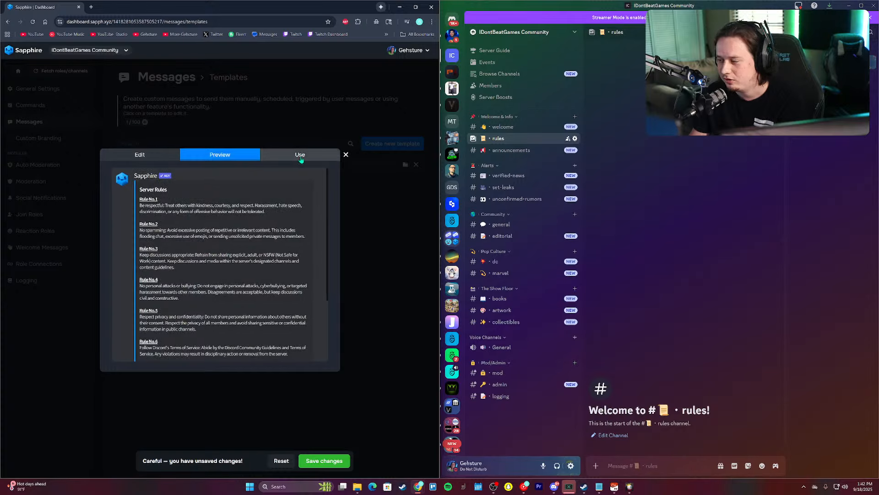
left_click(299, 157)
left_click(200, 214)
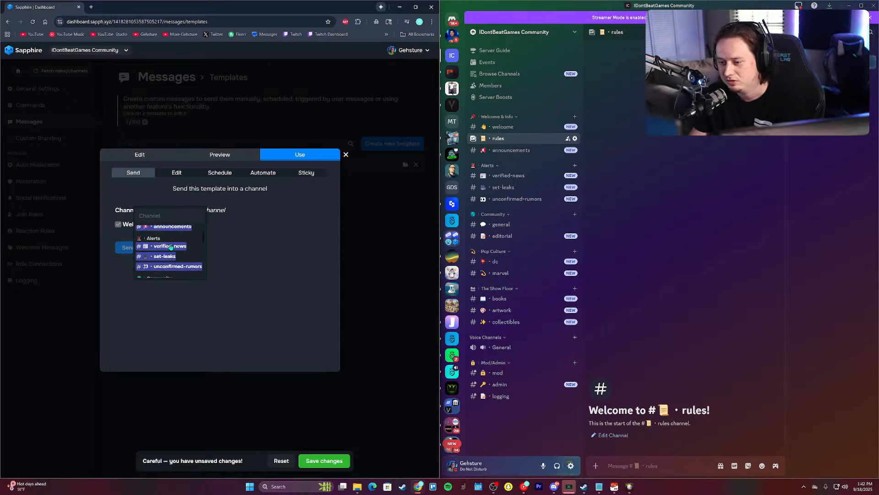
left_click(146, 251)
left_click(145, 251)
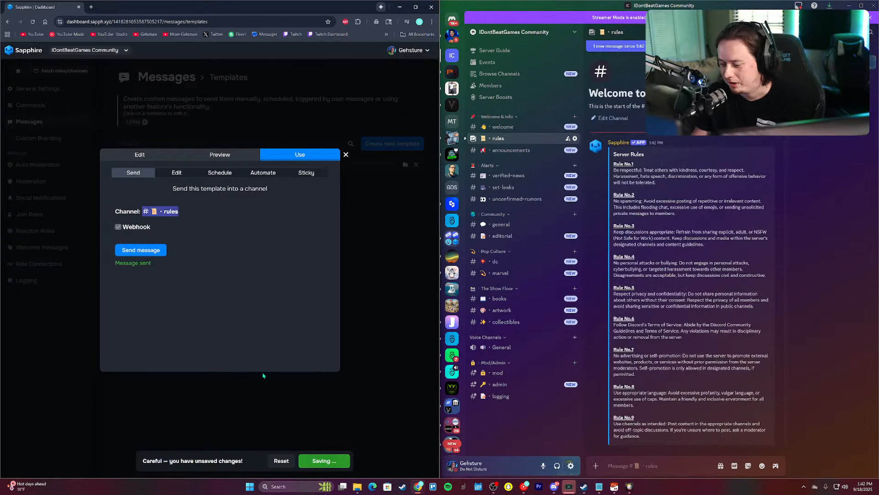
left_click(139, 156)
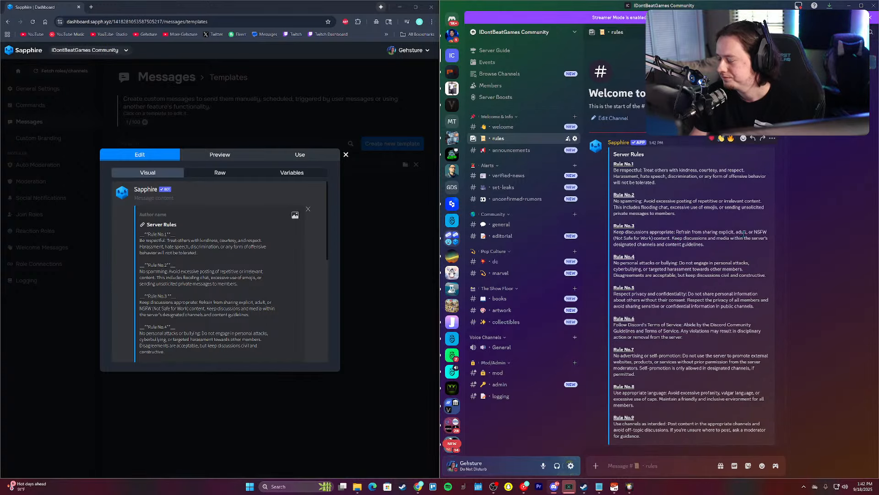
left_click(204, 271)
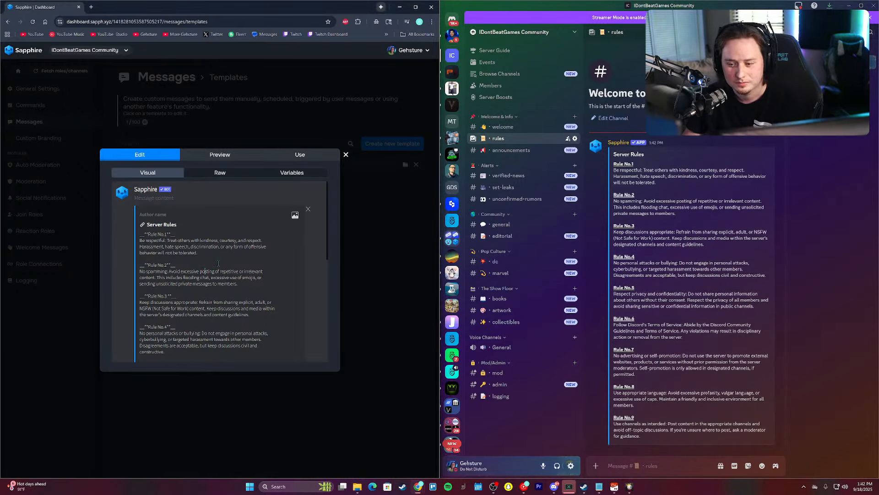
left_click(227, 292)
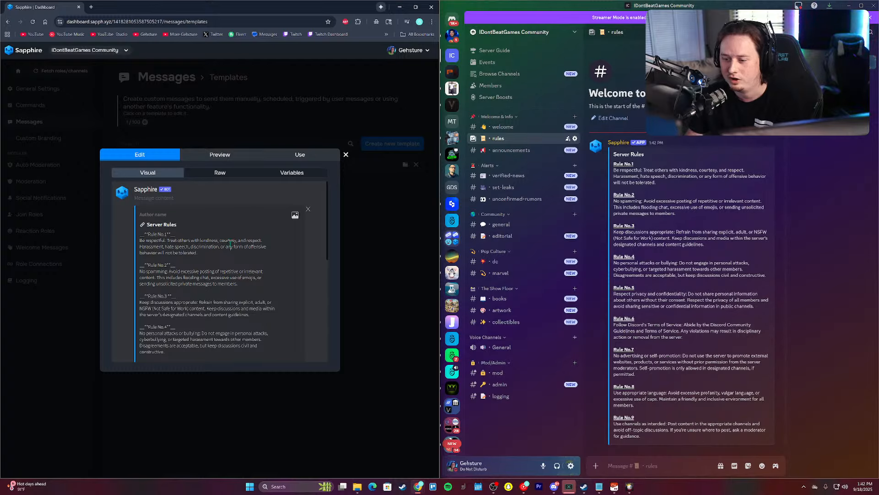
left_click(200, 292)
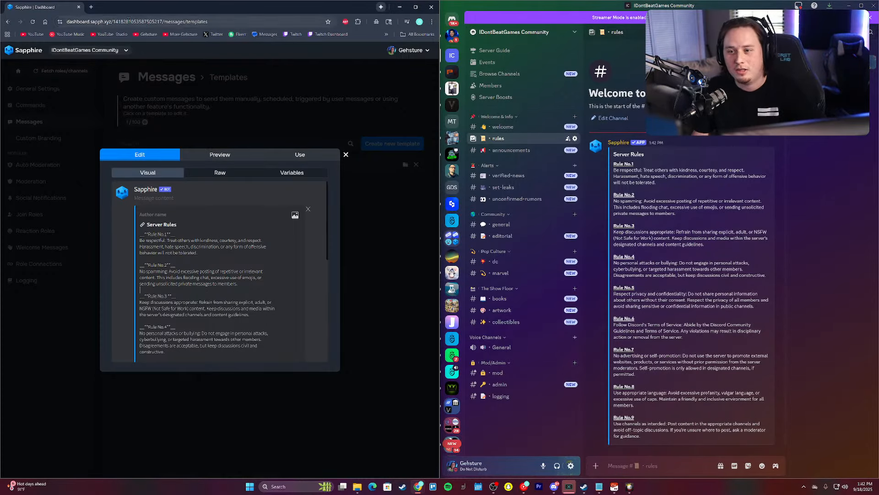
Step: Open the MEE6 website in a new browser tab and compare the prices of its Lifetime, Yearly and Monthly Premium plans
left_click(91, 7)
type("mee6")
key("Return")
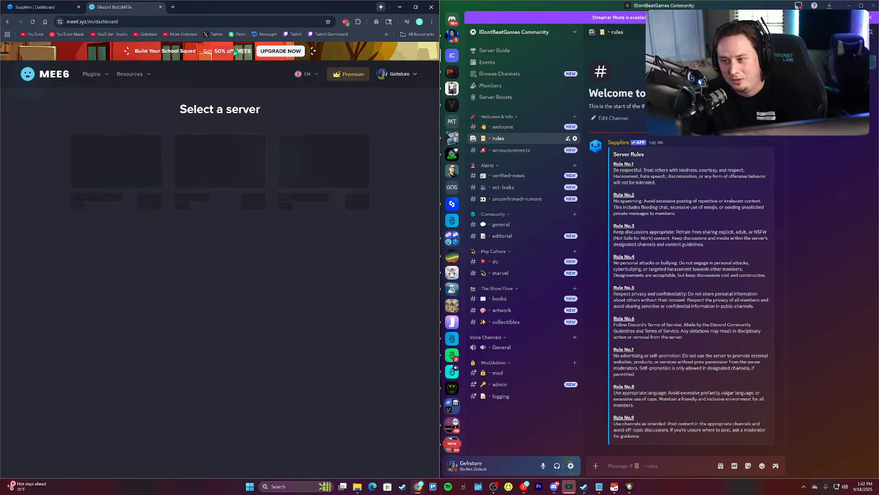
left_click(235, 51)
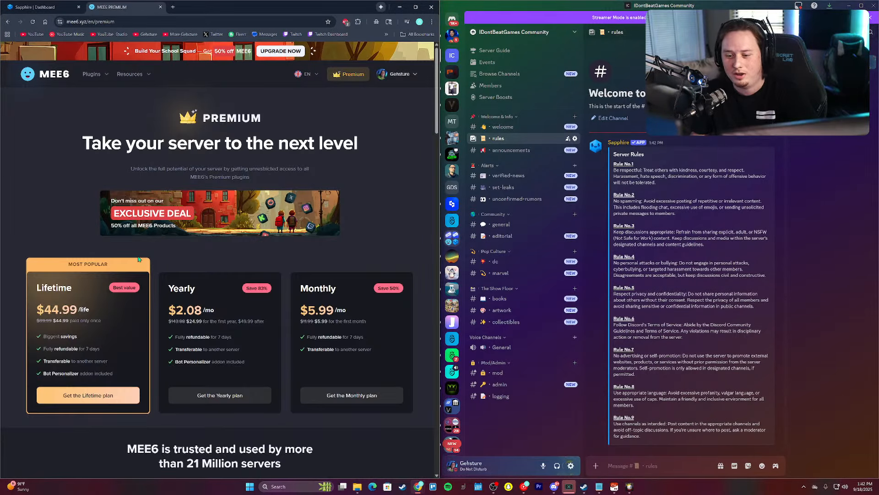
scroll(139, 260, "down", 4)
scroll(235, 203, "up", 4)
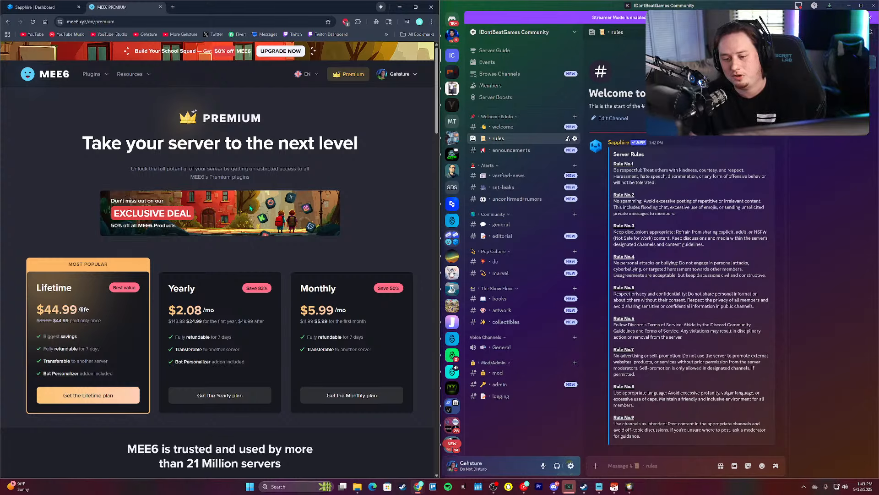
left_click_drag(49, 320, 51, 320)
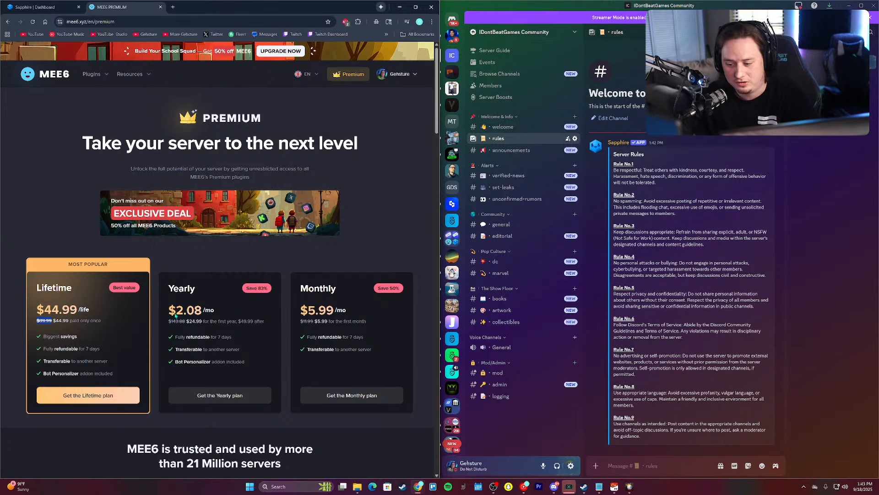
left_click_drag(175, 313, 345, 308)
left_click(331, 299)
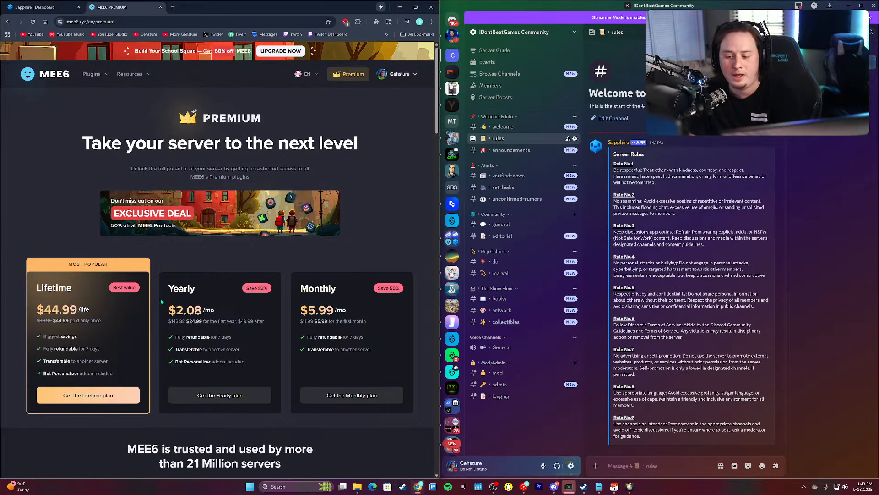
Step: Examine the Lifetime plan's price and included benefits on the MEE6 Premium page
mouse_move(33, 315)
left_mouse_down()
mouse_move(58, 313)
mouse_move(37, 322)
left_mouse_up()
left_click(57, 317)
left_click(57, 311)
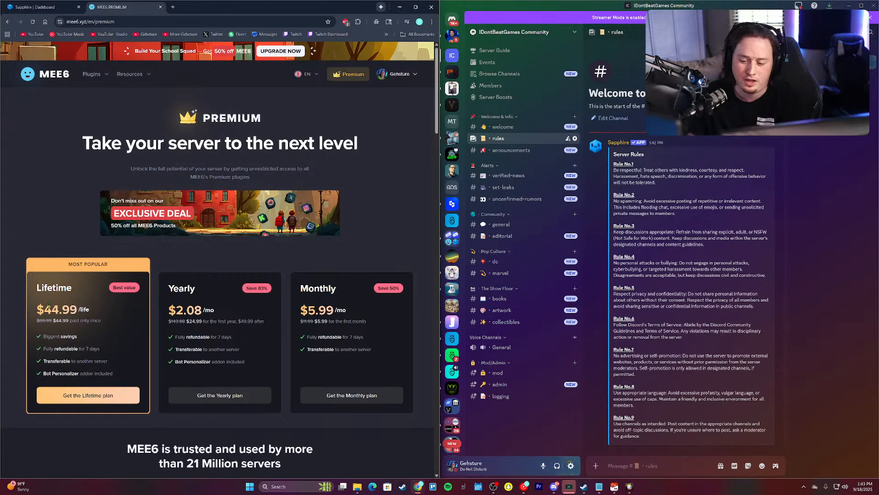
left_click_drag(37, 286, 100, 320)
left_click(118, 309)
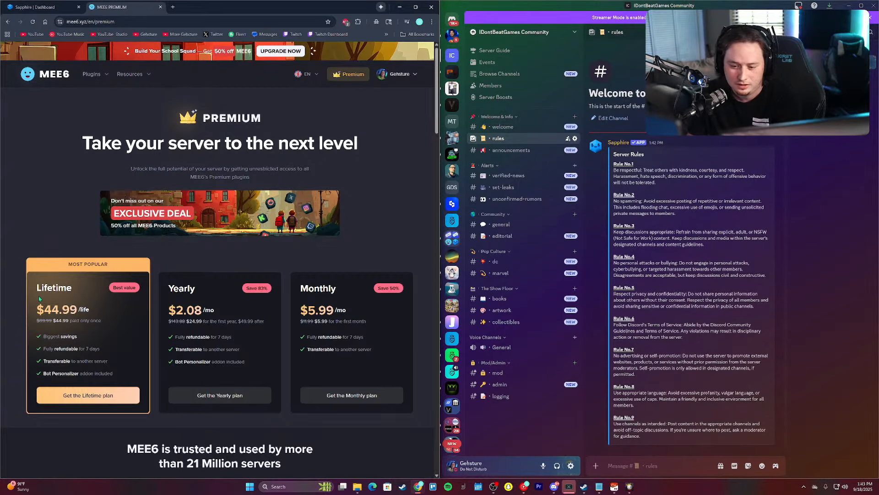
scroll(39, 298, "down", 1)
scroll(76, 256, "up", 1)
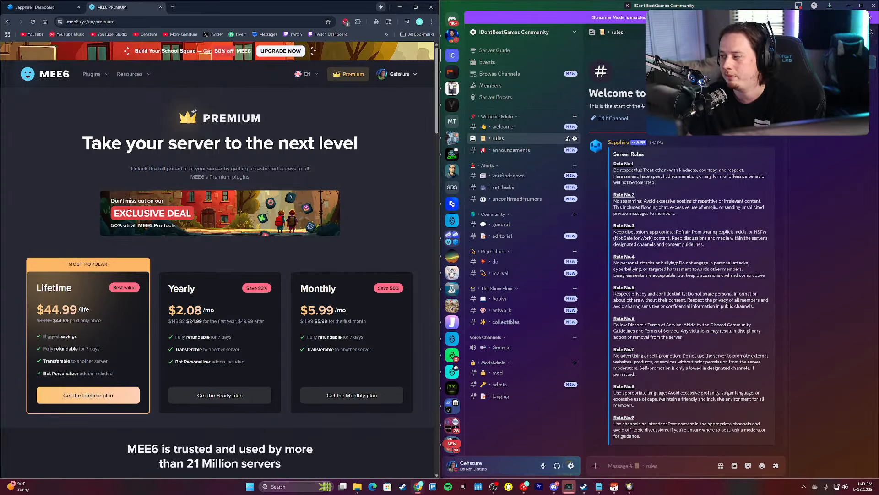
left_click(687, 60)
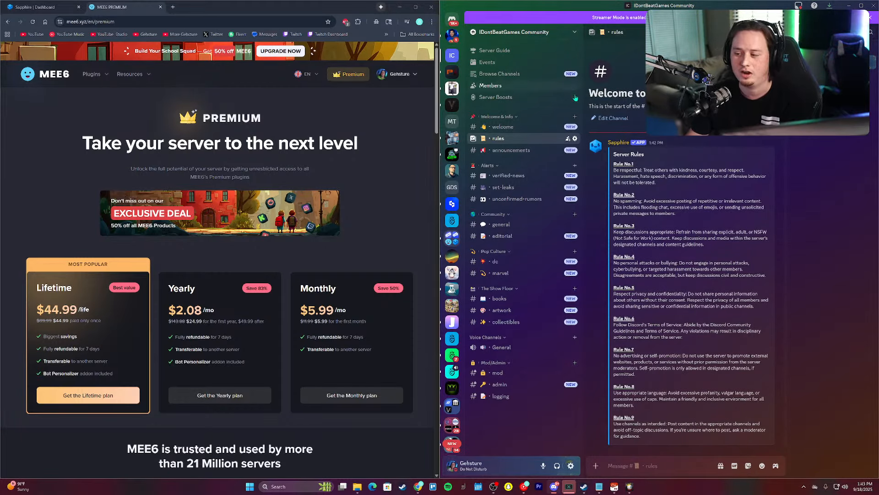
scroll(452, 229, "down", 3)
left_click_drag(37, 309, 66, 309)
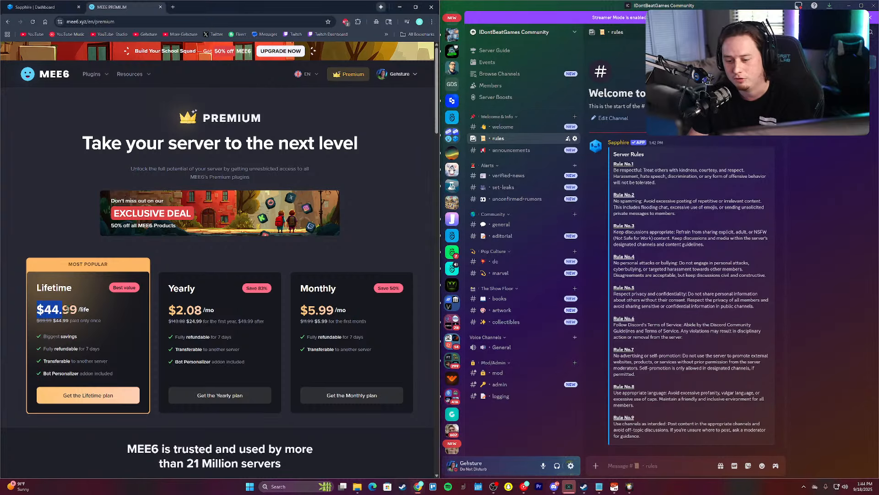
left_click(88, 309)
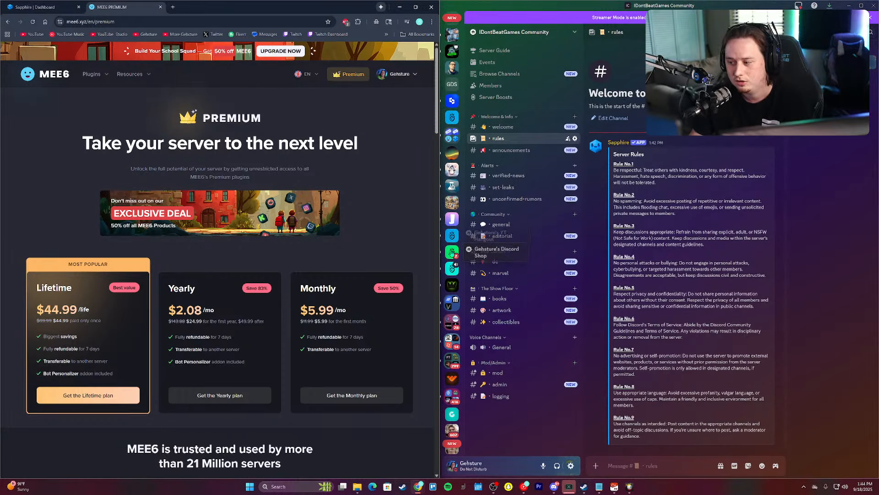
Step: Open the Gehsture's Hangout server in Discord and view the Ticket System embed in its tickets channel
left_click(452, 269)
scroll(518, 203, "up", 2)
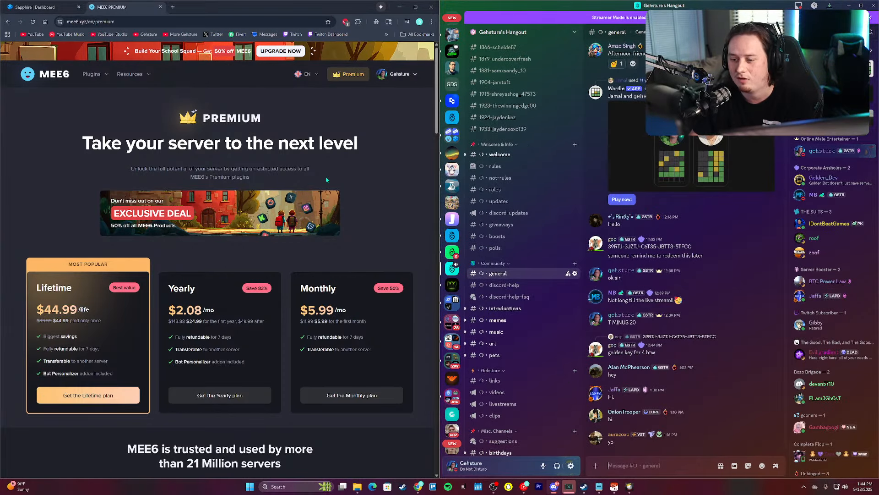
scroll(326, 180, "down", 3)
scroll(326, 180, "up", 3)
scroll(516, 163, "up", 3)
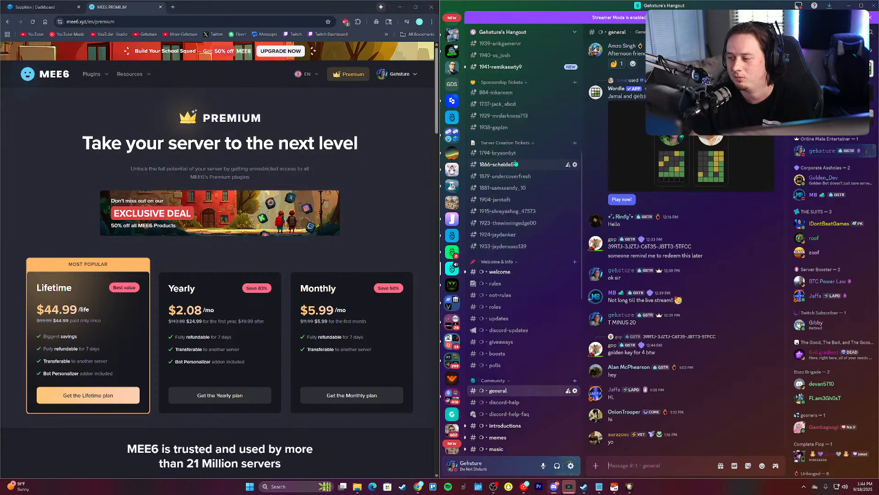
scroll(516, 163, "up", 5)
left_click(505, 106)
scroll(513, 293, "down", 4)
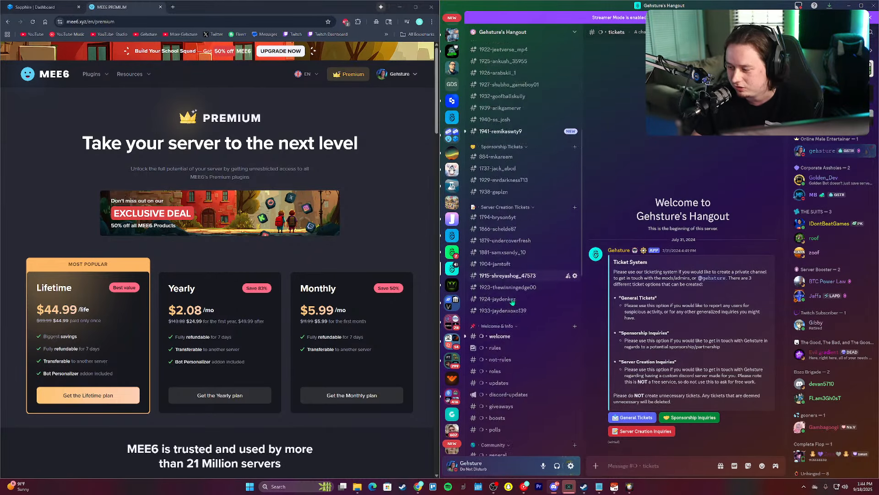
Step: Look through the remaining channel categories of Gehsture's Hangout and return to the IDontBeatGames Community server
scroll(513, 301, "down", 6)
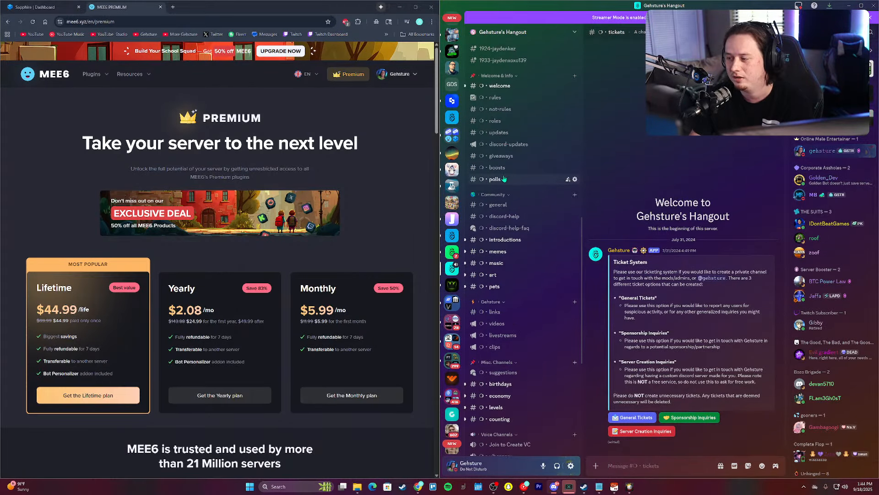
scroll(513, 343, "down", 4)
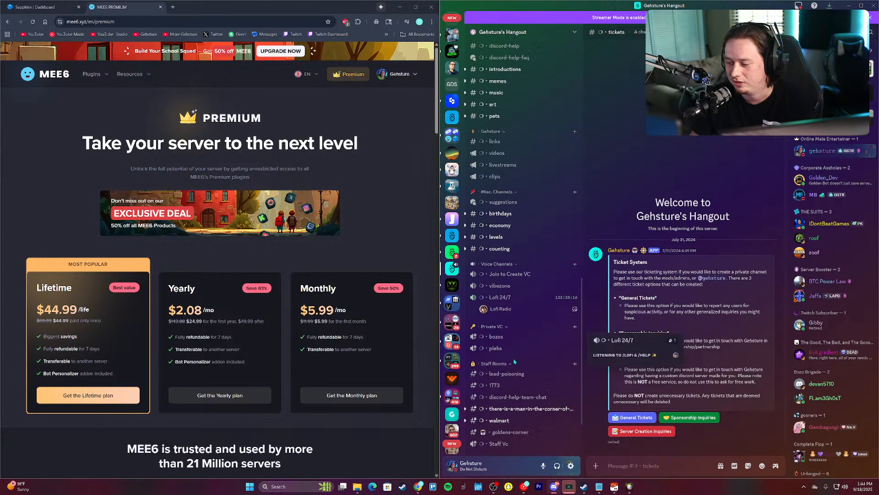
scroll(514, 362, "up", 10)
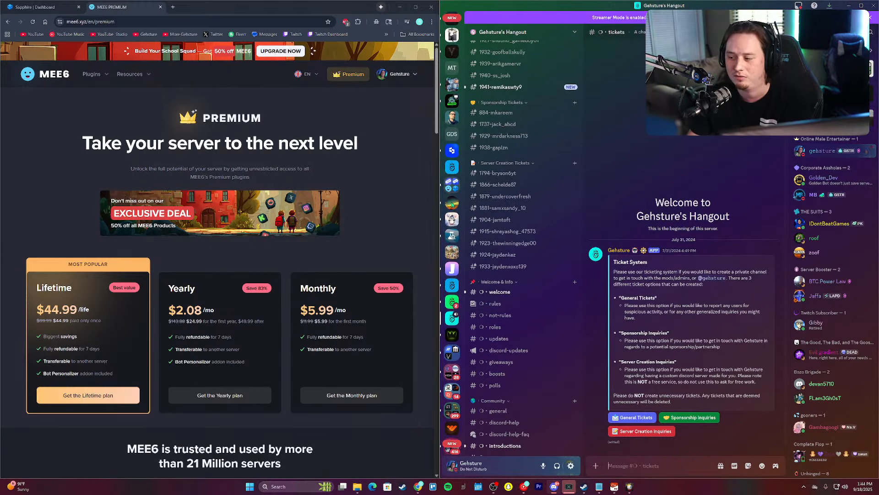
scroll(452, 205, "up", 2)
left_click(452, 55)
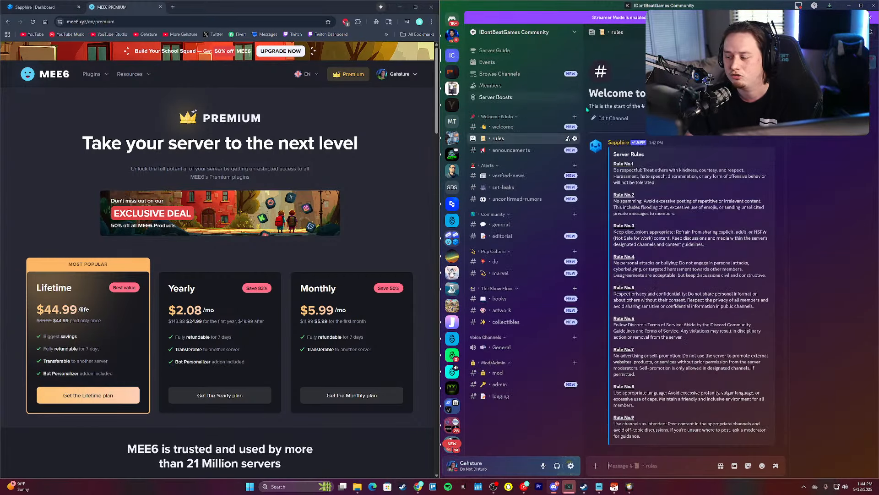
left_click(75, 6)
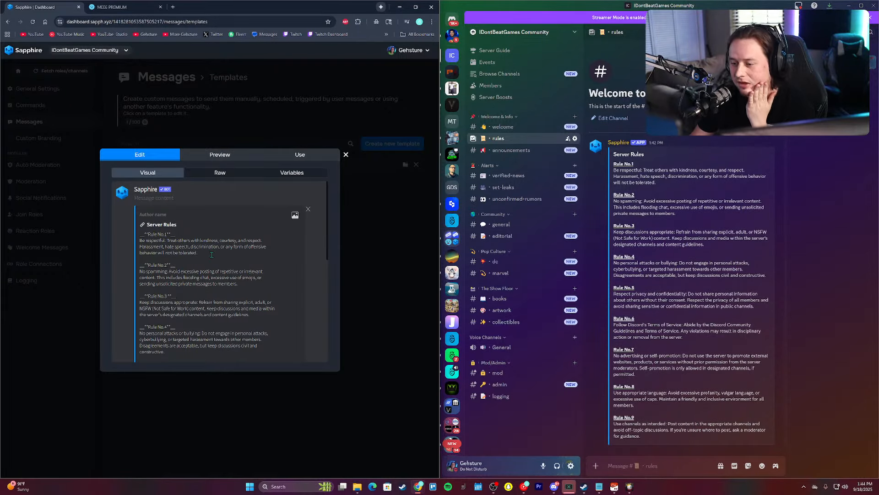
scroll(453, 216, "down", 2)
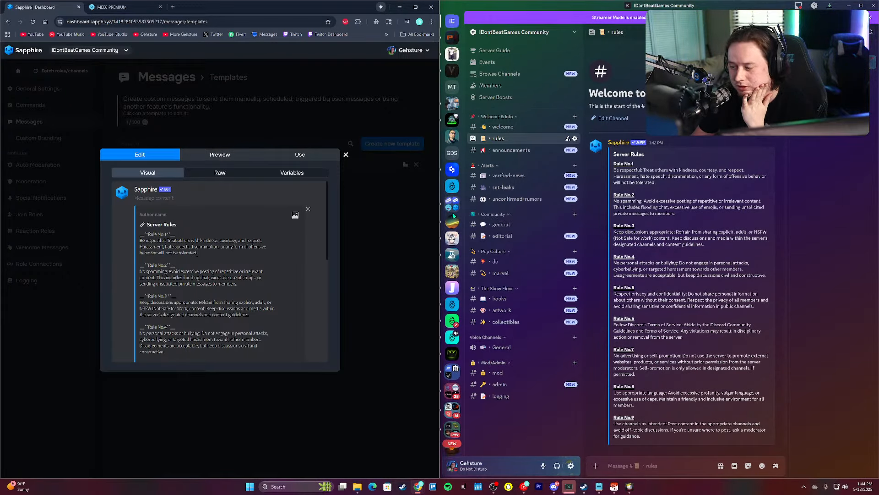
left_click(655, 201)
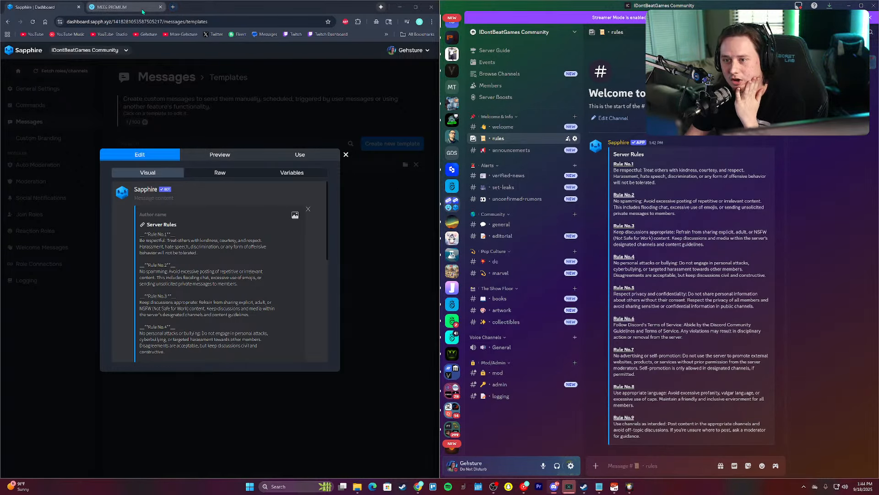
Step: Go to the account's server list on the MEE6 site and open the Gehsture's Hangout dashboard to view its plugins
left_click(121, 7)
left_click(386, 77)
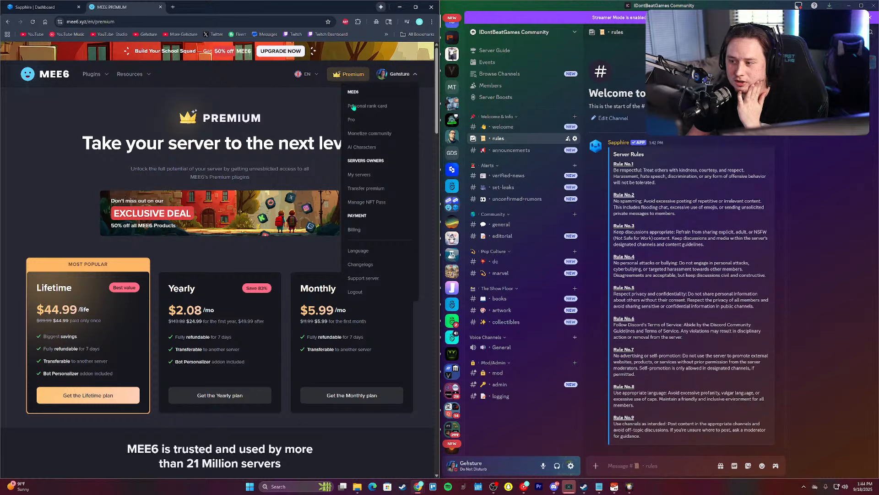
left_click(360, 175)
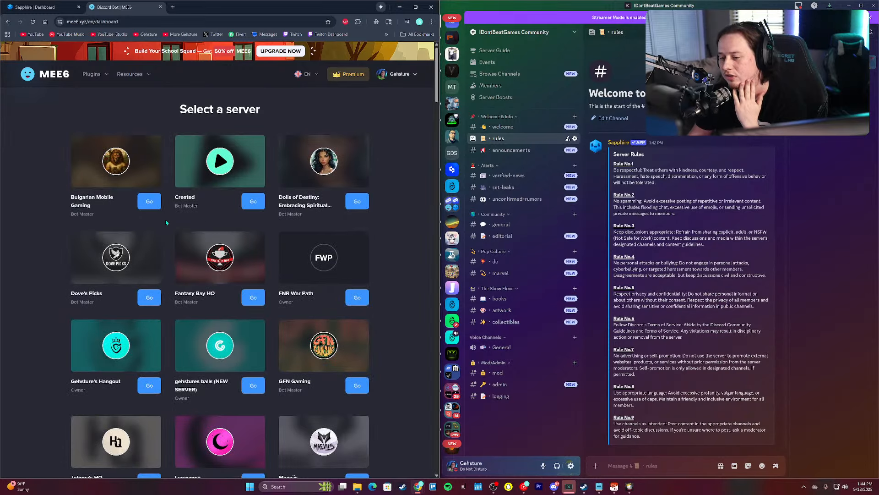
left_click(149, 385)
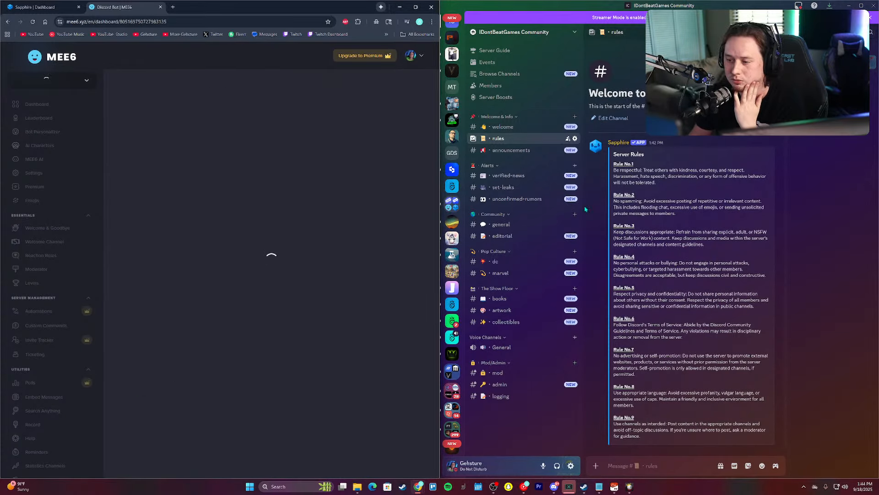
scroll(62, 238, "down", 2)
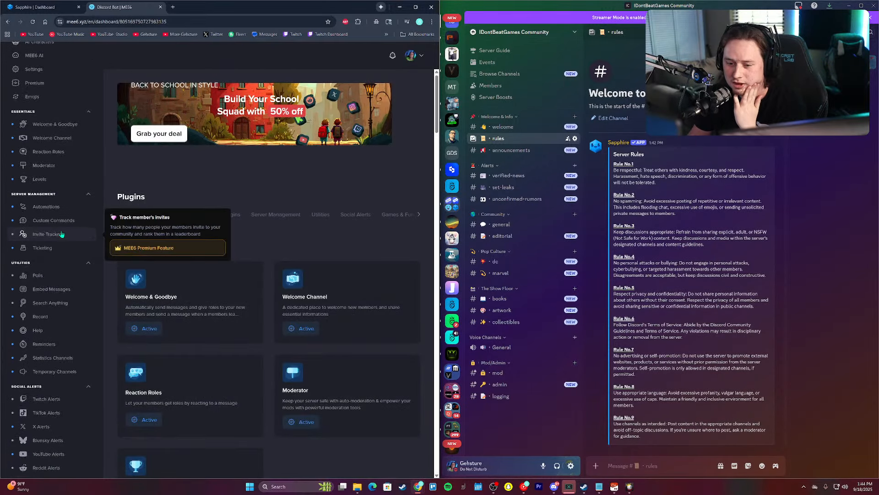
scroll(50, 215, "up", 1)
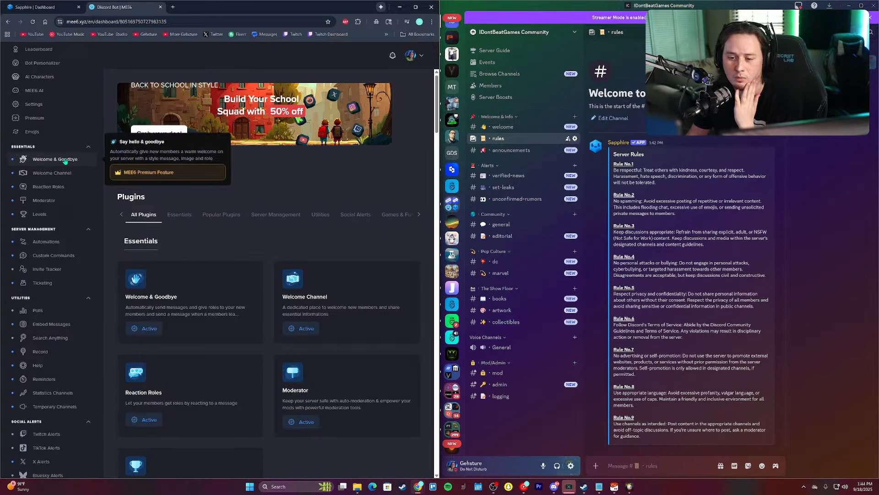
Step: Review the Levels, Ticketing and Automations plugin pages of the Gehsture's Hangout dashboard in MEE6
left_click(50, 215)
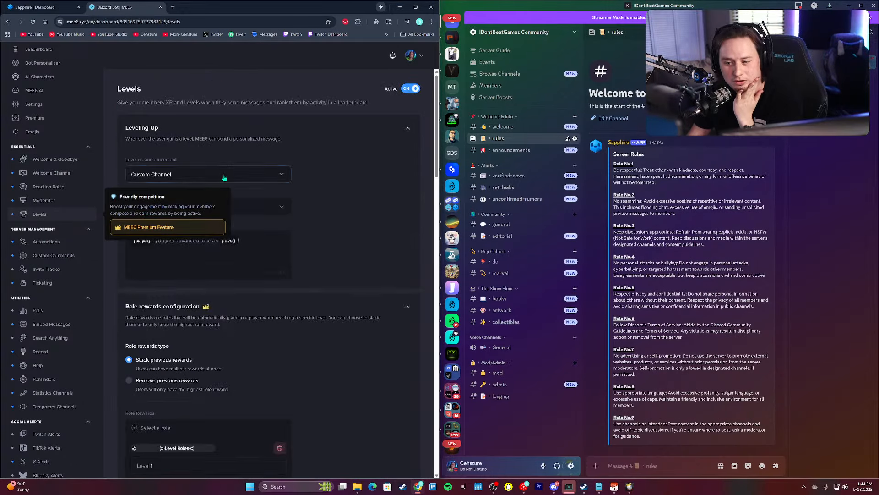
scroll(43, 238, "down", 1)
left_click(44, 249)
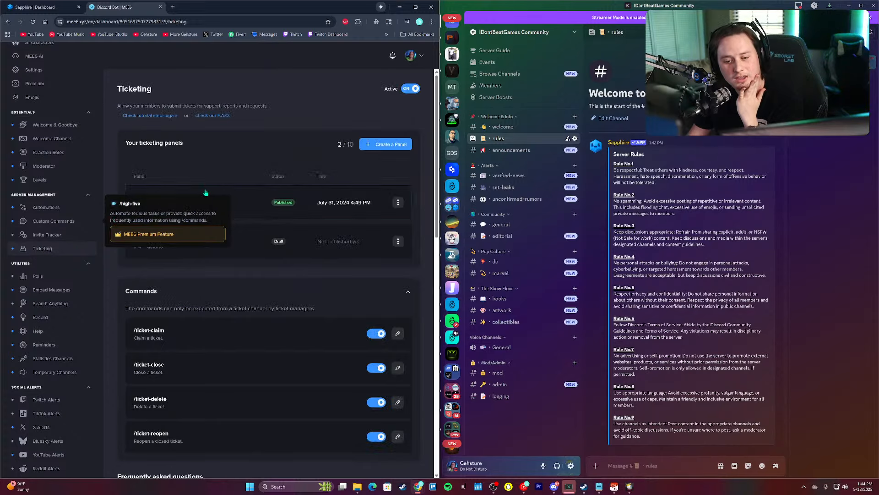
left_click(60, 208)
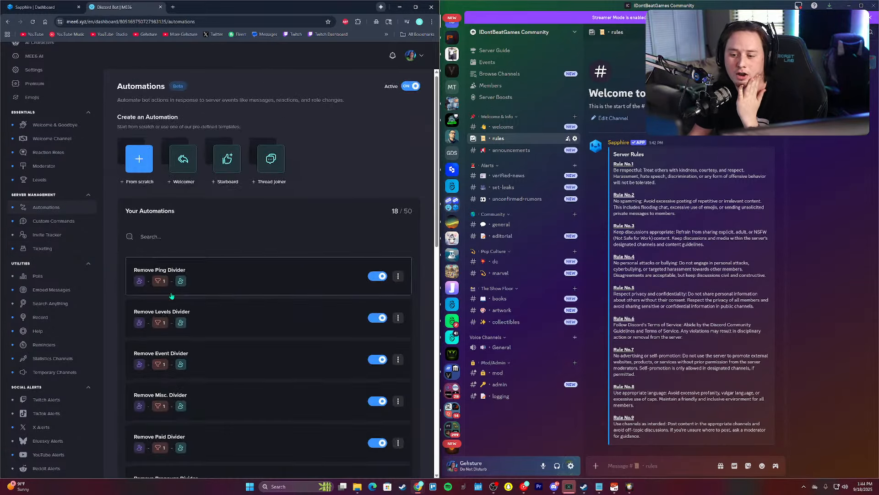
scroll(193, 275, "down", 10)
scroll(193, 275, "up", 10)
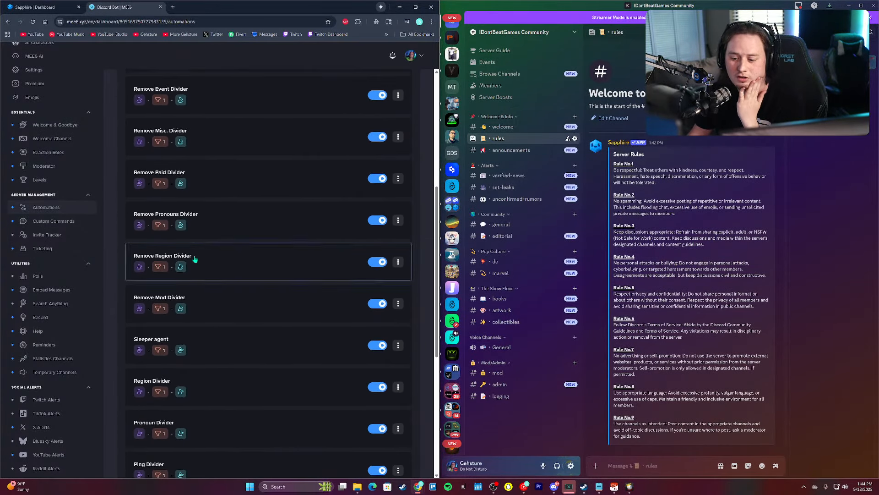
Step: Review the Embed Messages and Temporary Channels plugin pages, including the Join to Create VC hub and voice commands
scroll(55, 257, "down", 1)
left_click(56, 256)
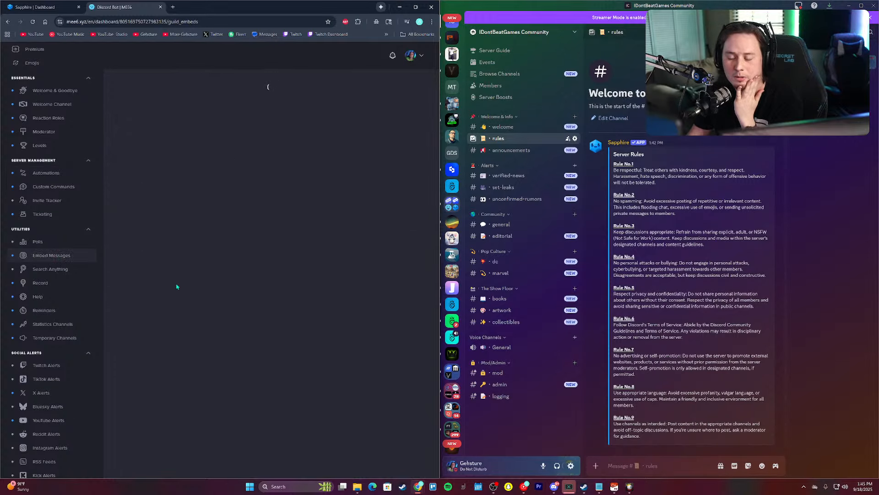
scroll(70, 289, "down", 8)
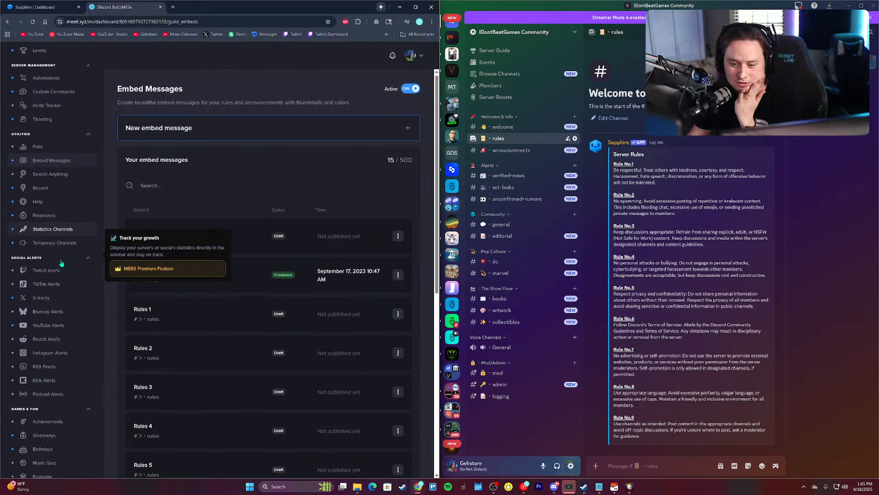
left_click(52, 235)
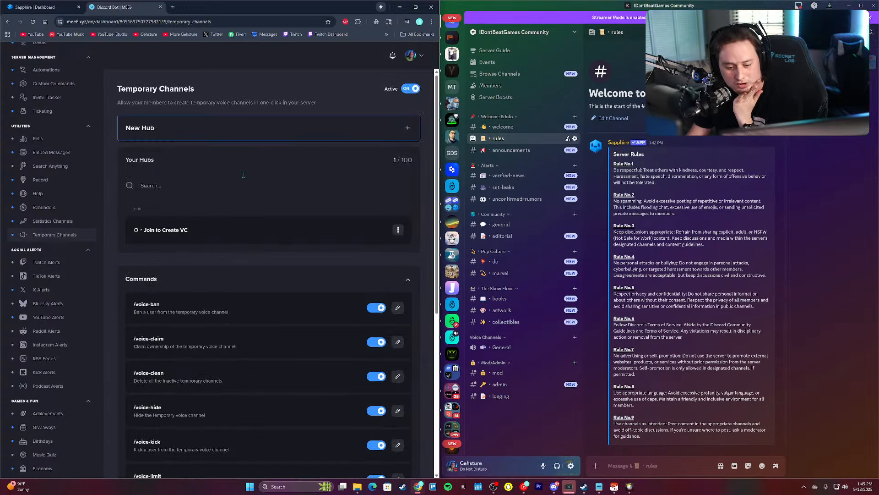
scroll(207, 209, "down", 1)
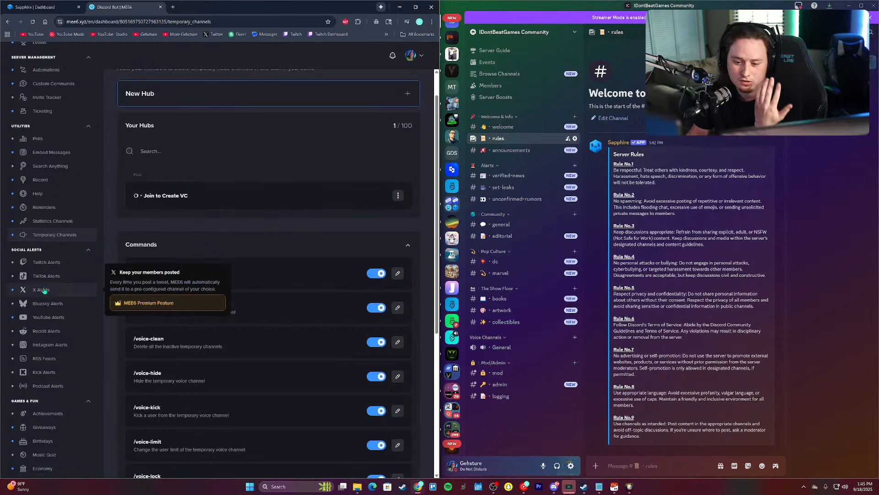
scroll(37, 249, "down", 1)
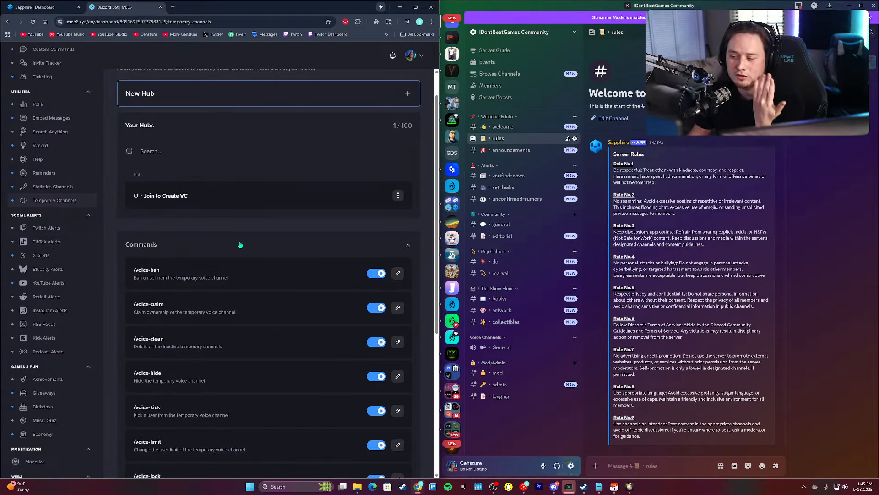
scroll(56, 358, "down", 1)
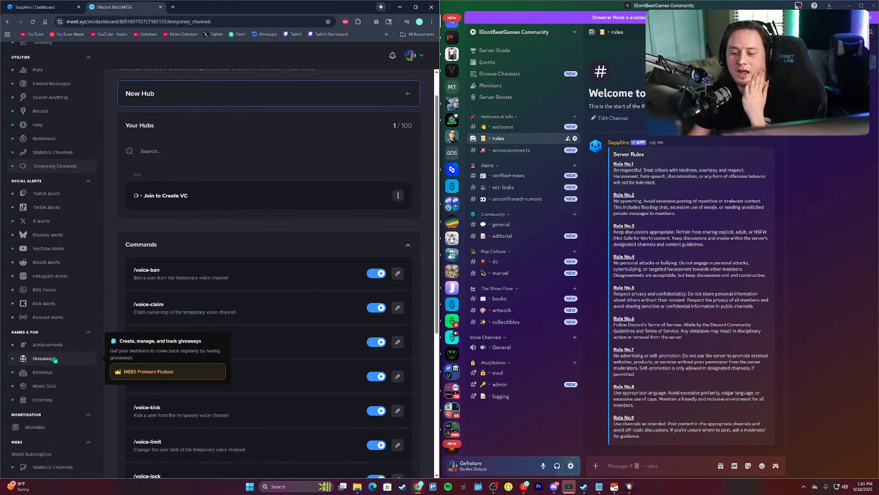
Step: Review MEE6's Birthdays and Economy settings and switch back to the rules template in the Sapphire dashboard
left_click(54, 372)
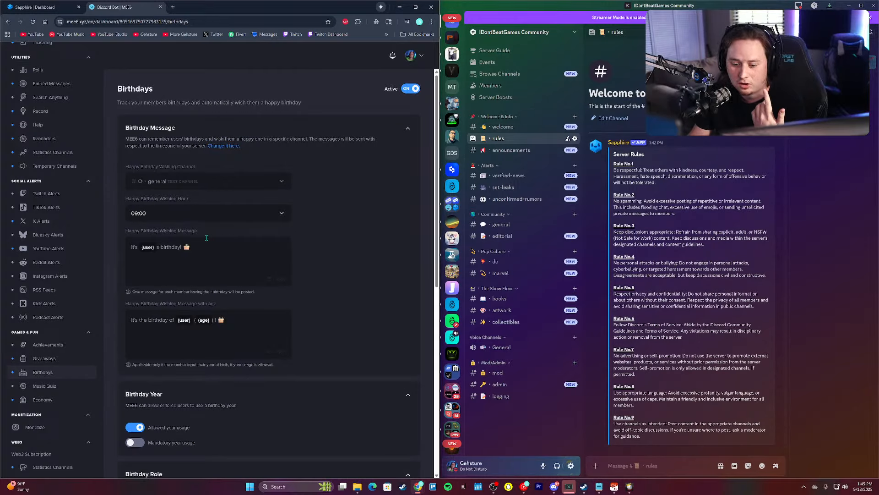
left_click(54, 399)
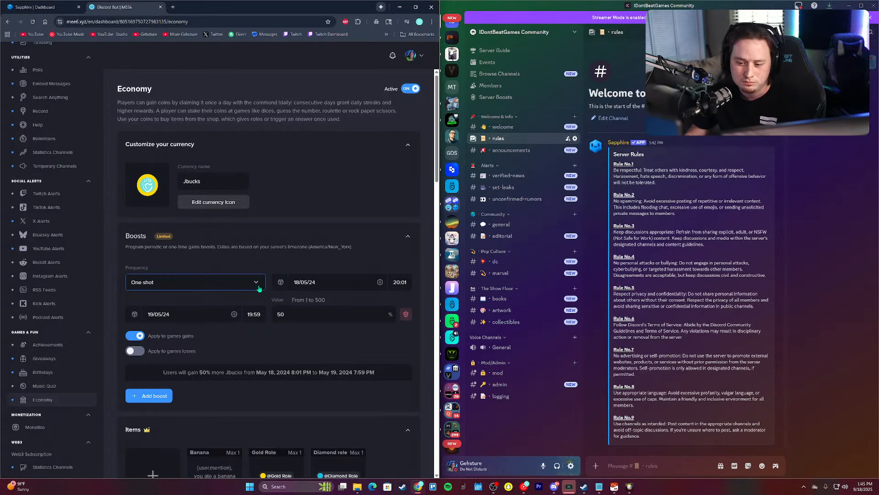
left_click(211, 202)
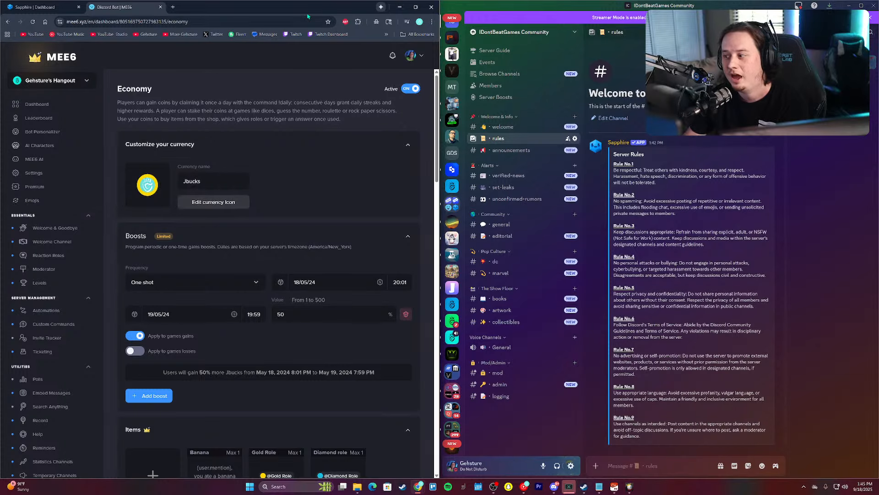
left_click(40, 11)
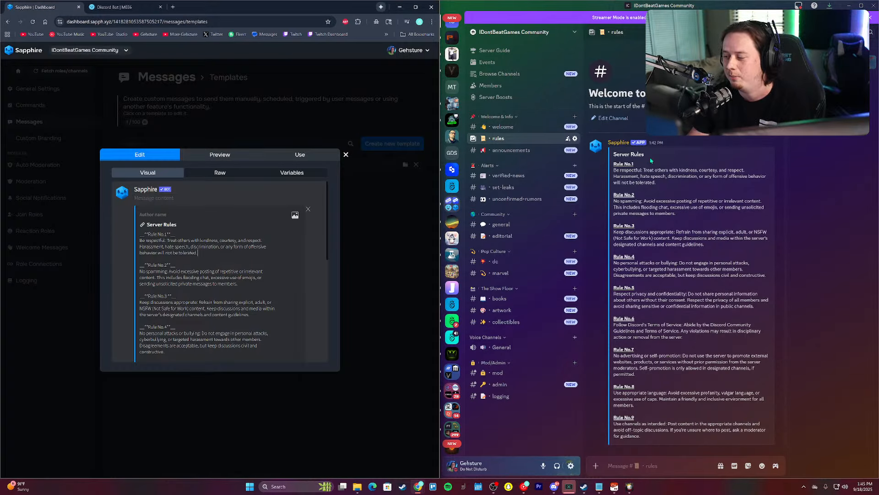
Step: Switch to Discord, open the community server's Access settings and turn on Server Rules for new members
left_click(508, 32)
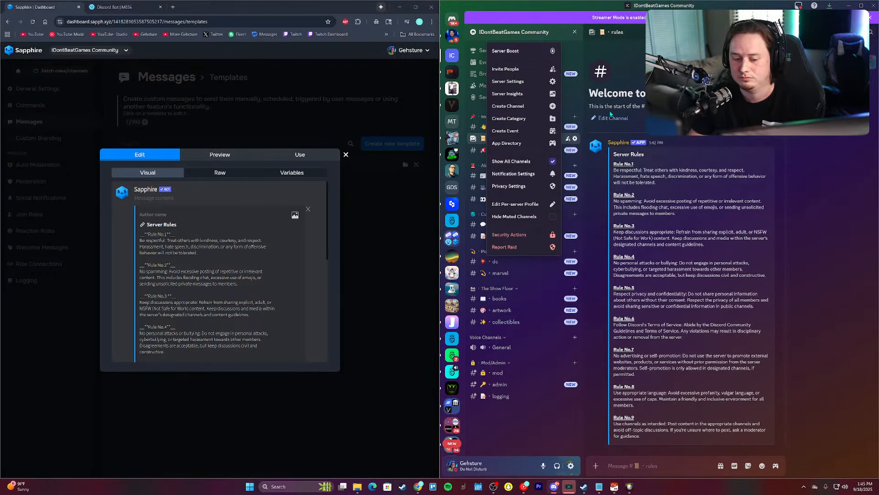
left_click(540, 82)
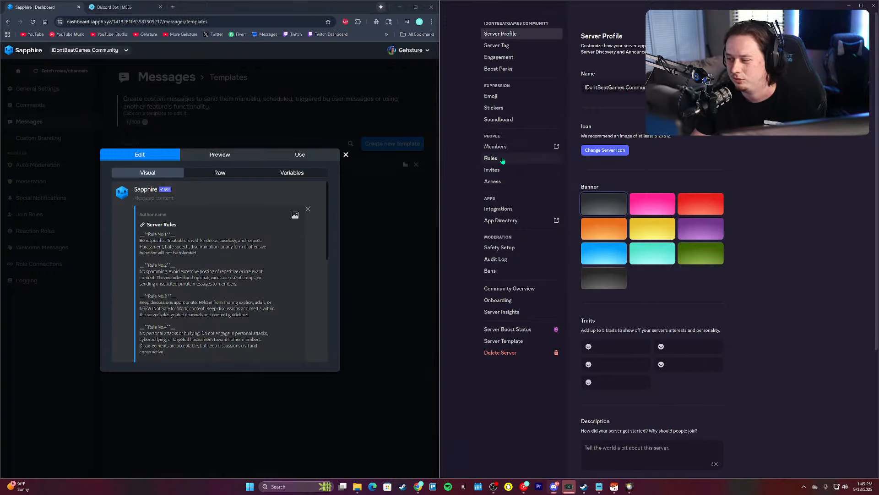
left_click(536, 158)
scroll(655, 221, "down", 2)
left_click(647, 229)
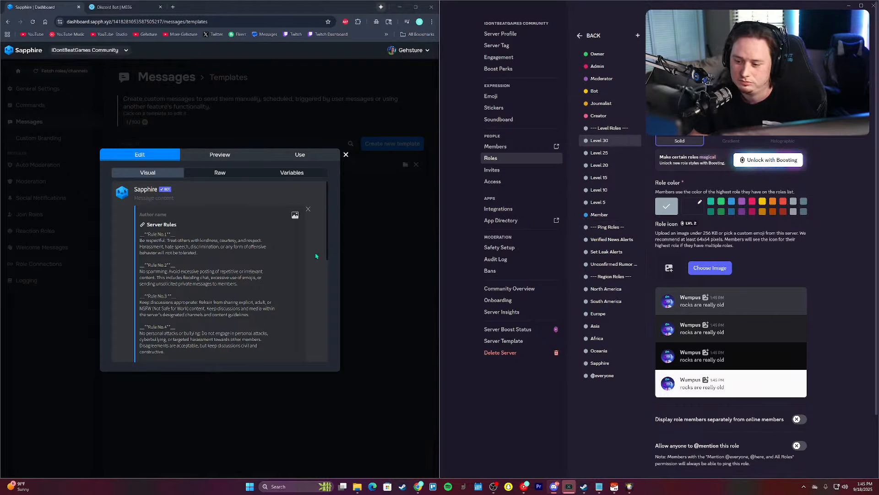
left_click(492, 181)
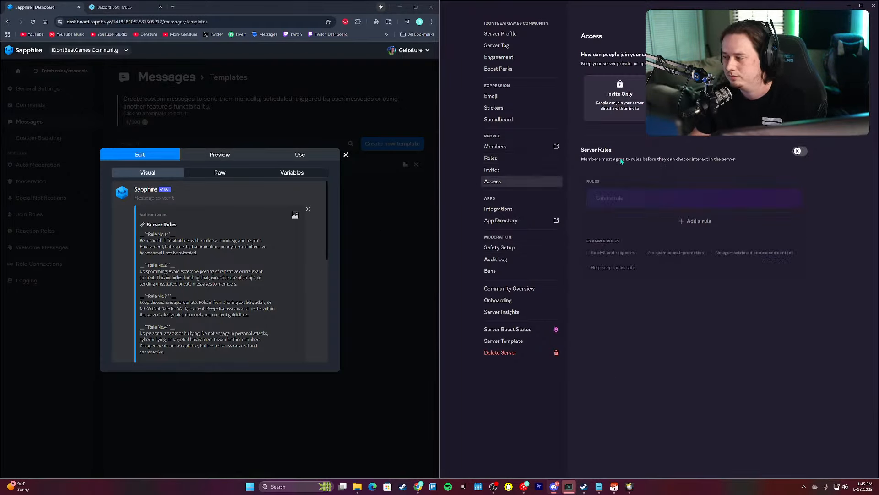
left_click(800, 151)
triple_click(147, 241)
key("ctrl+c")
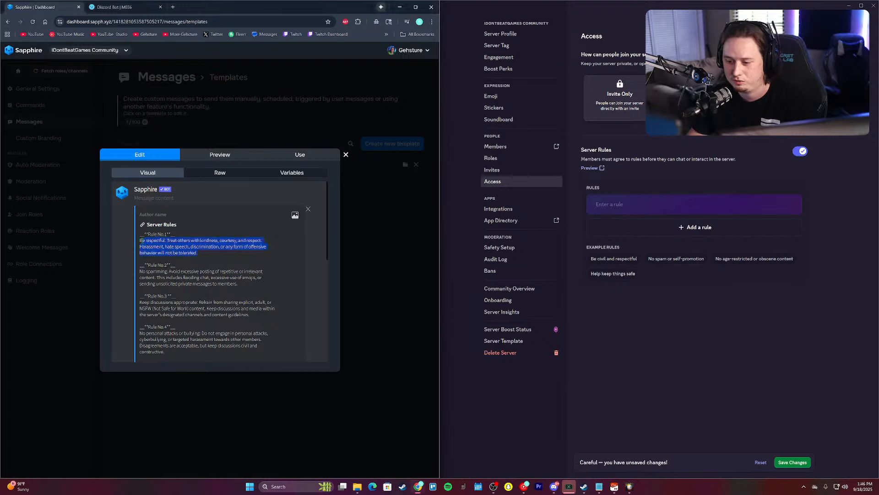
left_click(641, 204)
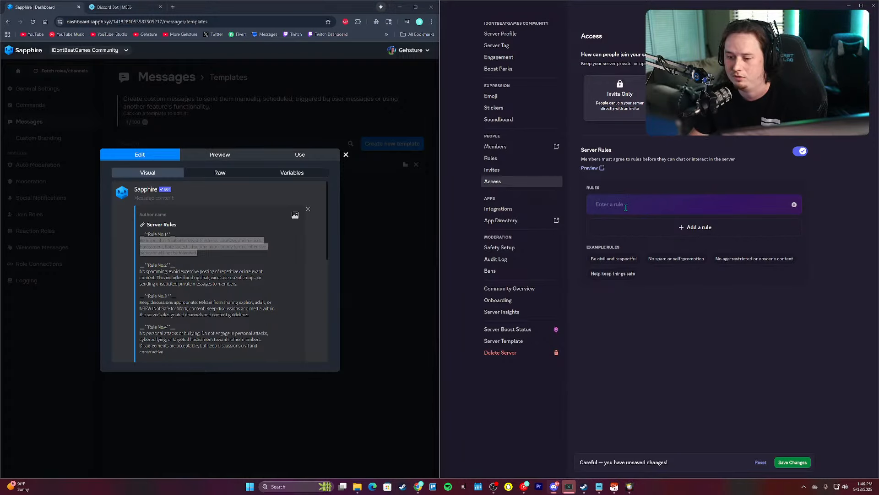
key("ctrl+v")
left_click_drag(238, 284, 132, 272)
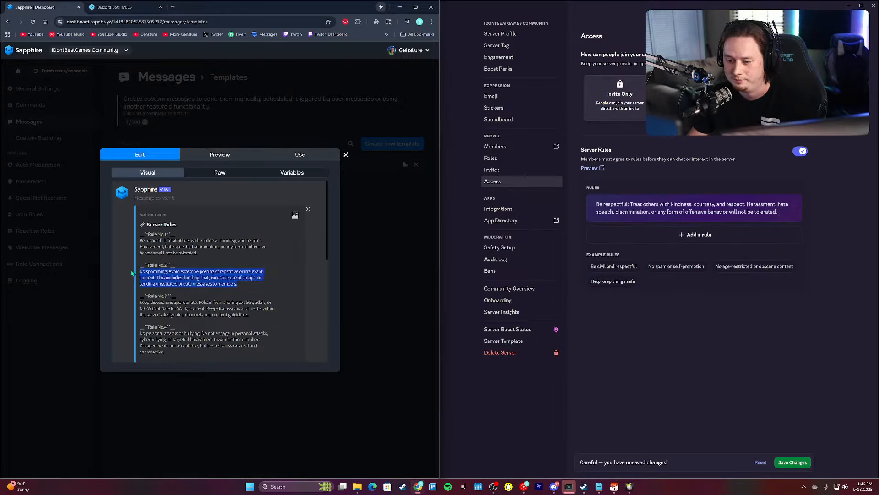
key("ctrl+c")
left_click(695, 234)
key("ctrl+v")
Step: Add Rule No.3 (Keep discussions appropriate) and Rule No.4 (No personal attacks or bullying) from the template to the server rules
scroll(406, 230, "down", 1)
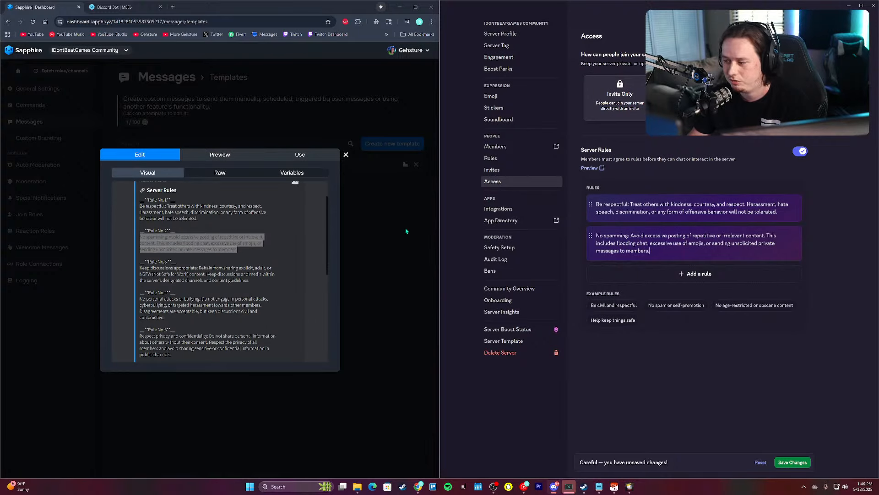
left_click_drag(250, 280, 139, 272)
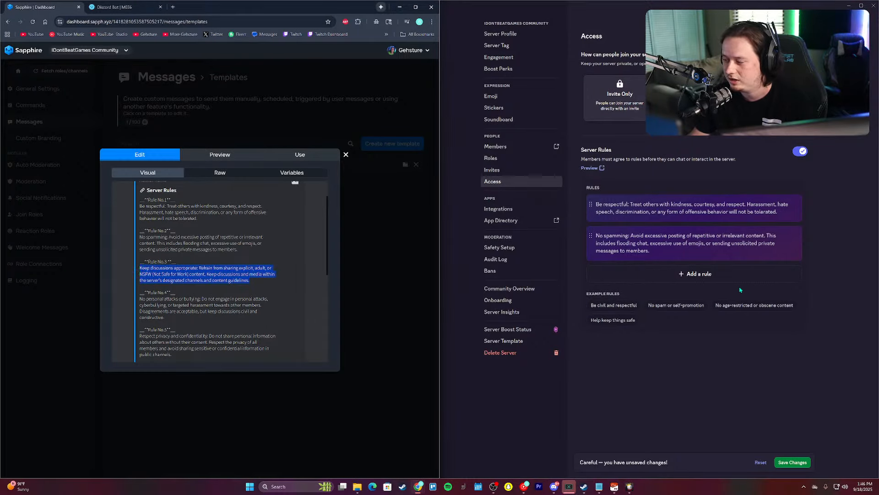
key("ctrl+c")
left_click(664, 274)
key("ctrl+v")
left_click_drag(194, 316, 139, 299)
key("ctrl+c")
left_click(694, 313)
key("ctrl+v")
Step: Add Rule No.5 (Respect privacy and confidentiality) and Rule No.6 (Follow Discord's Terms of Service) to the server rules
scroll(162, 277, "down", 1)
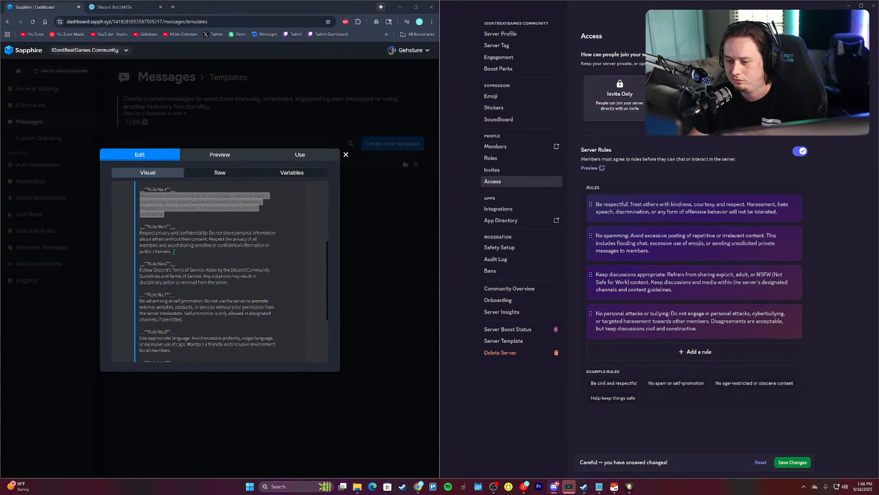
left_click_drag(170, 252, 139, 232)
key("ctrl+c")
left_click(643, 356)
key("ctrl+v")
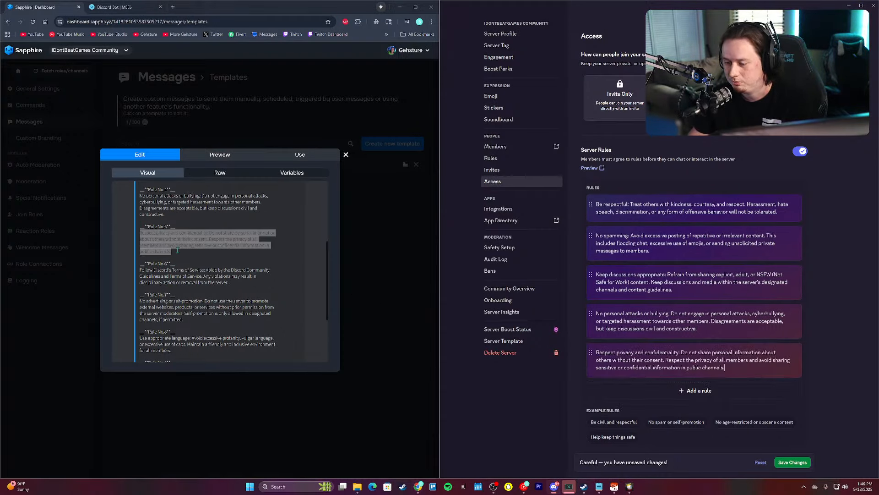
scroll(207, 275, "down", 1)
left_click_drag(228, 248, 147, 232)
key("ctrl+c")
left_click(695, 390)
key("ctrl+v")
Step: Add Rule No.7 (No advertising or self-promotion) and Rule No.8 (Use appropriate language) from the template to the server rules
scroll(193, 250, "down", 1)
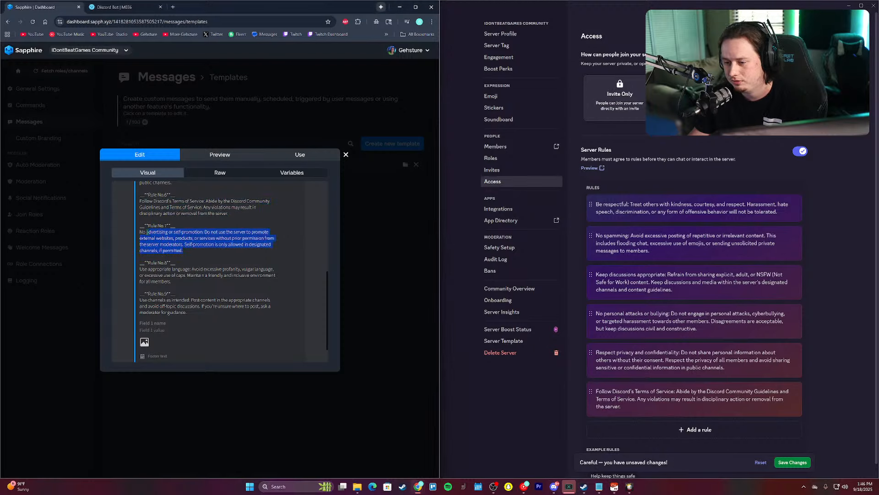
key("ctrl+c")
left_click(695, 429)
key("ctrl+v")
scroll(687, 412, "down", 2)
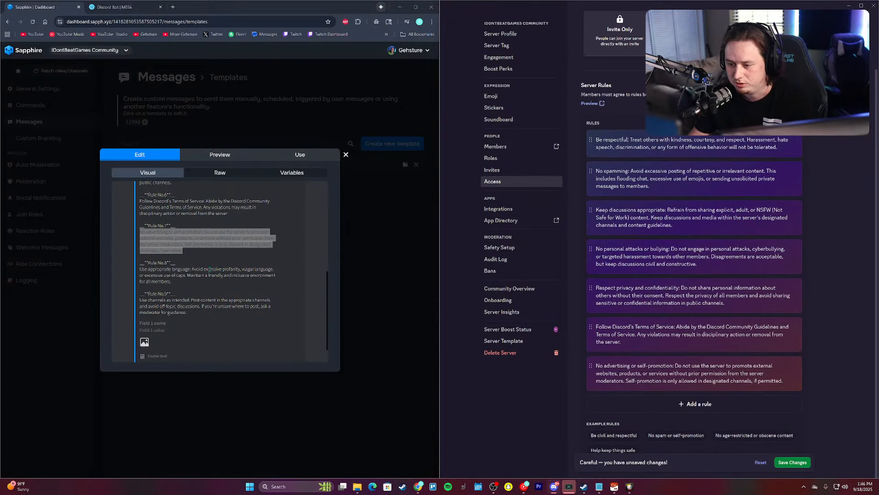
left_click_drag(171, 281, 140, 268)
key("ctrl+c")
left_click(695, 404)
key("ctrl+v")
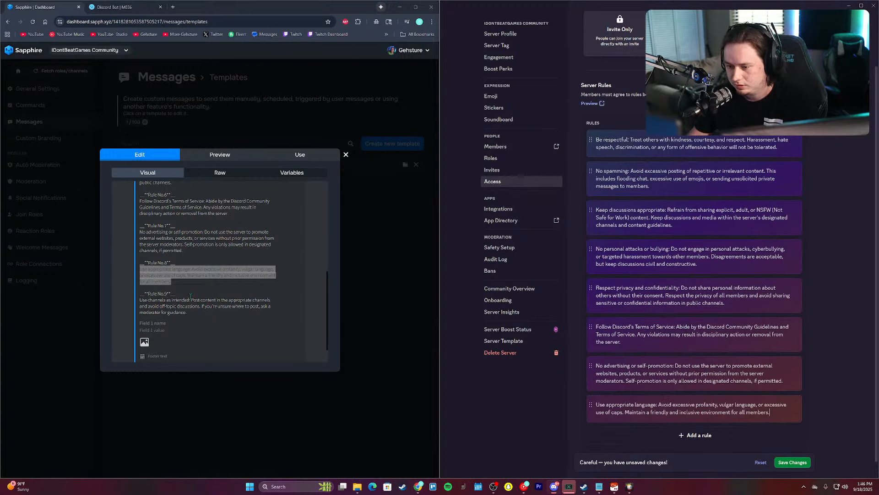
Step: Add Rule No.9 (Use channels as intended) as the last server rule and save the Access changes
left_click_drag(187, 312, 138, 303)
key("ctrl+c")
left_click(685, 432)
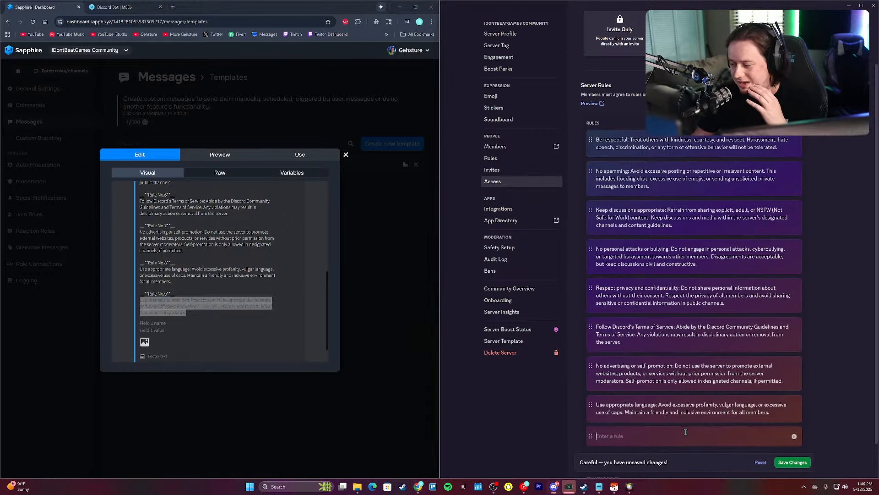
key("ctrl+v")
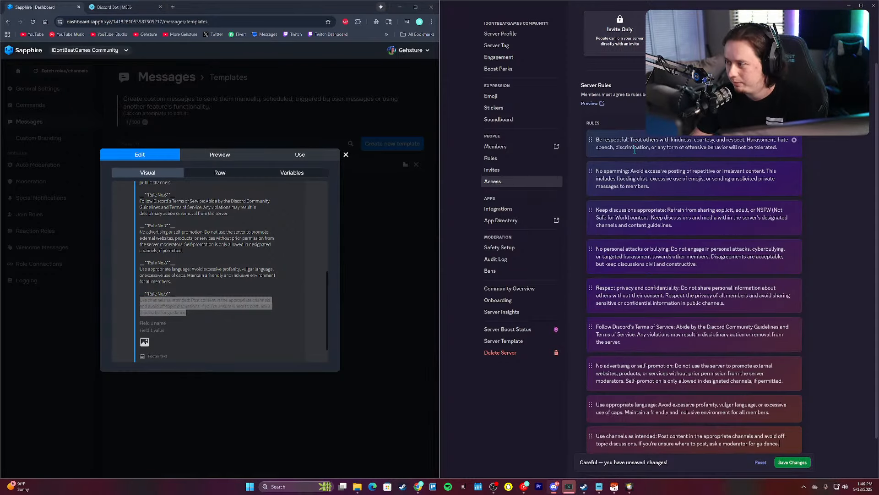
scroll(635, 151, "up", 2)
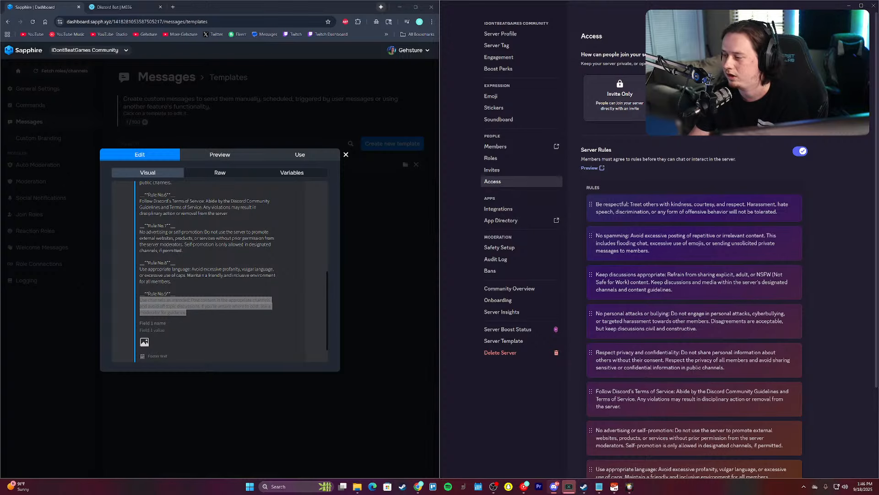
Step: Preview the rules screening as a new member sees it, try the agreement checkbox and close the preview
left_click(225, 226)
scroll(224, 225, "up", 2)
left_click(590, 168)
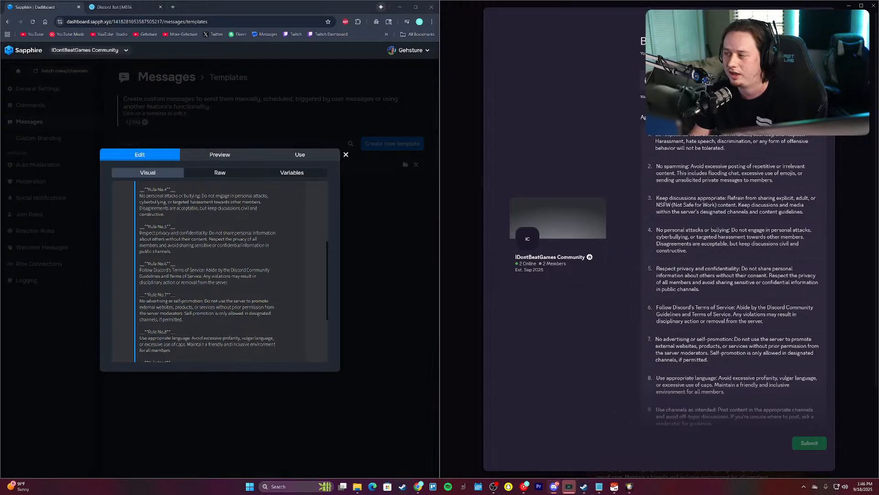
scroll(728, 275, "down", 2)
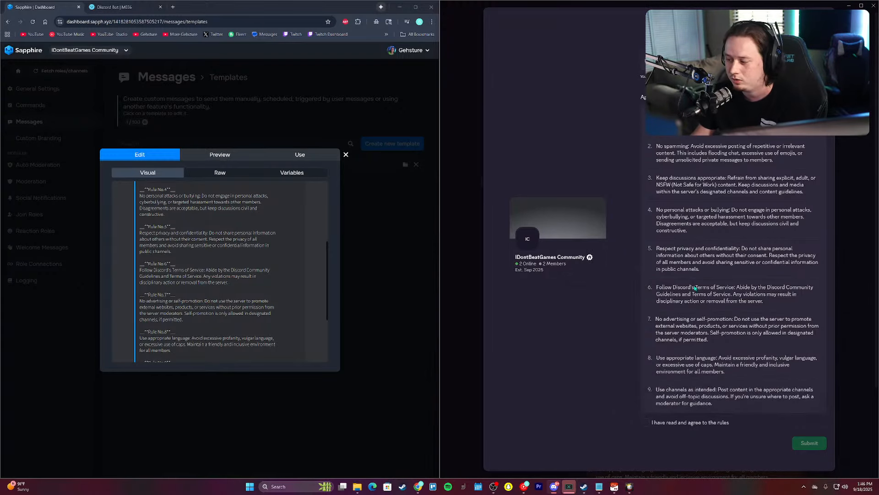
left_click(678, 422)
left_click(683, 423)
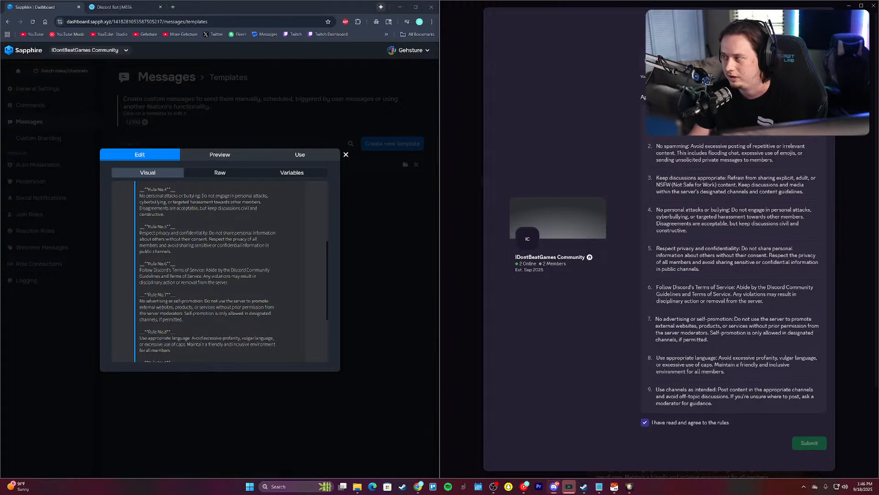
left_click(462, 229)
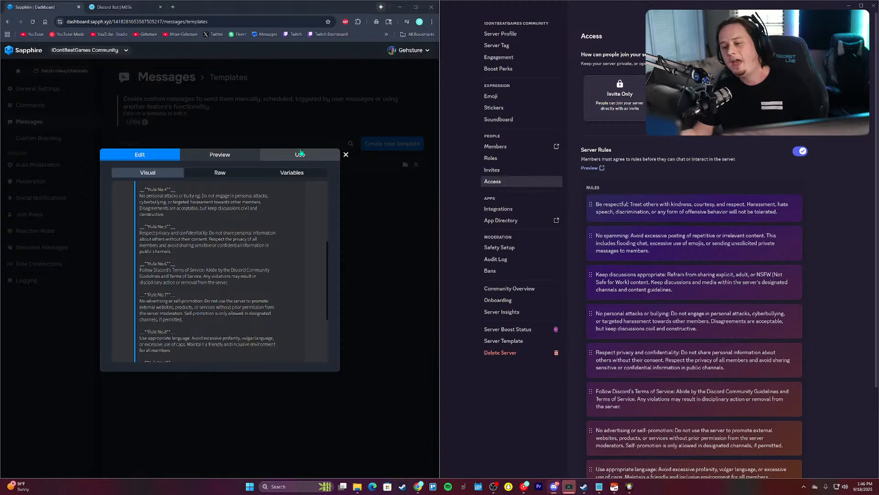
Step: In the Sapphire dashboard, add Member as the role assigned to users joining the server and save
left_click(218, 115)
left_click(47, 218)
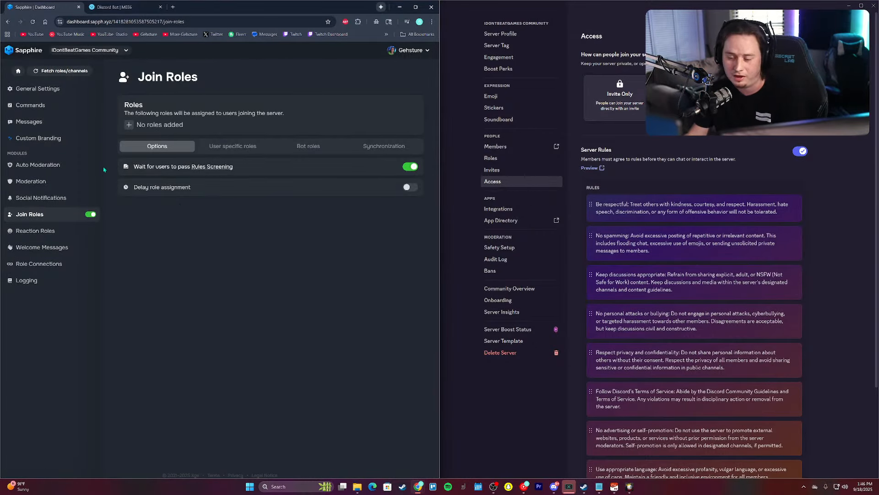
left_click(128, 125)
type("mem")
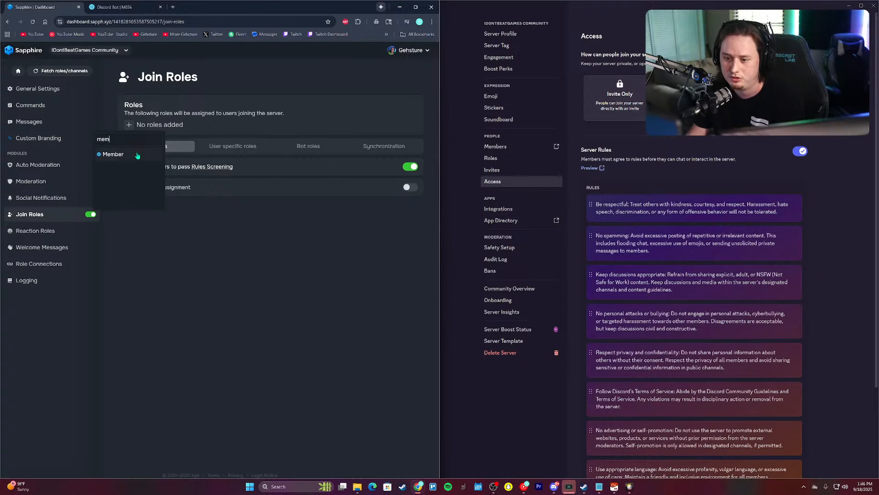
left_click(138, 156)
left_click(324, 460)
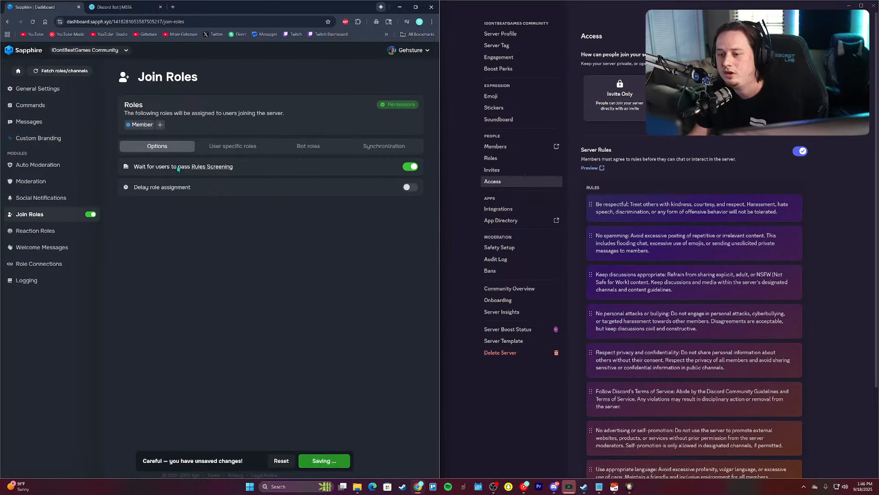
Step: Check the linked Rules Screening help article, close it and review Sapphire's Custom Branding plans
left_click(217, 168)
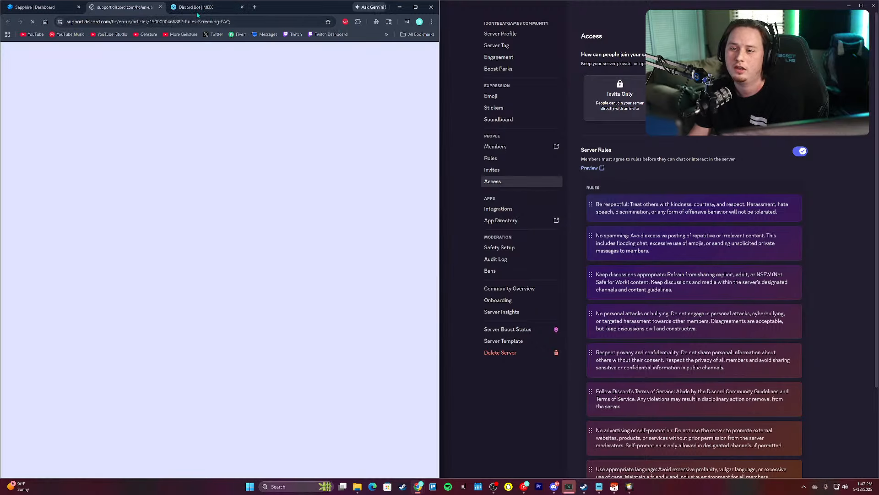
left_click(160, 8)
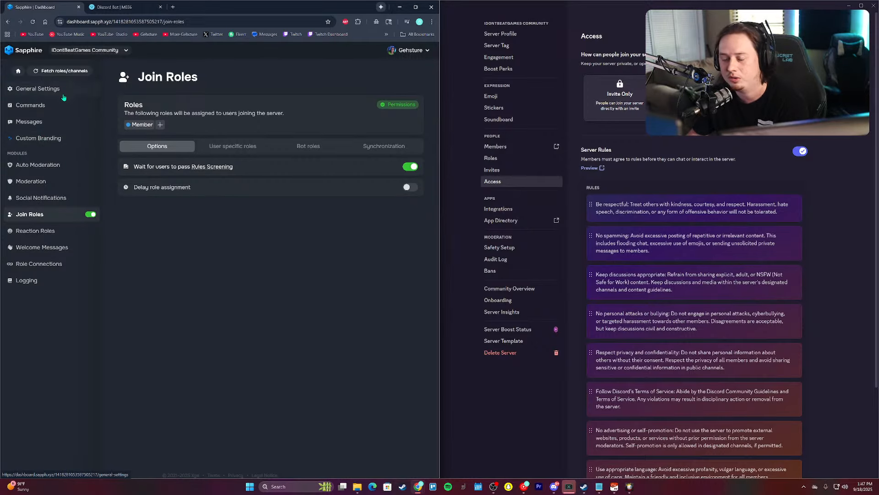
left_click(41, 139)
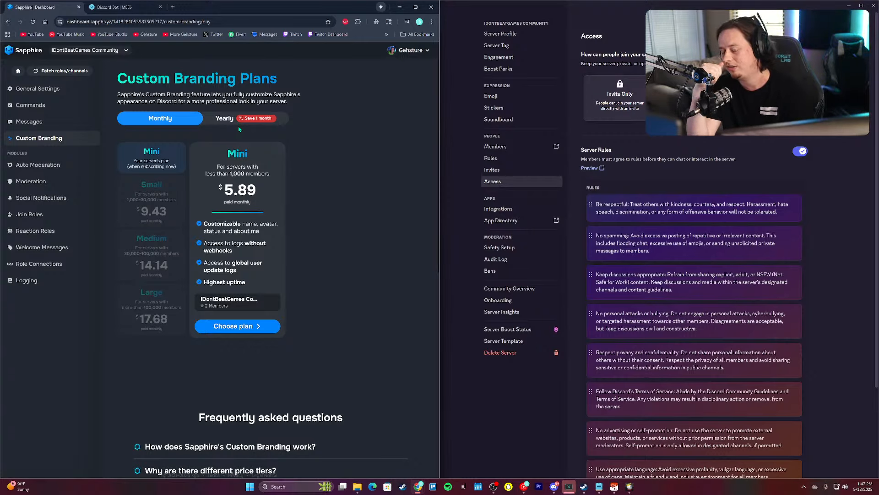
Step: Review the Messages section of the Sapphire dashboard and its list of templates
left_click(55, 121)
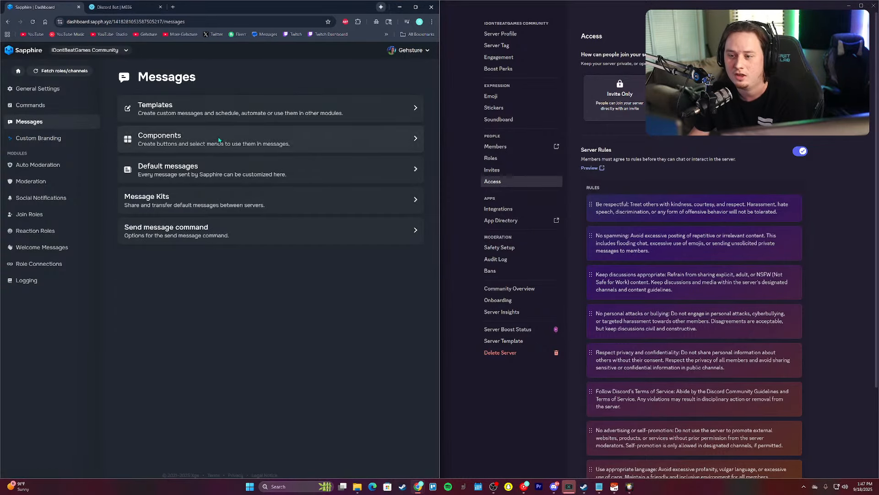
left_click(200, 105)
key("alt+Left")
left_click(208, 104)
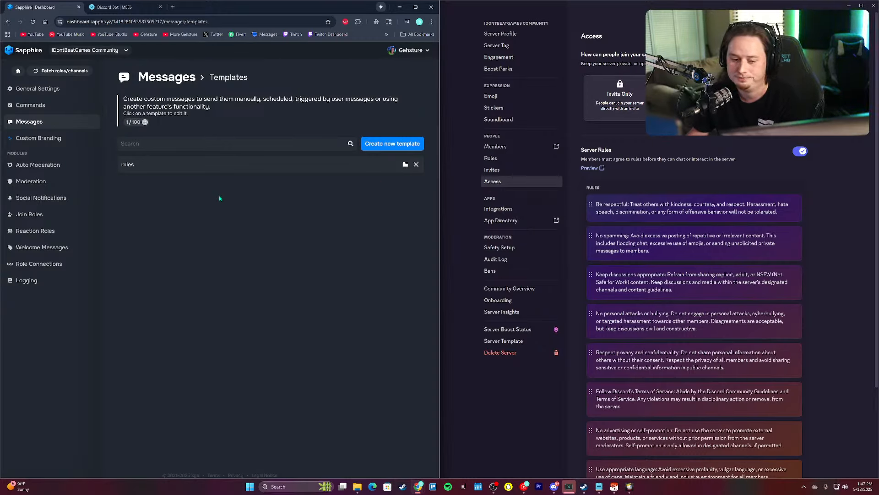
left_click(87, 123)
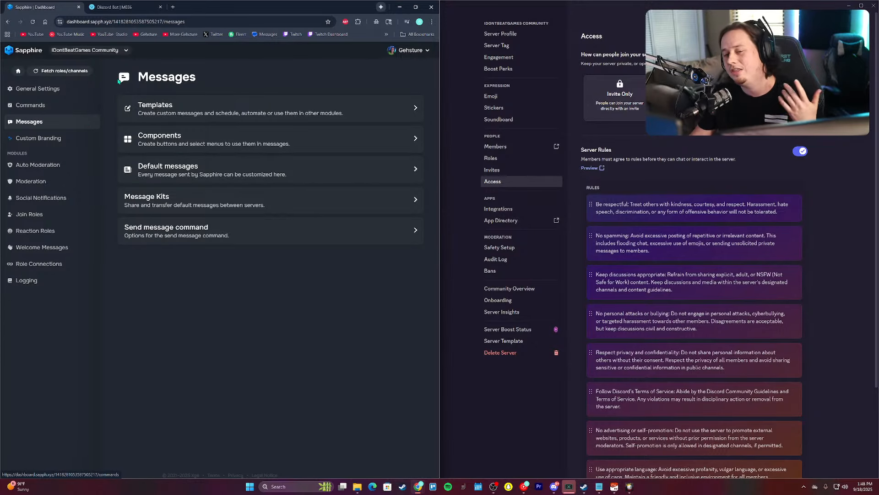
Step: Switch to the MEE6 dashboard of Gehsture's Hangout and look through its plugin list to compare it with Sapphire
key("ctrl+Tab")
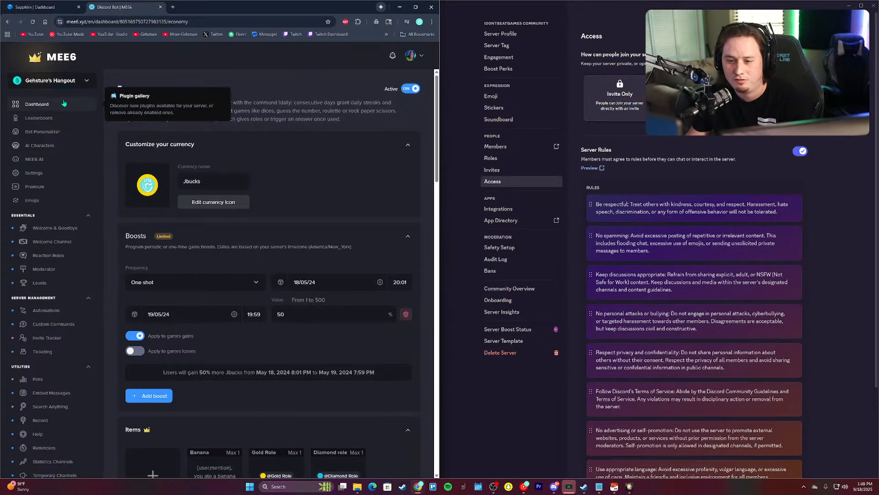
left_click(54, 9)
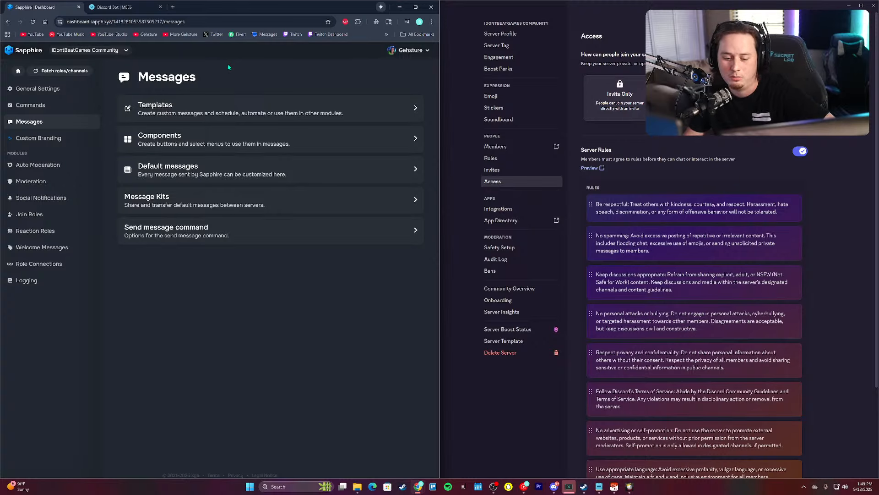
left_click(137, 9)
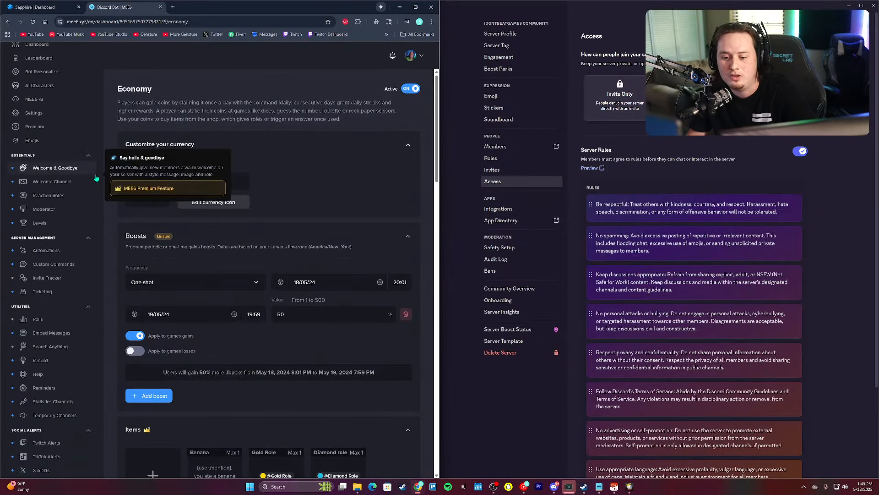
scroll(79, 159, "up", 2)
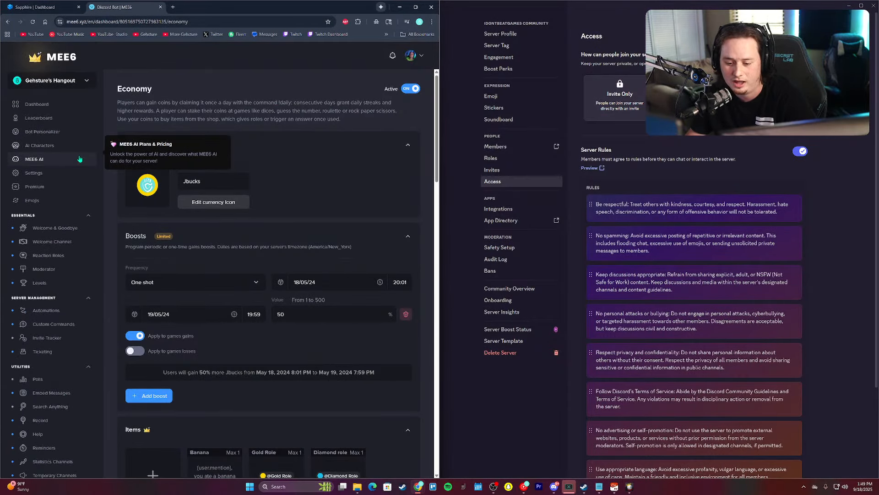
scroll(79, 159, "down", 6)
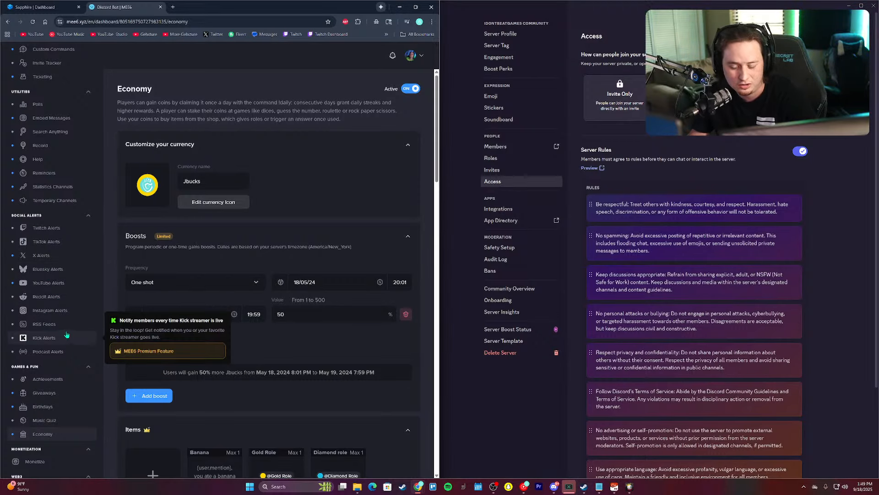
Step: Look through the MEE6 plugin list again and compare it with the modules offered in the Sapphire dashboard
scroll(67, 335, "up", 6)
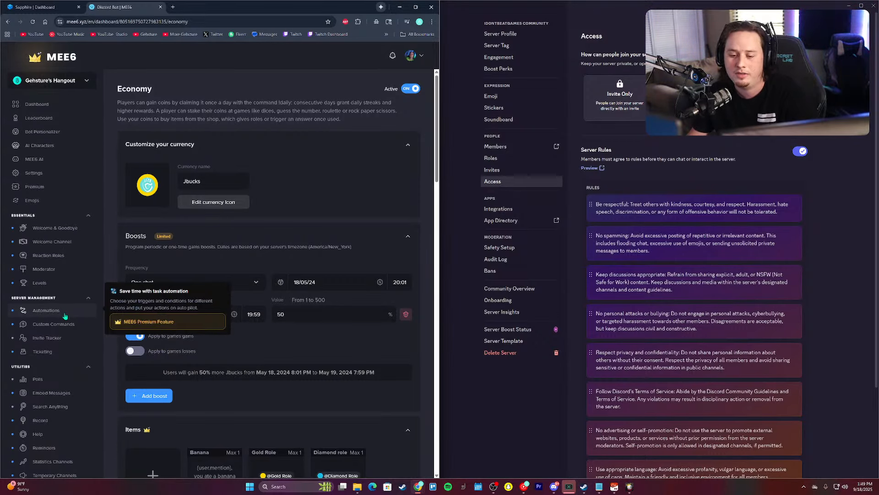
scroll(55, 293, "down", 7)
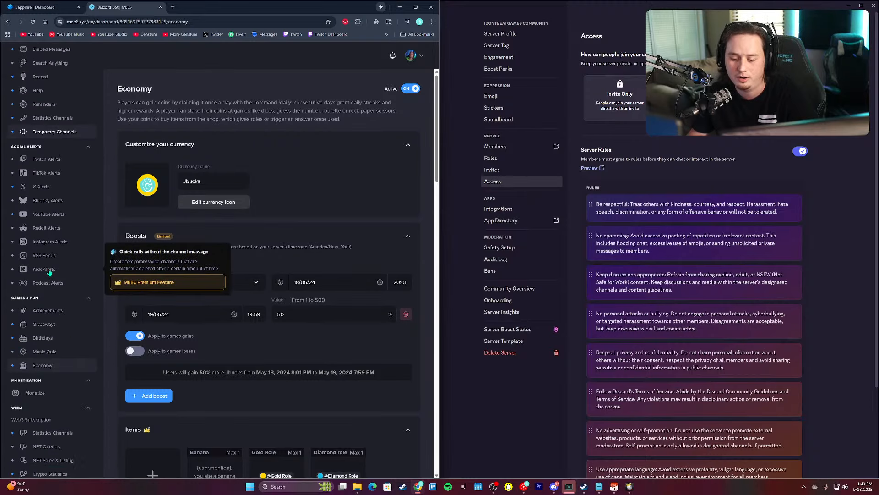
scroll(49, 273, "up", 7)
left_click(55, 7)
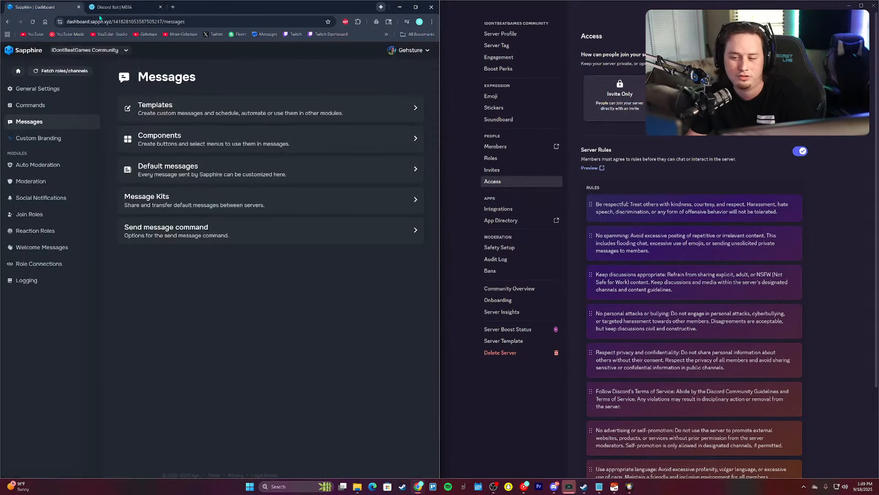
left_click(147, 7)
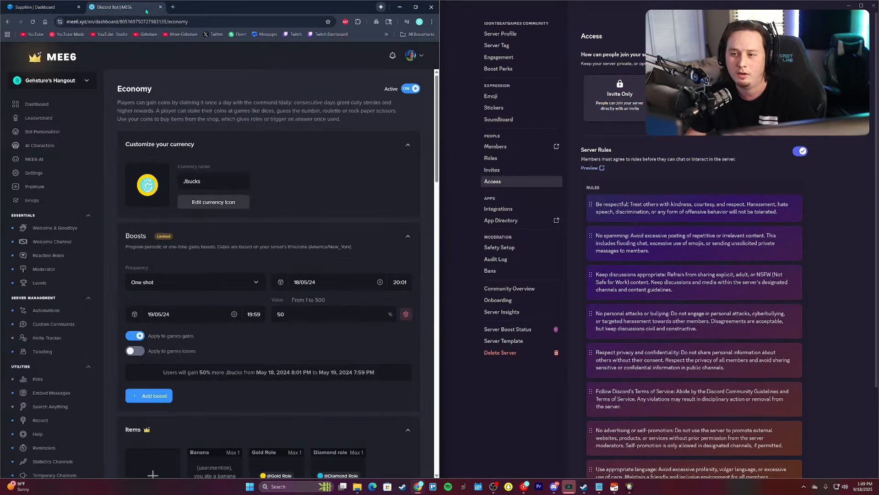
scroll(46, 321, "down", 1)
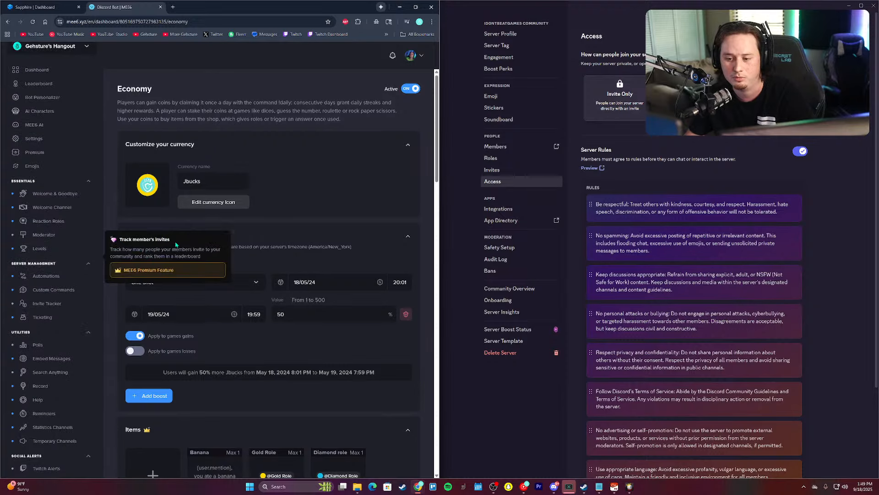
left_click(41, 7)
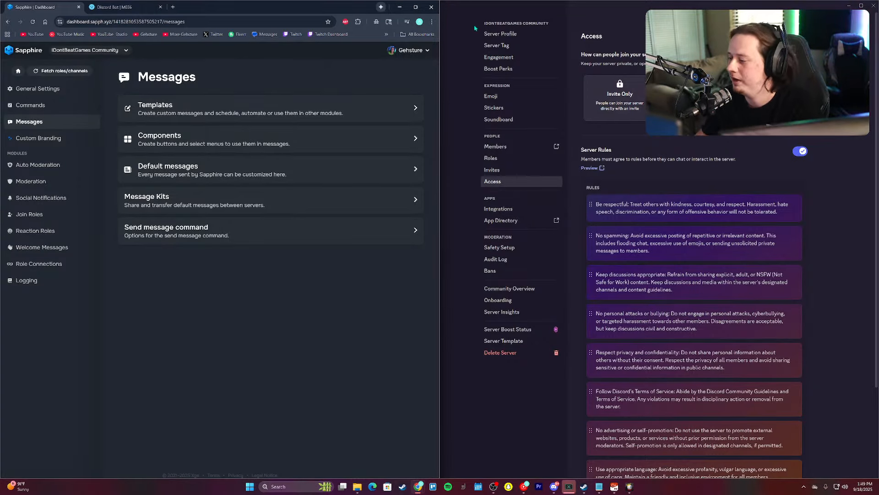
Step: Review the server's role list, including the level roles, against MEE6's plugins and close the Discord server settings
scroll(791, 151, "down", 3)
scroll(791, 151, "up", 3)
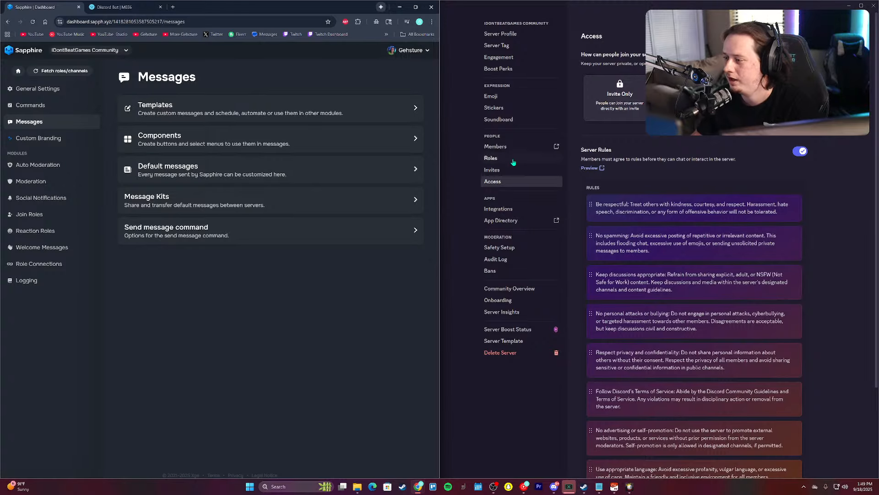
left_click(491, 157)
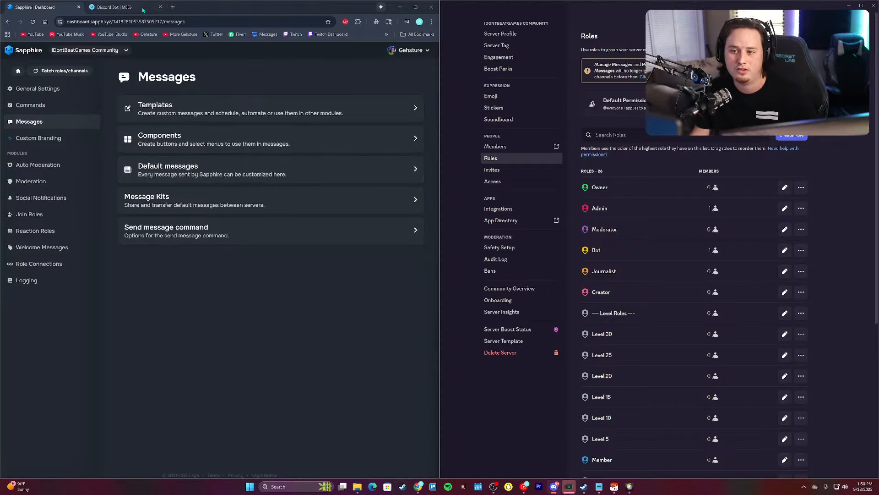
key("ctrl+Tab")
scroll(39, 132, "down", 2)
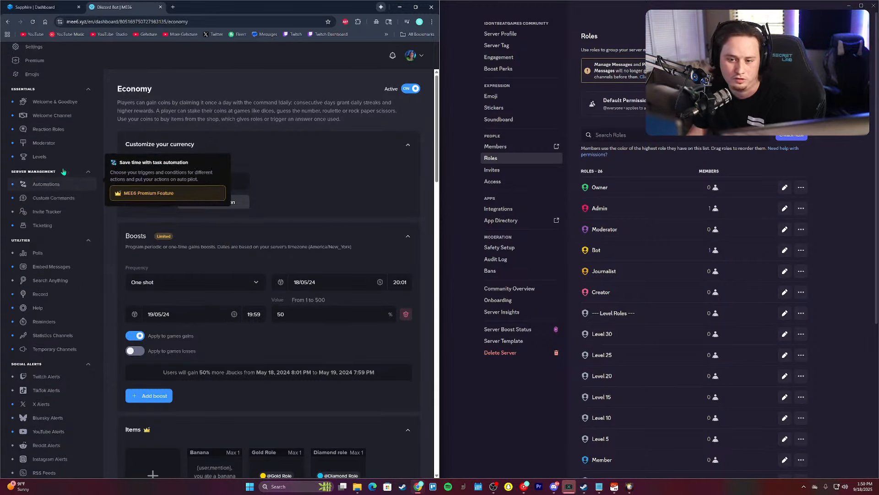
scroll(52, 169, "up", 3)
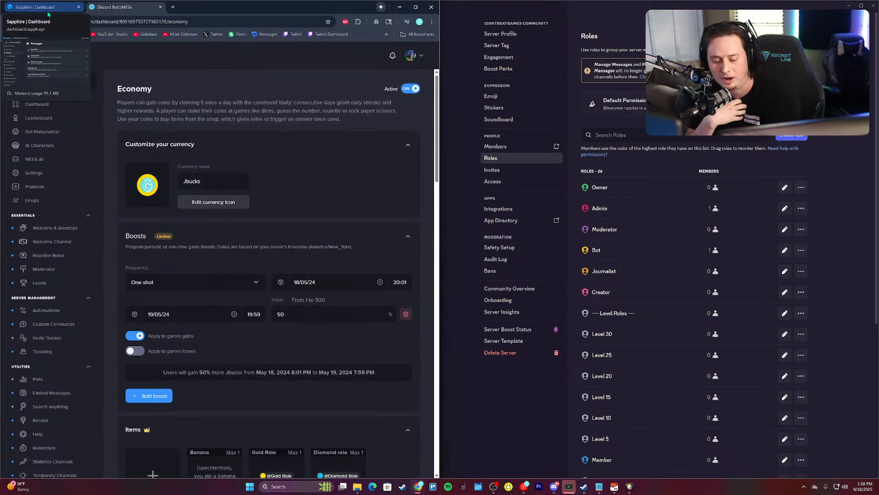
left_click(41, 8)
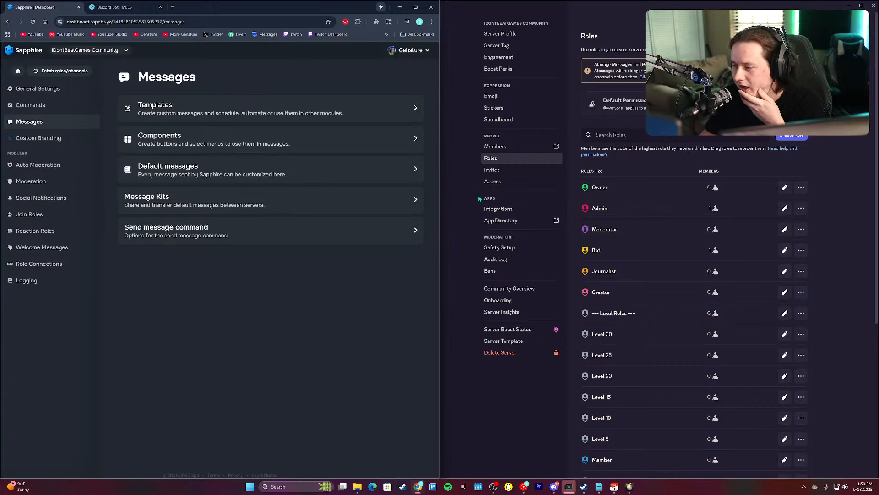
key("Escape")
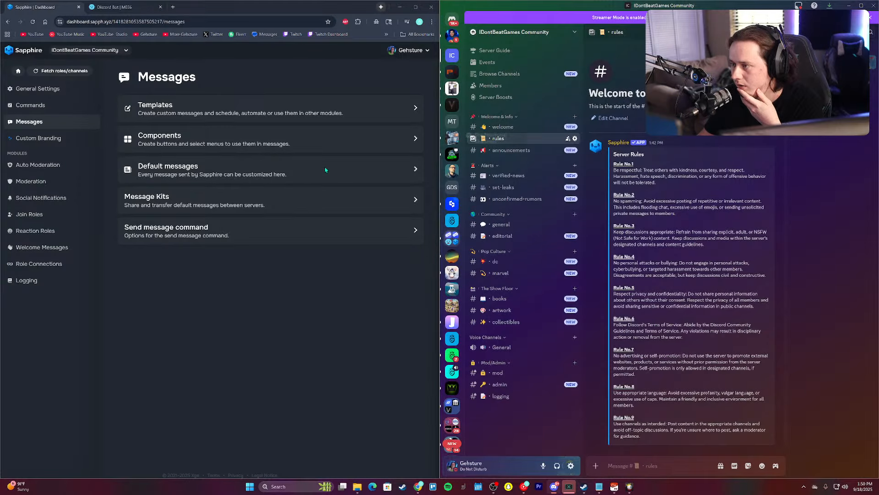
Step: In Sapphire, create a join message for the welcome channel, add a dynamic image to Message 1 and save
left_click(50, 261)
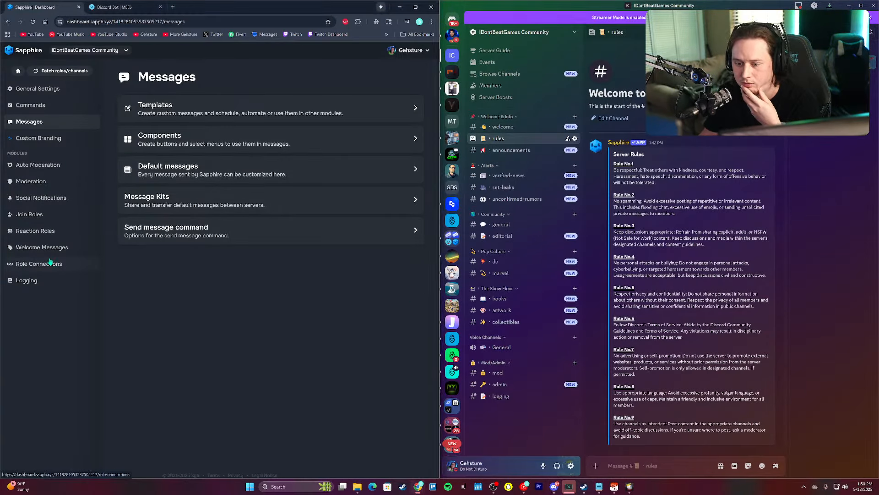
left_click(43, 247)
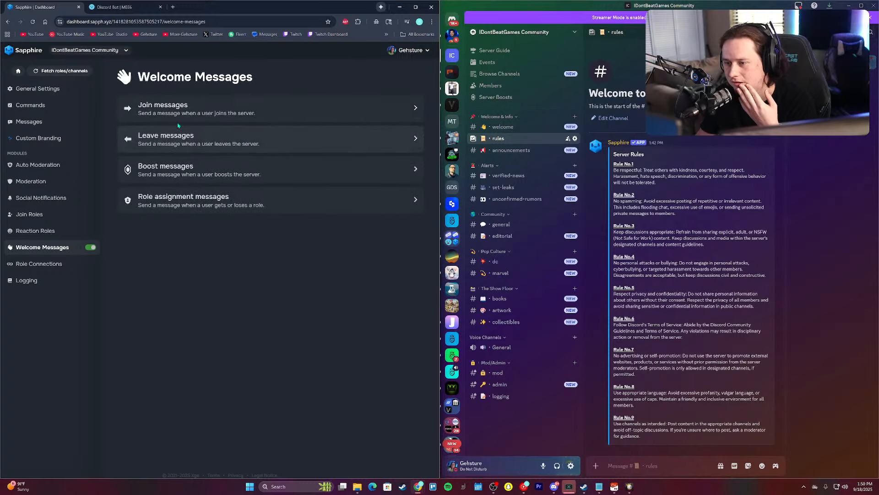
left_click(178, 117)
left_click(206, 123)
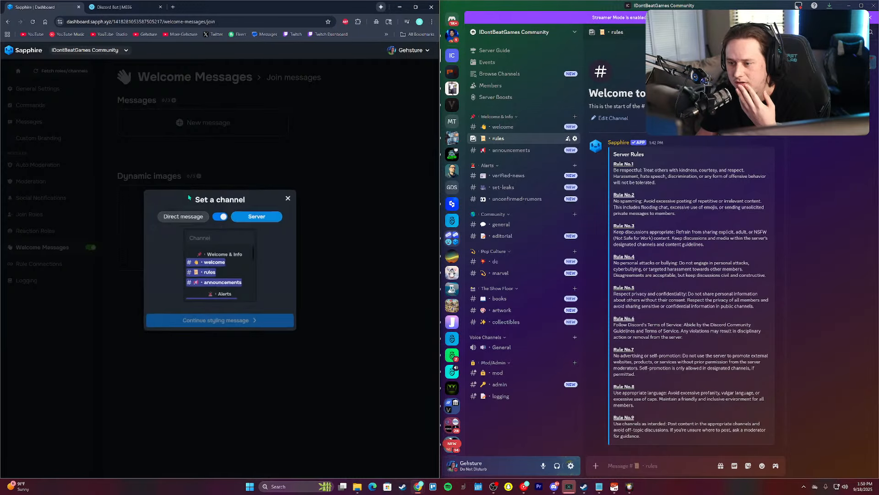
left_click(208, 262)
left_click(222, 287)
left_click(189, 247)
left_click(199, 289)
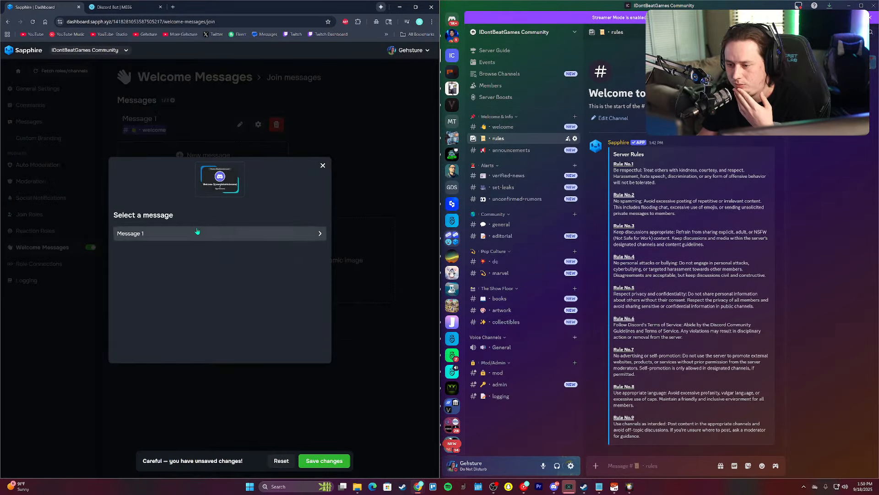
left_click(197, 233)
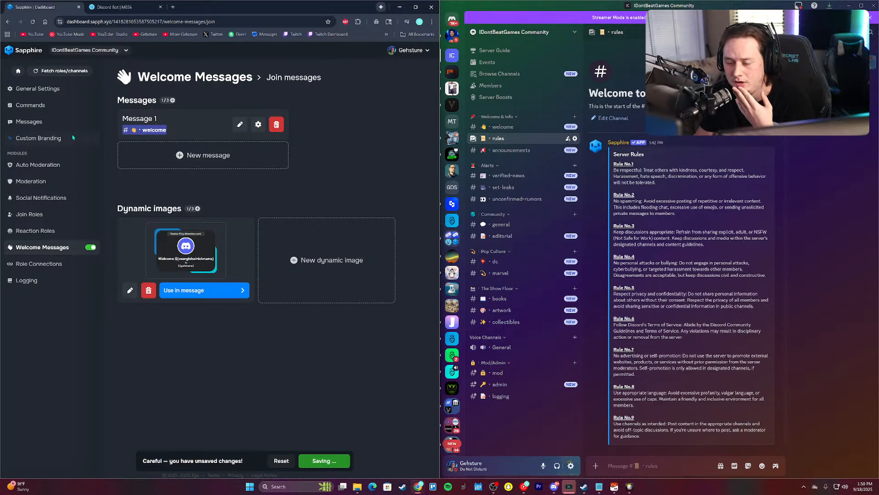
Step: In Sapphire's advanced auto moderation, add a Spam condition of 3 messages in 5 seconds with the Delete messages action
left_click(38, 165)
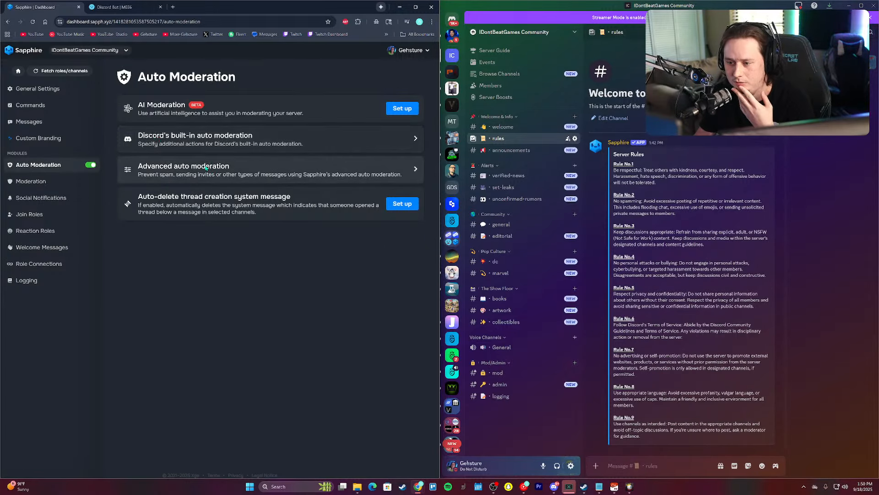
left_click(211, 175)
left_click(221, 138)
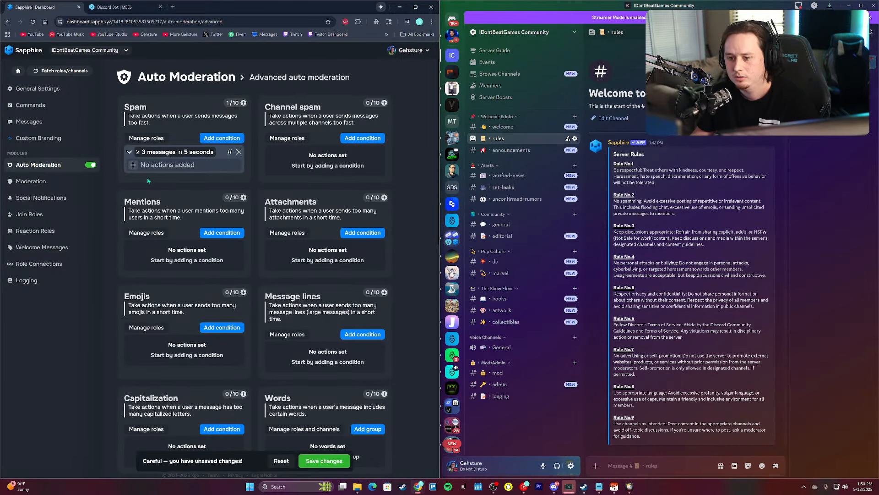
left_click(134, 168)
left_click(137, 195)
left_click(221, 153)
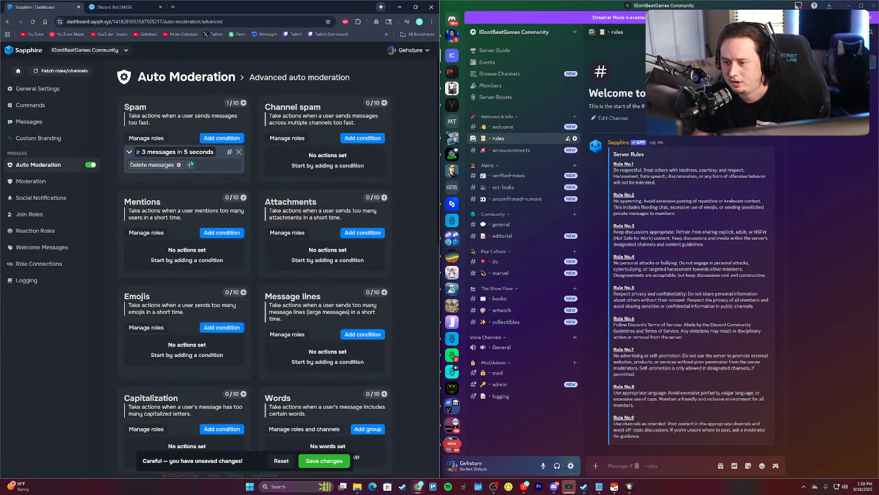
Step: Add a Report to moderators action to the spam condition using the logging channel and the reason "Message Spam", and save
left_click(189, 164)
type("re")
left_click(185, 195)
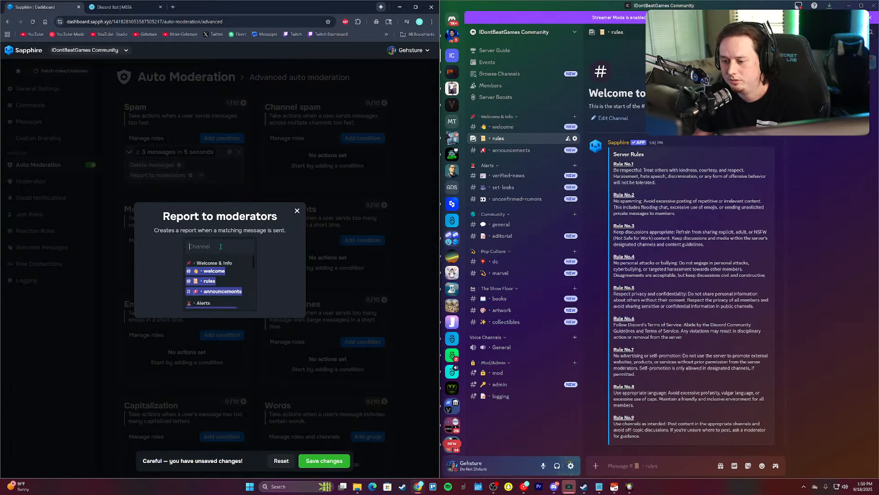
type("log")
left_click(216, 273)
type("Message Spam")
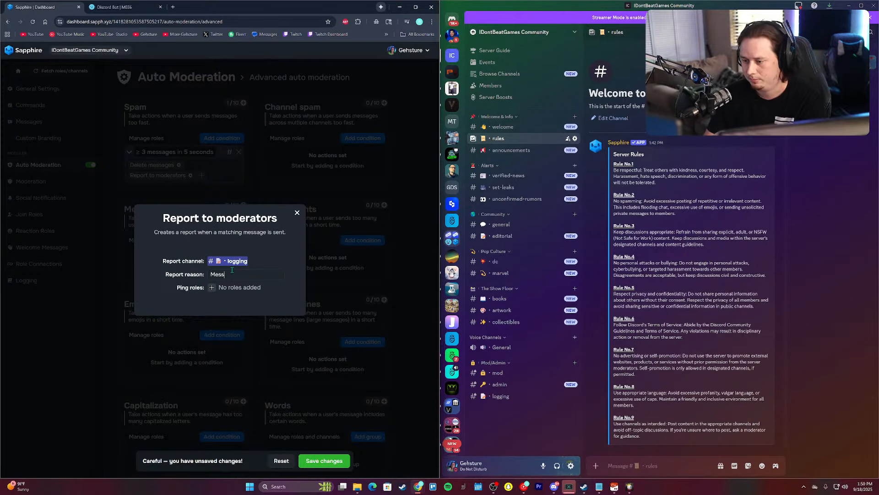
left_click(341, 460)
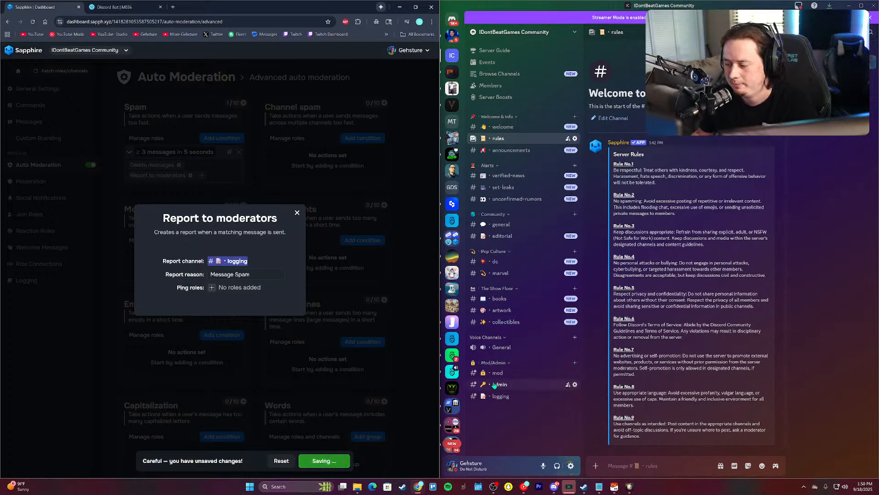
Step: Test the spam filter by sending "f" four times in quick succession in the Discord admin channel
left_click(499, 384)
type("f")
key("Return")
type("f")
key("Return")
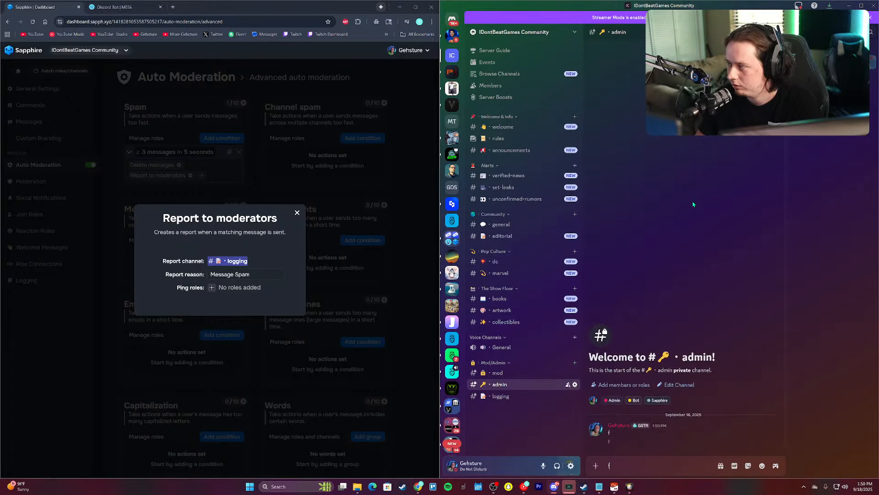
type("f")
key("Return")
type("f")
key("Return")
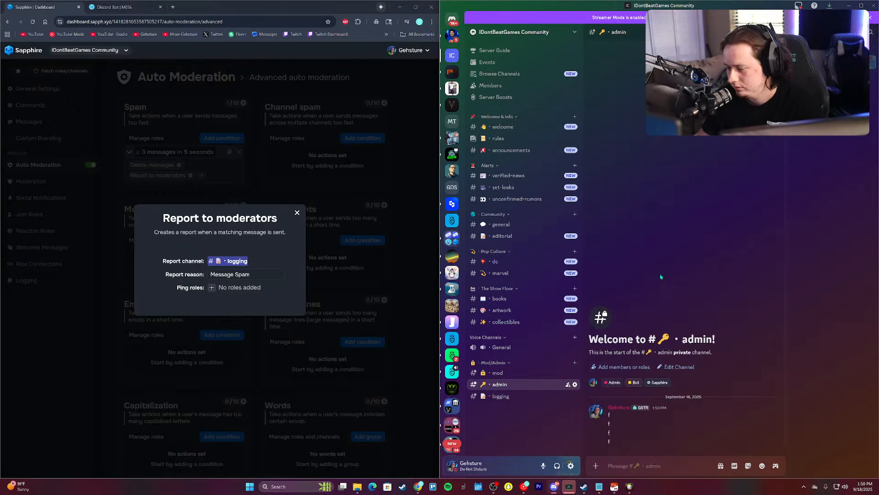
Step: Recheck the spam condition's report settings in Sapphire and examine the report in the Discord logging channel
left_click(215, 181)
left_click(740, 321)
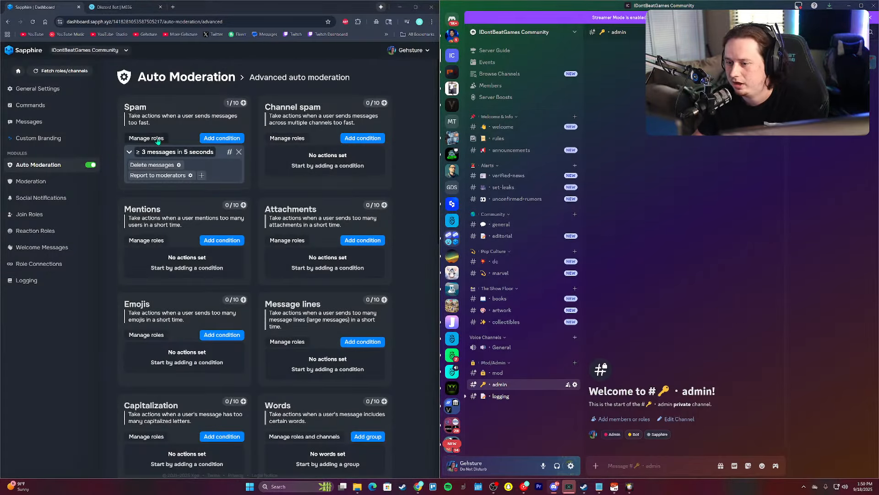
left_click(190, 175)
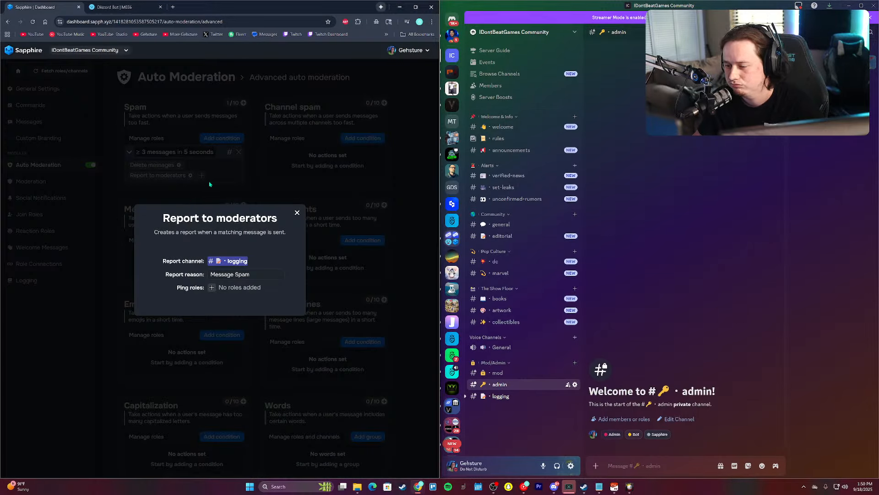
left_click(209, 184)
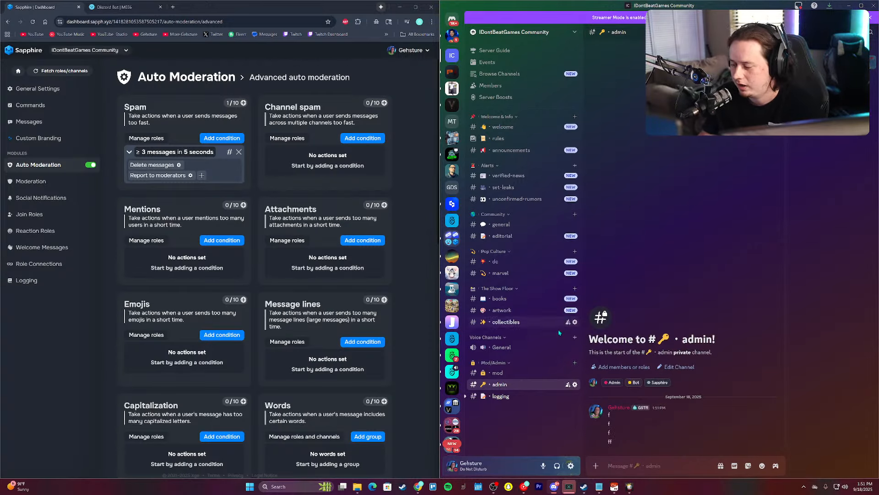
left_click(517, 397)
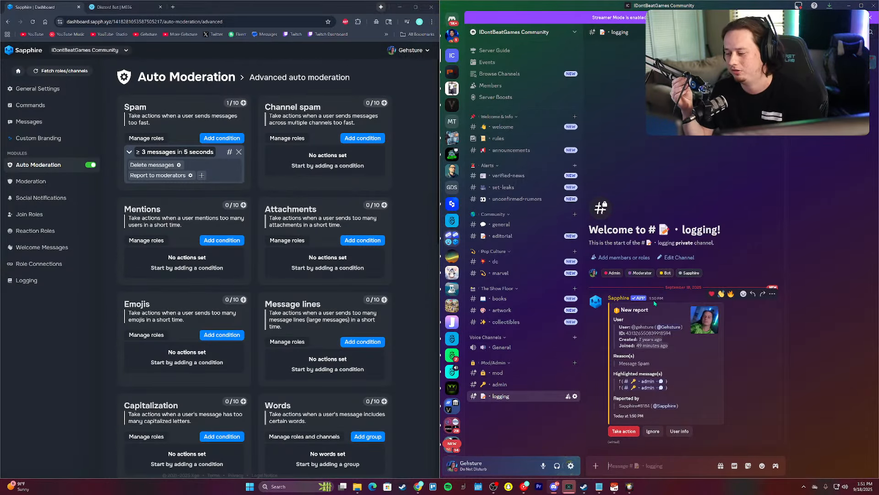
Step: Exclude the Owner, Admin and Moderator roles from Sapphire's spam filter
left_click(147, 138)
left_click(145, 273)
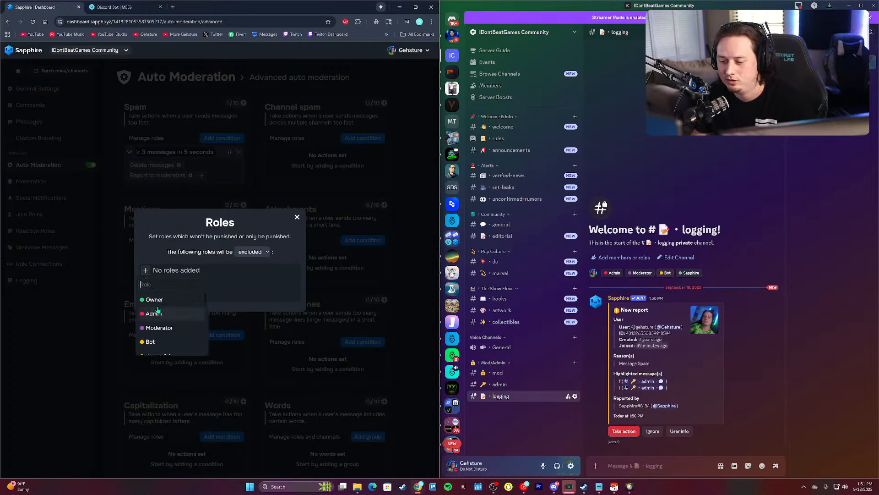
left_click(156, 301)
left_click(168, 270)
left_click(158, 302)
left_click(199, 270)
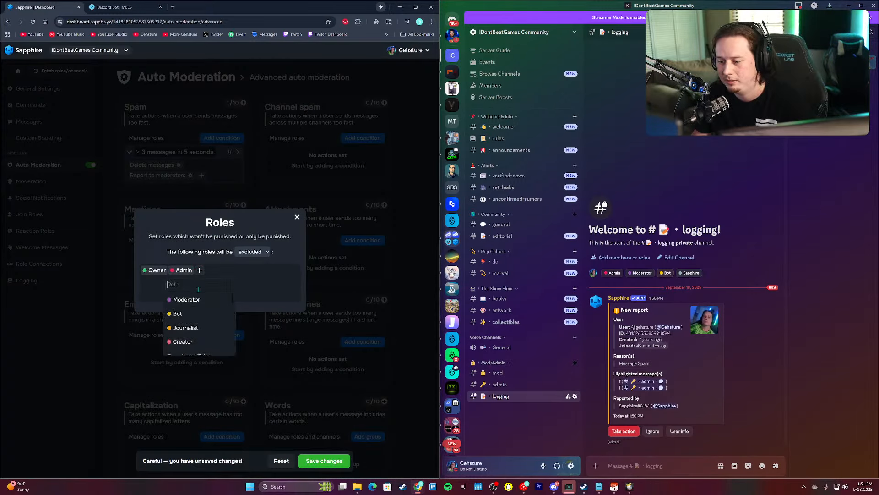
left_click(195, 299)
left_click(297, 217)
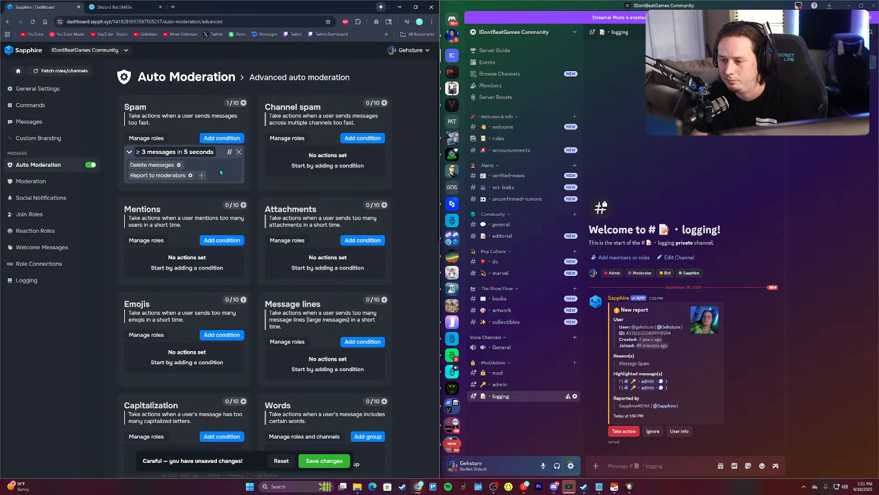
Step: Add Journalist and Creator to the roles excluded from the spam filter
left_click(149, 138)
left_click(236, 270)
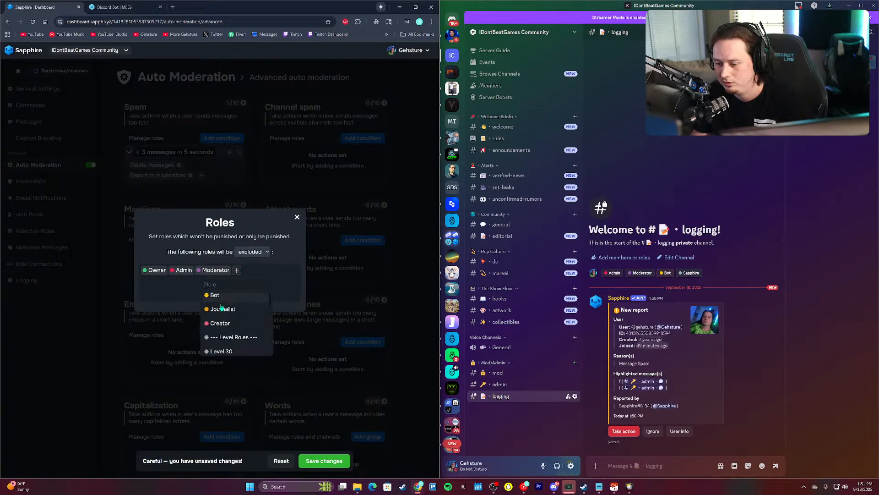
left_click(224, 310)
left_click(275, 270)
left_click(270, 313)
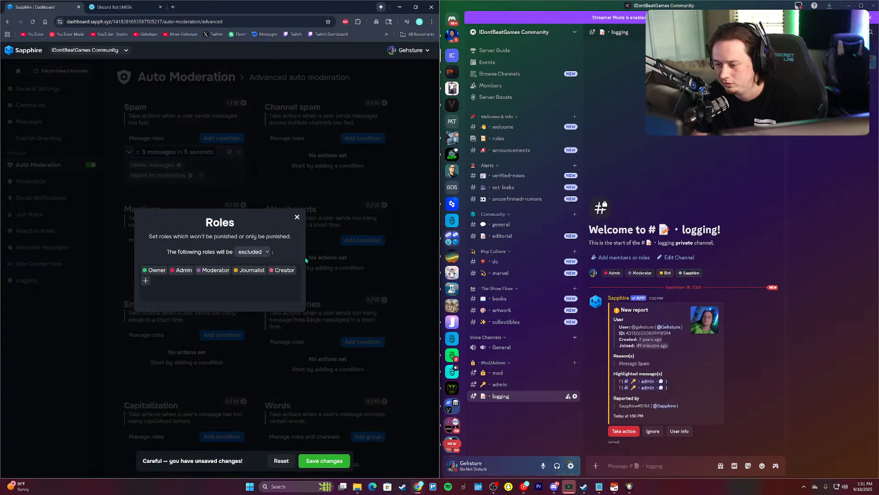
left_click(324, 344)
Step: Add a group to the Invites filter with a condition covering every message and a delete messages action
scroll(323, 344, "down", 4)
left_click(367, 356)
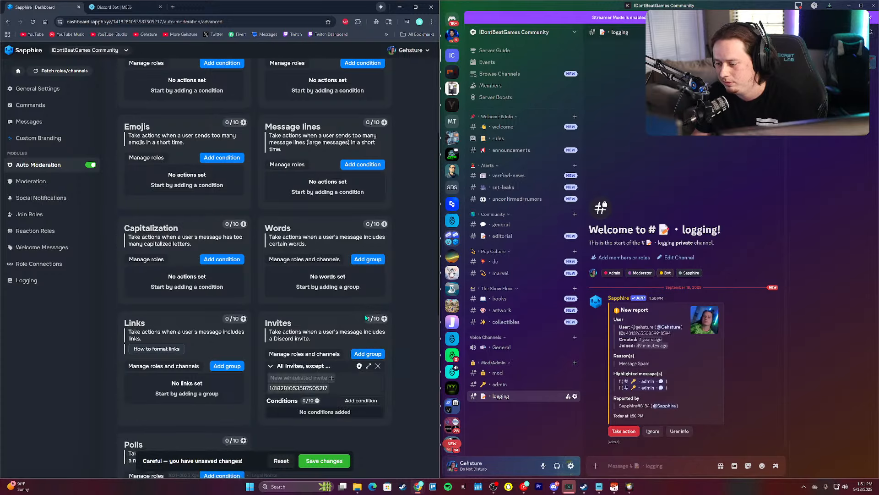
scroll(350, 306, "down", 2)
left_click(350, 303)
left_click(271, 329)
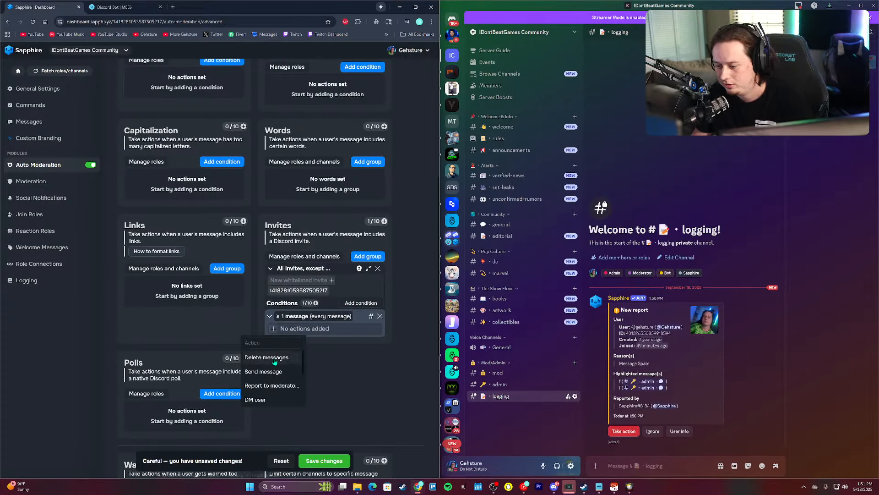
left_click(271, 358)
left_click(297, 226)
Step: Add a report to moderators action to the invite condition, using the logging channel and the reason "Invite Sent"
left_click(326, 328)
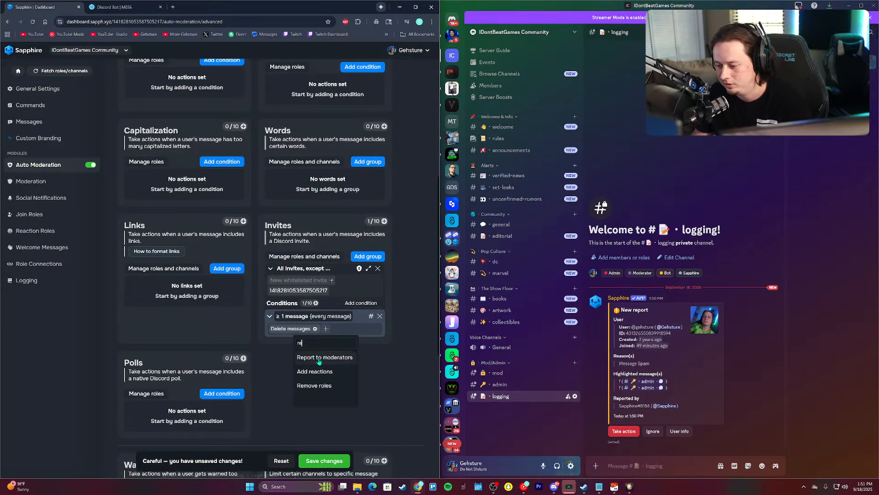
left_click(316, 357)
type("log")
left_click(214, 270)
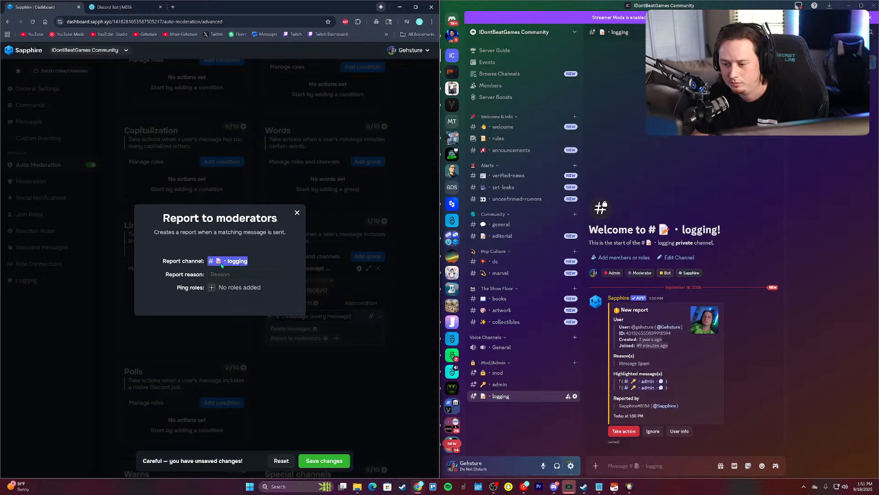
left_click(213, 274)
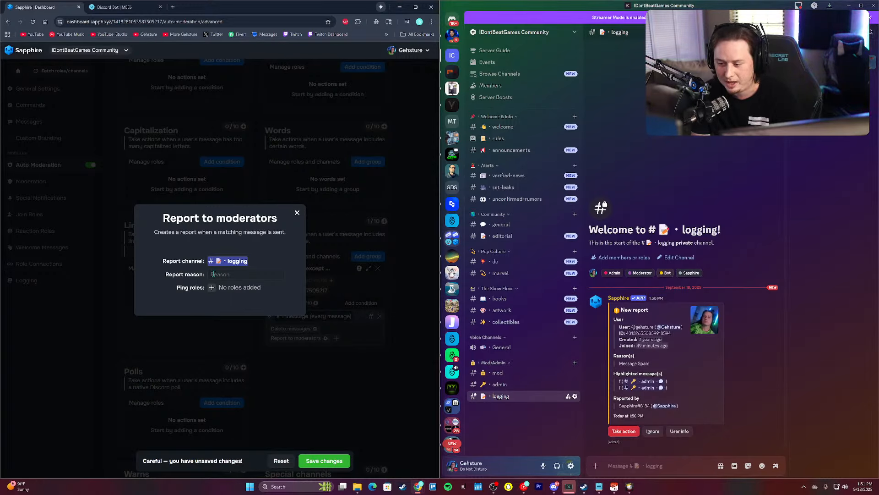
type("ite ")
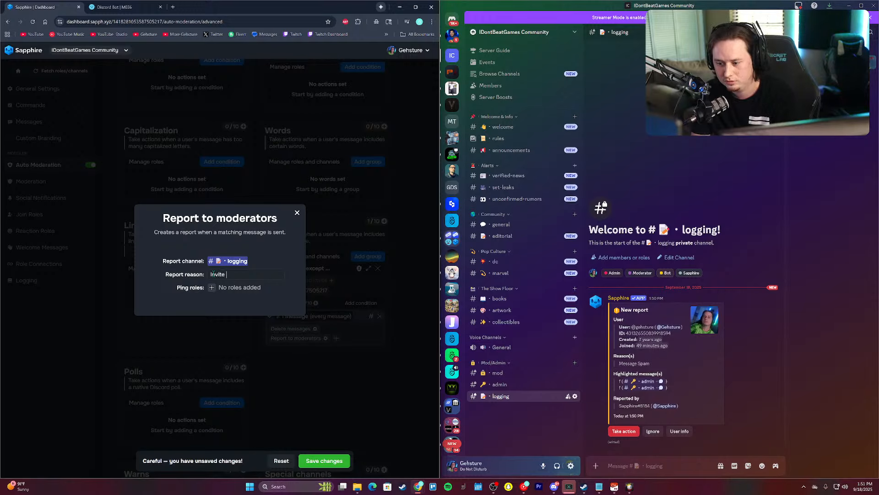
type("Sent")
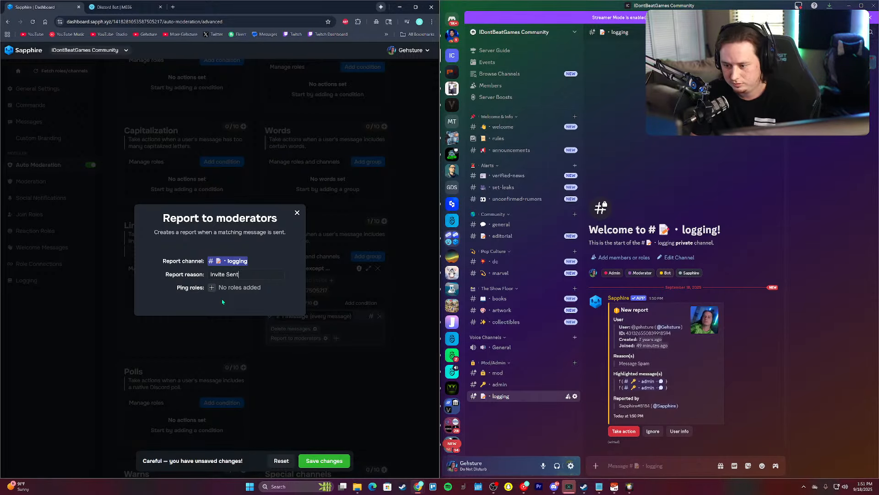
left_click(286, 398)
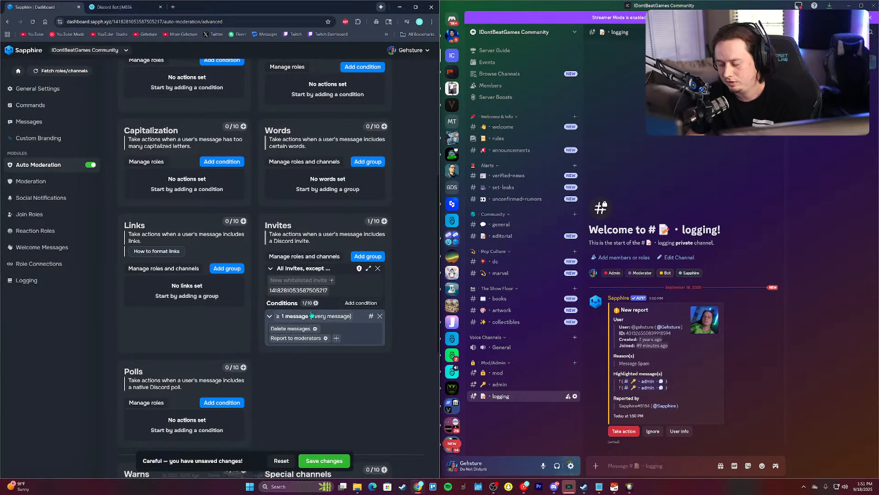
Step: Exclude the Owner, Admin and Moderator roles from the invite group and save the auto moderation changes
left_click(359, 268)
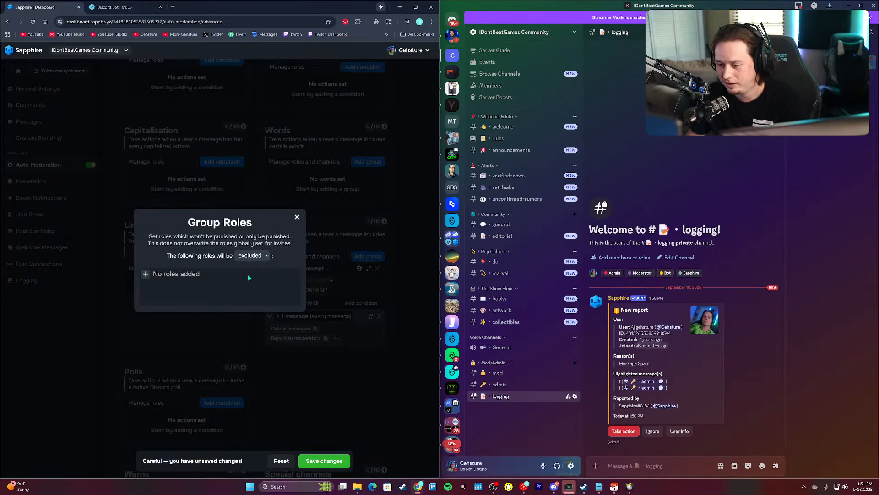
left_click(145, 274)
left_click(149, 303)
left_click(173, 273)
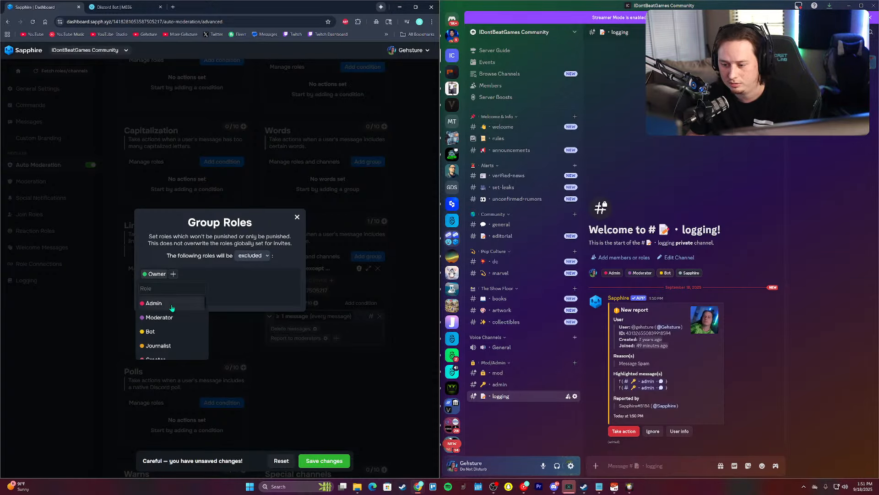
left_click(171, 306)
left_click(202, 274)
left_click(185, 303)
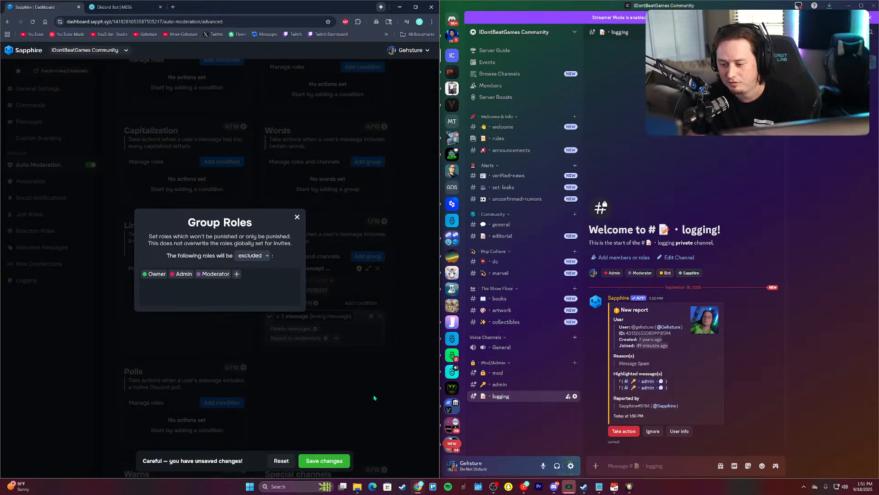
left_click(339, 461)
scroll(352, 275, "up", 5)
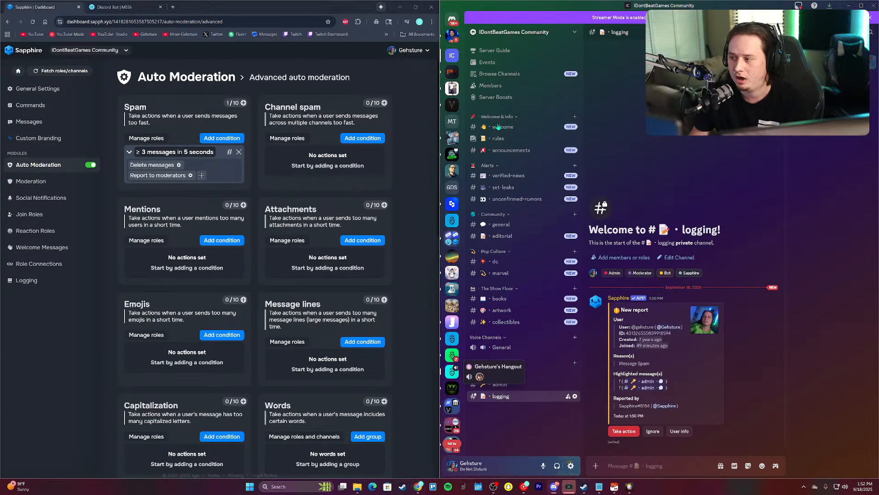
Step: Open the onboarding settings of the Gehsture's Hangout server in Discord and preview them full-screen as a new member
left_click(452, 370)
left_click(503, 32)
left_click(500, 94)
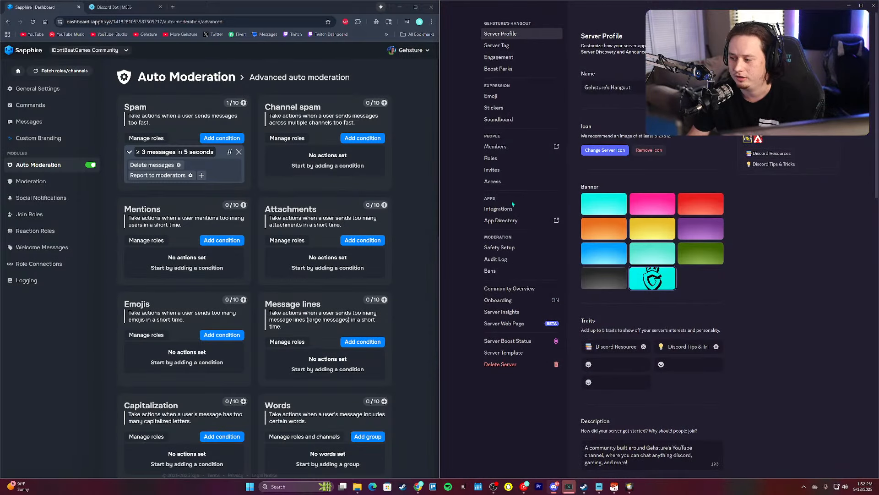
left_click(498, 300)
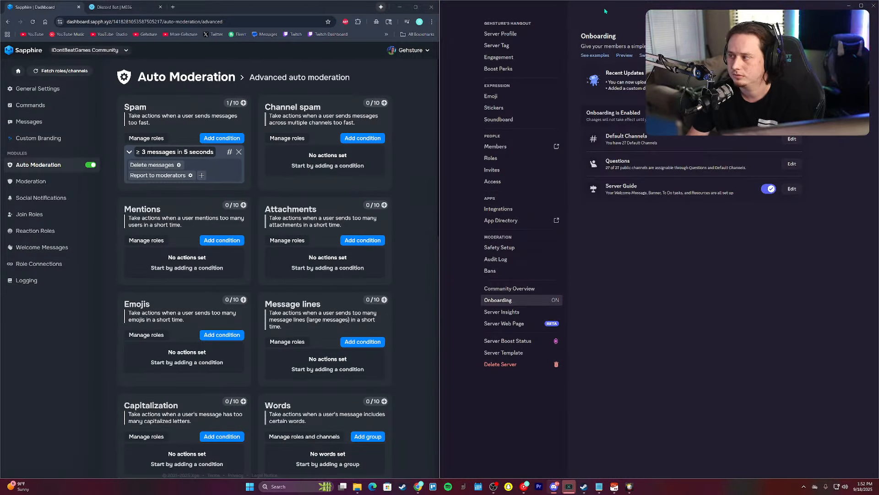
left_click(625, 55)
double_click(677, 6)
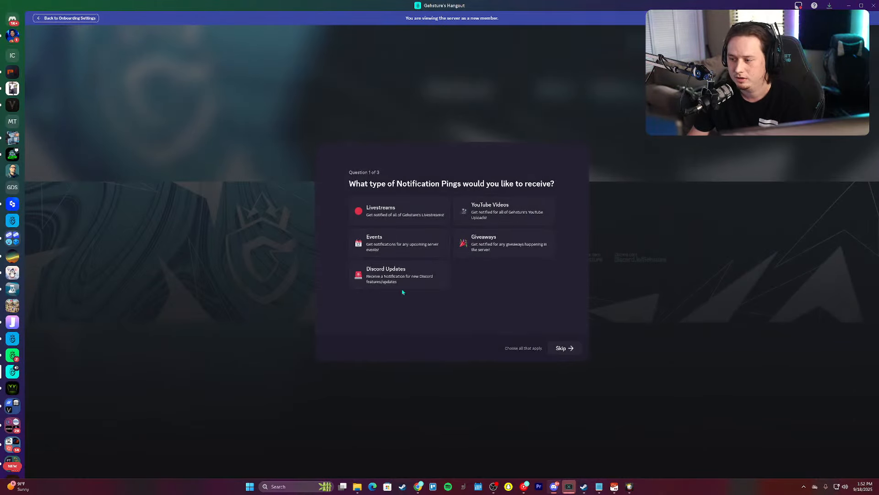
Step: Leave the onboarding preview, return to the general channel of IDontBeatGames Community and place Discord beside the browser
left_click(75, 19)
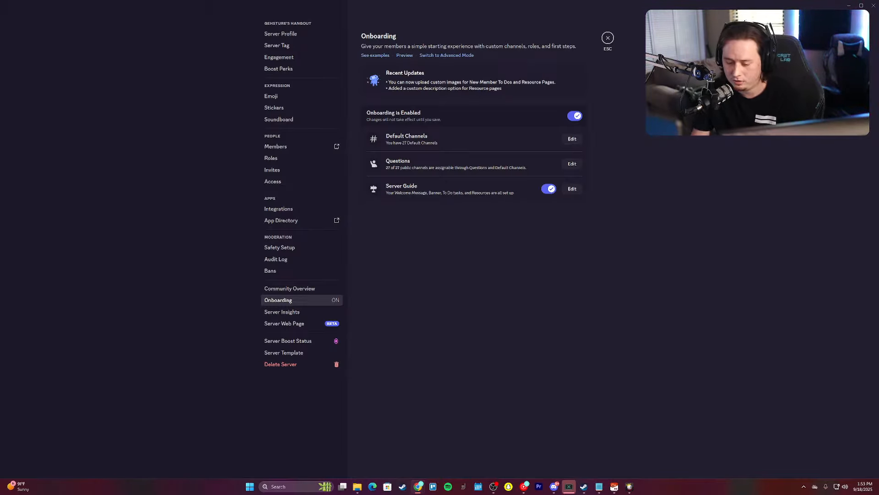
left_click(607, 38)
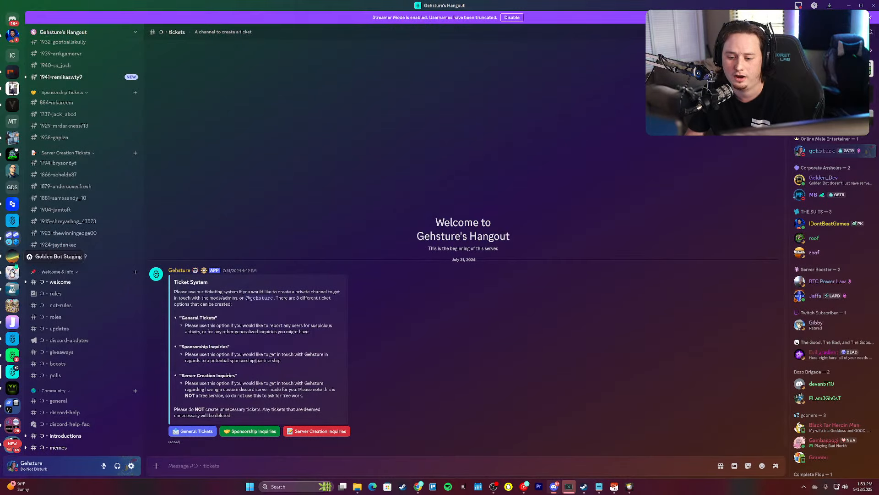
scroll(12, 293, "down", 1)
scroll(20, 291, "down", 1)
scroll(19, 275, "up", 1)
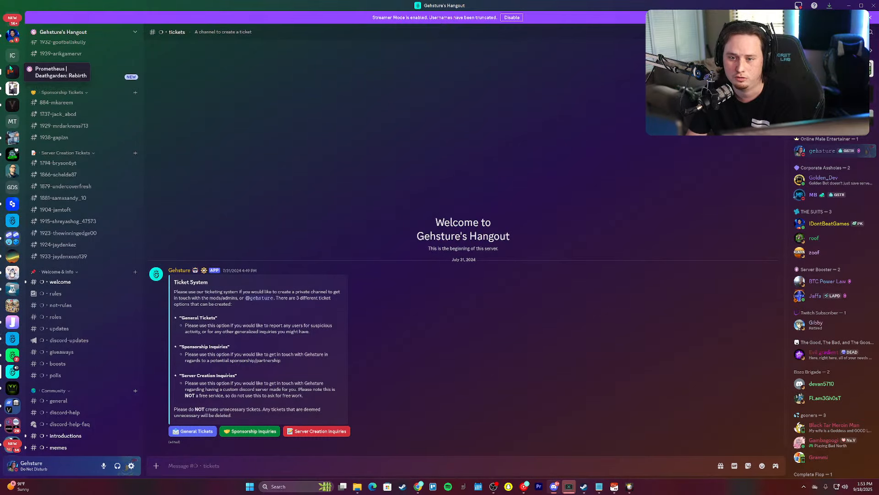
left_click(12, 61)
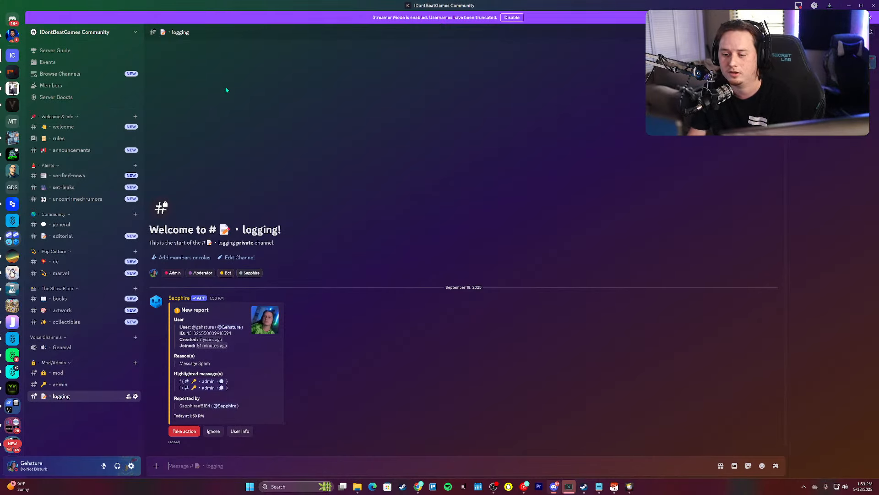
left_click(69, 224)
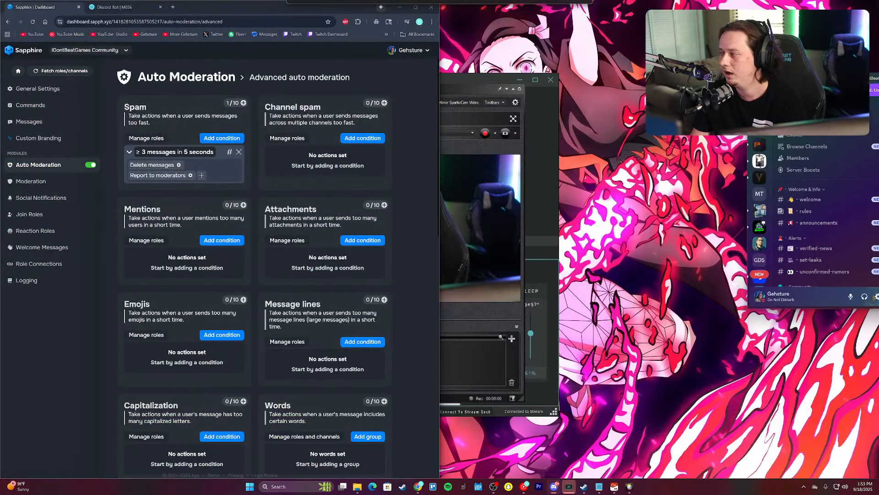
left_click_drag(811, 78, 878, 71)
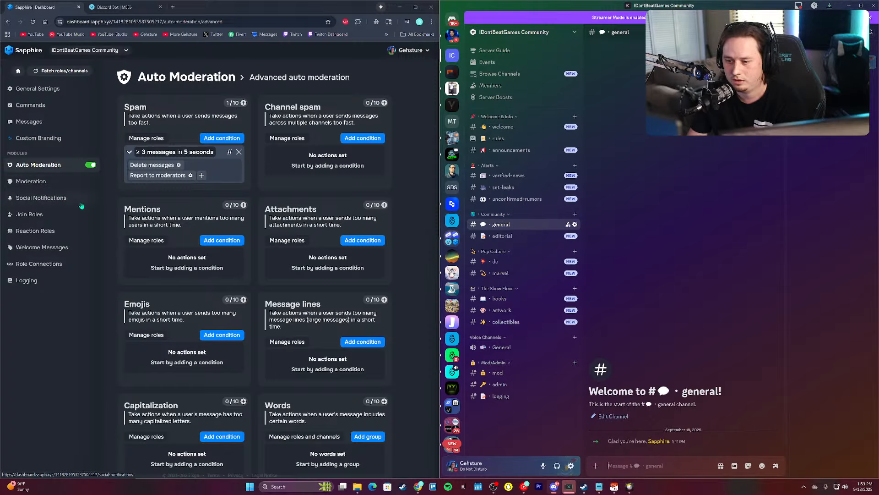
scroll(73, 193, "down", 5)
scroll(92, 303, "up", 5)
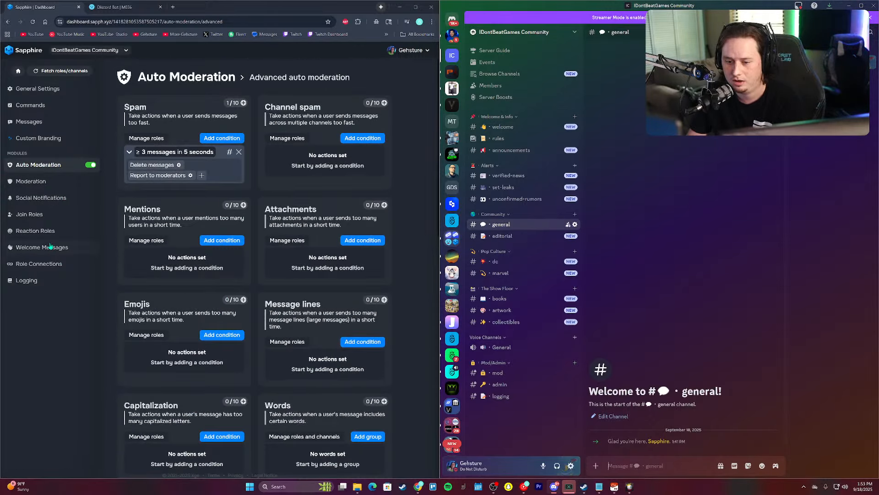
left_click(51, 247)
left_click(58, 214)
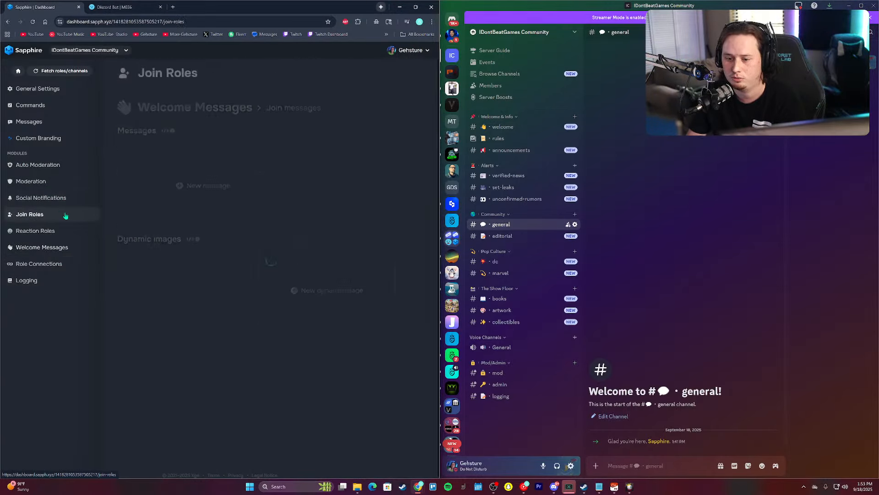
left_click(28, 122)
left_click(648, 212)
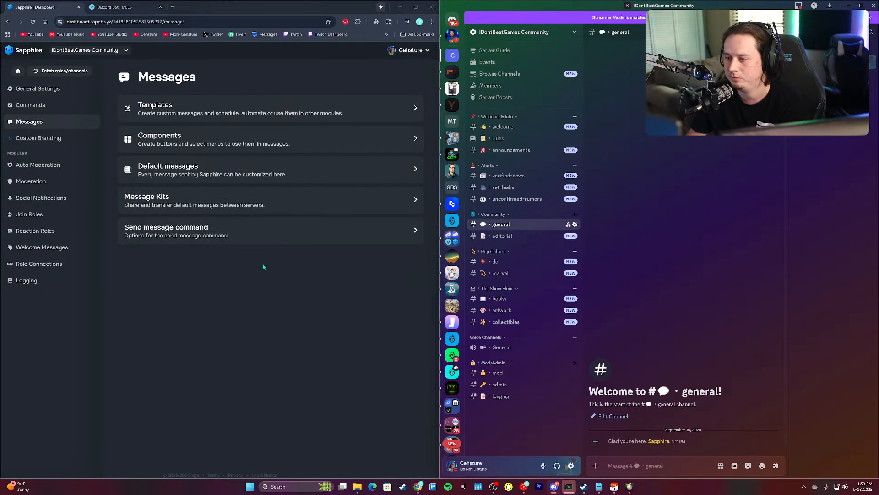
Step: Open arcane.bot and ticketsbot.cloud in separate new browser tabs
left_click(173, 7)
type("arcane.bot")
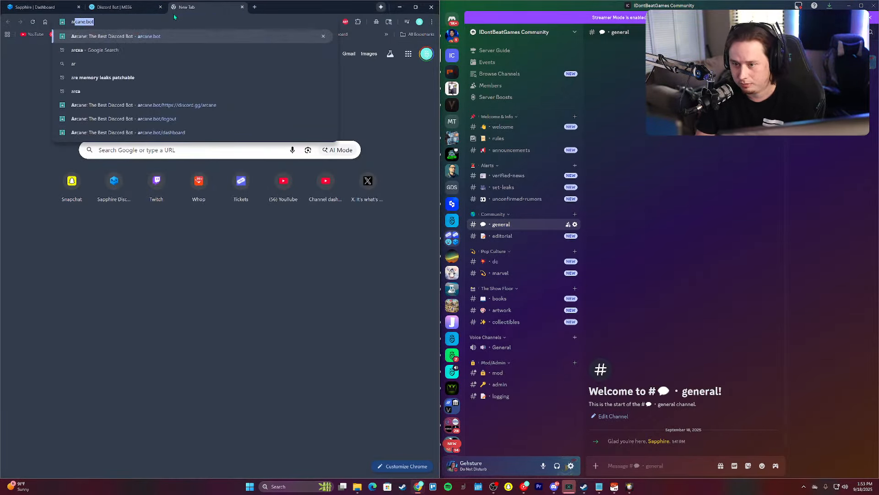
key("Return")
left_click(255, 7)
type("ticketsbot.cloud")
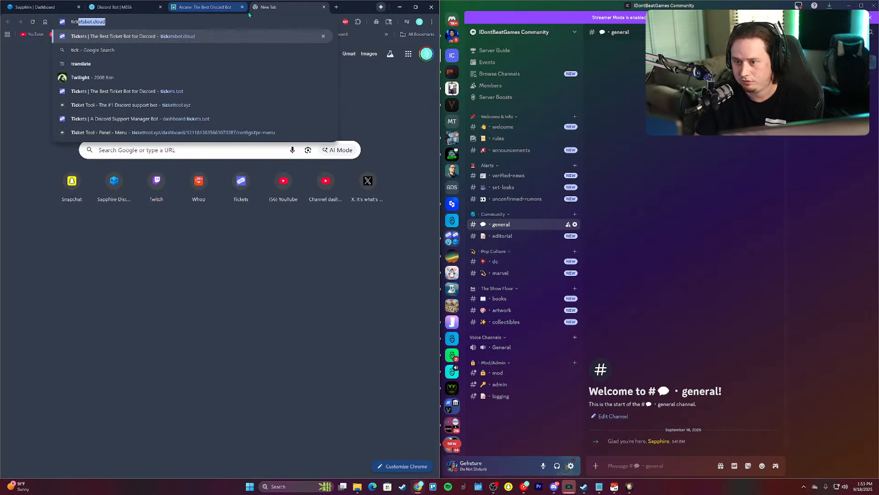
key("Return")
Step: Start the Discord invitation of both the Arcane bot and the Tickets bot from their home pages
left_click(212, 7)
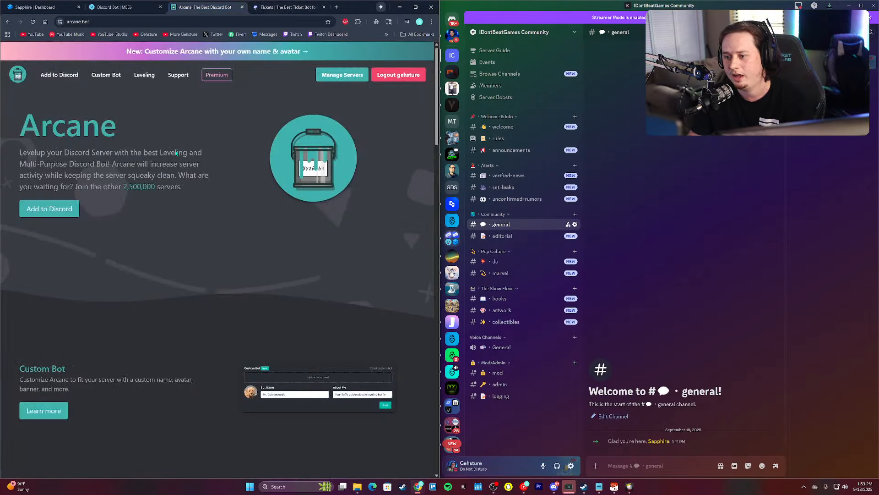
left_click(68, 207)
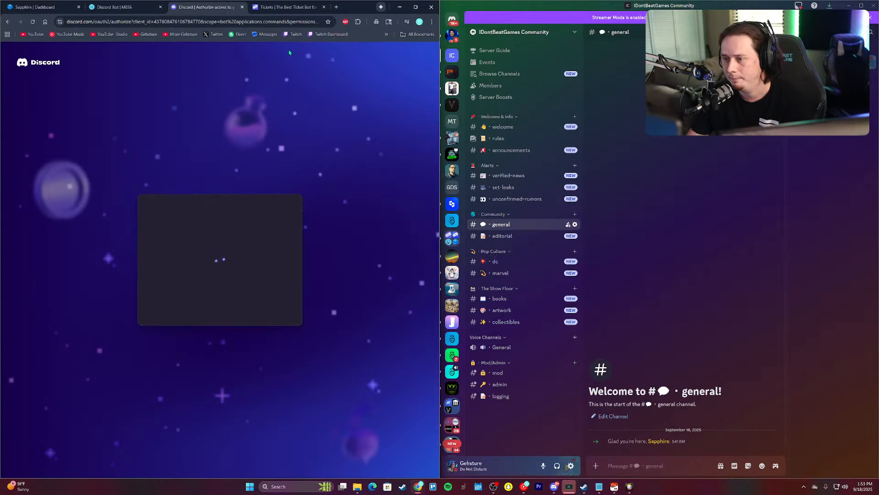
left_click(285, 7)
left_click(115, 218)
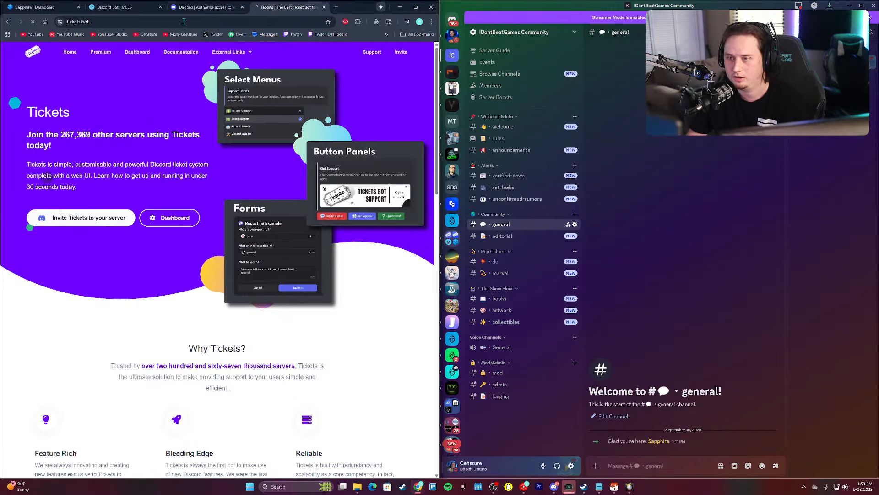
Step: Authorize Arcane on the IDontBeatGames Community server with all its requested permissions
left_click(201, 7)
left_click(208, 319)
type("idont")
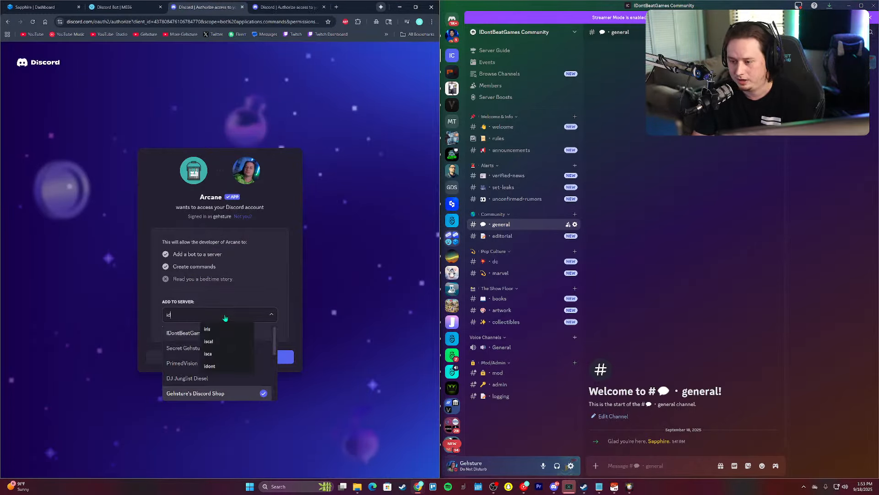
left_click(186, 335)
left_click(269, 358)
left_click(269, 365)
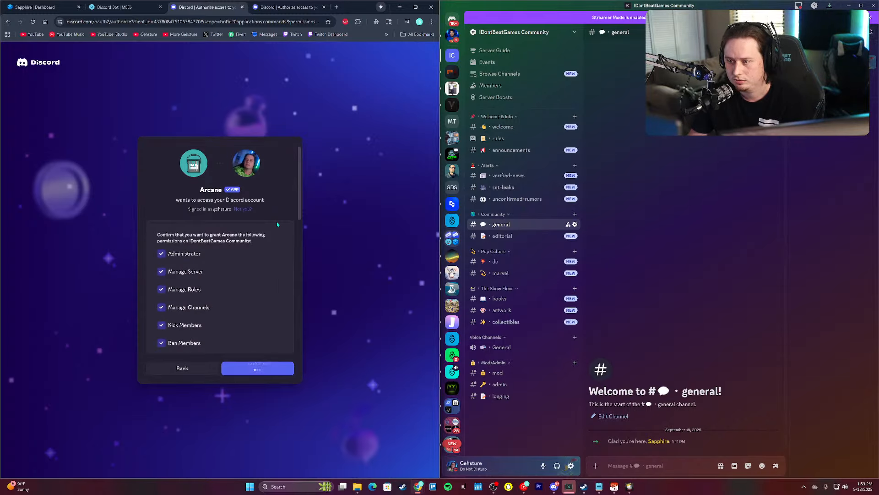
Step: Authorize Tickets v2 on the IDontBeatGames Community server with its requested permissions
left_click(283, 8)
left_click(172, 319)
type("idon")
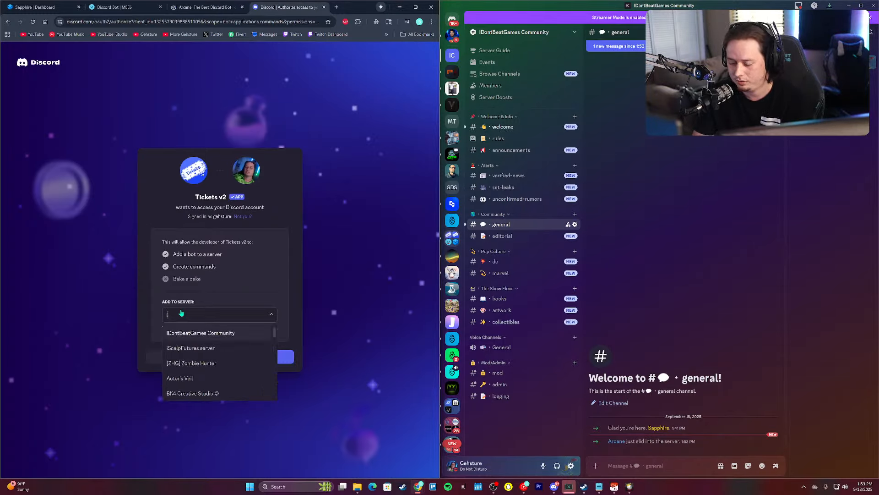
left_click(175, 335)
left_click(261, 358)
left_click(261, 367)
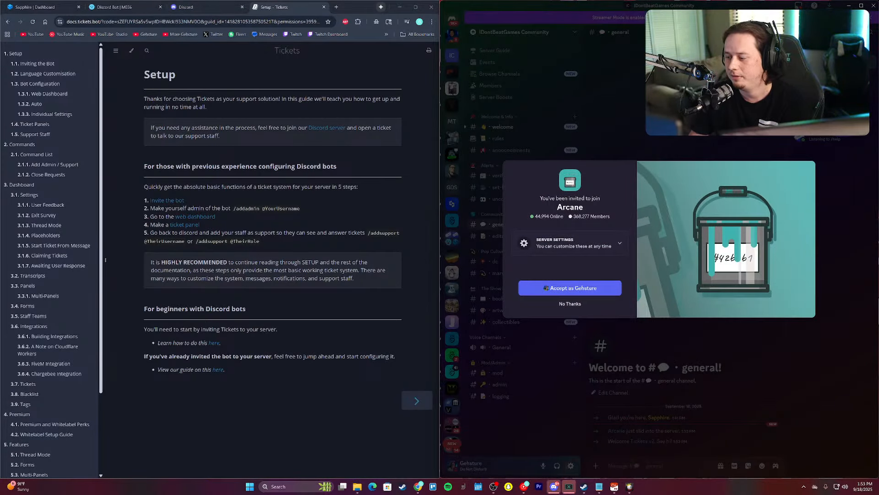
Step: Decline the invitation to the Arcane server and reorder the browser tabs so Sapphire follows MEE6
left_click(569, 304)
left_click(209, 7)
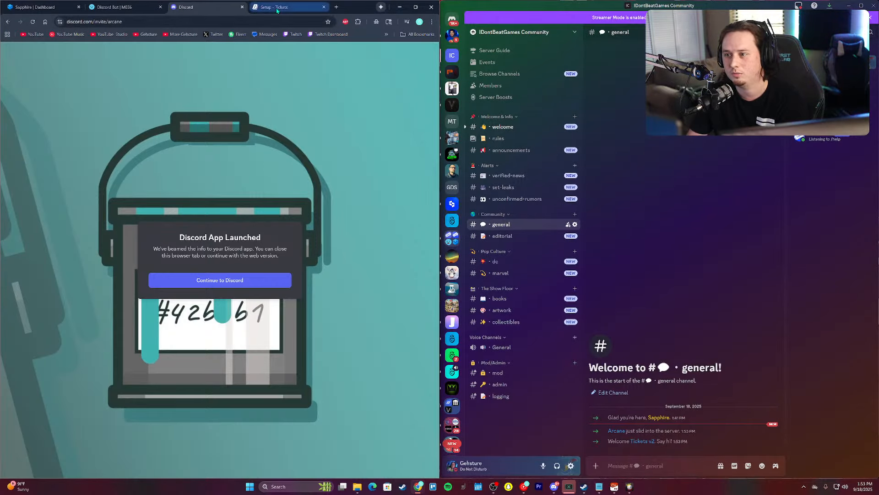
left_click(119, 7)
left_click(61, 8)
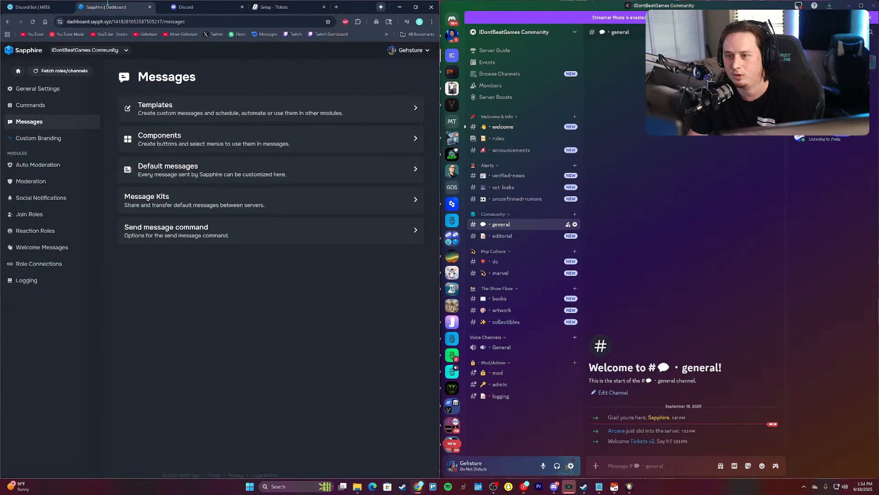
Step: Close the MEE6 browser tab and assign the Bot role to both Arcane and Tickets v2 in the server
left_click(160, 8)
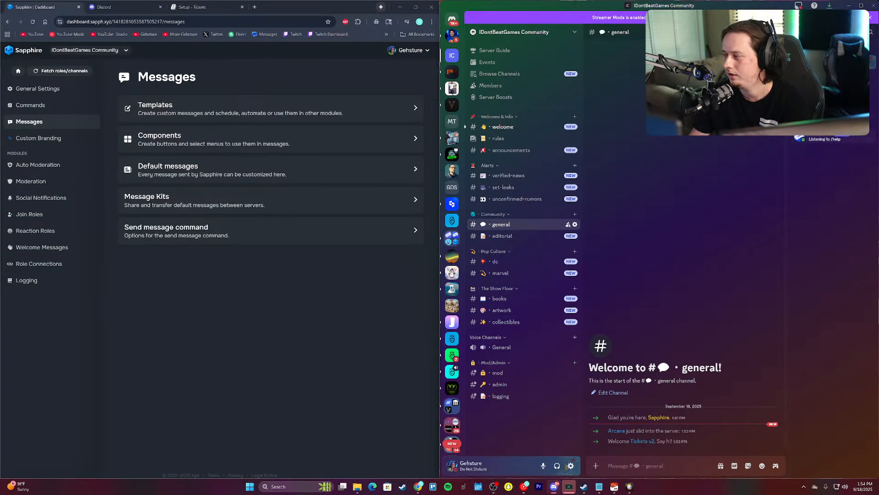
right_click(815, 119)
mouse_move(827, 269)
left_click(773, 194)
left_click(724, 176)
right_click(806, 140)
mouse_move(814, 289)
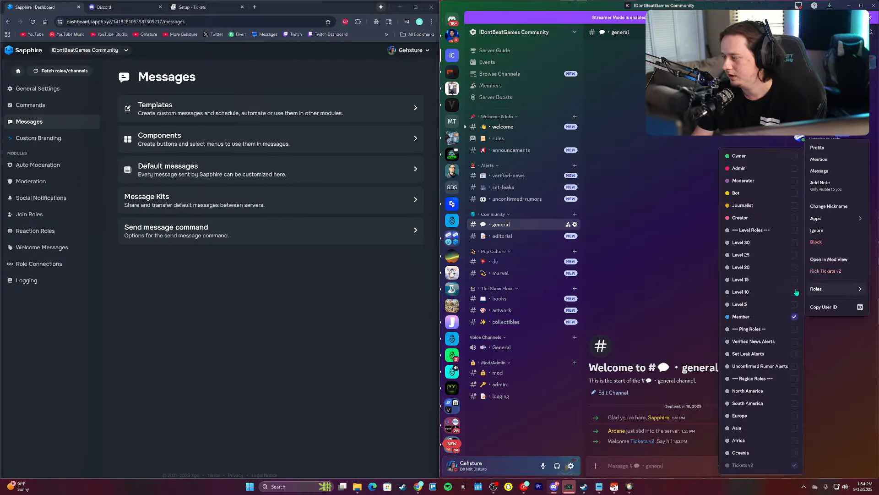
left_click(748, 193)
left_click(662, 196)
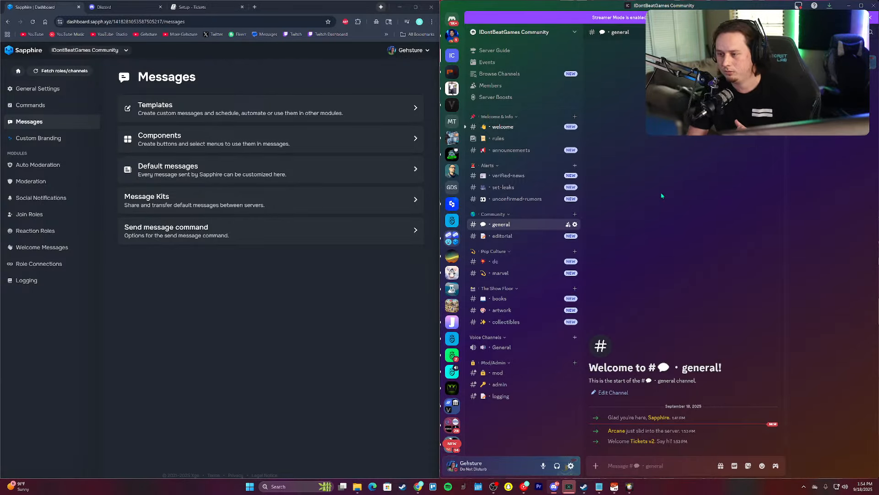
Step: View the welcome channel, then open the Arcane dashboard in the browser and authorize its Discord login
left_click(503, 126)
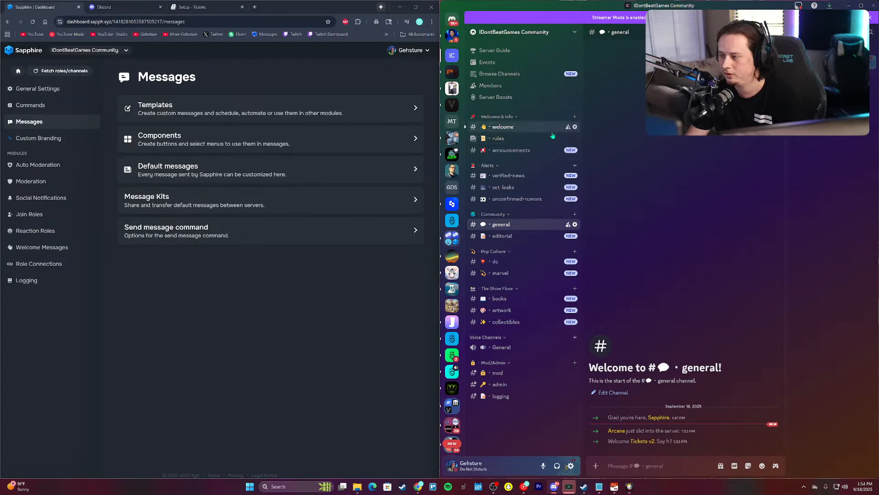
left_click(104, 6)
left_click(151, 22)
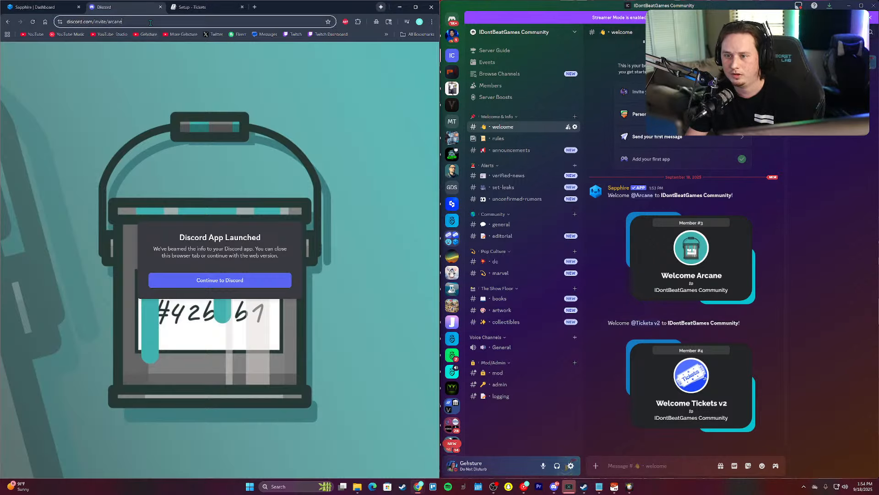
type("arca")
key("Return")
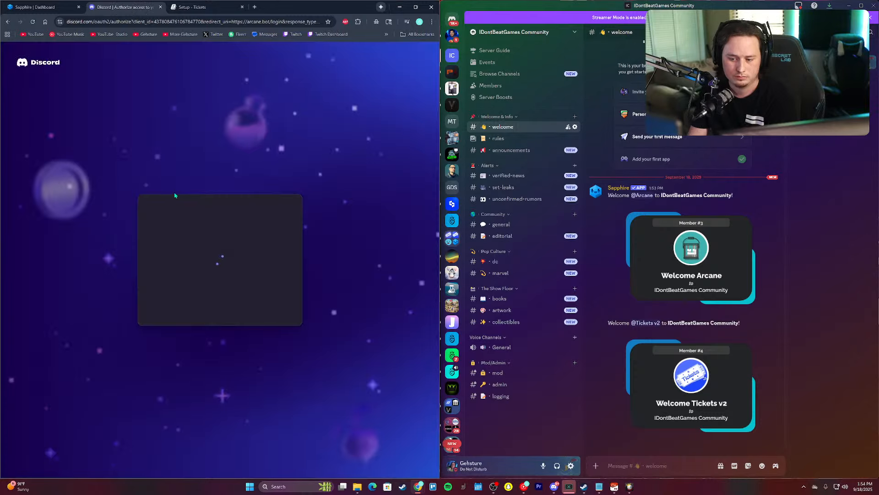
scroll(250, 355, "down", 2)
left_click(258, 368)
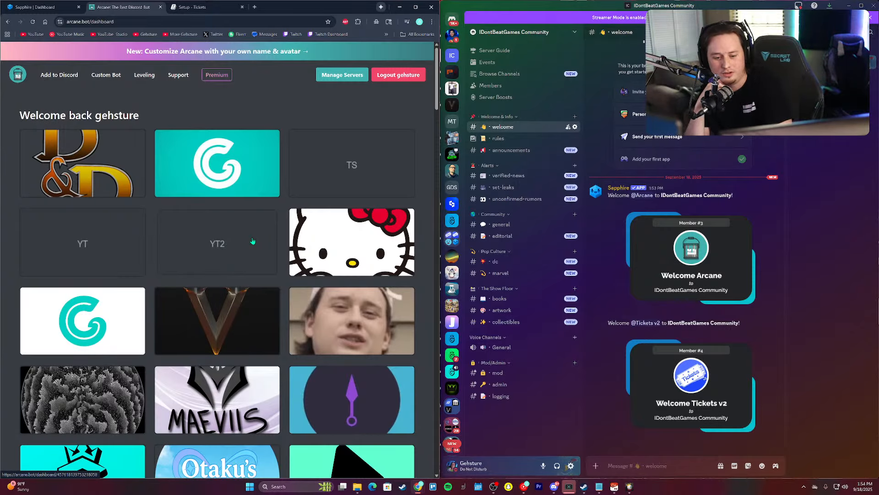
Step: Open Arcane's Leveling settings for the IDontBeatGames Community server
scroll(268, 215, "down", 20)
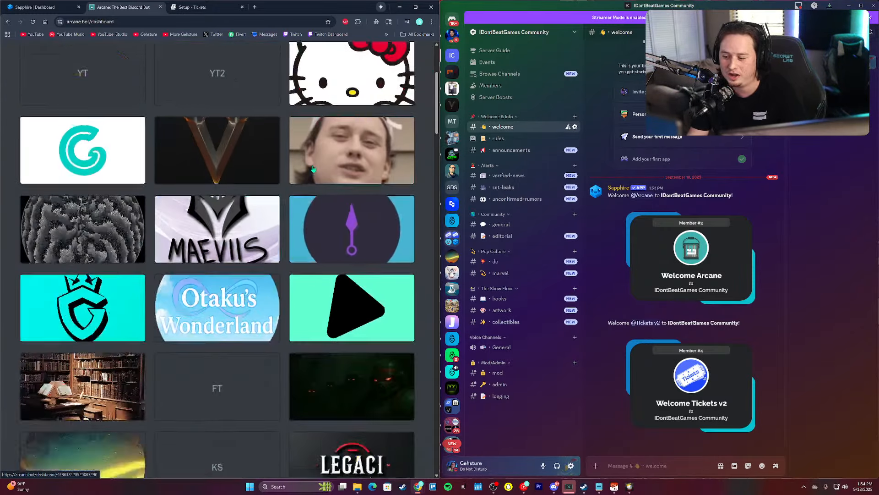
scroll(309, 173, "down", 20)
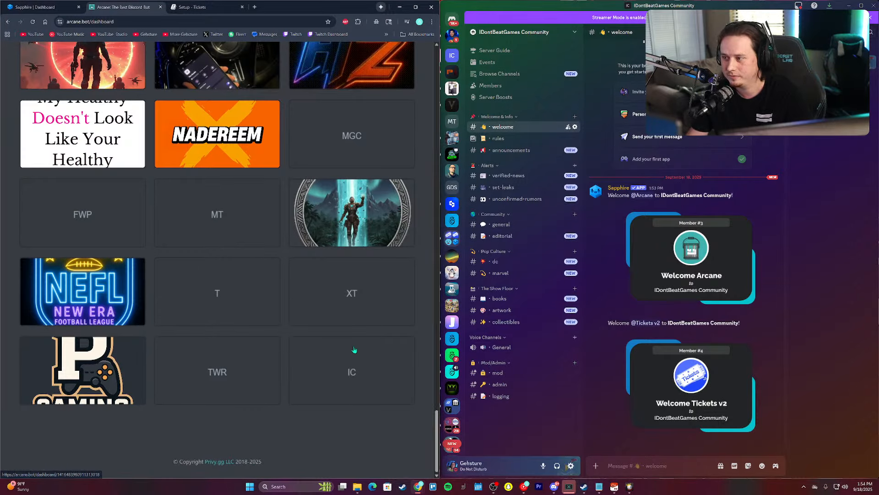
left_click(320, 371)
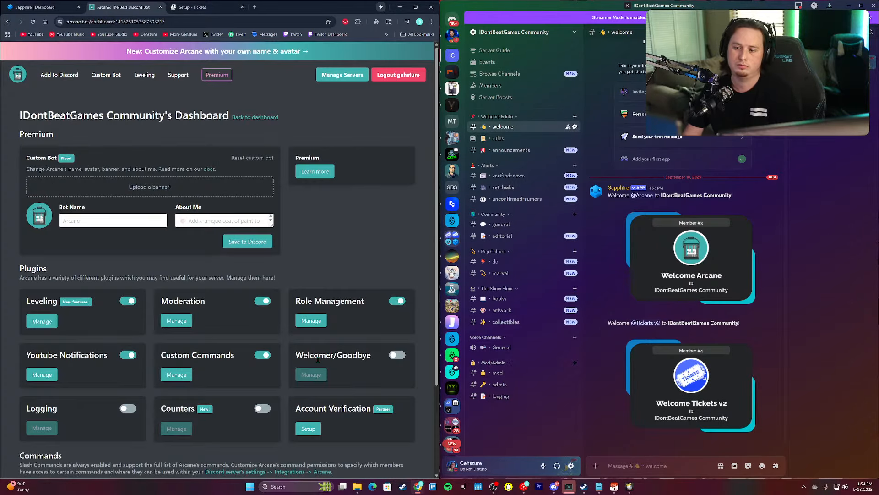
left_click(46, 322)
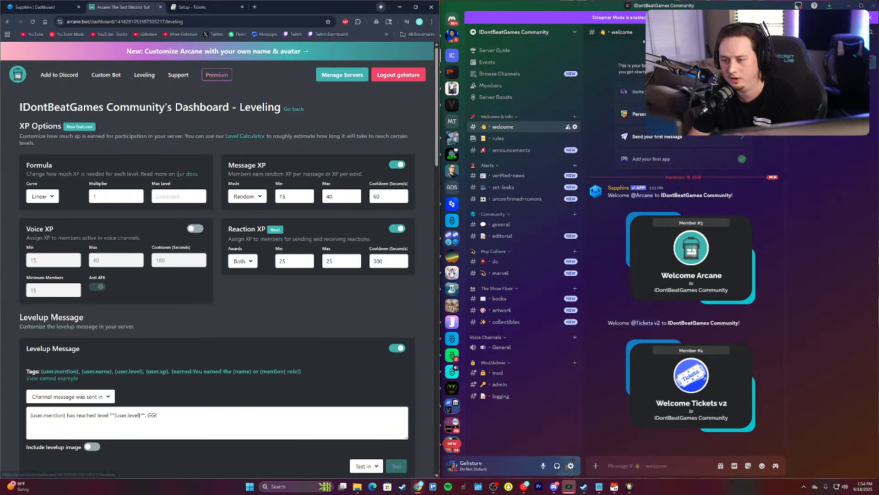
scroll(135, 270, "down", 3)
scroll(135, 270, "down", 2)
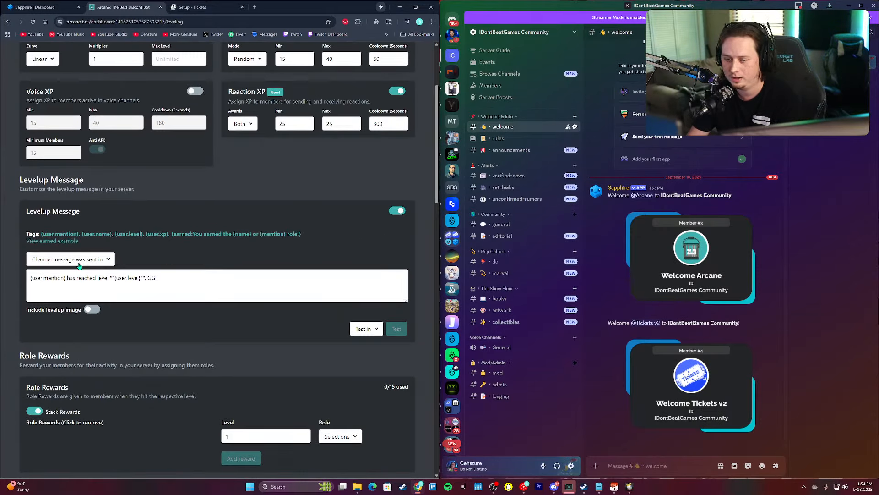
Step: Create a public category named Extras with a party popper emoji and a dot separator in front
right_click(504, 255)
left_click(534, 344)
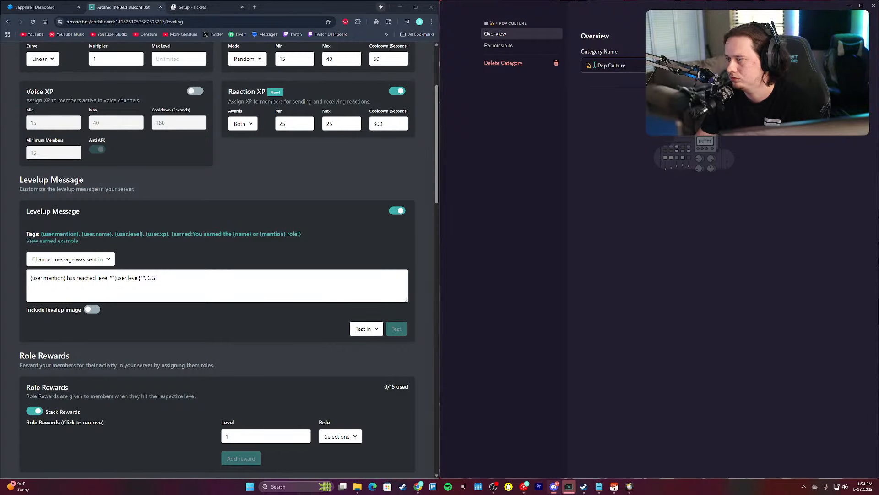
key("Escape")
right_click(493, 332)
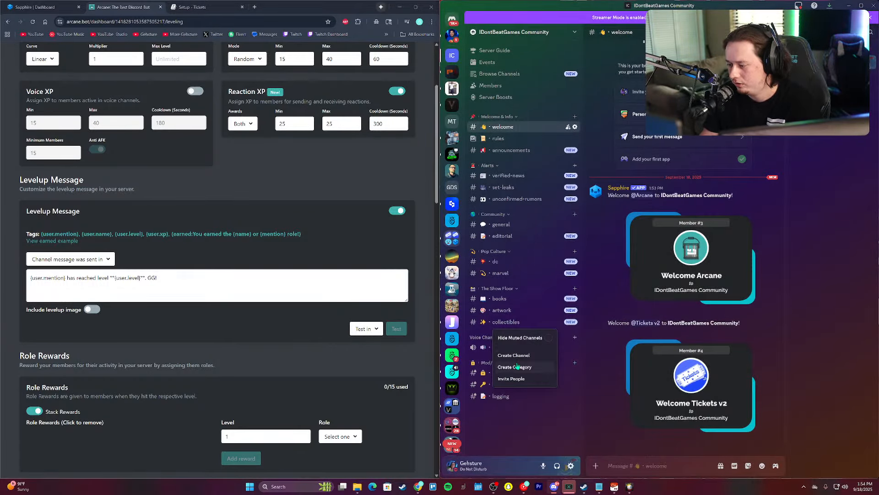
left_click(544, 366)
key("ctrl+e")
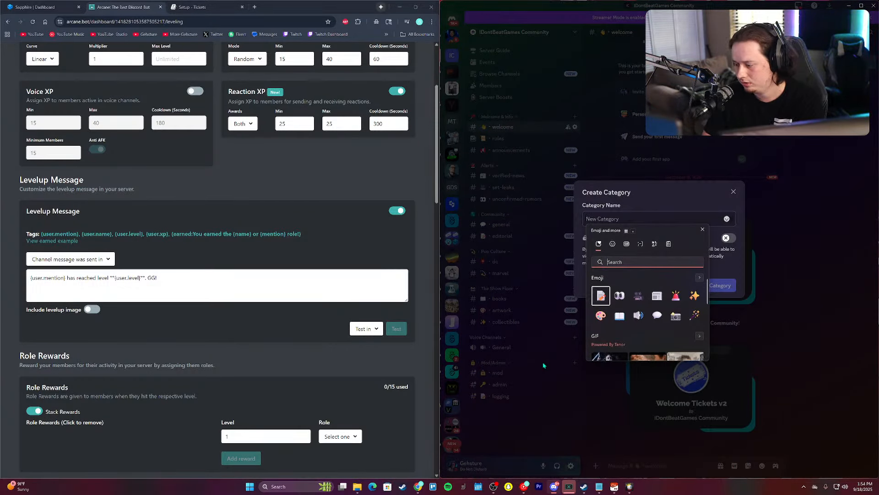
type("party")
key("Right")
key("Right")
key("Right")
key("Return")
type("| Extr")
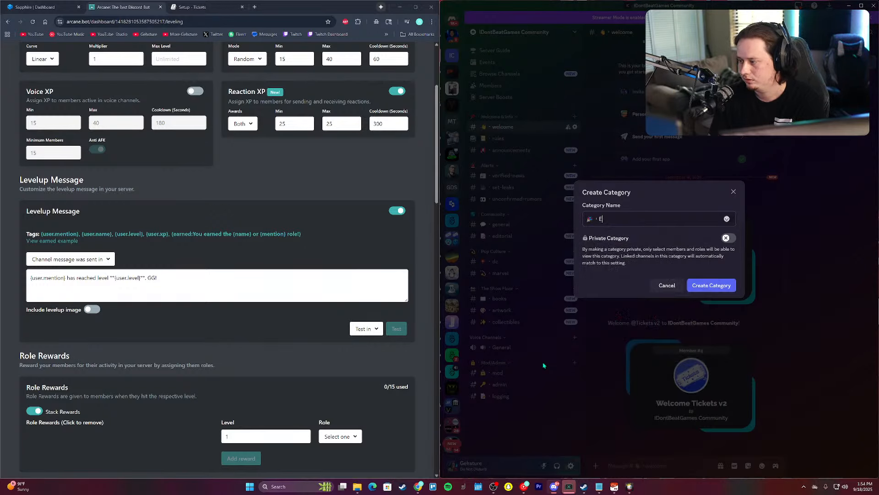
key("Return")
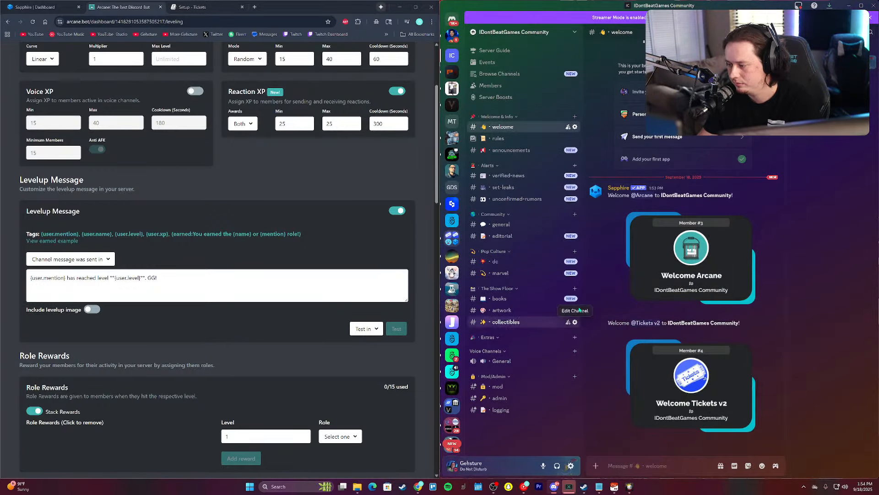
Step: Copy the dot separator from the collectibles channel name and create a text channel named levels with a trophy emoji under Extras
left_click(575, 322)
double_click(594, 65)
key("ctrl+c")
key("Escape")
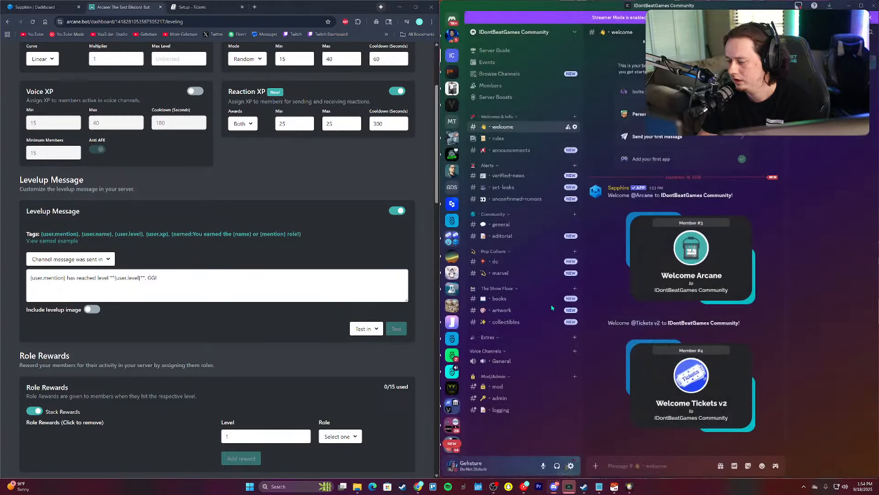
left_click(574, 338)
key("super+period")
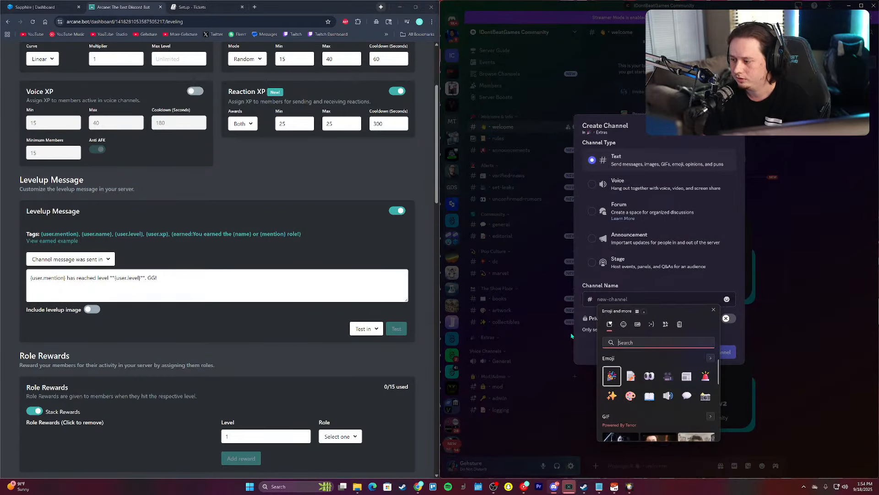
type("trop")
key("Down")
key("Left")
key("Return")
key("Escape")
key("ctrl+v")
type("levels")
key("Return")
Step: Remove the stray leading dot from the levels channel's name and save the change
left_click(574, 348)
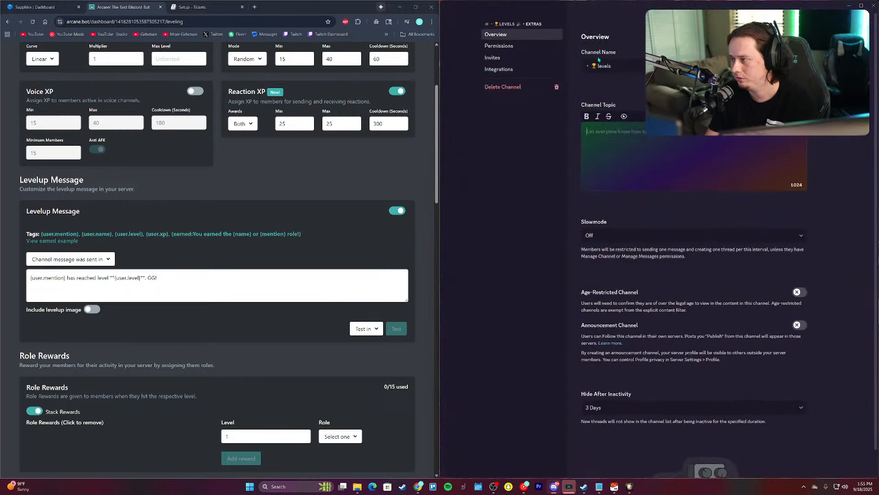
left_click(591, 65)
key("BackSpace")
left_click(796, 461)
key("Escape")
Step: Create a text channel named birthdays with a birthday cake emoji and dot separator under Extras
left_click(575, 338)
key("super+period")
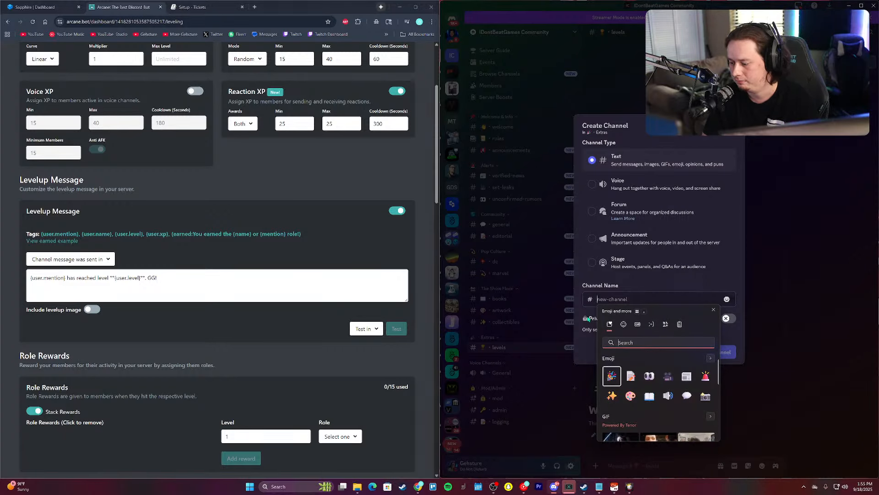
type("cake")
key("Right")
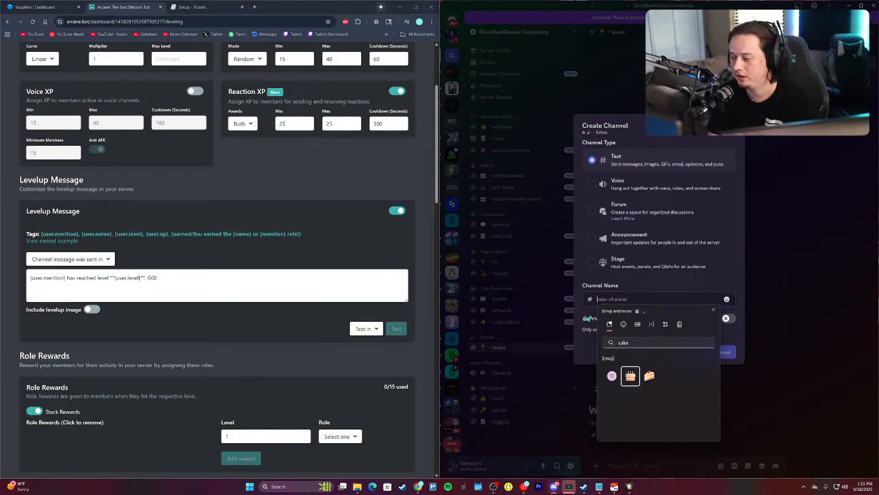
key("Return")
key("Escape")
key("ctrl+v")
type("birthdays")
key("Return")
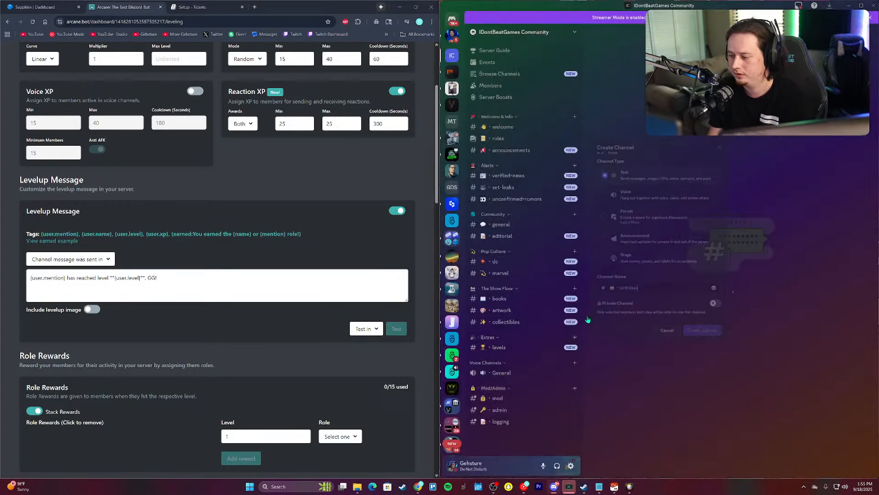
Step: Return to the general channel and reopen Arcane's Leveling settings to refresh the channel choices for level-up messages
left_click(513, 224)
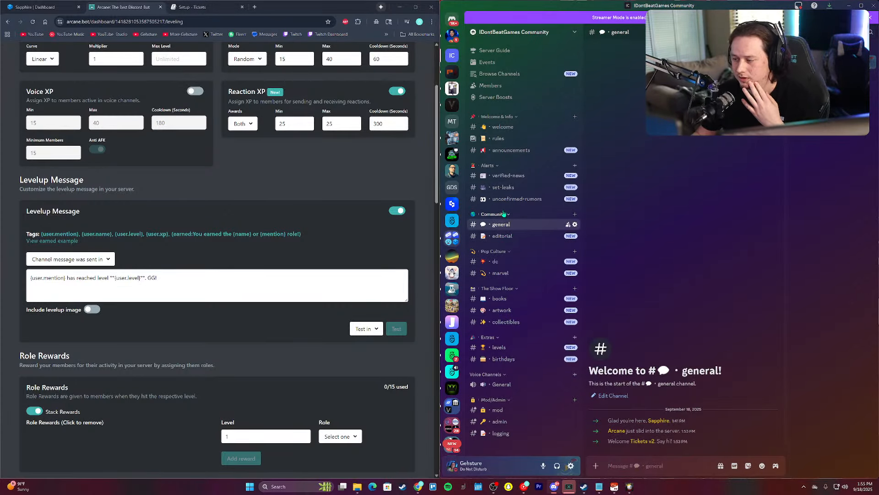
left_click(103, 259)
scroll(89, 120, "up", 3)
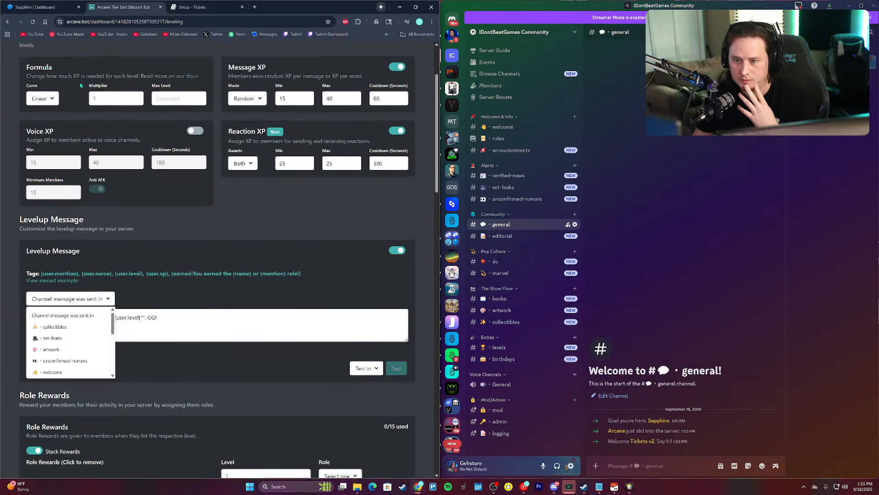
left_click(288, 110)
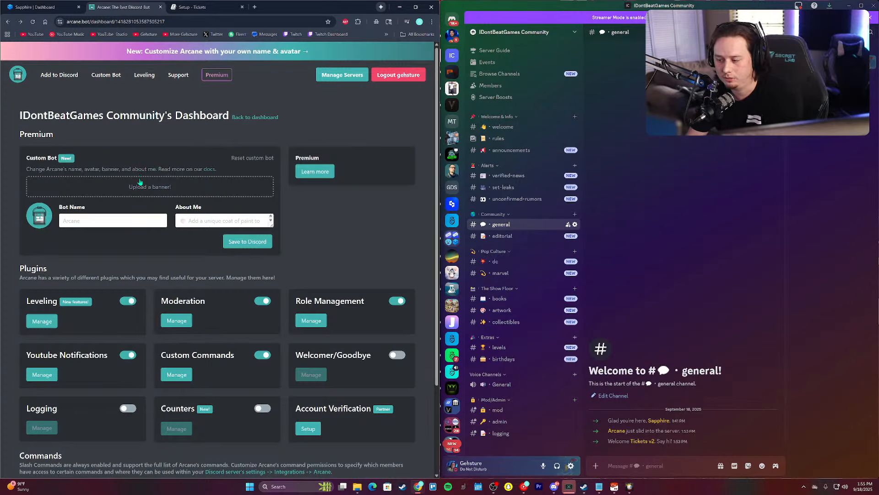
left_click(42, 321)
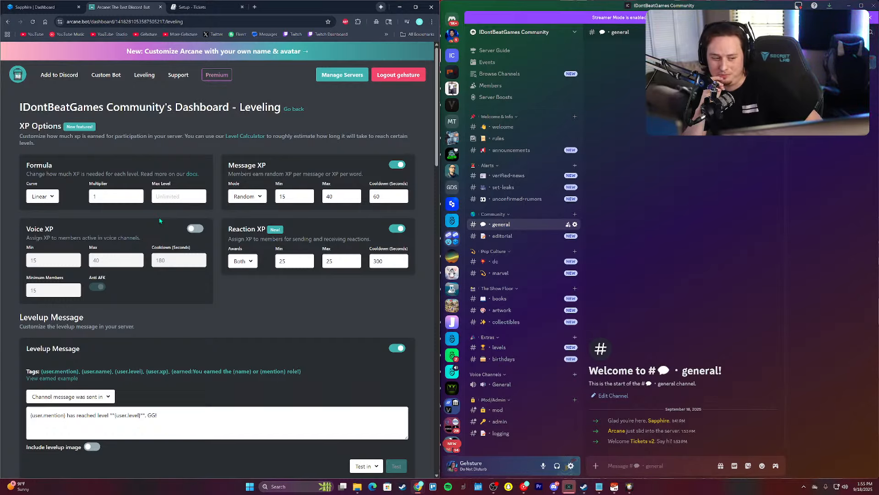
left_click(755, 211)
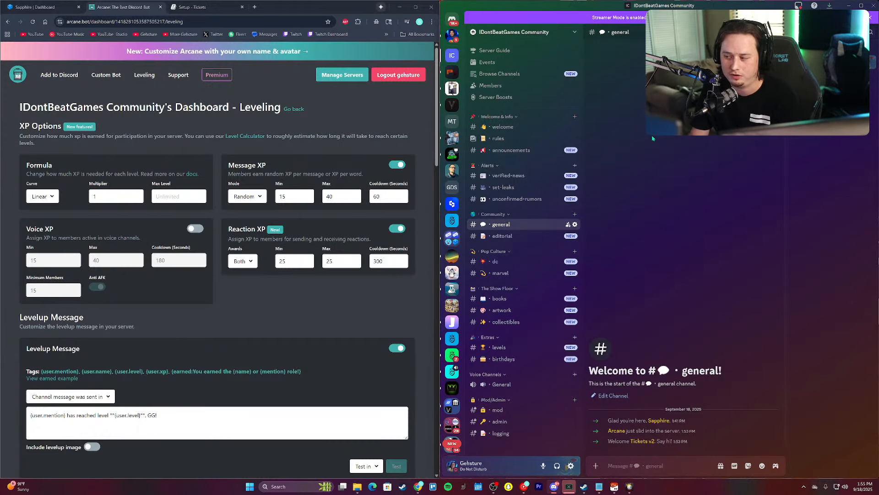
left_click(202, 7)
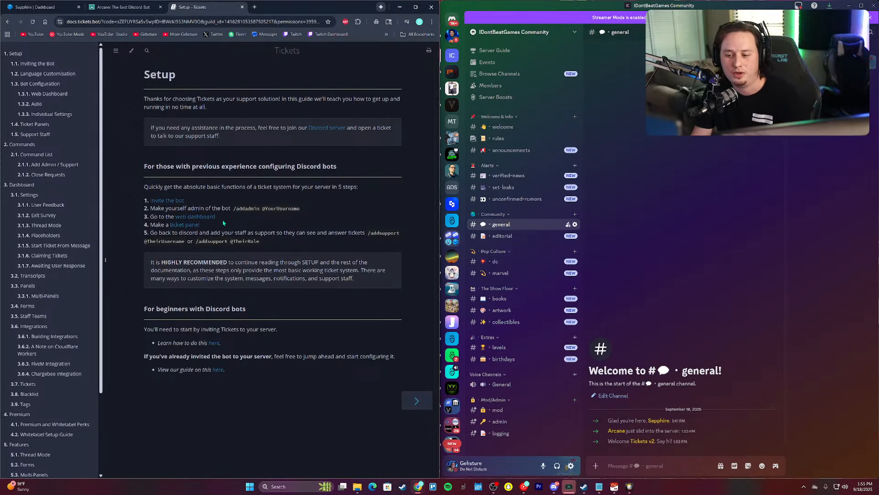
left_click(52, 7)
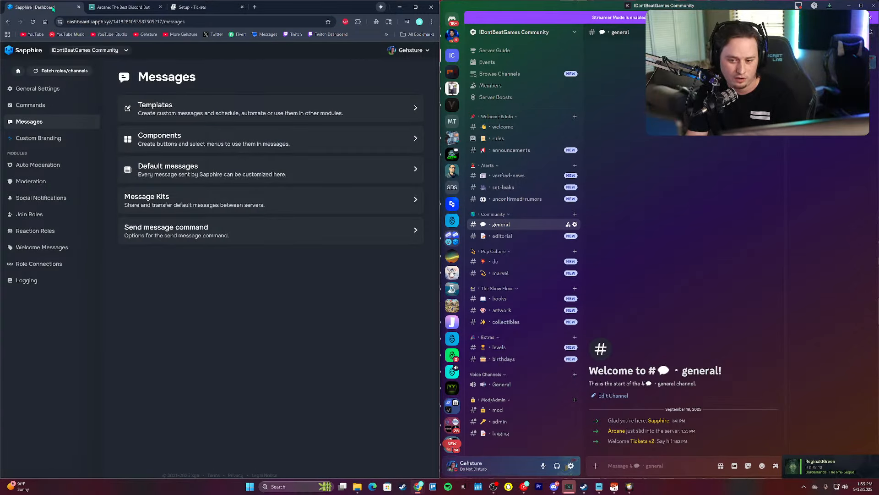
left_click(123, 7)
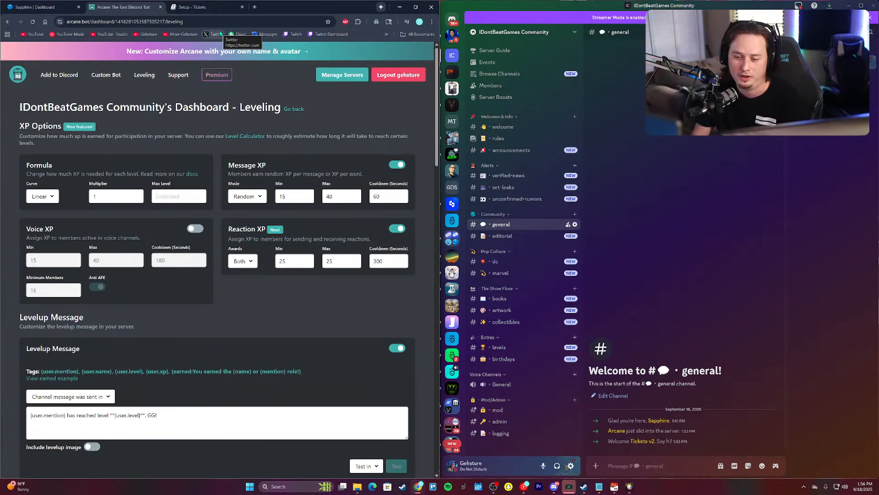
Step: Send Arcane's level-up messages to the levels channel and remove ", GG!" from the end of the message text
scroll(137, 275, "down", 2)
left_click(95, 326)
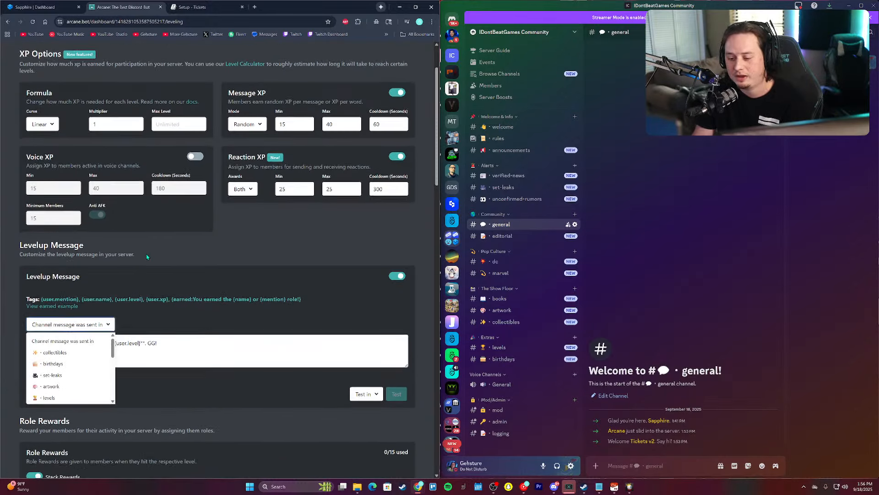
scroll(148, 255, "down", 1)
left_click(82, 320)
left_click(152, 314)
key("BackSpace")
key("BackSpace")
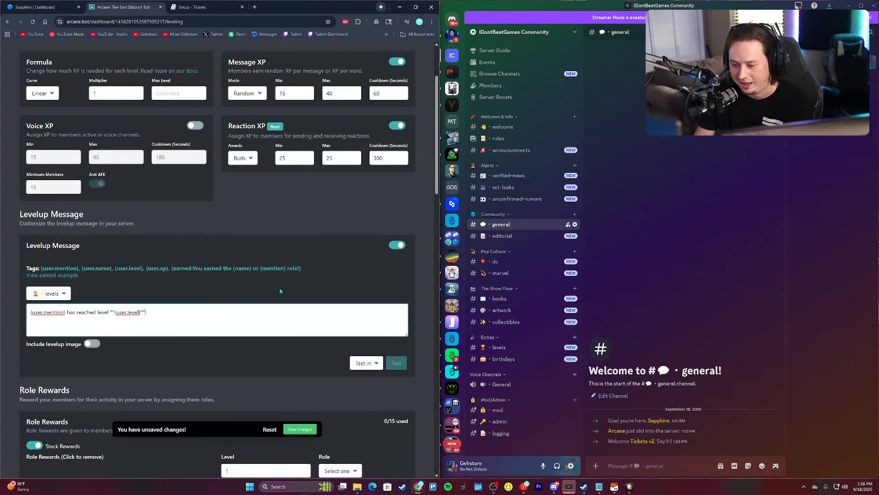
Step: Include the level-up image in Arcane's level-up message
left_click(91, 344)
left_click(367, 363)
scroll(374, 362, "down", 1)
scroll(373, 369, "down", 1)
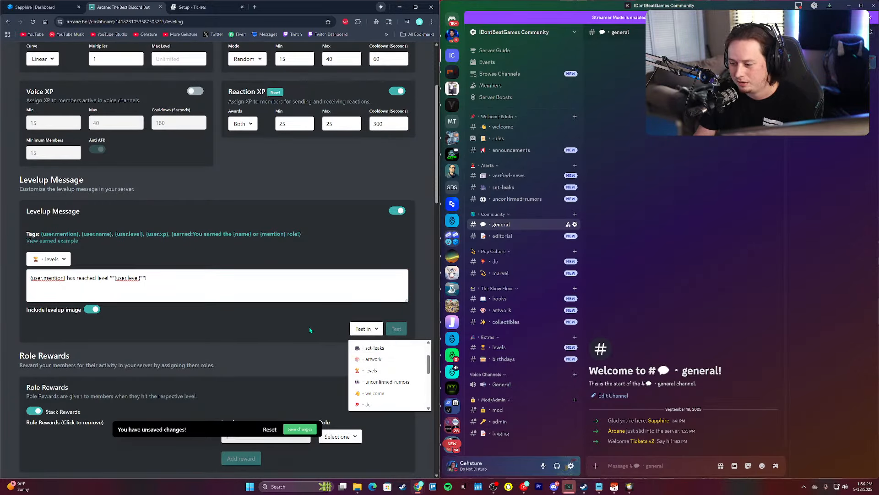
left_click(243, 334)
Step: Add a role reward in Arcane that grants the Level 5 role at level 5
scroll(259, 363, "down", 2)
left_click_drag(258, 363, 201, 366)
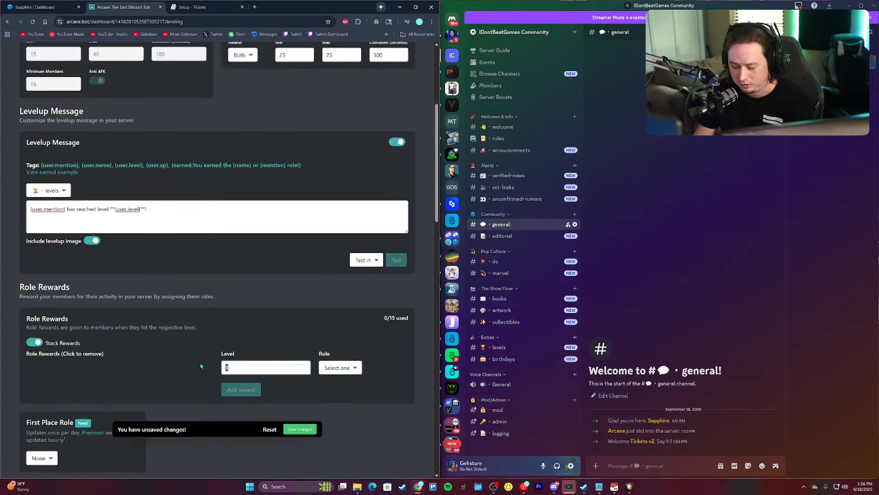
left_click(341, 368)
scroll(350, 387, "down", 3)
scroll(350, 387, "down", 3)
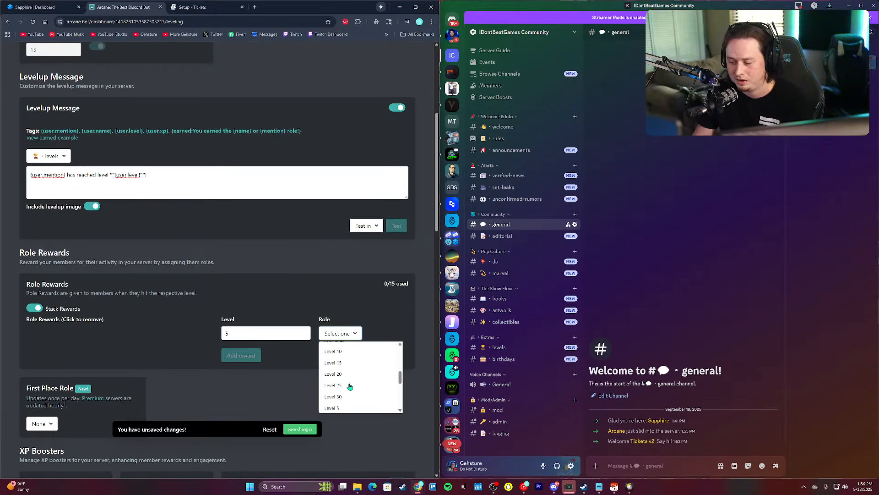
left_click(348, 393)
left_click(241, 355)
Step: Add role rewards granting the Level 10 role at level 10 and the Level 15 role at level 15
left_click_drag(241, 363, 184, 369)
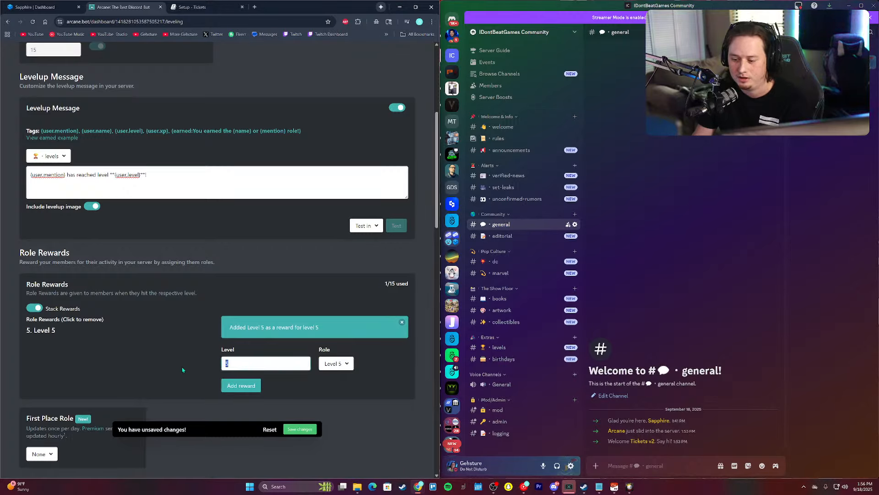
type("10")
left_click(338, 363)
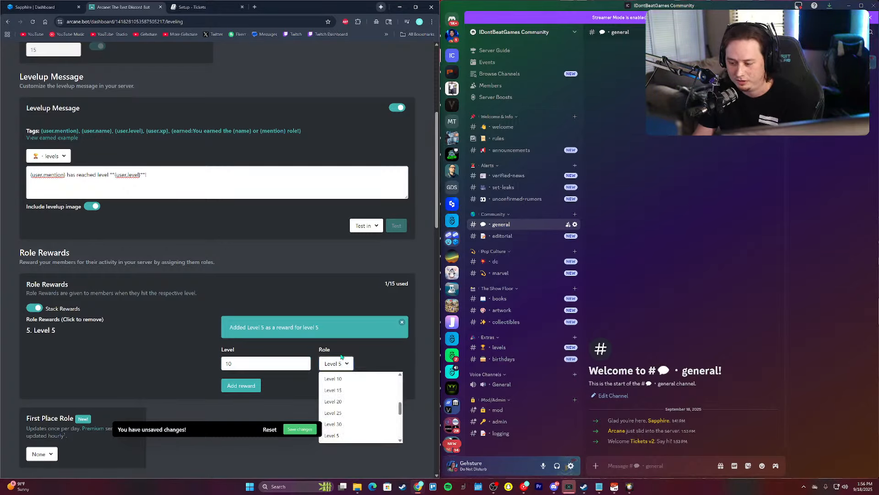
left_click(339, 391)
left_click(240, 385)
type("5")
left_click(339, 364)
left_click(339, 392)
Step: Add role rewards granting the Level 20 role at level 20 and the Level 25 role at level 25
left_click_drag(251, 369, 173, 375)
type("20")
left_click(337, 363)
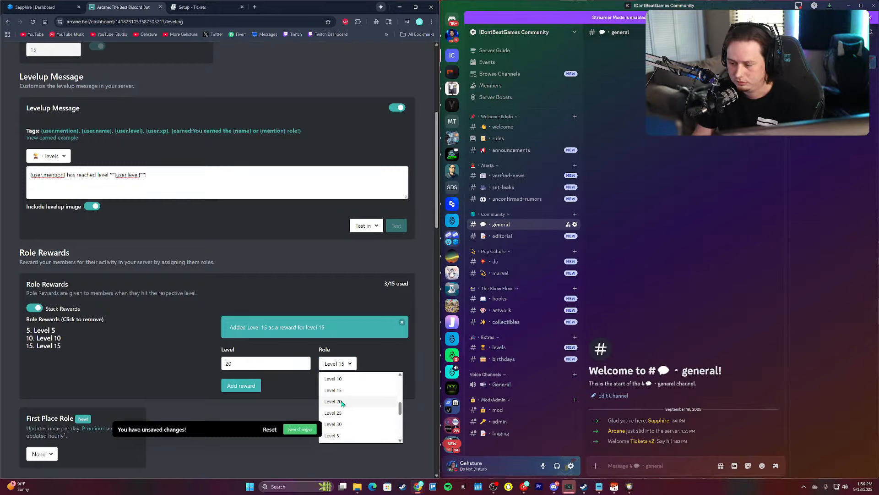
left_click(339, 401)
left_click(241, 385)
key("BackSpace")
type("5")
left_click(338, 363)
left_click(339, 410)
left_click(241, 385)
Step: Add a role reward granting the Level 30 role at level 30 and save the leveling changes
left_click_drag(242, 365, 147, 375)
type("30")
left_click(337, 364)
left_click(323, 420)
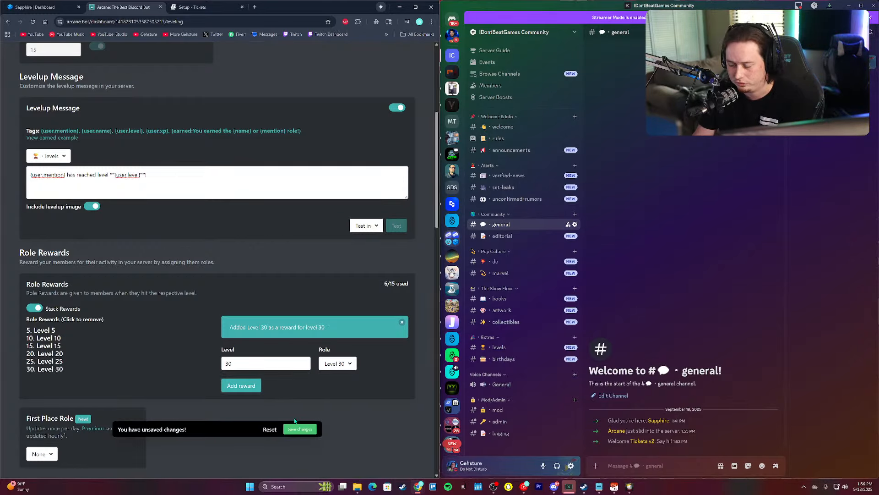
left_click(300, 429)
Step: Review the Leveling settings and go back to Arcane's plugin overview for the server
scroll(262, 304, "down", 4)
scroll(265, 319, "up", 3)
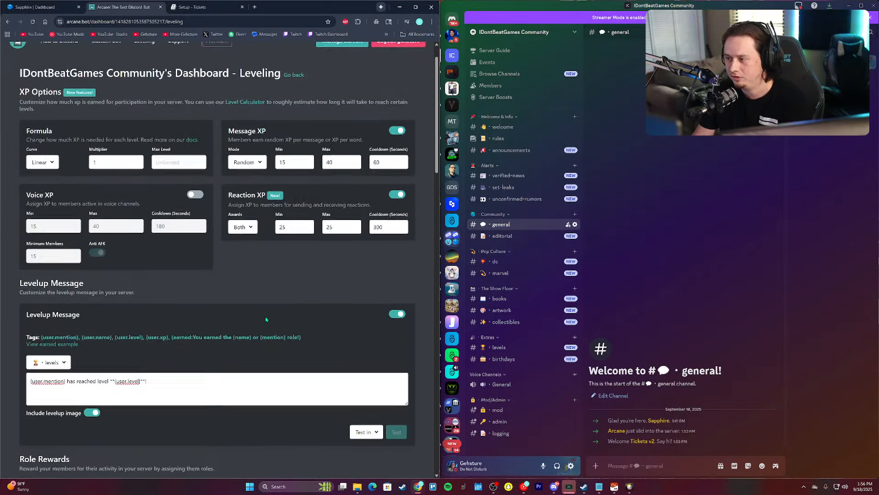
scroll(265, 319, "up", 1)
scroll(265, 319, "down", 5)
scroll(272, 140, "up", 5)
left_click(294, 110)
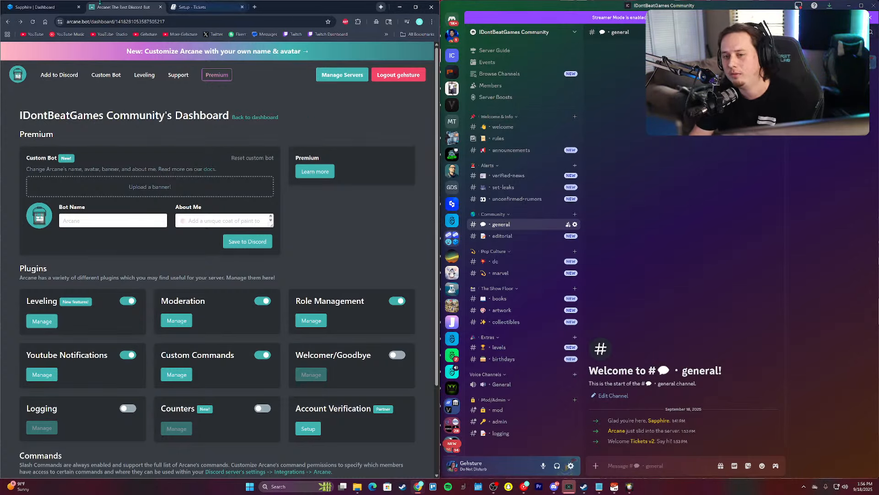
Step: In Discord, duplicate the announcements channel as boosts, with a rocket emoji before the dot separator
left_click(696, 87)
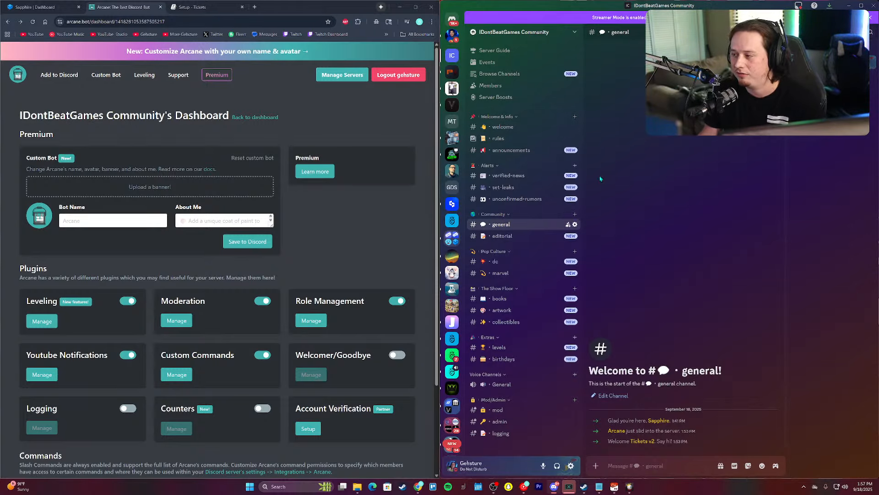
right_click(551, 148)
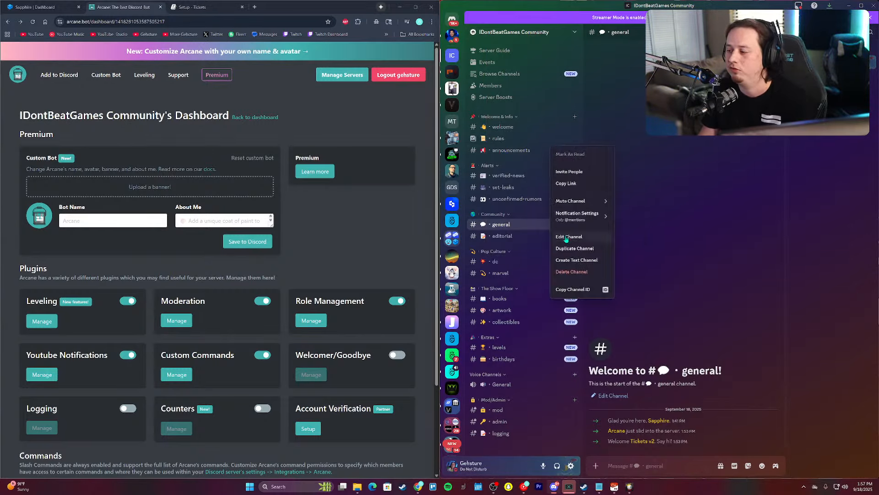
left_click(569, 248)
key("Right")
key("ctrl+BackSpace")
type("boosts")
key("Home")
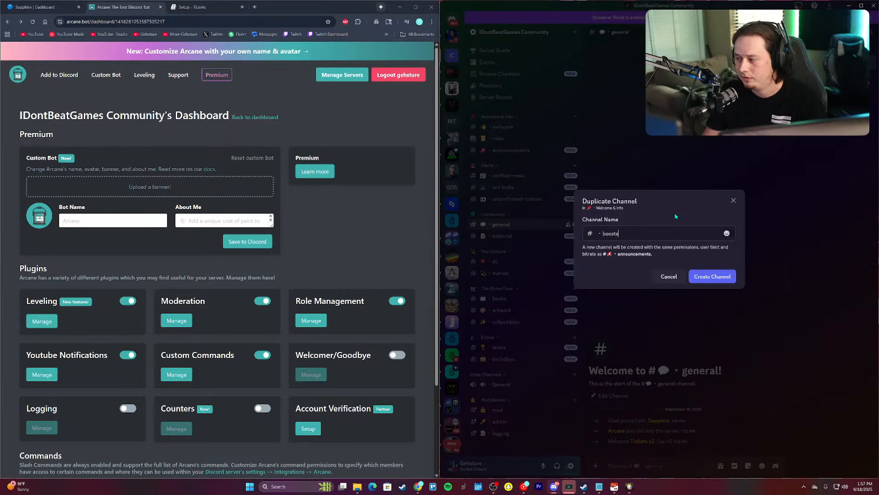
key("Home")
key("super+period")
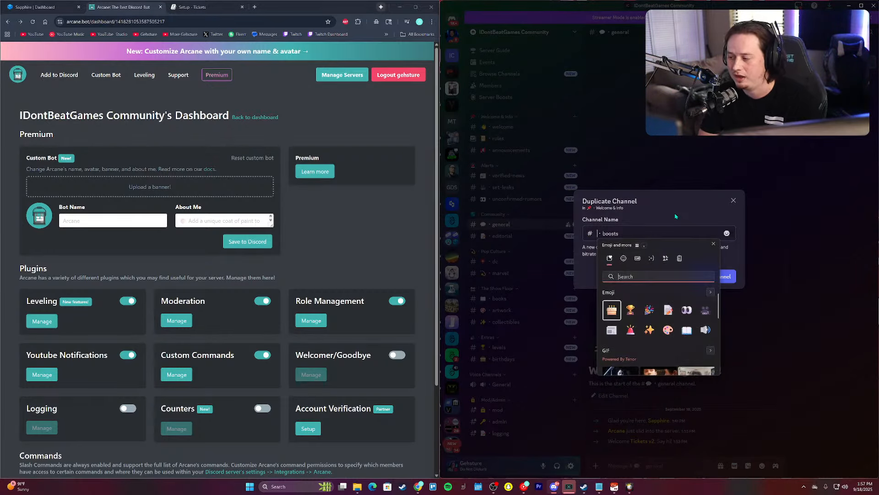
type("rocket")
key("Return")
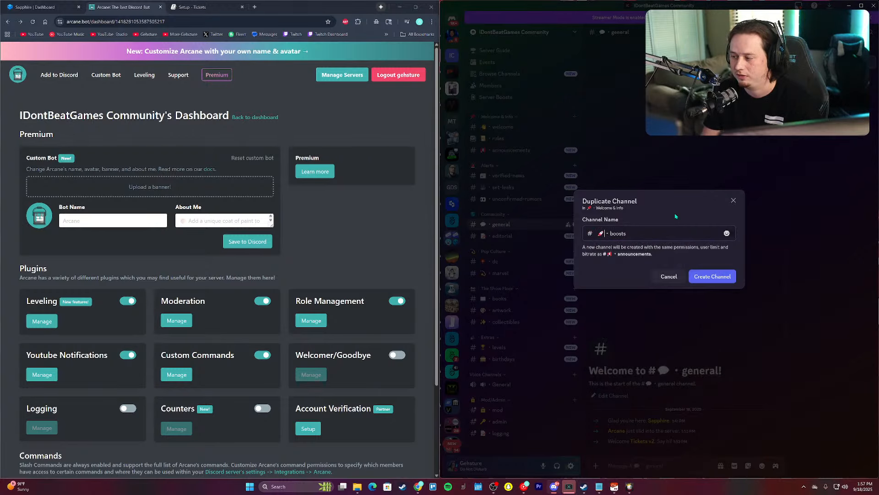
key("Return")
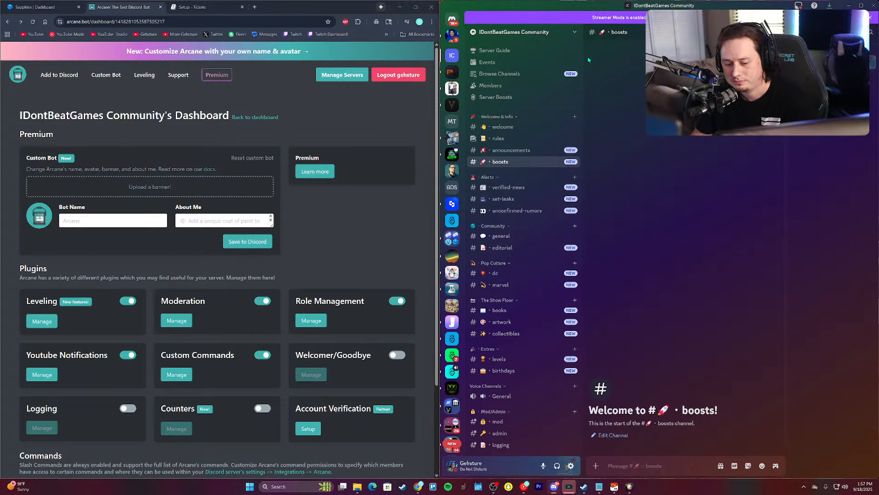
Step: Look at the Reaction Roles settings in the Sapphire dashboard and return to Discord
left_click(63, 7)
left_click(60, 234)
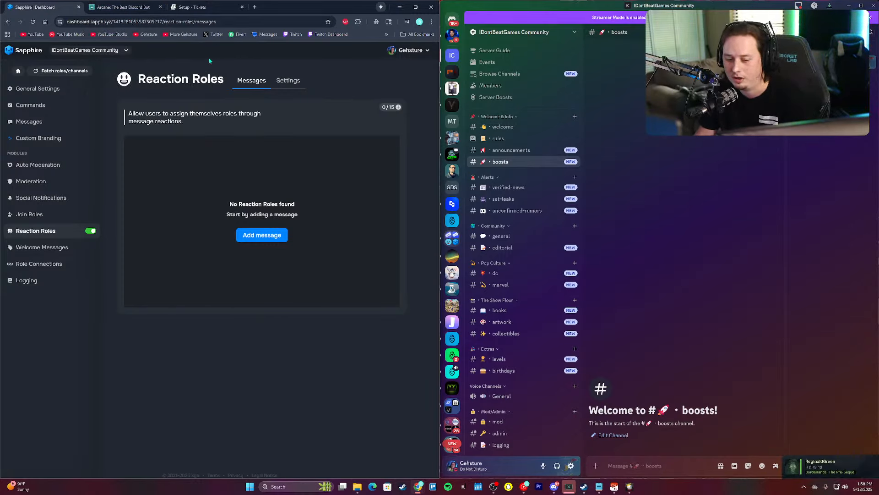
left_click(586, 139)
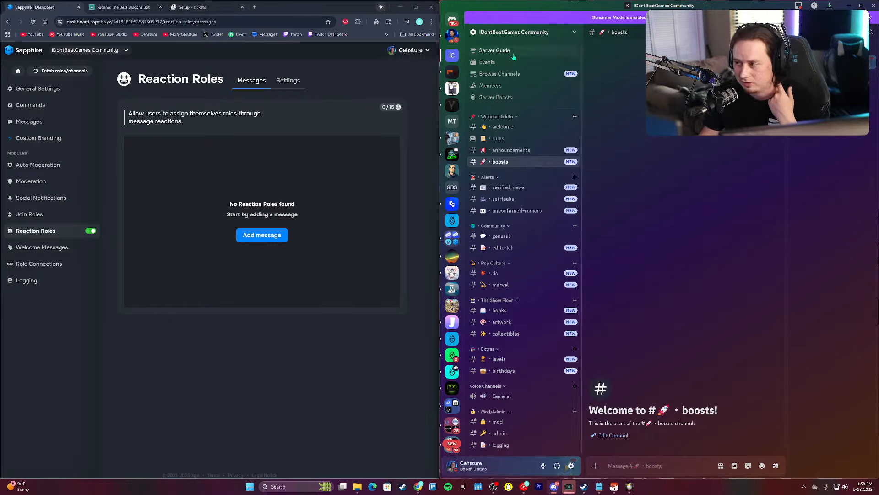
Step: Add the Birthdayy app from the App Directory to IDontBeatGames Community with its requested permissions and show the member list
left_click(515, 32)
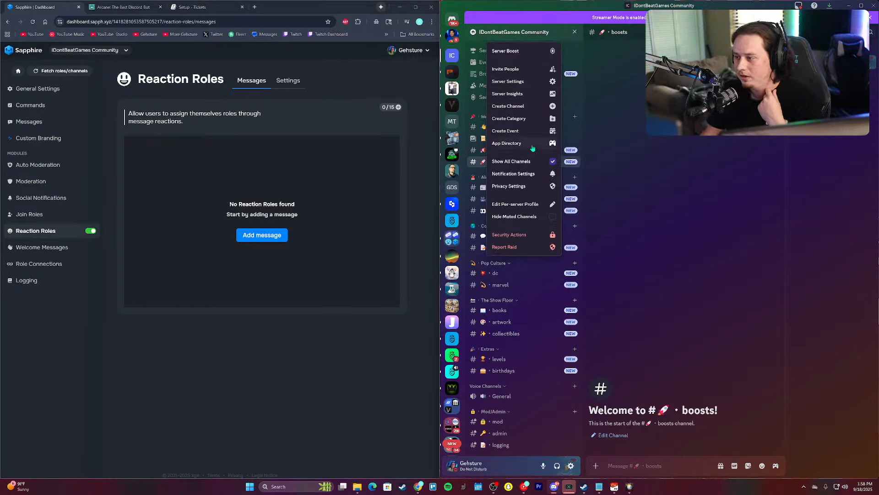
left_click(533, 146)
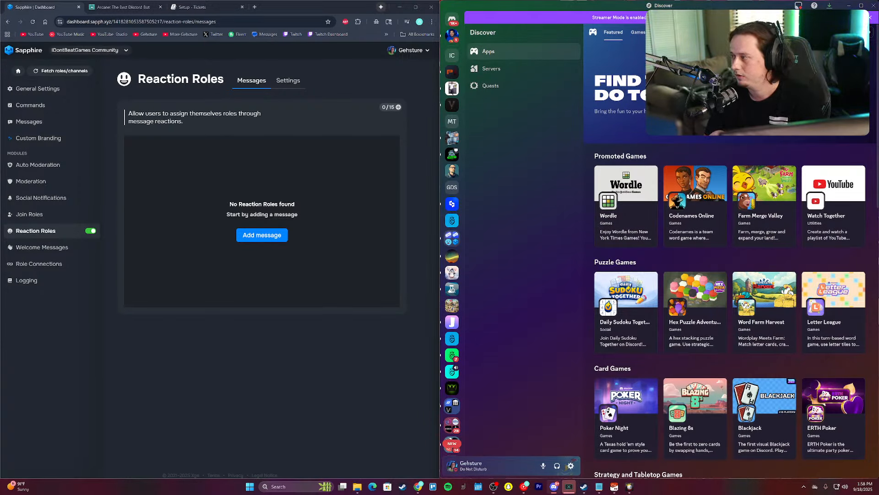
key("Return")
left_click(777, 147)
left_click(818, 140)
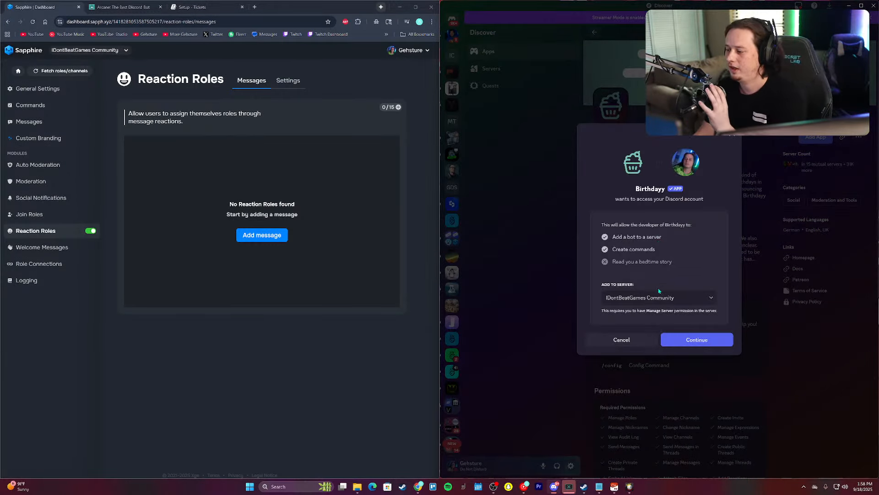
left_click(697, 341)
left_click(697, 348)
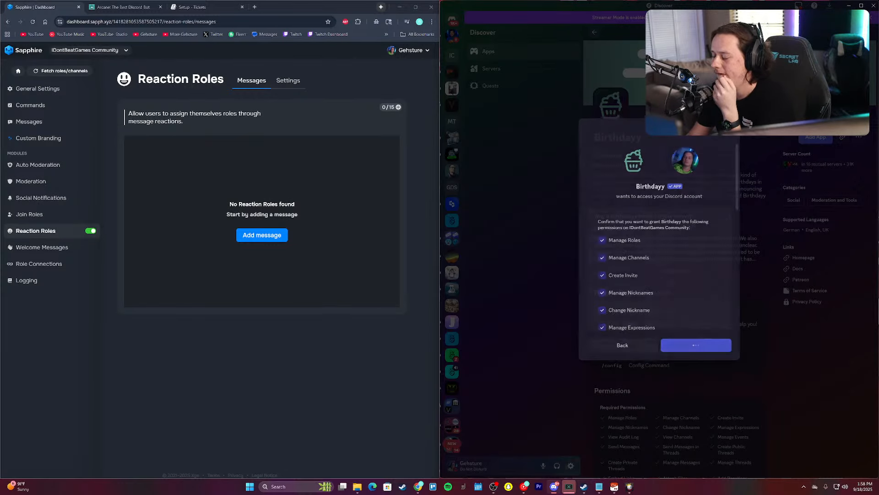
left_click(720, 290)
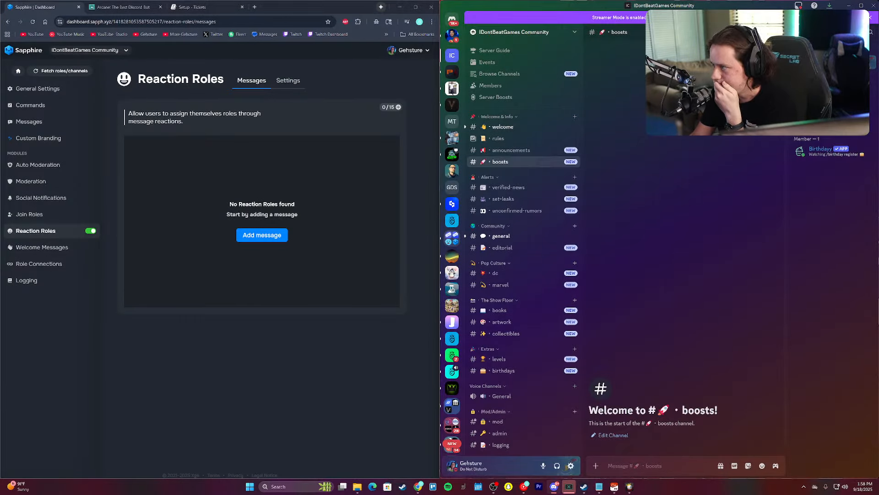
left_click(833, 32)
Step: Add the Lofi Radio app from the App Directory to IDontBeatGames Community with its requested permissions
left_click(549, 33)
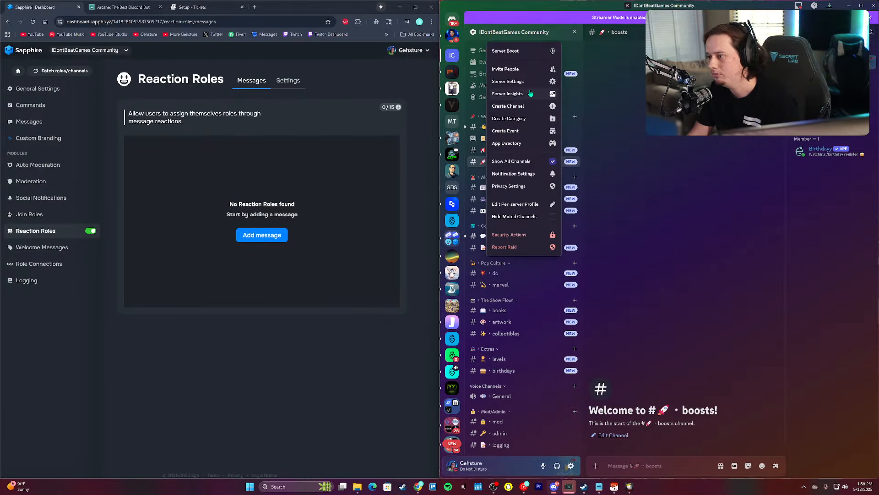
left_click(536, 145)
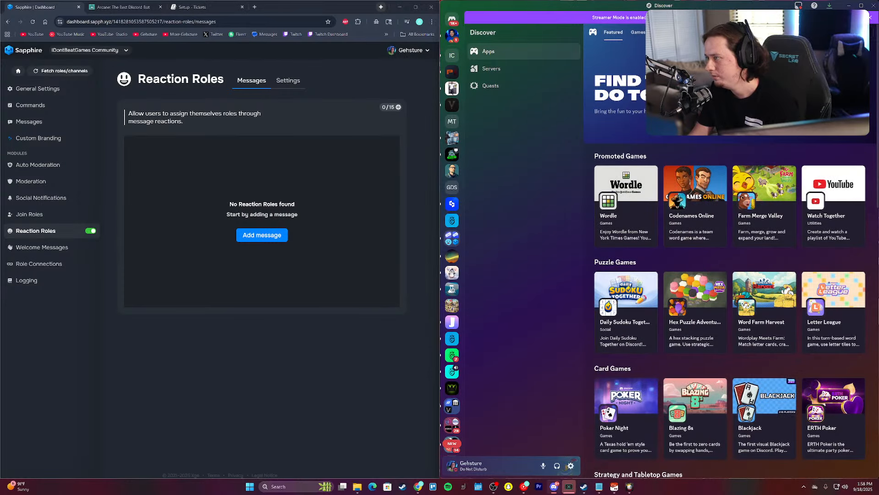
key("Return")
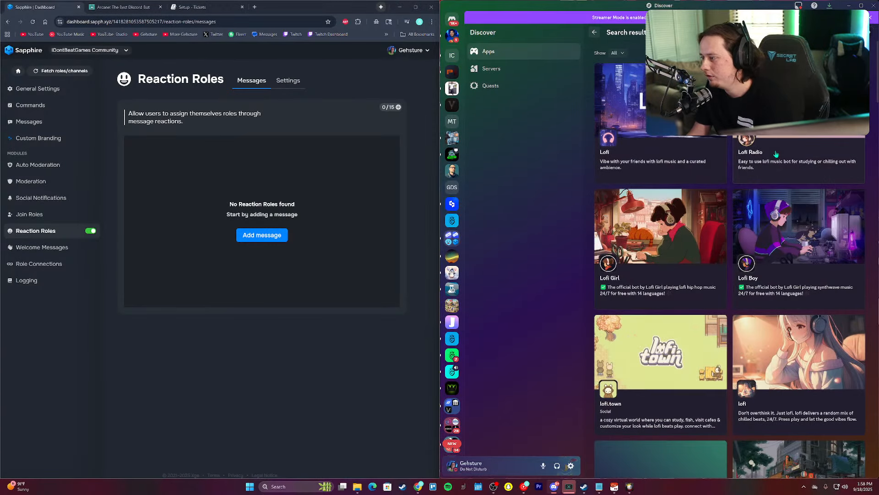
left_click(775, 154)
left_click(804, 138)
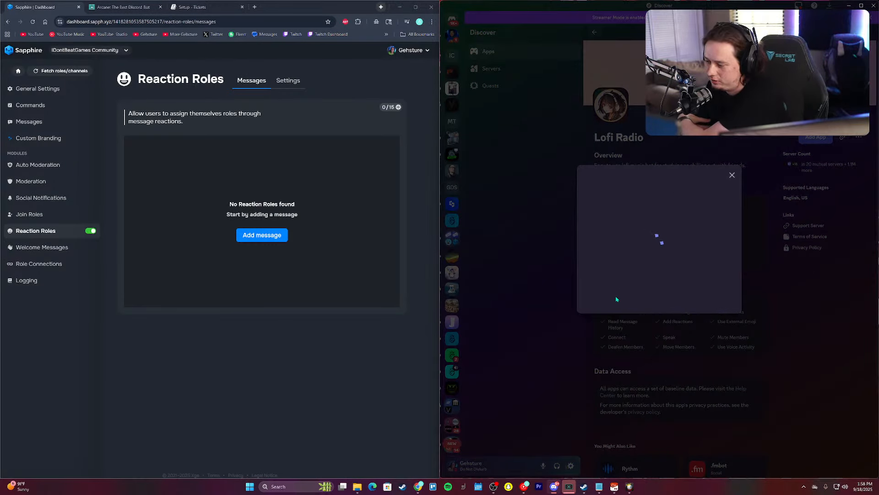
left_click(694, 340)
left_click(694, 344)
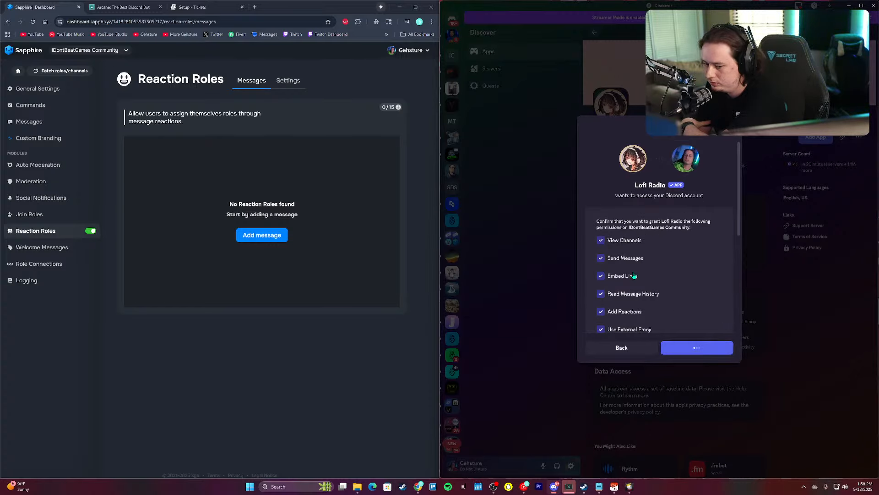
left_click(697, 292)
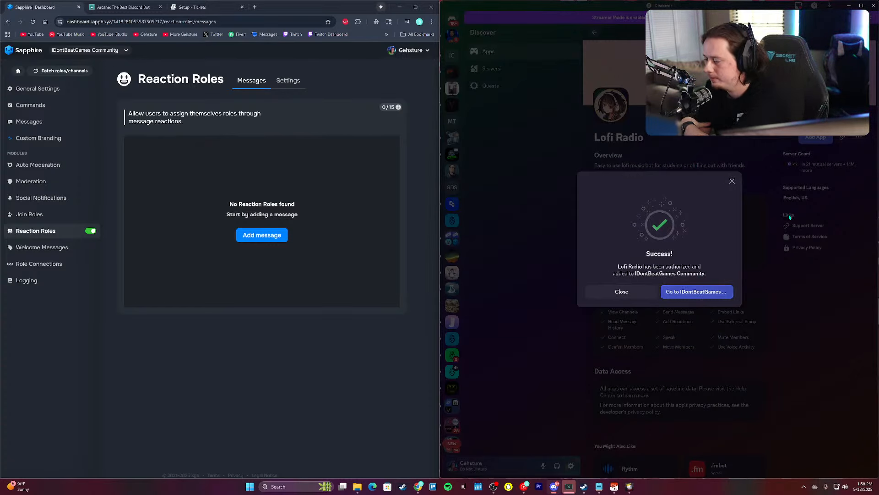
Step: Assign the Bot role to both Birthdayy and Lofi Radio
right_click(820, 149)
mouse_move(829, 316)
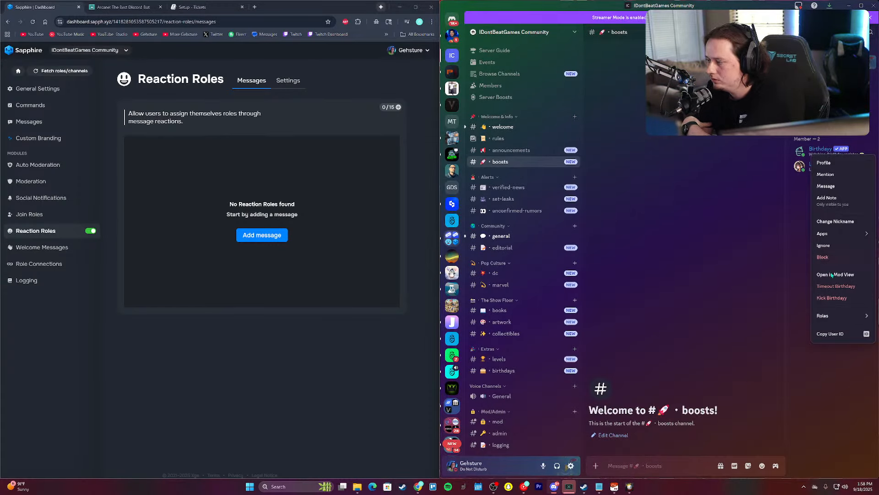
right_click(806, 168)
mouse_move(809, 333)
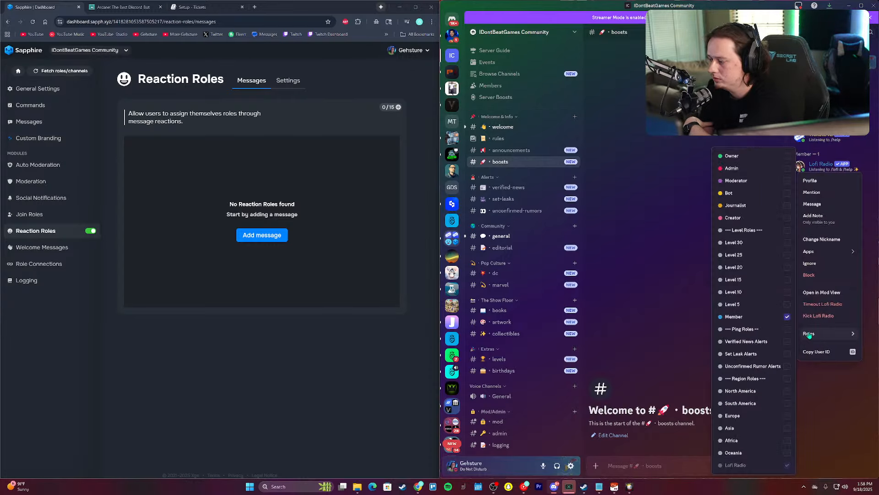
left_click(751, 206)
left_click(637, 192)
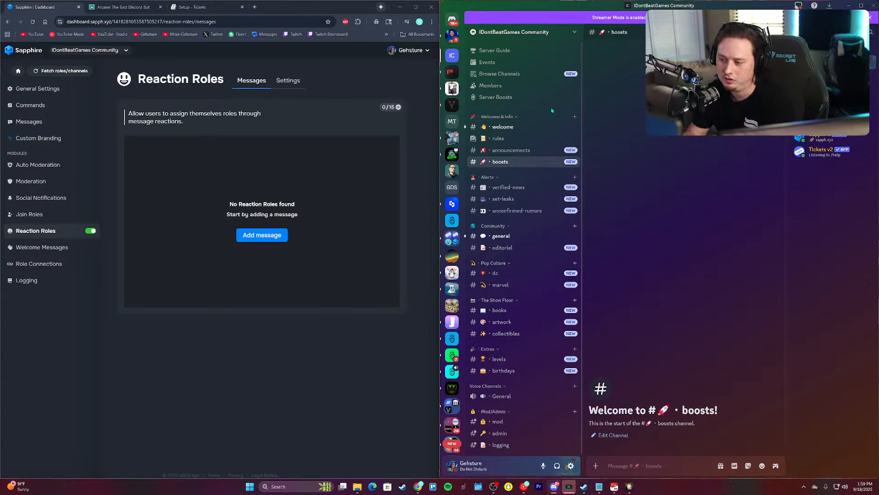
Step: View the welcome channel and return to the boosts channel
left_click(539, 31)
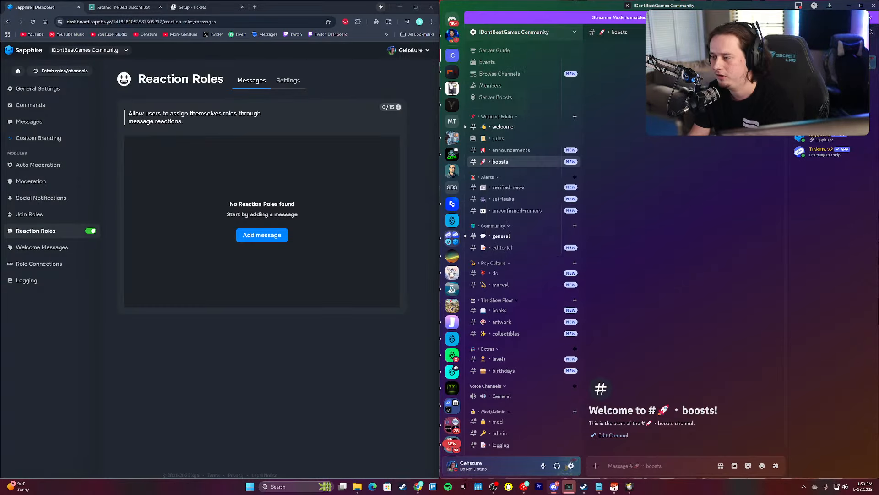
left_click(503, 126)
left_click(500, 162)
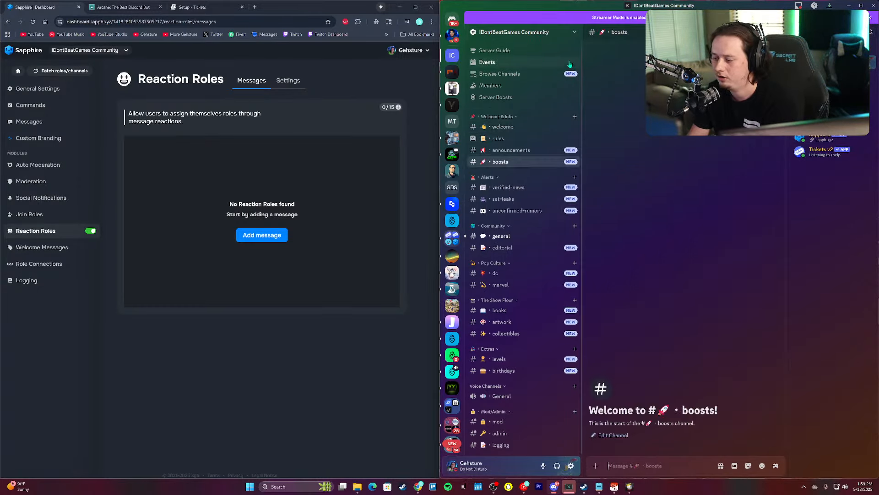
Step: Duplicate the General voice channel as "Lofi" with a headphone emoji in place of the speaker emoji
right_click(563, 395)
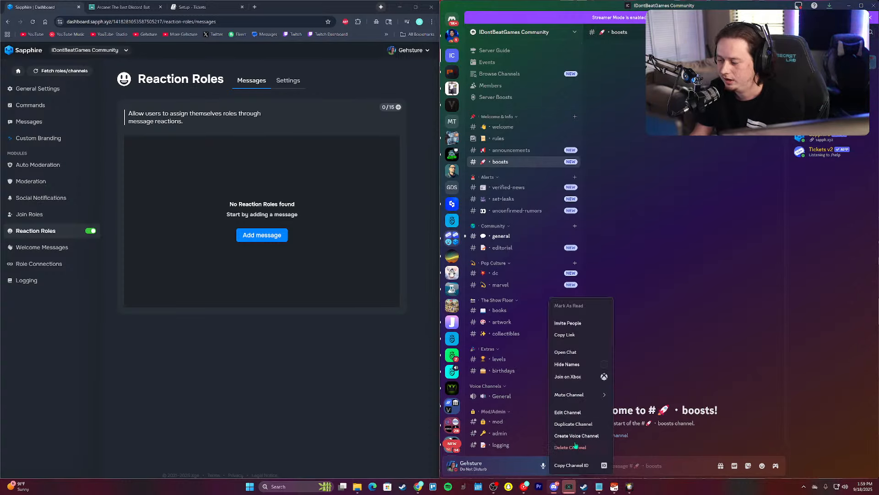
left_click(582, 420)
type("Lofi")
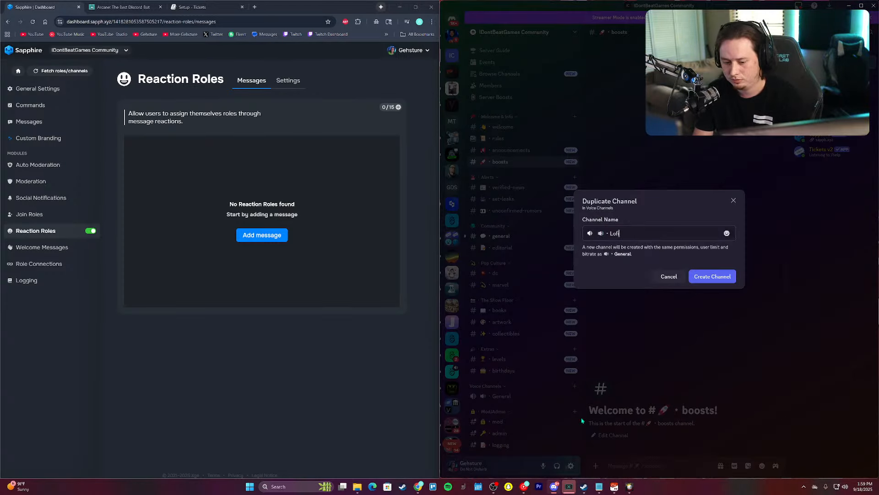
key("Delete")
key("super+period")
type("headp")
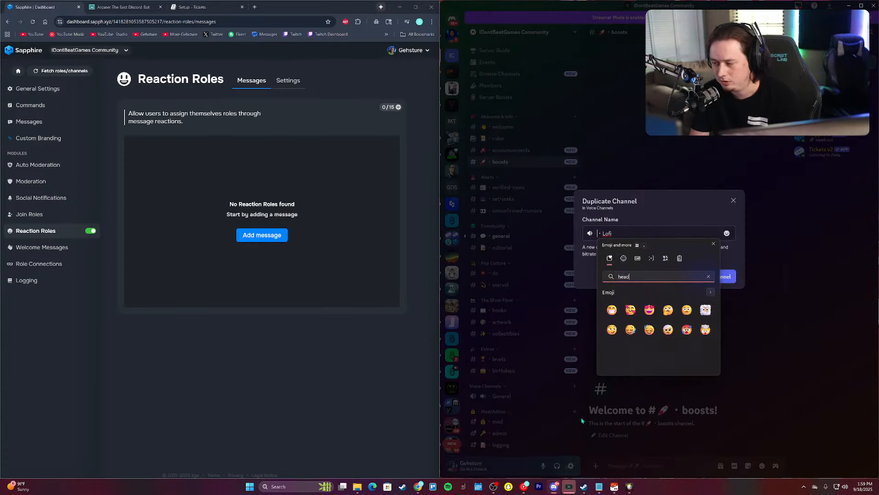
key("Return")
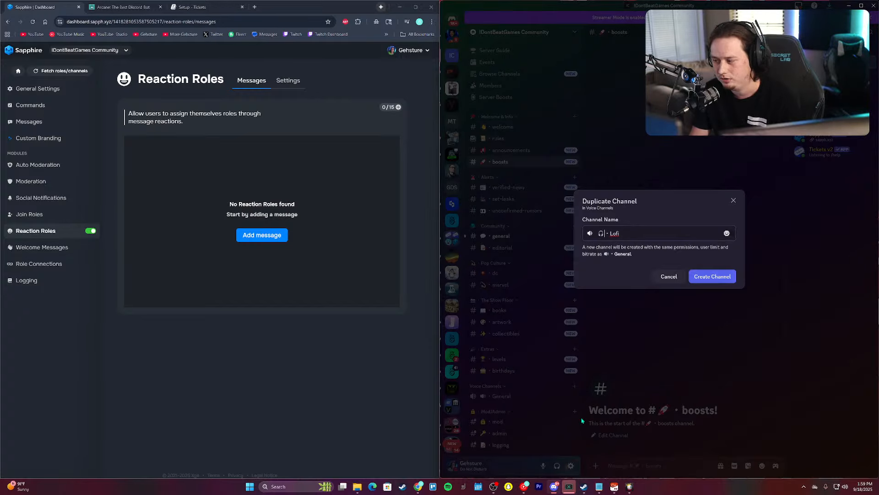
key("Return")
Step: Rename the Lofi voice channel to "Lofi 24/7", keeping the headphone emoji, and save the change
left_click(574, 409)
left_click(621, 66)
type("24/7")
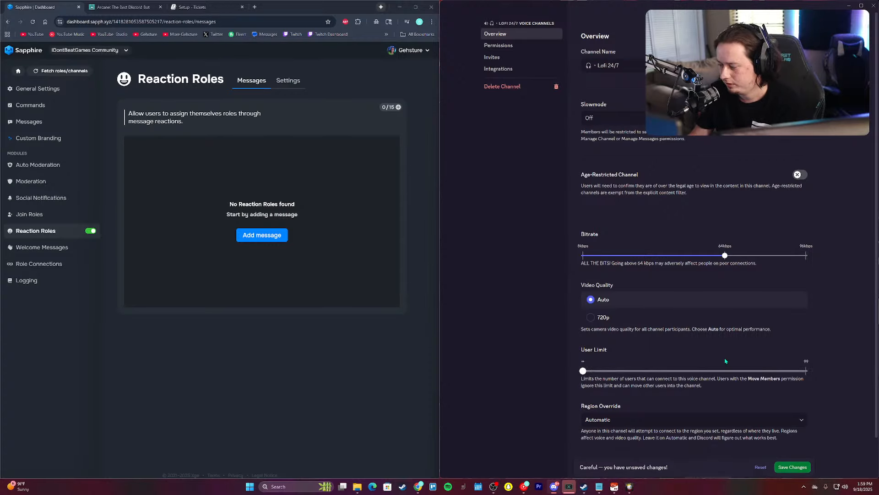
left_click(793, 459)
key("Escape")
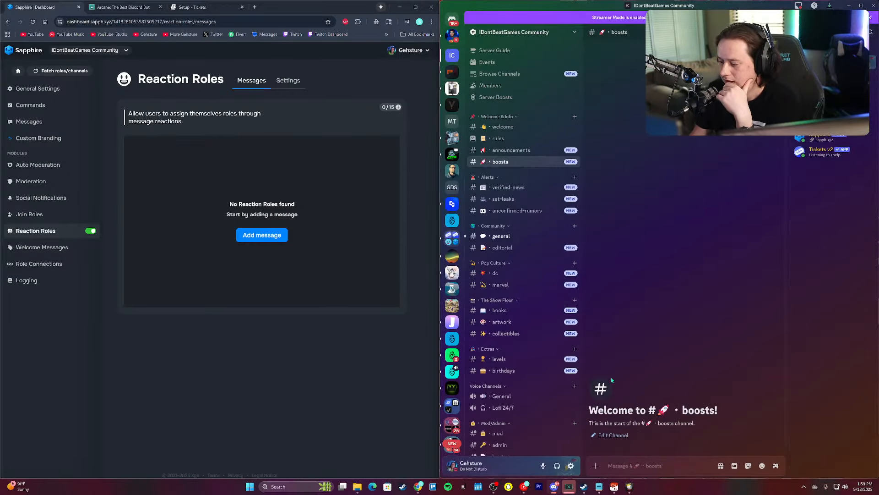
Step: Join the Lofi 24/7 voice channel and run Lofi Radio's /lofi command in the boosts channel
left_click(502, 407)
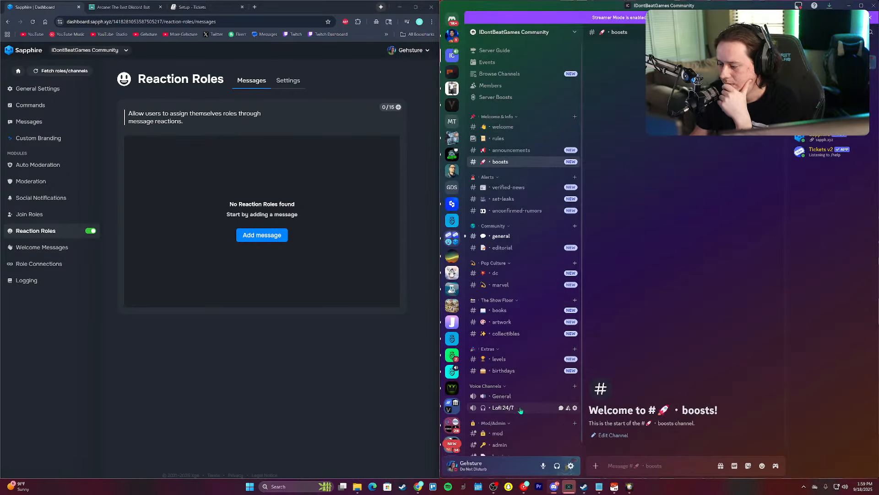
left_click(656, 464)
type("/l")
key("Return")
key("Return")
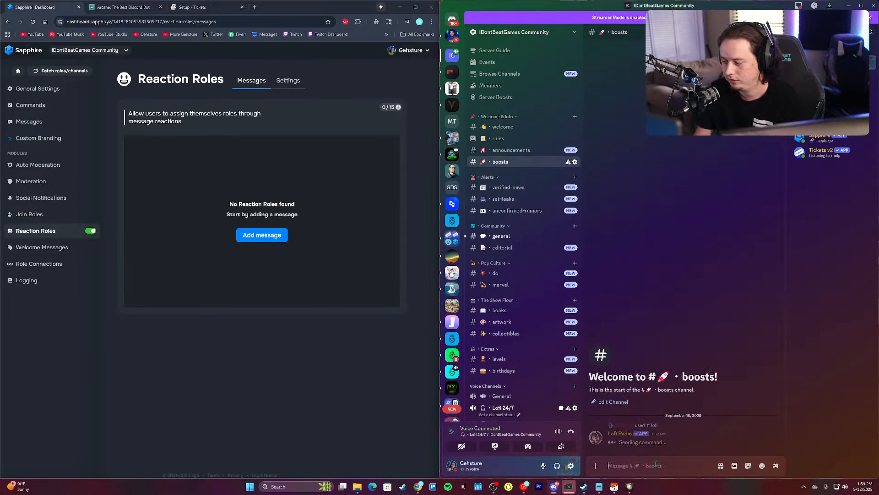
scroll(550, 369, "down", 2)
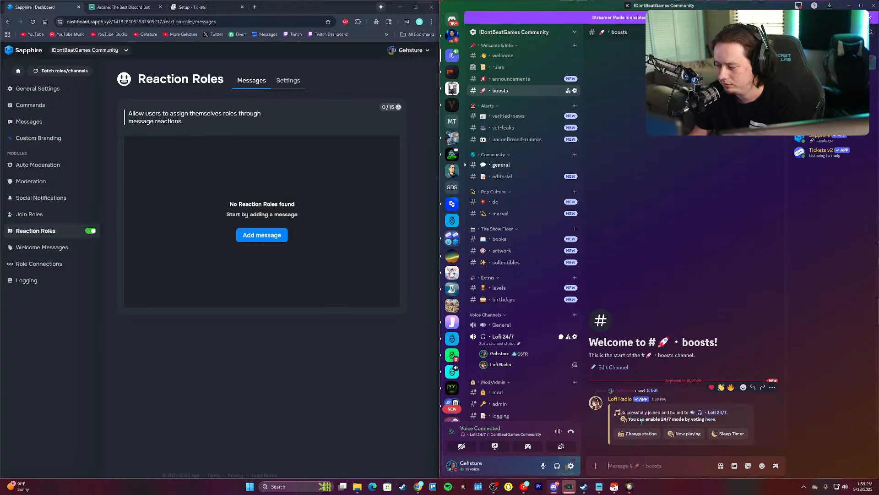
Step: Open the Top.gg voting page for Lofi Radio from the bot's message and close it again
left_click(710, 419)
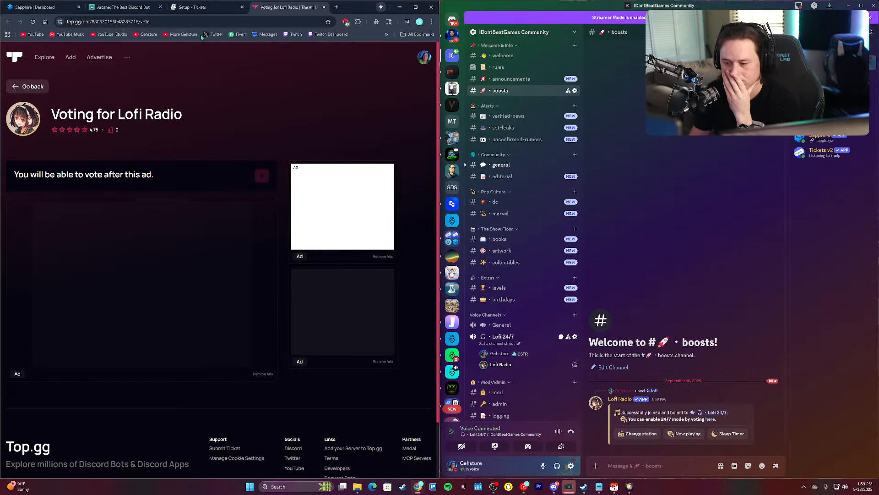
left_click(258, 175)
left_click(324, 7)
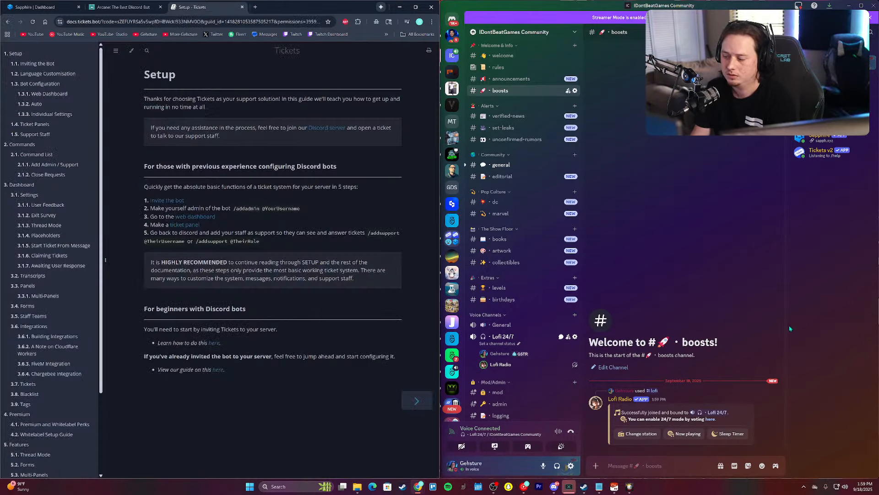
Step: Try the /lofi command again in the boosts channel and disconnect from the Lofi 24/7 voice channel
type("/lofi")
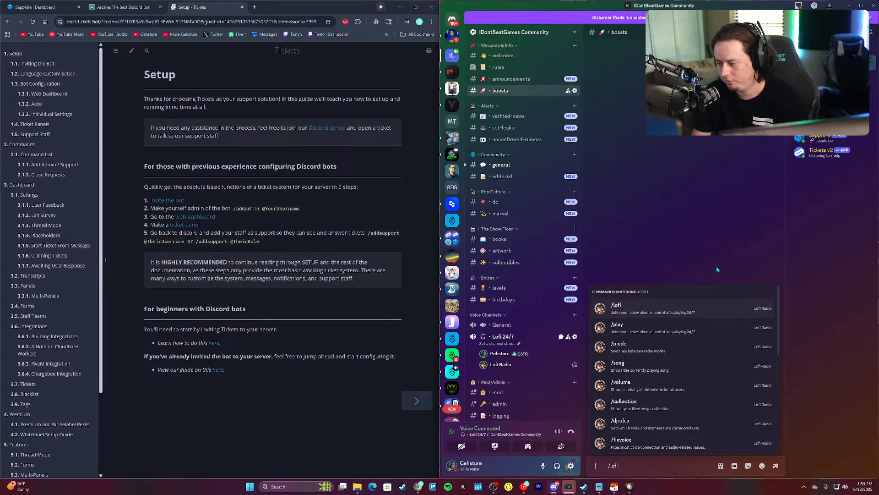
key("Return")
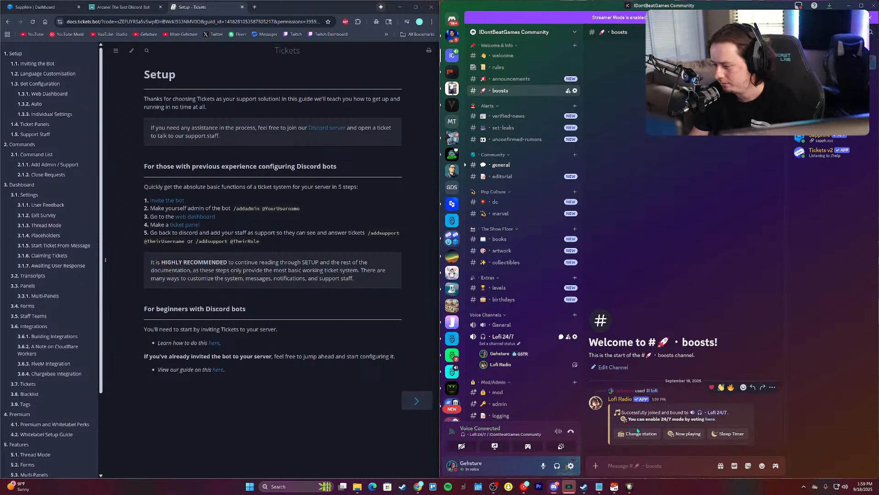
left_click(570, 431)
scroll(522, 112, "up", 2)
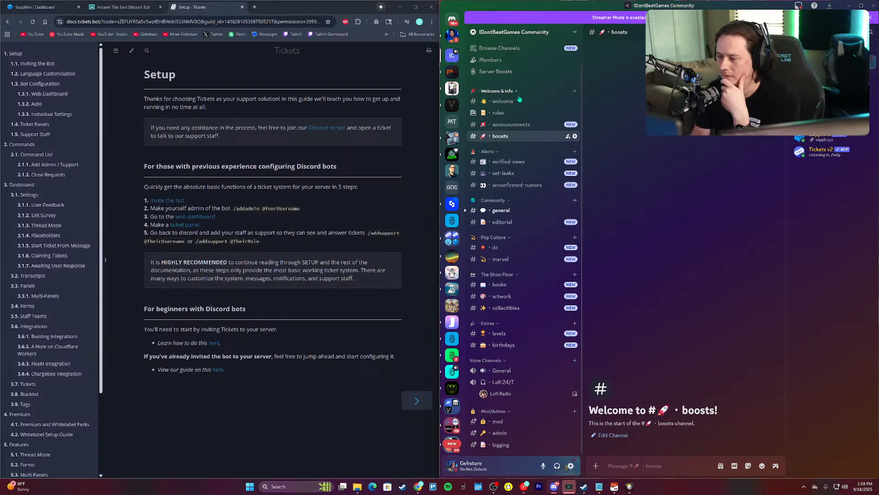
scroll(497, 50, "up", 1)
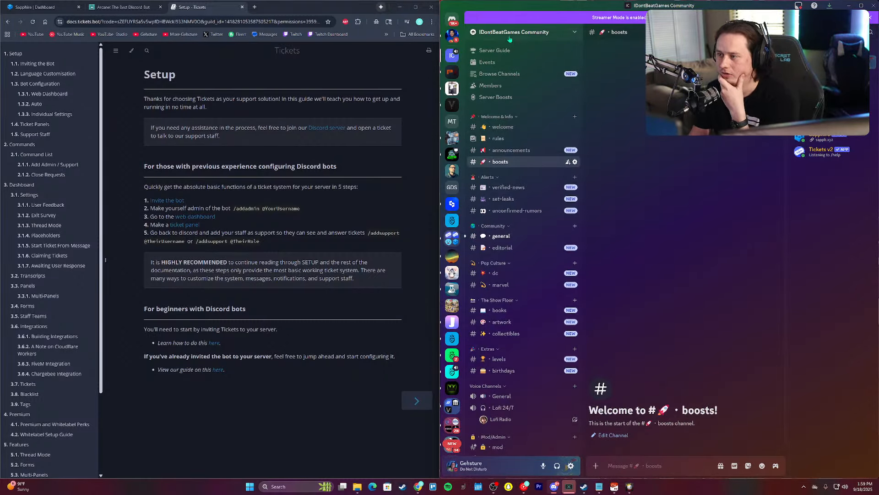
Step: Maximize the Discord window and examine the Onboarding page and the role list in the server settings
left_click(486, 31)
key("super+Up")
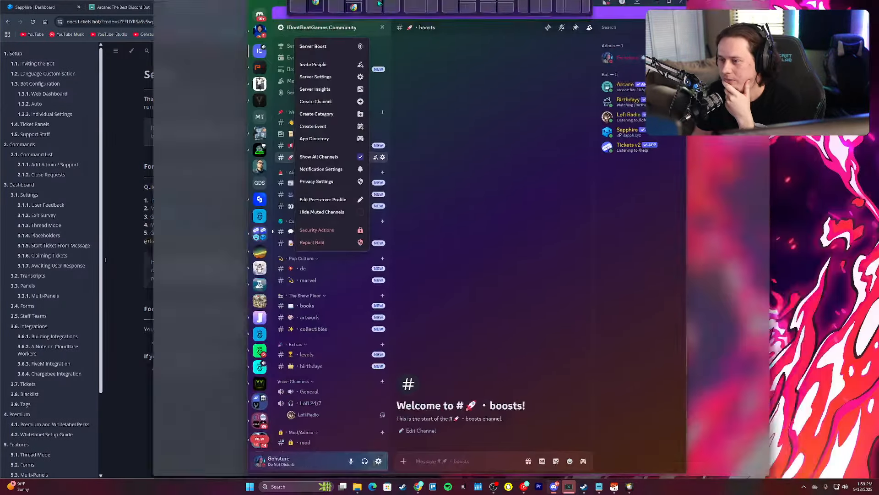
left_click(95, 37)
left_click(94, 36)
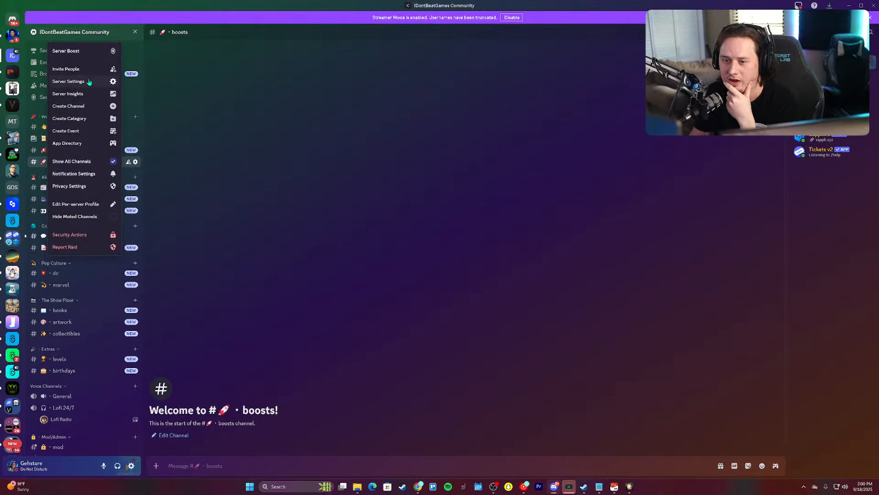
left_click(88, 81)
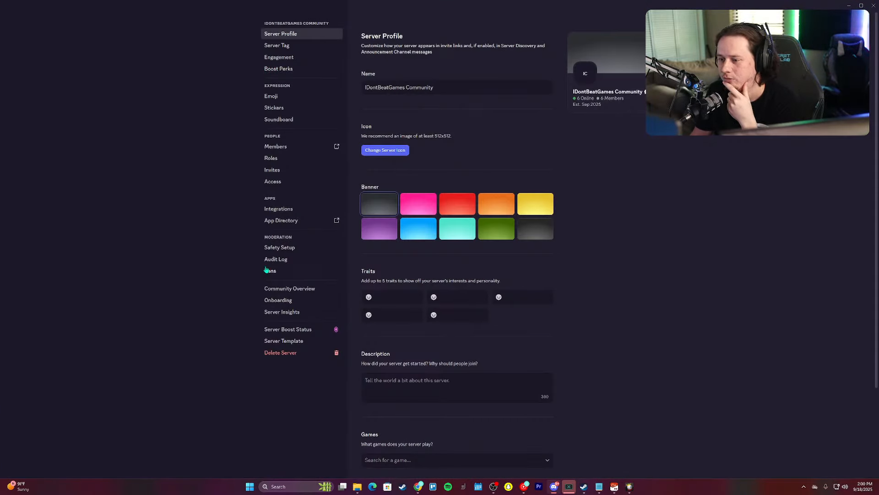
left_click(278, 300)
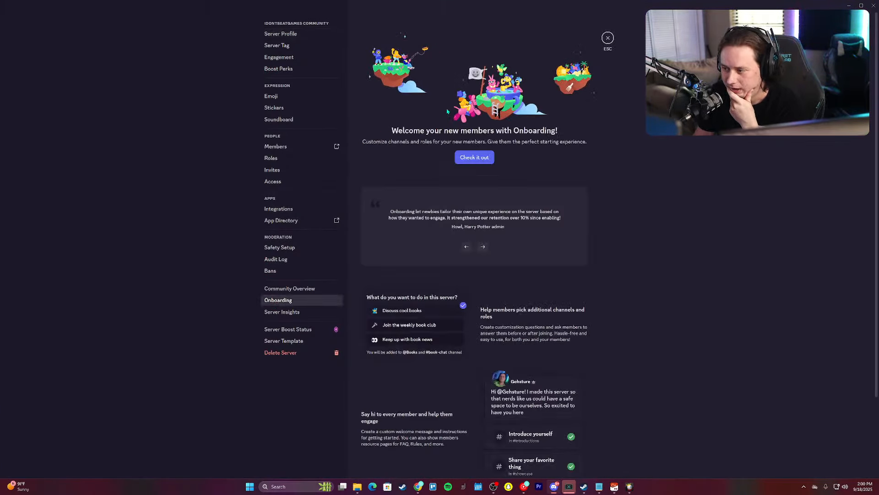
left_click(284, 163)
scroll(428, 334, "down", 5)
scroll(433, 278, "down", 3)
scroll(433, 284, "up", 5)
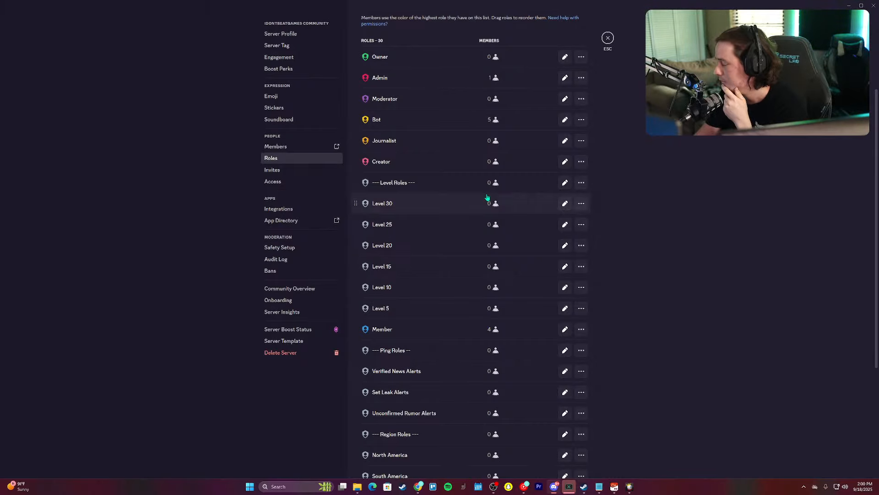
Step: Create a new divider role named "--- Fandom Roles ---"
scroll(465, 127, "up", 3)
left_click(572, 106)
triple_click(461, 83)
type("--- Fndio")
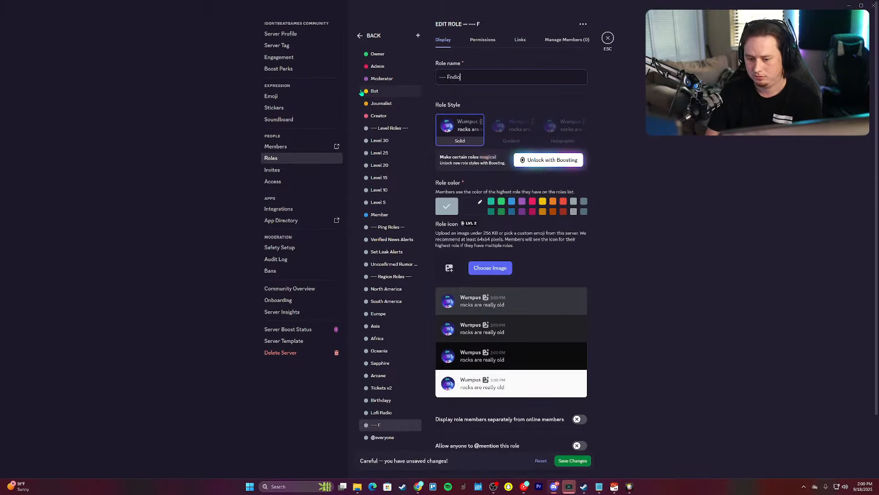
type("m")
key("BackSpace")
key("BackSpace")
key("BackSpace")
key("BackSpace")
key("BackSpace")
key("BackSpace")
key("BackSpace")
key("BackSpace")
type("andom Roles ---")
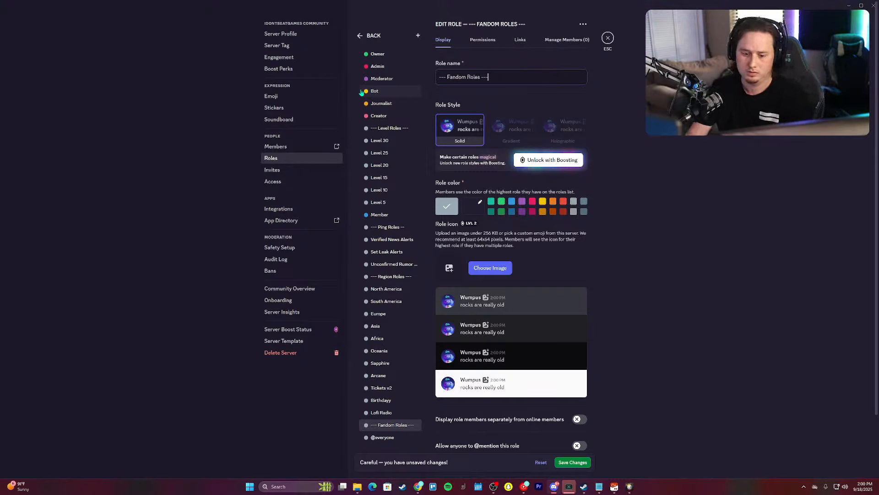
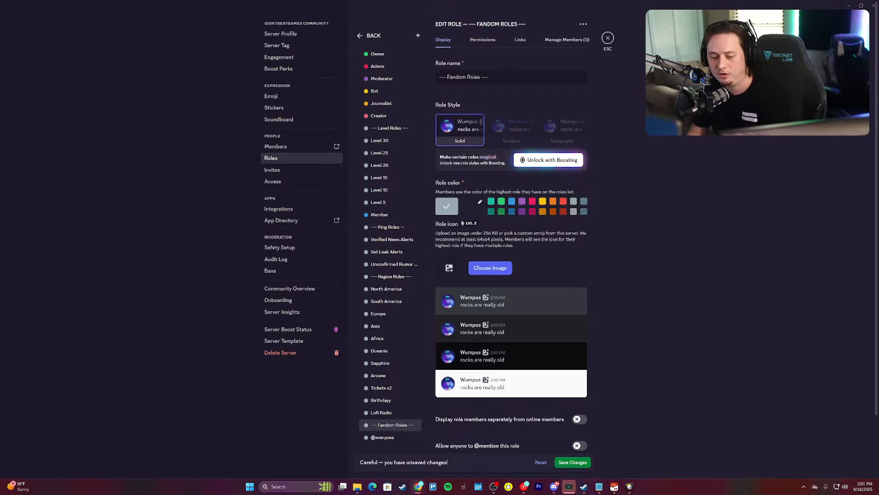
Step: Add two roles below the Fandom Roles divider and name them "Marvel" and "DC"
left_click(418, 36)
left_click(417, 36)
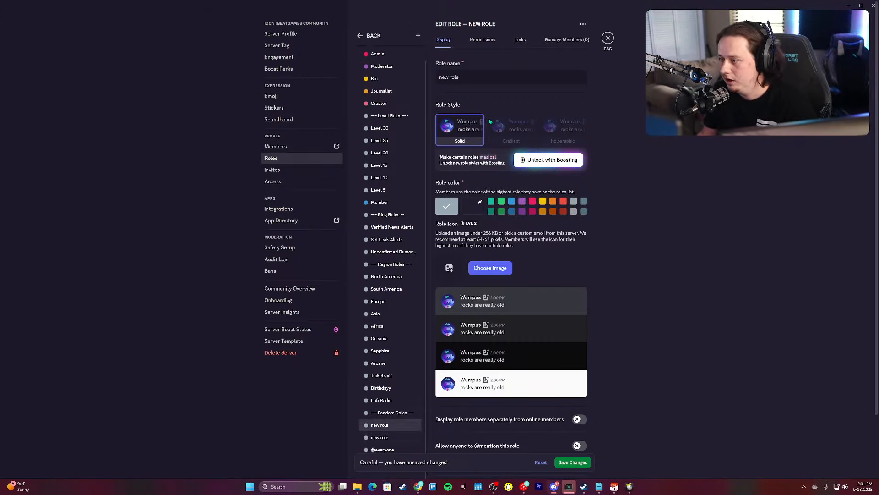
type("M<ar")
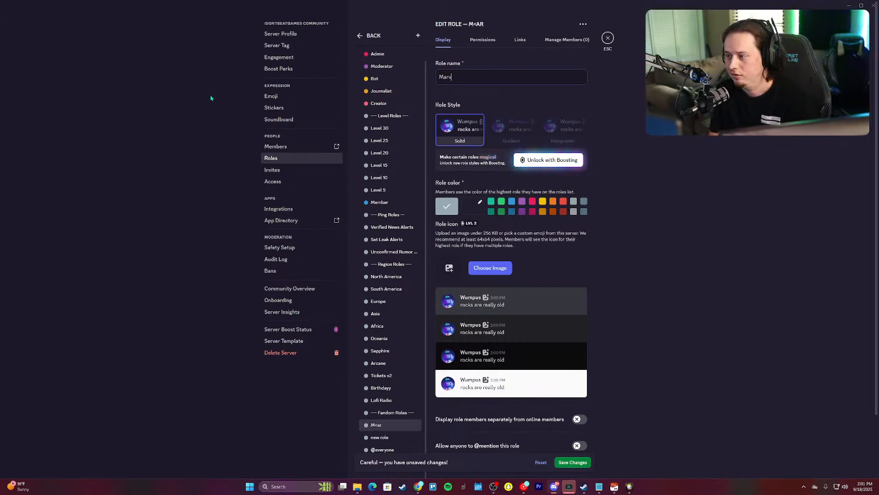
left_click(398, 437)
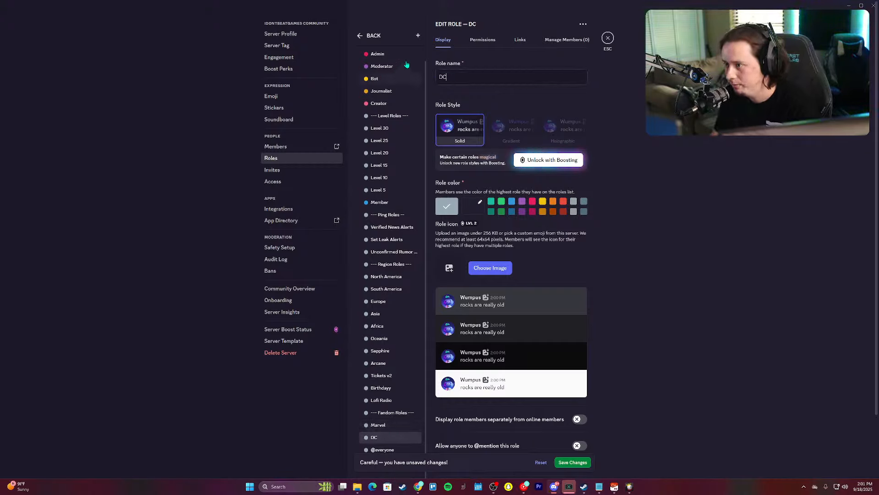
Step: Create another divider role named "--- Misc. Bots ---" below DC
left_click(419, 36)
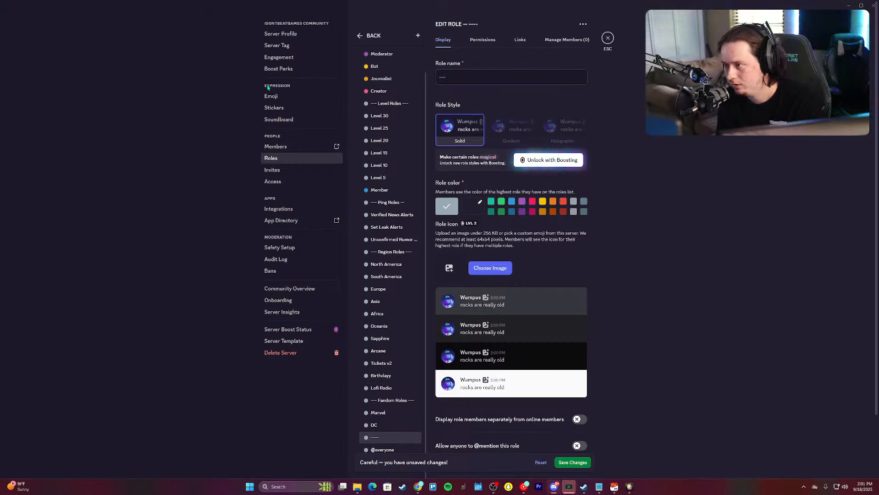
key("BackSpace")
key("BackSpace")
key("BackSpace")
key("BackSpace")
type("Bots ---")
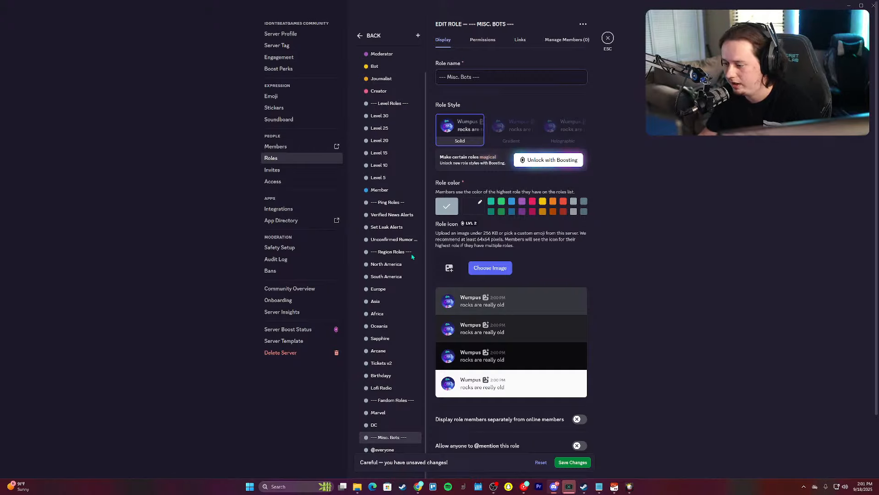
Step: Move the Sapphire role below the Misc. Bots divider in the role list
left_click_drag(382, 338, 383, 442)
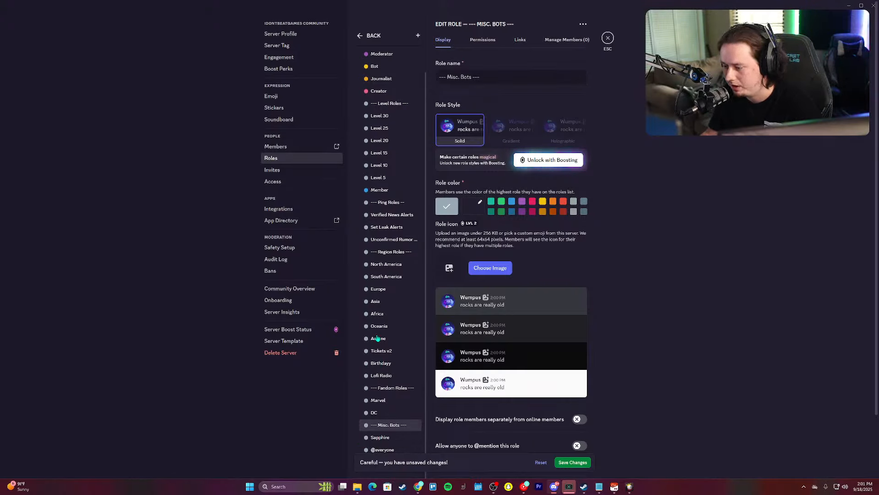
Step: Move the Lofi Radio, Tickets v2, Birthdayy and Arcane roles below the Misc. Bots divider and save the role order
left_click_drag(380, 340, 382, 400)
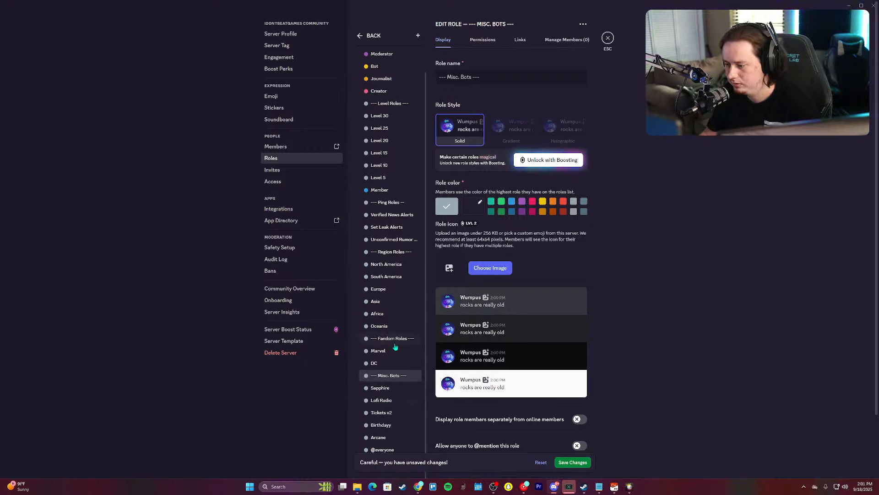
scroll(395, 347, "up", 1)
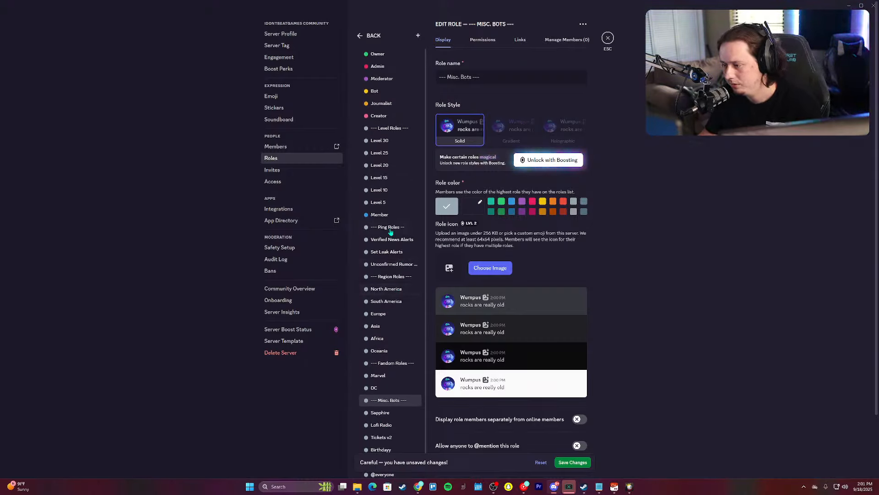
left_click(572, 462)
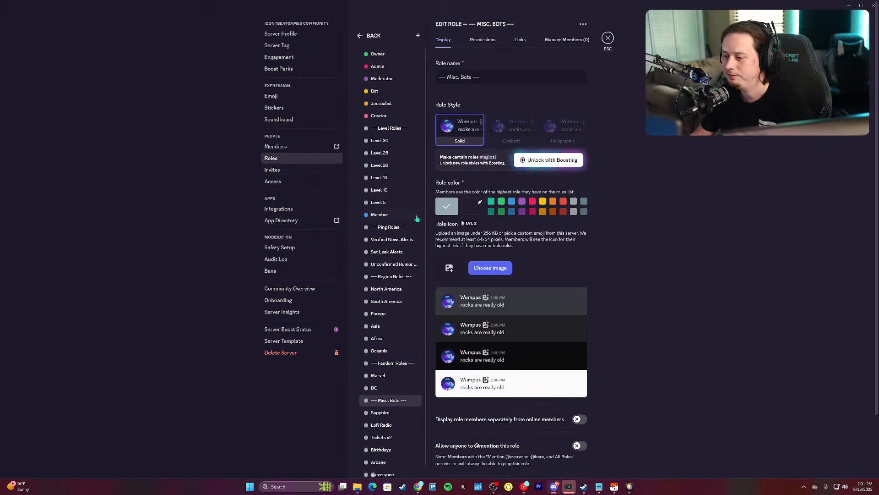
Step: Start the server's Onboarding setup and open the AutoMod settings in its safety check
scroll(403, 215, "down", 1)
left_click(291, 302)
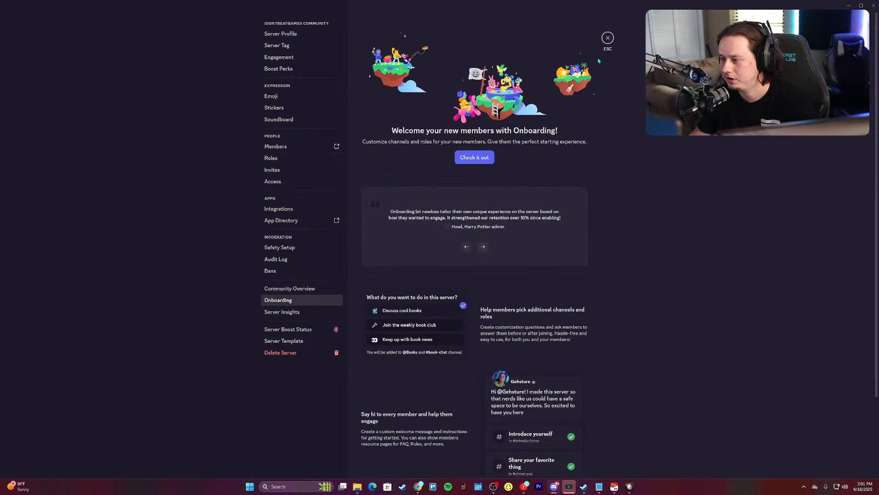
left_click(483, 153)
left_click(377, 427)
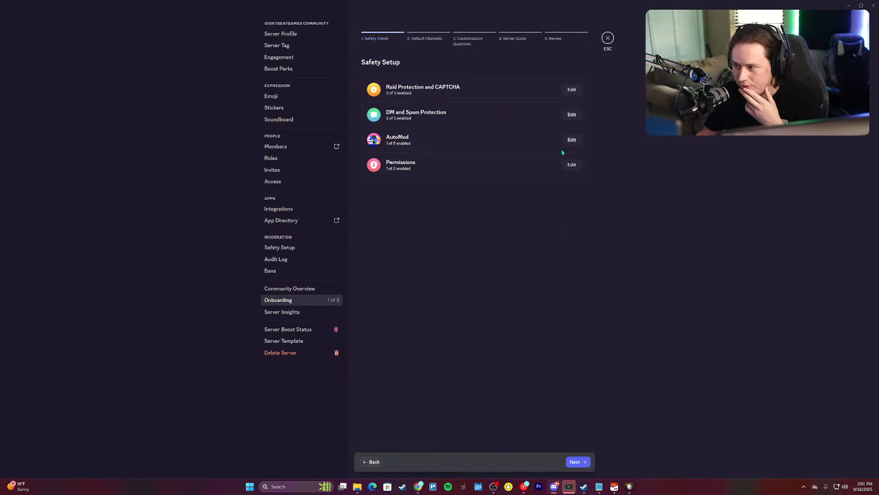
left_click(572, 140)
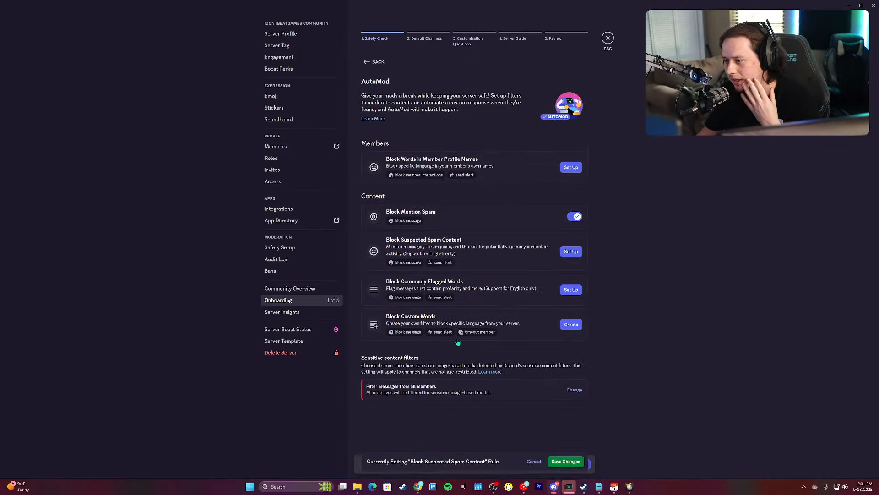
Step: Set up the Block Commonly Flagged Words rule for Insults & Slurs with alerts sent to the logging channel, and save it
left_click(570, 288)
left_click(570, 350)
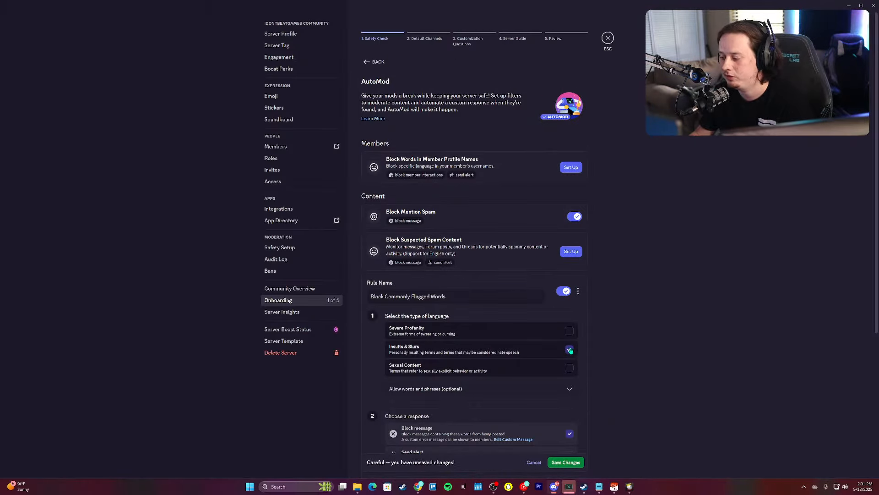
scroll(560, 382, "down", 3)
left_click(569, 386)
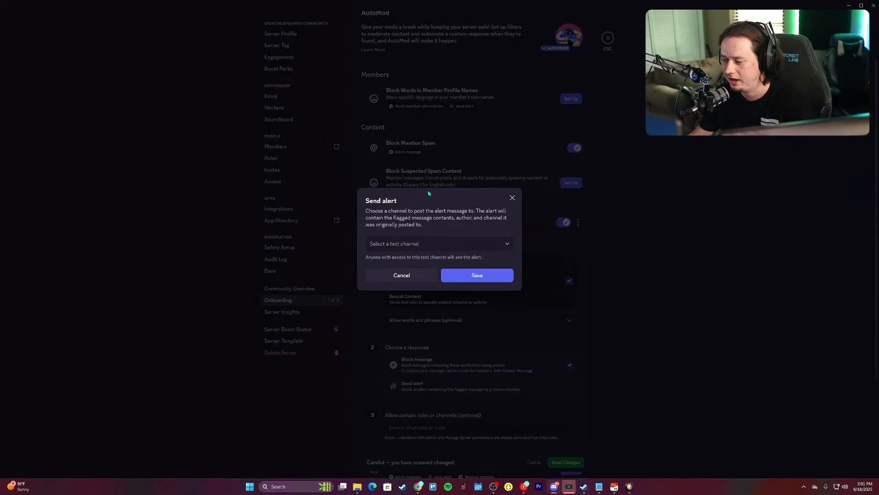
left_click(445, 246)
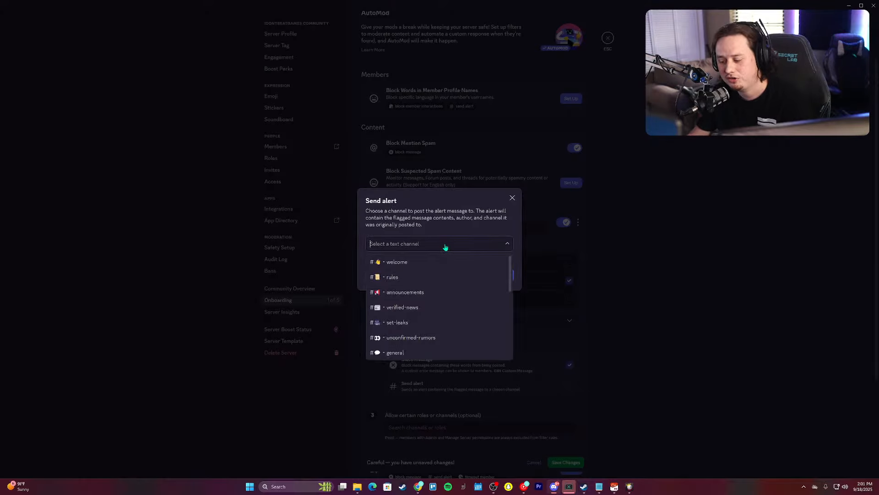
type("log")
left_click(454, 263)
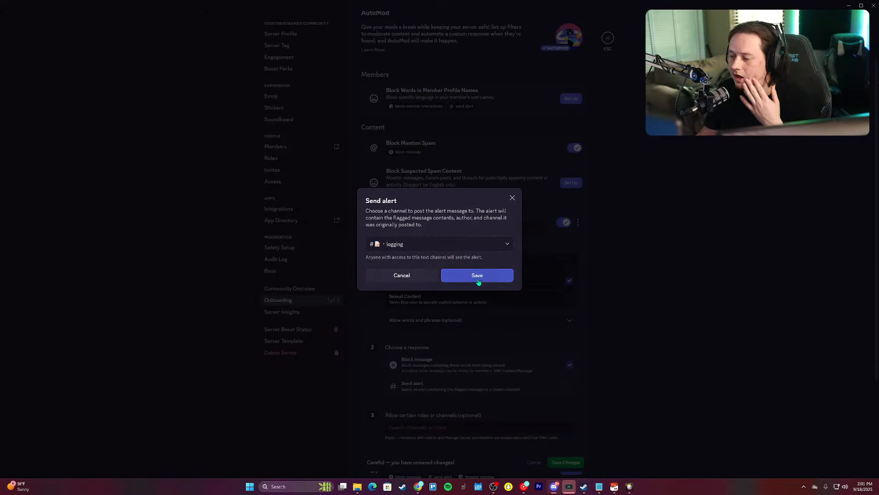
left_click(476, 279)
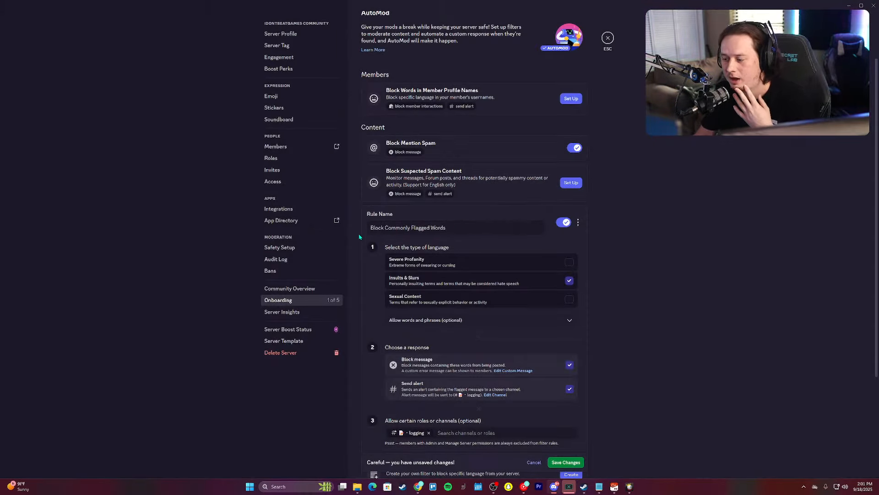
scroll(380, 252, "down", 1)
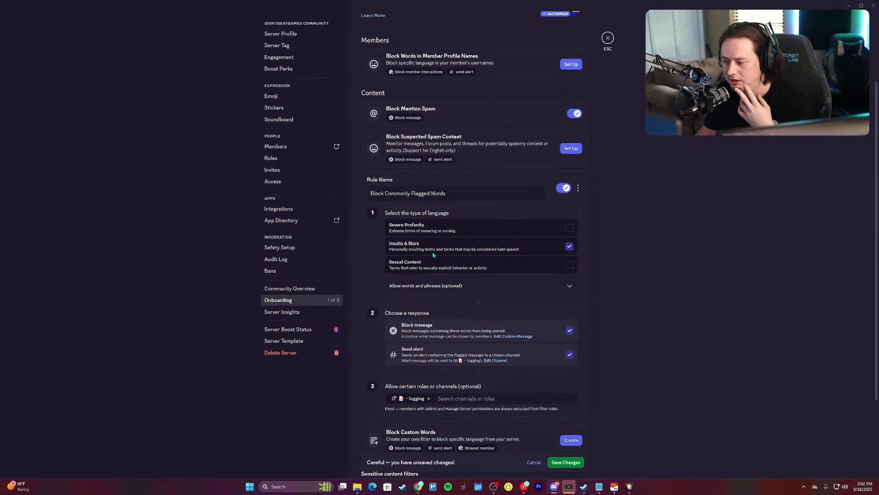
left_click(566, 462)
Step: Set up the Block Suspected Spam Content rule with alerts sent to the logging channel, and save it
left_click(570, 251)
left_click(572, 338)
left_click(470, 245)
type("gg")
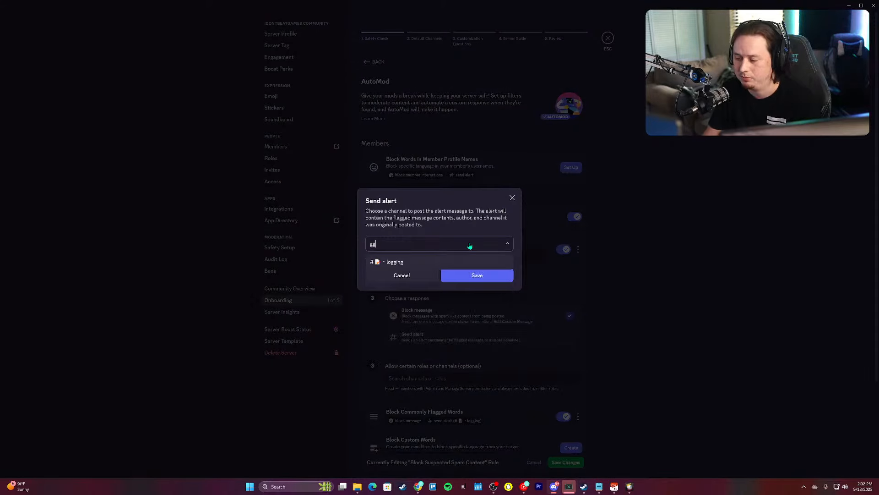
left_click(401, 262)
left_click(477, 275)
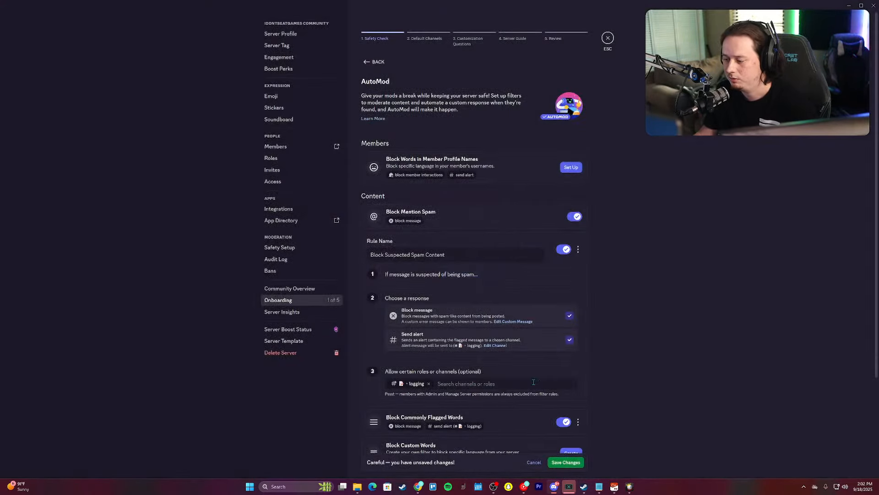
left_click(567, 463)
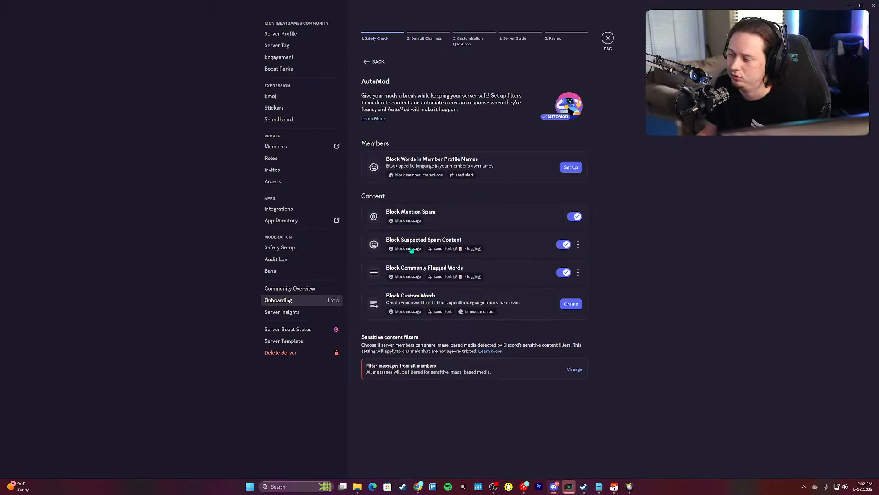
Step: Review the flagged words and suspected spam rules, and return to the safety setup overview
left_click(485, 275)
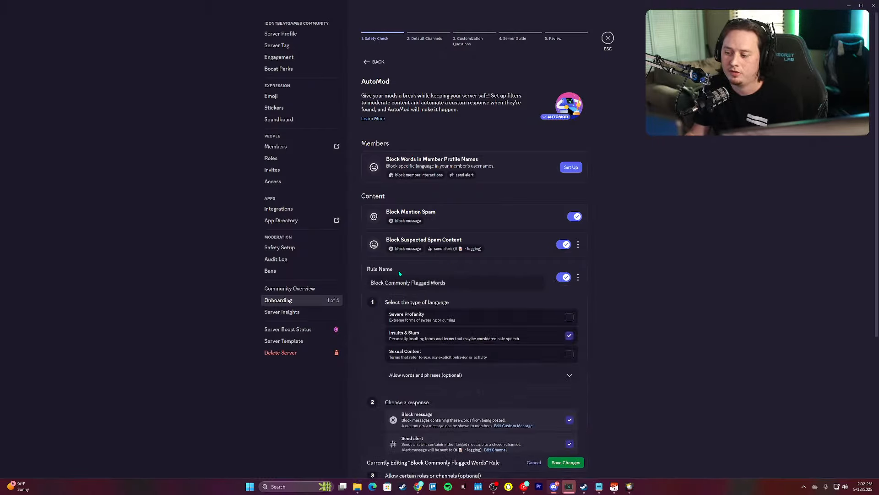
left_click(479, 240)
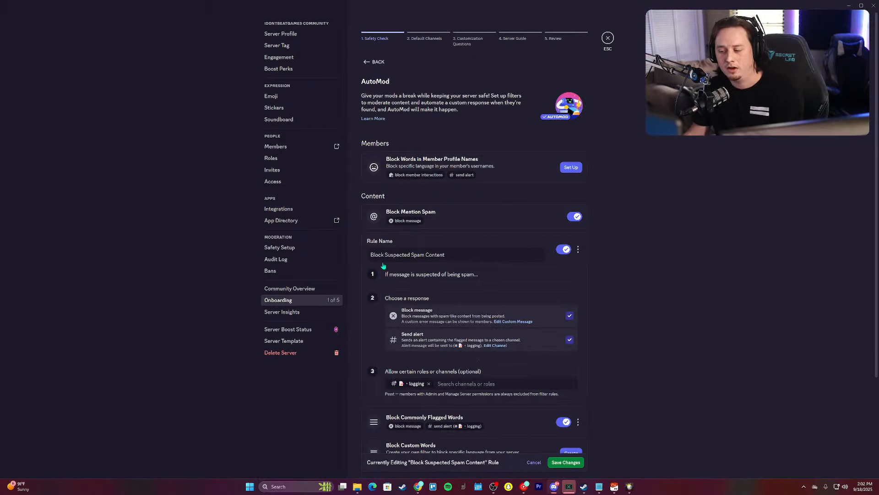
left_click(379, 62)
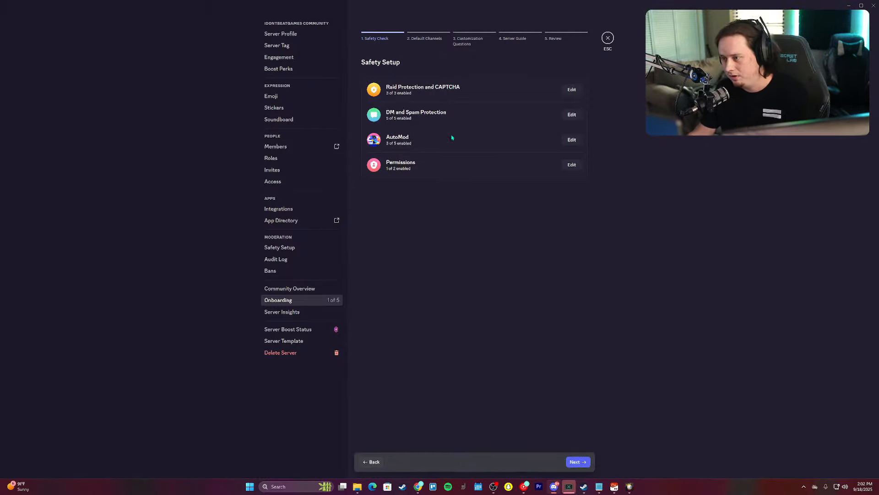
Step: Choose the default channels for new members in Onboarding and continue to the customization questions, dismissing the introductory hints
left_click(577, 465)
left_click(373, 423)
left_click(489, 125)
left_click(489, 211)
scroll(490, 221, "down", 2)
left_click(489, 210)
left_click(489, 262)
scroll(491, 223, "down", 3)
left_click(489, 225)
left_click(489, 293)
left_click(489, 345)
scroll(435, 248, "up", 3)
scroll(436, 247, "down", 2)
scroll(485, 233, "down", 1)
scroll(472, 329, "up", 3)
scroll(457, 265, "down", 3)
scroll(550, 416, "up", 2)
scroll(458, 343, "down", 2)
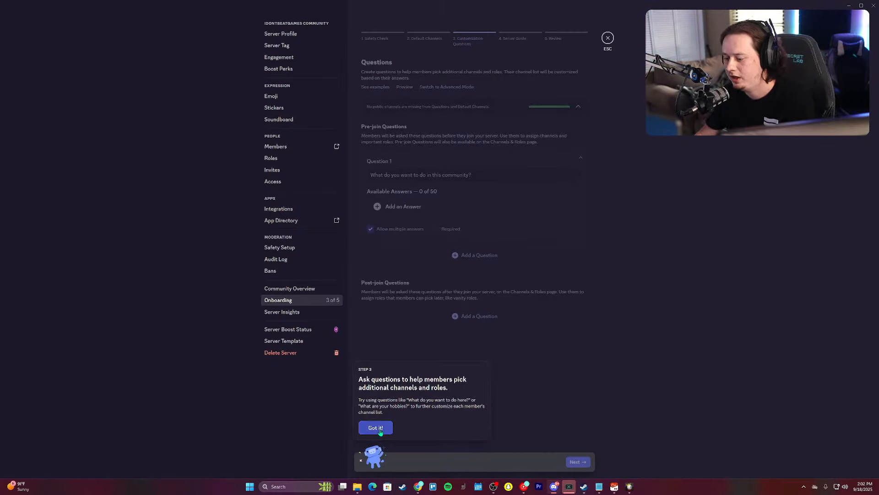
left_click(379, 427)
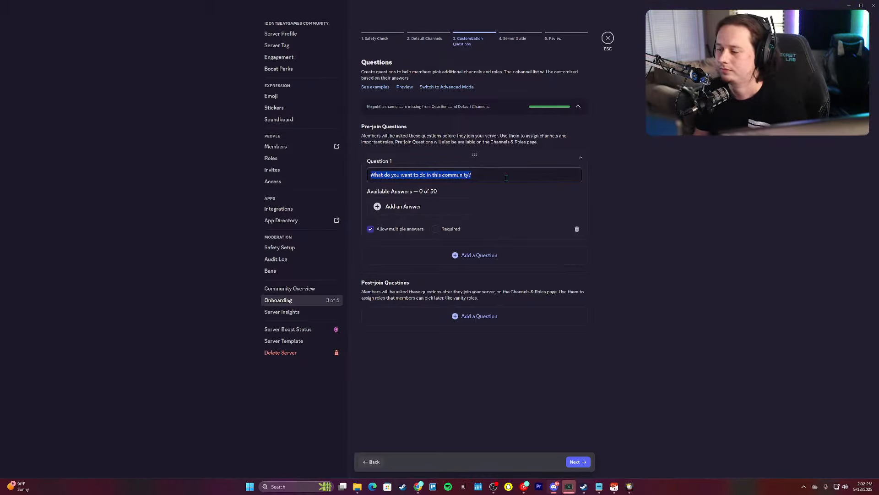
type("What region are you located?")
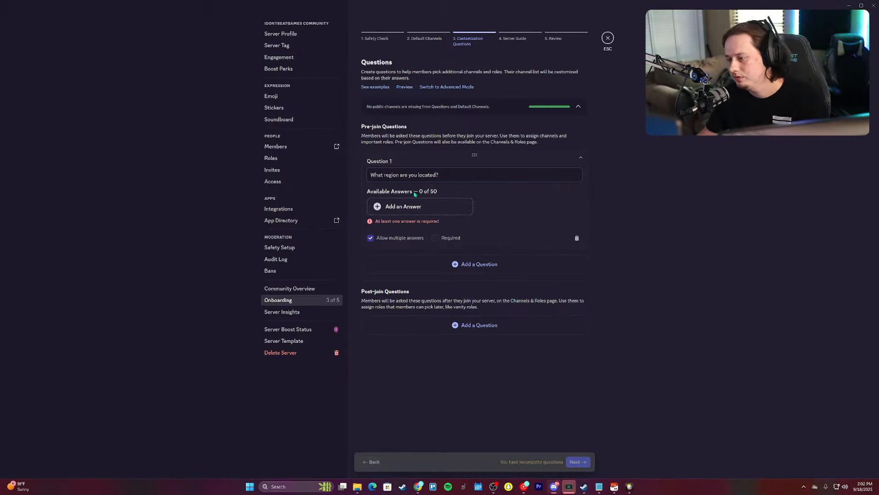
left_click(411, 207)
type("Noprth")
key("BackSpace")
key("BackSpace")
key("BackSpace")
key("BackSpace")
key("BackSpace")
key("BackSpace")
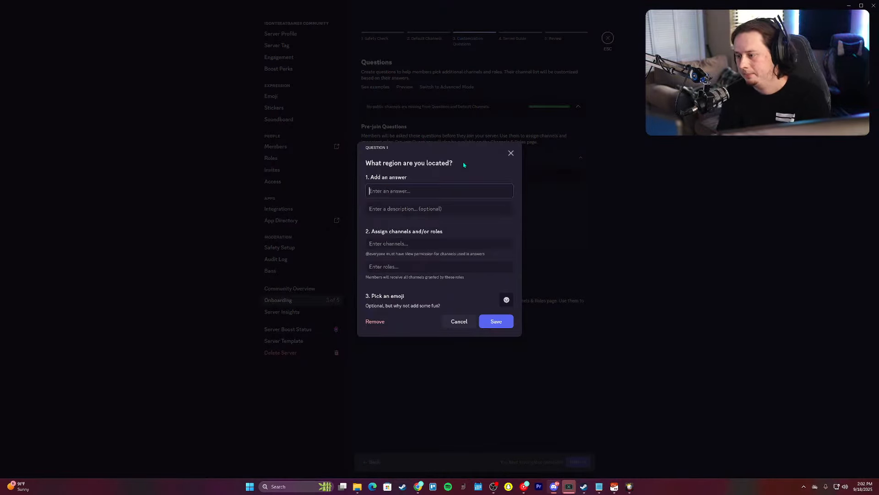
left_click(691, 279)
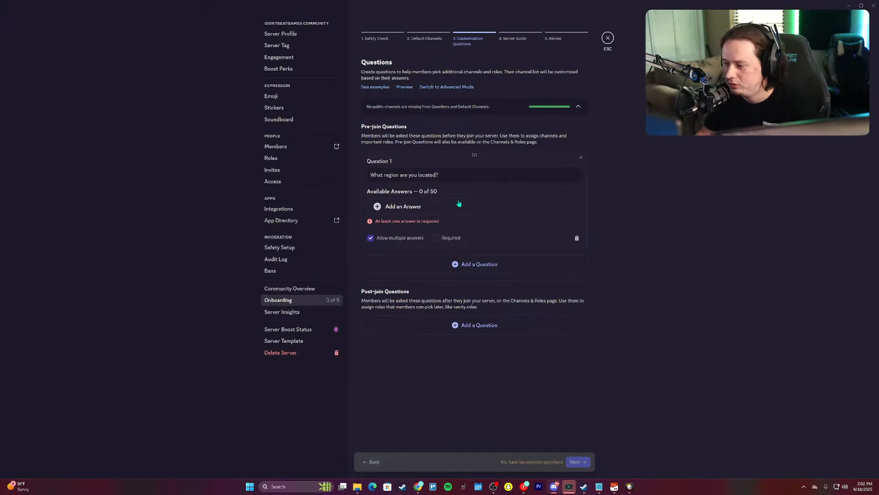
left_click(411, 206)
left_click(511, 153)
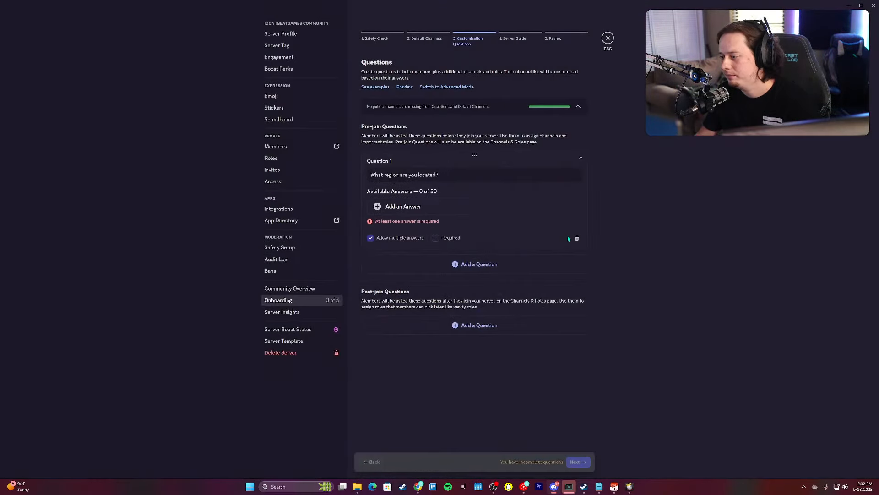
left_click(577, 238)
Step: Upload all six continent images from the New Continents folder as custom server emoji
left_click(291, 98)
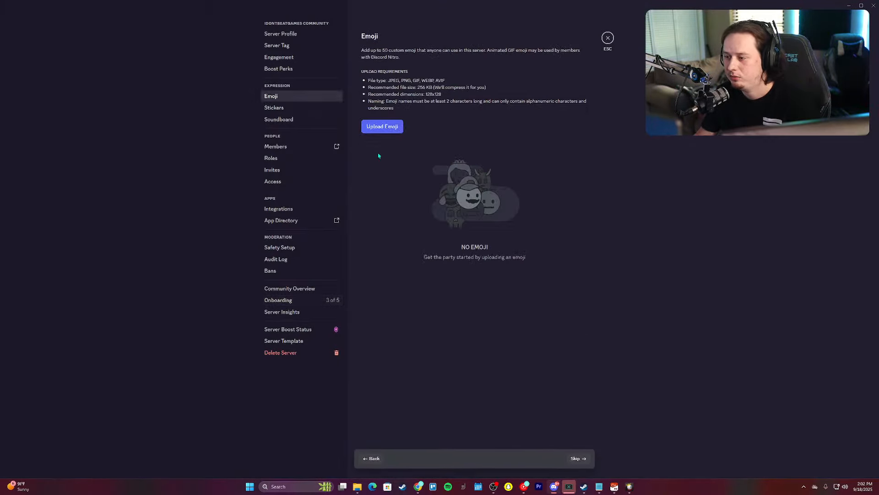
left_click(383, 126)
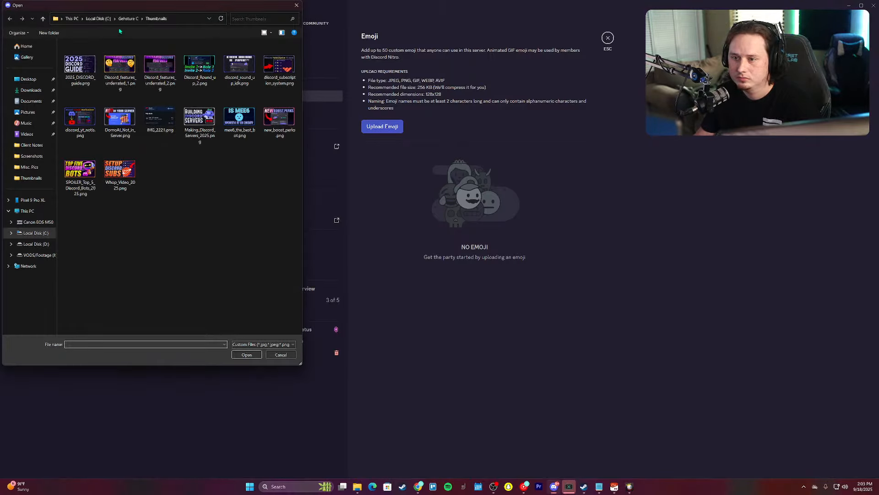
left_click(128, 18)
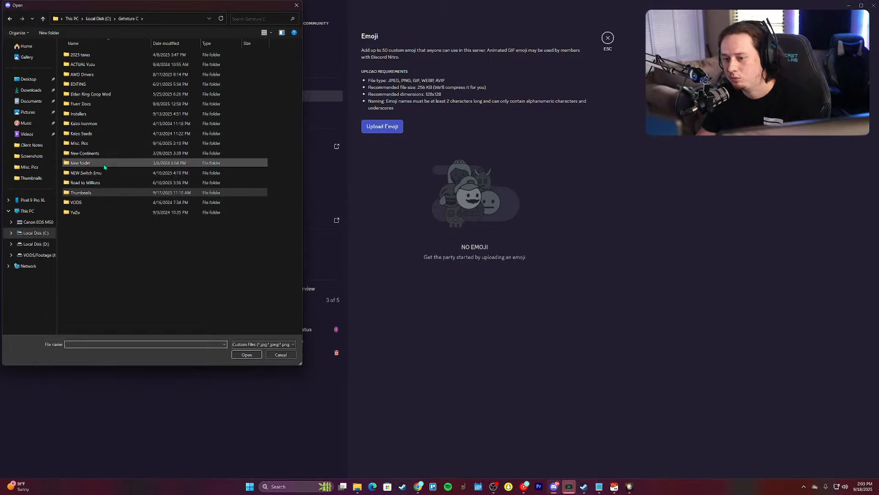
double_click(84, 153)
left_click_drag(135, 11, 286, 58)
left_click(234, 114)
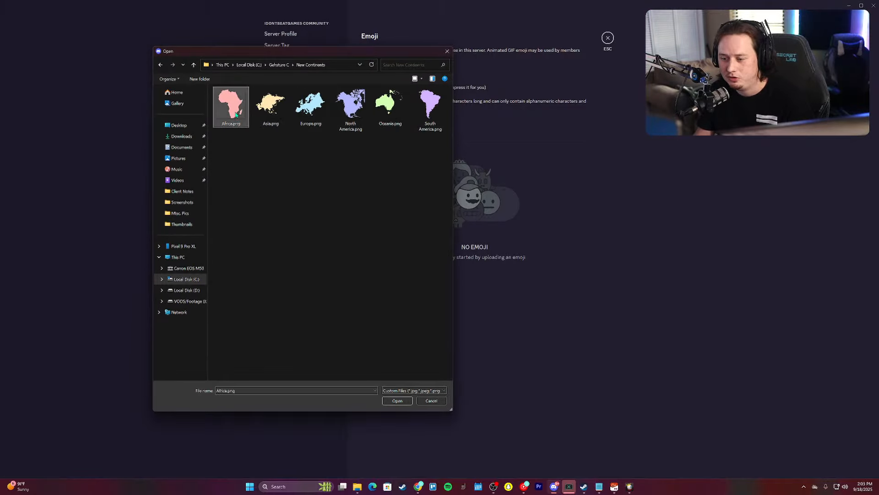
left_click(419, 114, "shift")
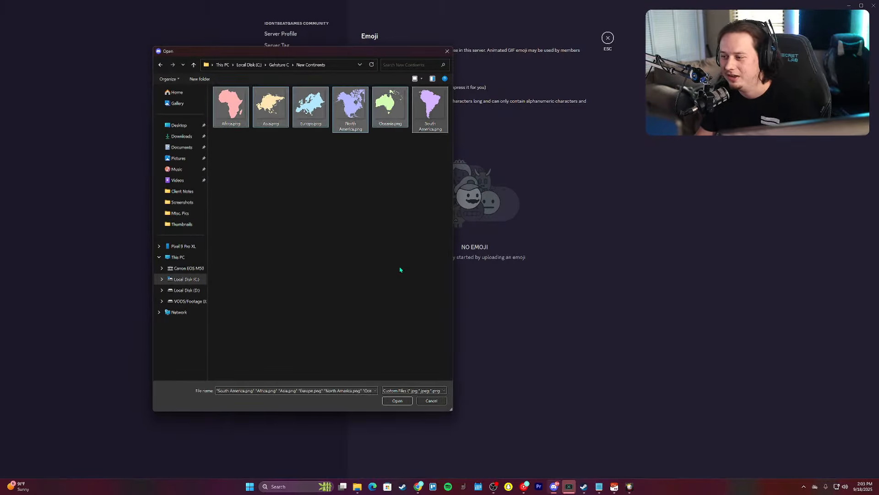
left_click(397, 400)
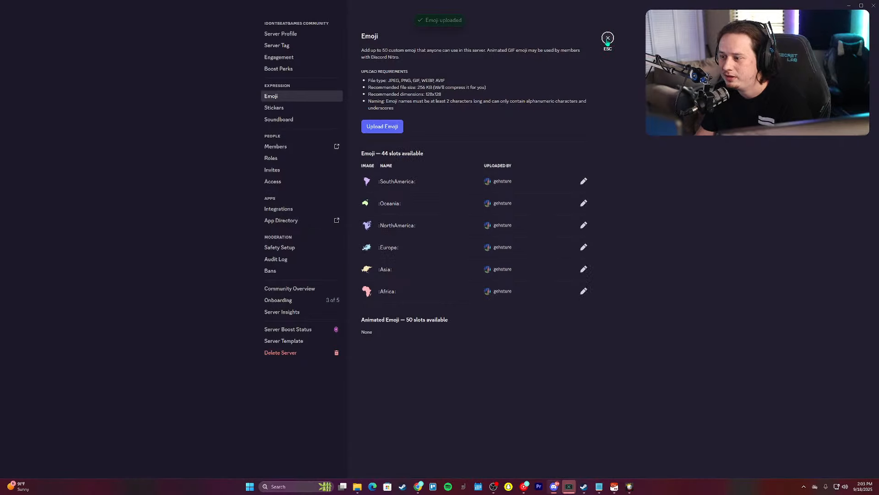
Step: Leave the server settings, switch to the Gehsture's Hangout server and open the Continent Emojis thread under discord-help
left_click(608, 39)
left_click(12, 370)
scroll(48, 318, "down", 5)
left_click(69, 180)
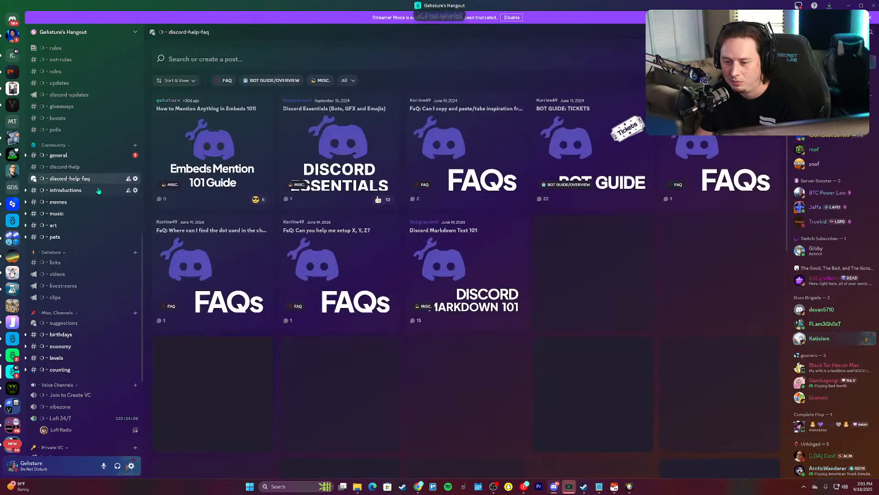
mouse_move(66, 172)
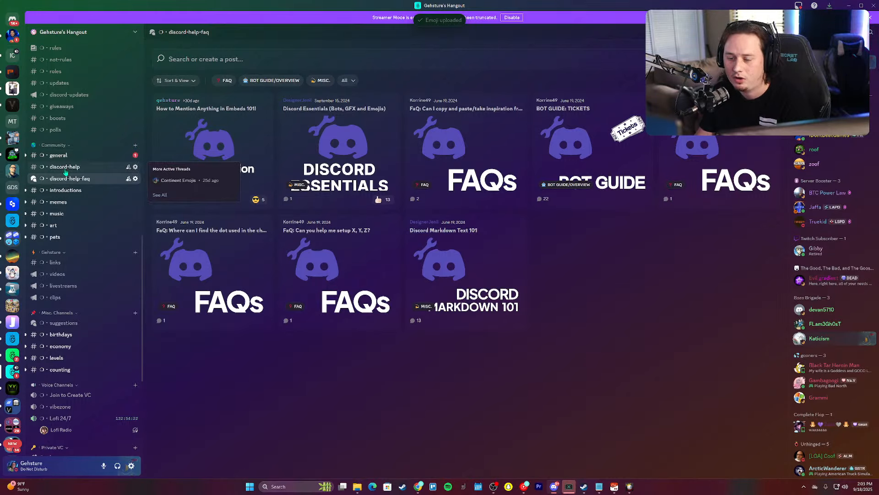
left_click(179, 180)
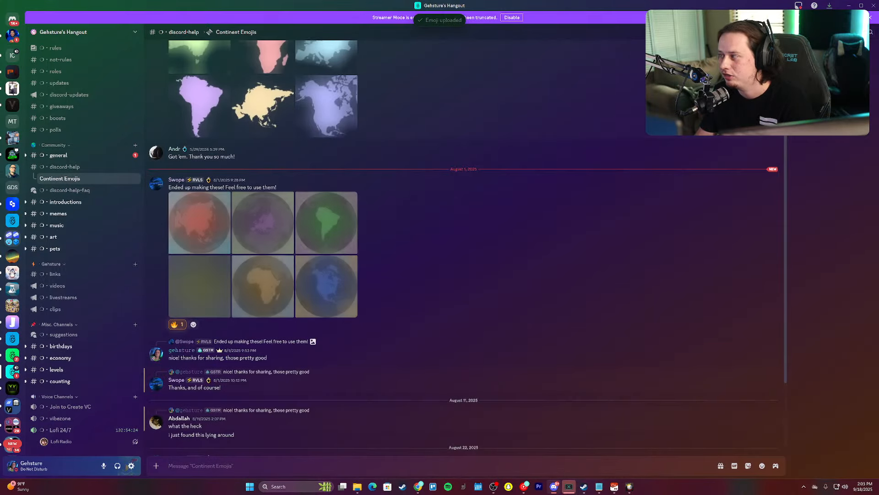
Step: Examine the continent images shared in the thread, enlarging the green Oceania image
scroll(481, 292, "down", 2)
scroll(487, 288, "up", 4)
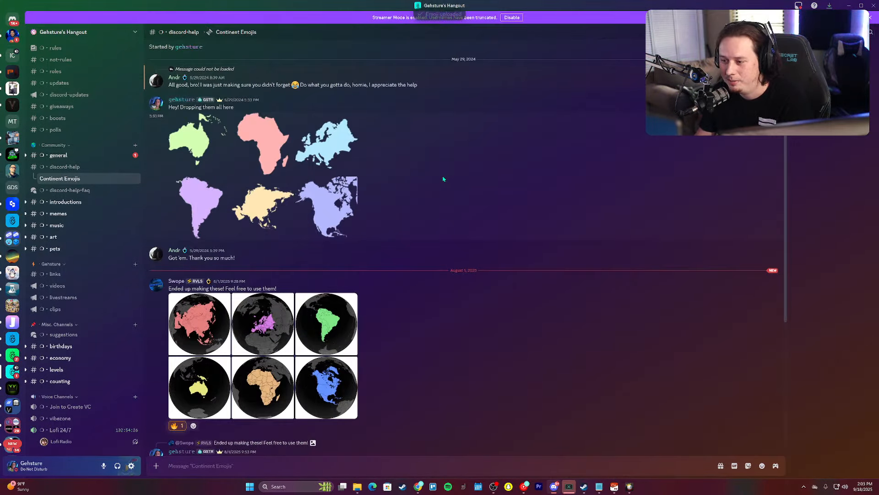
left_click(202, 141)
left_click(476, 166)
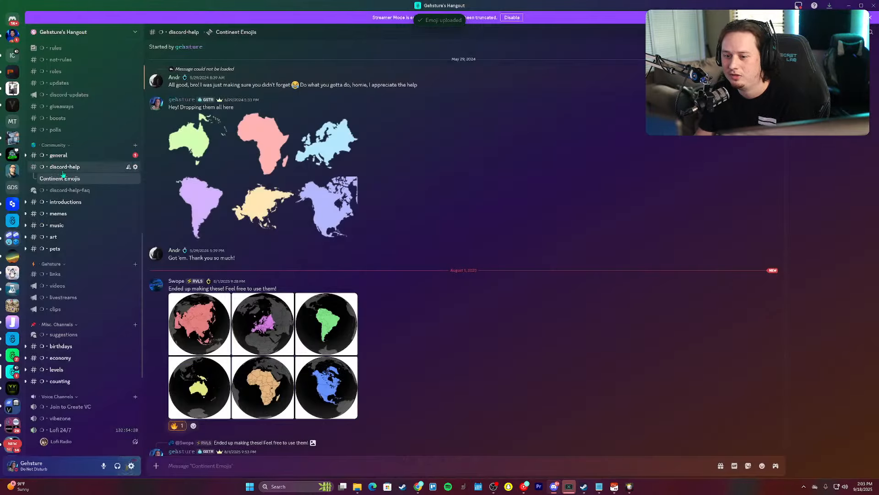
Step: Locate the Continent Emojis thread through the thread list of the discord-help channel, open it, and return to the channel
left_click(63, 168)
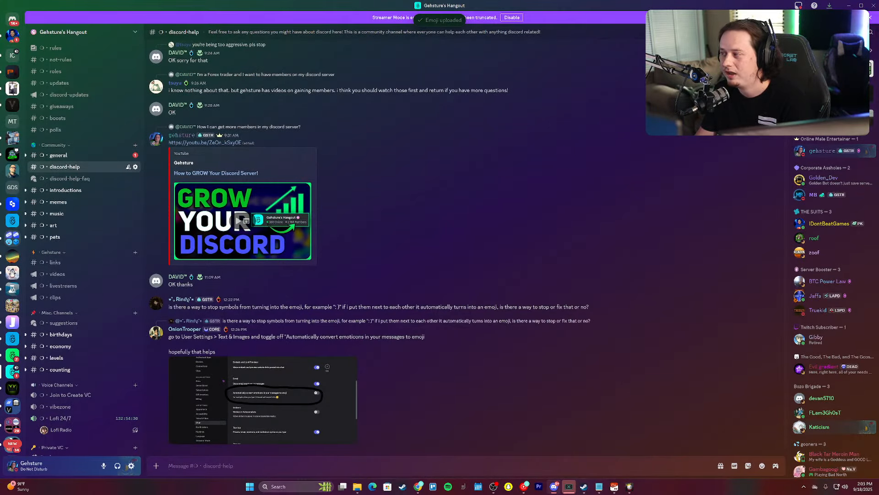
left_click_drag(673, 6, 475, 14)
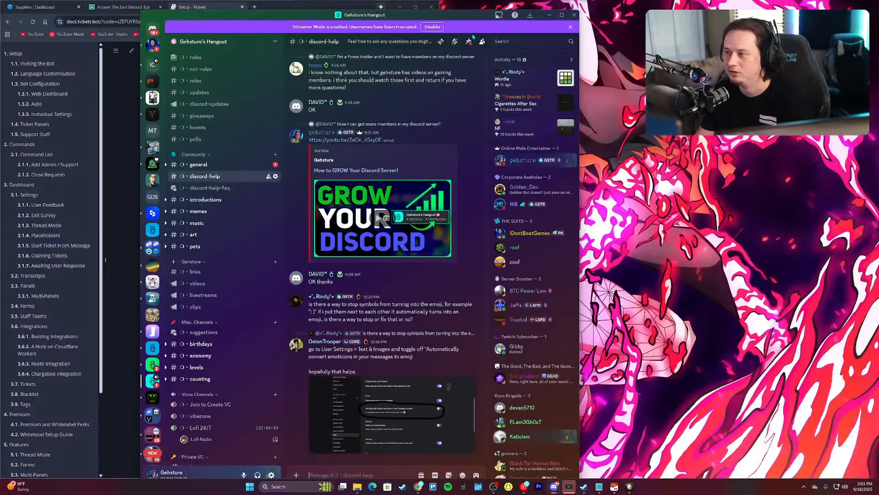
left_click(441, 42)
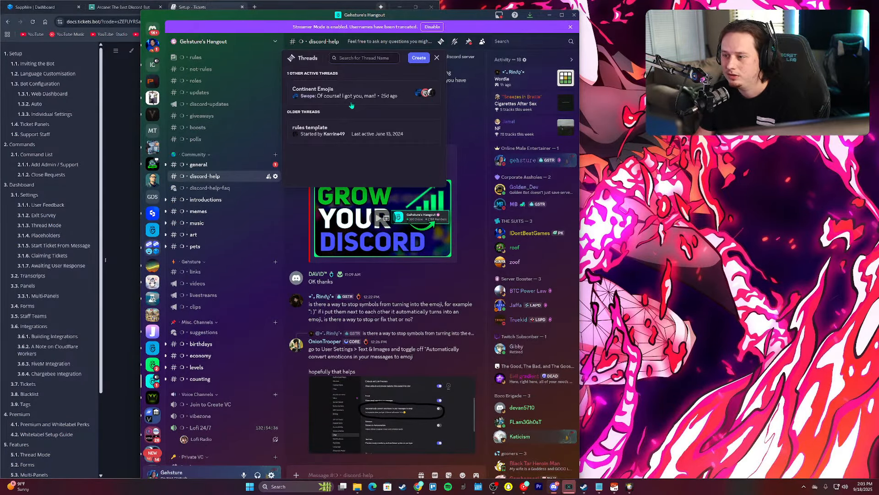
left_click(367, 94)
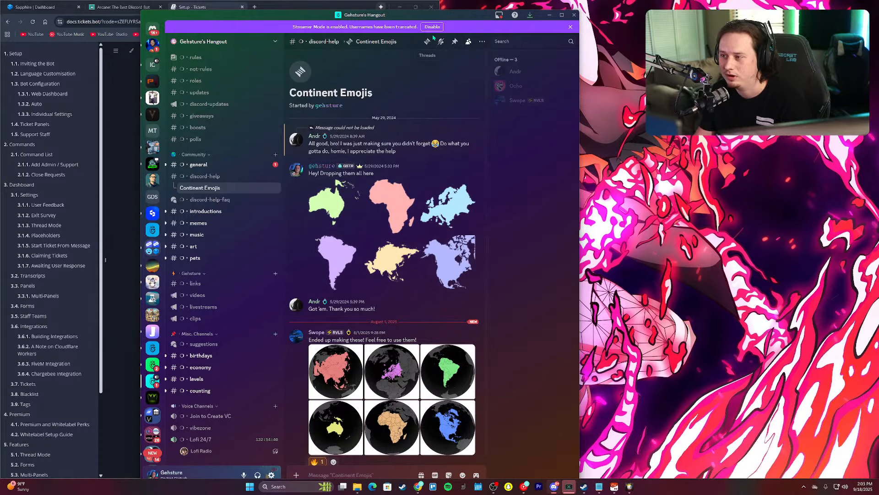
double_click(436, 17)
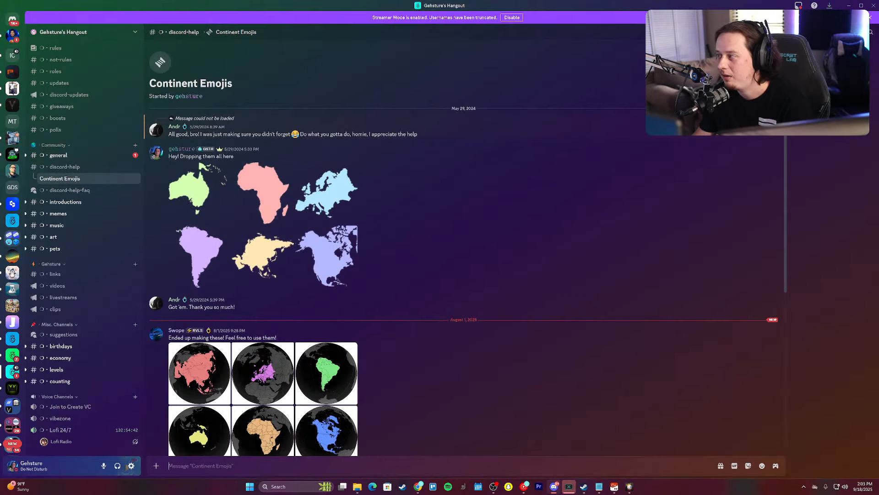
left_click(64, 166)
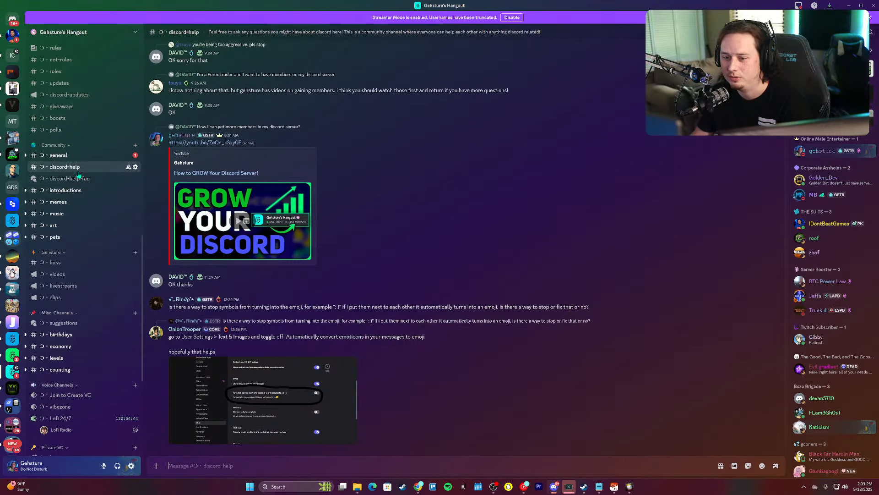
scroll(12, 256, "down", 3)
scroll(8, 183, "up", 3)
Step: Switch back to the IDontBeatGames Community server and open the Onboarding section of its server settings
left_click(13, 52)
left_click(90, 32)
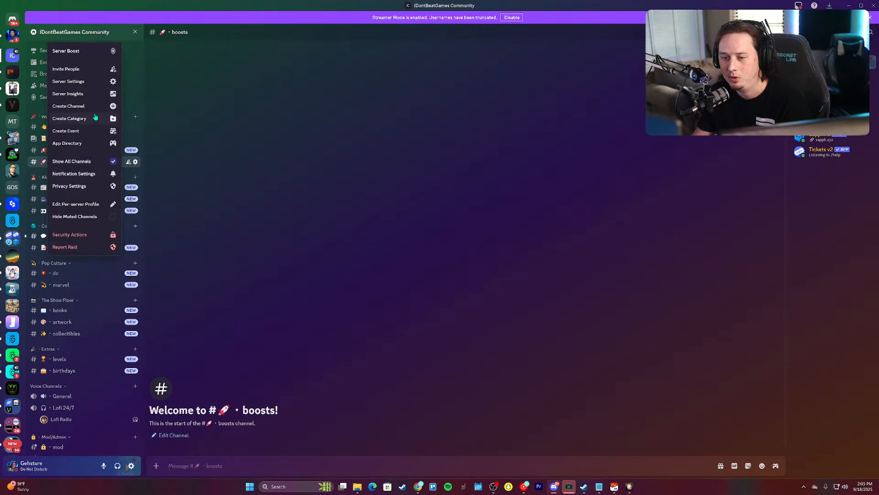
left_click(94, 83)
left_click(281, 312)
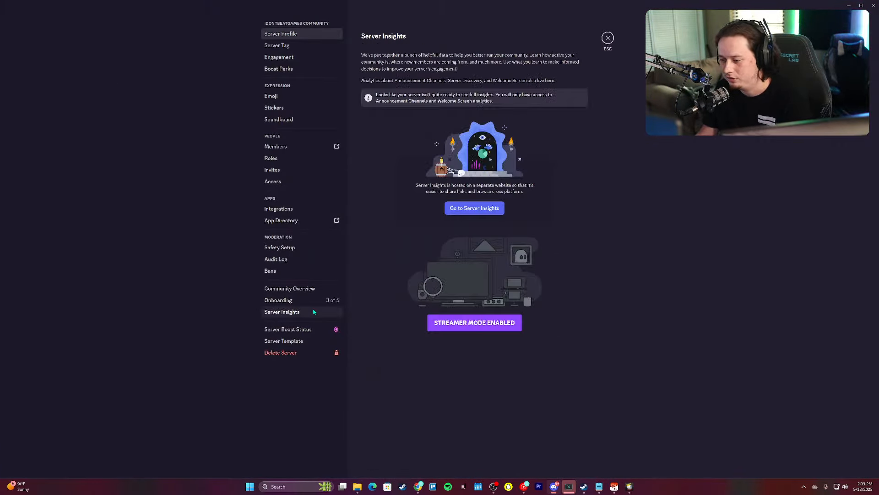
left_click(278, 300)
Step: Add a first pre-join question worded "Where are you located?"
left_click(460, 186)
left_click(511, 153)
left_click_drag(512, 178, 196, 183)
type("What region are oyu")
key("ctrl+a")
key("BackSpace")
type("W")
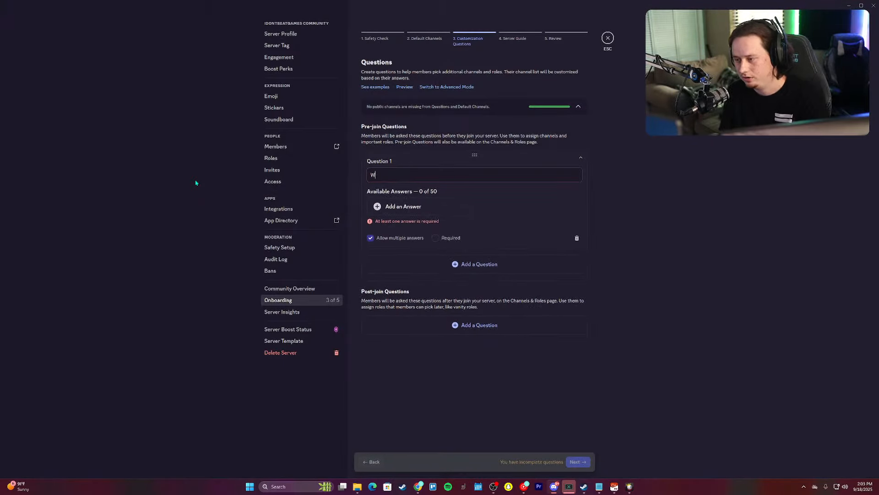
type("here are you locate")
left_click(430, 207)
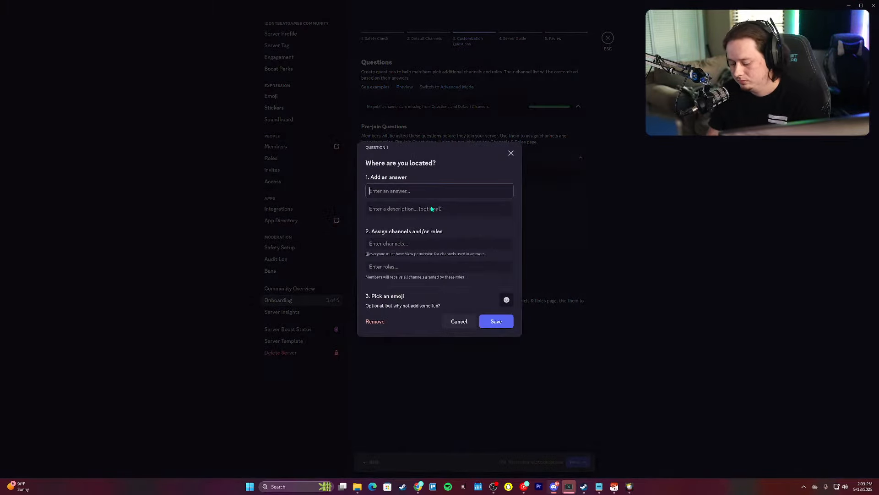
type("North Ameirca")
key("BackSpace")
key("BackSpace")
type("rica")
left_click(418, 267)
type("amer")
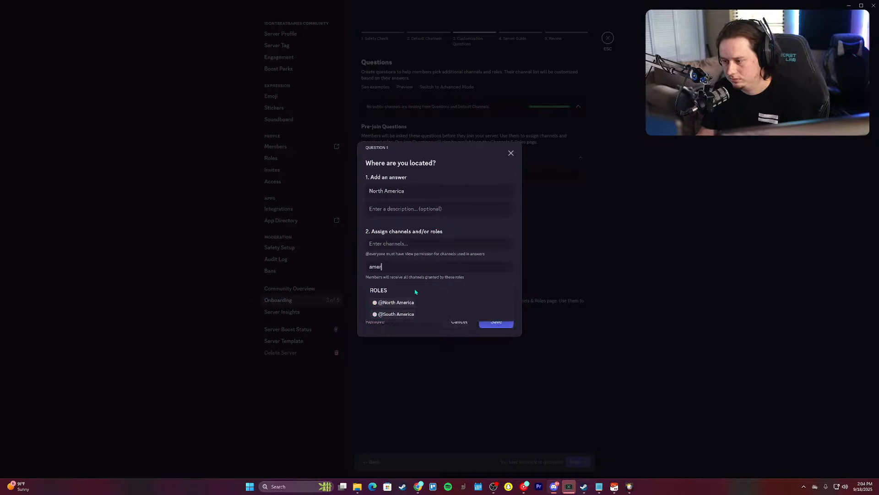
left_click(396, 302)
left_click(506, 300)
type("ame4r")
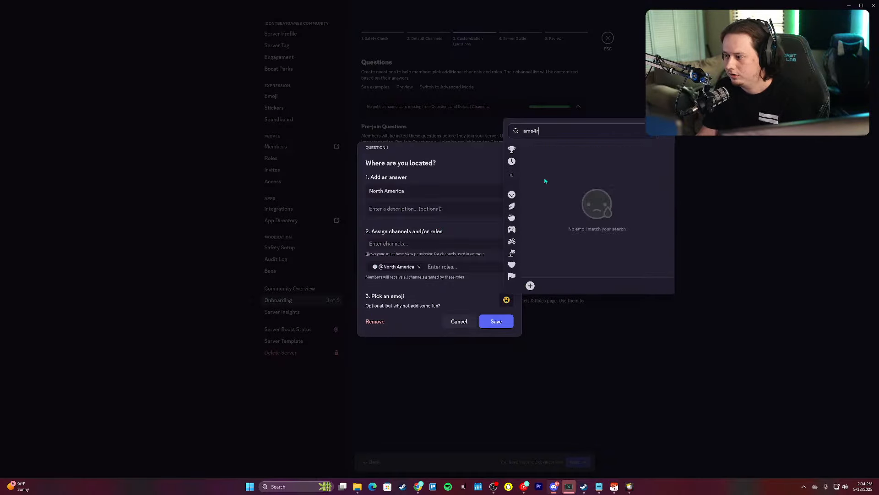
key("BackSpace")
key("BackSpace")
type("r")
left_click(529, 156)
left_click(496, 321)
left_click(506, 212)
type("South Ame")
key("BackSpace")
type("mer")
left_click(412, 266)
type("south")
left_click(405, 308)
left_click(505, 300)
type("south")
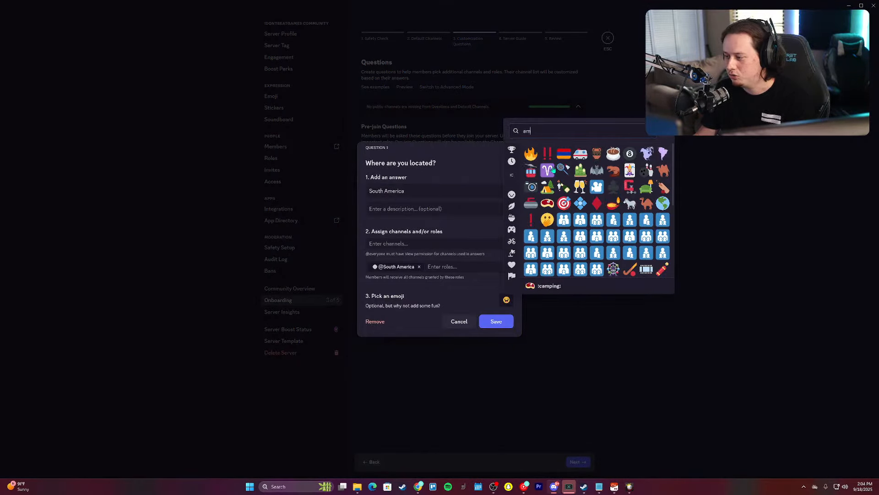
left_click(547, 161)
left_click(496, 321)
left_click(458, 232)
type("Europe")
left_click(451, 264)
type("eu")
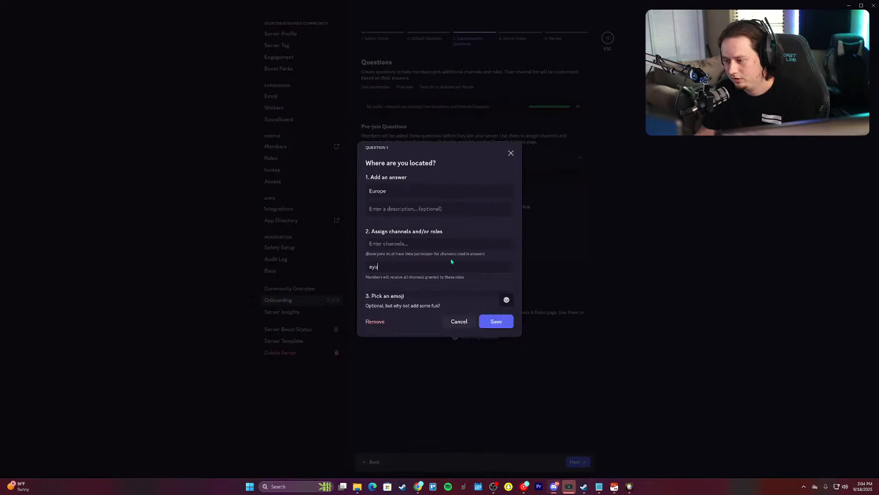
type("er")
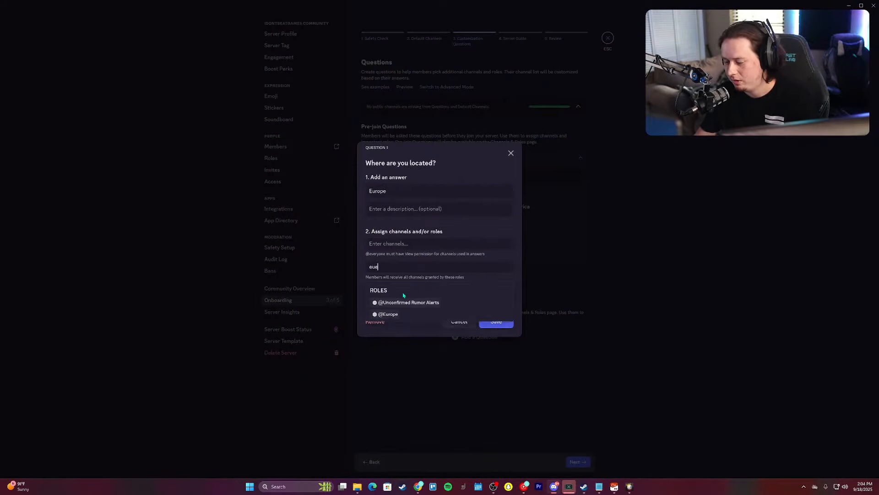
key("BackSpace")
key("BackSpace")
type("r")
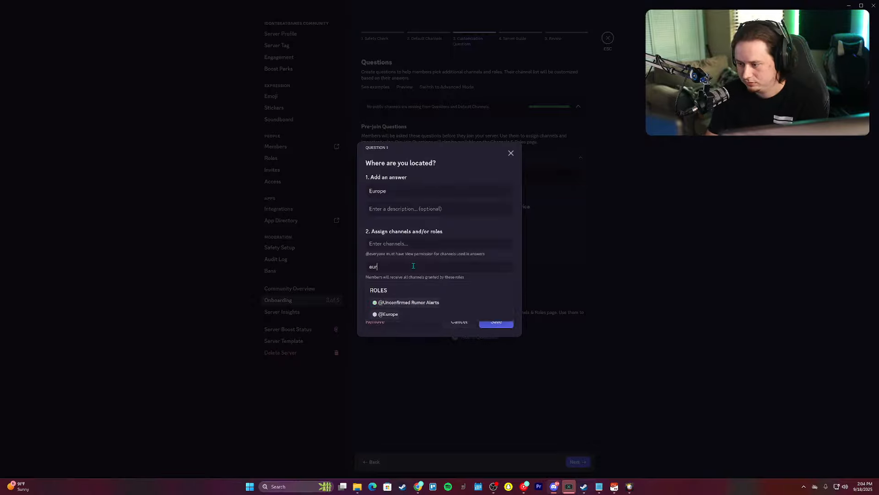
left_click(403, 315)
left_click(506, 300)
type("eur")
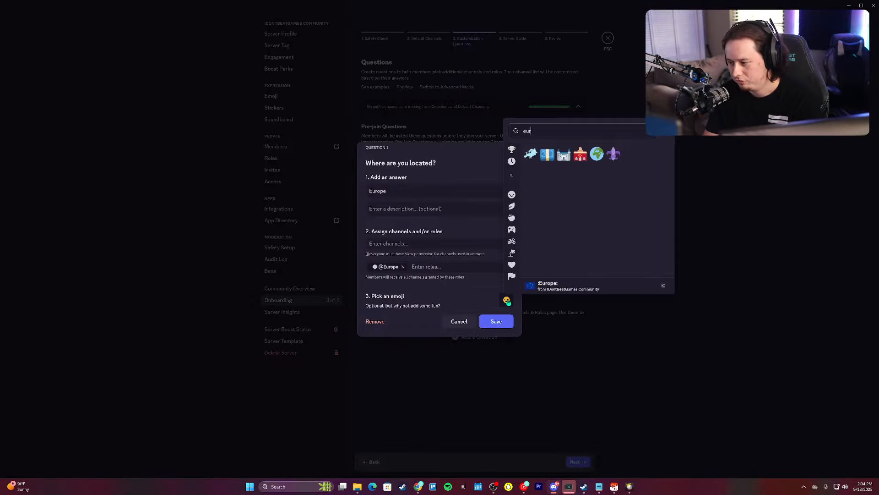
left_click(530, 154)
left_click(496, 321)
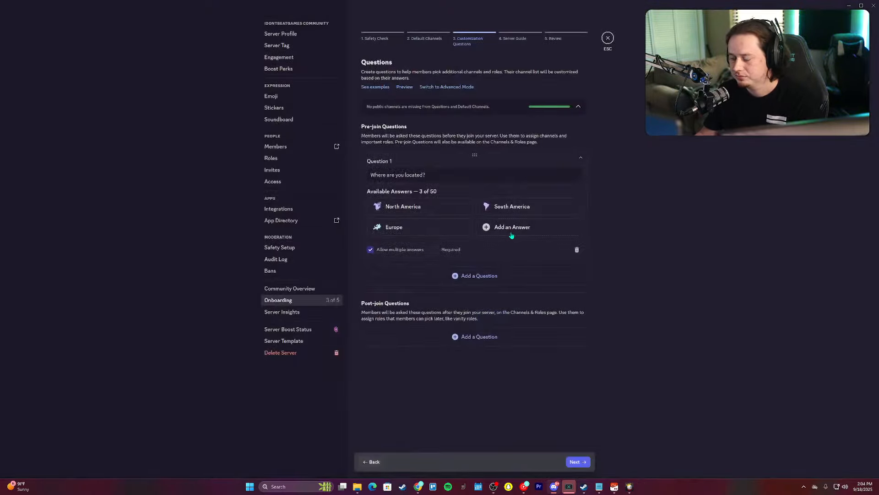
left_click(512, 234)
type("A")
left_click(403, 267)
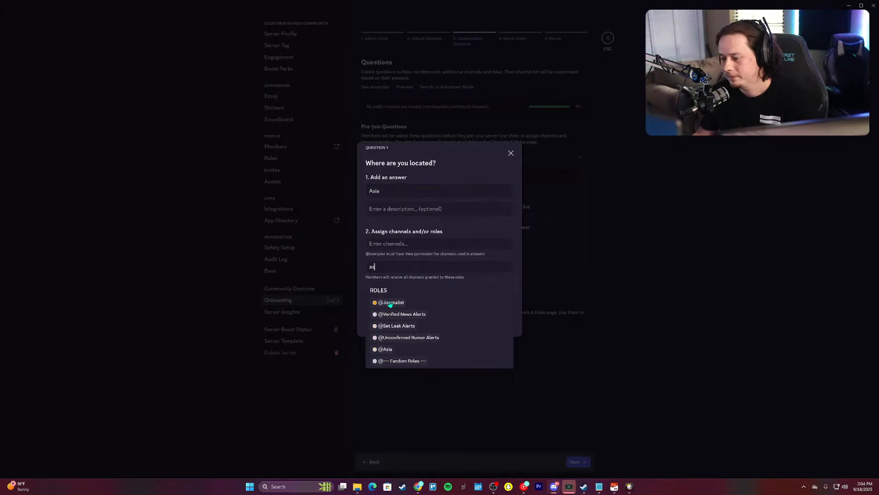
left_click(387, 350)
left_click(506, 300)
type("as")
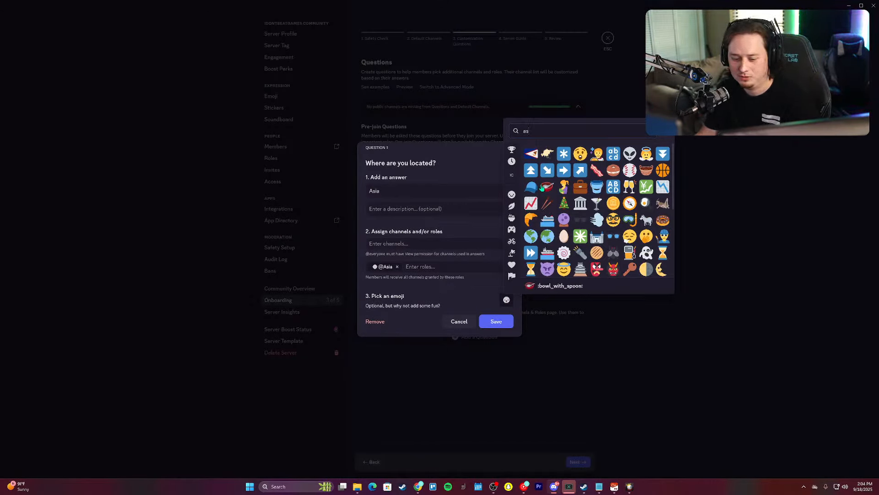
left_click(547, 155)
left_click(495, 321)
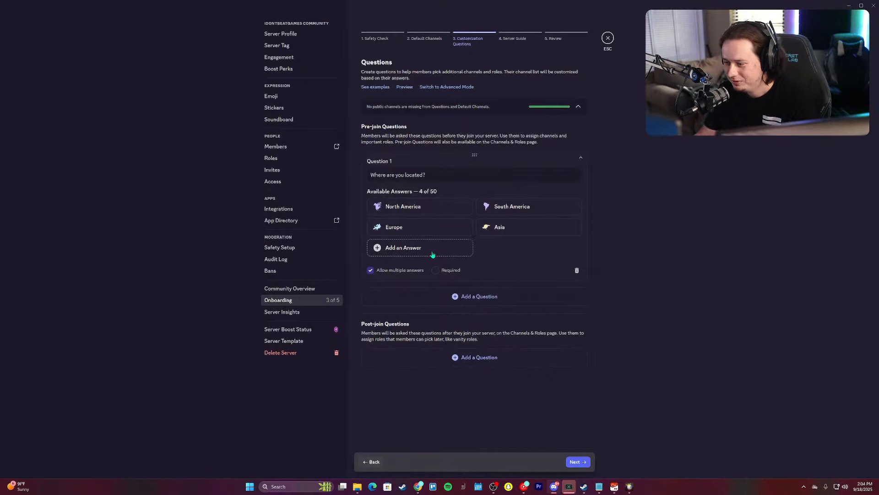
left_click(430, 252)
type("Africa")
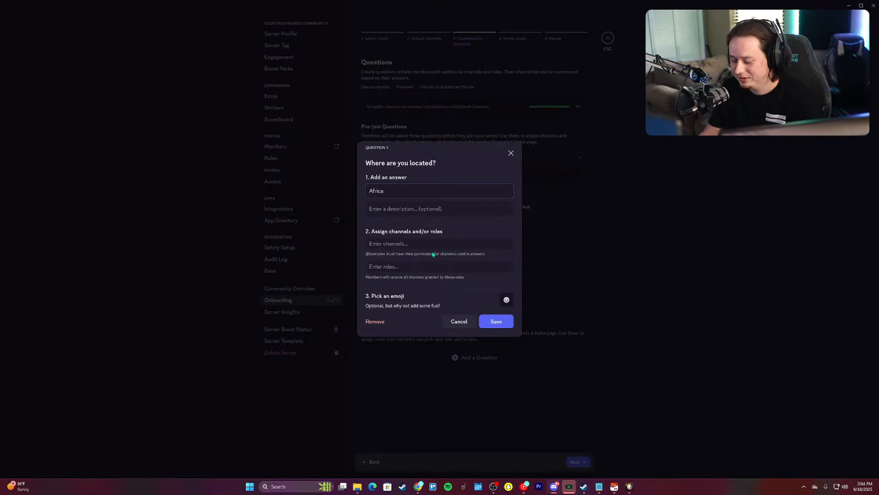
left_click(430, 266)
left_click(391, 306)
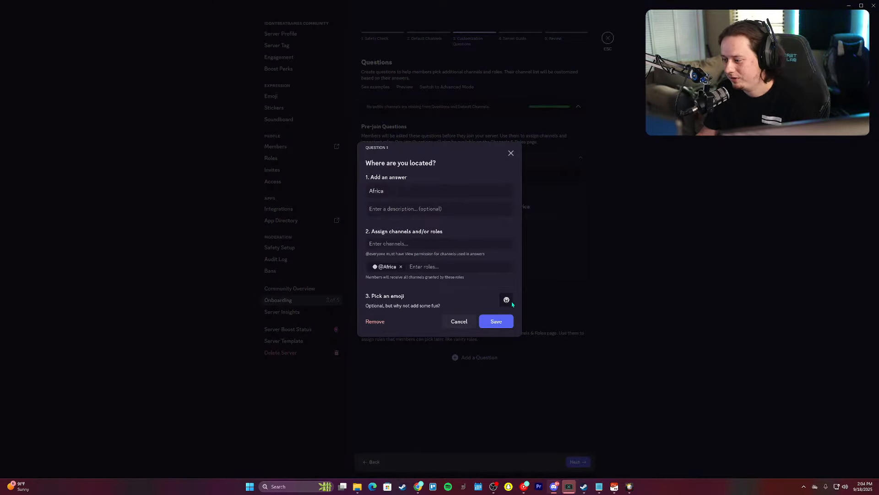
left_click(507, 301)
type("afr")
left_click(531, 154)
left_click(509, 321)
left_click(518, 254)
type("Oceania")
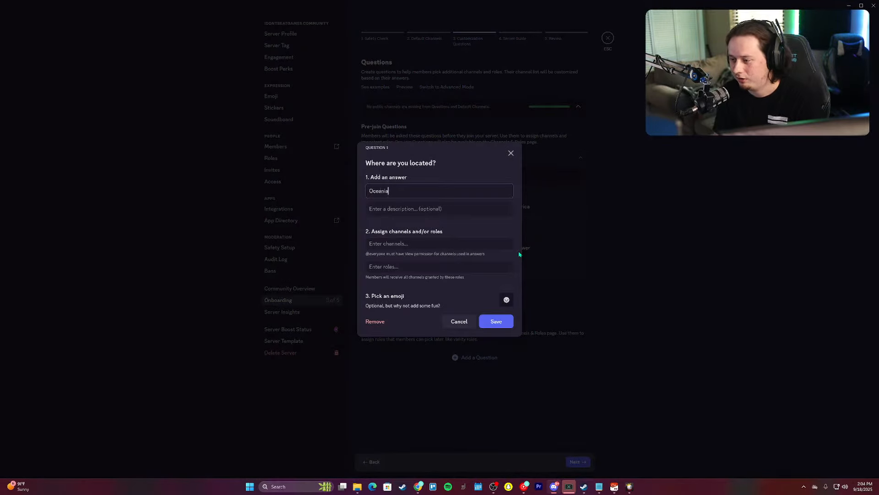
left_click(439, 268)
type("ceania")
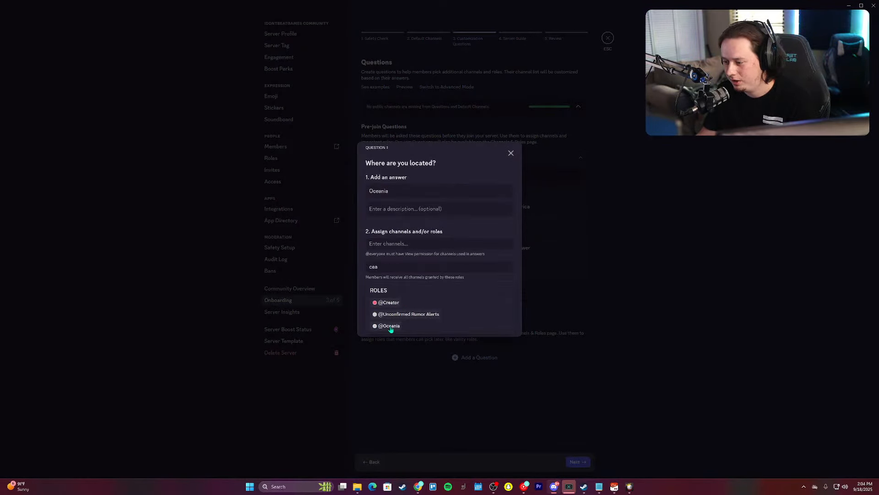
left_click(390, 328)
left_click(507, 300)
type("oce")
left_click(528, 158)
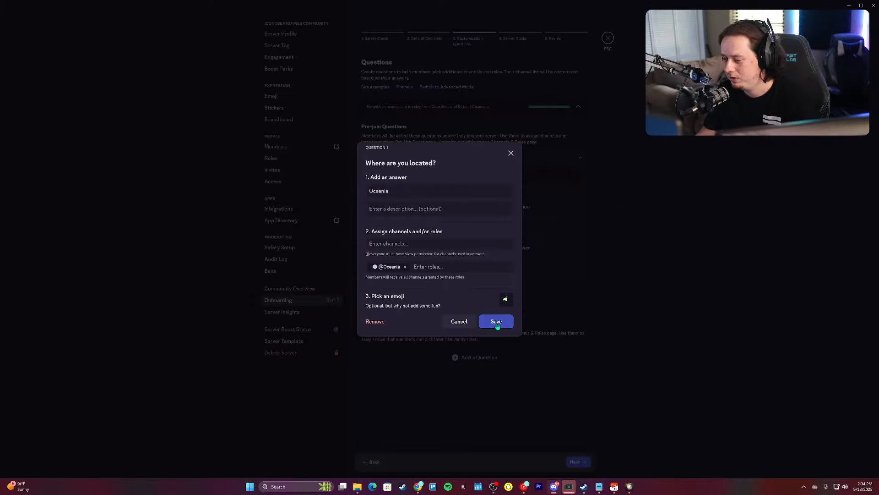
left_click(496, 322)
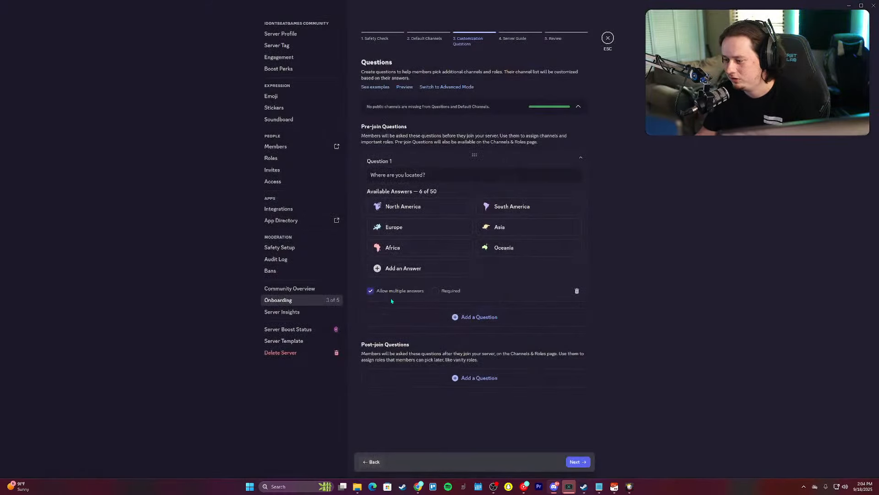
Step: Add a second pre-join question below the location question, draft the start of its wording and clear that draft
left_click(475, 319)
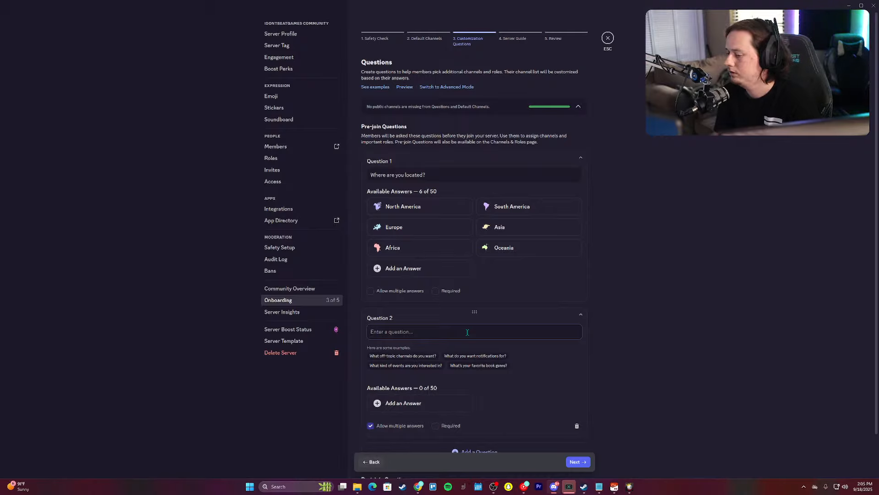
type("Would you l")
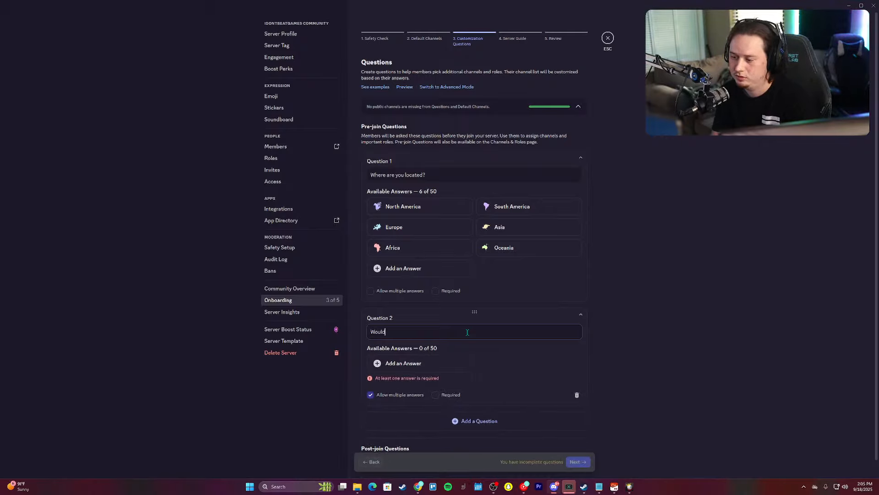
key("ctrl+BackSpace")
key("ctrl+BackSpace")
key("ctrl+BackSpace")
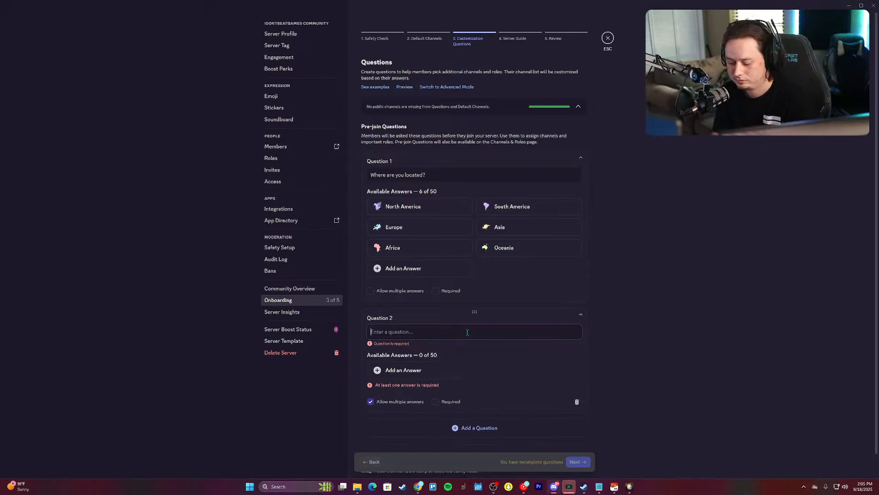
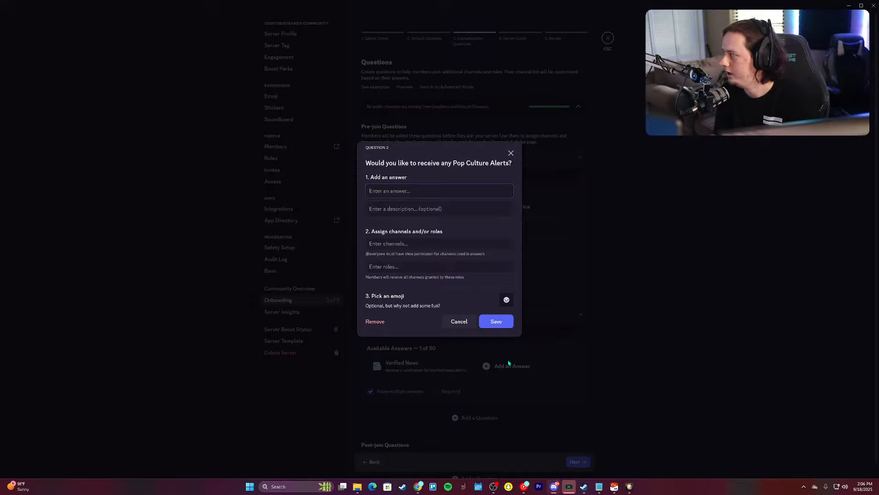
Step: Name the new pop culture alerts answer "Set Leaks" and describe it as "Receive a notification for Set Leak alerts"
type("Set Leaks")
key("Tab")
type("Re")
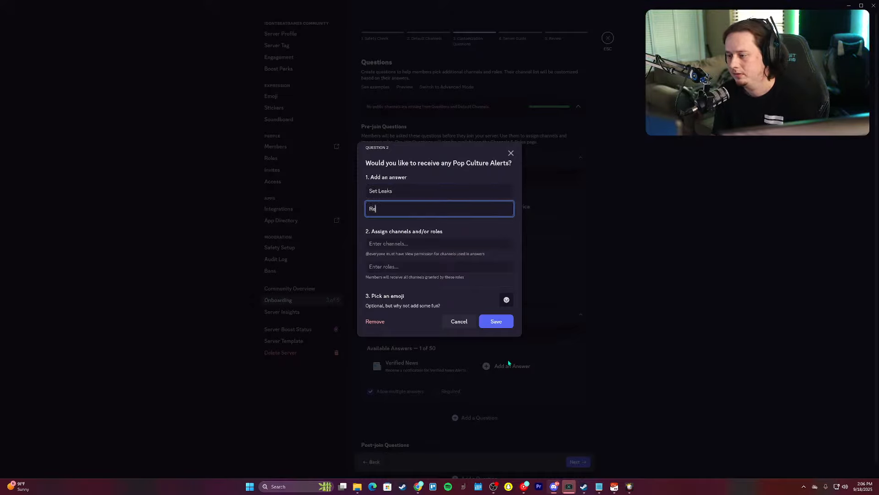
type("ceive a")
key("BackSpace")
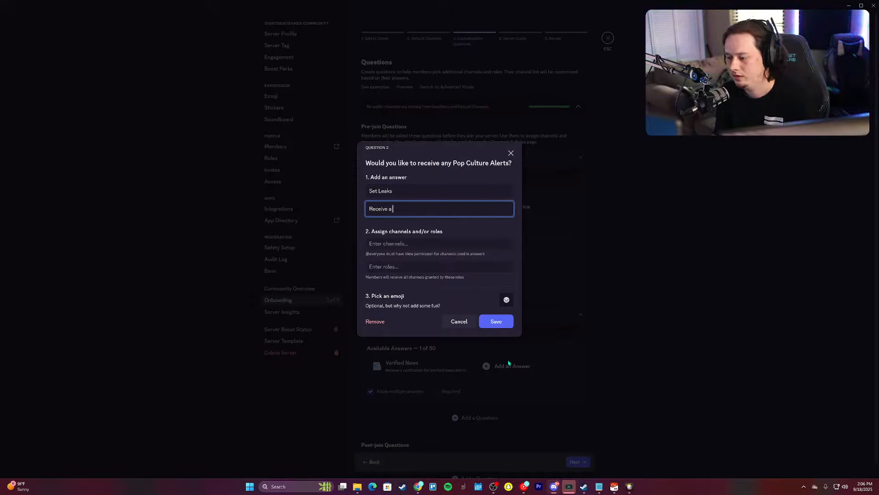
type("a n")
key("BackSpace")
type("n")
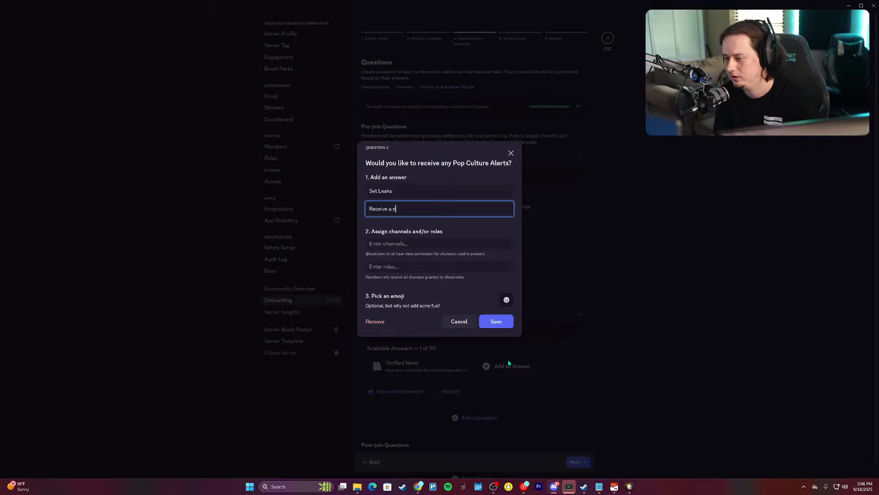
type("otification for Set Leak alerts")
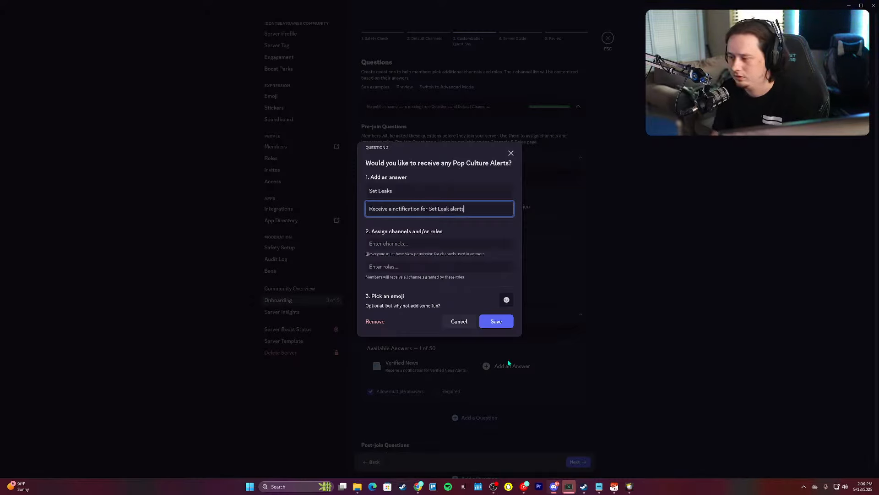
left_click(451, 266)
type("set")
left_click(434, 315)
left_click(506, 300)
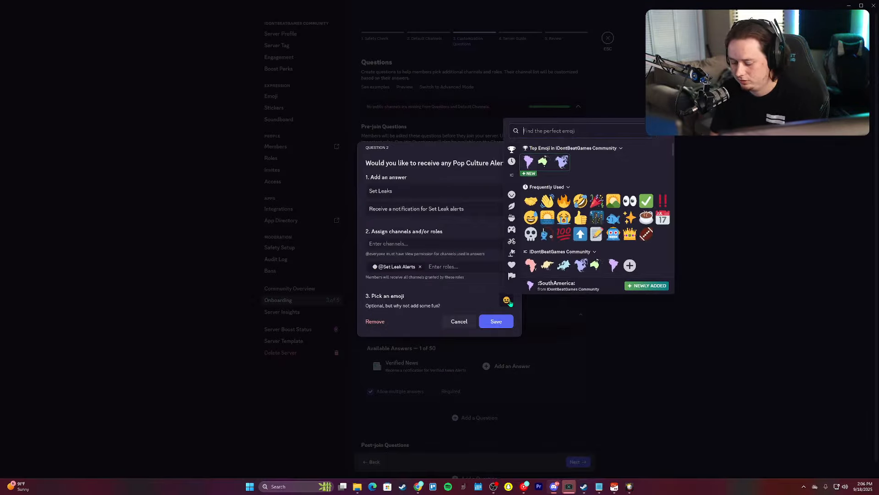
type("movi")
key("Return")
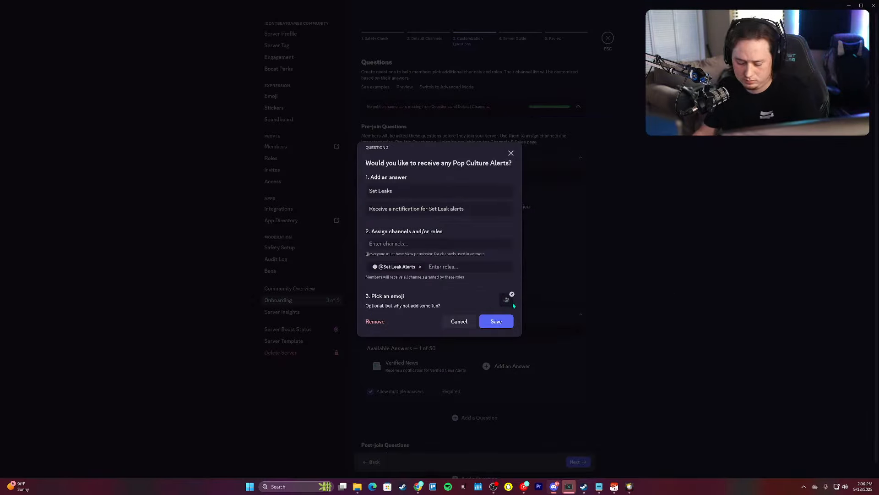
left_click(501, 322)
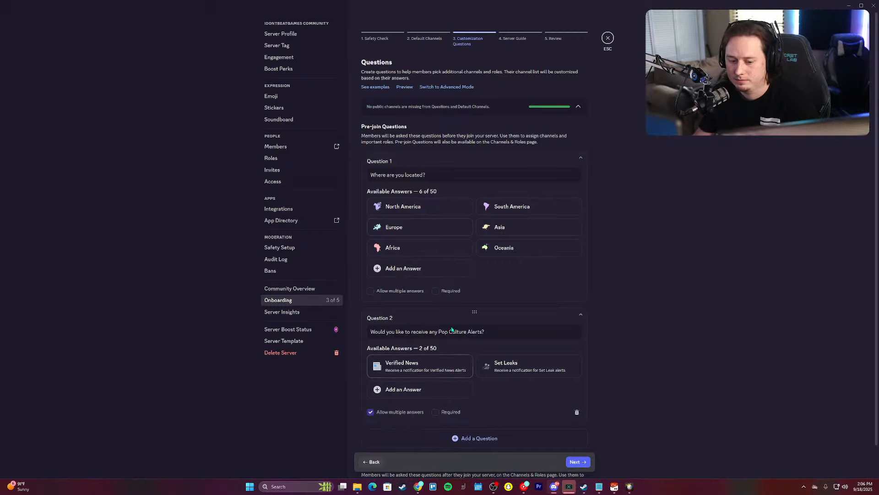
scroll(454, 329, "down", 1)
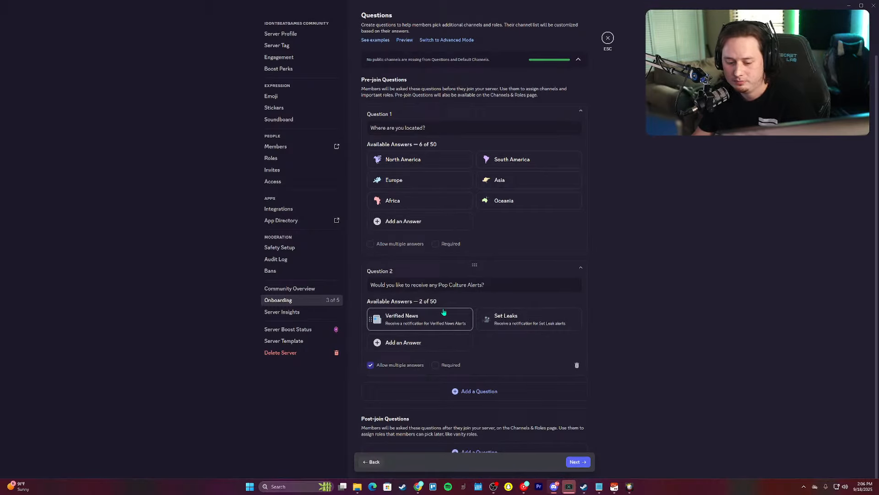
left_click(511, 208)
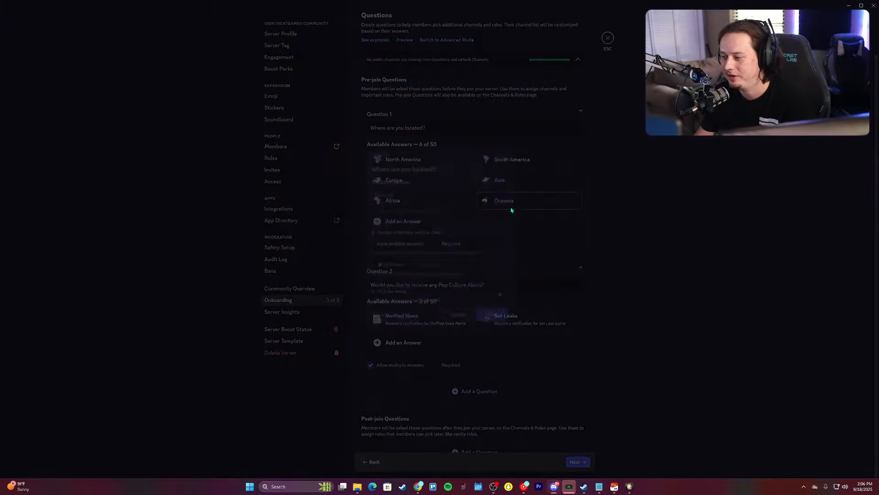
left_click(536, 215)
left_click(432, 344)
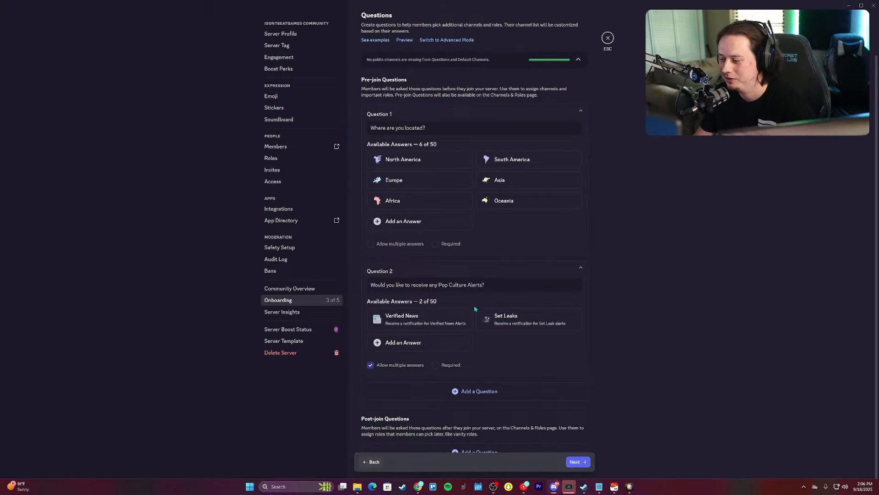
left_click(451, 341)
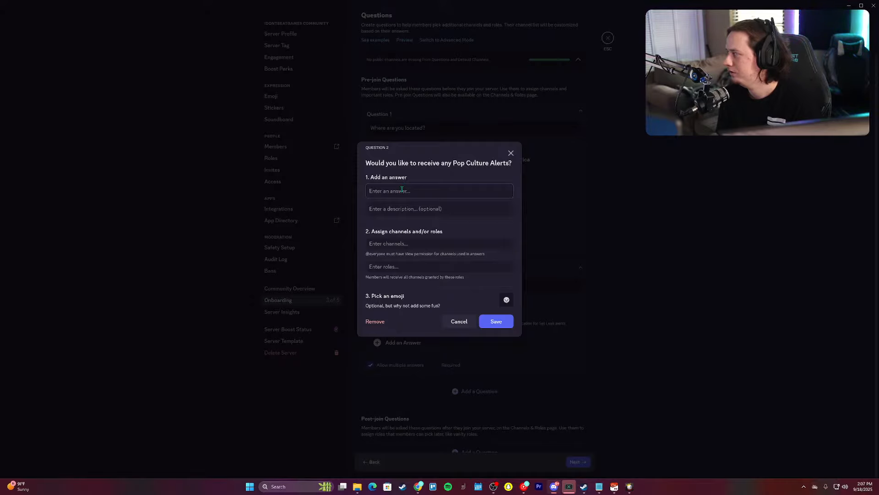
type("avorite Fandom")
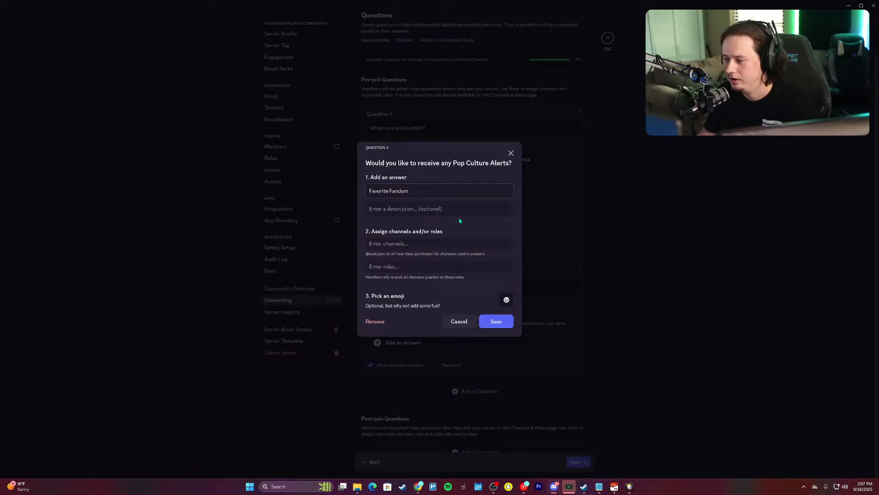
key("Escape")
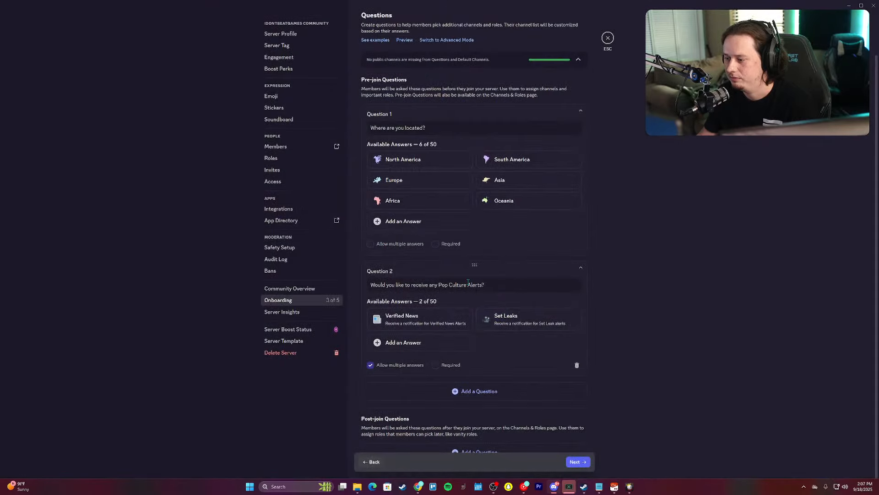
Step: Start another answer named "Unconfirmed Rumors" for the pop culture alerts question
left_click(427, 348)
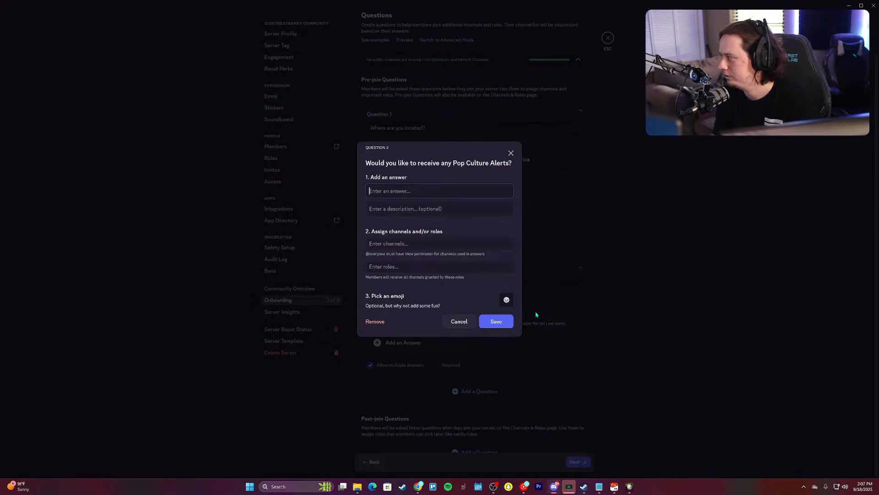
type("Unconfirme")
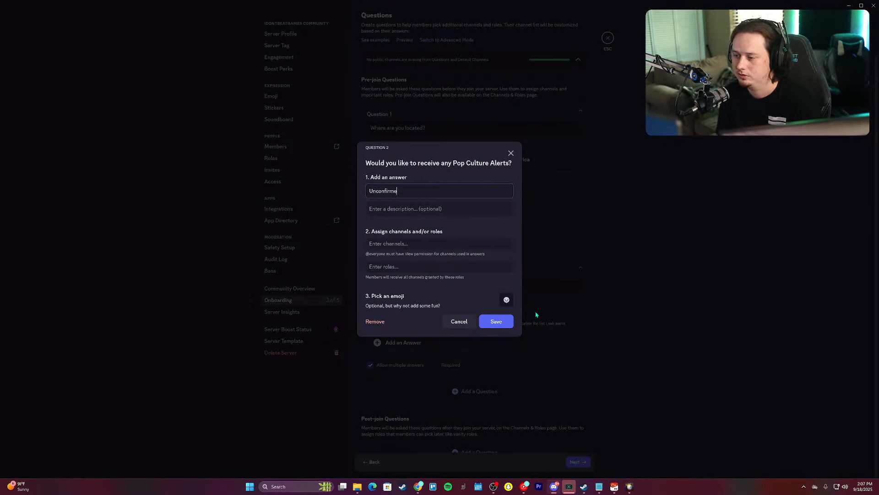
type("d Rumors")
Step: Describe the "Unconfirmed Rumors" answer as "Receive a notification for any Unconfirmed Rumors", with the last two words capitalized
key("Tab")
type("R")
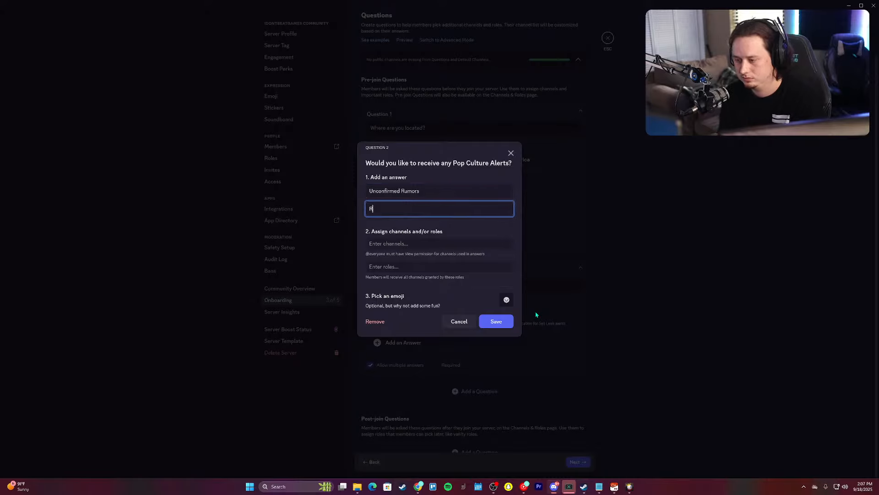
type("e eeive a")
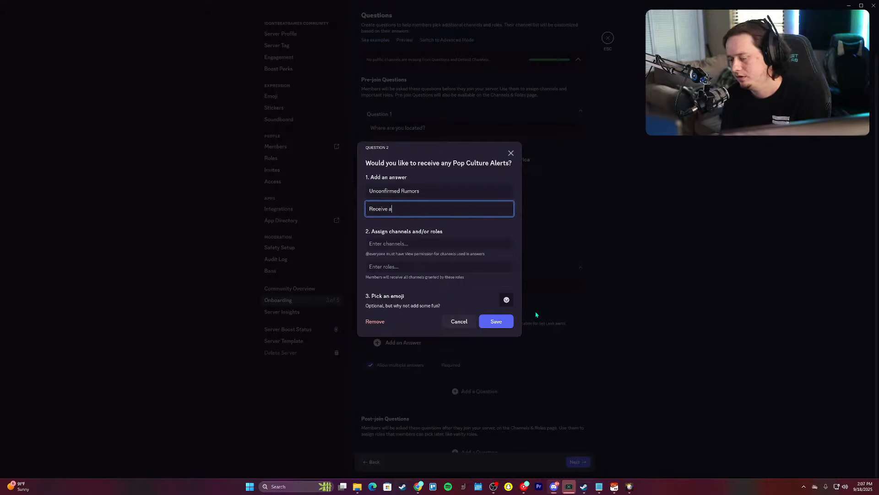
type(" notication for any u")
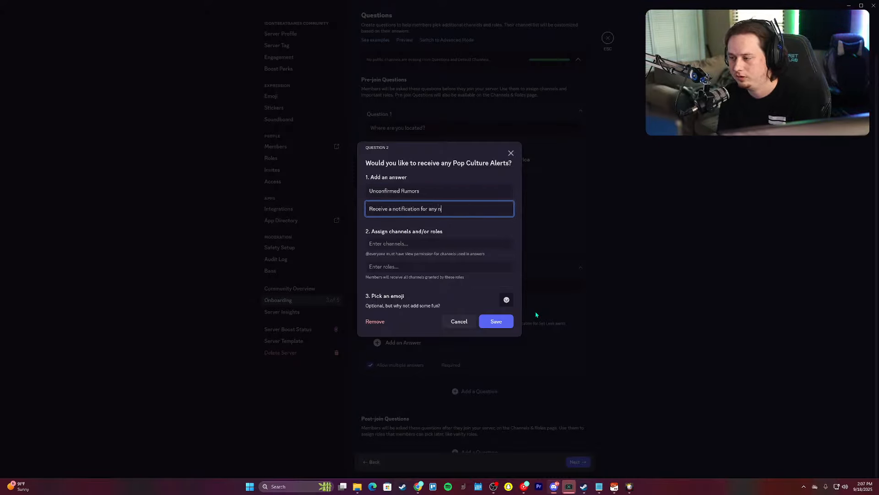
type("ncofnrimed ")
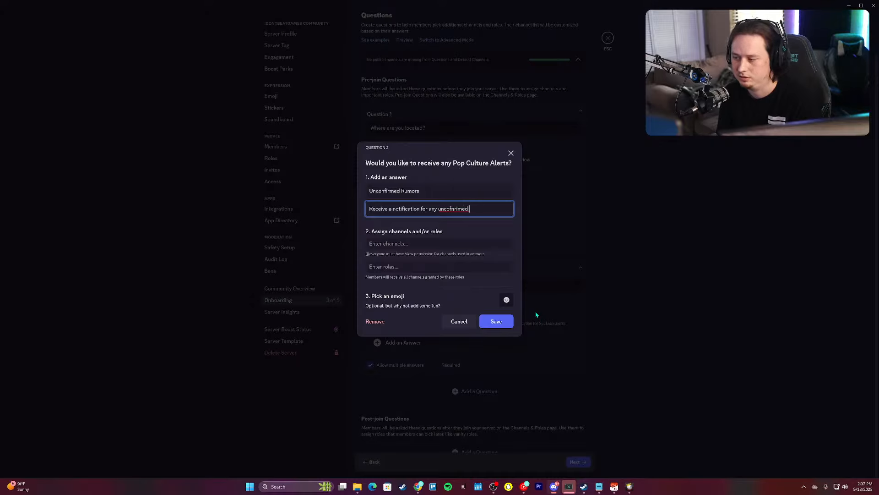
type("un")
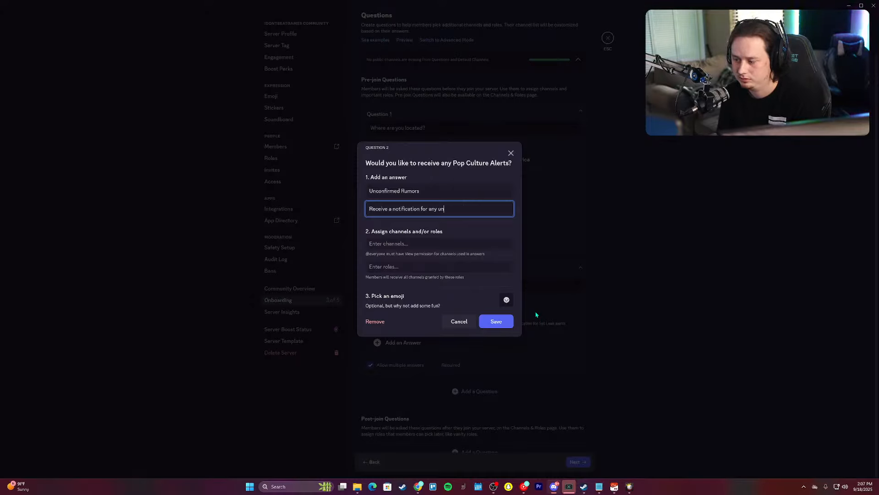
type("confirmed ")
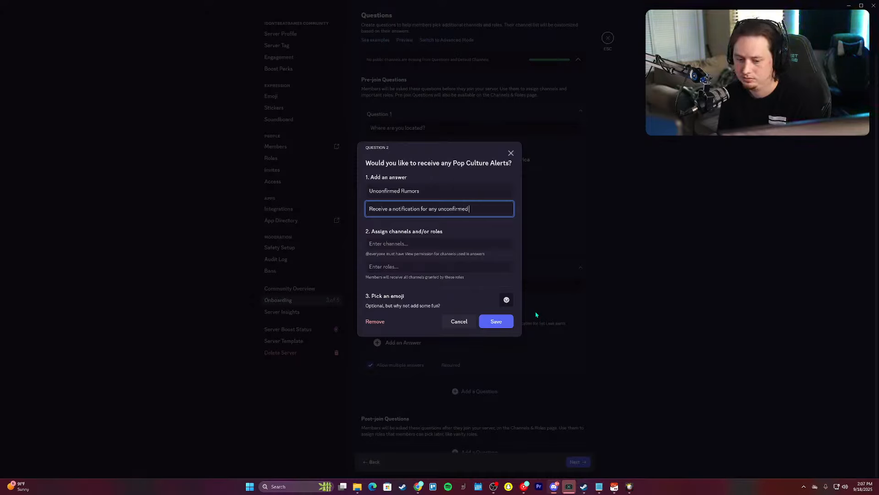
type("rumors")
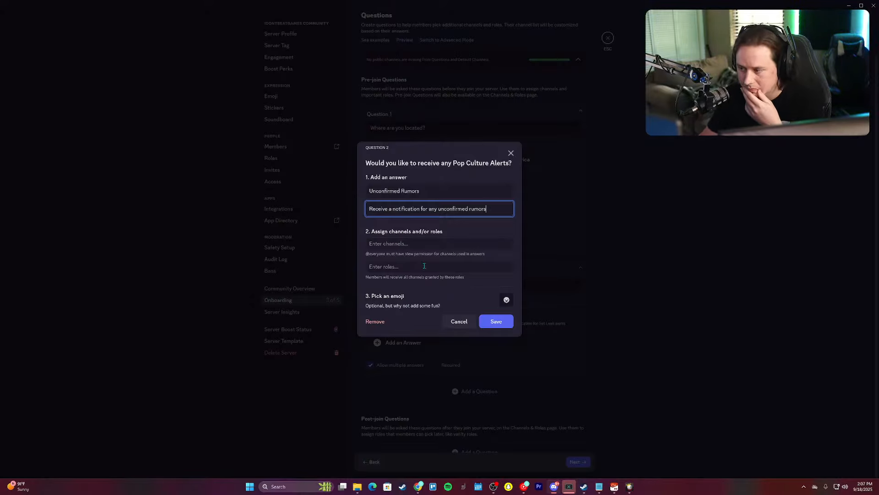
left_click(440, 210)
key("BackSpace")
type("U")
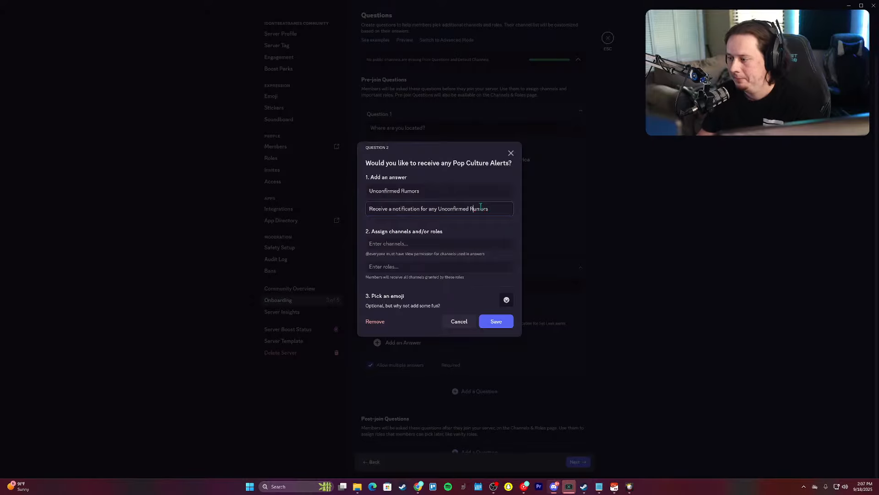
left_click(458, 266)
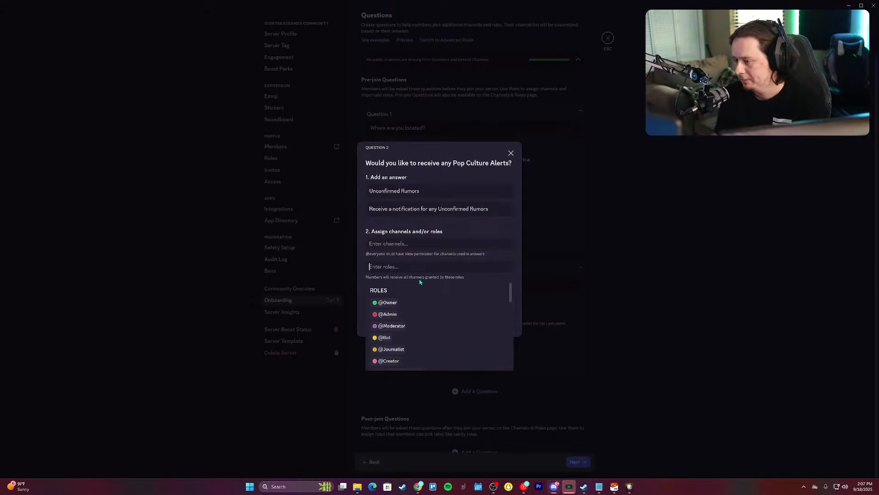
type("unco")
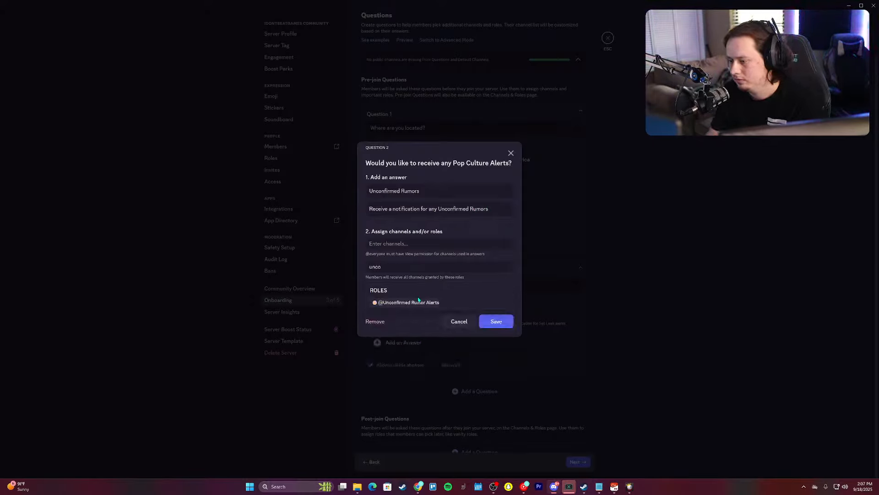
left_click(418, 301)
left_click(506, 301)
type("eyes")
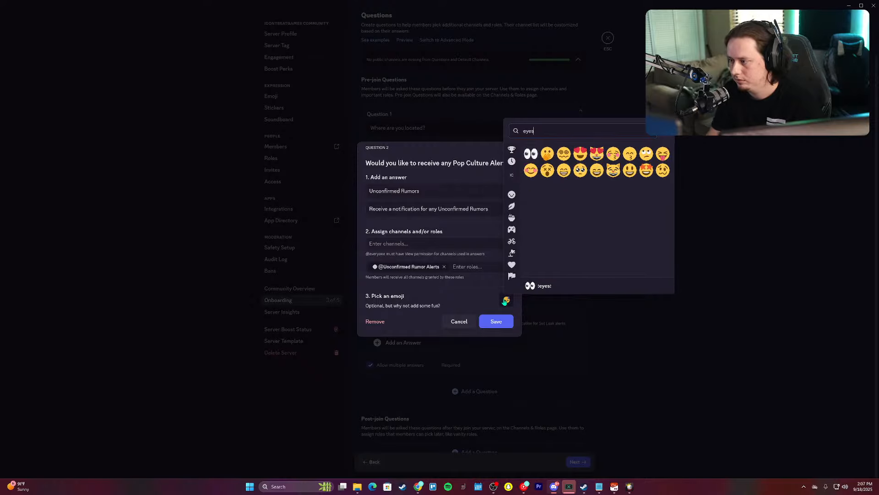
key("Return")
left_click(496, 321)
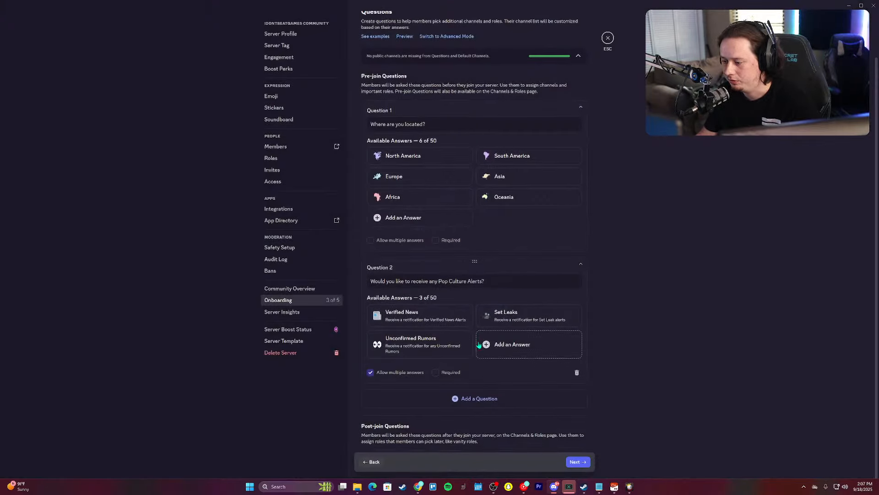
Step: Add a third pre-join question worded "What is your favorite fandom?" below the pop culture alerts question
left_click(408, 395)
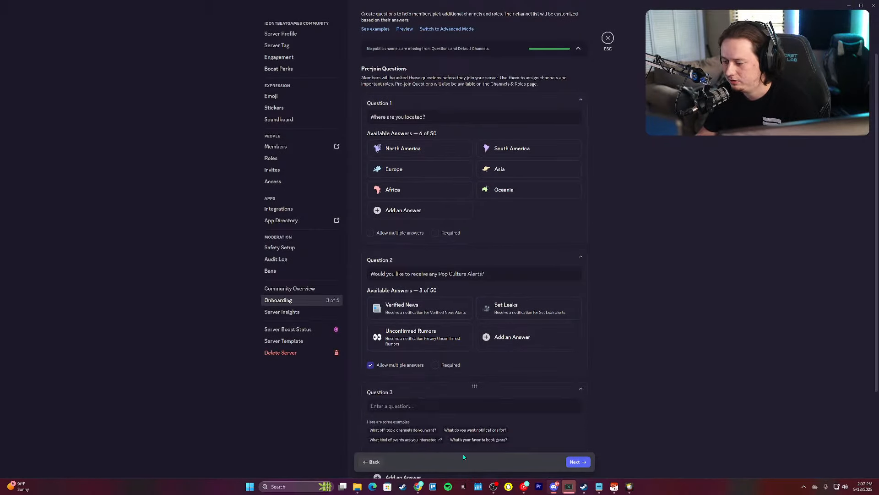
left_click(432, 339)
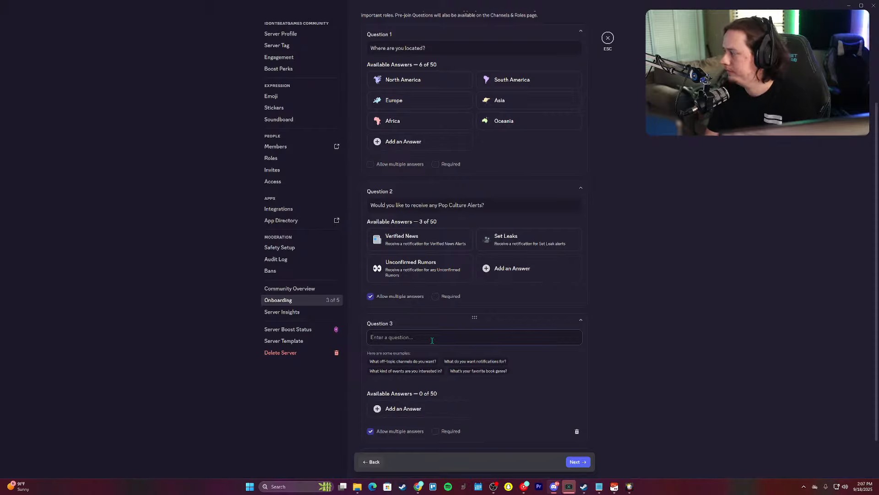
type("Wha")
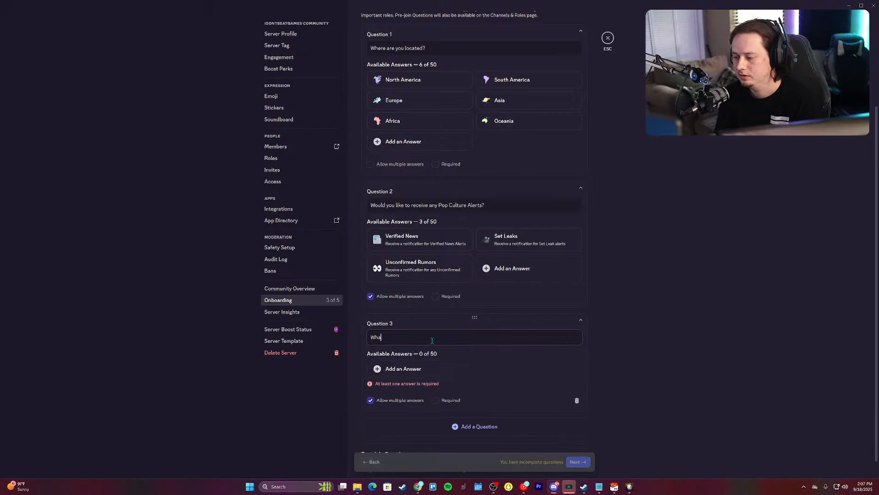
type("t is your favori")
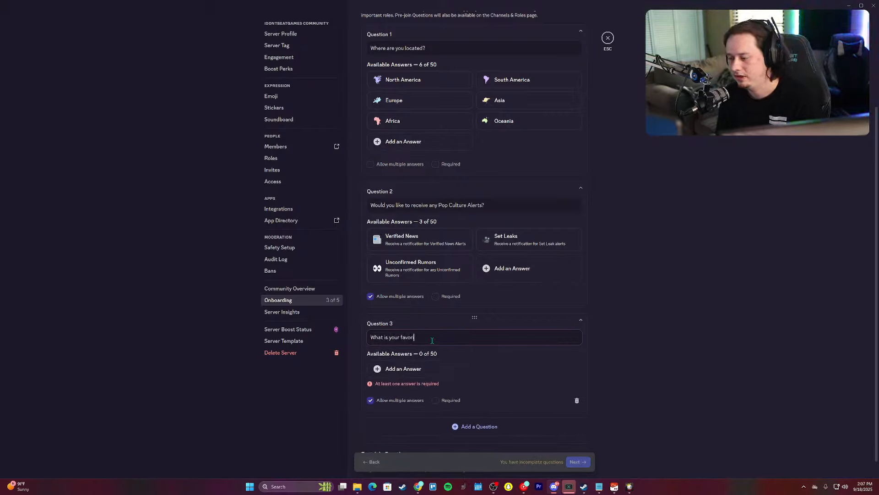
type("te fando")
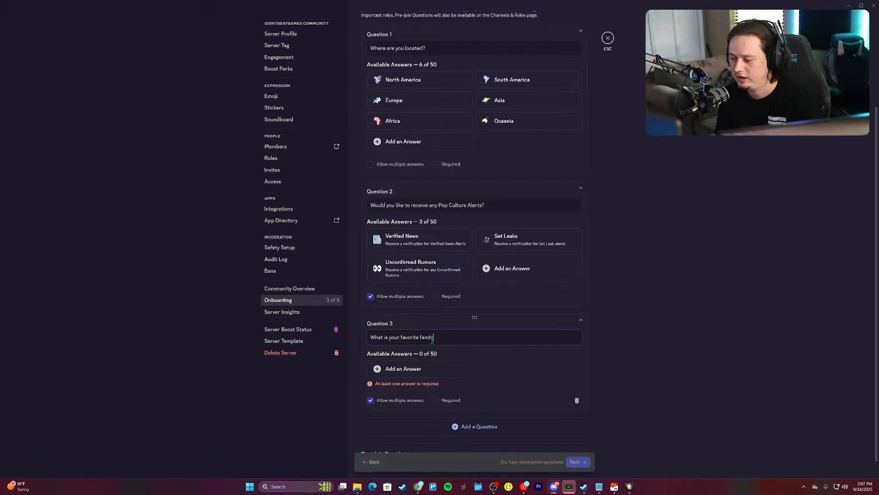
type("m?")
left_click(439, 368)
type("Mar")
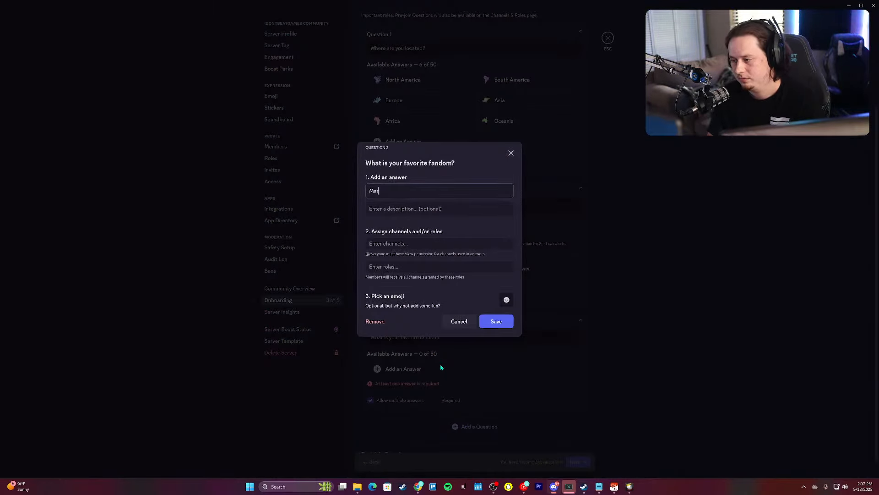
type("vel")
left_click(463, 266)
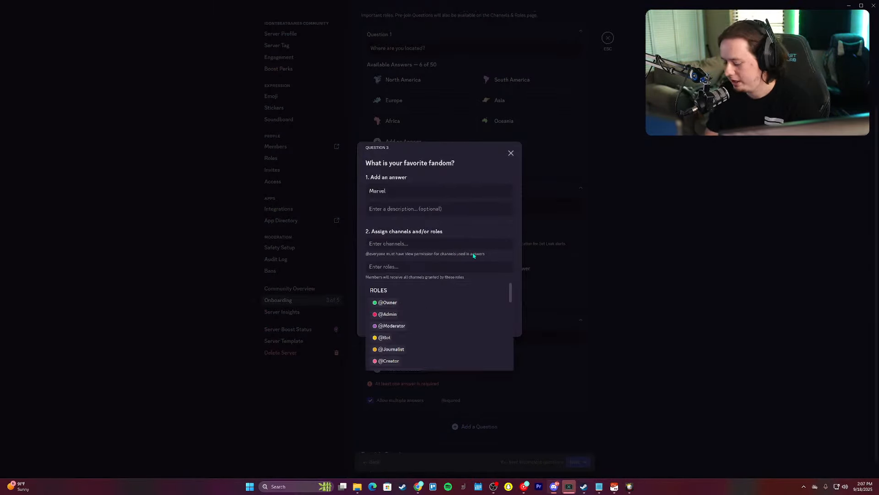
type("marve")
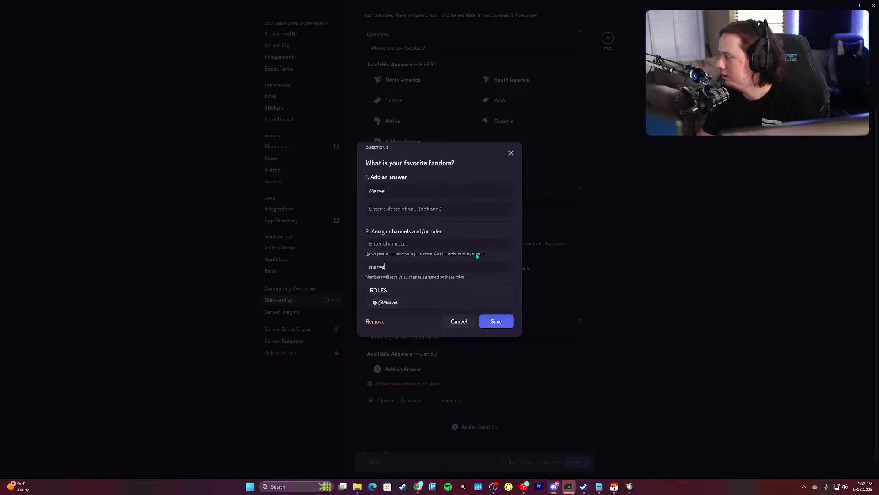
left_click(387, 303)
left_click(505, 300)
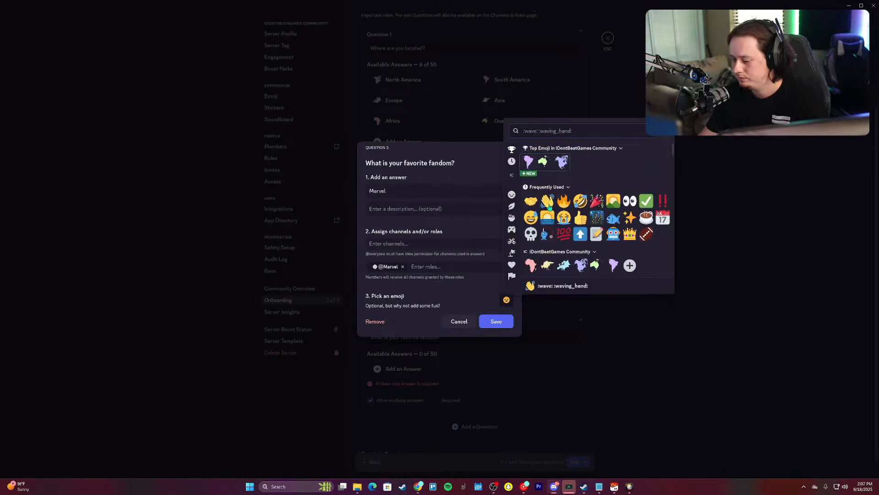
type("star")
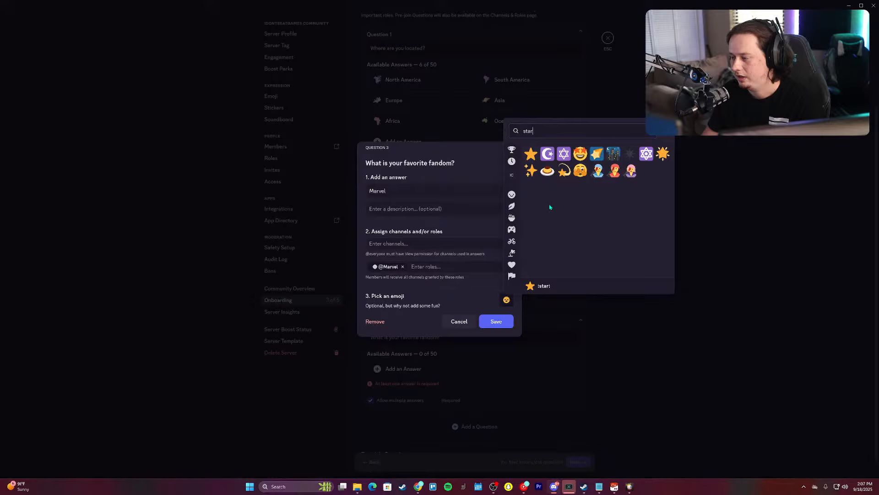
left_click(550, 170)
left_click(497, 322)
left_click(506, 368)
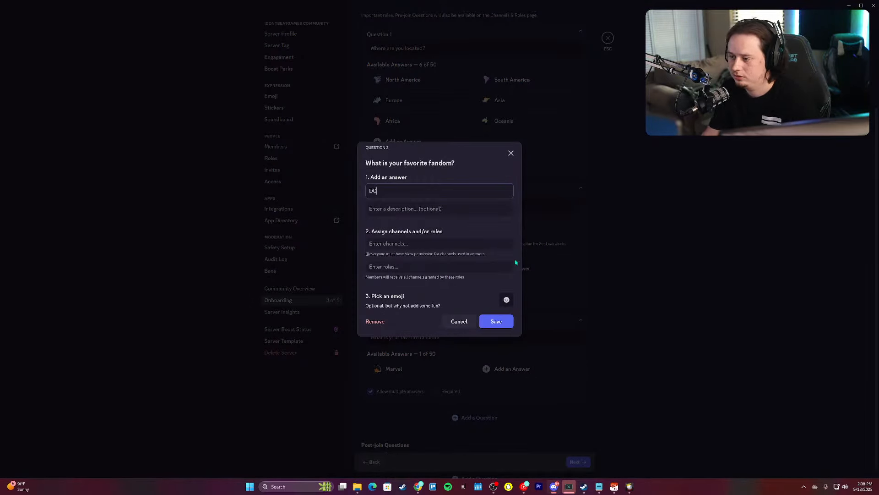
left_click(503, 266)
type("dc")
left_click(394, 303)
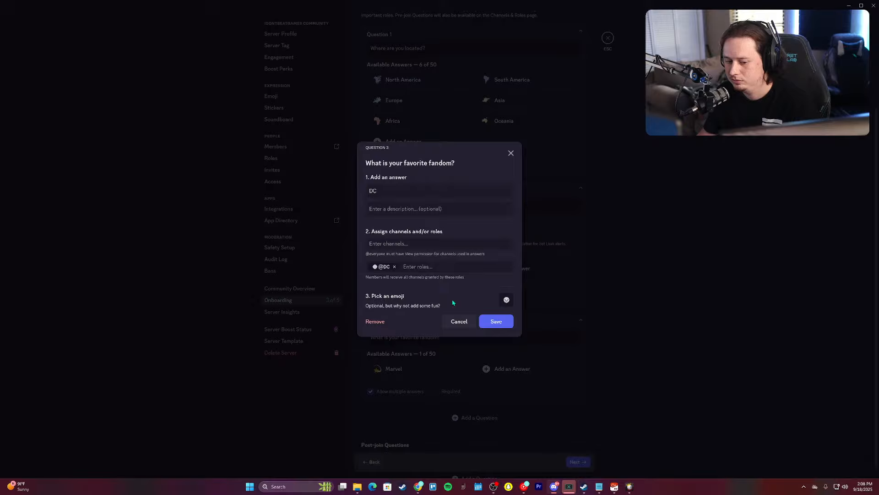
left_click(506, 299)
type("boom")
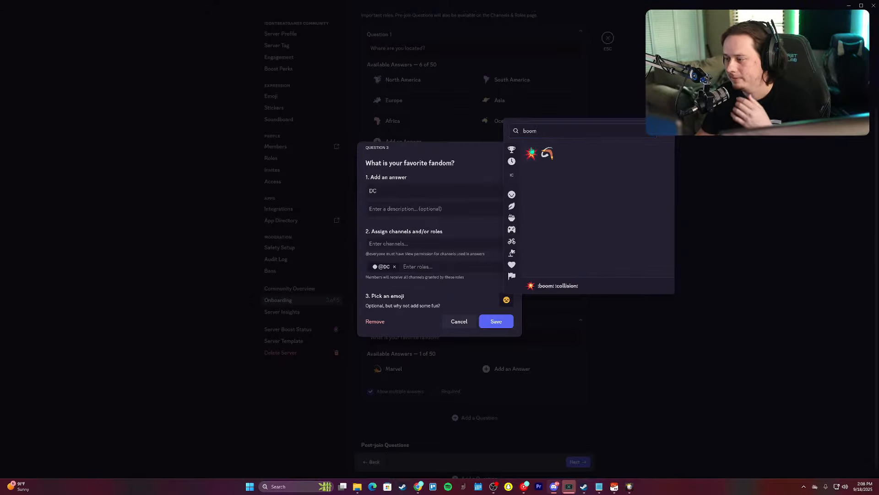
left_click(531, 151)
left_click(496, 322)
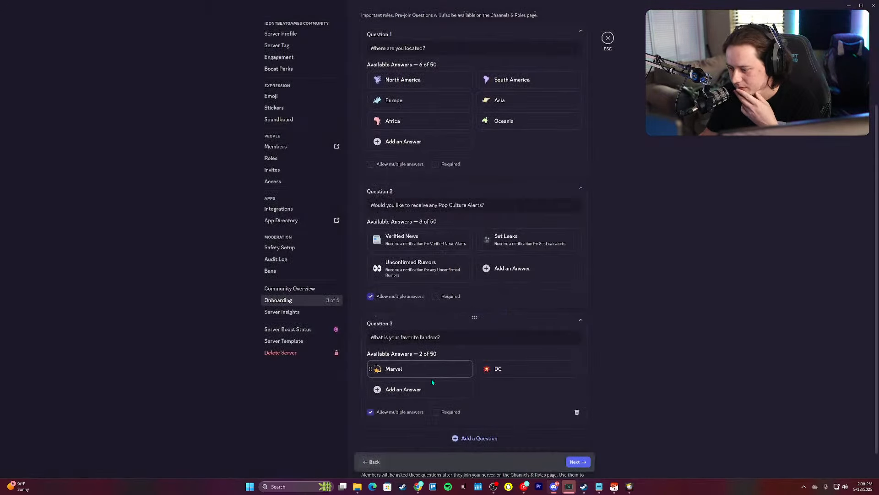
Step: Proceed past the customization questions, skip the Server Guide setup, enable Onboarding and leave the server settings
scroll(508, 274, "down", 2)
scroll(499, 256, "up", 2)
scroll(502, 250, "up", 2)
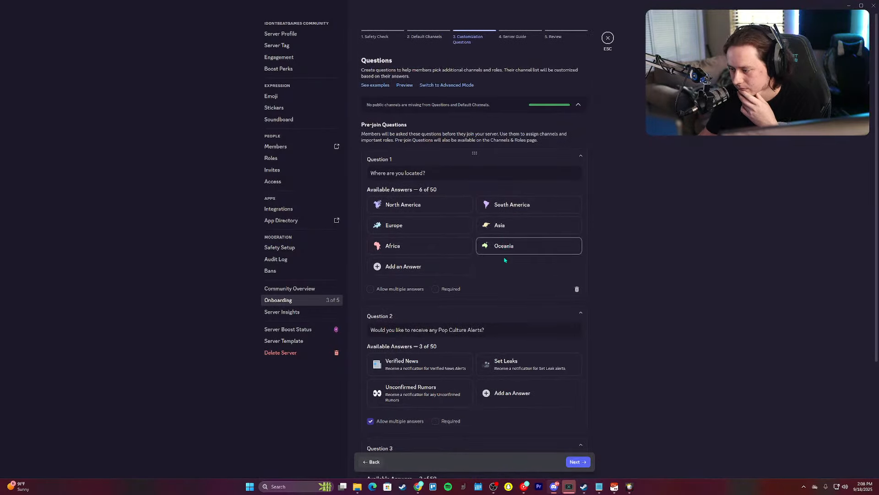
scroll(506, 256, "down", 4)
left_click(578, 461)
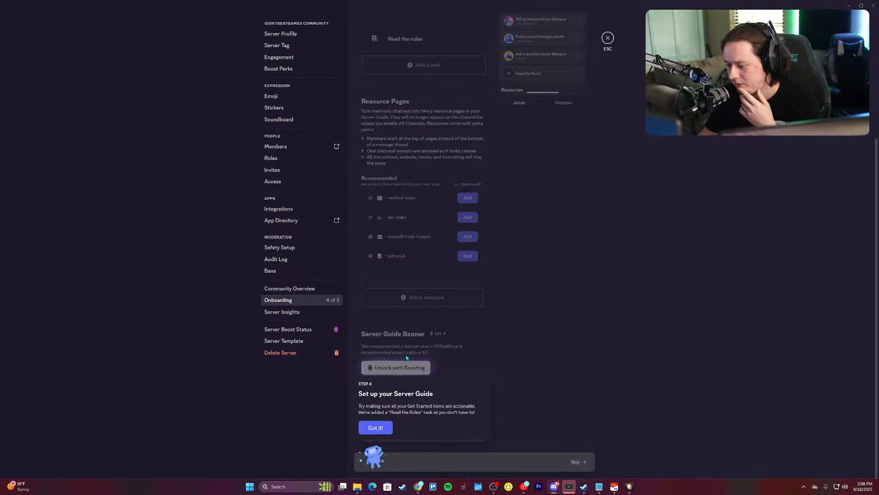
scroll(504, 207, "up", 3)
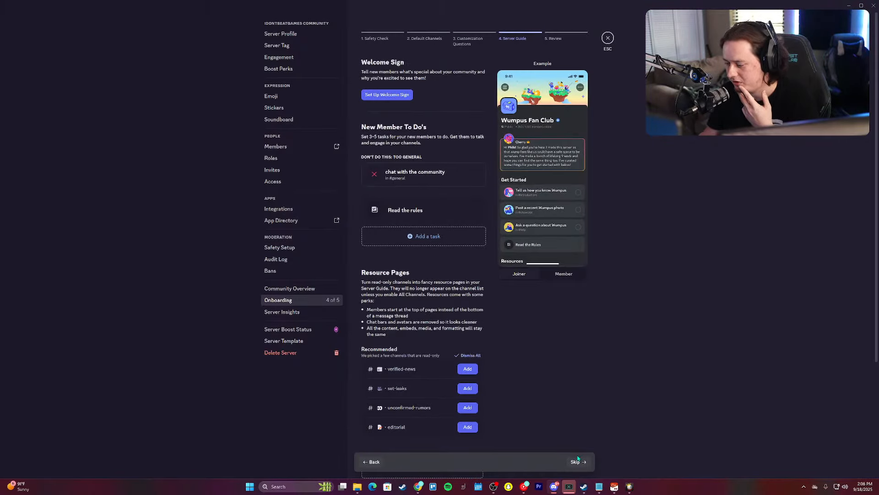
left_click(576, 462)
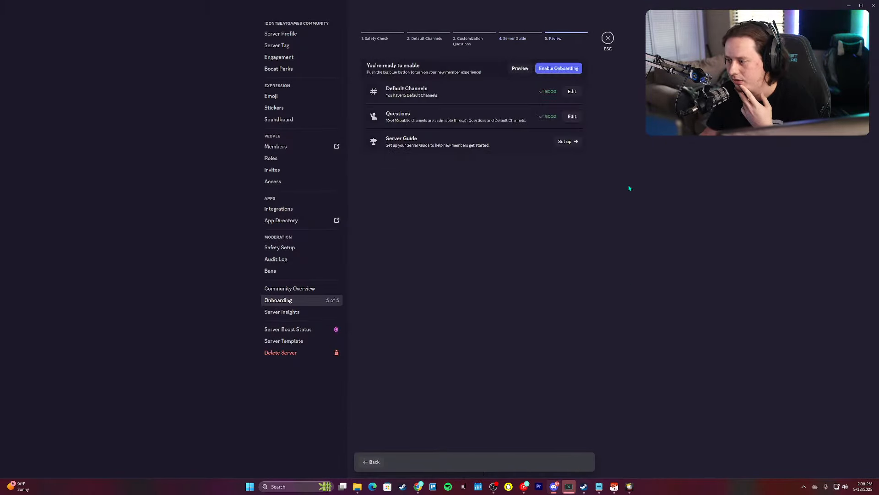
left_click(575, 67)
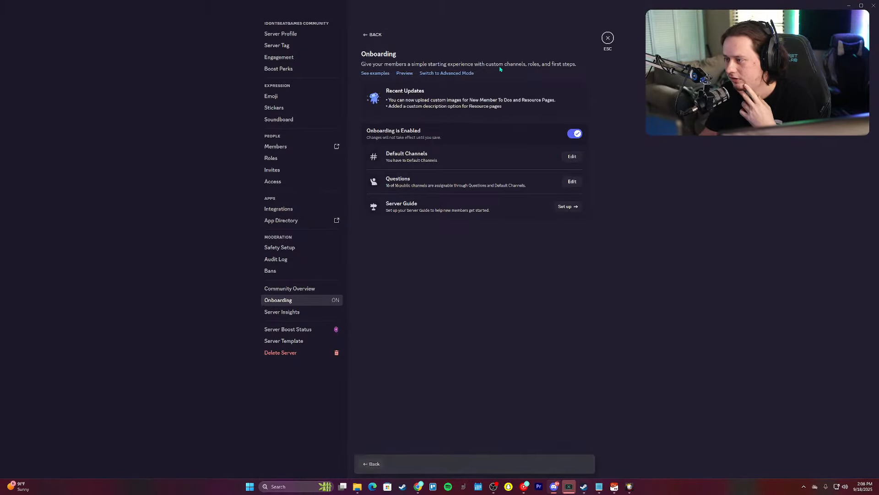
left_click(375, 35)
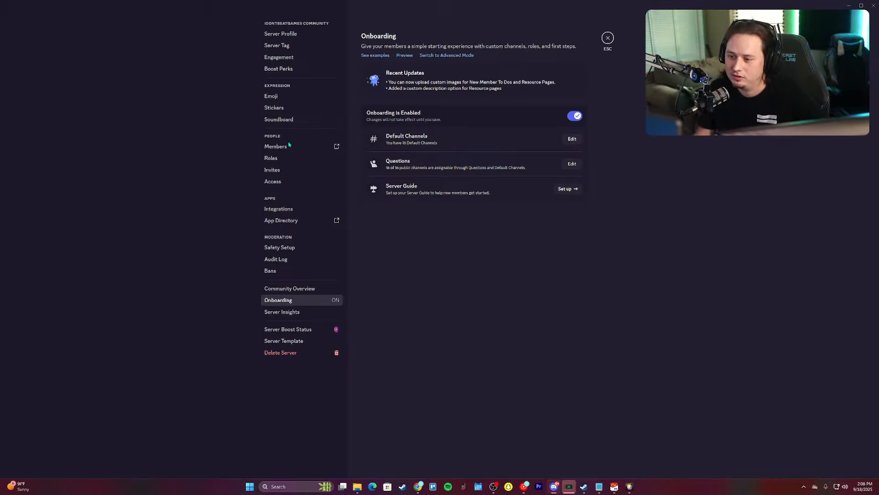
left_click(608, 39)
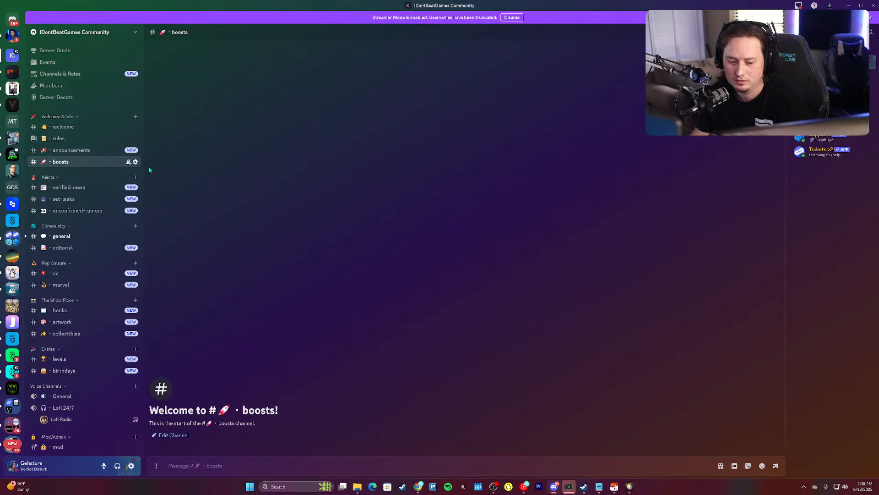
Step: Switch to the Gehsture's Hangout server and open the Continent Emojis thread linked in its discord-help channel
scroll(14, 306, "down", 2)
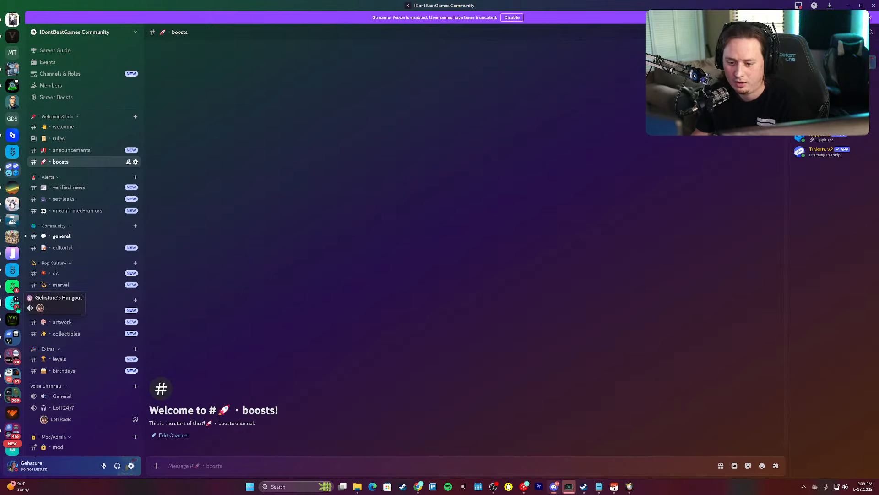
left_click(14, 304)
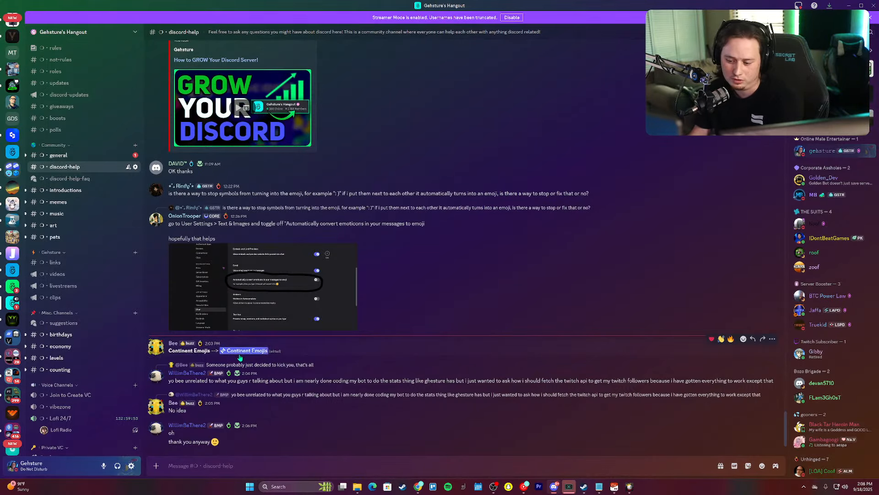
left_click(243, 351)
Step: View the continent emoji images posted in the thread at full size, starting with the green Oceania one, and close the viewer
left_click(195, 189)
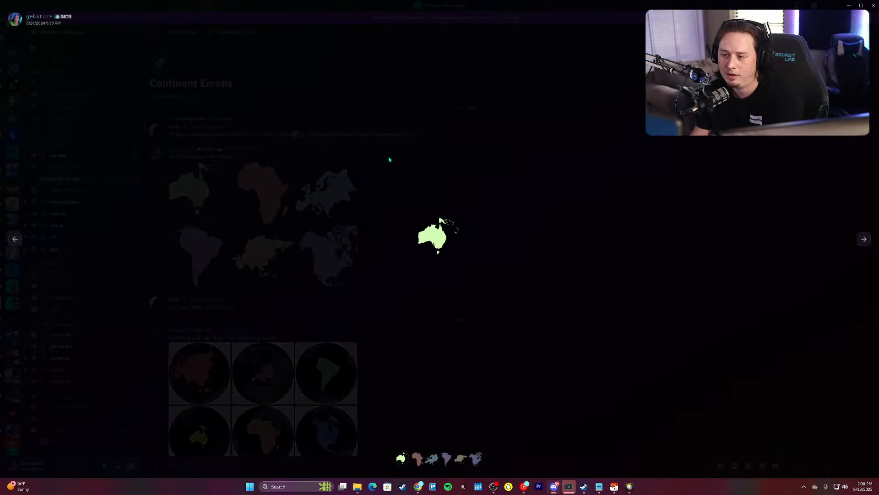
left_click(864, 240)
left_click(864, 242)
left_click(864, 242)
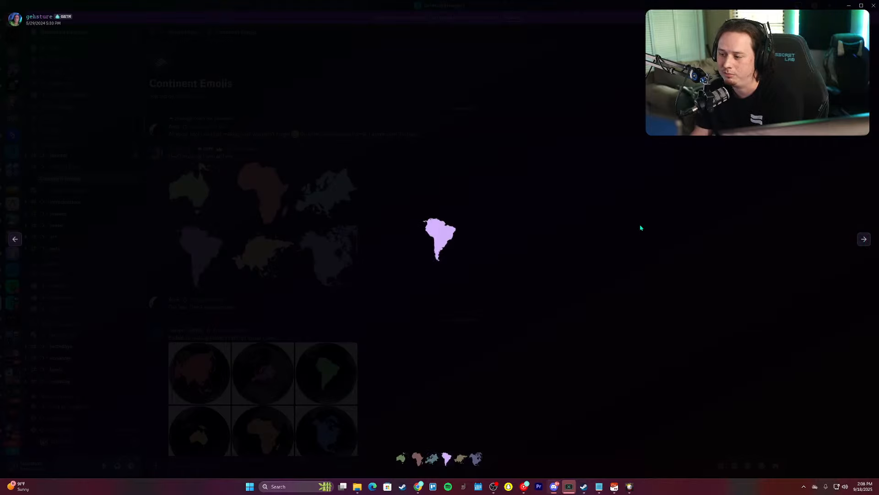
left_click(640, 228)
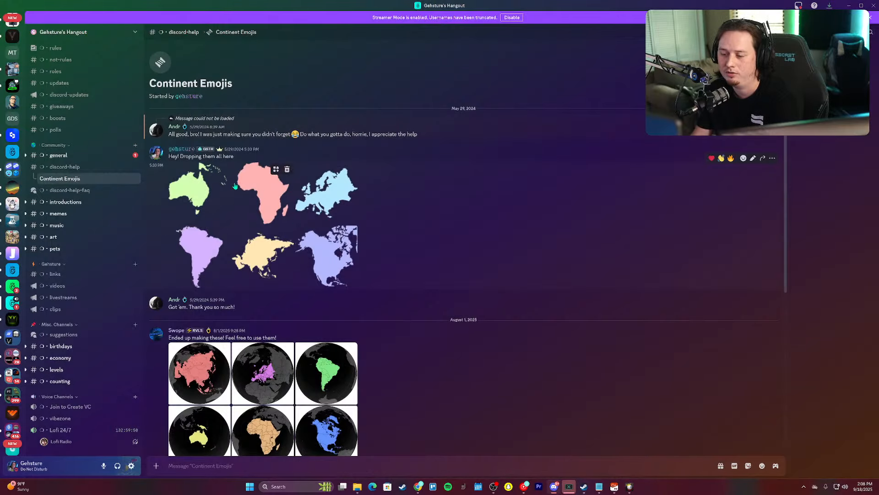
left_click(192, 202)
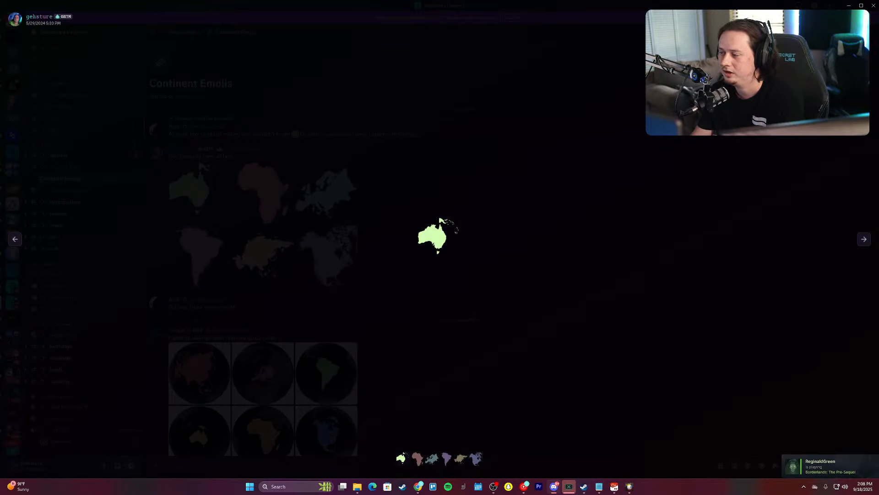
left_click_drag(779, 5, 421, 55)
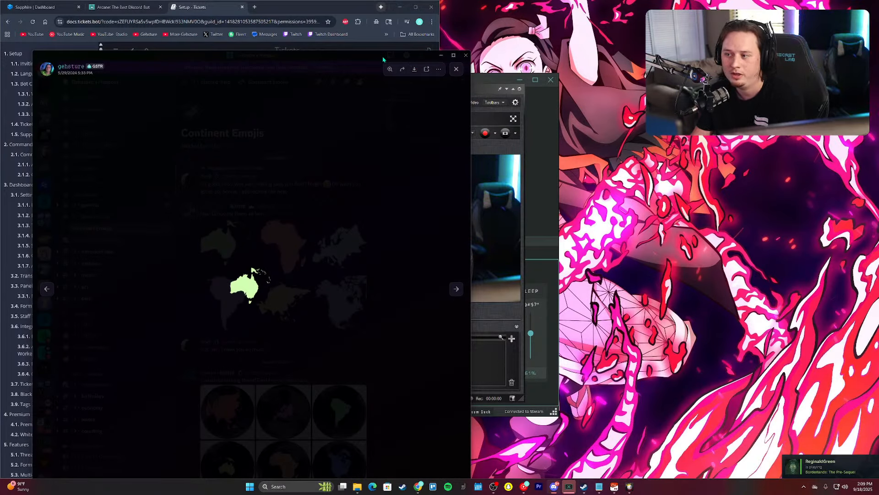
left_click_drag(384, 57, 568, 1)
left_click(590, 204)
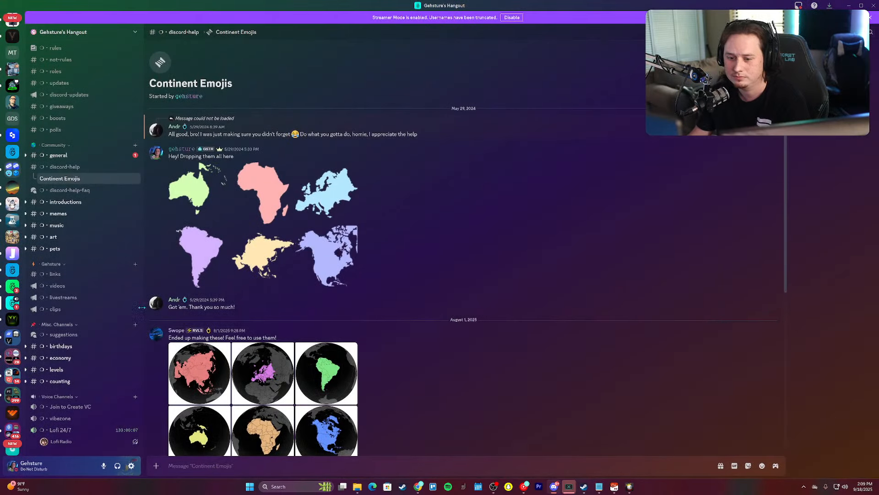
Step: Leave the Continent Emojis thread for the discord-help channel and return to the IDontBeatGames Community server
mouse_move(74, 173)
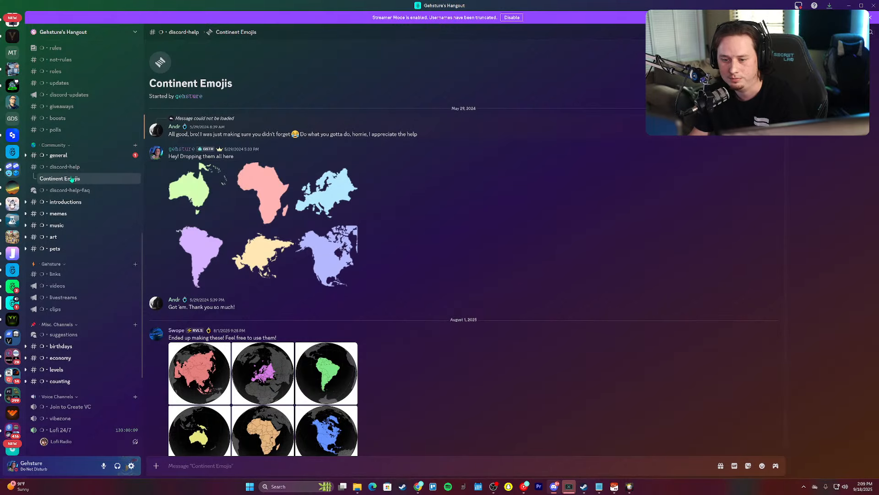
left_click(70, 167)
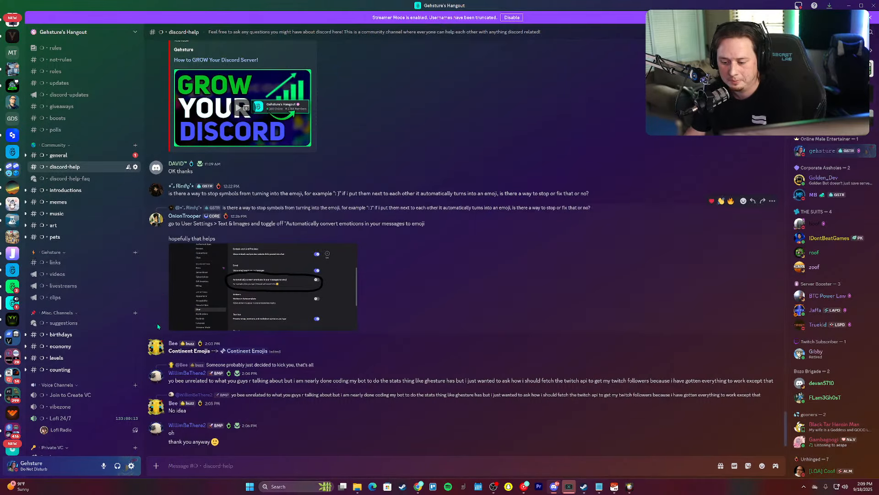
scroll(11, 67, "up", 2)
left_click(12, 52)
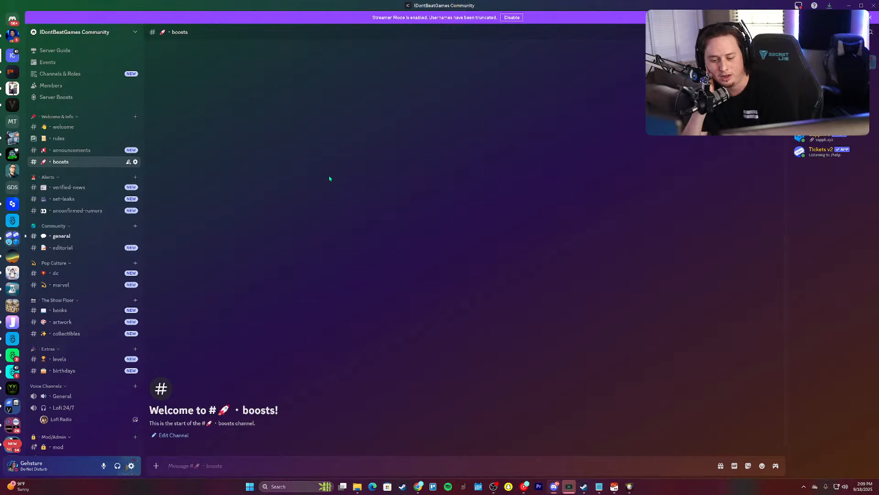
Step: Create four new blank roles in the IDontBeatGames Community server's role settings
left_click(89, 33)
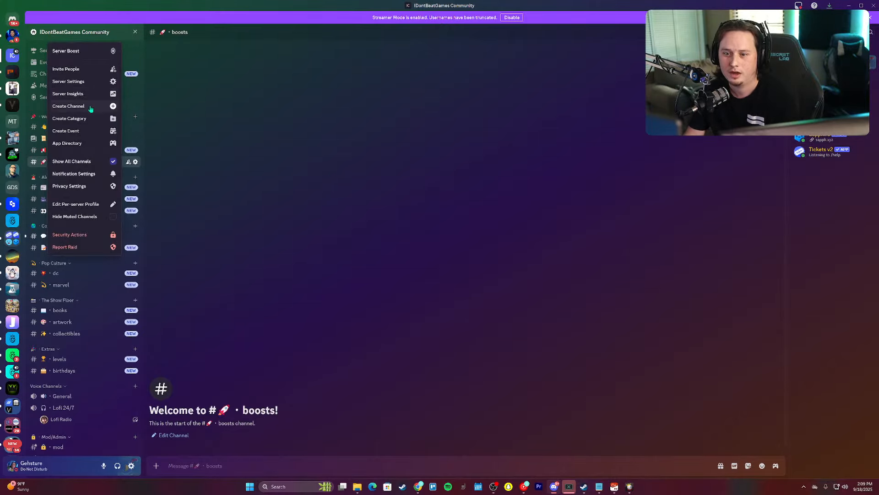
left_click(87, 82)
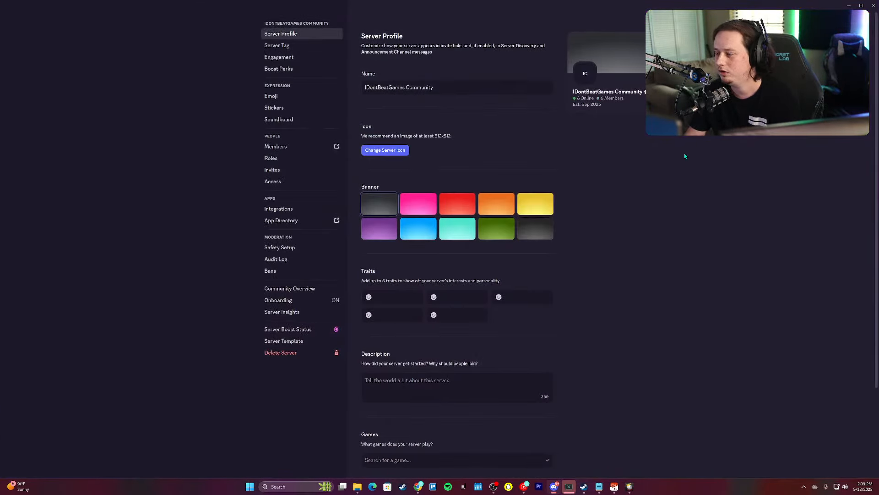
left_click(295, 303)
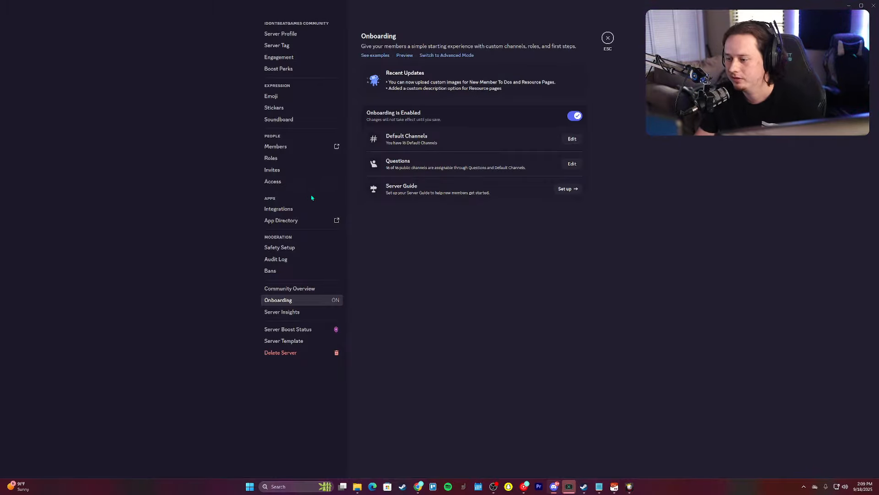
left_click(296, 161)
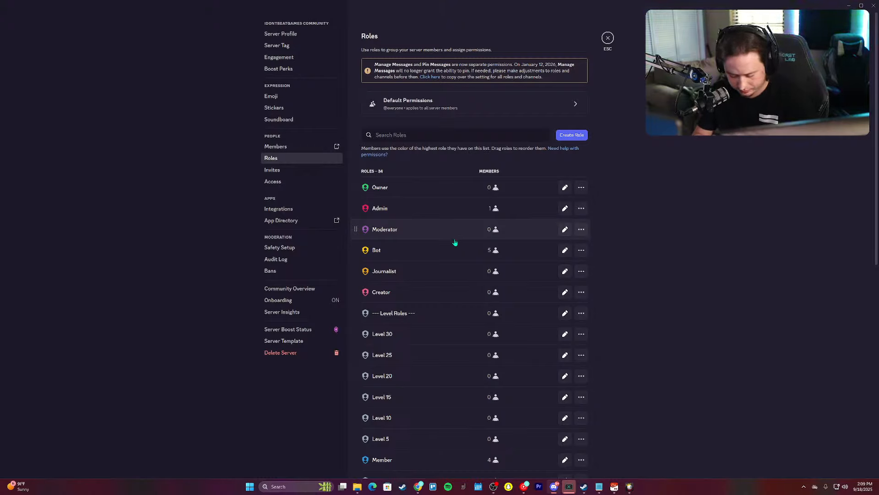
scroll(455, 242, "down", 5)
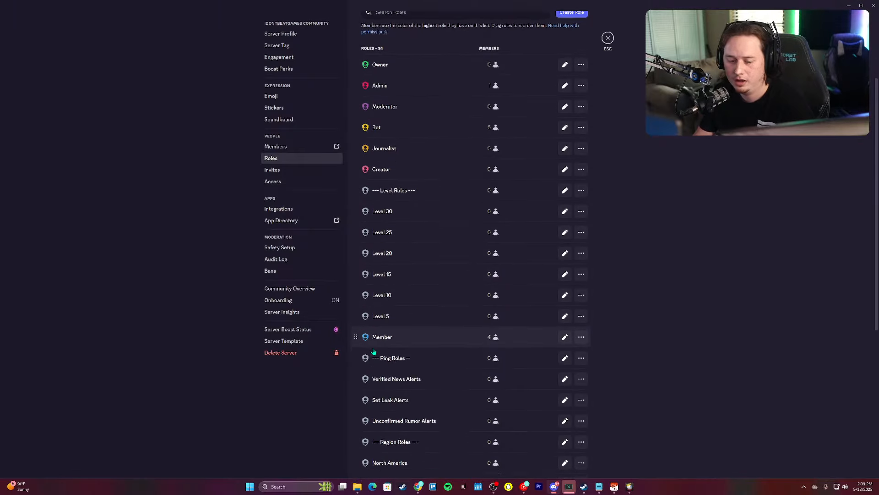
scroll(536, 220, "up", 5)
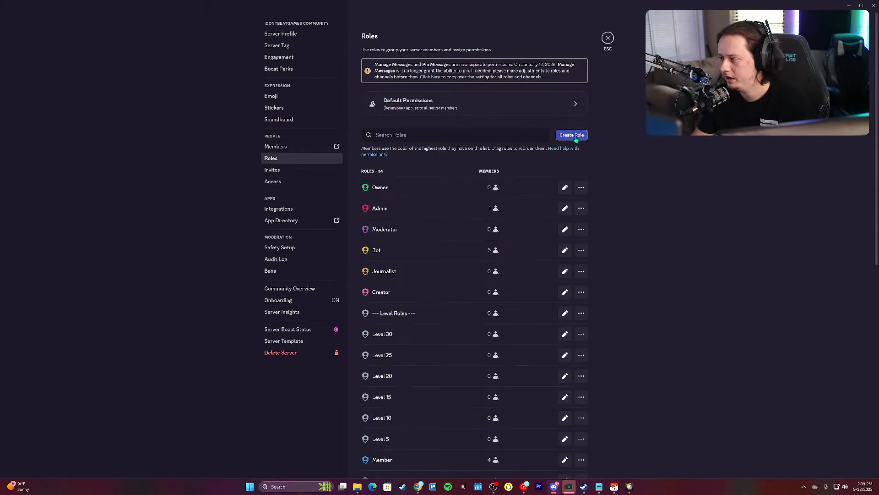
left_click(571, 136)
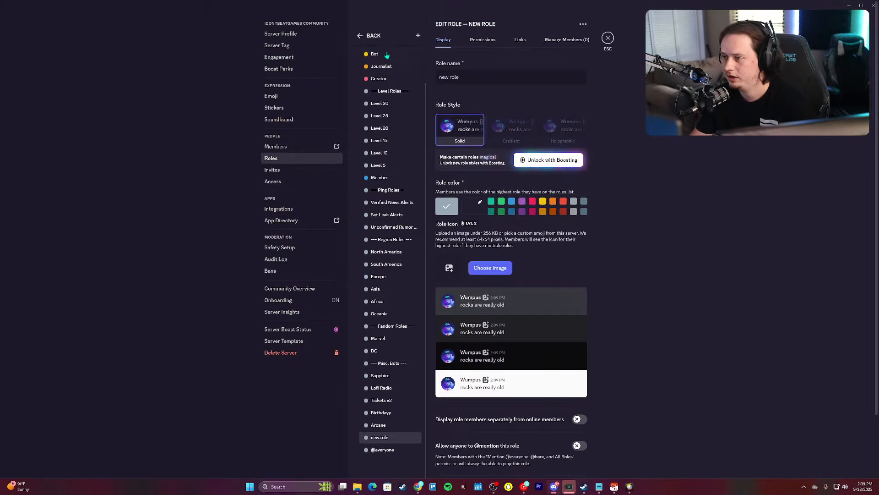
left_click(420, 38)
left_click(419, 36)
left_click(418, 36)
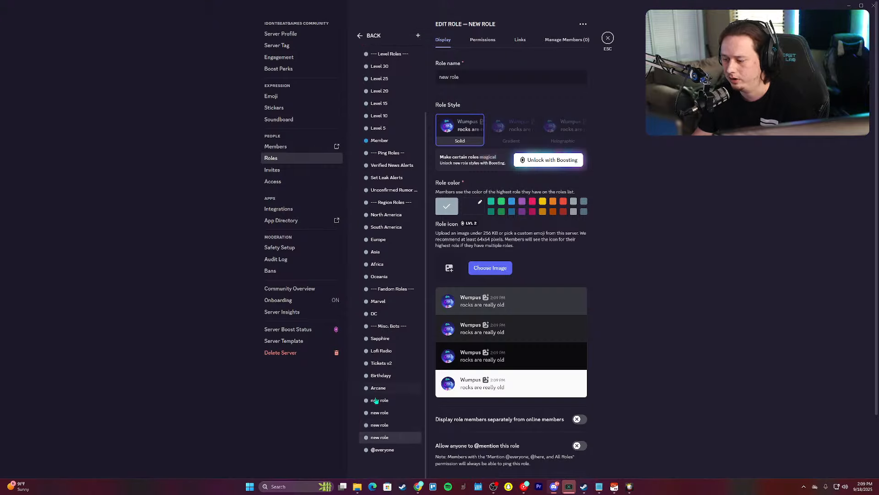
Step: Move the four blank roles below DC in the Fandom Roles group and name the first one Star Wars
left_click_drag(380, 407, 384, 329)
left_click_drag(388, 426, 384, 326)
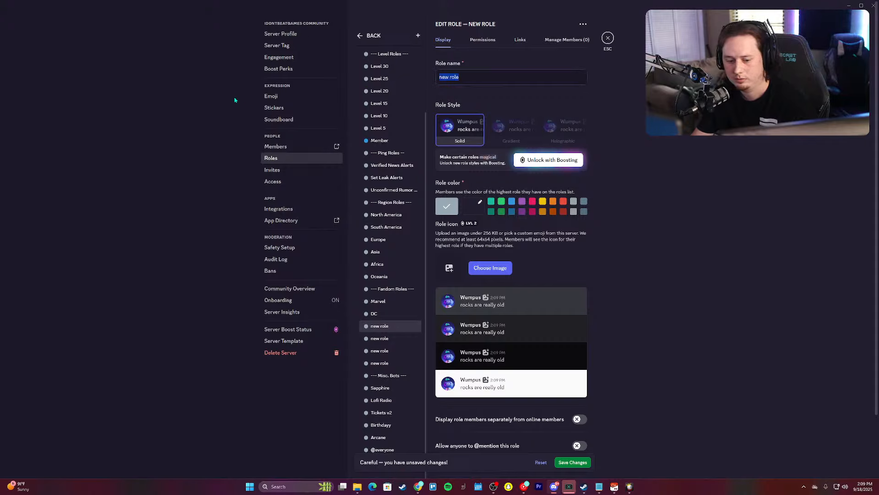
type("Star Wars")
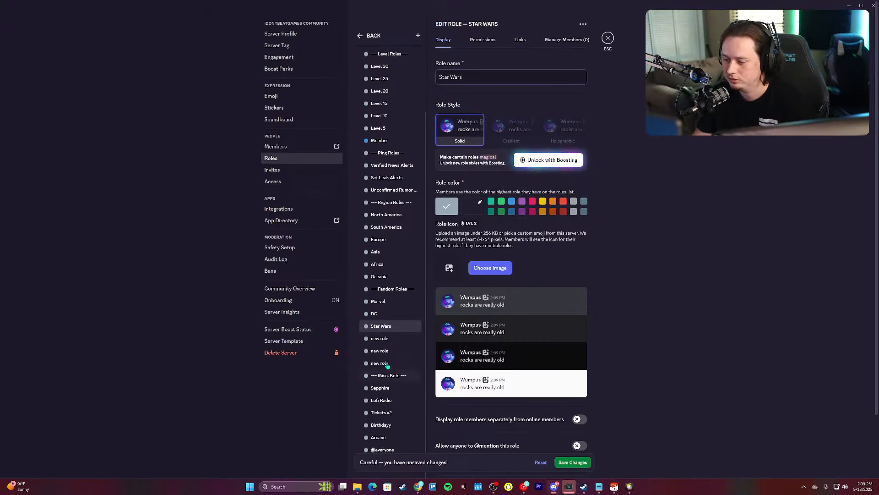
Step: Name the blank role directly below Star Wars "Avatar (James Cameron)"
left_click(393, 338)
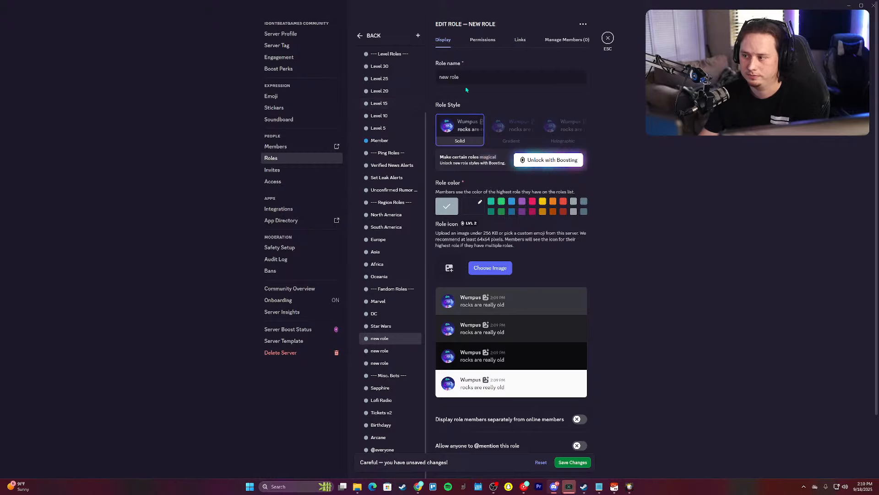
left_click_drag(468, 79, 275, 102)
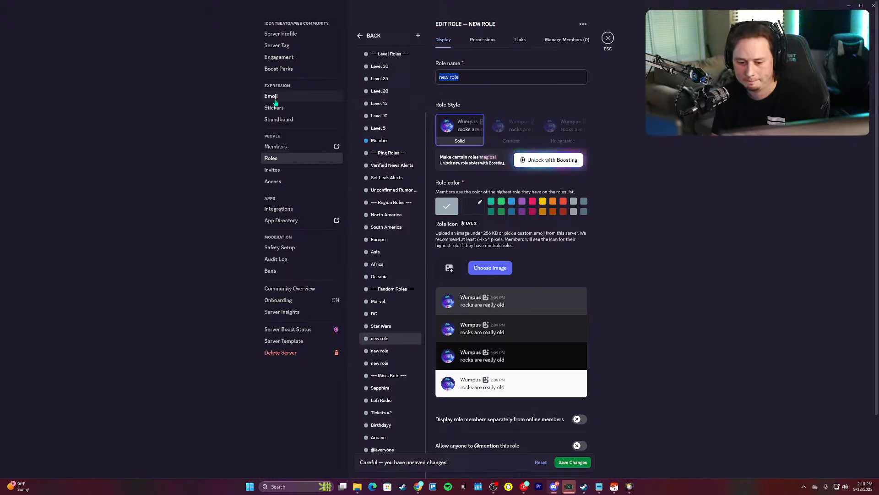
type("Avata")
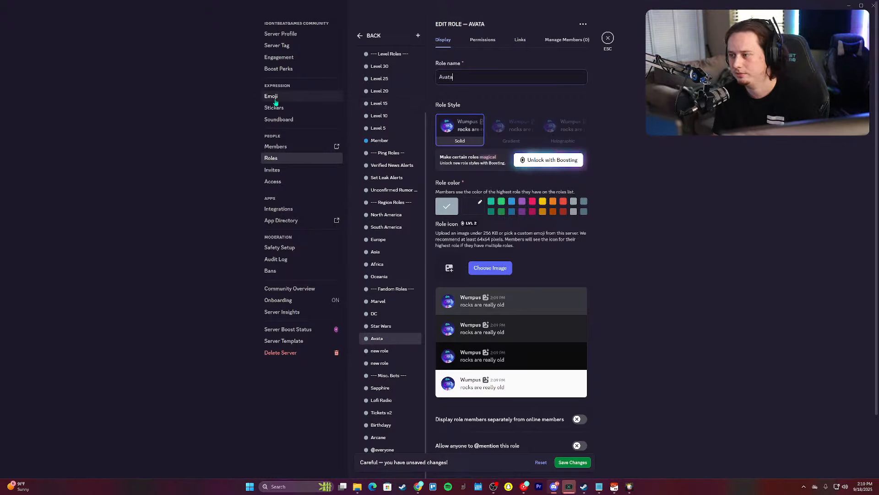
type("r")
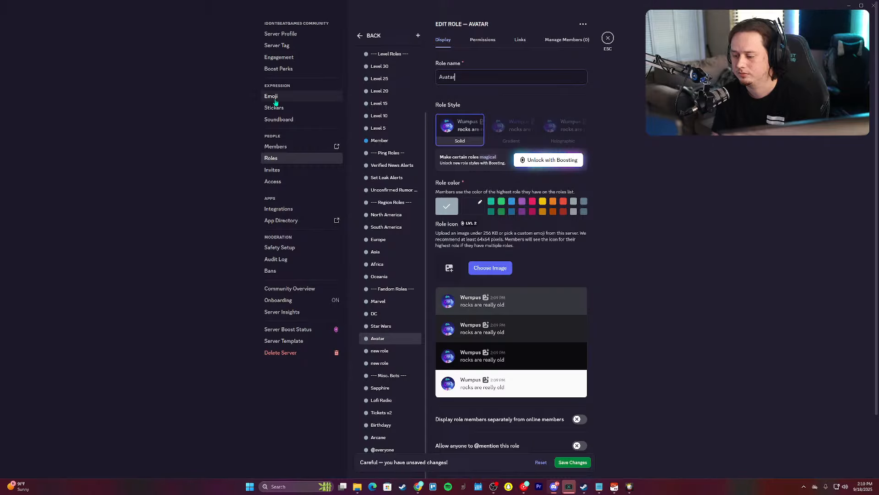
type(" (James Camero")
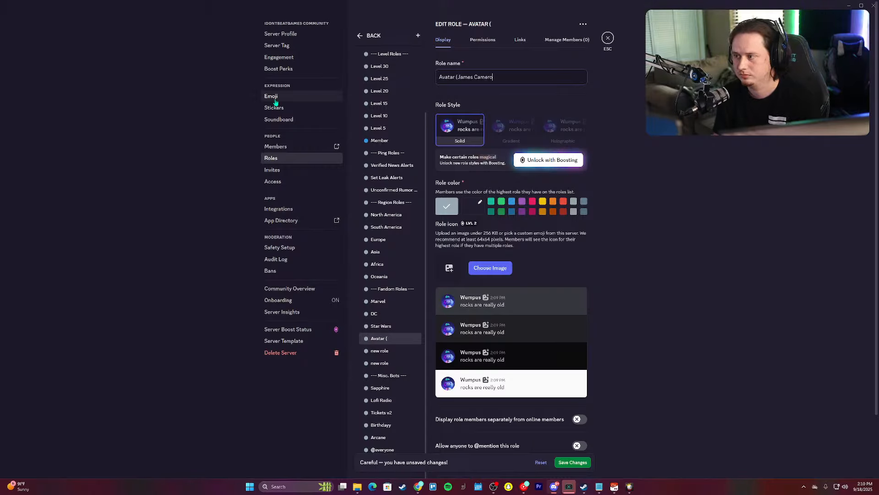
type("n)")
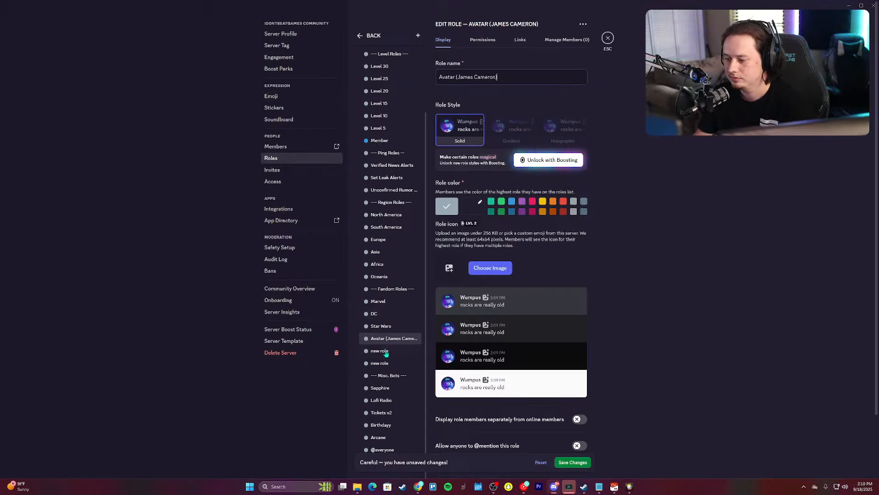
Step: Shorten the Avatar (James Cameron) role's name to Avatar and name the blank role below it TMNT
left_click(386, 352)
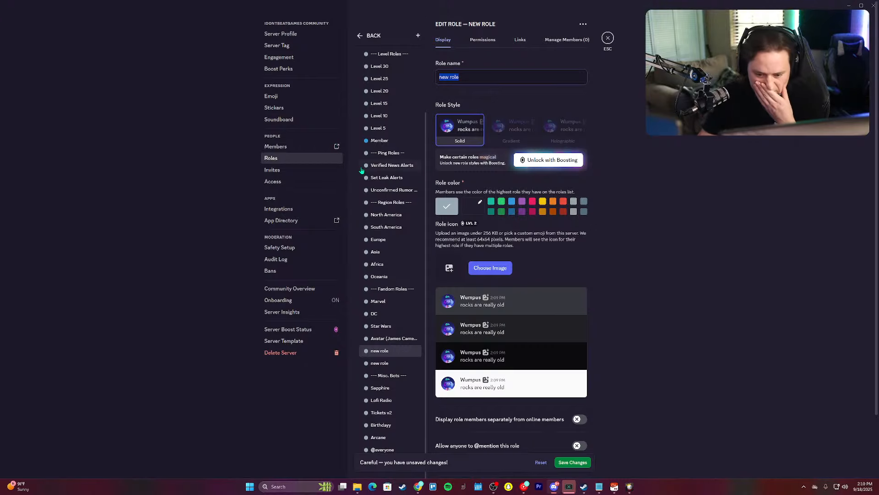
left_click(389, 338)
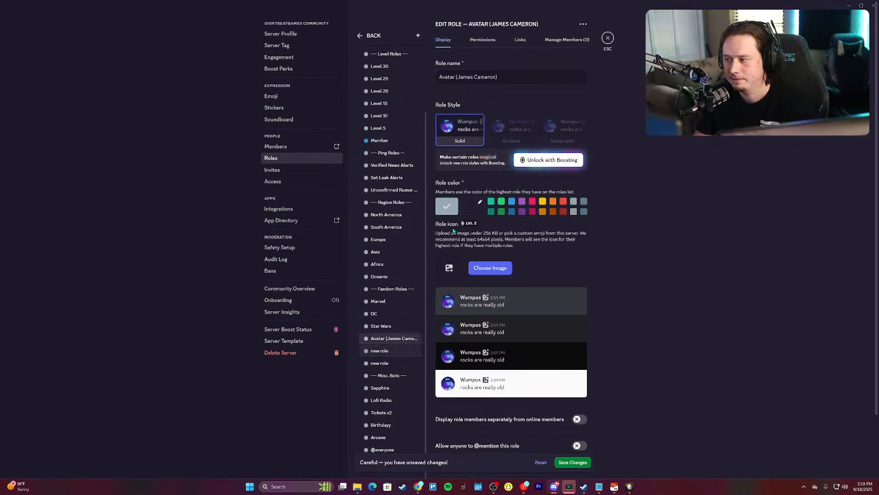
left_click_drag(499, 77, 471, 87)
key("BackSpace")
key("BackSpace")
key("BackSpace")
key("BackSpace")
key("BackSpace")
key("BackSpace")
key("BackSpace")
key("BackSpace")
key("BackSpace")
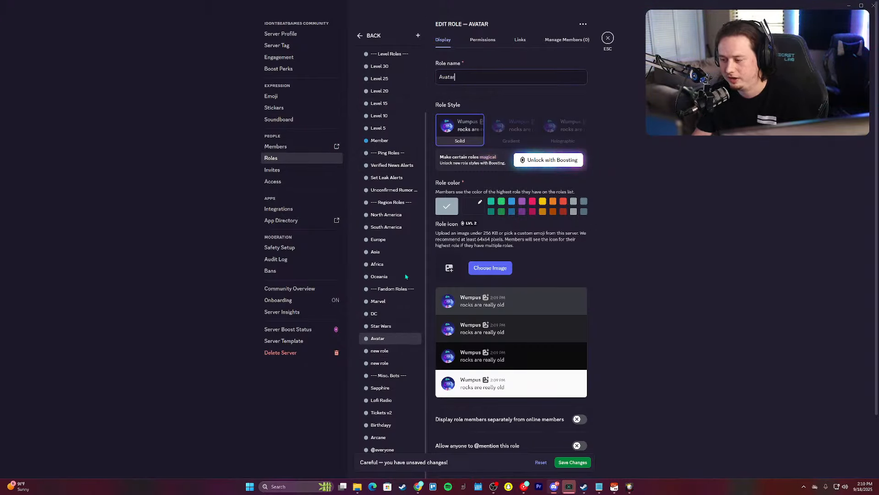
left_click(386, 351)
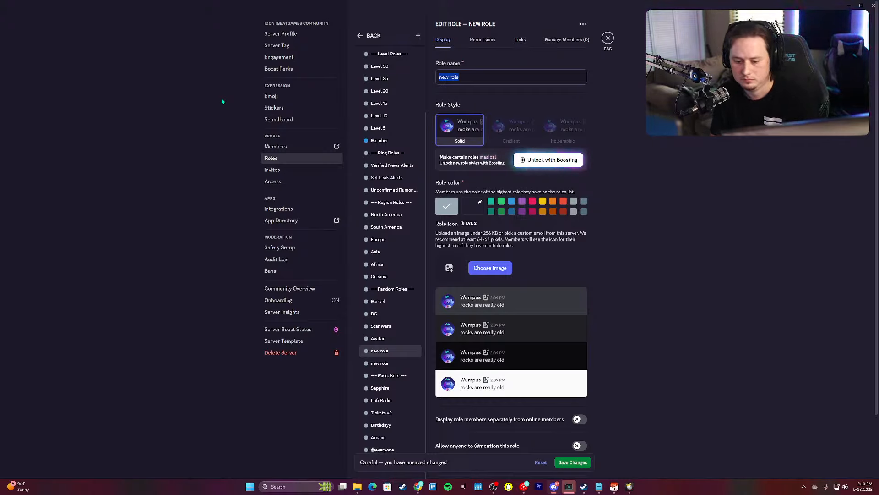
type("TMNT")
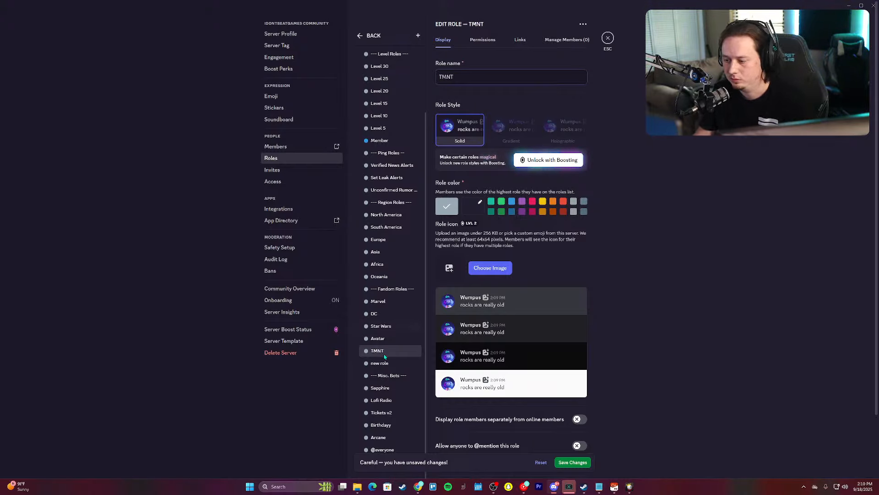
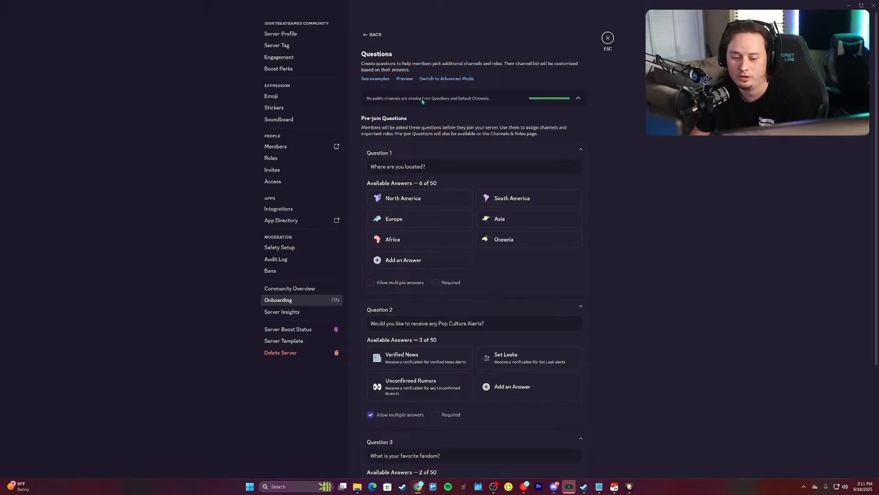
scroll(465, 142, "down", 3)
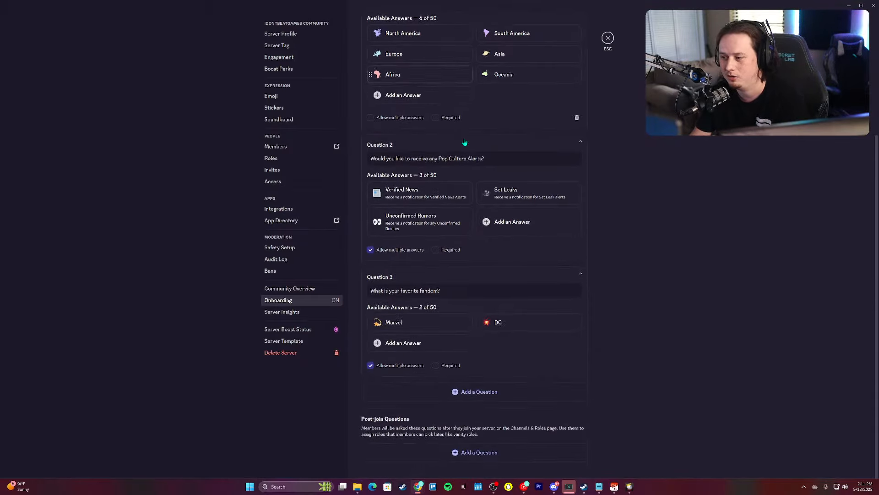
scroll(501, 344, "up", 2)
scroll(501, 343, "down", 2)
left_click(455, 344)
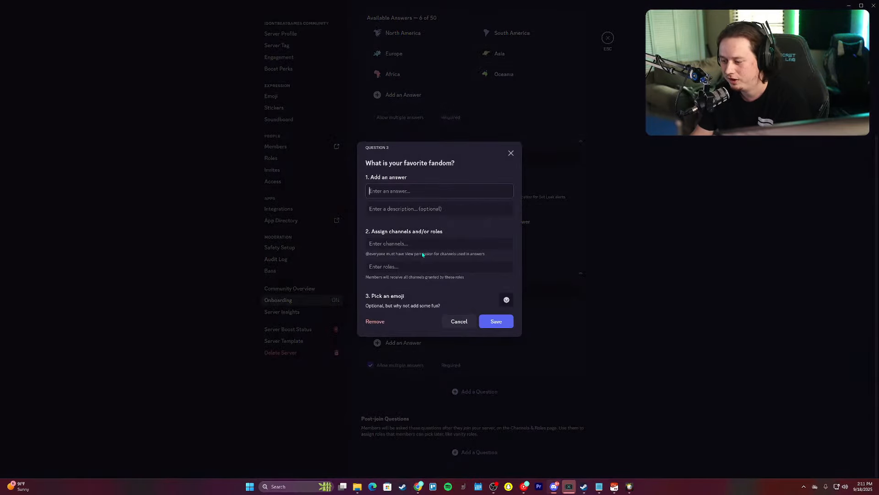
left_click(429, 267)
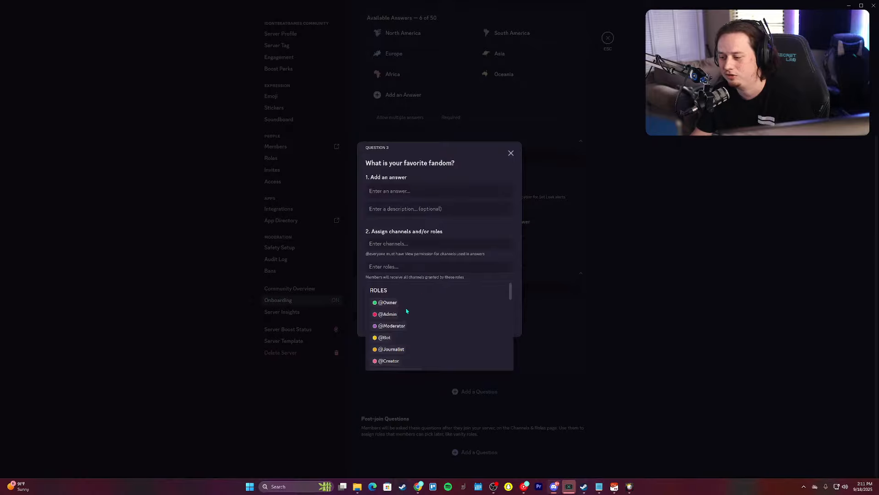
scroll(408, 309, "down", 5)
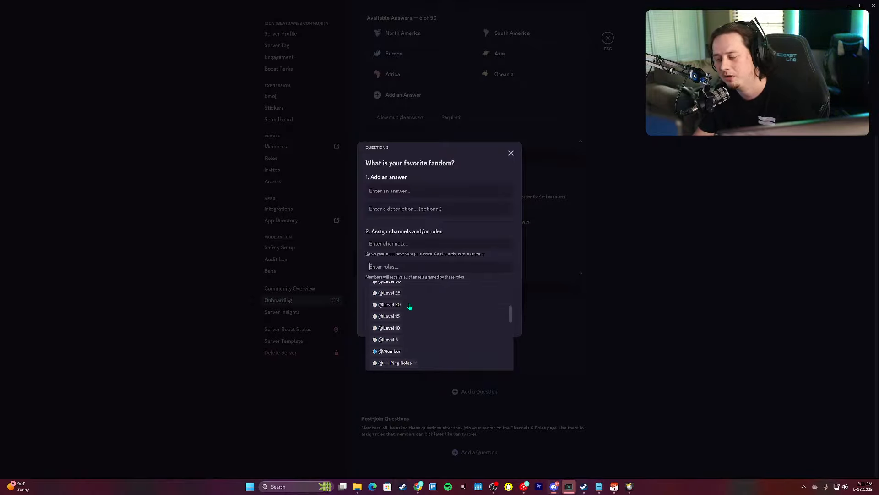
scroll(410, 306, "down", 5)
scroll(414, 341, "down", 5)
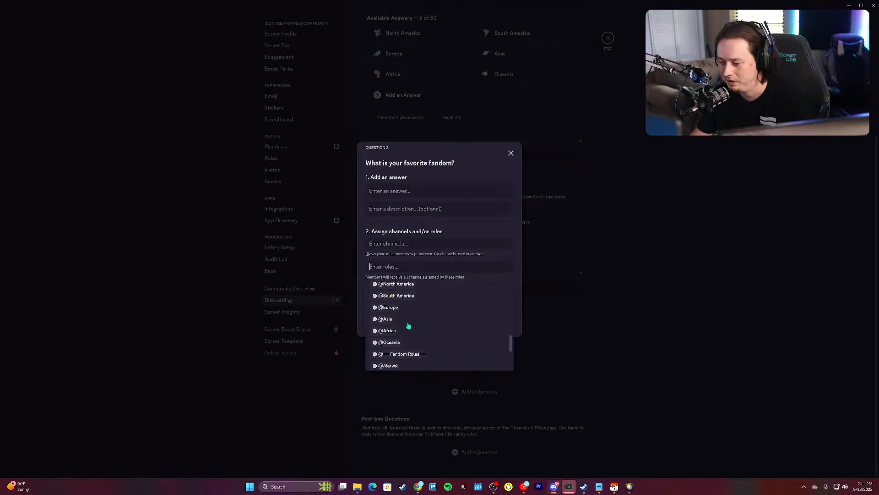
scroll(412, 311, "up", 1)
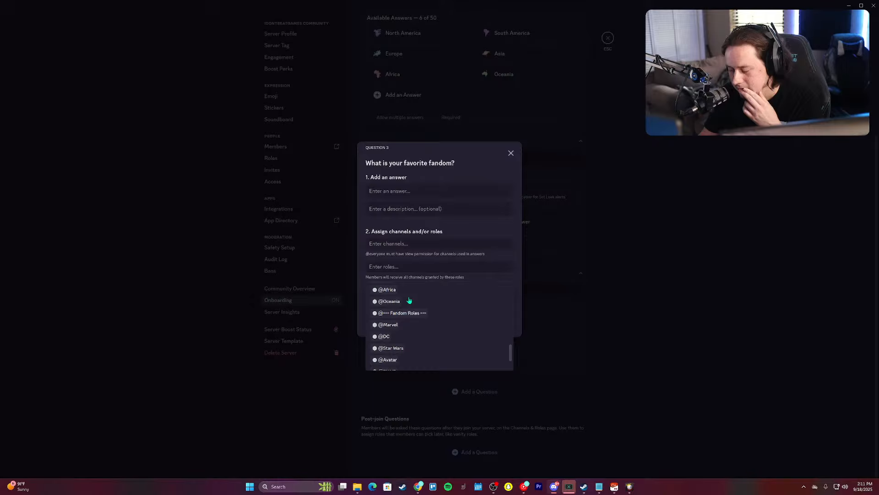
left_click(389, 347)
type("Star")
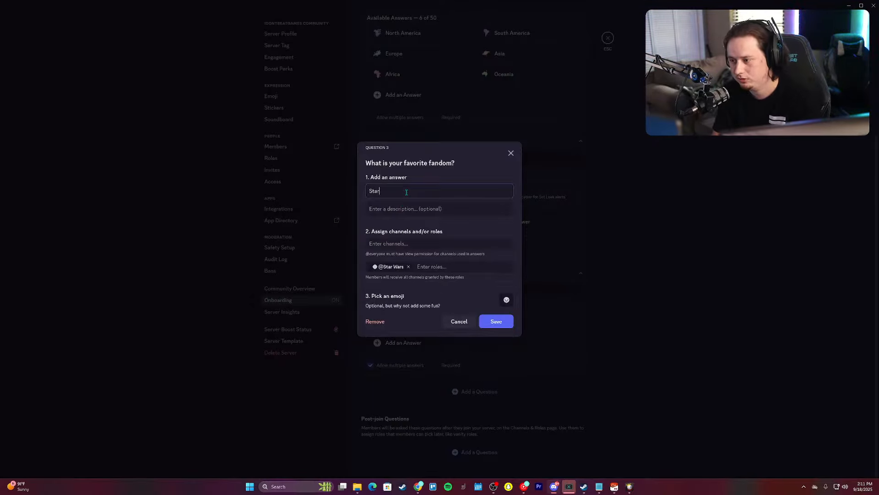
type(" Wars")
Step: Look for a fitting emoji for the Star Wars answer by searching star, laser, alien, galaxy and space
left_click(506, 300)
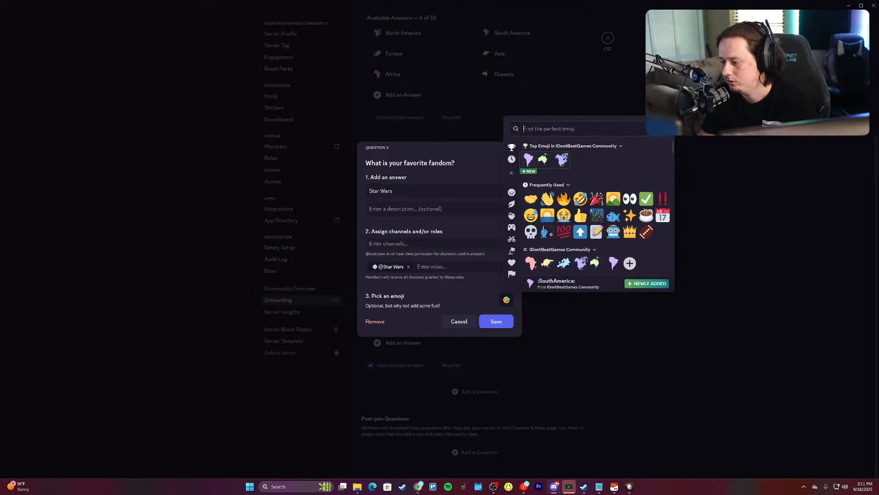
type("star")
left_click(537, 174)
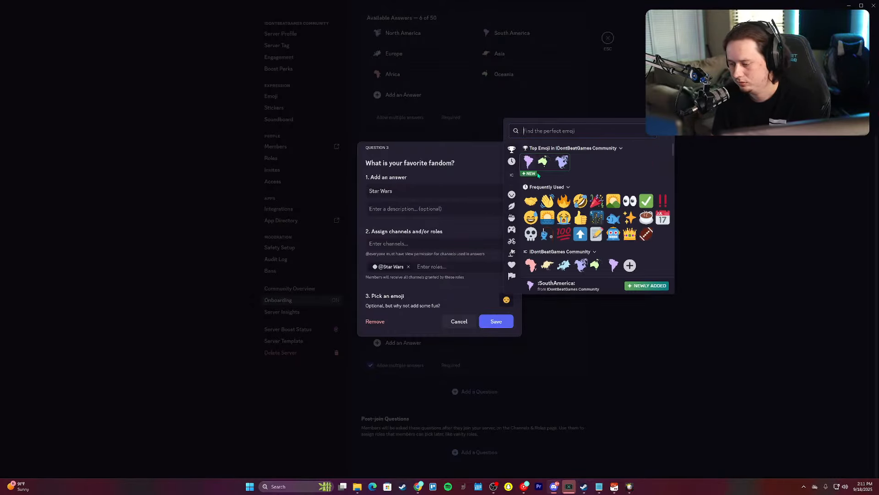
type("laser")
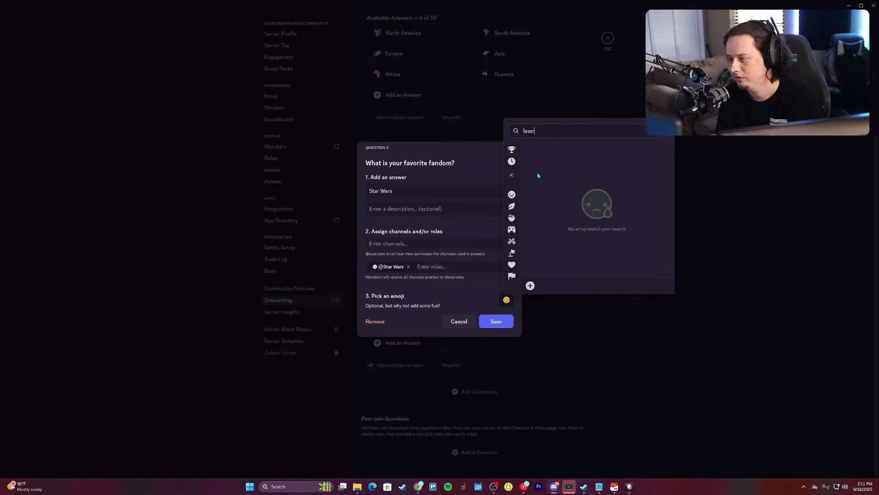
key("ctrl+BackSpace")
type("alien")
key("ctrl+BackSpace")
type("g")
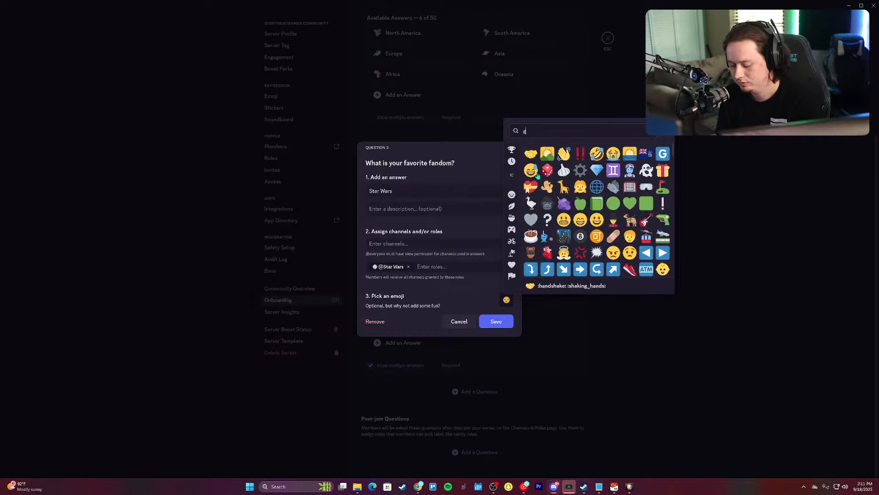
type("alaxy")
key("ctrl+BackSpace")
type("star")
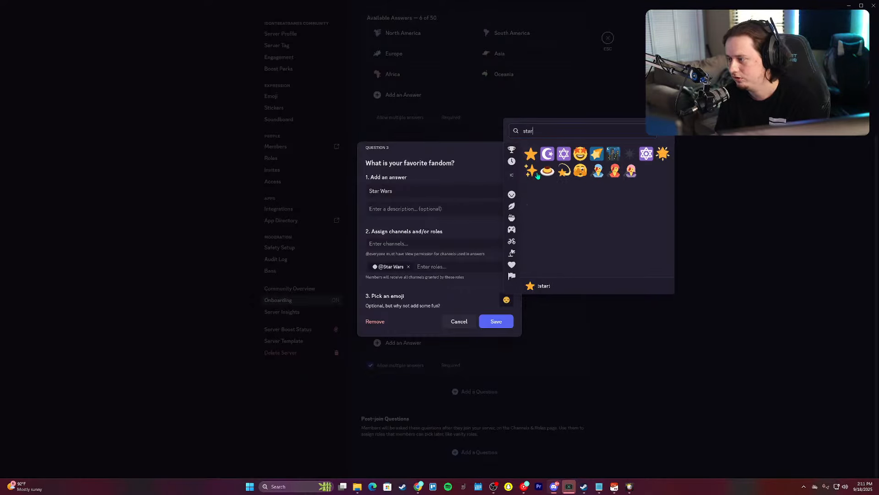
key("BackSpace")
key("BackSpace")
key("BackSpace")
key("BackSpace")
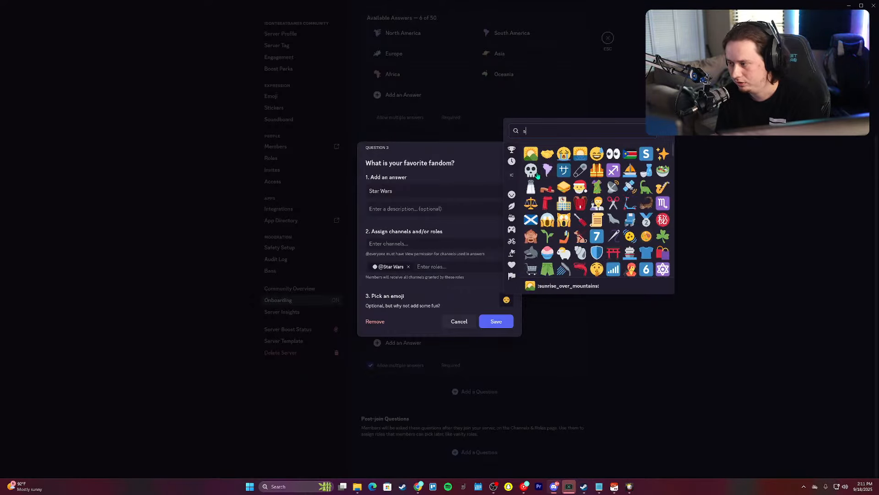
type("space")
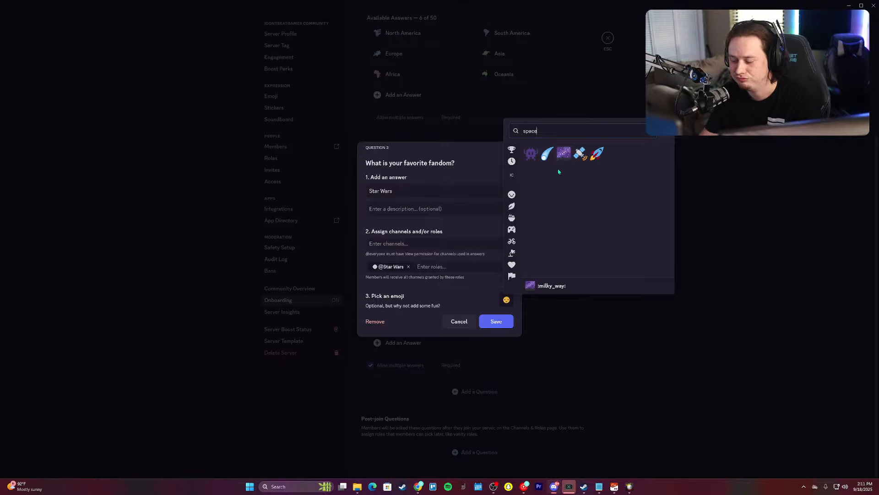
Step: Search the emojis for saber, plane and air as alternatives for the Star Wars answer
key("BackSpace")
key("BackSpace")
key("BackSpace")
key("BackSpace")
key("BackSpace")
type("saber")
key("BackSpace")
key("BackSpace")
key("BackSpace")
key("BackSpace")
key("BackSpace")
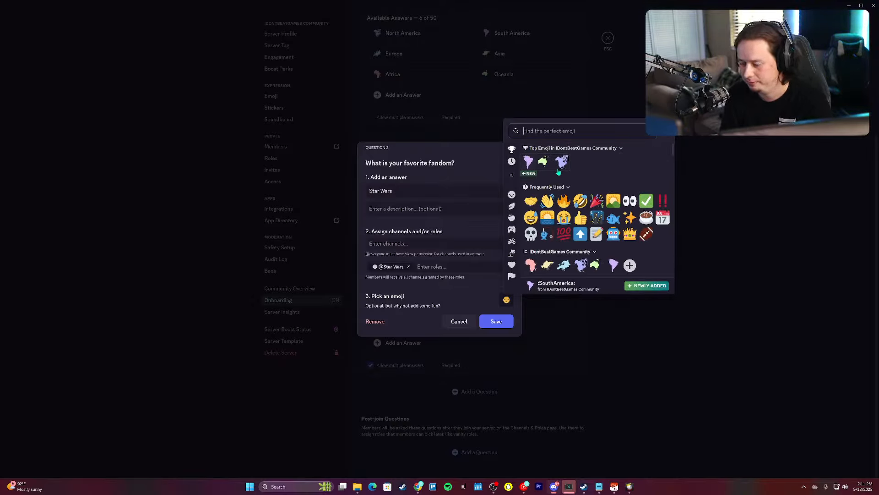
type("plane")
key("BackSpace")
key("BackSpace")
key("BackSpace")
key("BackSpace")
key("BackSpace")
type("aior")
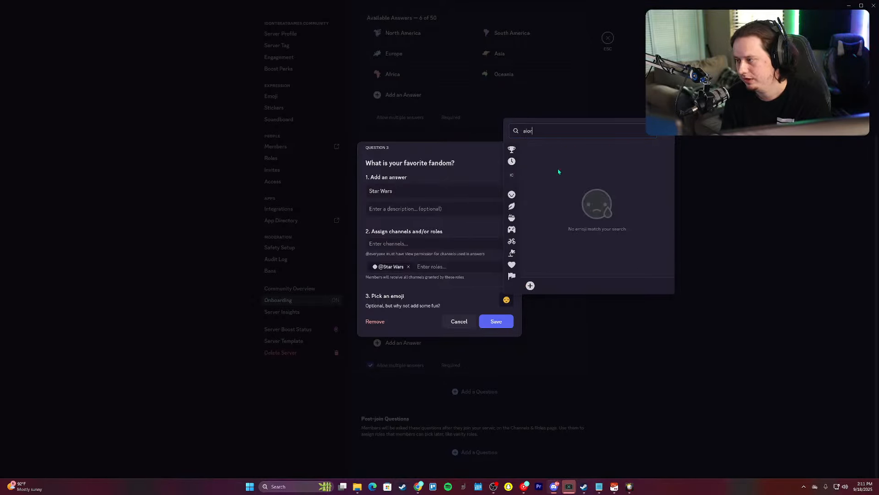
key("BackSpace")
key("BackSpace")
type("r")
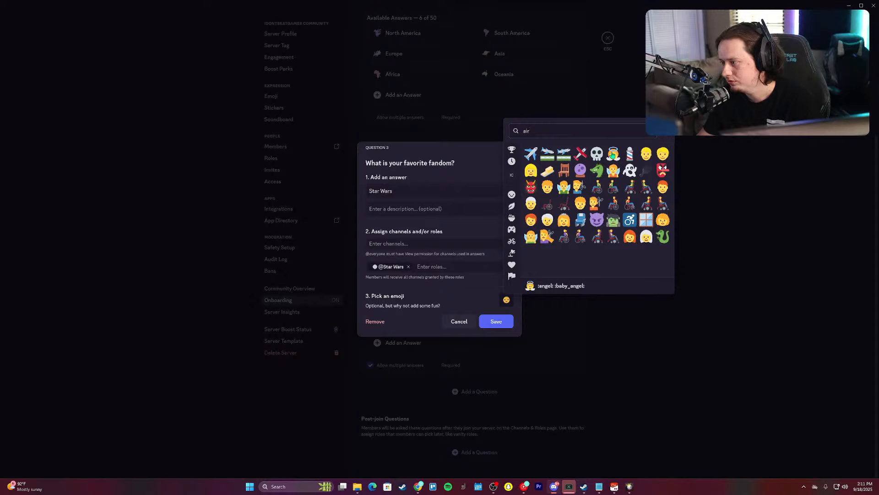
key("BackSpace")
key("BackSpace")
key("BackSpace")
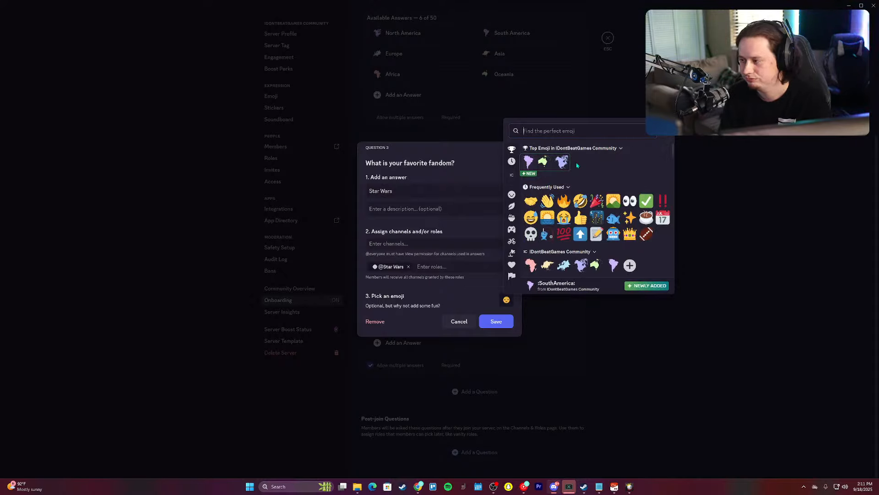
Step: Find the milky_way emoji by searching space, assign it to the Star Wars answer and save the answer
type("space")
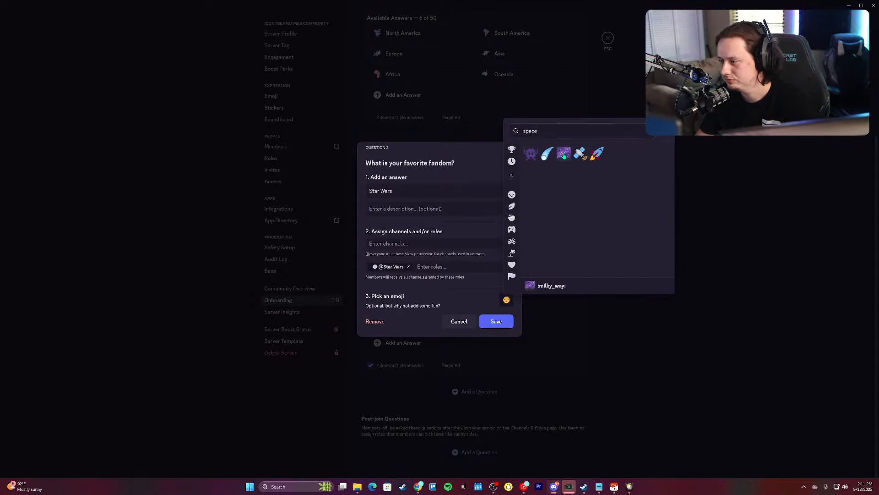
left_click(564, 154)
left_click(496, 321)
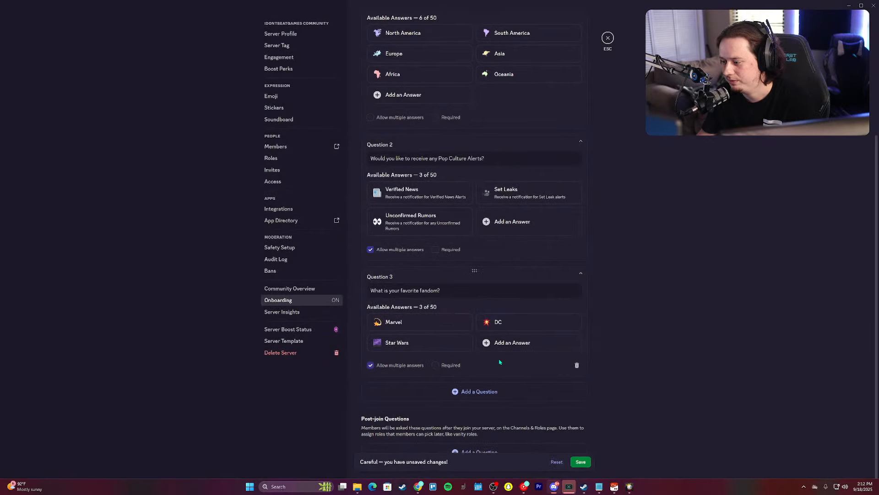
Step: Change the emoji of the Marvel answer in the favorite fandom question to a superhero and save the answer
left_click(438, 324)
left_click(507, 300)
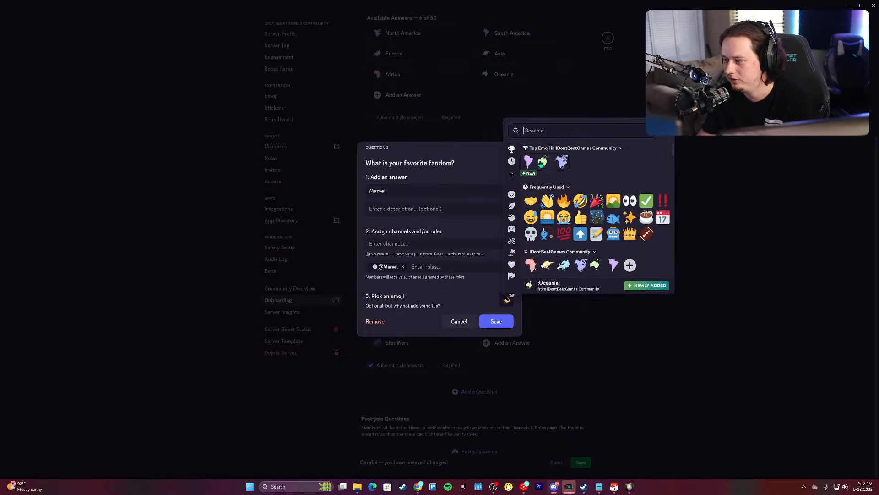
type("superh")
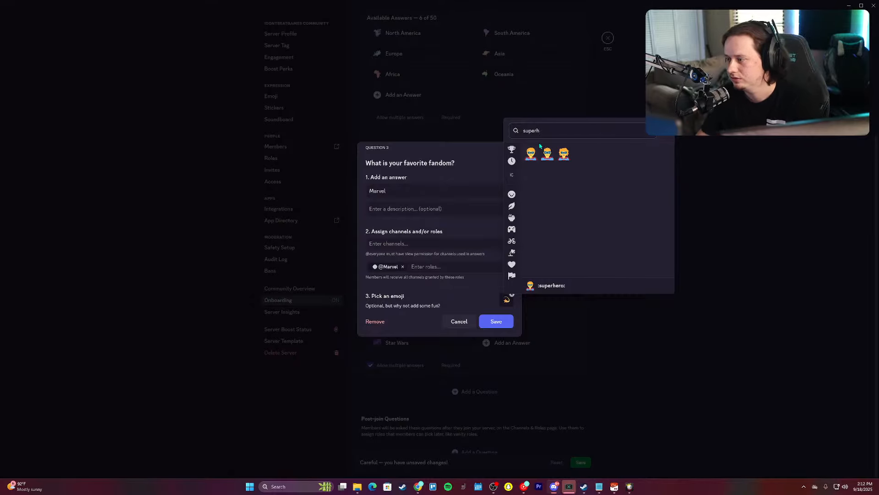
left_click(548, 158)
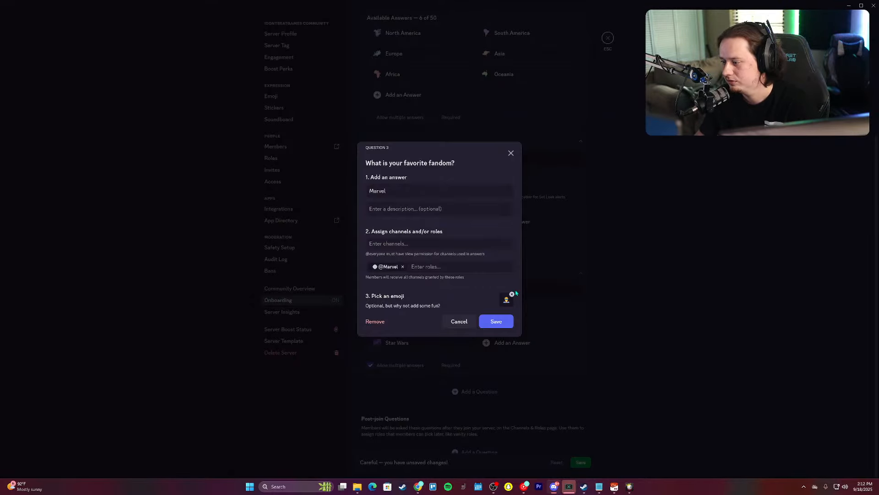
left_click(496, 321)
Step: Change the emoji of the Star Wars answer to dizzy, found by searching star, and save the answer
left_click(431, 343)
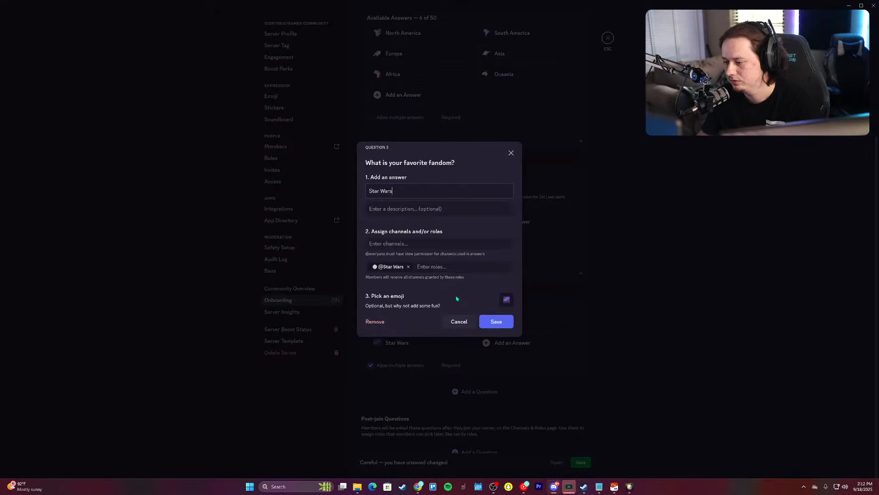
left_click(507, 299)
type("star")
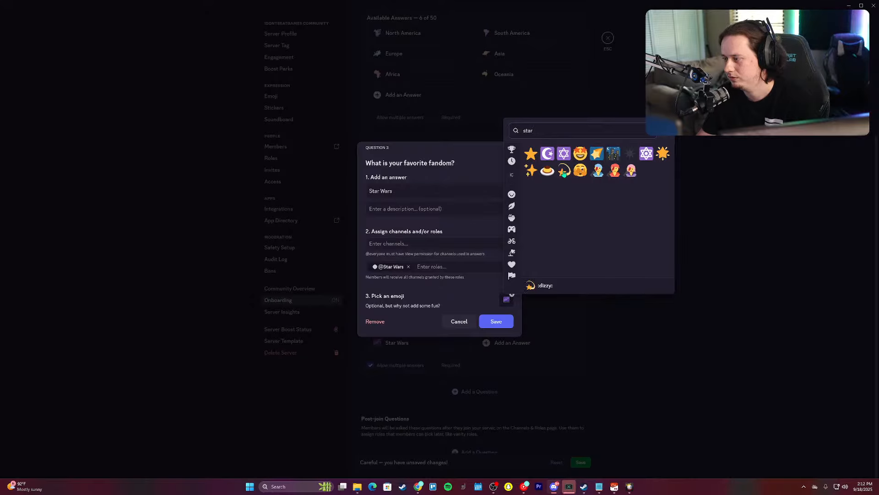
left_click(564, 171)
left_click(497, 321)
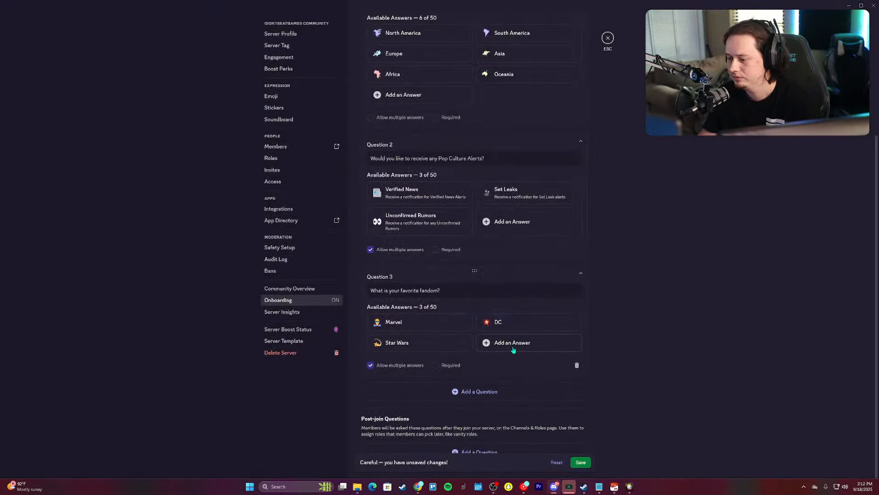
left_click(512, 343)
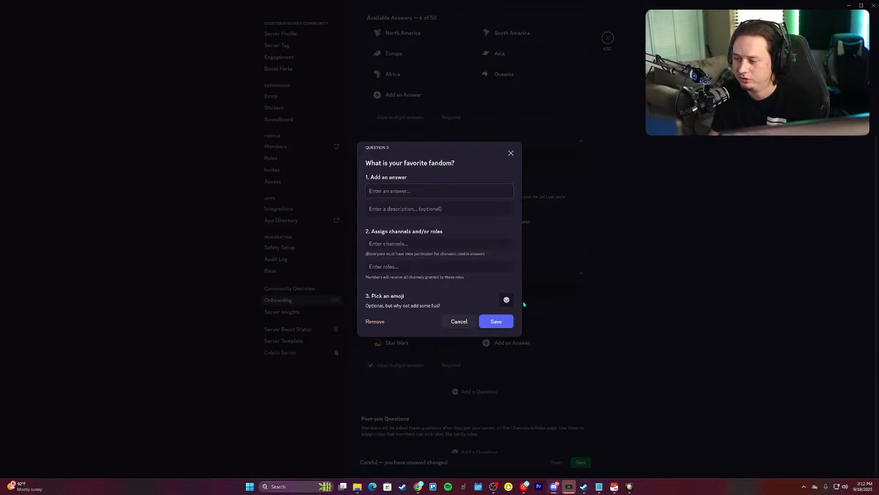
left_click(403, 266)
scroll(407, 337, "down", 5)
scroll(406, 339, "down", 2)
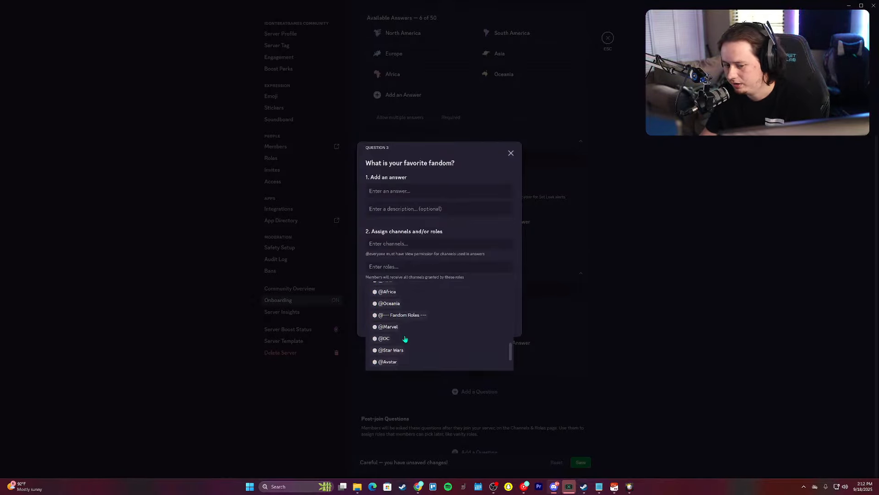
left_click(475, 102)
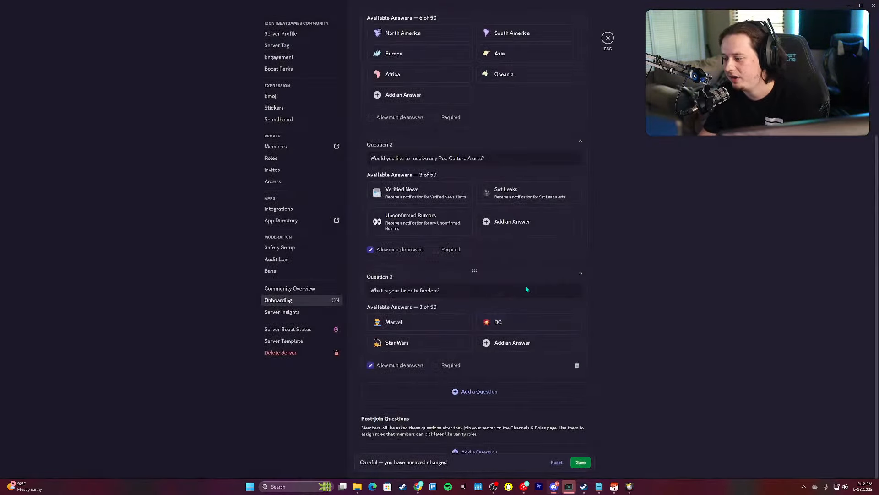
Step: Change the emoji of the DC answer to the bat and save the answer
left_click(508, 321)
left_click(506, 304)
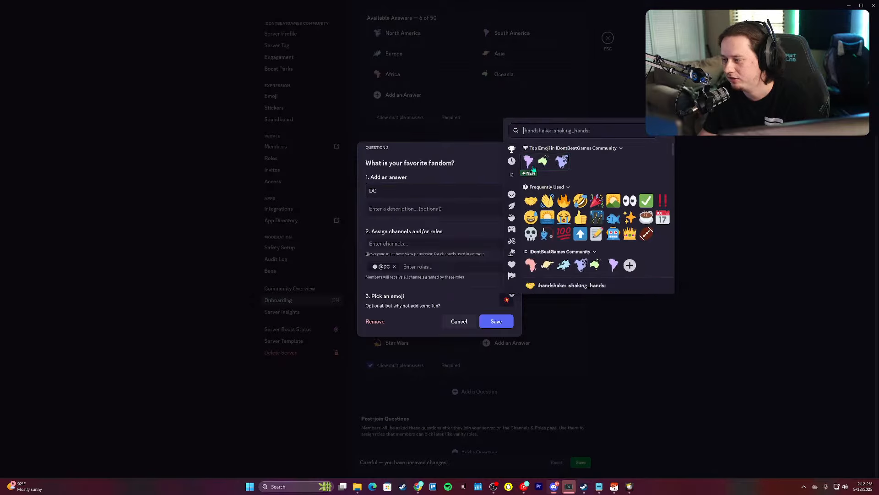
type("bat")
left_click(531, 156)
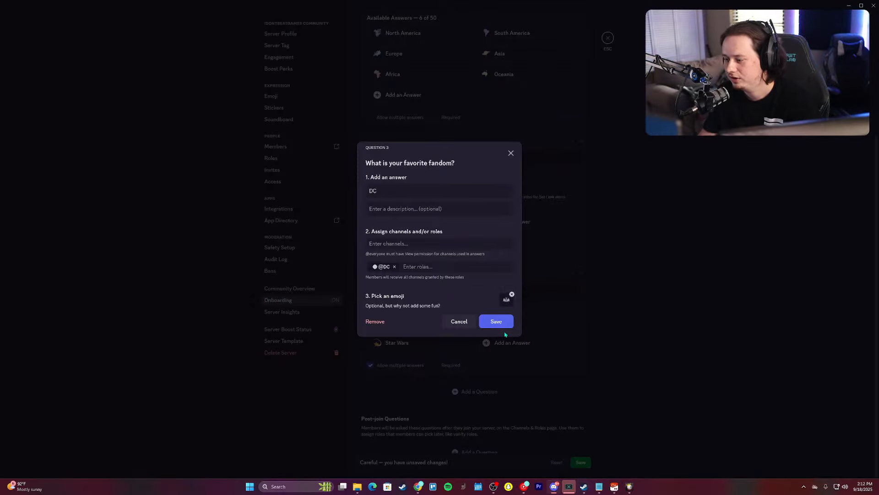
left_click(497, 321)
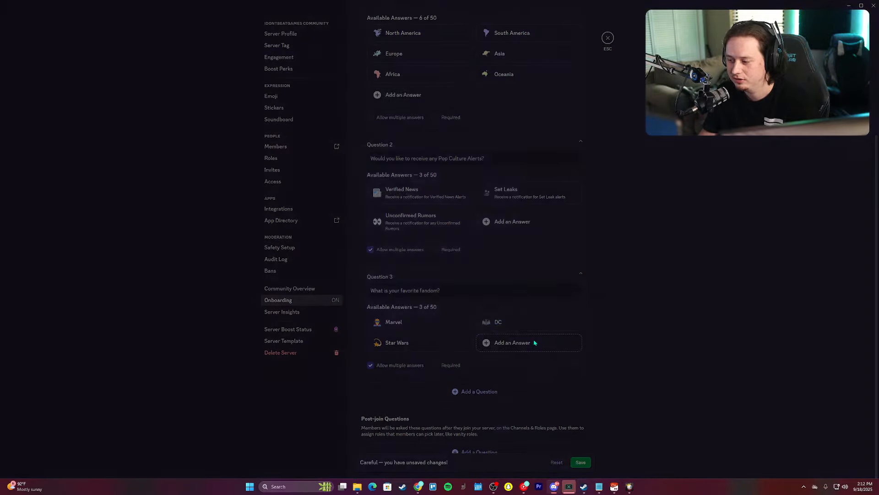
left_click(534, 343)
type("TMNT")
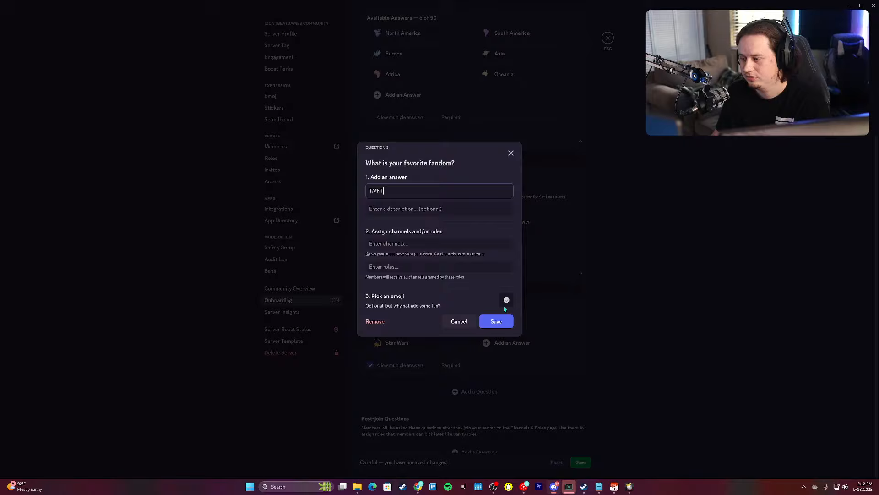
left_click(469, 267)
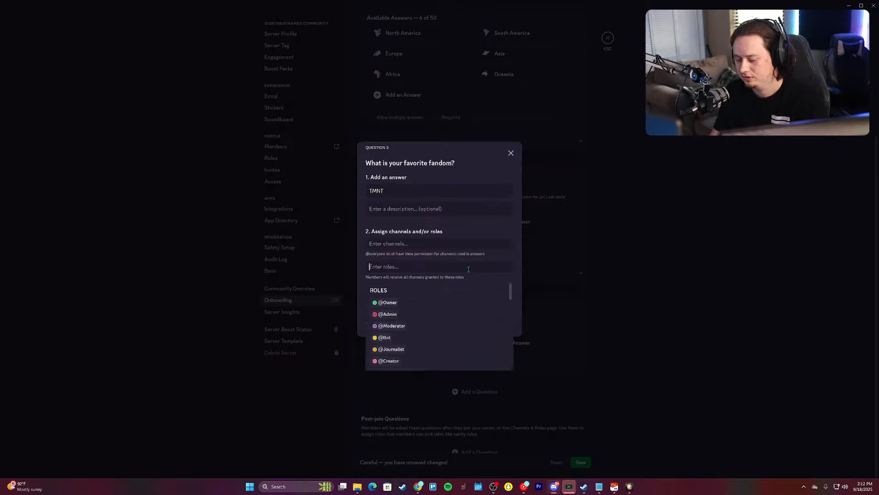
type("tmnt")
left_click(397, 303)
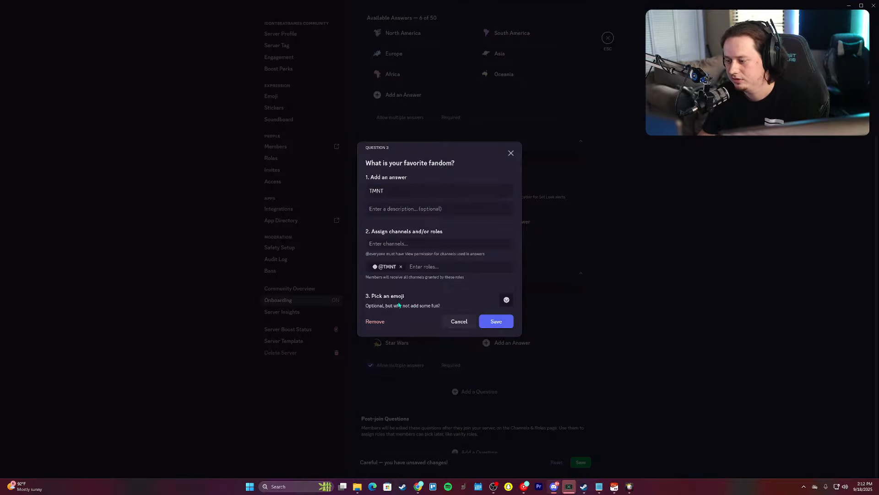
left_click(505, 301)
type("pizz")
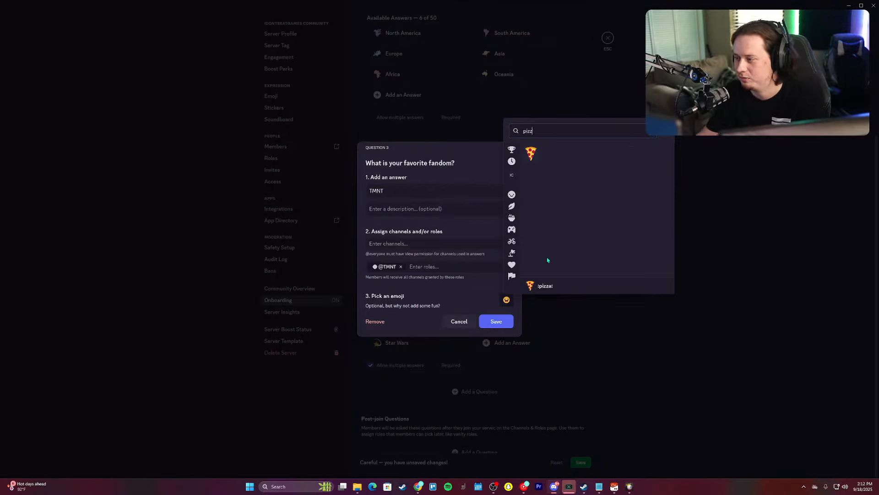
key("Return")
left_click(496, 321)
left_click(462, 361)
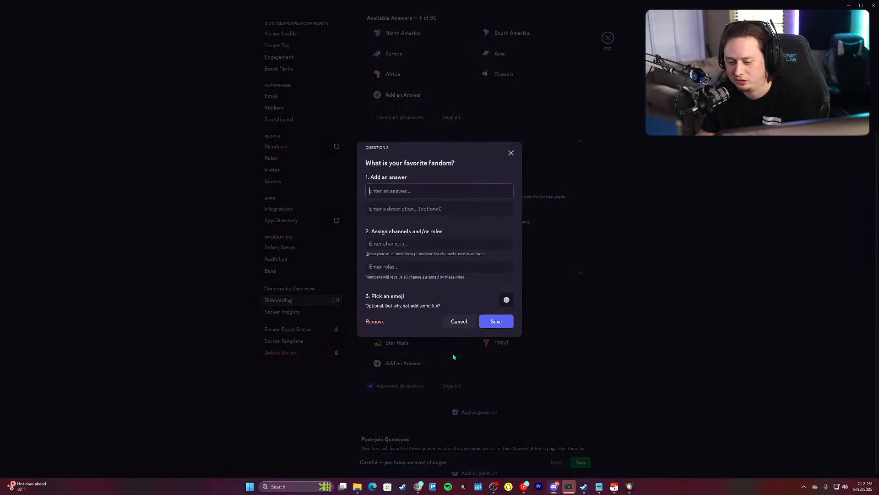
type("Transformers")
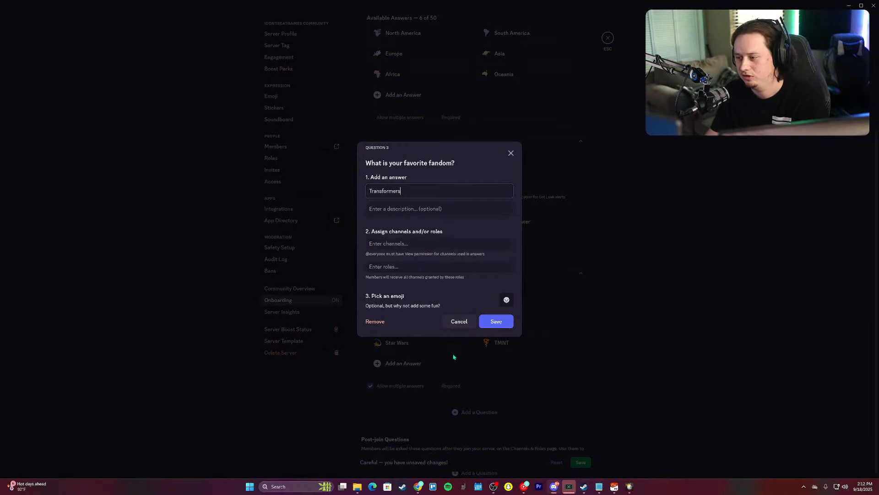
left_click(439, 266)
type("tra")
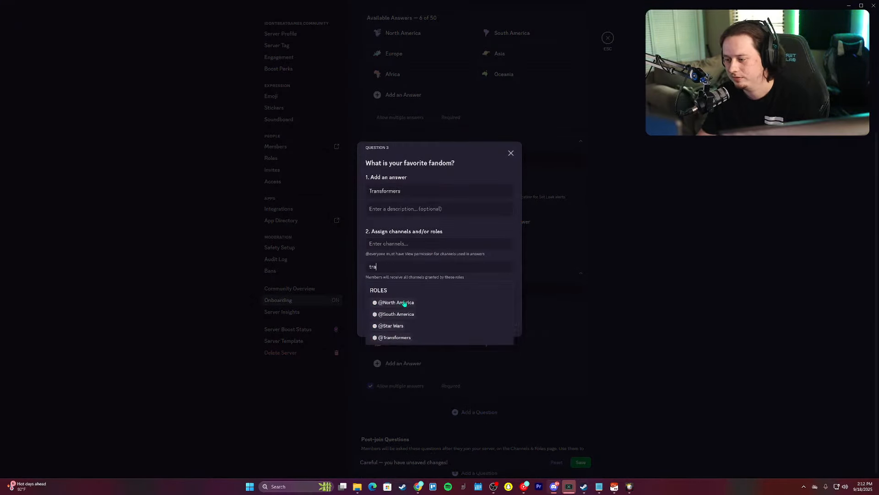
left_click(392, 336)
left_click(506, 299)
type("robot")
left_click(526, 153)
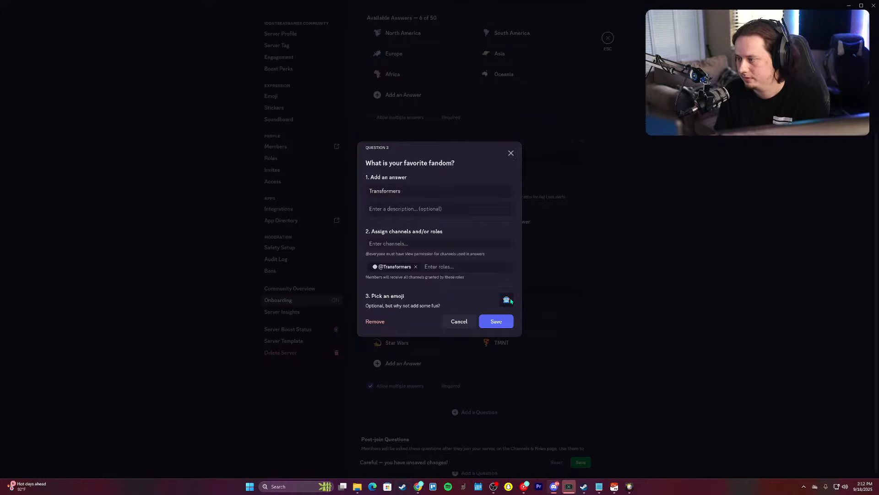
left_click(506, 320)
left_click(581, 462)
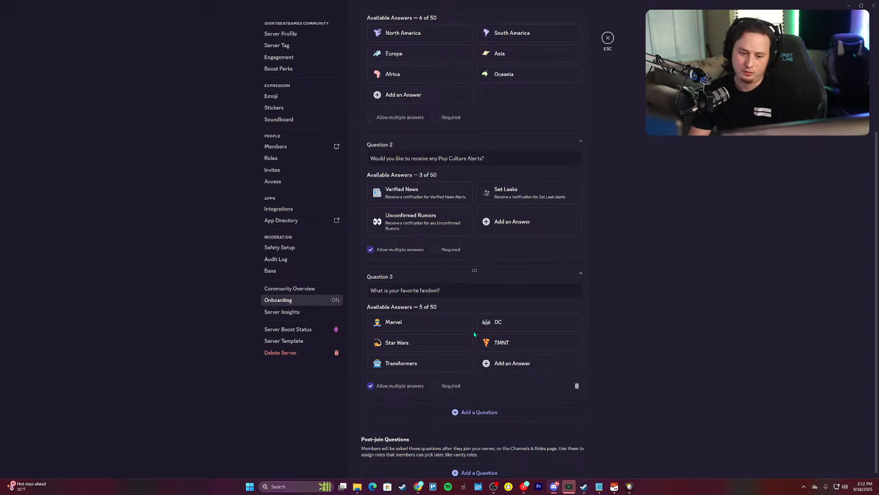
key("Escape")
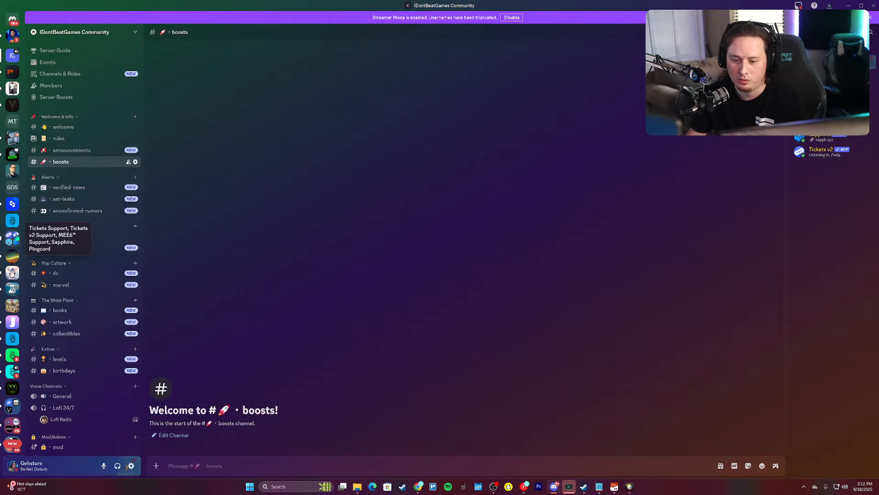
Step: Switch to the Hangout server and look in its discord-help-faq forum at the Discord Essentials (Bots, GFX and Emojis) post
left_click(12, 370)
scroll(24, 314, "down", 2)
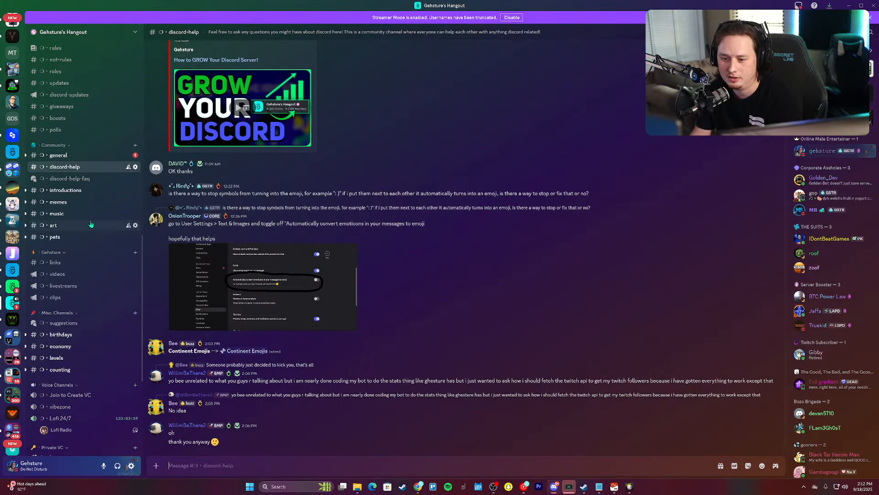
scroll(91, 224, "up", 2)
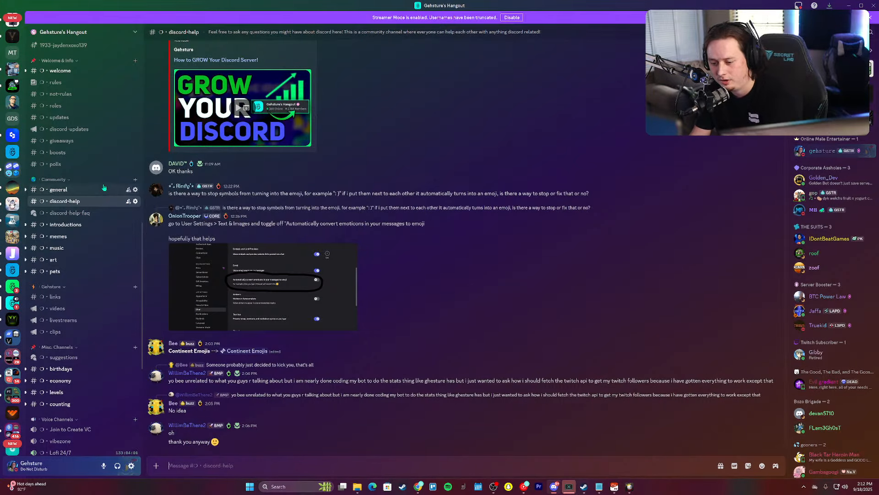
left_click(76, 212)
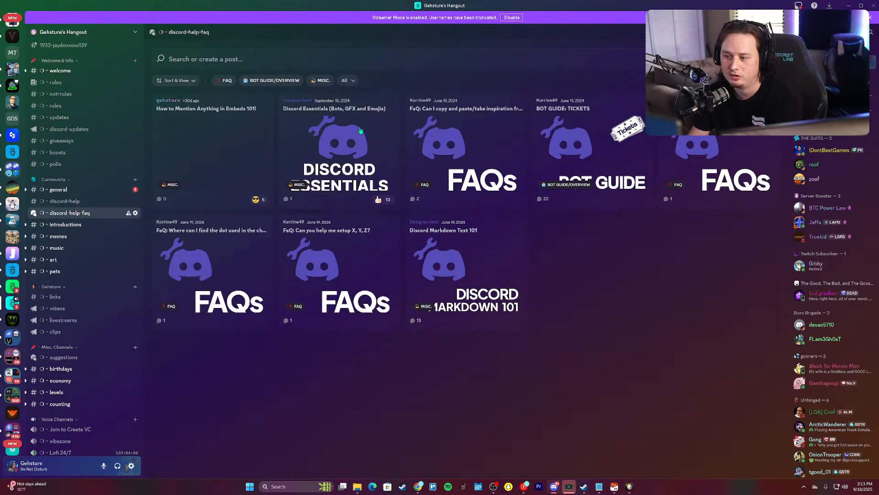
right_click(374, 106)
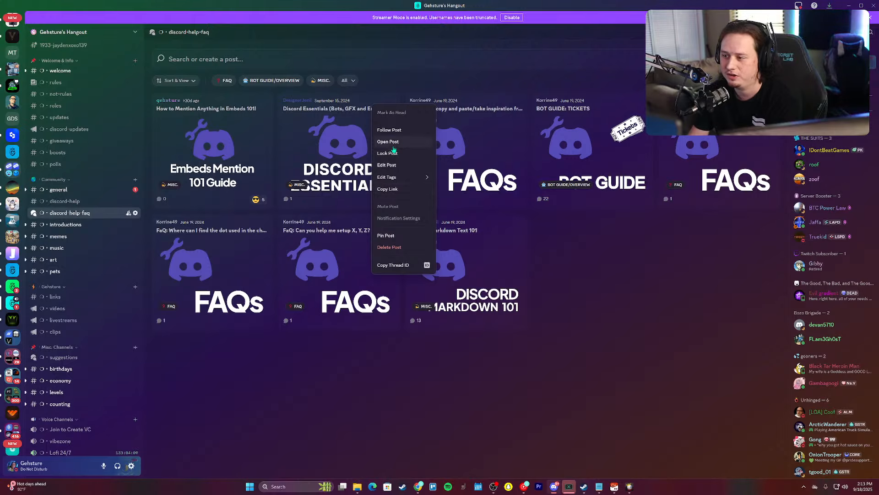
key("Escape")
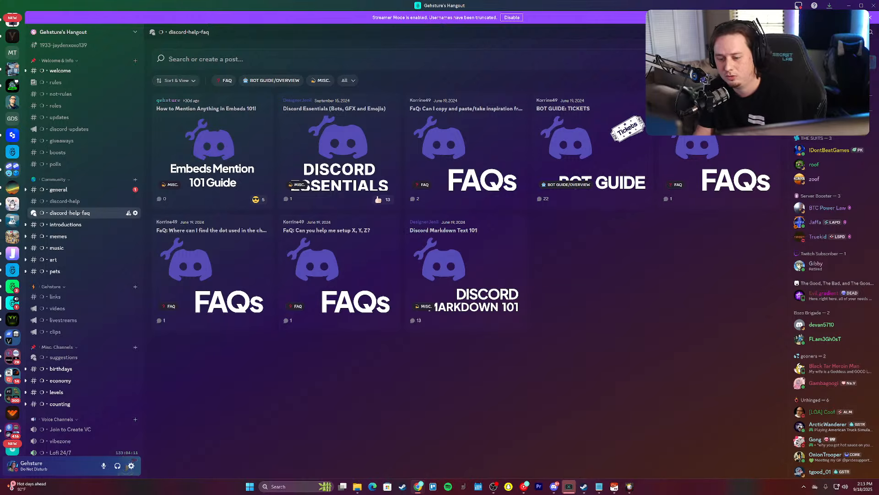
Step: Return to the IDontBeatGames Community server and open the new-member preview of its Onboarding
key("ctrl+alt+Up")
key("ctrl+alt+Up")
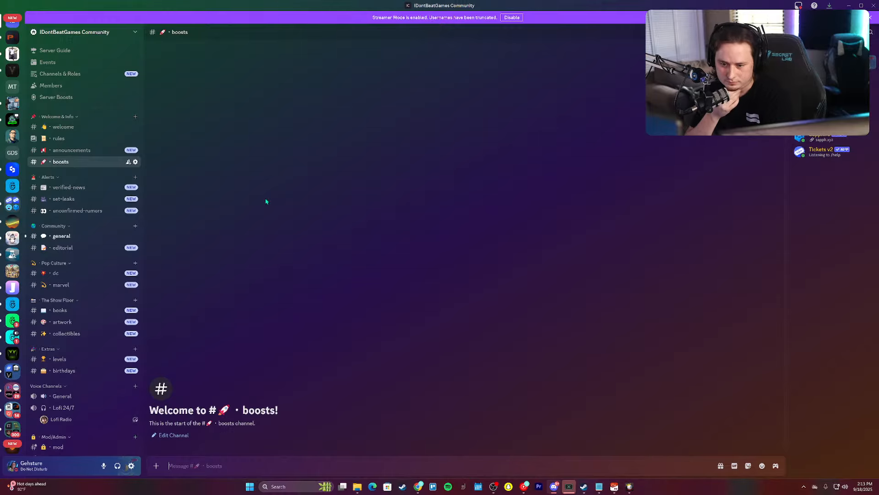
left_click(61, 236)
left_click(91, 32)
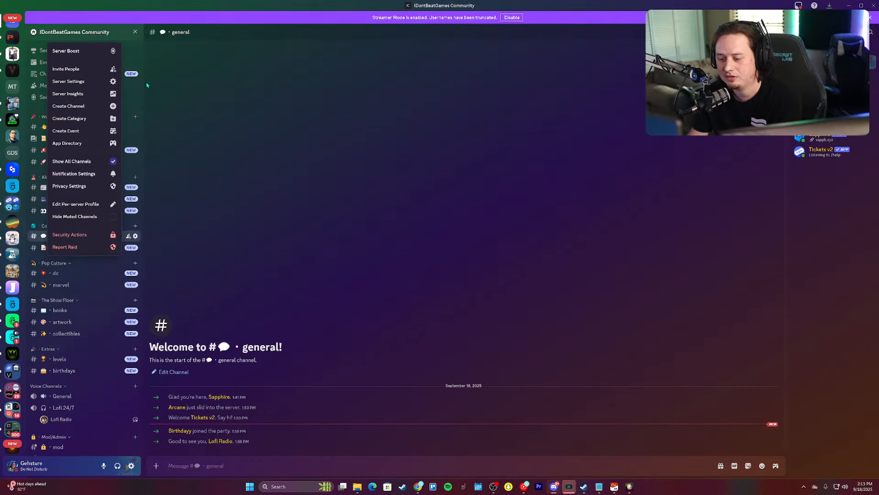
left_click(91, 81)
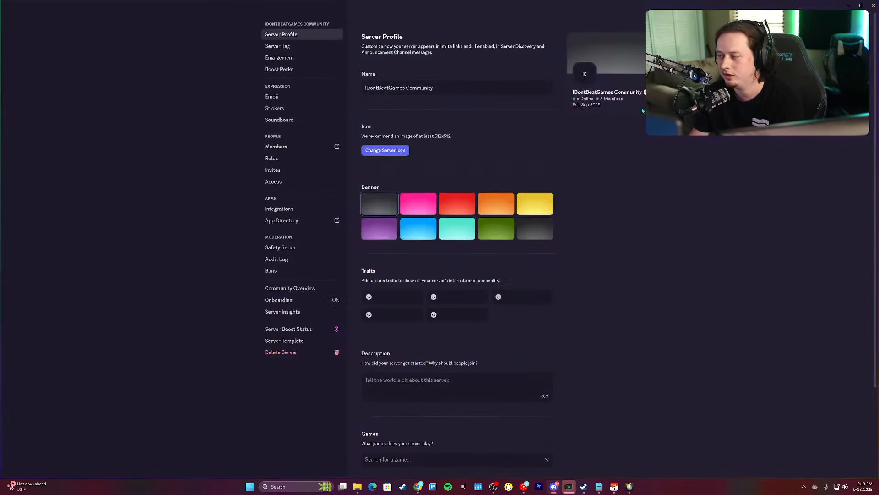
left_click(295, 297)
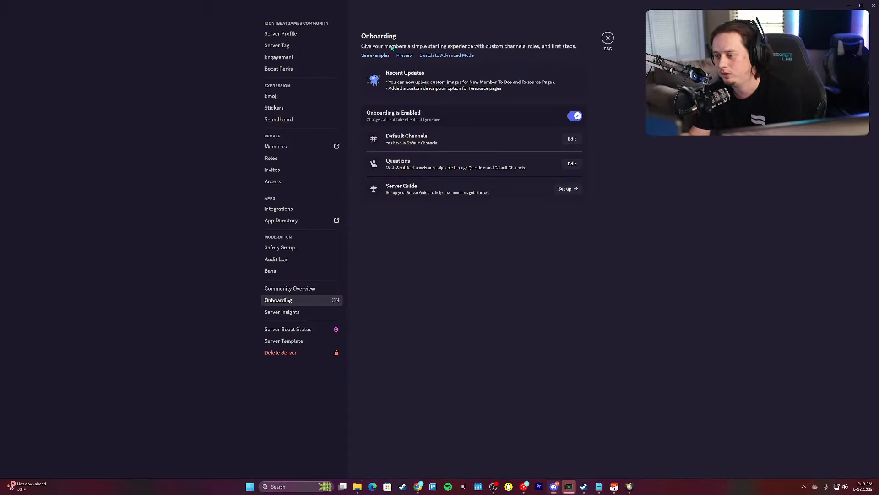
left_click(403, 56)
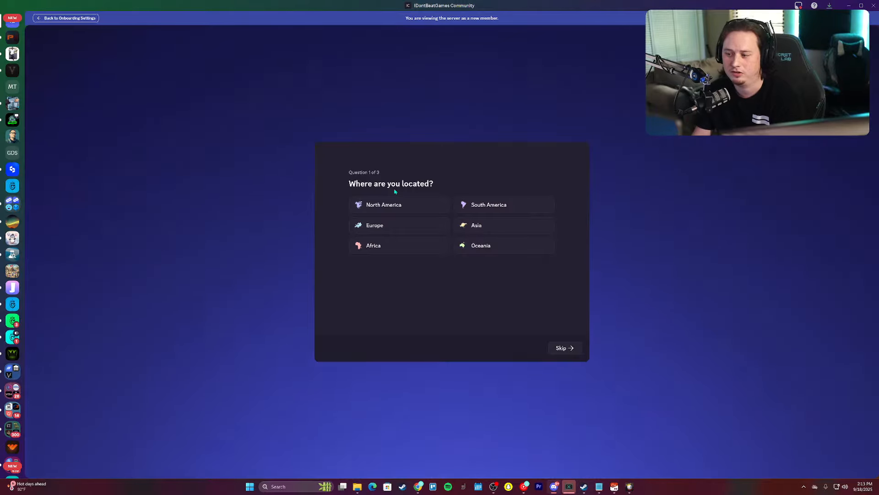
Step: In the preview, try South America for the location question, settle on North America and continue to the next question
left_click(419, 204)
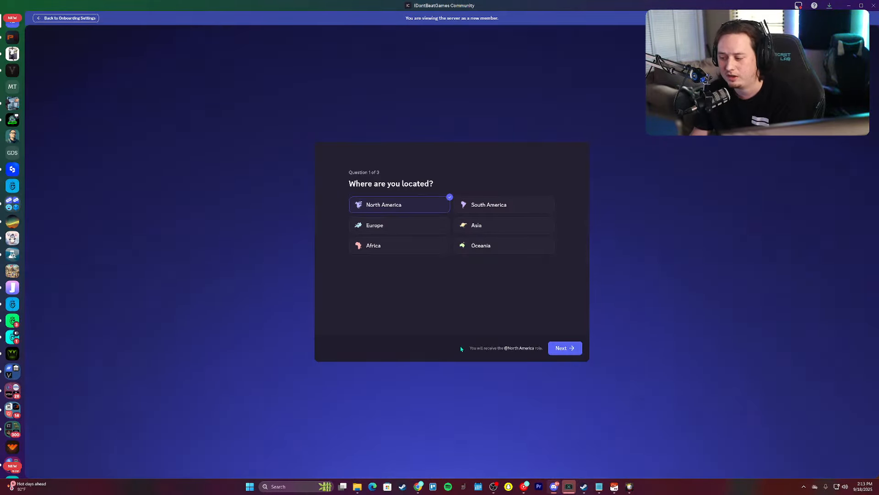
left_click(484, 205)
left_click(429, 212)
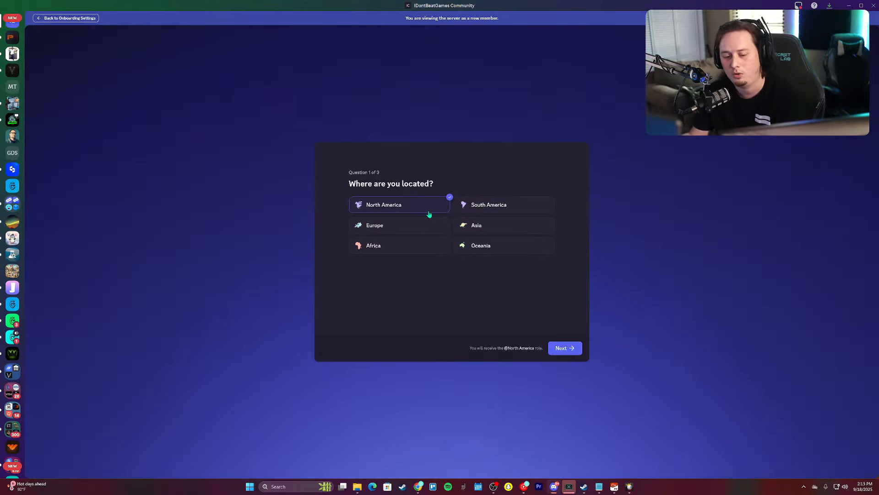
left_click(565, 347)
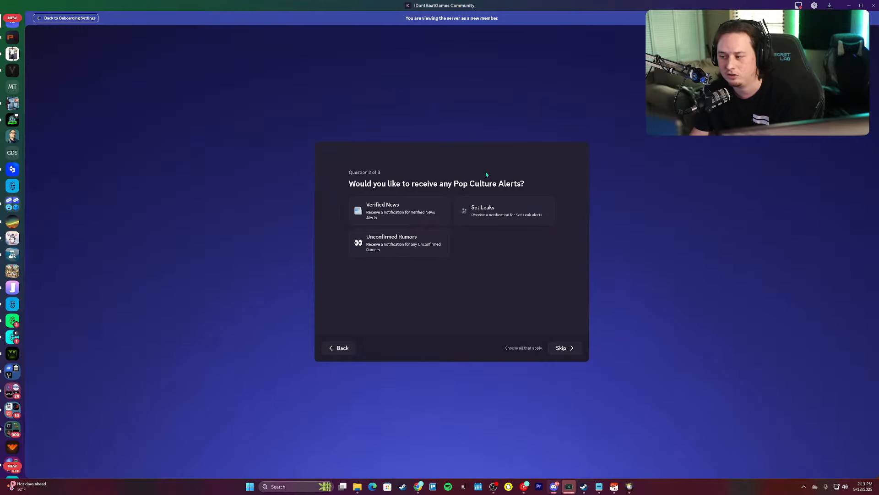
Step: In the preview, try selecting and clearing the Verified News, Unconfirmed Rumors and Set Leaks alerts, then return to the location question
left_click(412, 210)
left_click(403, 242)
left_click(474, 222)
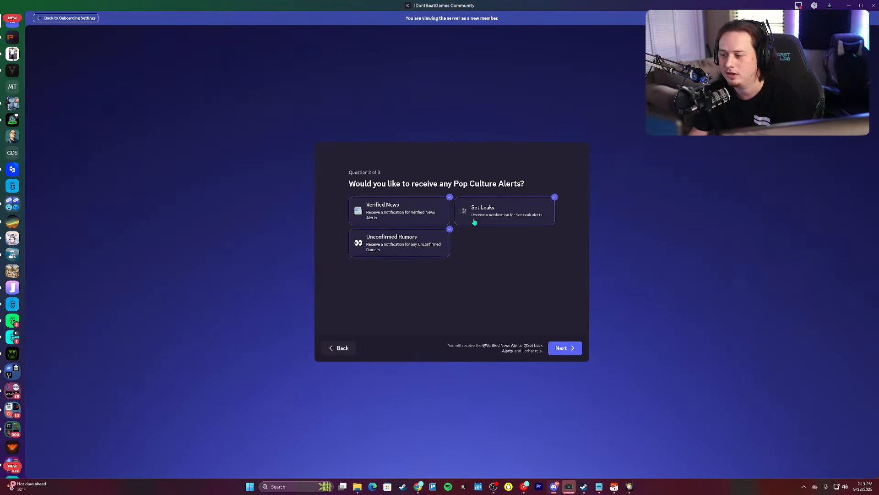
left_click(476, 218)
left_click(442, 220)
left_click(422, 235)
left_click(341, 348)
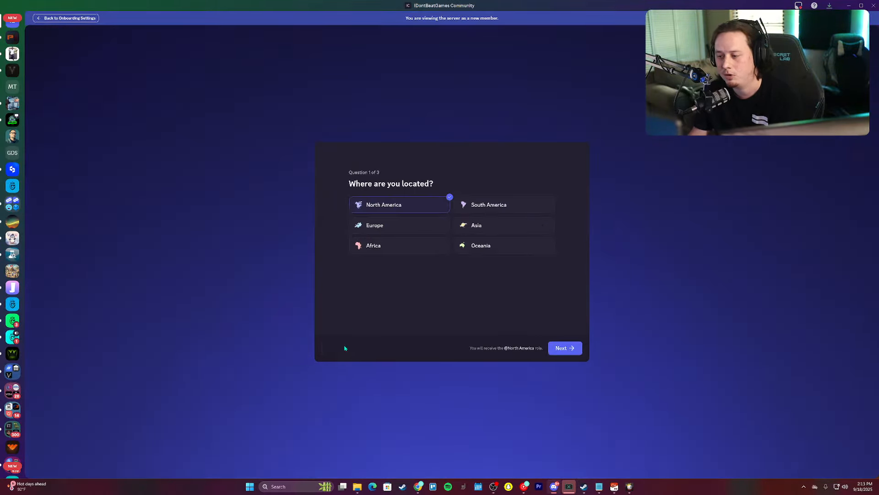
Step: Try Europe, Asia and South America as the location, settle on North America and continue to the Pop Culture Alerts question
left_click(427, 228)
left_click(466, 228)
left_click(414, 229)
left_click(475, 228)
left_click(471, 208)
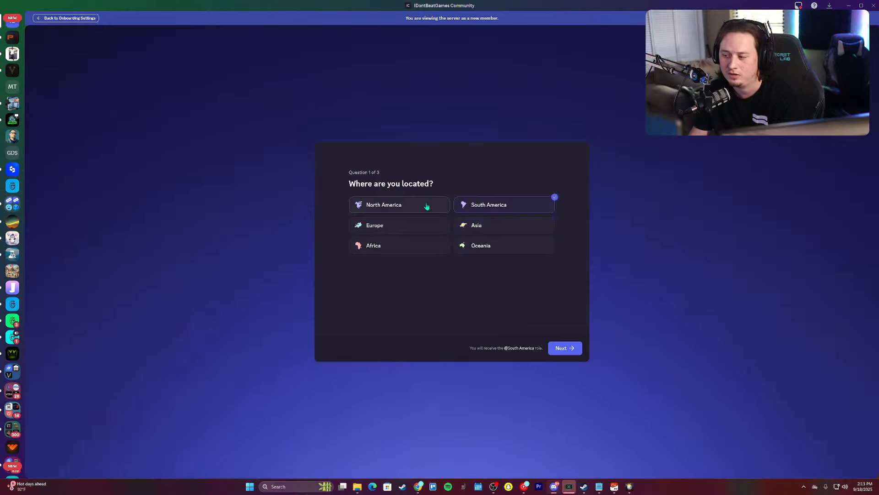
left_click(415, 209)
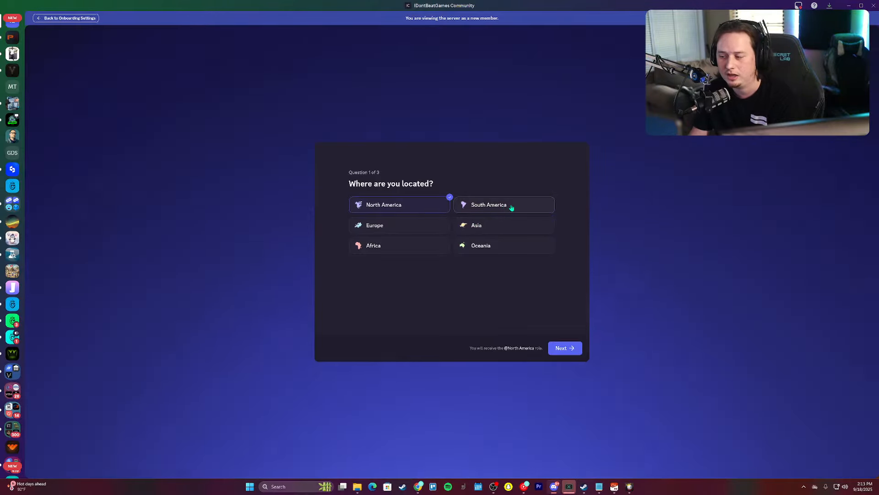
left_click(565, 347)
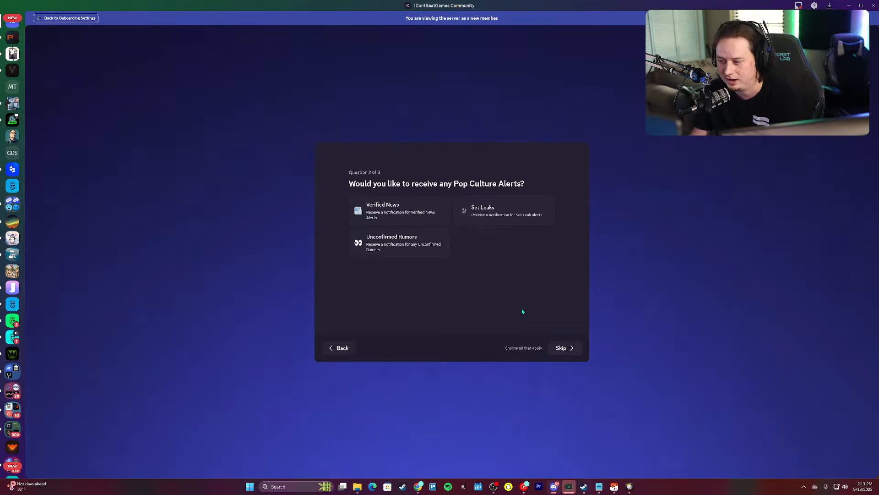
Step: Select all three alerts, go back to test that only one location can be chosen, and return with North America selected
left_click(403, 212)
left_click(398, 243)
left_click(496, 211)
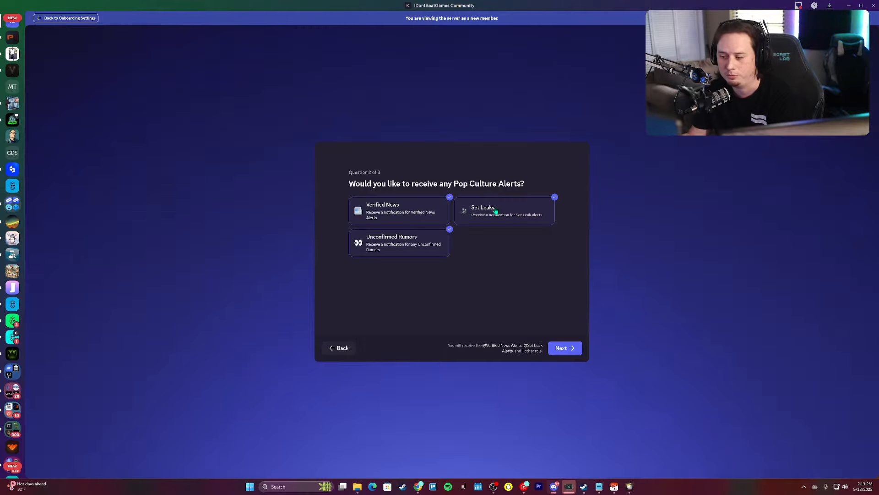
left_click(347, 347)
left_click(486, 211)
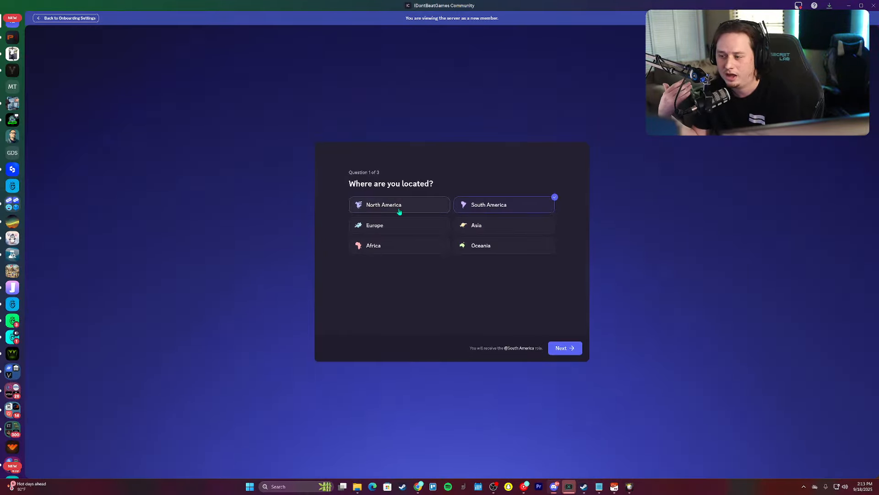
left_click(400, 210)
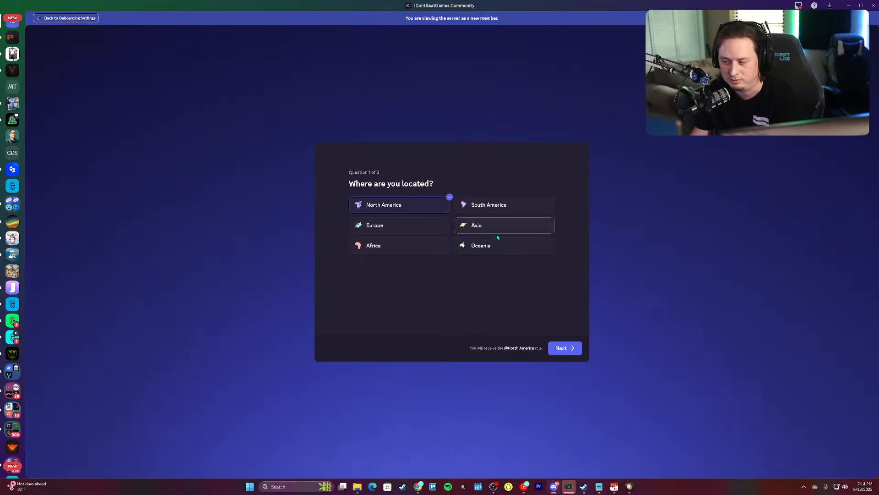
left_click(560, 349)
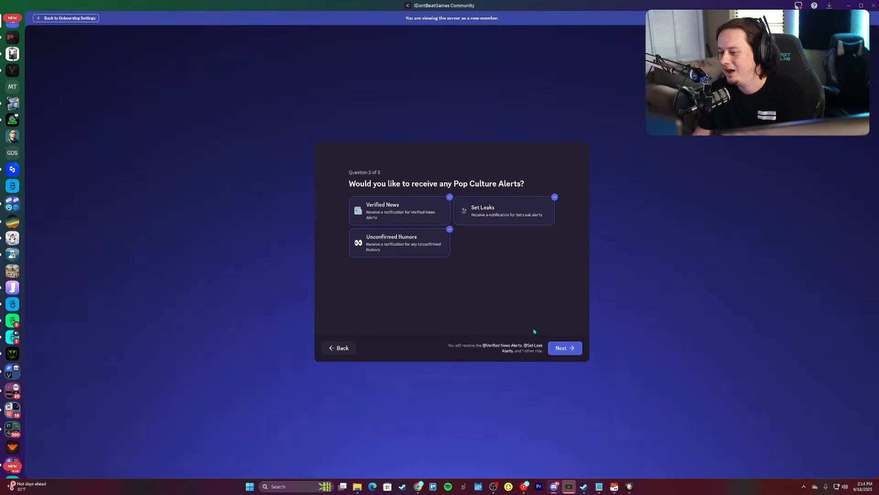
Step: Test choosing Marvel, DC, TMNT and Star Wars in the favorite fandom question, then leave the preview for the Onboarding settings
left_click(563, 348)
left_click(396, 204)
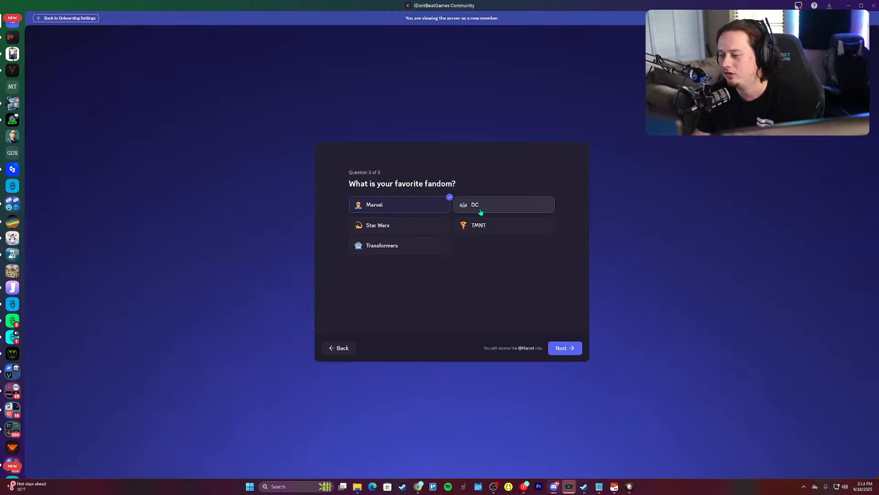
left_click(494, 210)
left_click(464, 227)
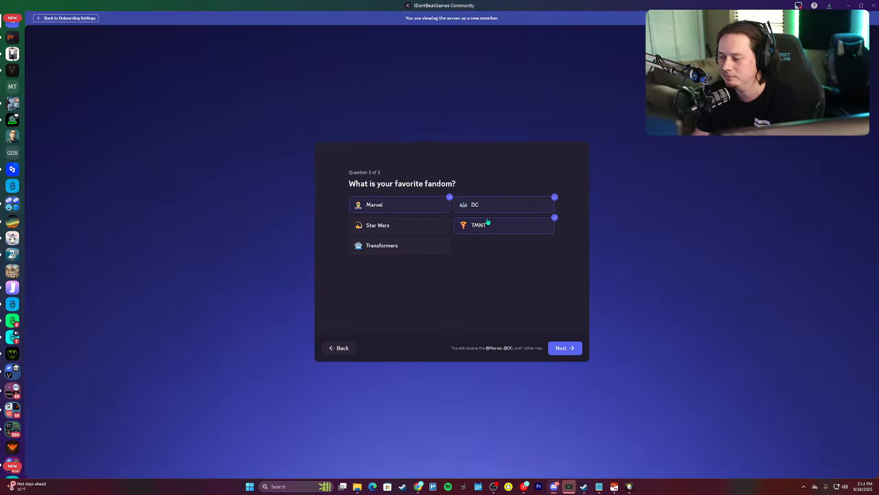
left_click(481, 224)
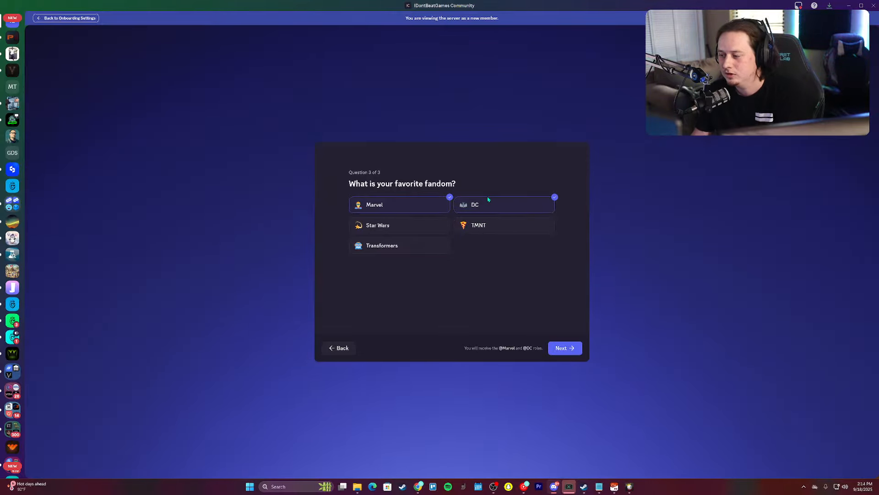
left_click(501, 225)
left_click(432, 225)
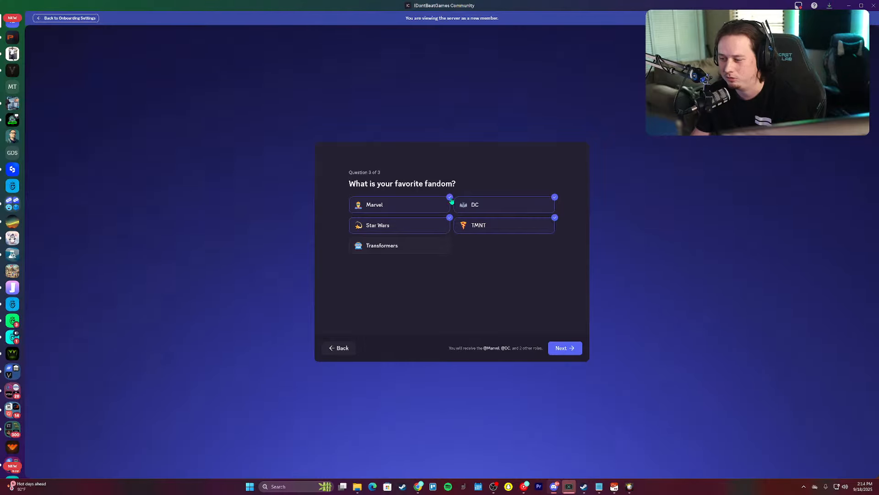
left_click(339, 349)
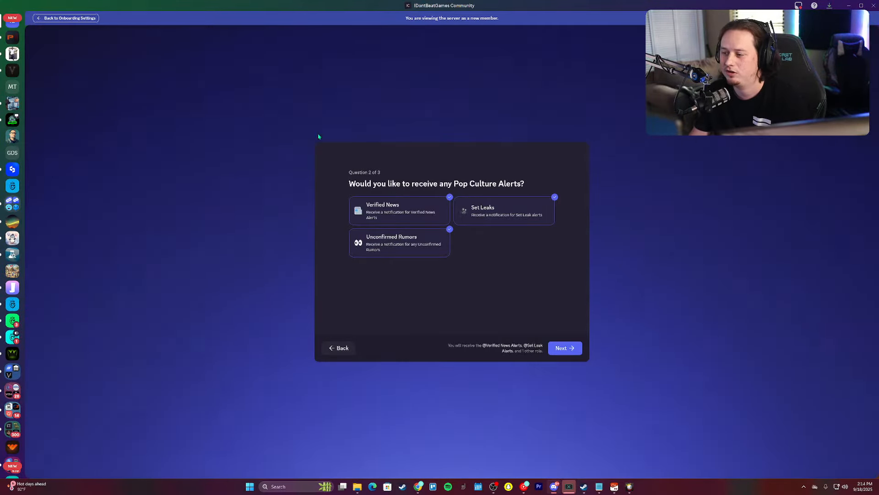
left_click(65, 18)
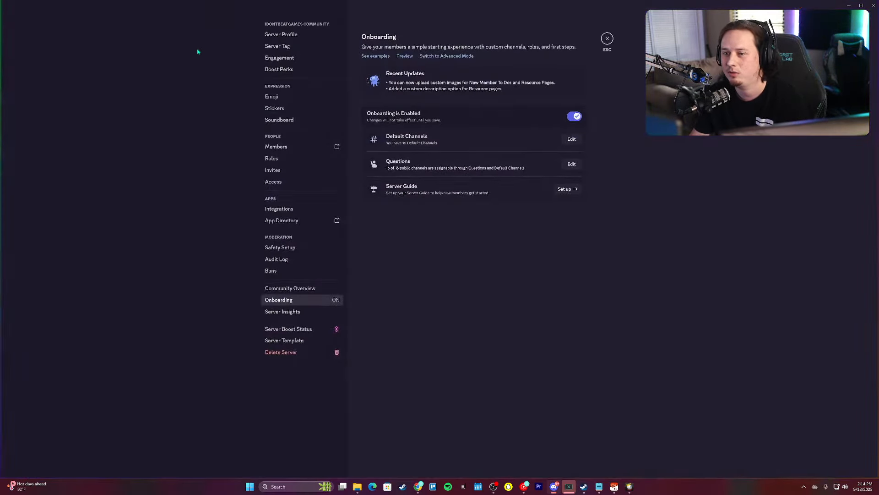
Step: Reword Question 3 of the Onboarding questions to "What are your favorite fandoms?" and save the changes
left_click(572, 140)
left_click(373, 35)
left_click(572, 166)
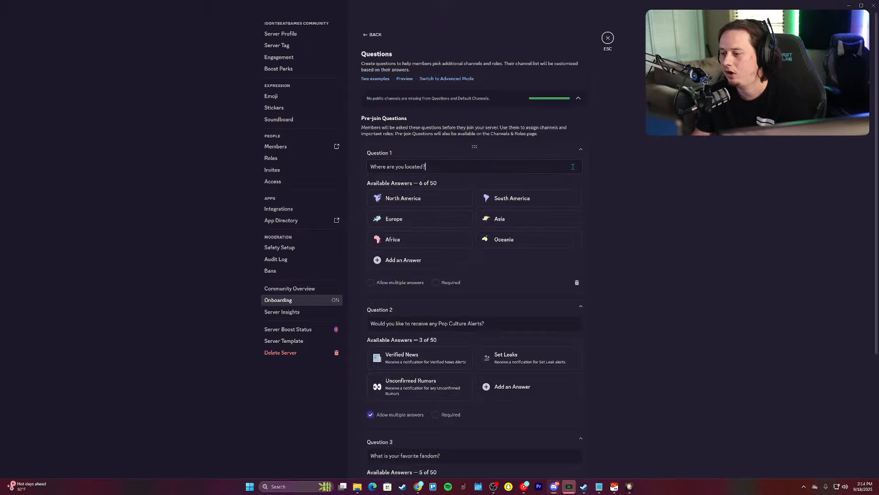
scroll(443, 357, "down", 2)
left_click(386, 387)
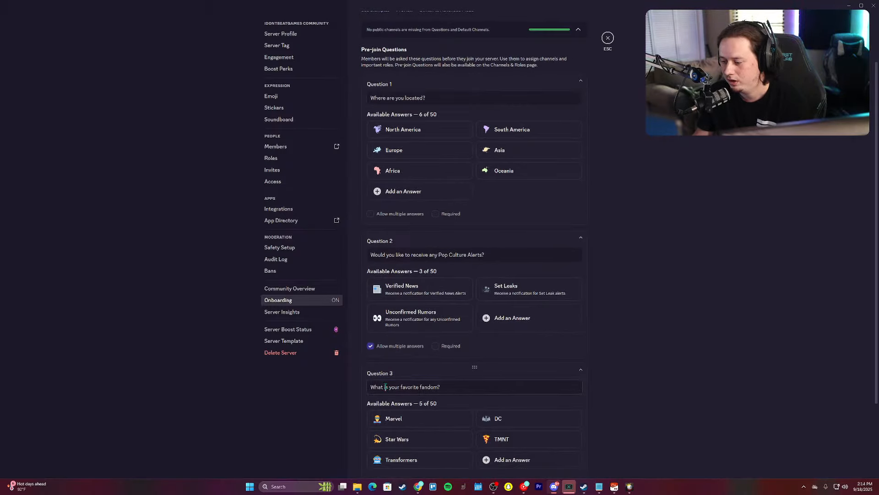
key("BackSpace")
type("are")
left_click_drag(395, 388, 388, 389)
type("is")
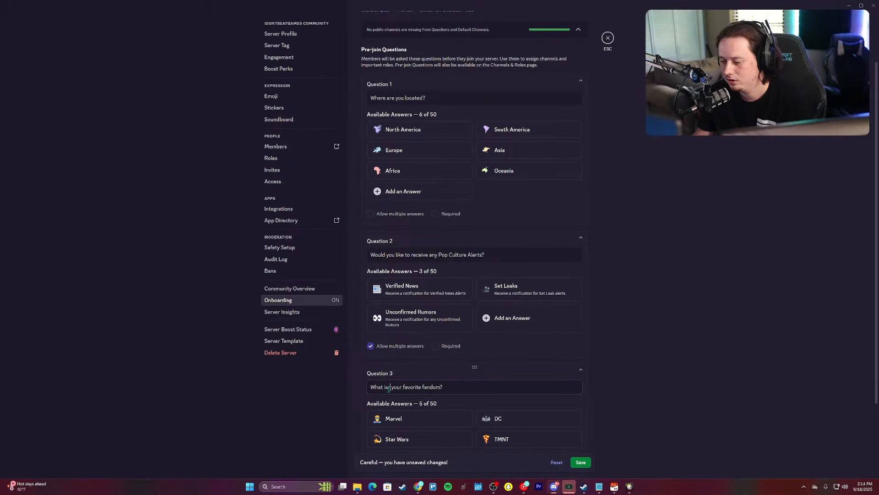
key("BackSpace")
key("BackSpace")
key("BackSpace")
type("are")
key("BackSpace")
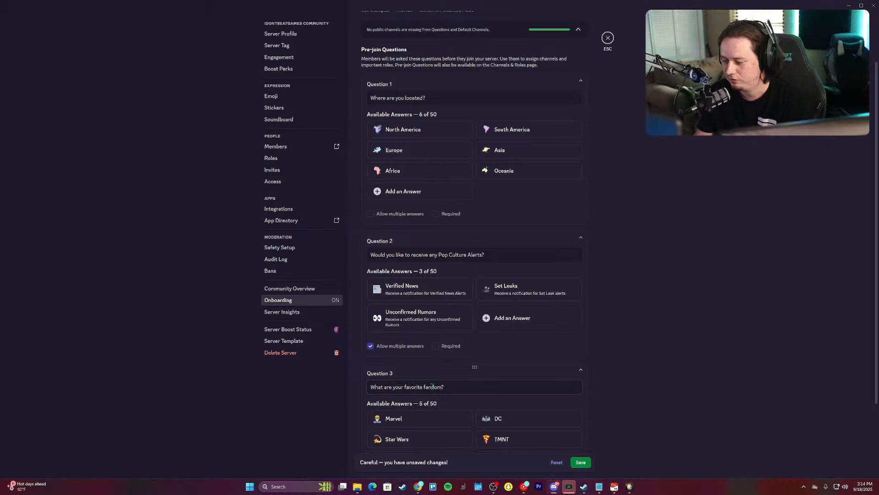
left_click(580, 462)
scroll(570, 38, "up", 2)
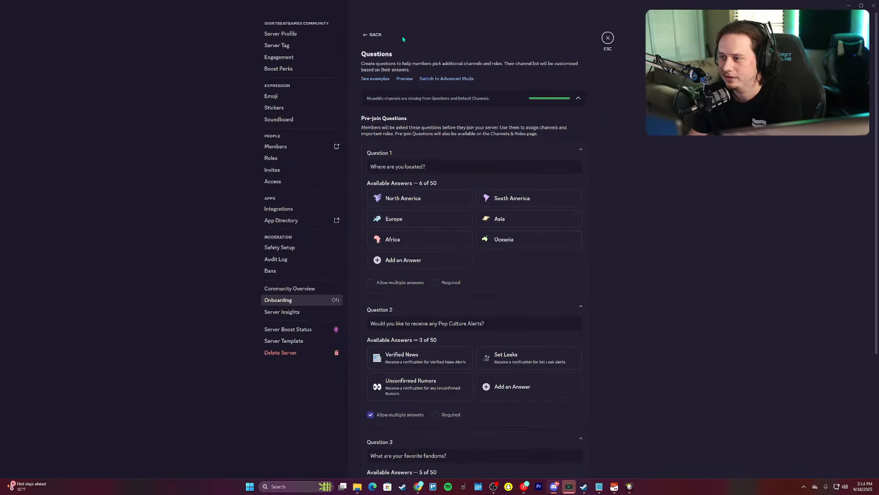
Step: Preview Onboarding again, answering North America, Verified News, and the DC, Marvel and Star Wars fandoms, and continue to the server rules
left_click(405, 78)
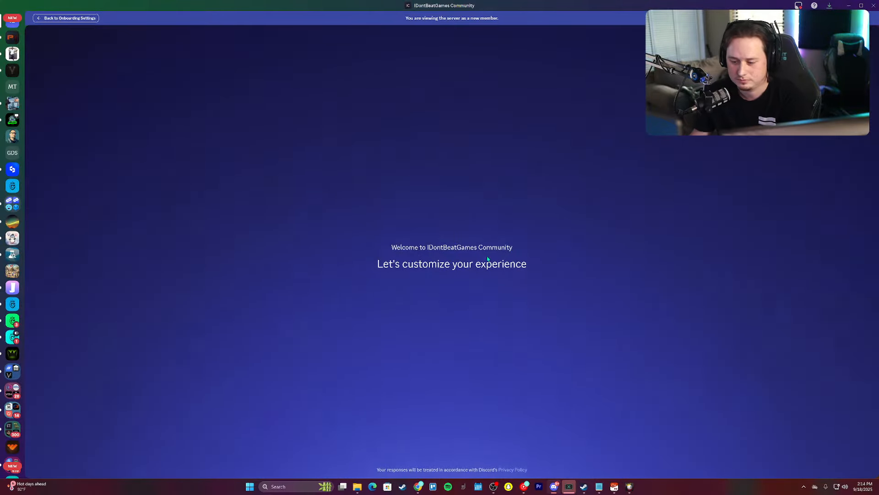
left_click(400, 204)
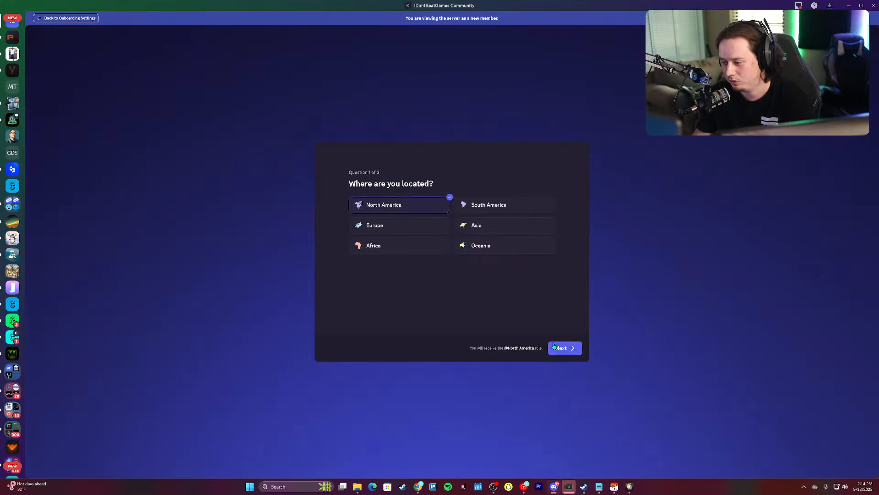
left_click(401, 209)
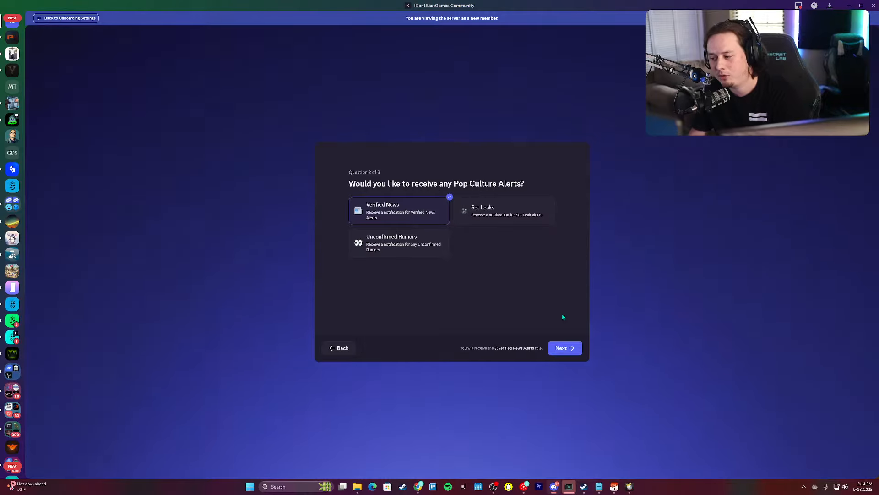
left_click(563, 348)
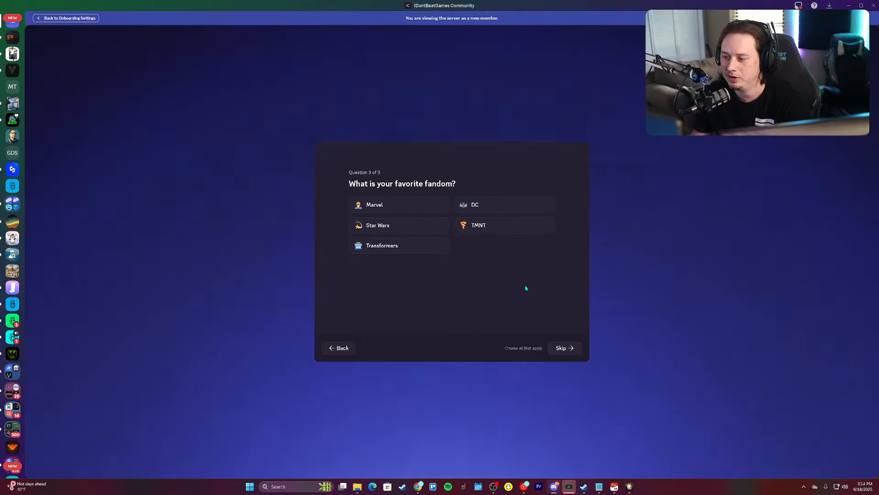
left_click(476, 209)
left_click(439, 207)
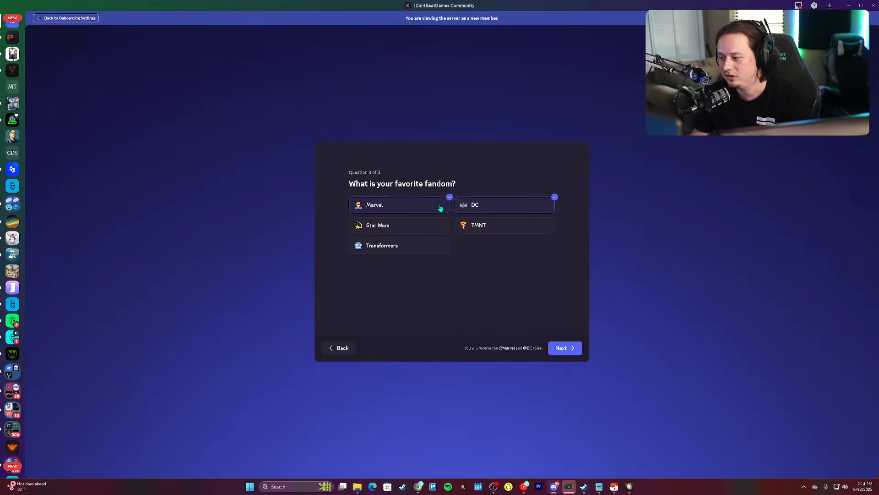
left_click(432, 227)
left_click(565, 348)
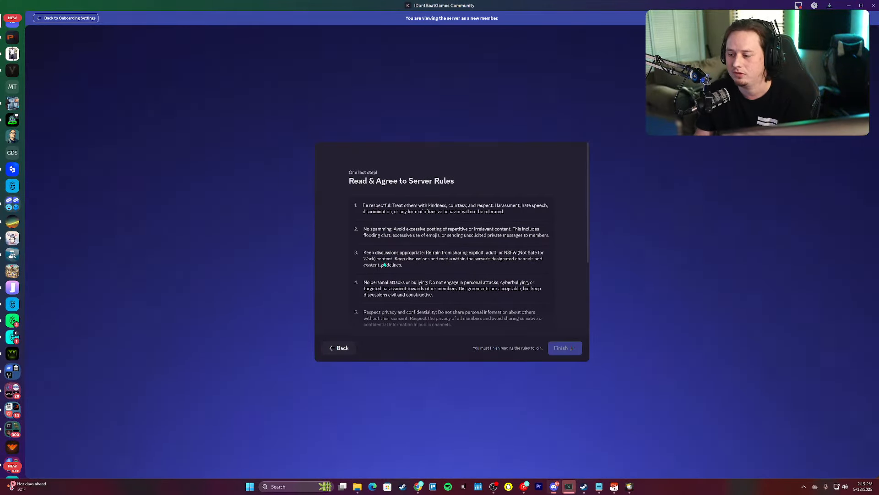
Step: Read through and agree to the server rules to view the server as a new member, then return to the main Onboarding settings
scroll(430, 248, "down", 3)
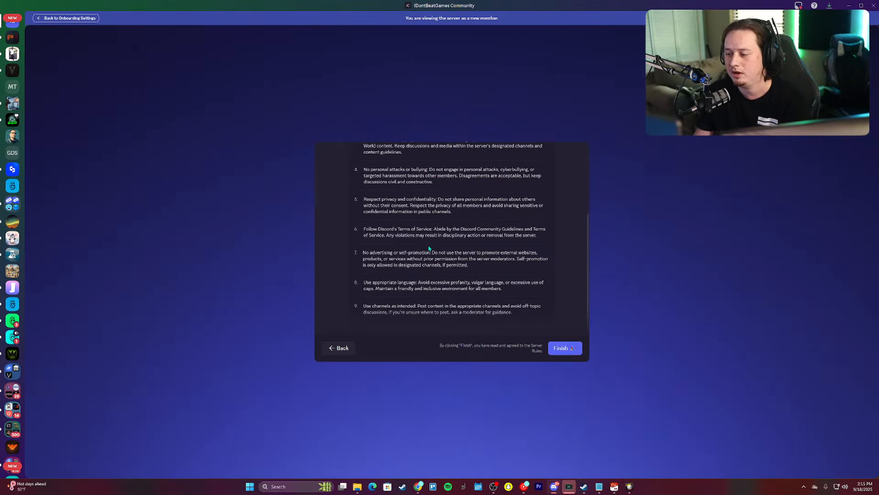
left_click(567, 353)
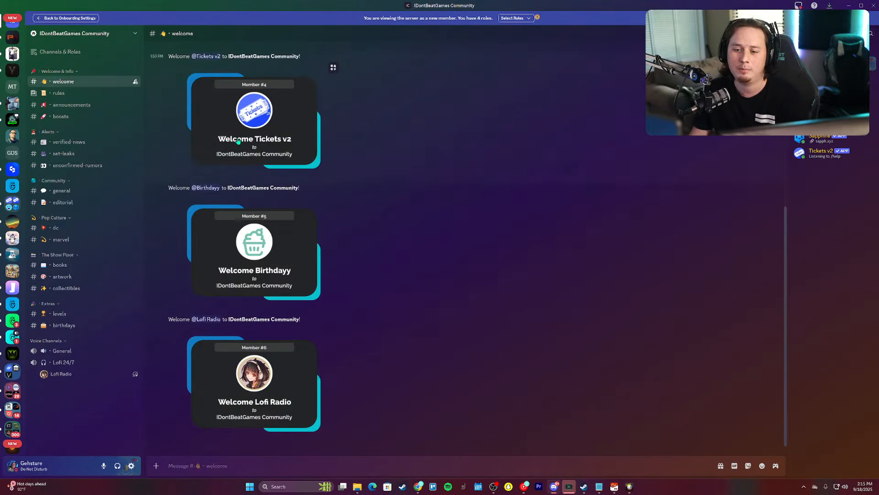
left_click(68, 18)
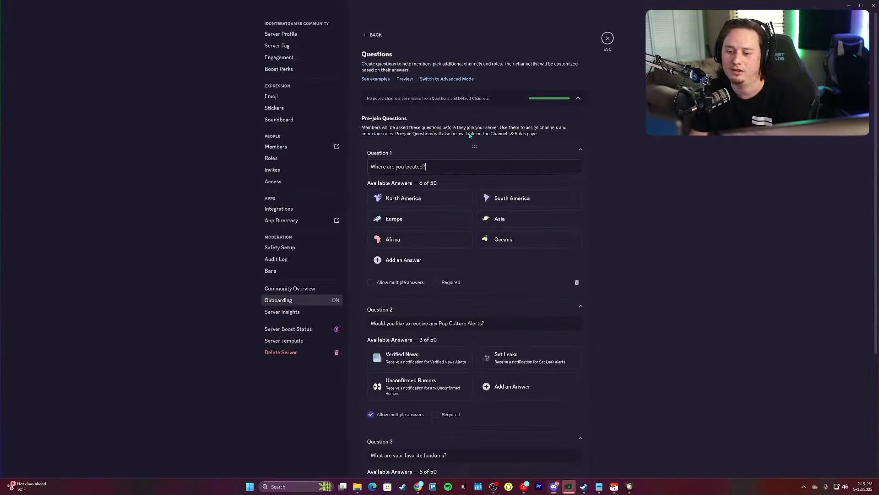
left_click(376, 35)
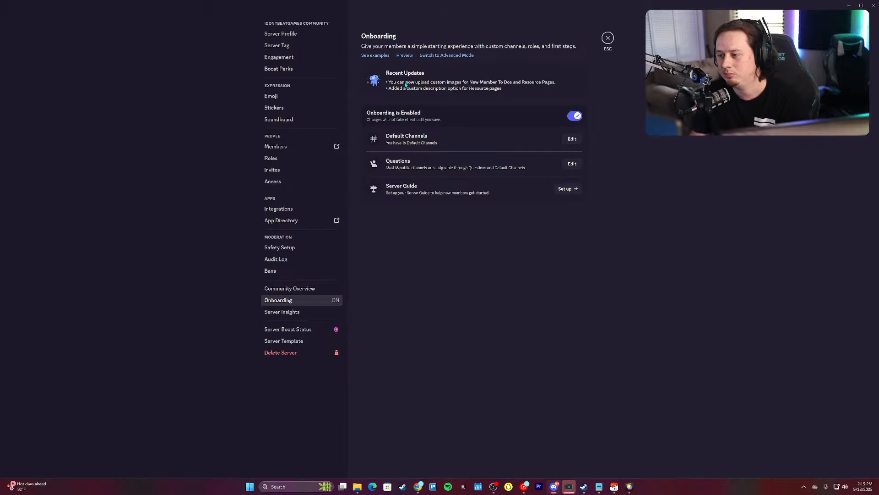
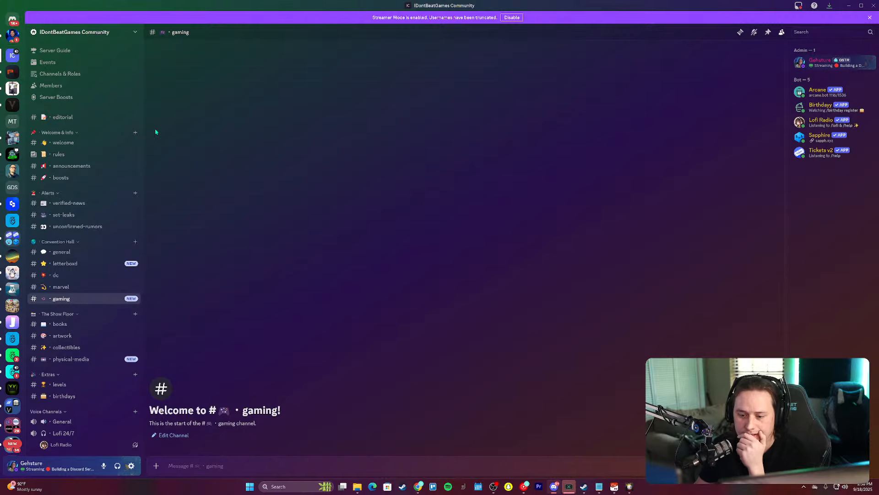
Step: Start a new category whose name begins with the rolled-up newspaper emoji followed by a "・" separator
scroll(119, 136, "down", 2)
scroll(119, 137, "up", 2)
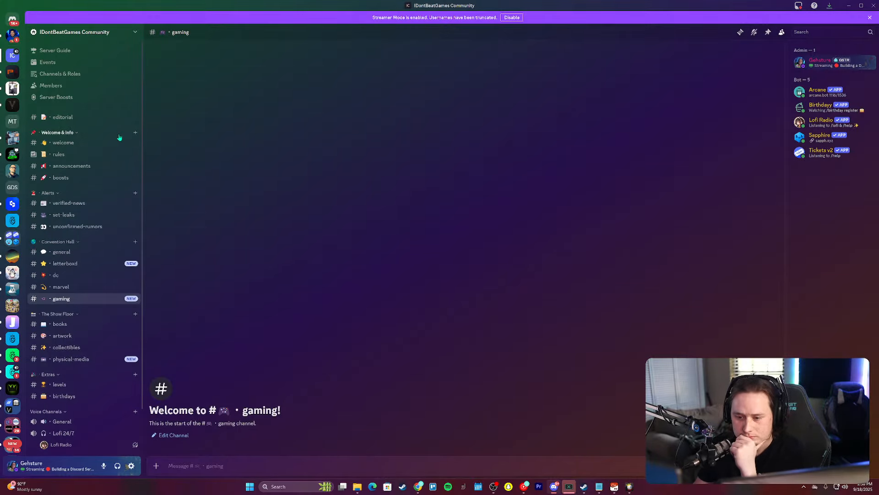
right_click(54, 129)
left_click(81, 163)
key("ctrl+e")
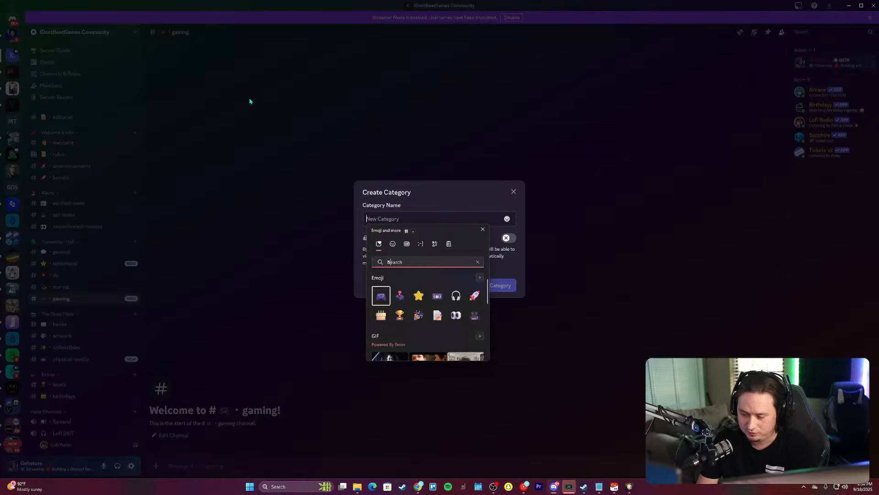
type("bnews")
key("BackSpace")
key("BackSpace")
type("news")
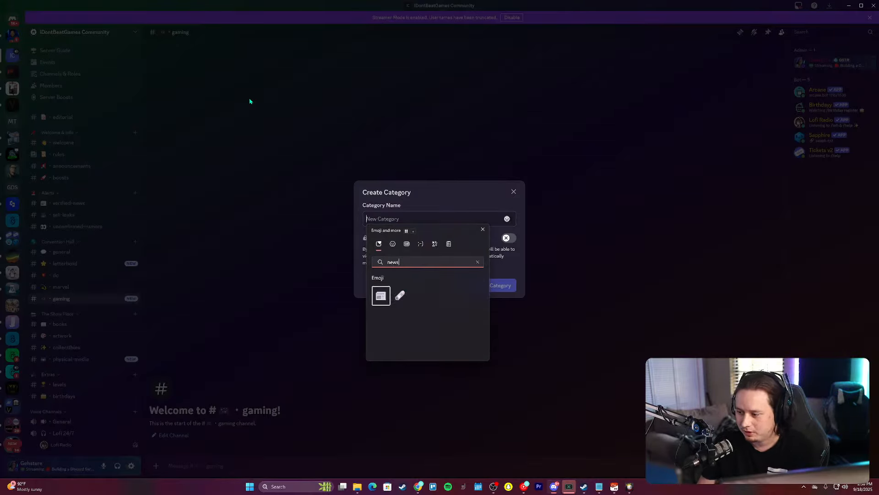
key("Return")
key("Right")
key("Return")
key("Escape")
type("・")
key("Left")
key("Left")
key("BackSpace")
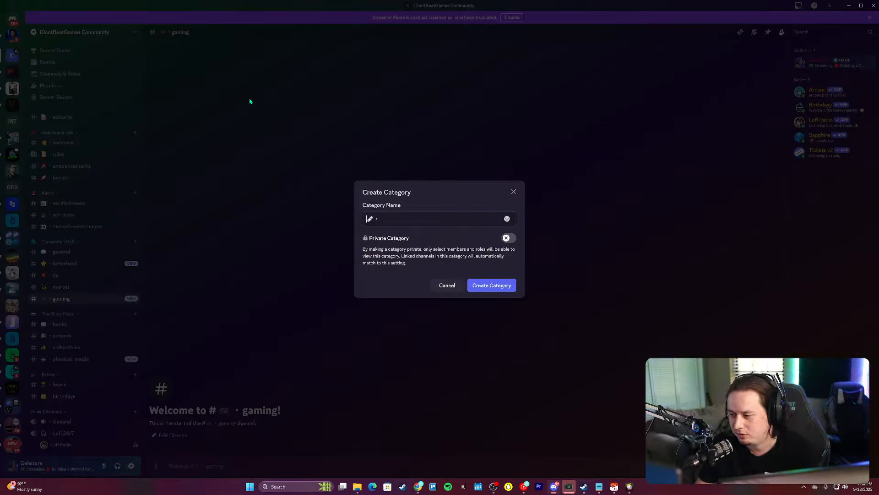
key("super+period")
key("Right")
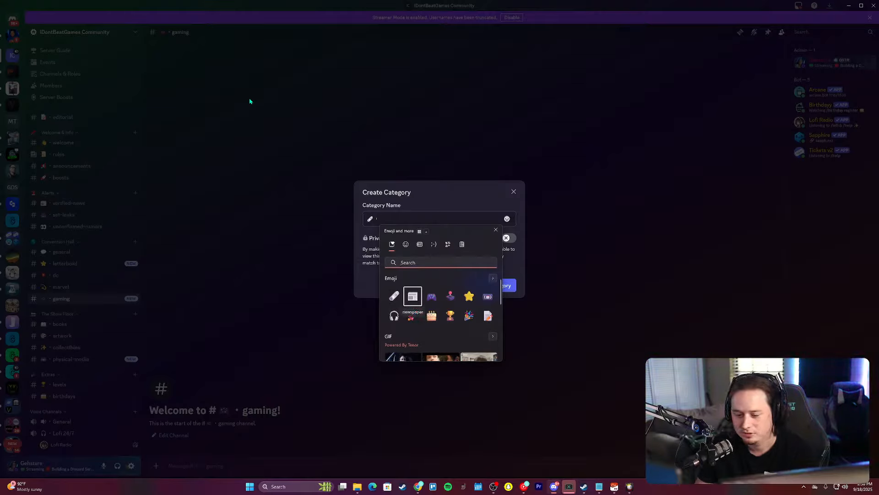
key("Escape")
Step: Complete the new category's name with "The Daily Bugle" and create the category
type("R")
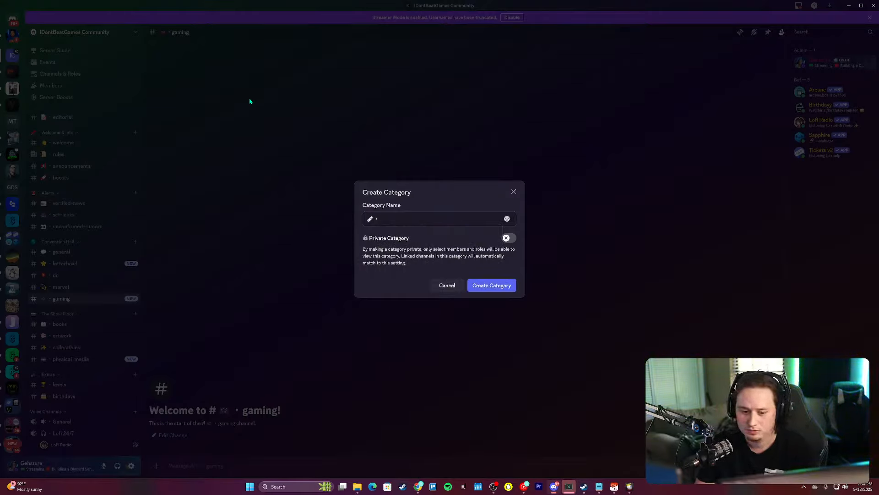
type("jhe")
key("BackSpace")
key("BackSpace")
key("BackSpace")
type("he")
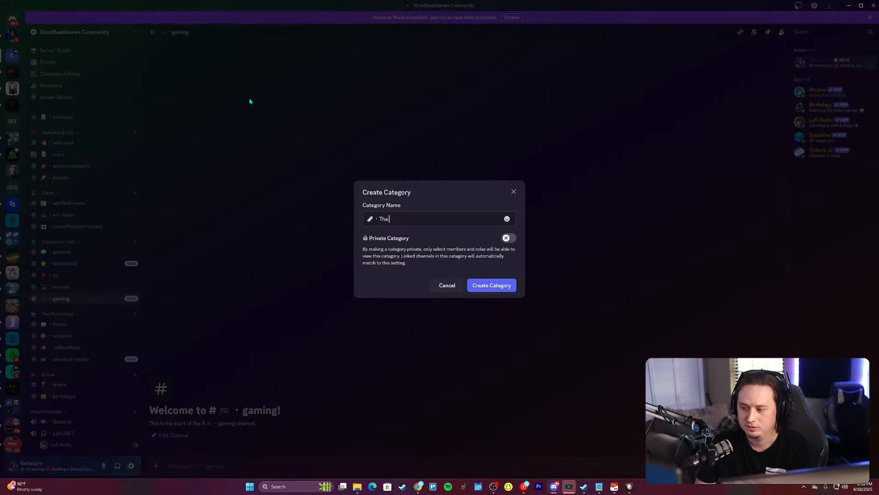
type(" Daily Bugle")
key("Return")
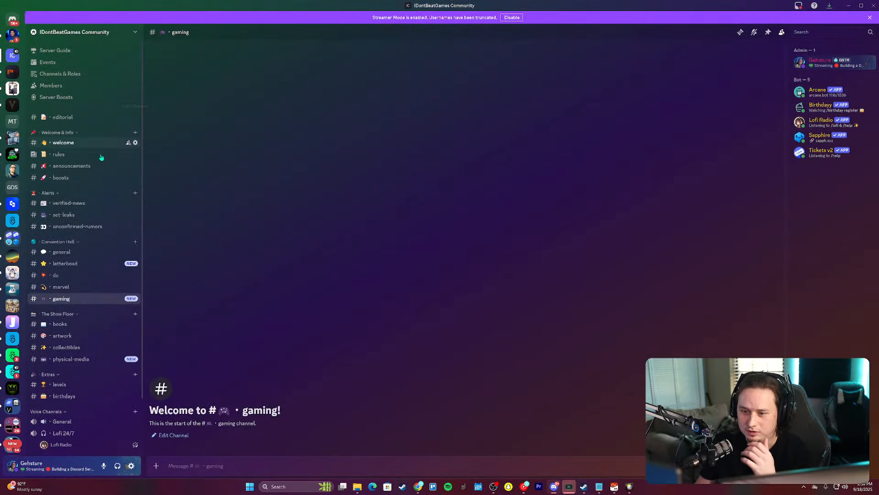
Step: Move The Daily Bugle category between Alerts and Convention Hall, and place the editorial channel inside it
scroll(64, 275, "down", 2)
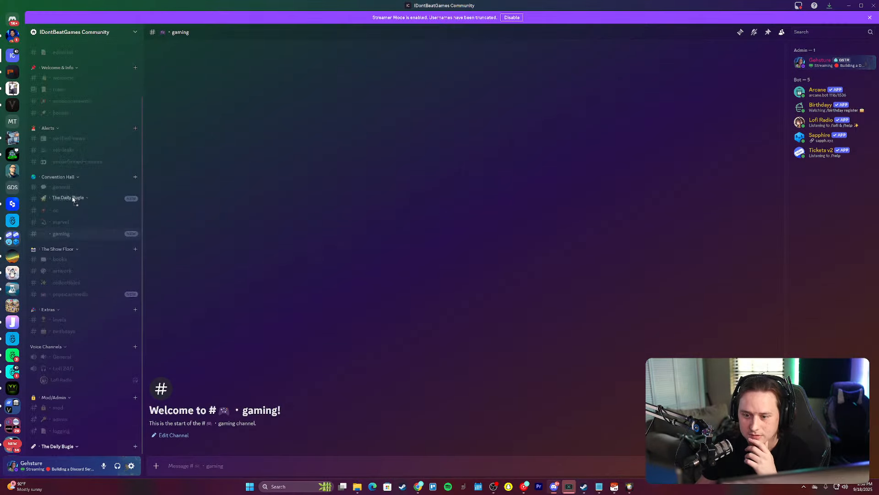
scroll(75, 179, "up", 2)
left_click_drag(55, 115, 90, 239)
left_click(416, 265)
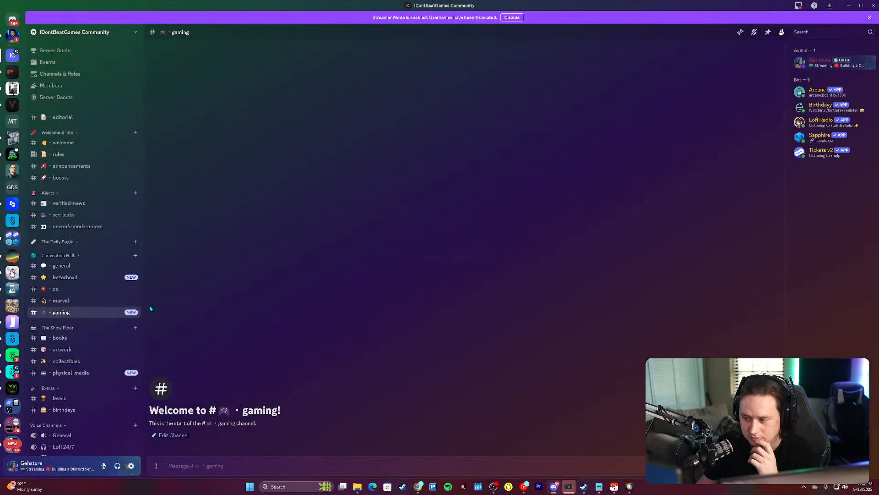
Step: Replace the newspaper emoji in The Daily Bugle category's name with the spider web and spider emojis
right_click(64, 226)
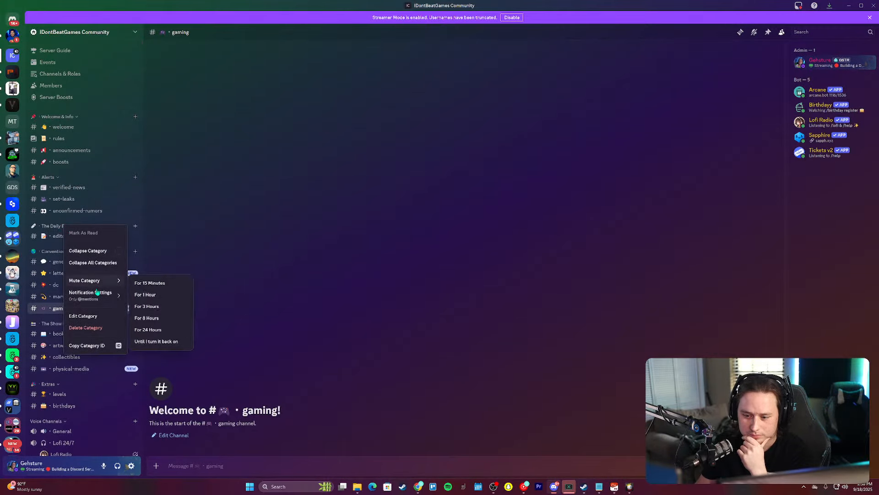
left_click(117, 308)
left_click_drag(373, 65, 360, 67)
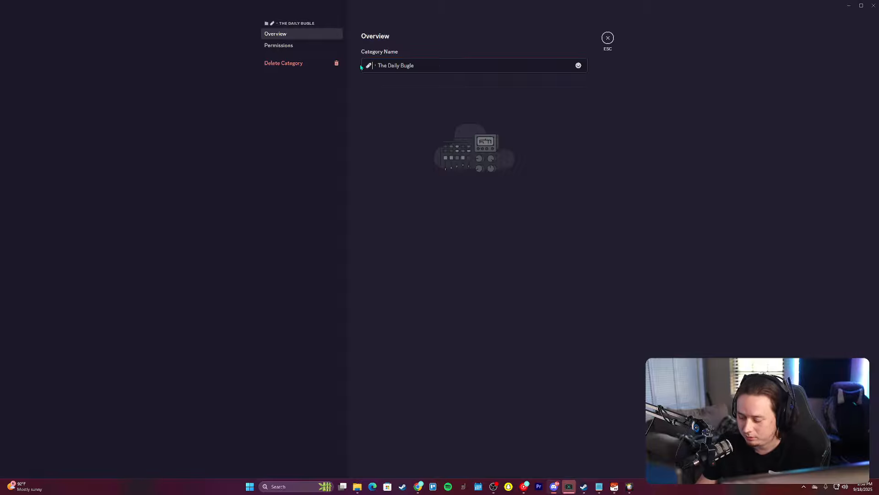
key("BackSpace")
key("super+period")
type("spider")
key("Right")
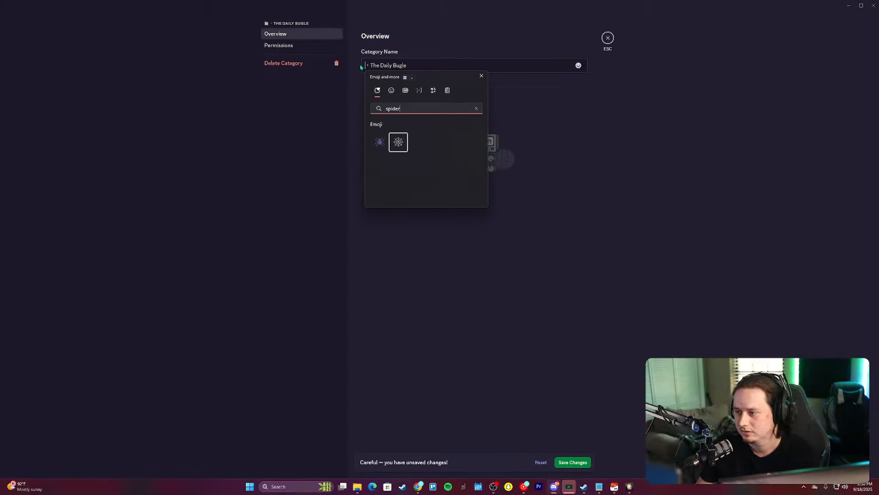
key("Return")
key("Left")
key("Return")
Step: Remove the spider emoji from The Daily Bugle category's name, keeping the spider web, and save the change
left_click(379, 66)
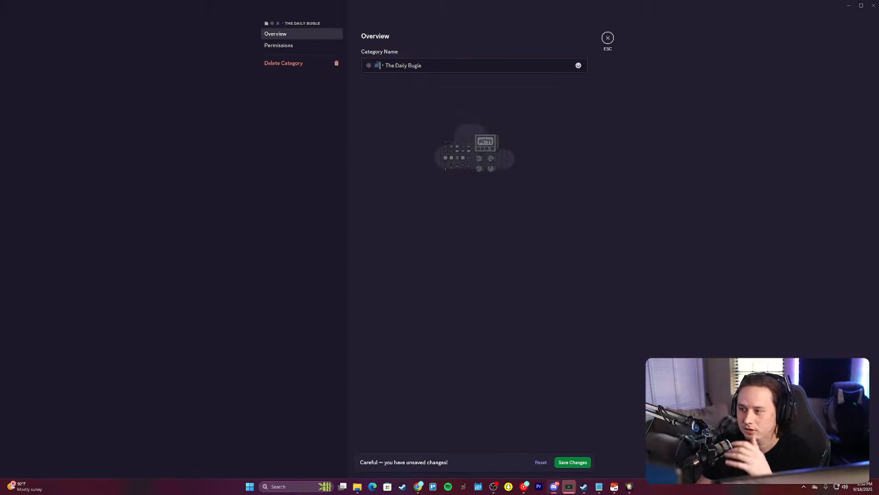
left_click_drag(379, 66, 375, 67)
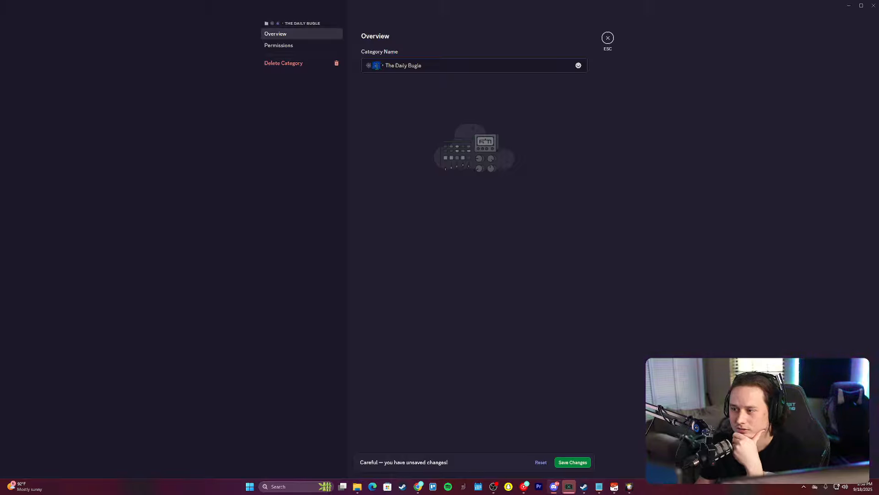
key("BackSpace")
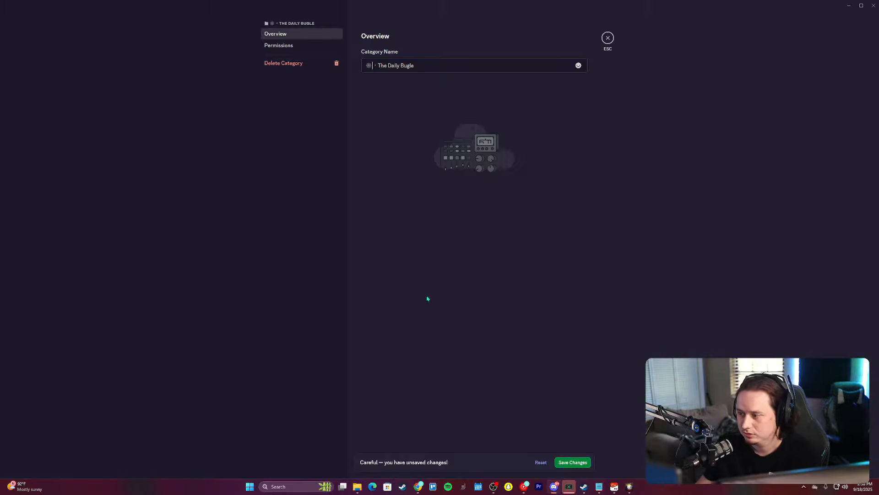
left_click(571, 463)
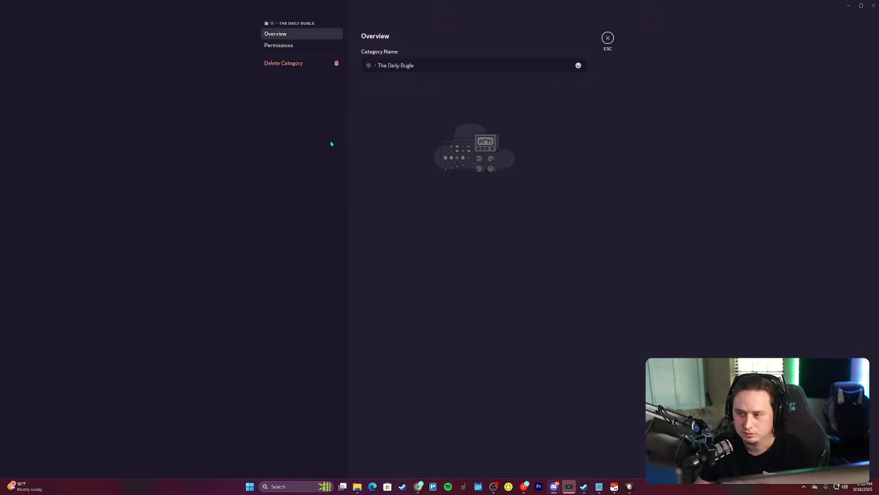
key("Escape")
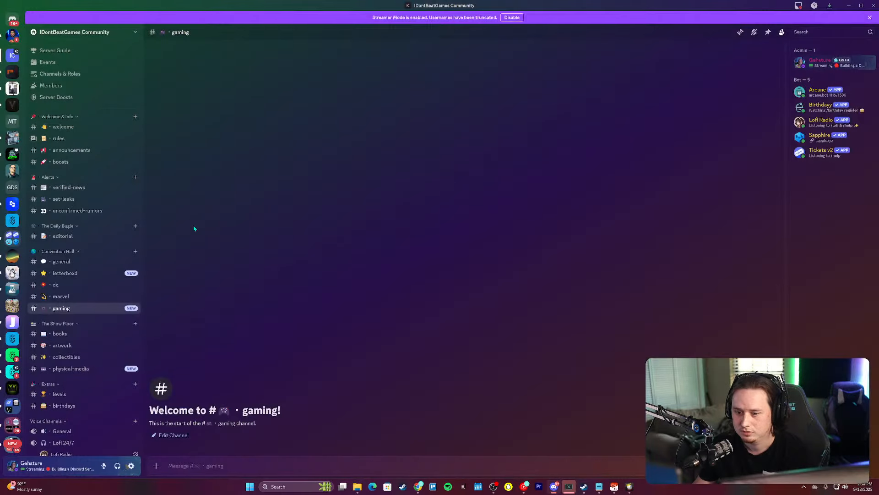
Step: Replace the spider web emoji in The Daily Bugle category's name with the rolled-up newspaper emoji and save
right_click(44, 229)
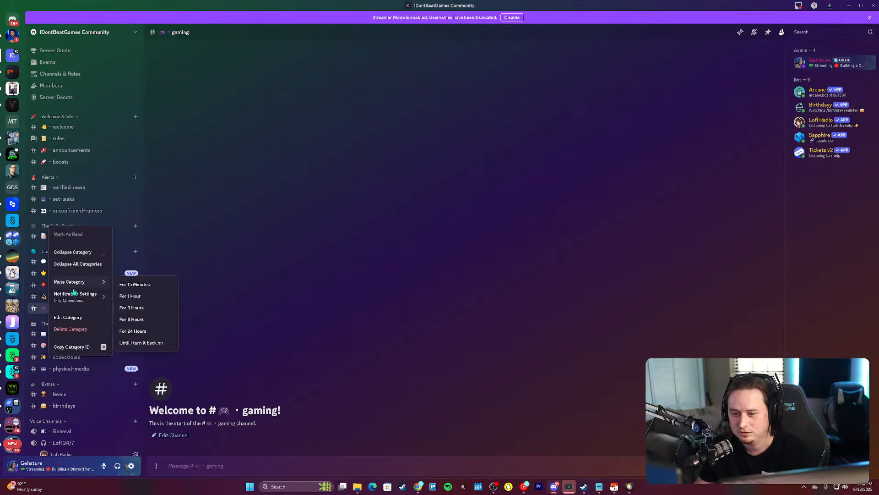
left_click(69, 299)
key("BackSpace")
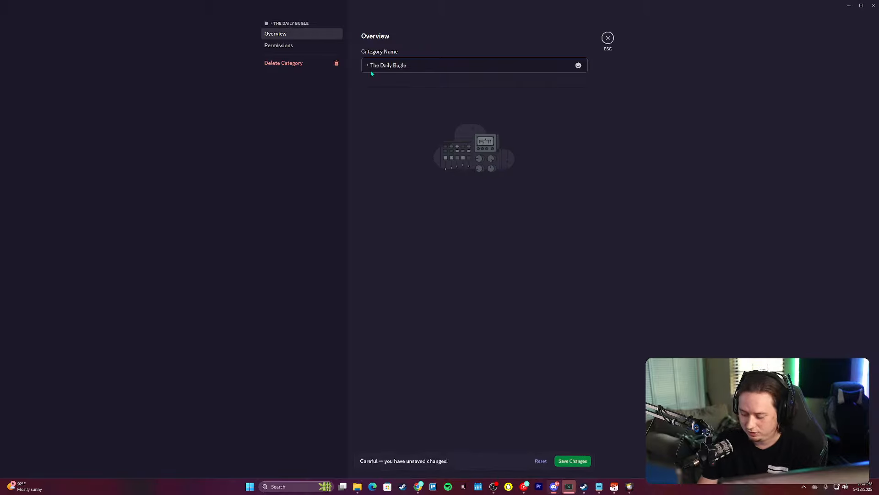
key("super+period")
type("news")
key("Right")
key("Return")
key("Escape")
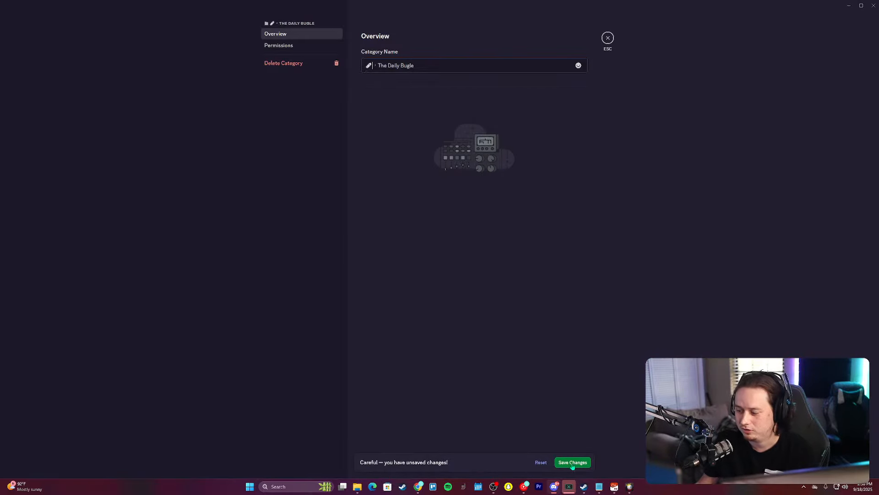
left_click(572, 464)
key("Escape")
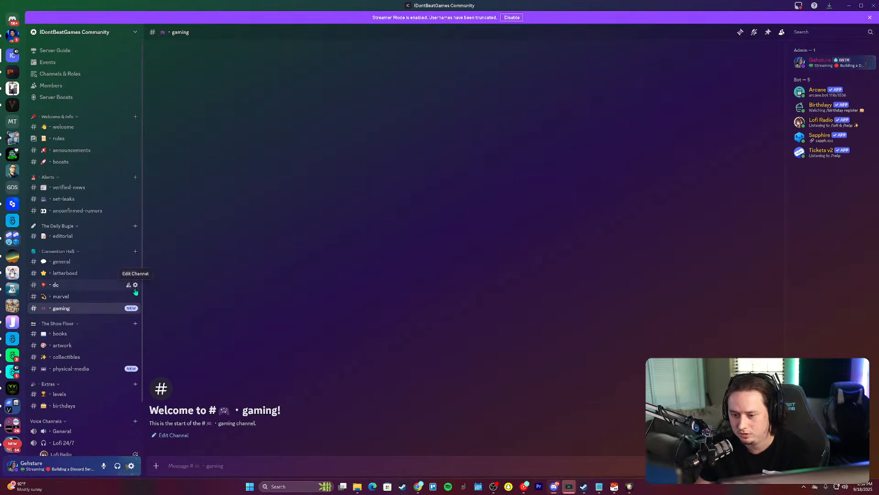
Step: Change the emoji in front of the dc channel's name to the bat emoji and save the change
left_click(135, 285)
left_click(373, 65)
key("BackSpace")
key("super+period")
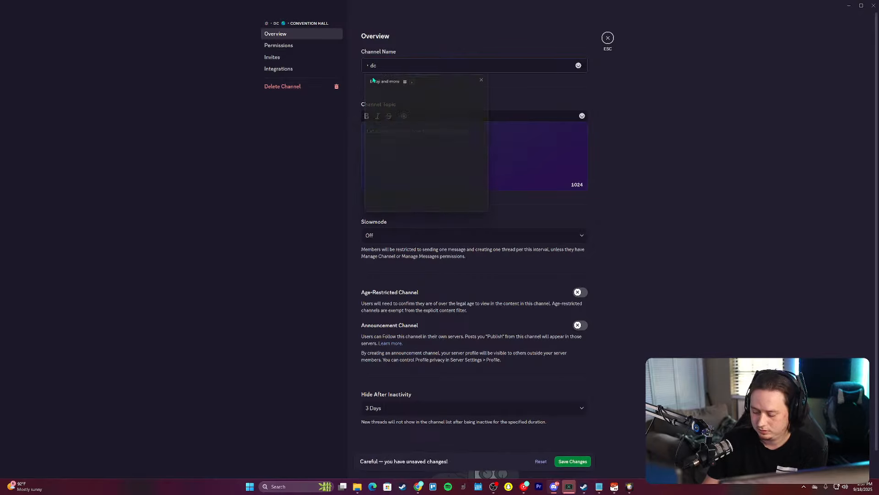
type("bat")
key("Down")
key("Return")
key("Escape")
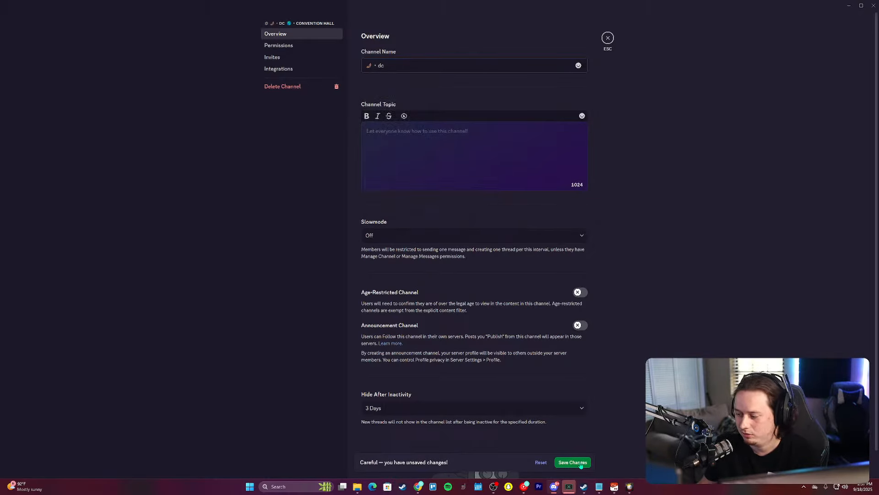
left_click(572, 462)
key("Escape")
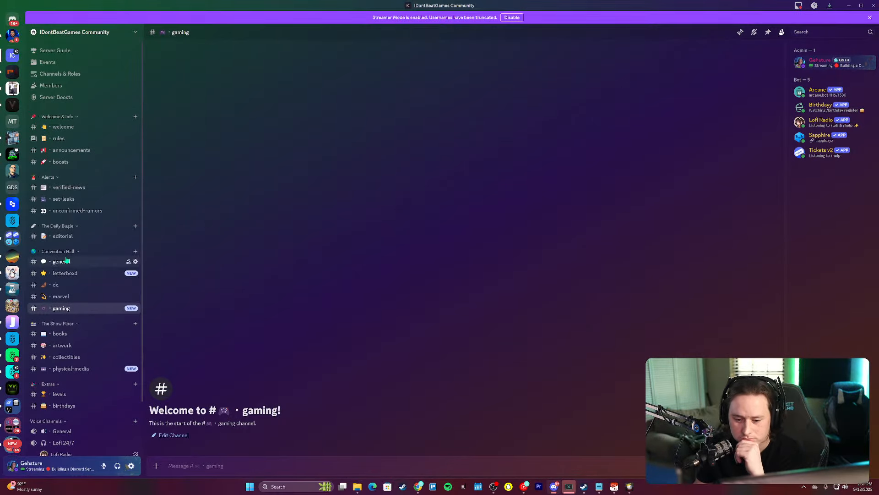
Step: Create a server role named "Birthday!" and move it between the Creator and Level Roles entries
scroll(73, 252, "down", 3)
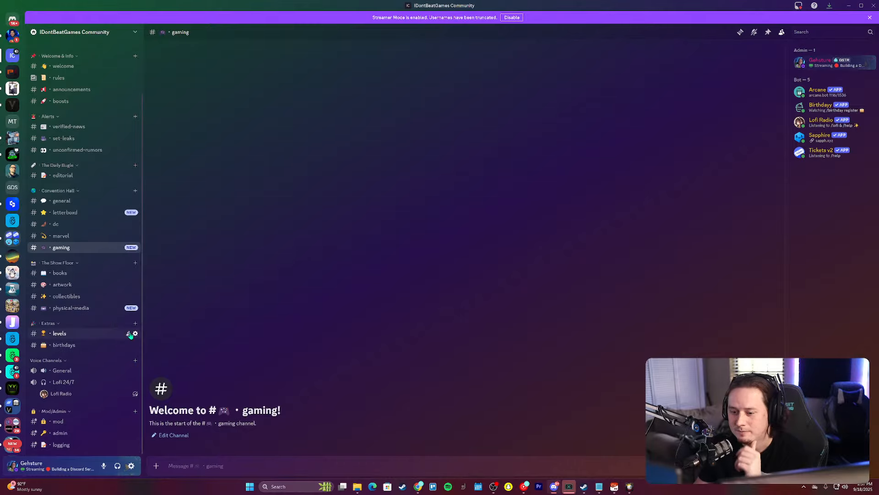
left_click(64, 345)
left_click(99, 32)
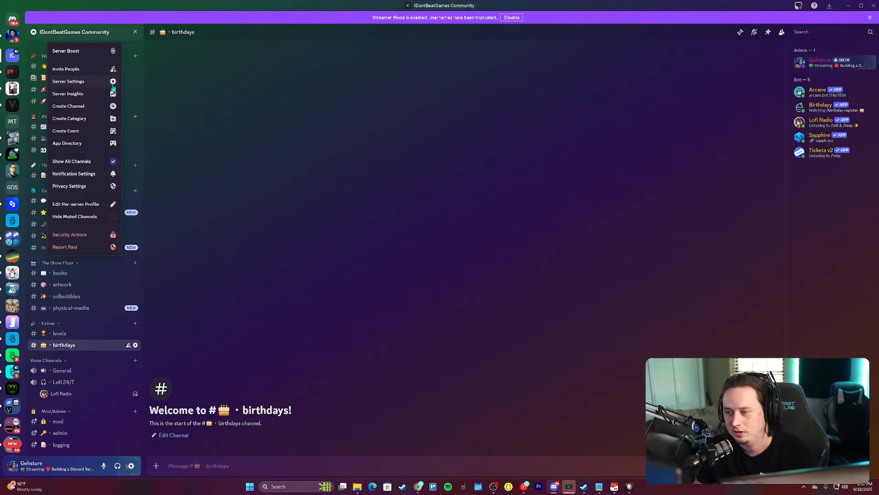
left_click(104, 82)
left_click(275, 158)
scroll(449, 194, "down", 5)
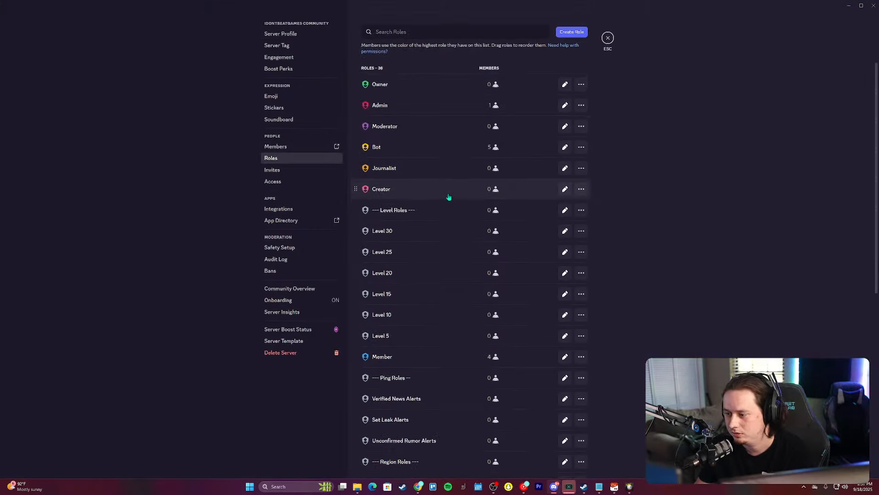
scroll(449, 193, "up", 5)
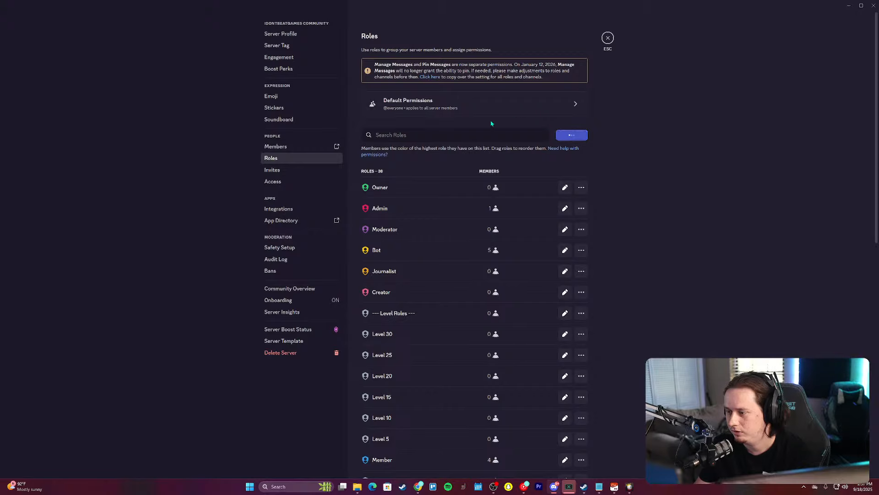
left_click(571, 135)
type("B")
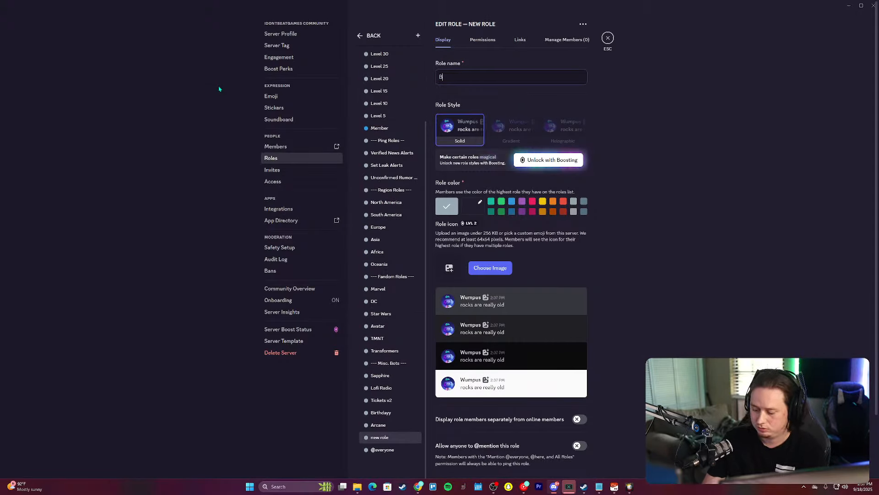
type("irthday!")
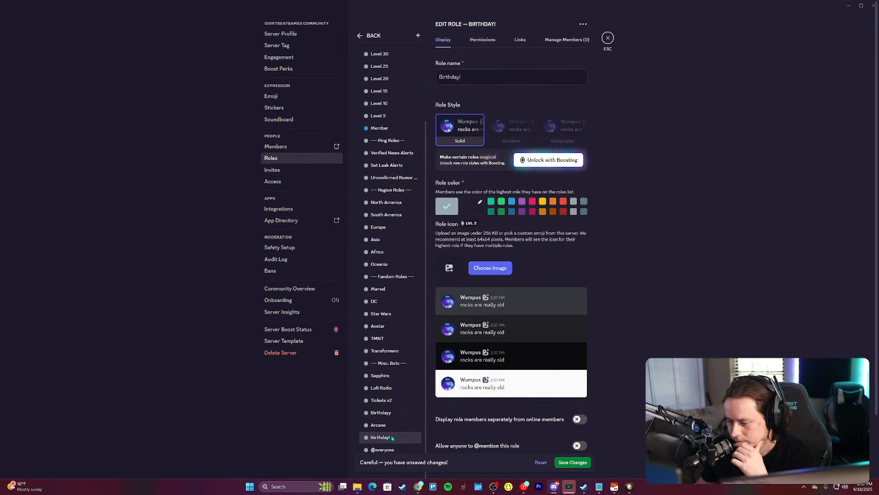
left_click_drag(379, 437, 389, 116)
scroll(389, 116, "up", 1)
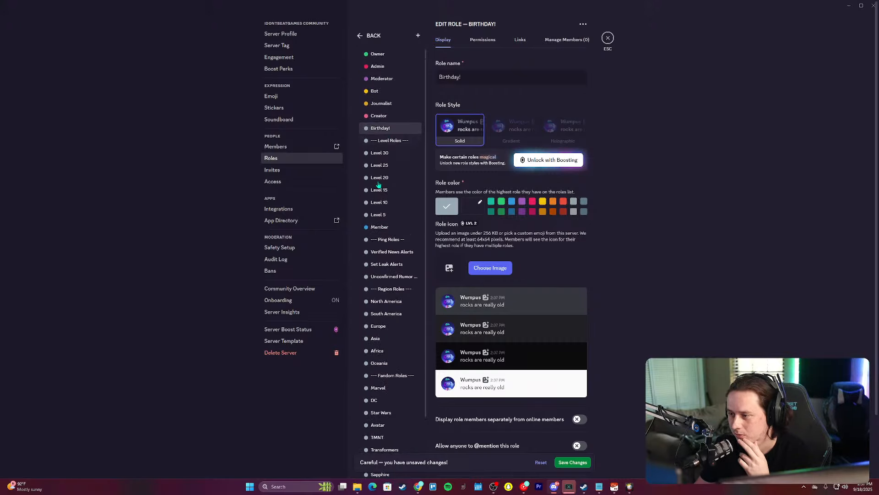
Step: Display the Birthday! role's members separately from online members, color the role teal, save, and leave the server settings
left_click(579, 419)
left_click(474, 207)
left_click(489, 220)
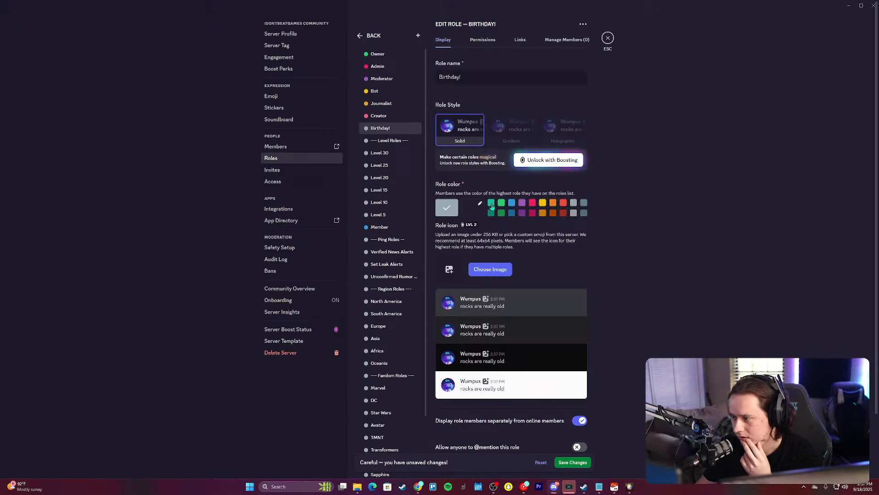
left_click(491, 204)
left_click(578, 462)
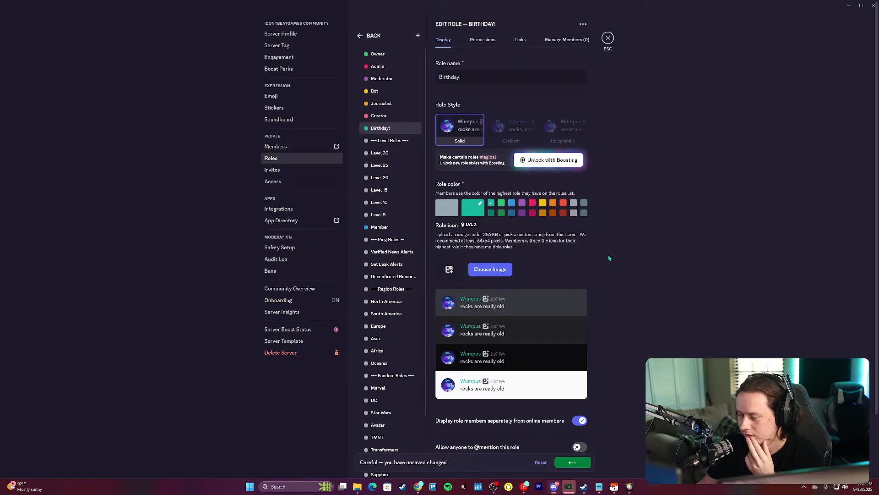
left_click(608, 38)
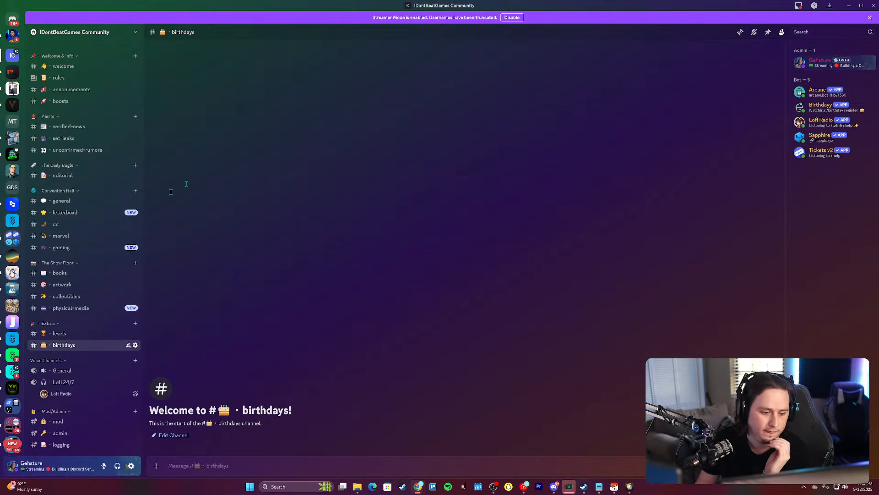
Step: Switch to the Chrome browser, open the MonitoRSS website from the search results, and look over its home page
key("alt+Tab")
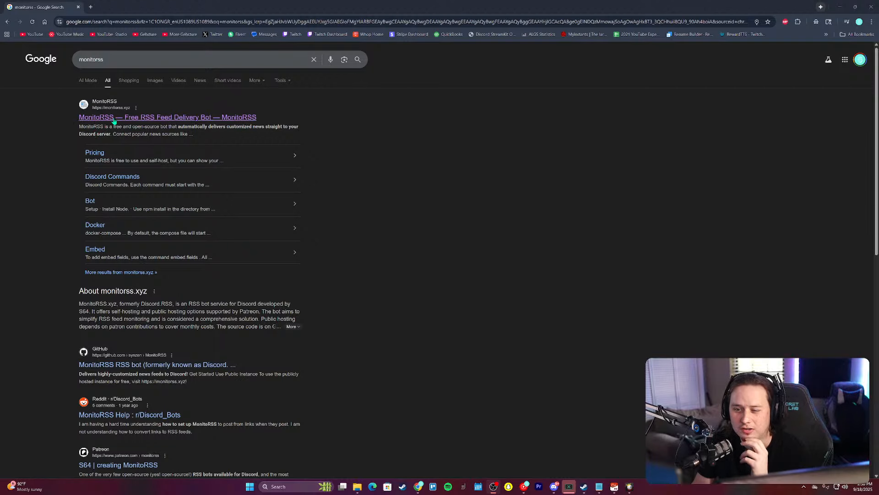
left_click(110, 118)
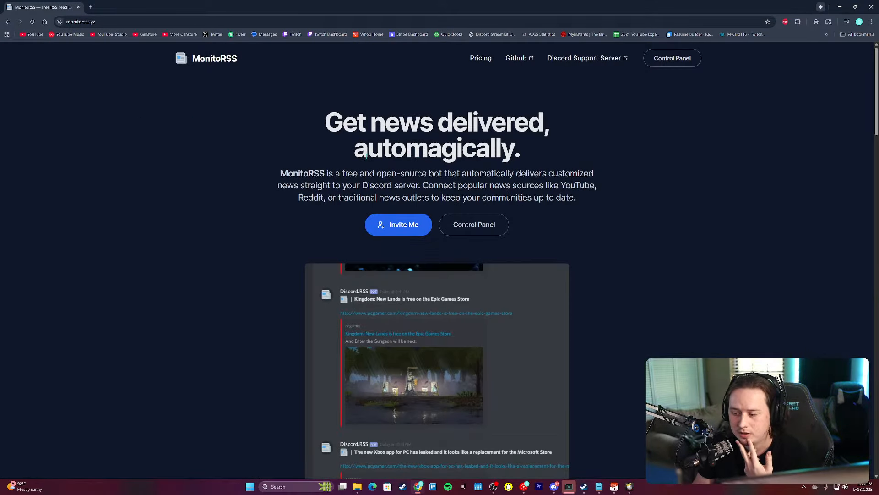
left_click_drag(327, 126, 521, 153)
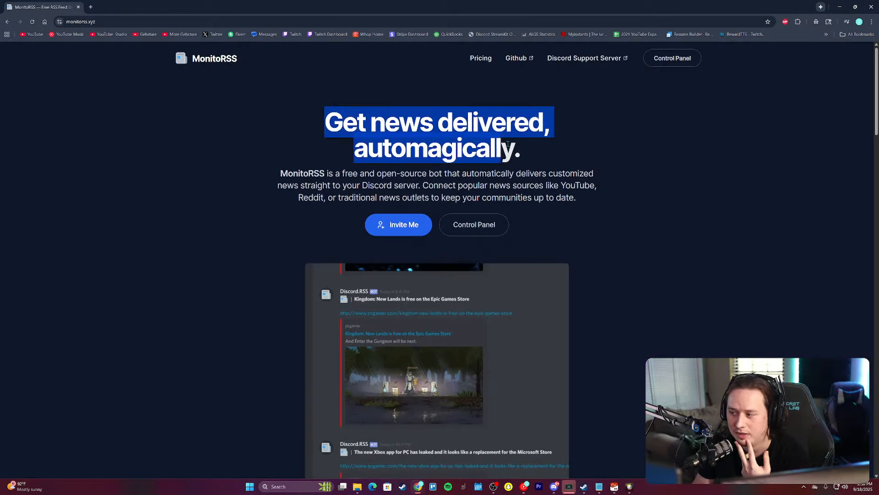
left_click(452, 152)
left_click_drag(237, 60, 221, 61)
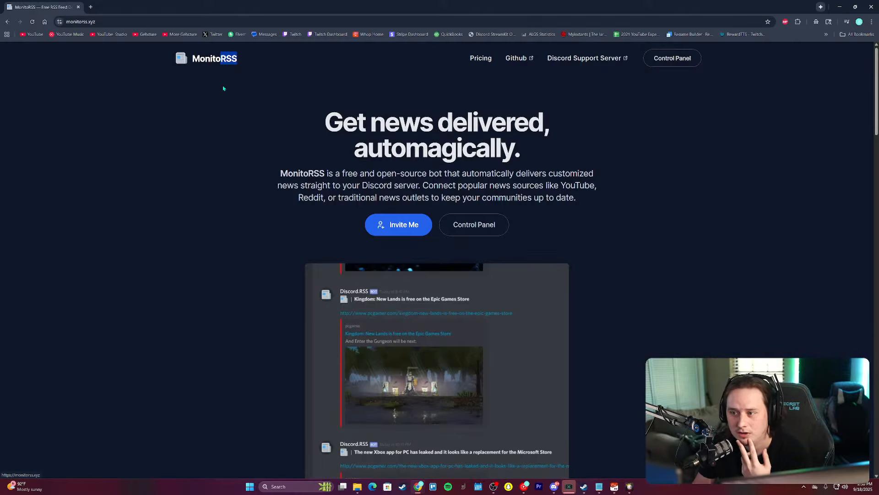
left_click(224, 106)
scroll(380, 103, "down", 10)
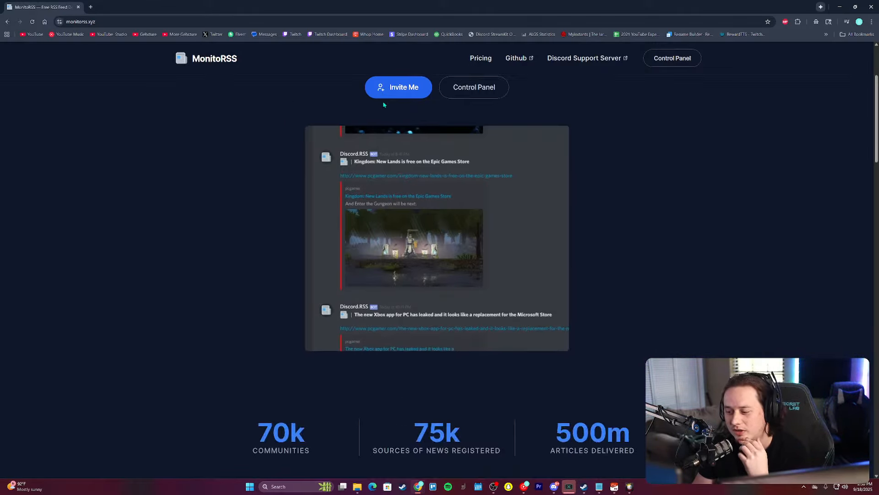
scroll(380, 200, "up", 10)
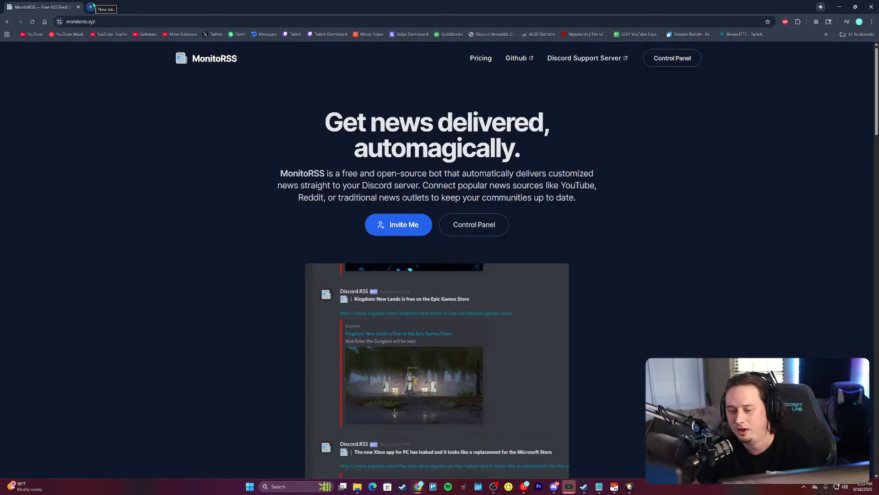
Step: Search Google for "discord letterboxd automation" in a new browser tab
left_click(92, 6)
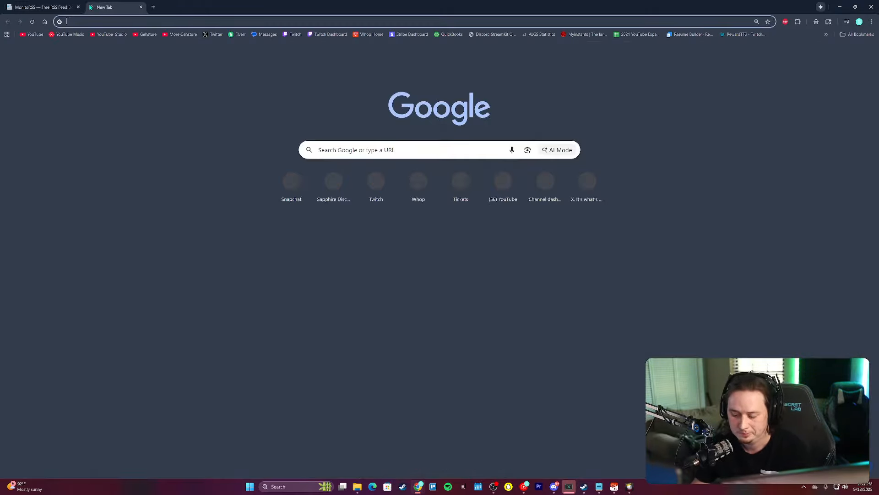
type("discord letterbo")
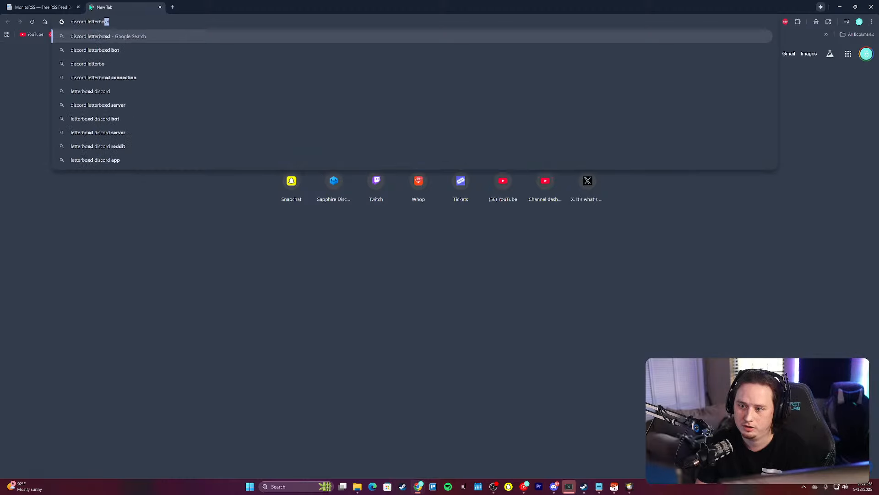
type("xd automation")
key("Return")
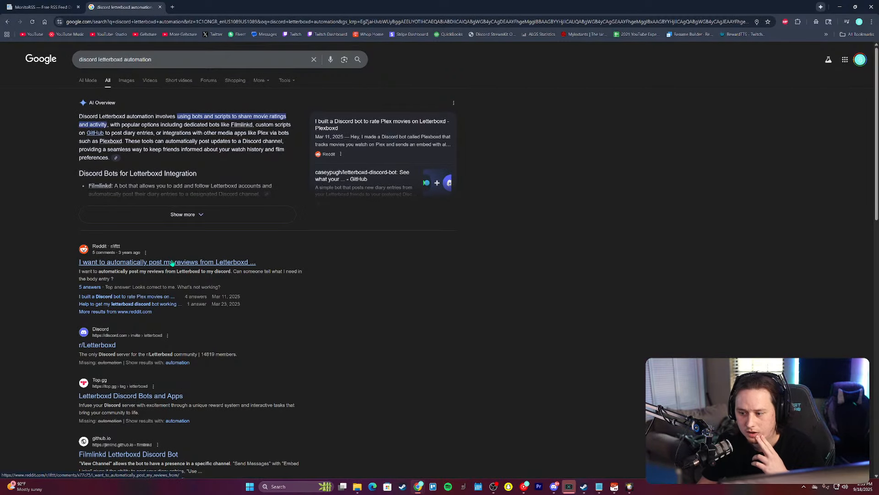
Step: Open the Reddit thread about automatically posting Letterboxd reviews to Discord and read its post and comments
left_click(173, 261)
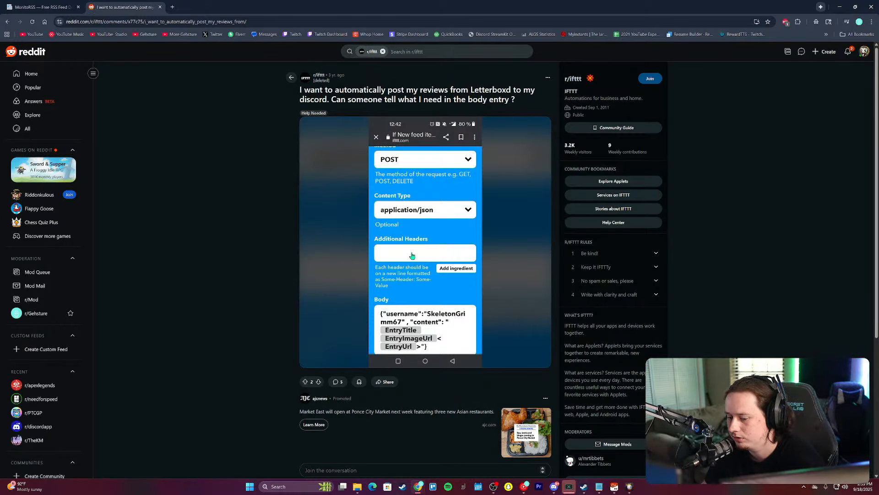
scroll(426, 273, "down", 1)
scroll(406, 265, "down", 1)
scroll(406, 265, "down", 3)
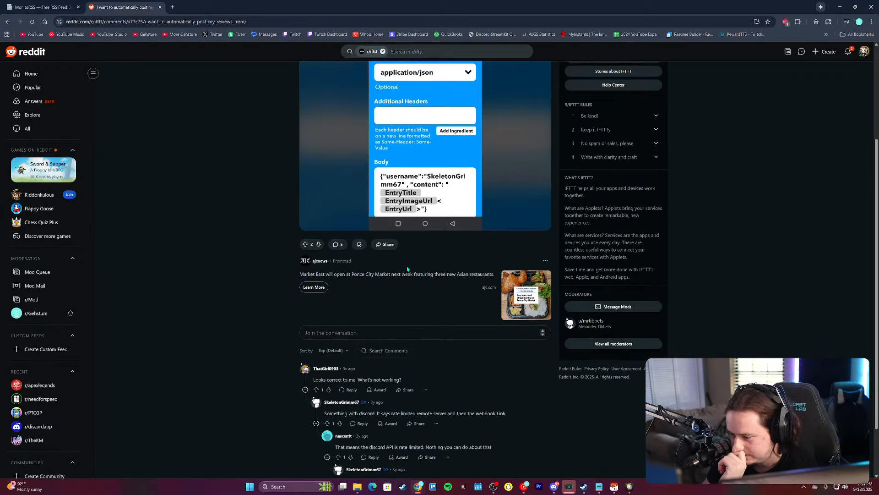
scroll(353, 109, "up", 5)
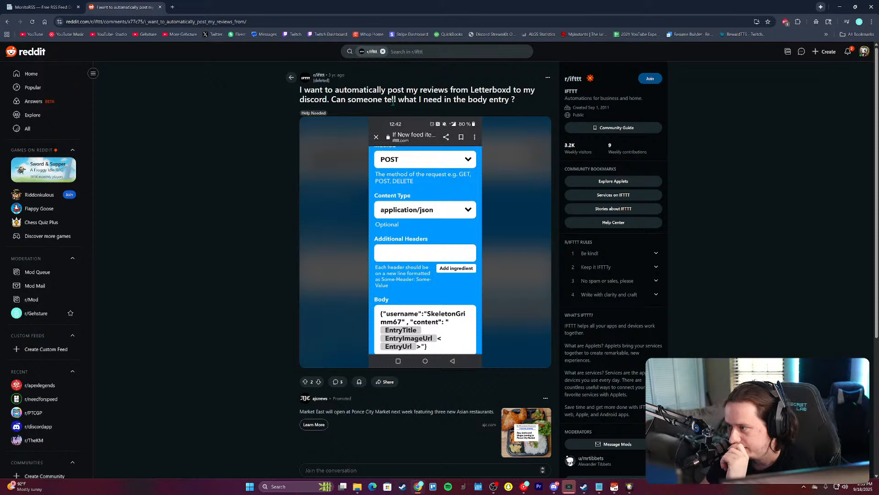
scroll(279, 249, "down", 2)
scroll(279, 249, "down", 1)
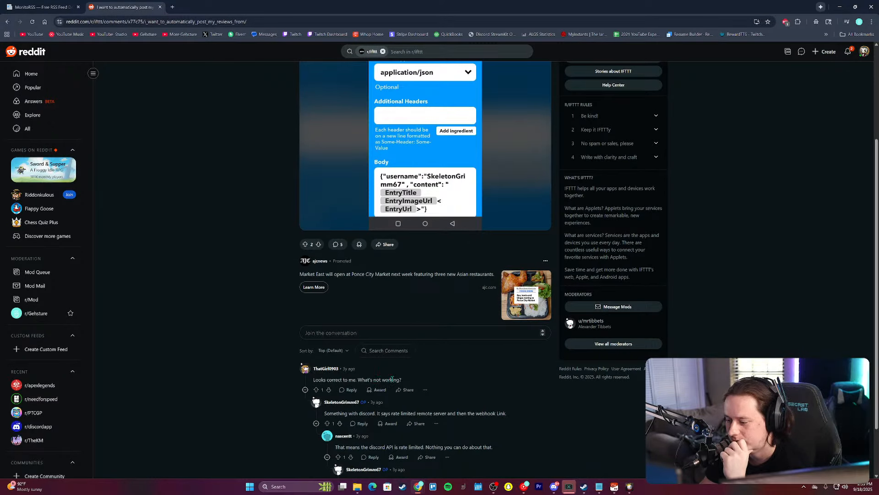
scroll(392, 379, "down", 1)
scroll(404, 377, "down", 1)
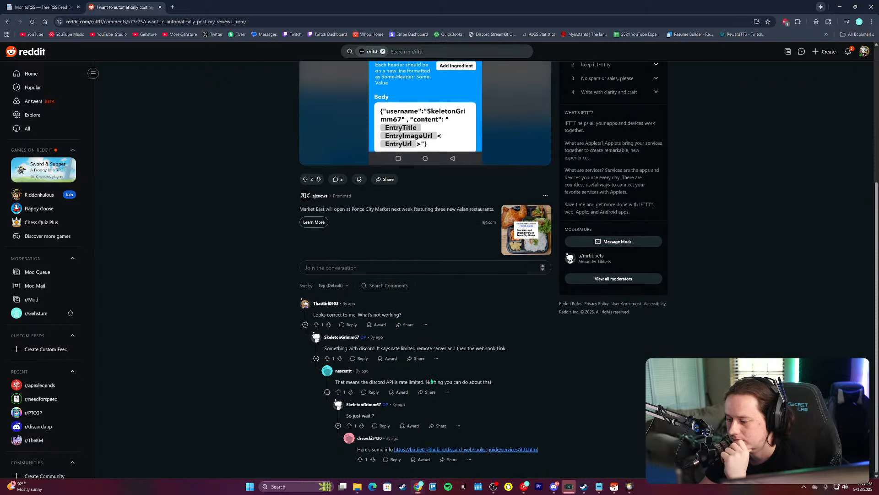
scroll(432, 380, "up", 10)
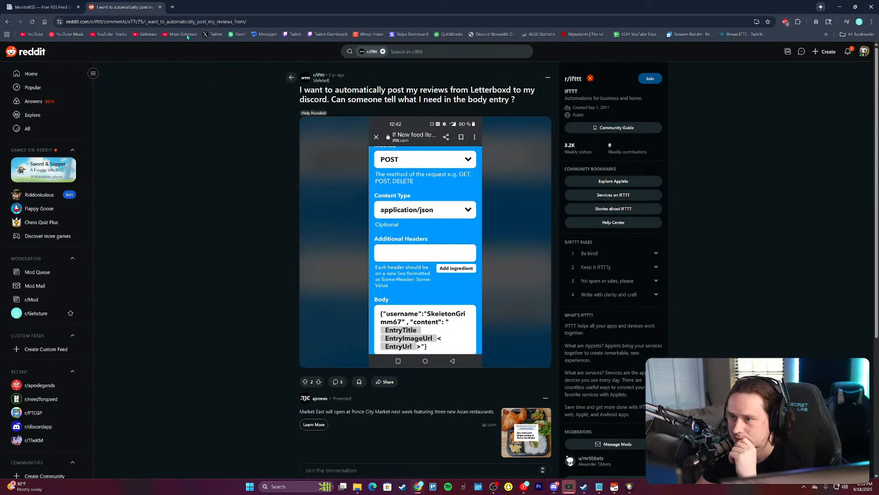
Step: Return the Reddit tab to its search results and search Google for "ifttt discord" in a separate tab
left_click(172, 7)
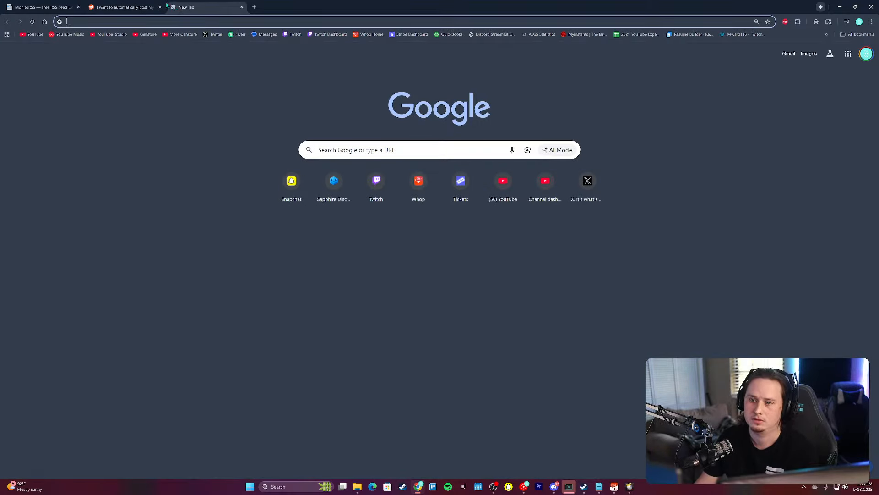
left_click(151, 7)
key("alt+Left")
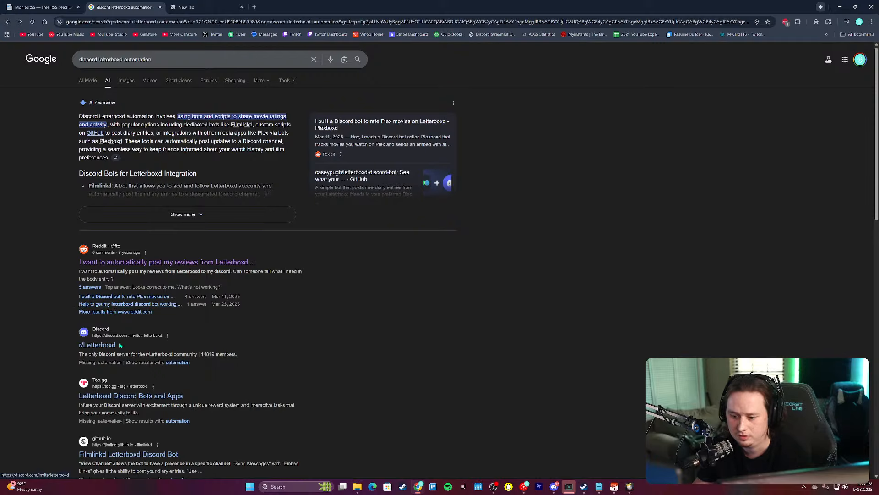
left_click(170, 5)
type("ift")
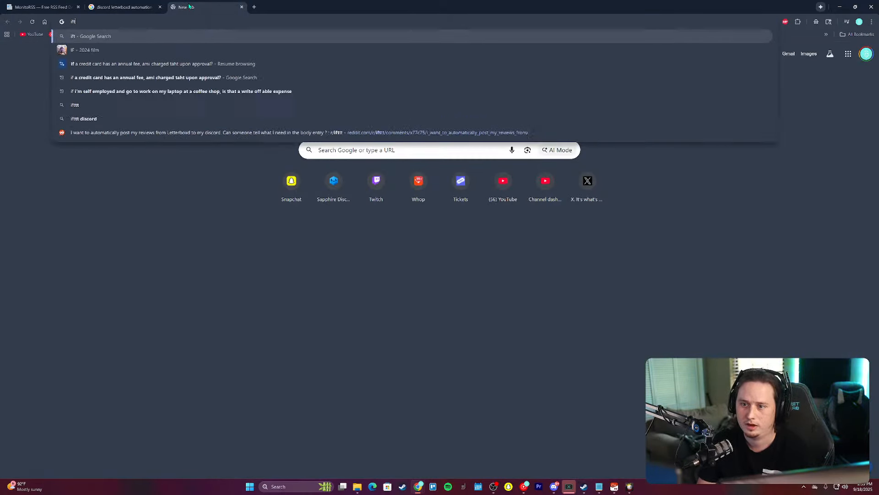
type("tt discord")
key("Return")
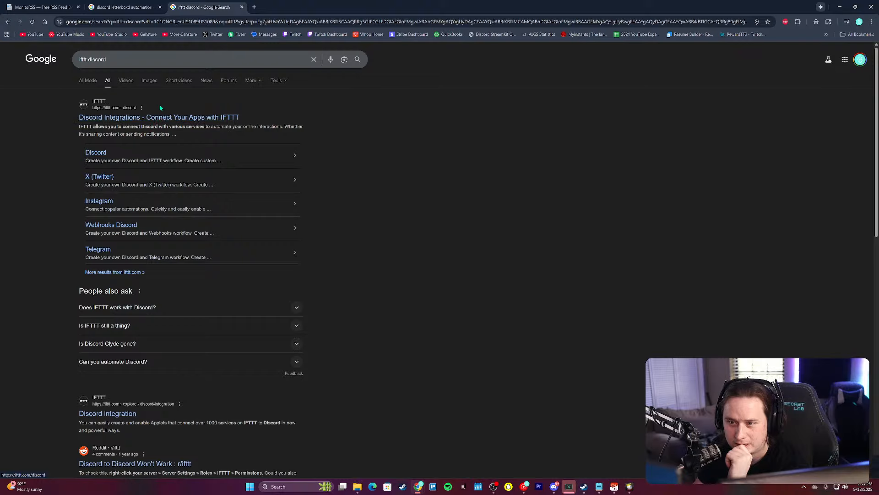
Step: Extend the search to "ifttt discord goodreads" and read the full AI Overview on connecting the two services
left_click(137, 60)
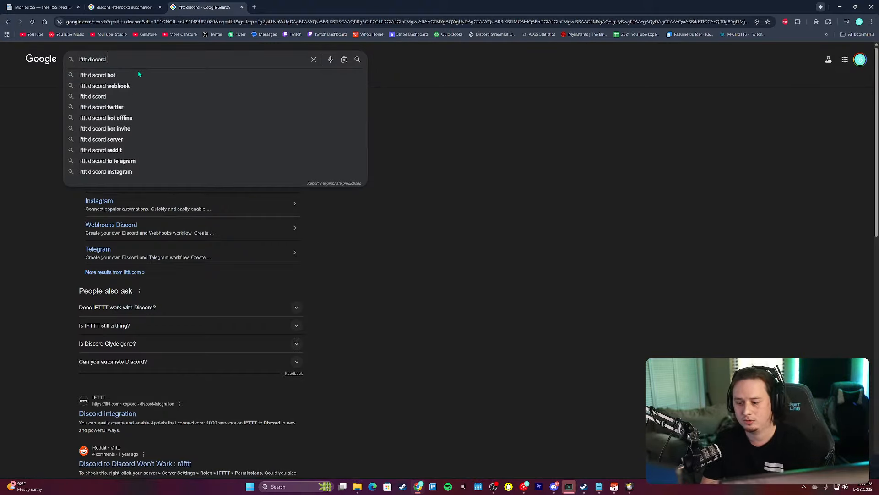
type("goodreads")
key("Return")
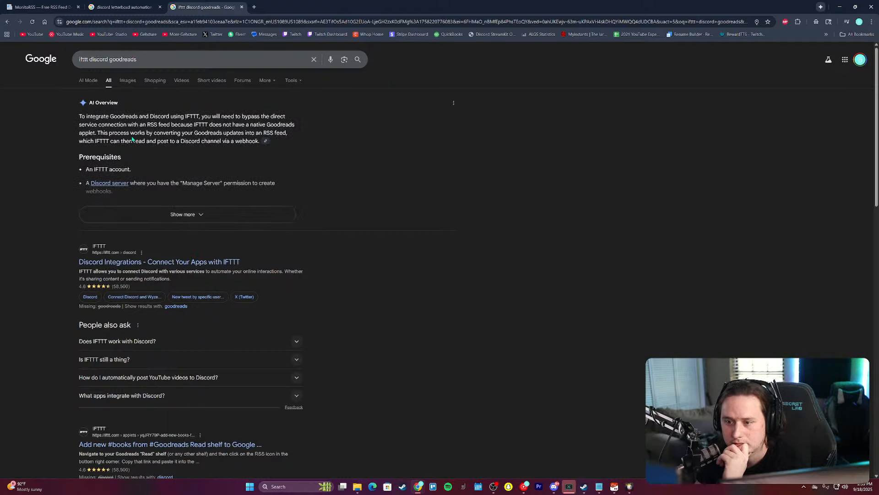
left_click_drag(123, 116, 205, 115)
left_click(202, 116)
scroll(159, 148, "down", 1)
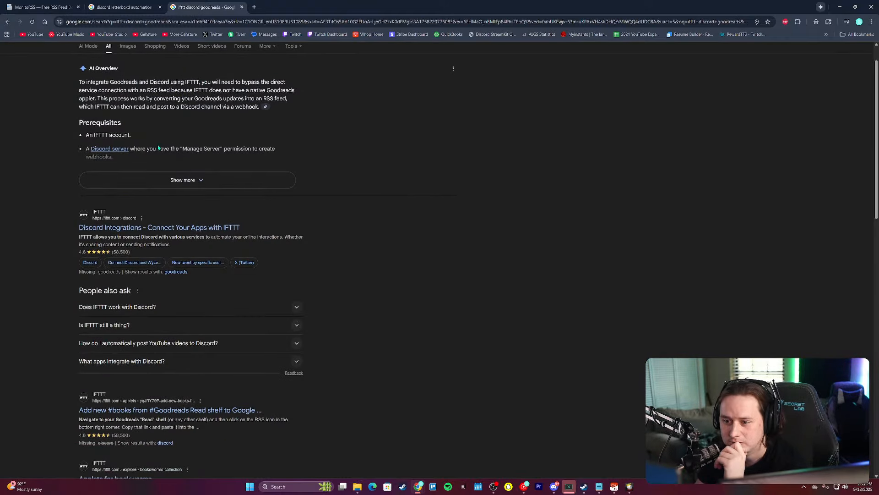
left_click(152, 178)
scroll(179, 237, "down", 9)
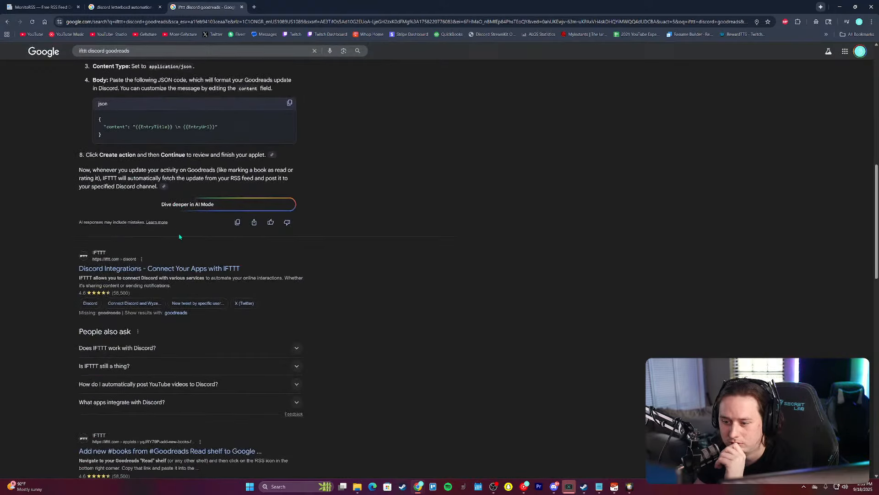
scroll(168, 320, "down", 2)
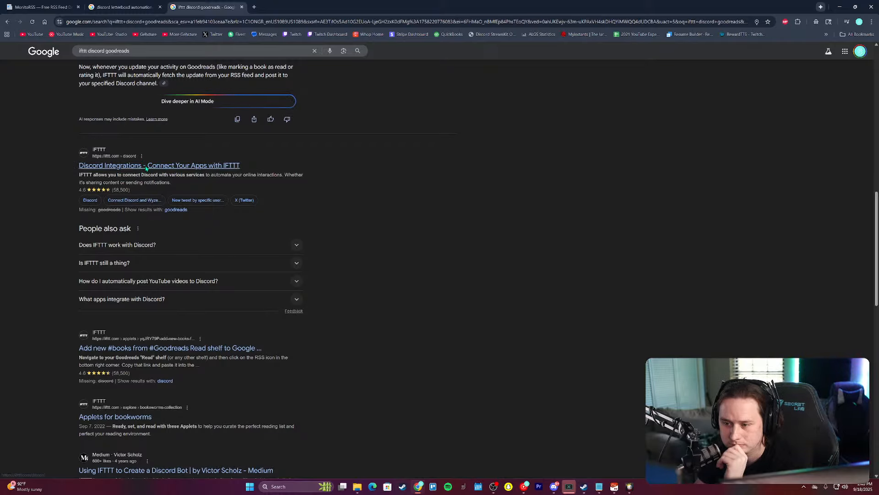
Step: Open IFTTT's Discord Integrations page from the results and look through its popular Discord workflows
left_click(220, 165)
scroll(403, 253, "down", 2)
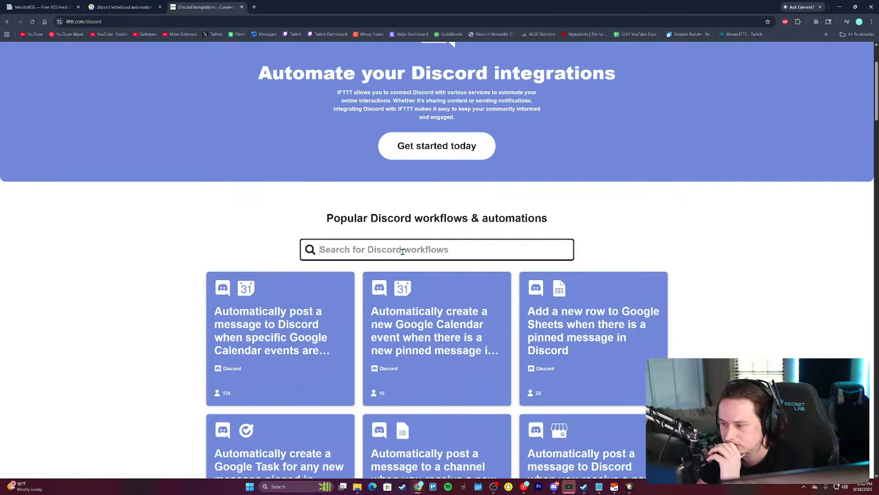
scroll(403, 252, "down", 2)
scroll(403, 252, "down", 8)
left_click(426, 270)
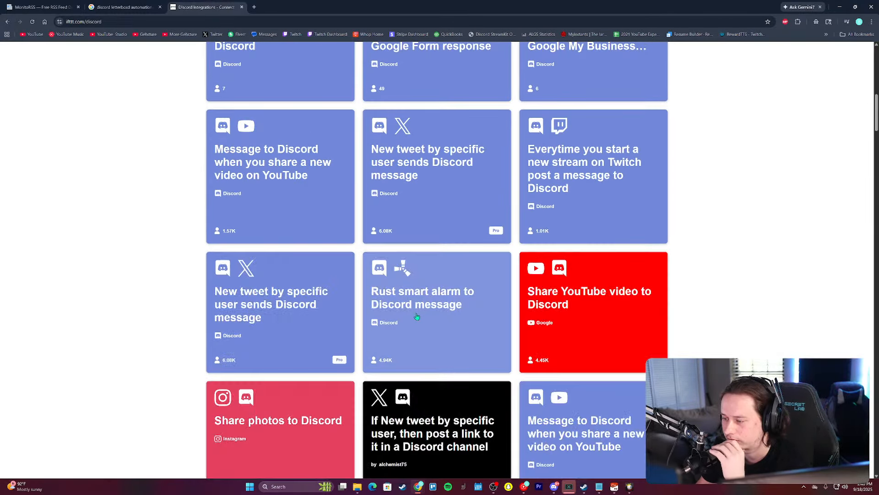
scroll(416, 324, "down", 1)
scroll(417, 324, "down", 20)
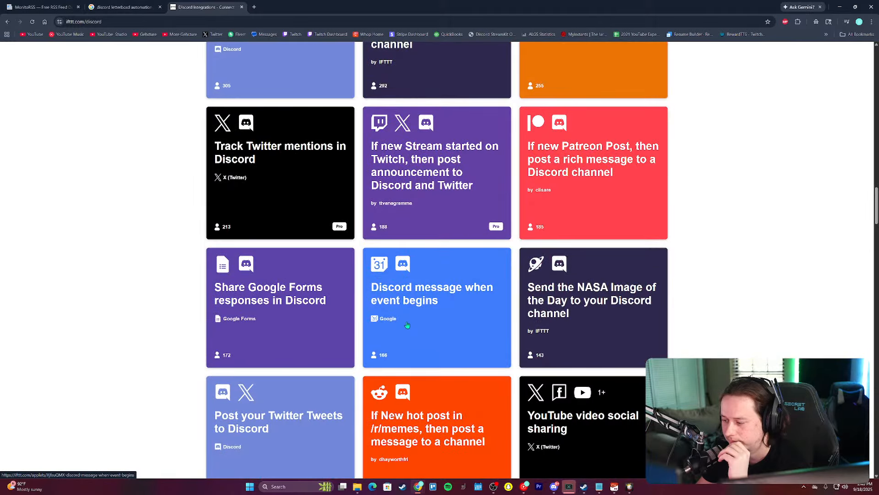
Step: Search IFTTT's Discord workflows for "goodreads" and look through the matching applets
scroll(417, 323, "up", 20)
left_click(394, 344)
type("goodreads")
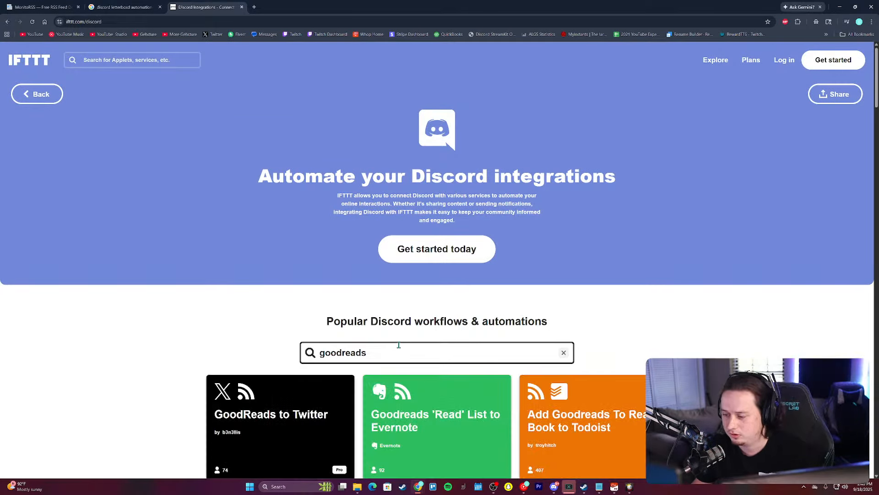
scroll(399, 345, "down", 3)
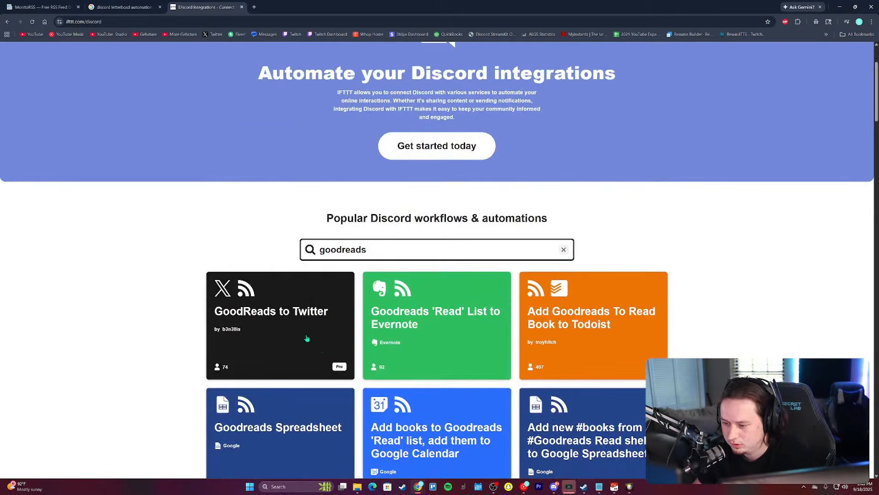
scroll(412, 311, "down", 3)
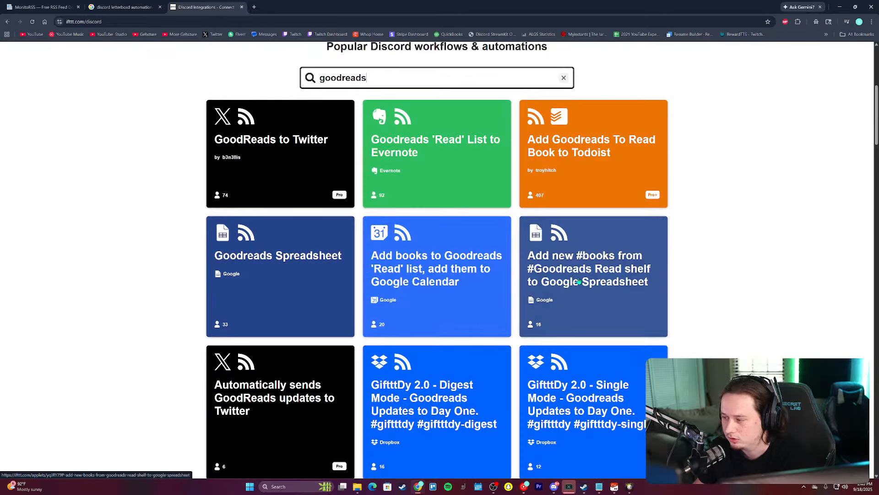
scroll(577, 281, "down", 2)
scroll(568, 282, "up", 3)
scroll(531, 286, "down", 6)
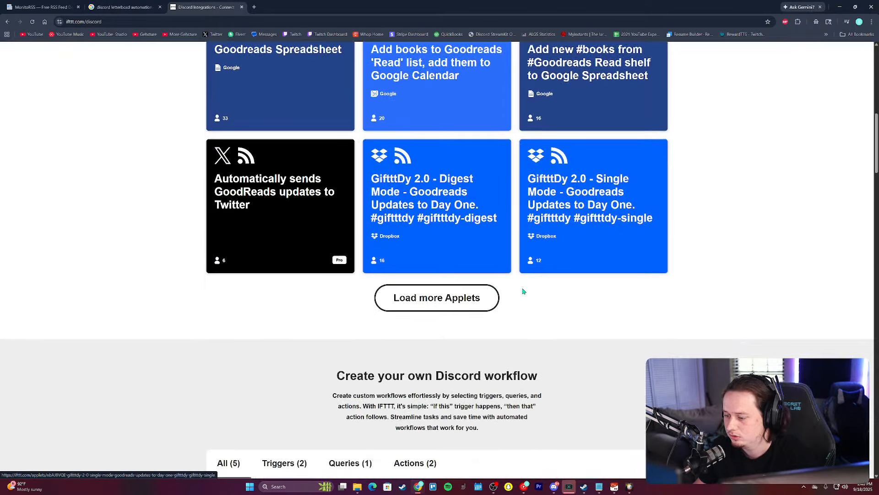
Step: Load more Goodreads applets and check the extended list for one that posts to Discord
left_click(467, 298)
scroll(479, 302, "down", 2)
scroll(494, 302, "up", 8)
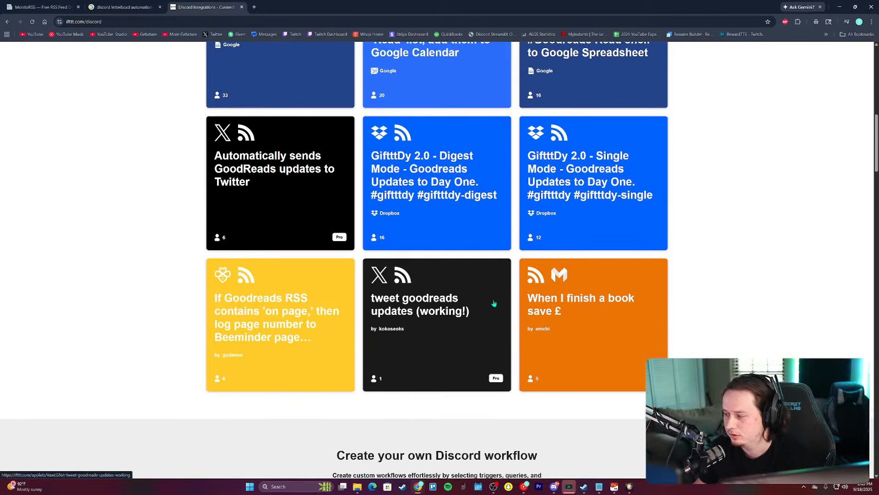
scroll(496, 302, "up", 4)
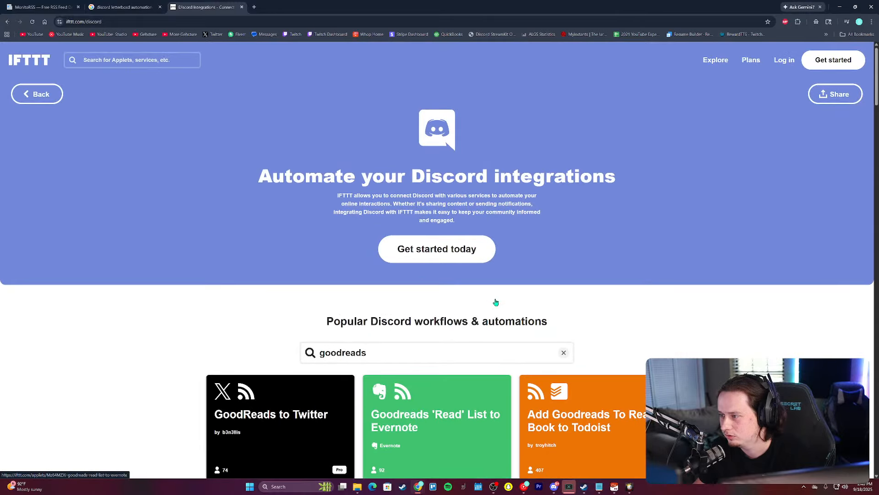
scroll(467, 308, "down", 4)
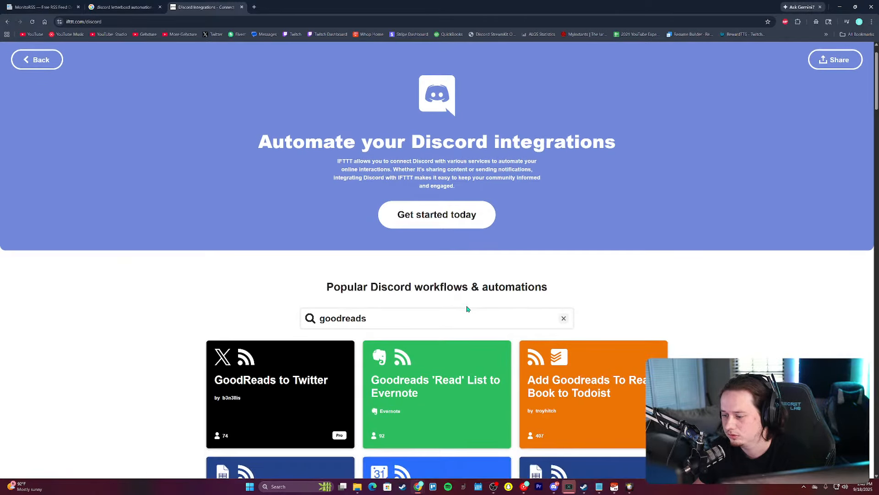
scroll(466, 310, "down", 5)
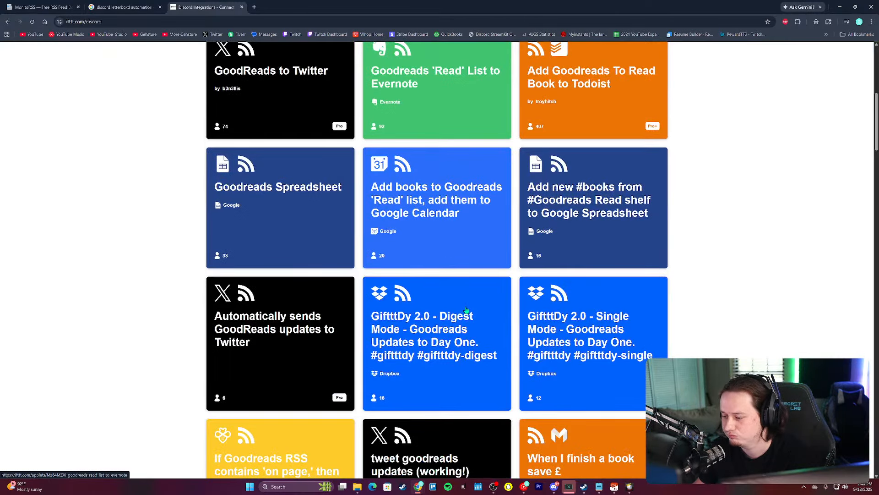
Step: Search Google in a new tab for "zapier goodreads discord"
scroll(339, 274, "up", 9)
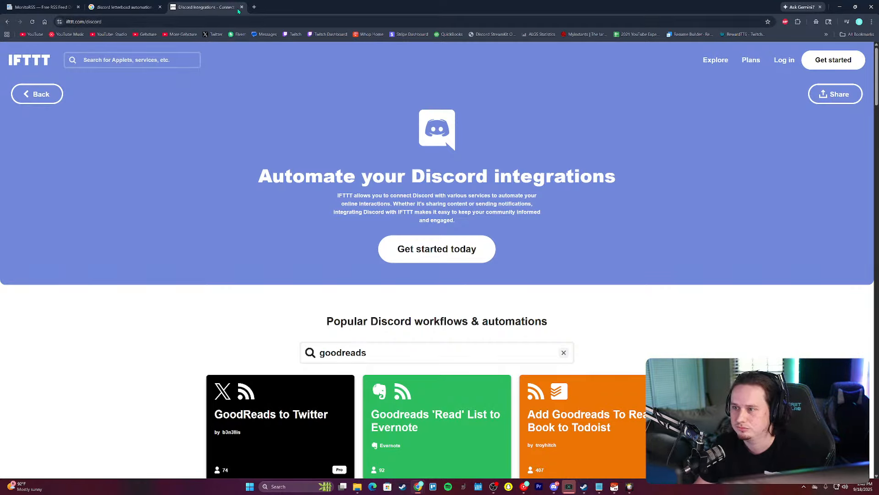
left_click(254, 7)
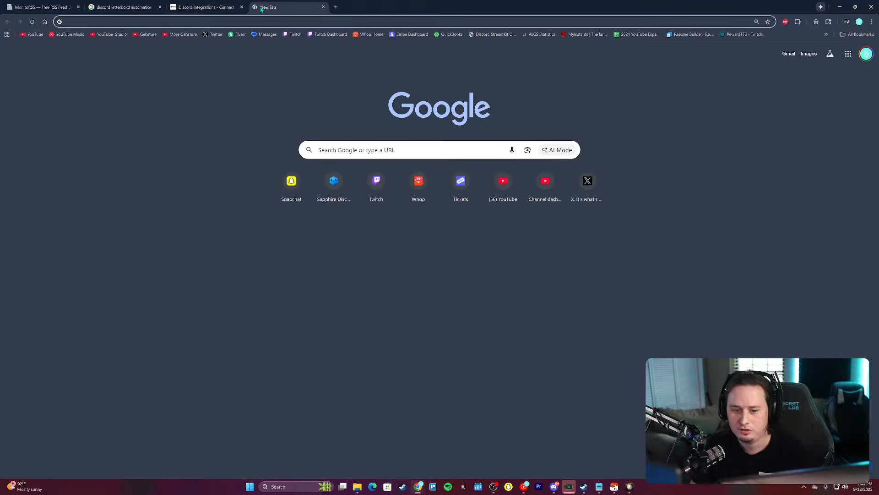
type("zpaier")
key("ctrl+BackSpace")
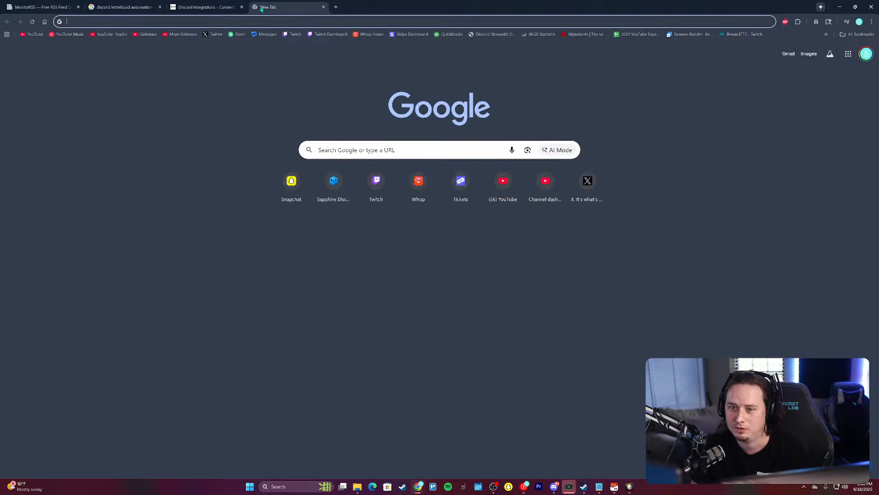
type("zpa")
key("ctrl+BackSpace")
type("zapier")
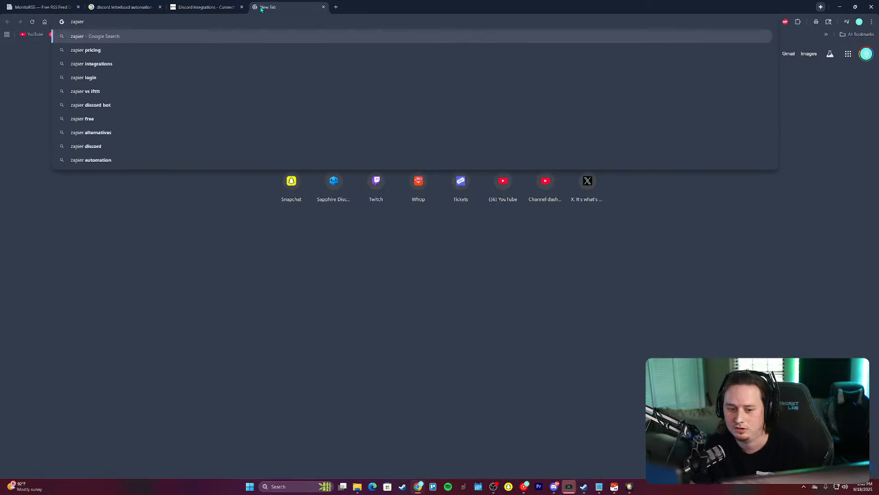
type(" go")
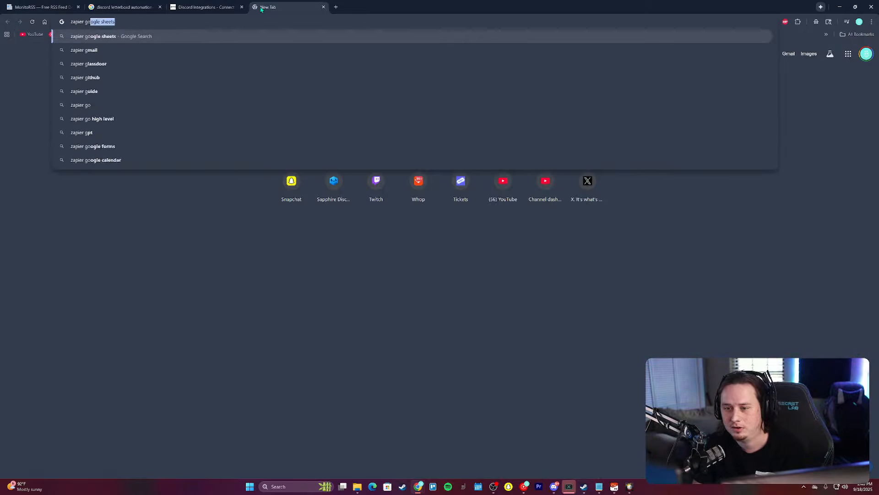
type("odreads discord")
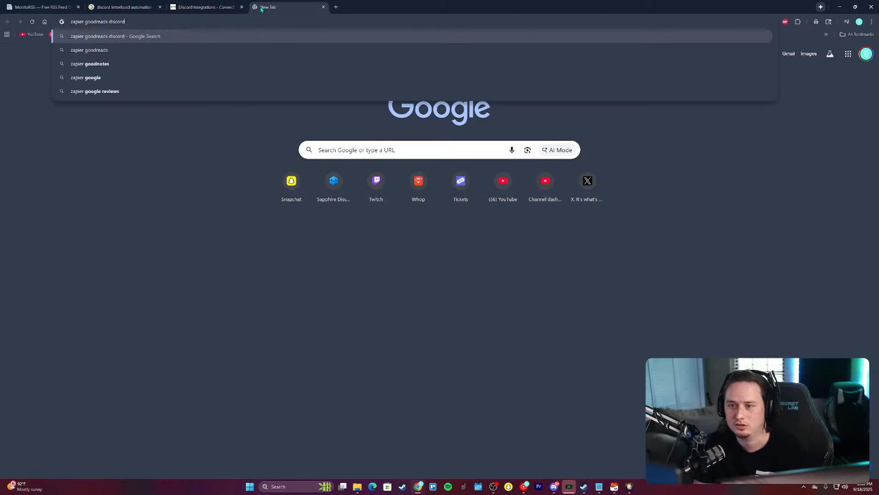
key("Return")
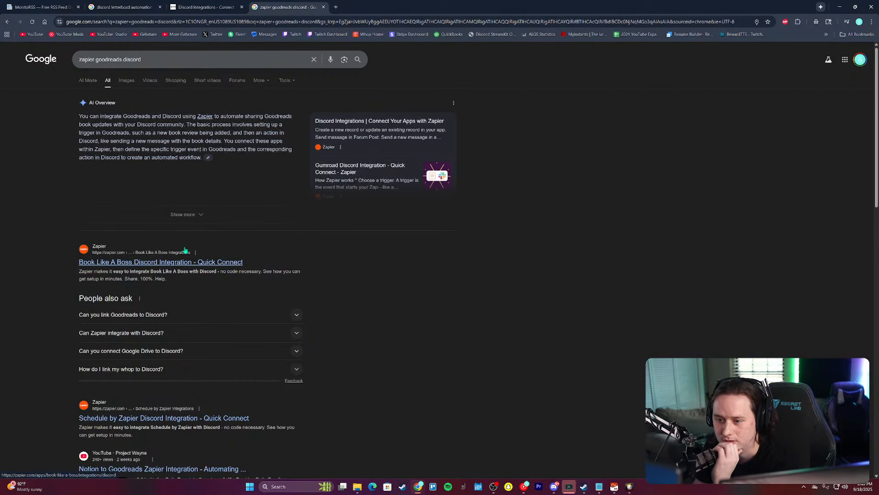
Step: Open Zapier's Book Like A Boss Discord integration from the results and choose Send Channel Message as the Discord action
left_click(181, 260)
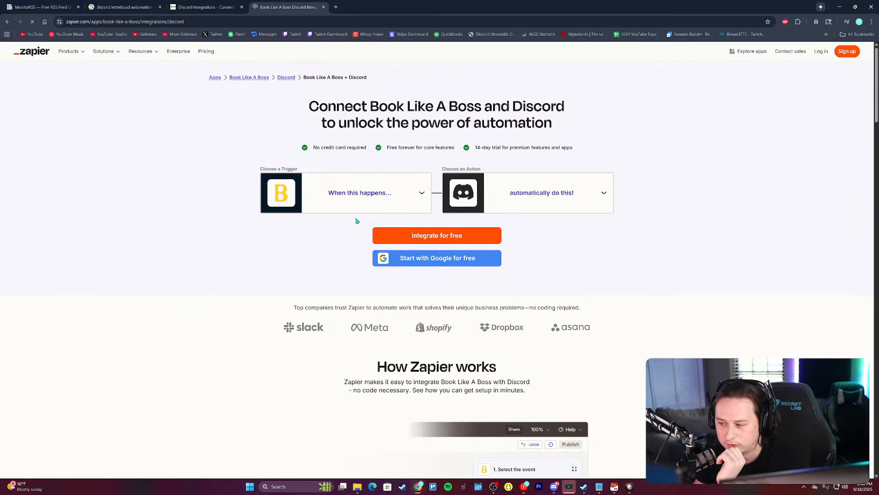
left_click(418, 194)
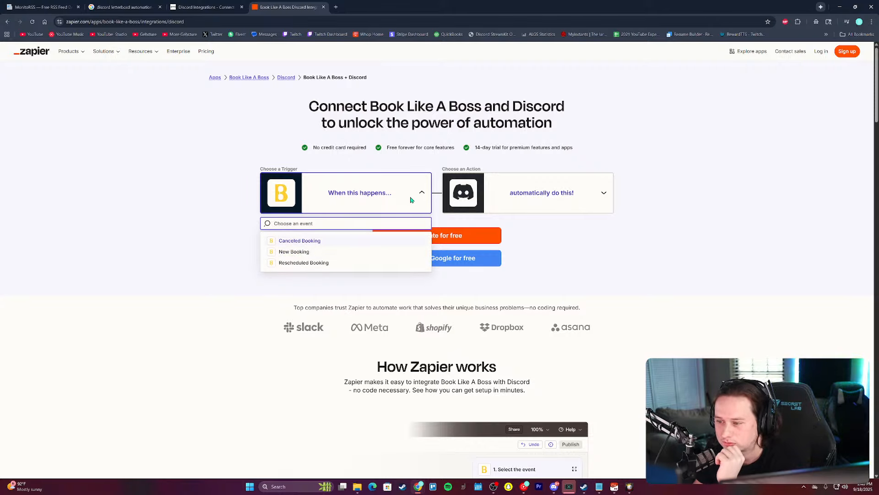
left_click(599, 197)
scroll(475, 260, "down", 2)
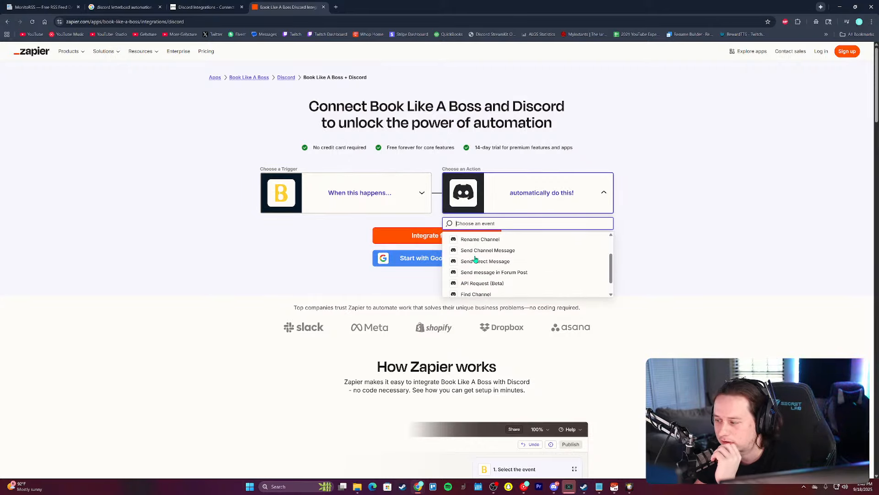
left_click(491, 235)
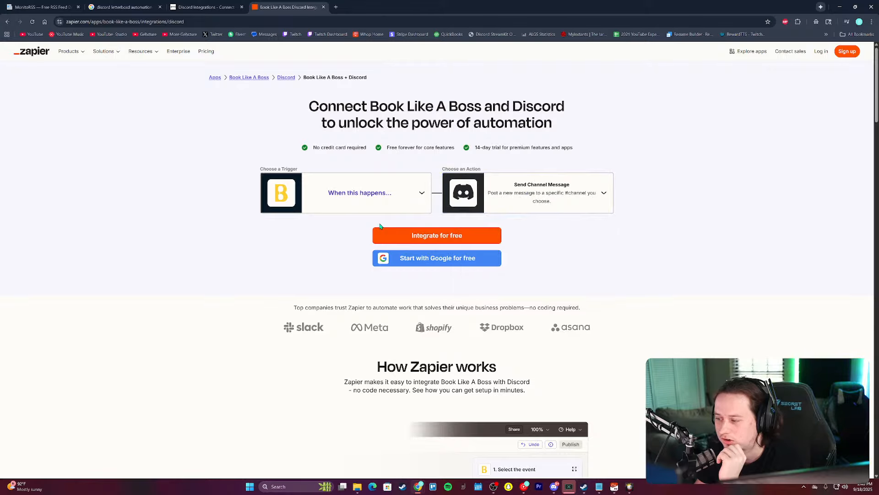
Step: Choose New Booking as the Book Like A Boss trigger, then check the other trigger events offered
left_click(423, 194)
left_click(308, 251)
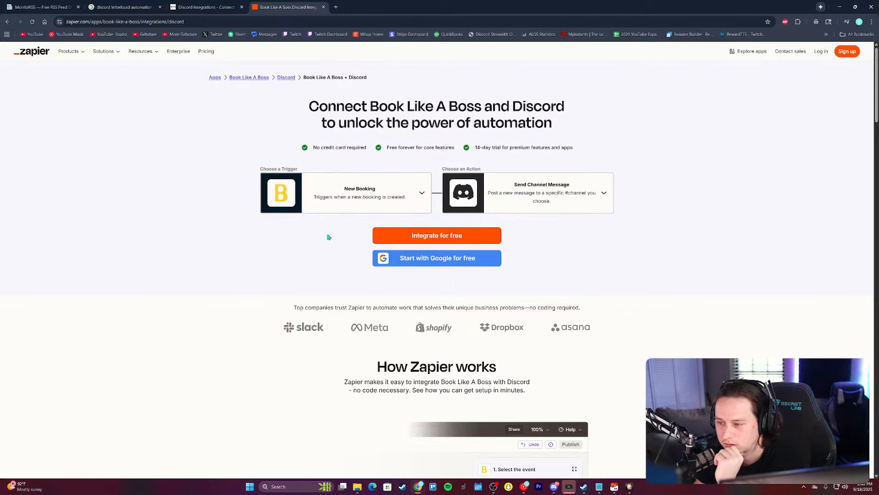
left_click(287, 198)
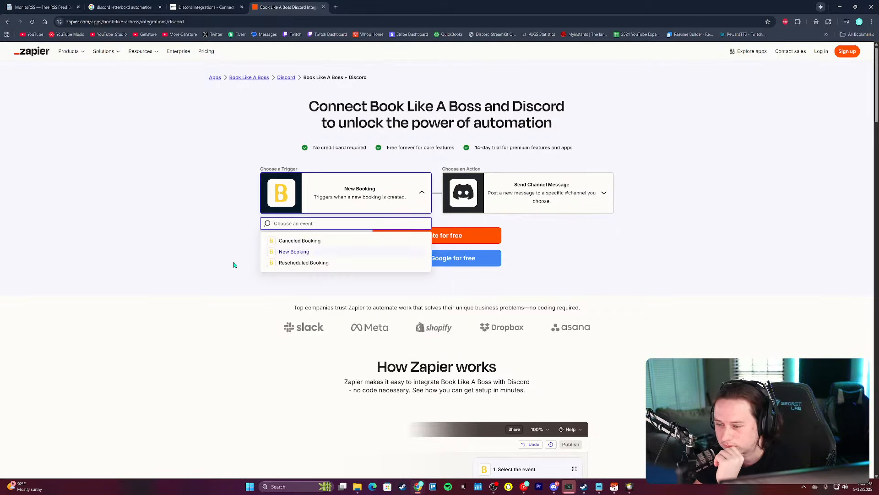
scroll(243, 239, "down", 3)
scroll(252, 161, "up", 3)
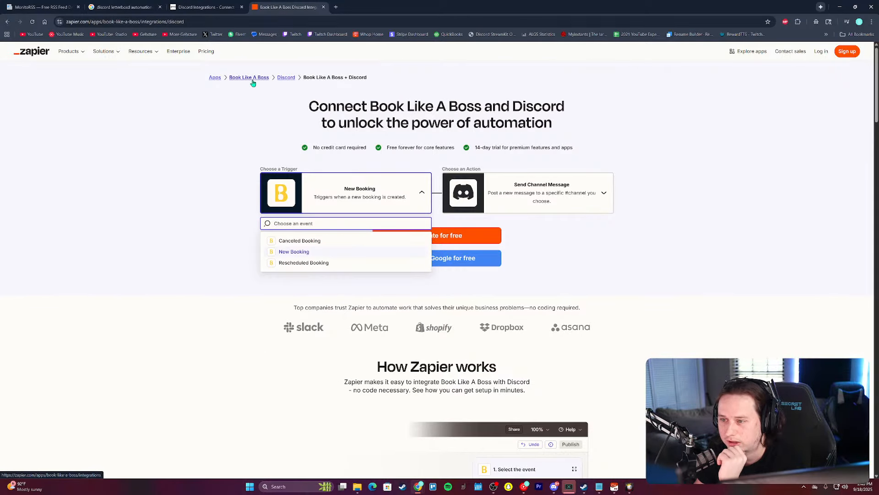
Step: Open Zapier's full app directory and search it for "goodreads"
left_click(214, 77)
left_click(392, 76)
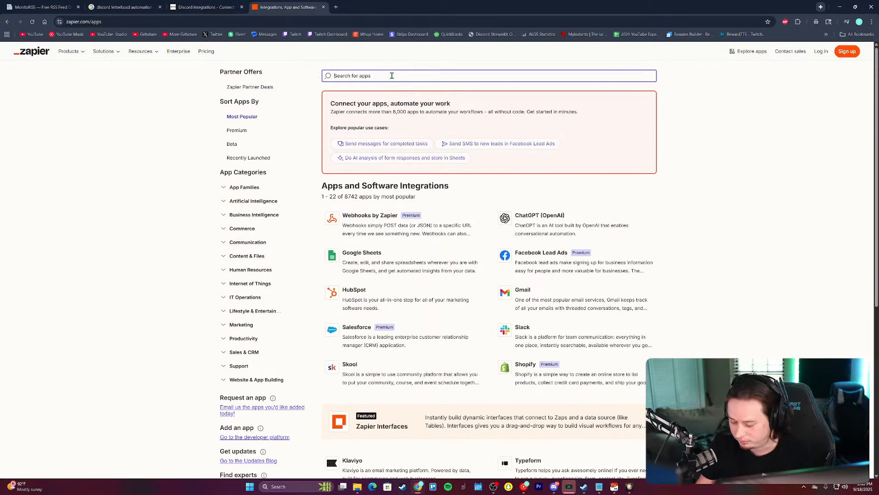
type("goodreads")
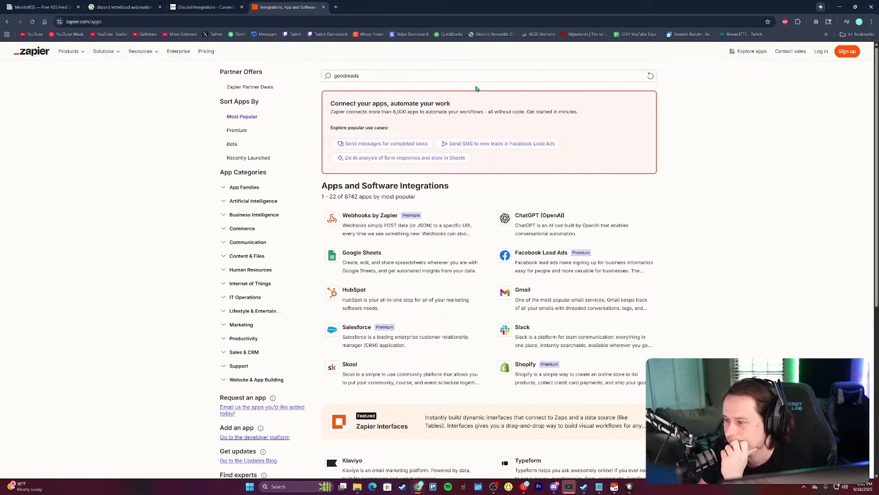
left_click(384, 80)
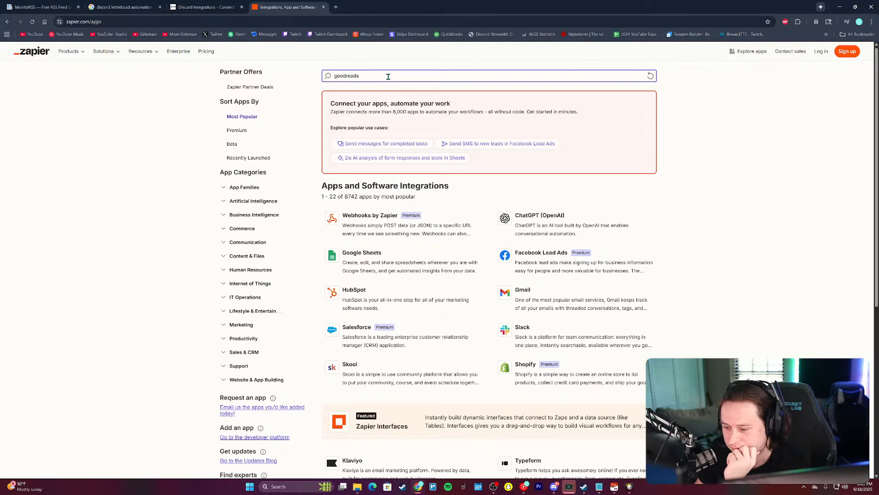
scroll(331, 180, "down", 5)
scroll(331, 179, "up", 5)
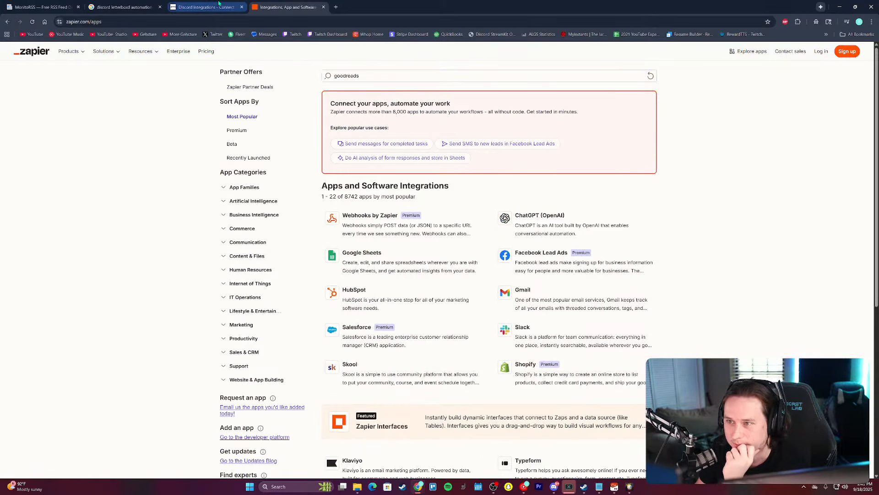
Step: Return to the Google results for Zapier, Goodreads and Discord and expand the full AI Overview
key("alt+Left")
key("alt+Left")
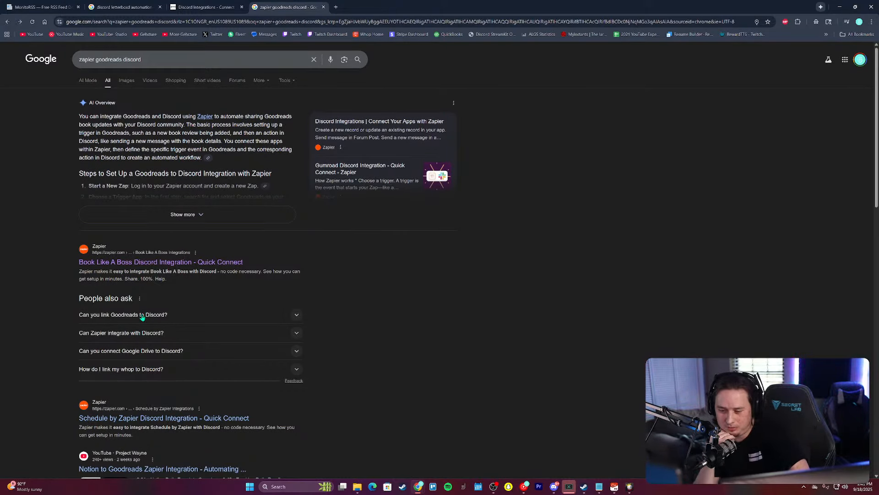
scroll(141, 300, "down", 2)
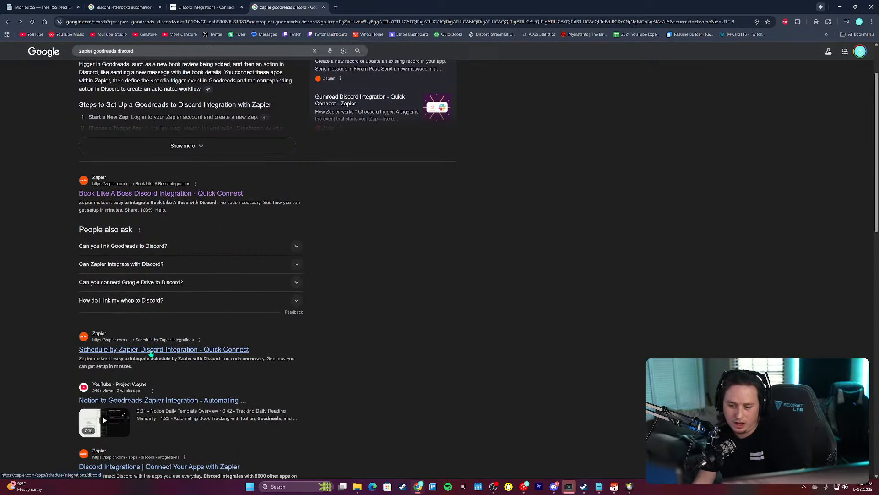
scroll(181, 232, "up", 3)
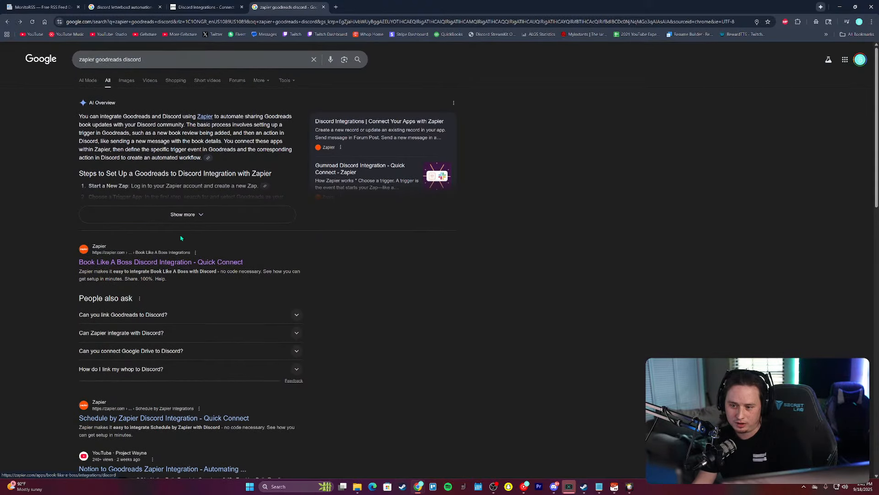
scroll(200, 191, "down", 1)
left_click(199, 190)
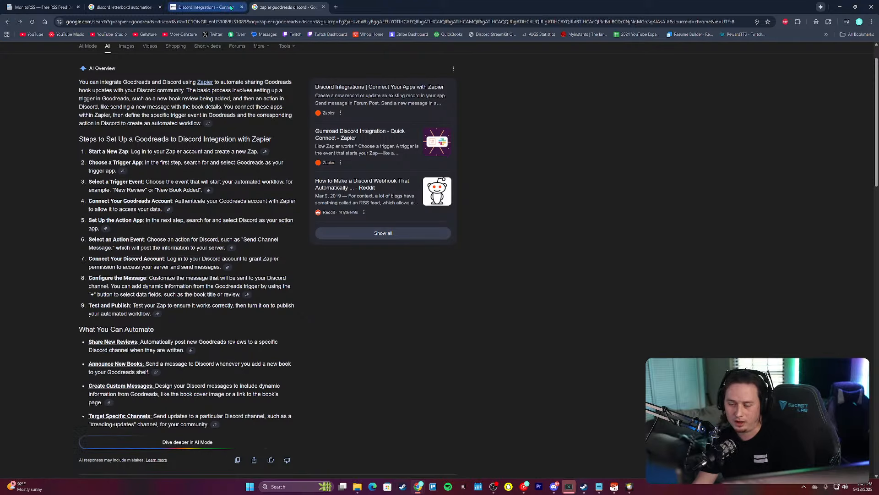
Step: Shorten the Google search to "zapier goodreads" and open the Complete Zapier User Guide result on Goodreads
scroll(178, 74, "up", 1)
double_click(176, 55)
key("BackSpace")
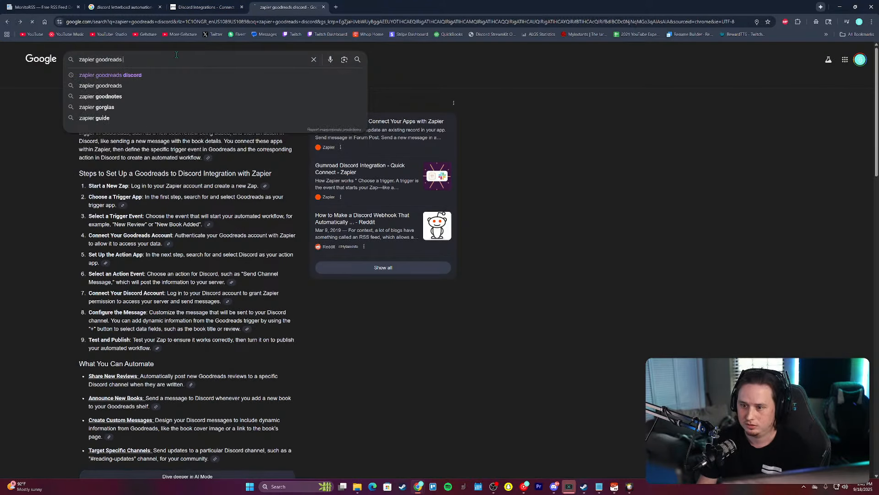
key("Return")
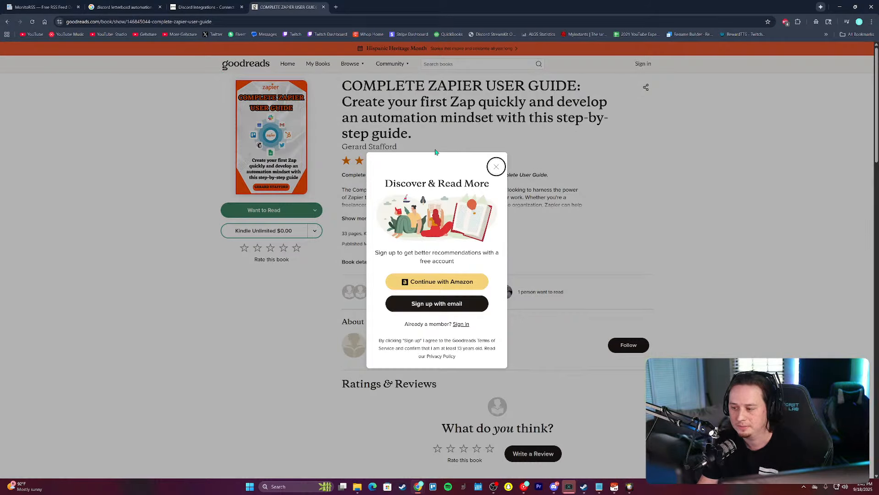
Step: Dismiss the Goodreads sign-up prompt, look over the book page, and go back to check the remaining search results
left_click(496, 167)
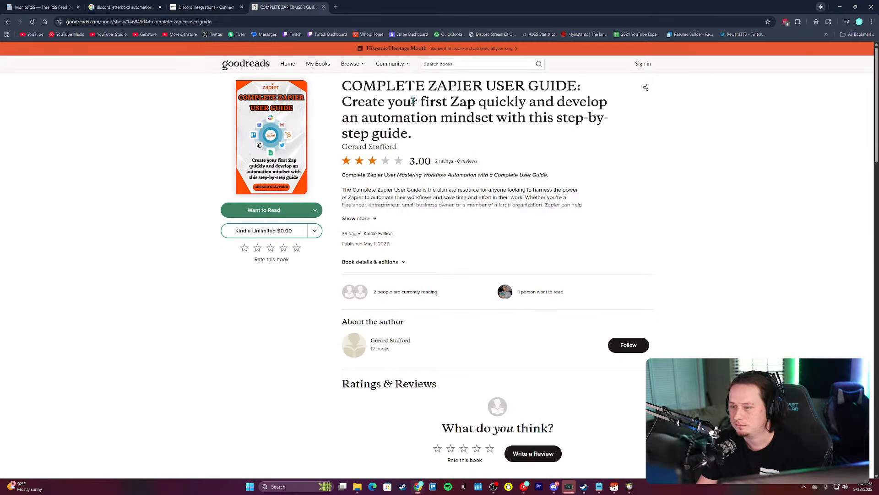
scroll(412, 103, "down", 2)
scroll(394, 112, "up", 2)
key("alt+Left")
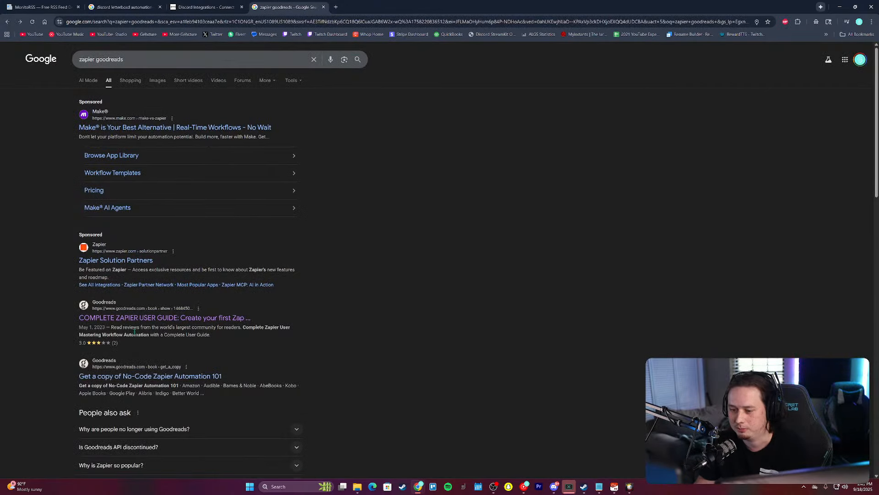
scroll(240, 303, "down", 6)
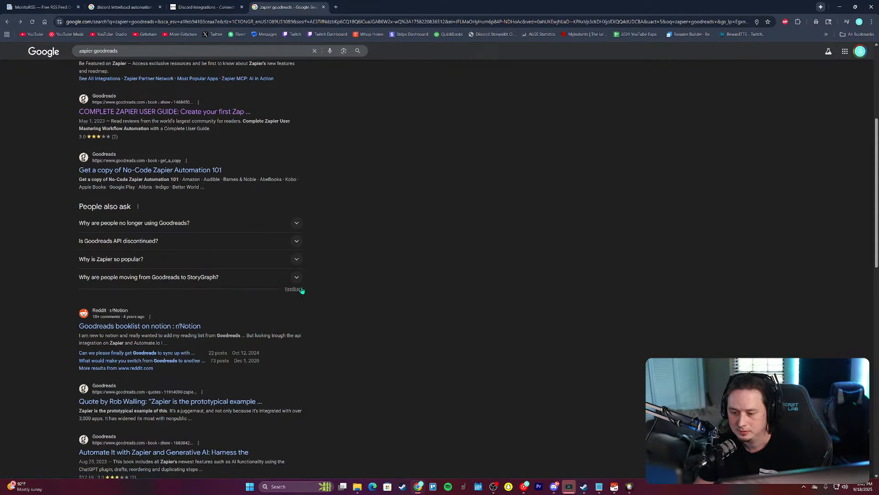
scroll(296, 290, "up", 5)
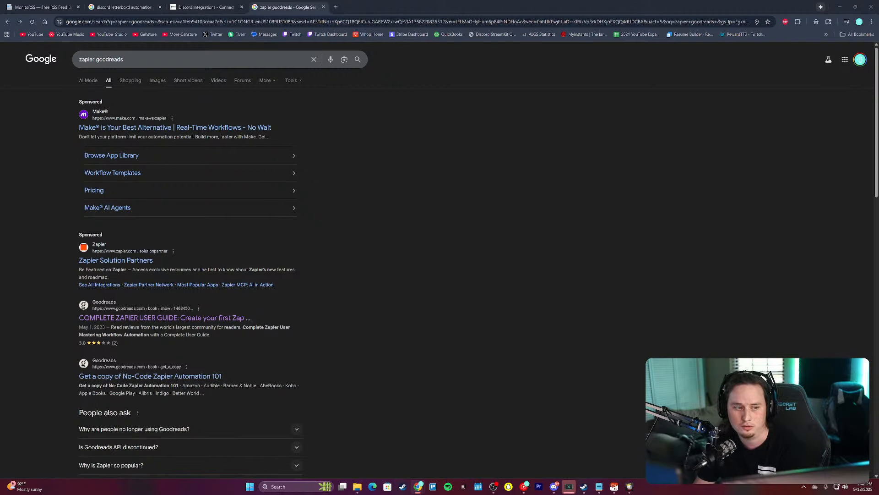
Step: Bring up Letterboxd's Frequent questions page and read through its About, Membership and General use sections
left_click_drag(430, 1, 417, 8)
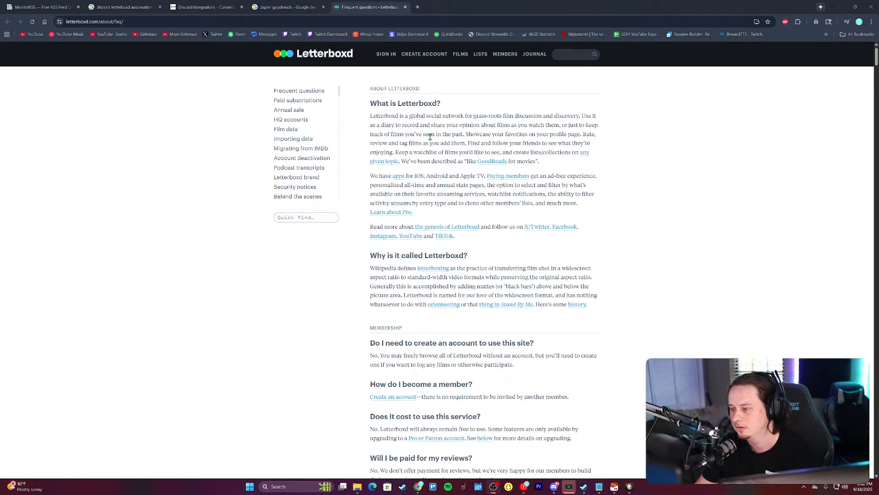
scroll(428, 133, "down", 2)
scroll(429, 141, "down", 1)
scroll(429, 140, "down", 2)
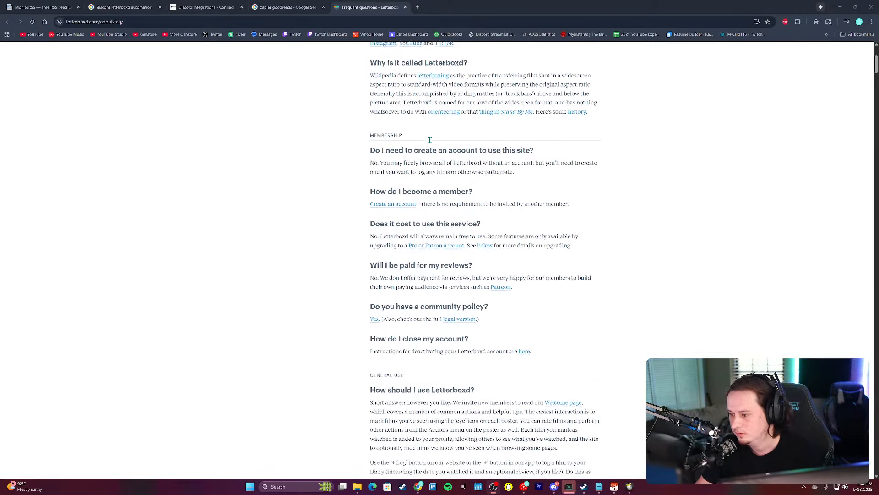
scroll(426, 142, "up", 5)
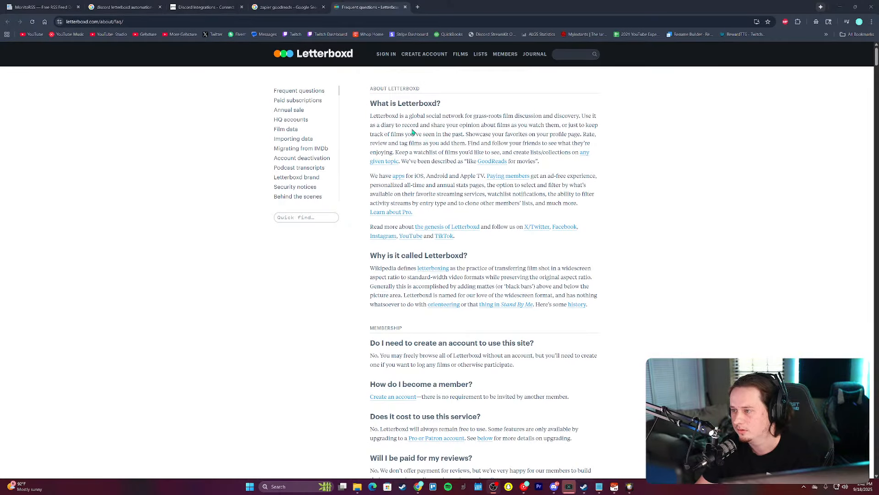
scroll(412, 126, "down", 6)
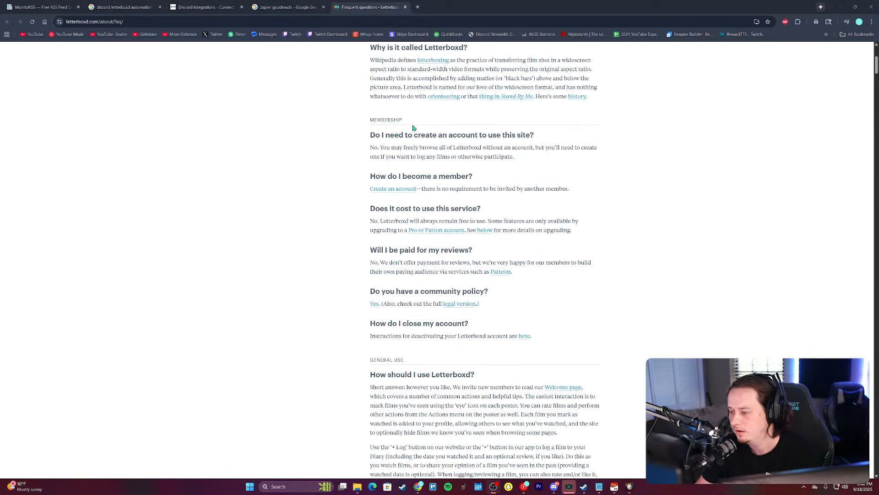
scroll(412, 124, "down", 2)
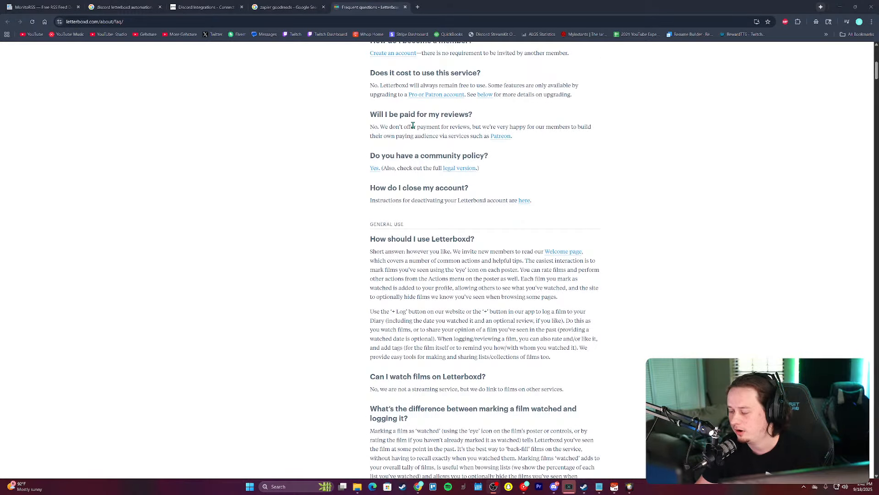
scroll(413, 129, "down", 3)
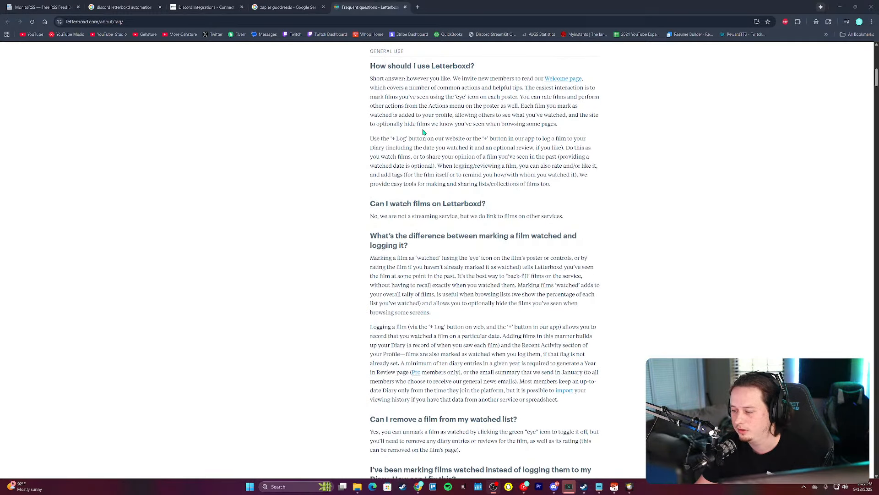
scroll(419, 129, "down", 4)
scroll(422, 130, "down", 1)
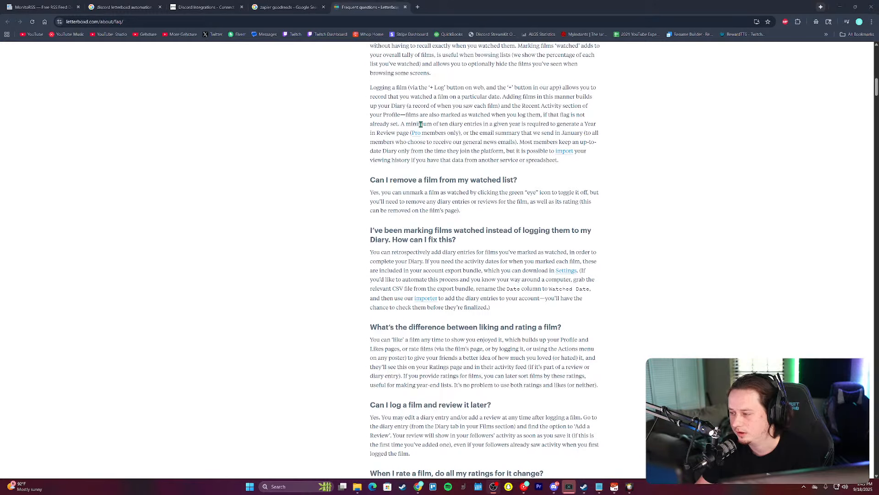
scroll(421, 124, "down", 1)
scroll(422, 128, "down", 3)
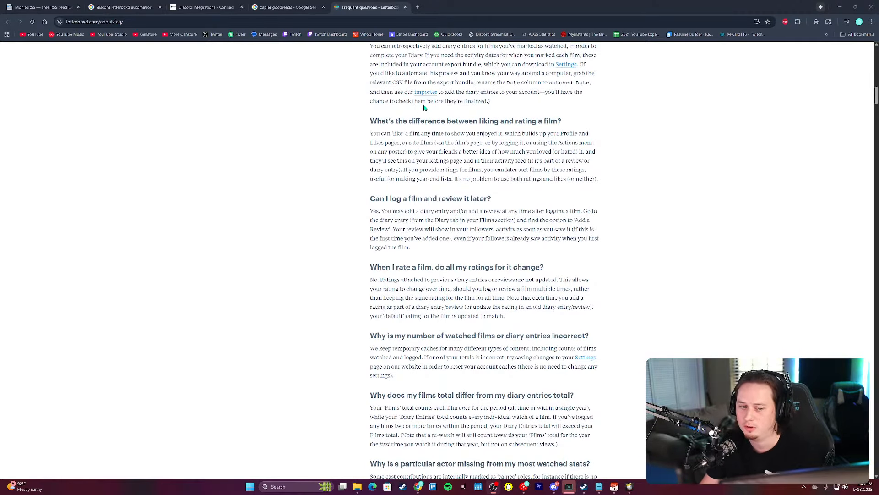
Step: Search IFTTT's Discord workflows for "letterboxd" and look through the matching applets
scroll(494, 159, "down", 2)
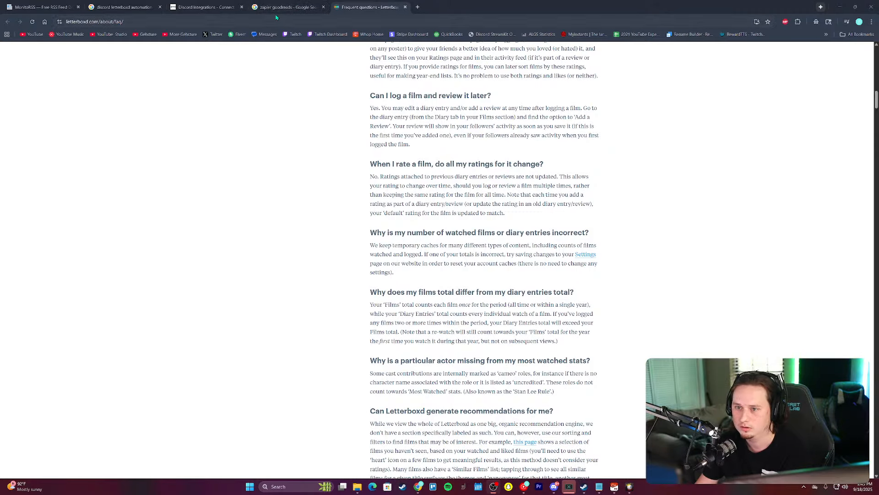
left_click(193, 5)
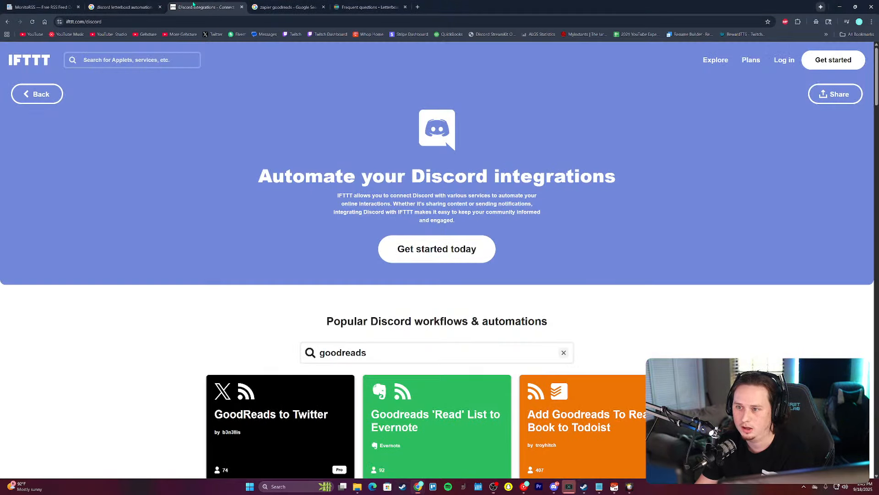
left_click(377, 350)
key("ctrl+a")
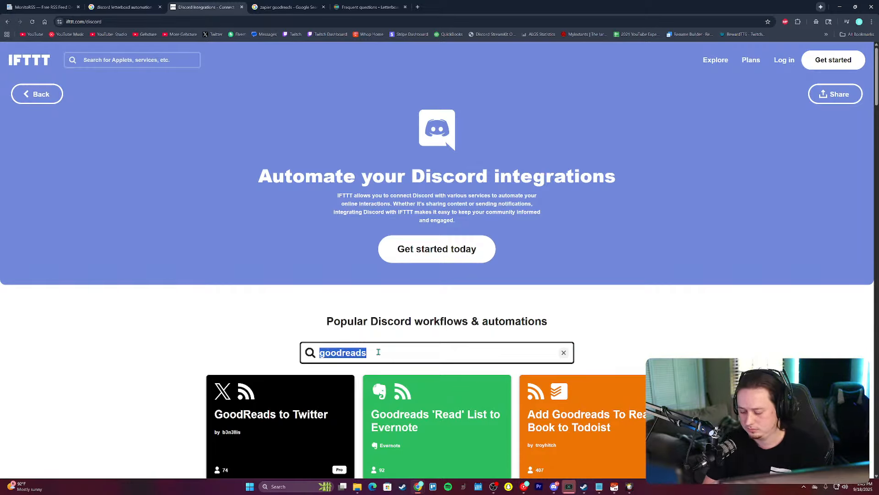
type("letterboxd")
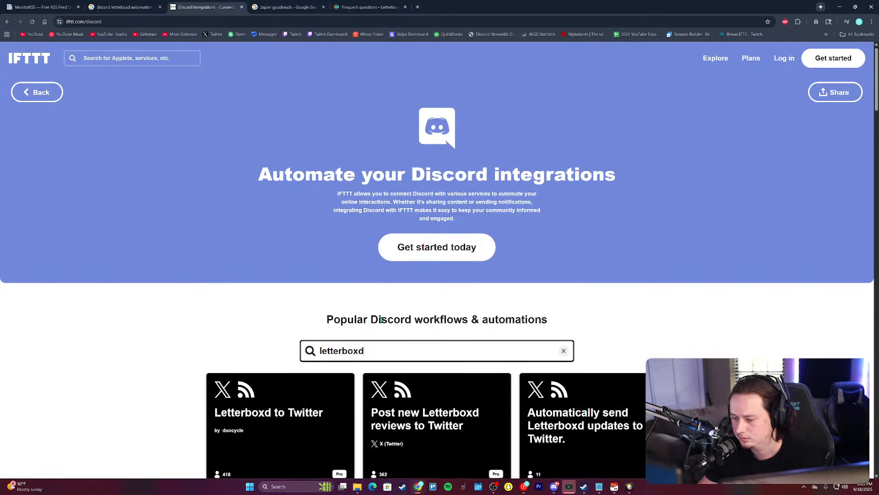
scroll(382, 319, "down", 5)
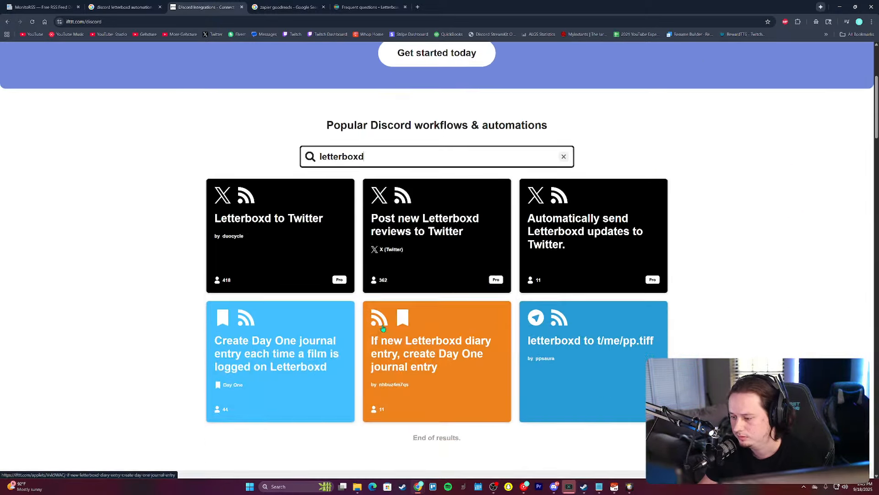
scroll(474, 211, "up", 1)
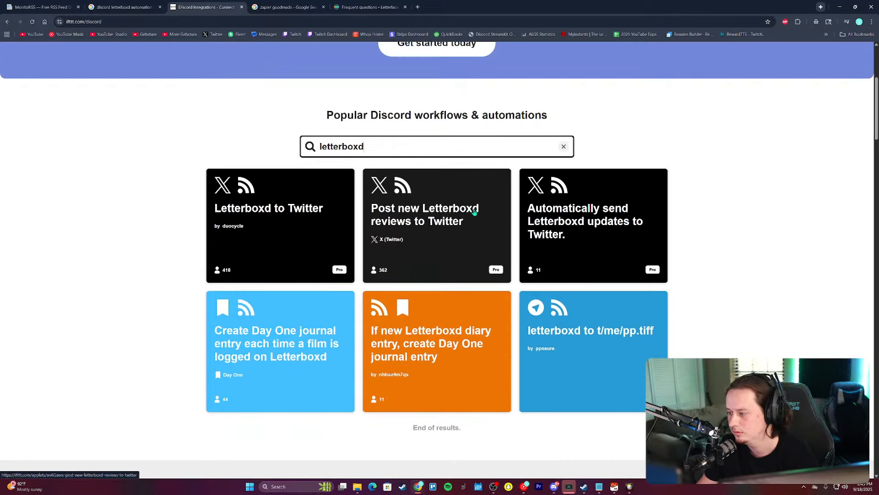
scroll(531, 198, "up", 3)
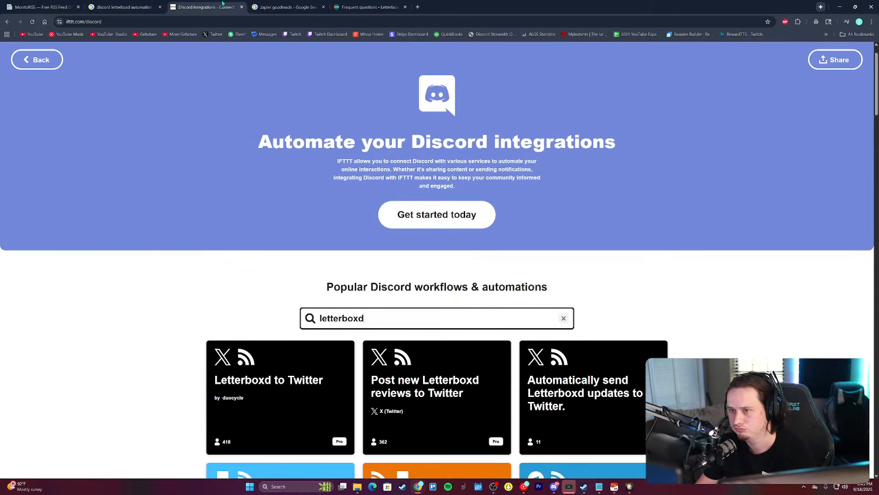
Step: Search Google for "letterboxd to discord" and look over the results
left_click(243, 22)
type("letterbox")
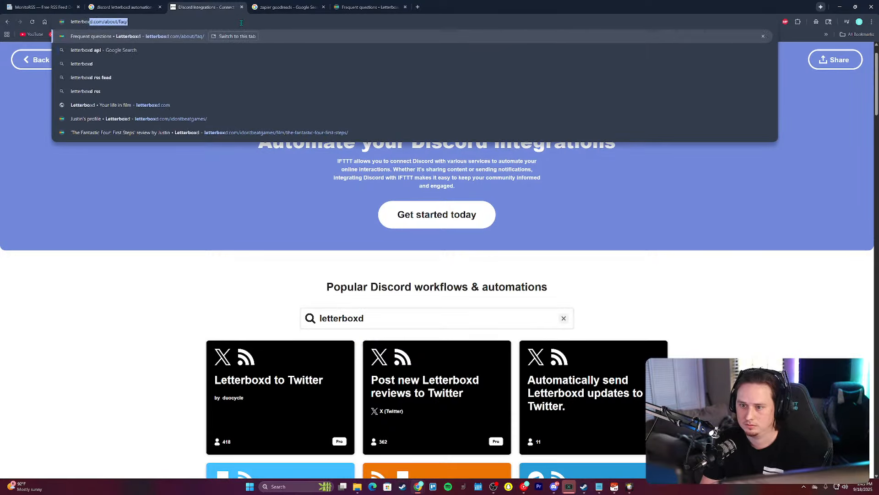
type("d to discord")
key("Return")
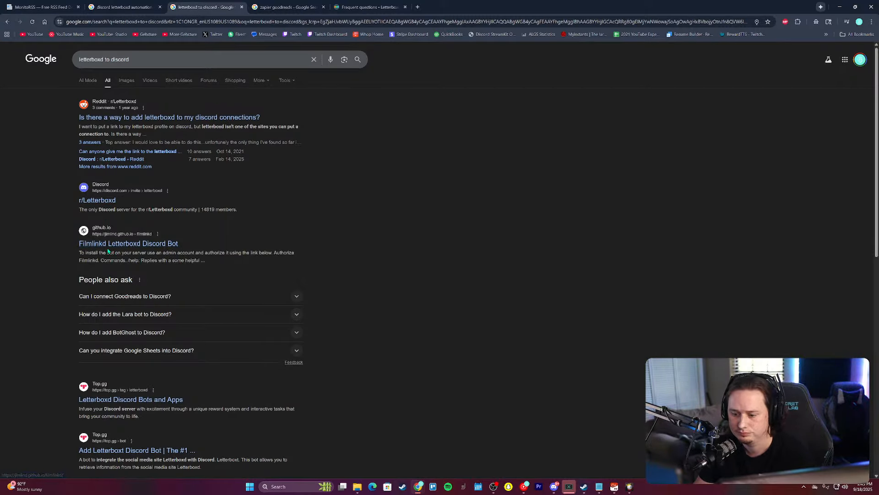
scroll(105, 250, "down", 1)
scroll(107, 250, "up", 1)
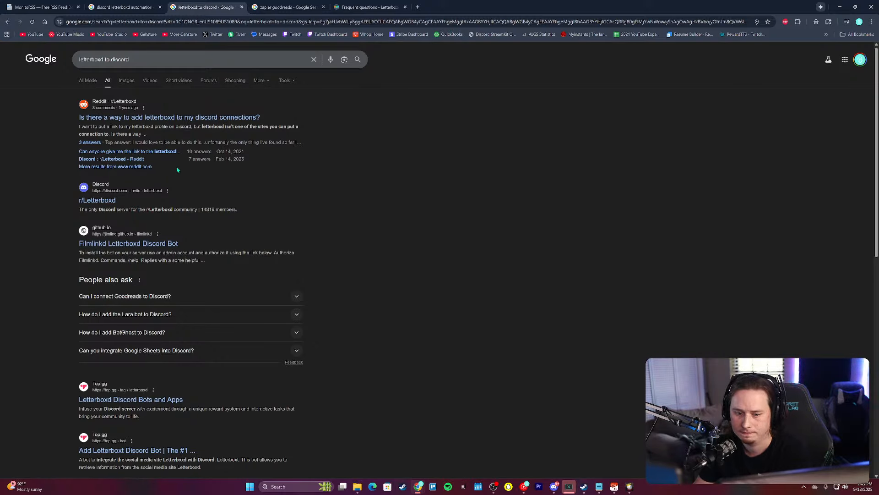
Step: Find "rss" in the Letterboxd FAQ and read the answer about auto-publishing reviews to other sites
left_click(363, 6)
key("ctrl+f")
type("rss")
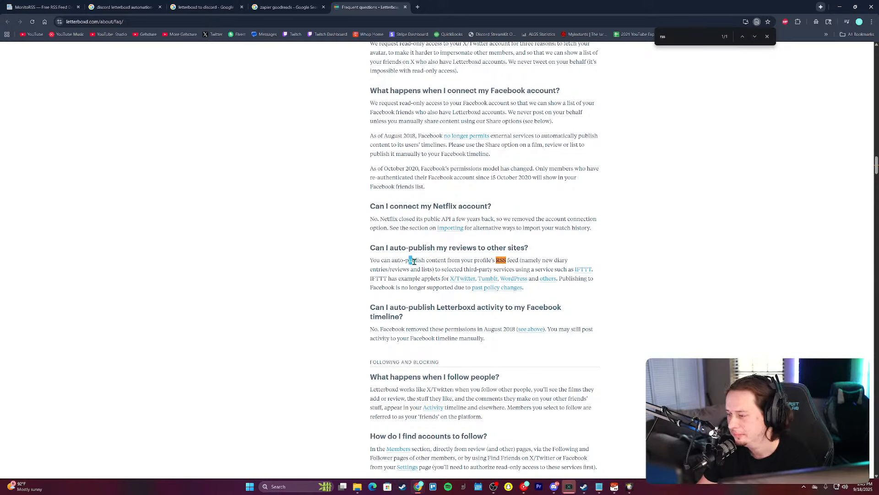
left_click_drag(407, 260, 511, 260)
left_click(479, 261)
left_click(513, 260)
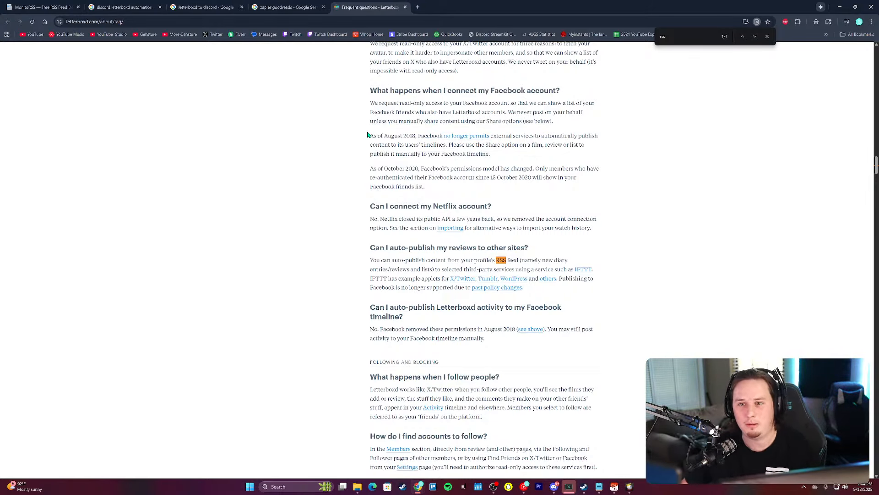
Step: Check the MonitoRSS homepage, and reread the Letterboxd FAQ's section on auto-publishing reviews
left_click(47, 7)
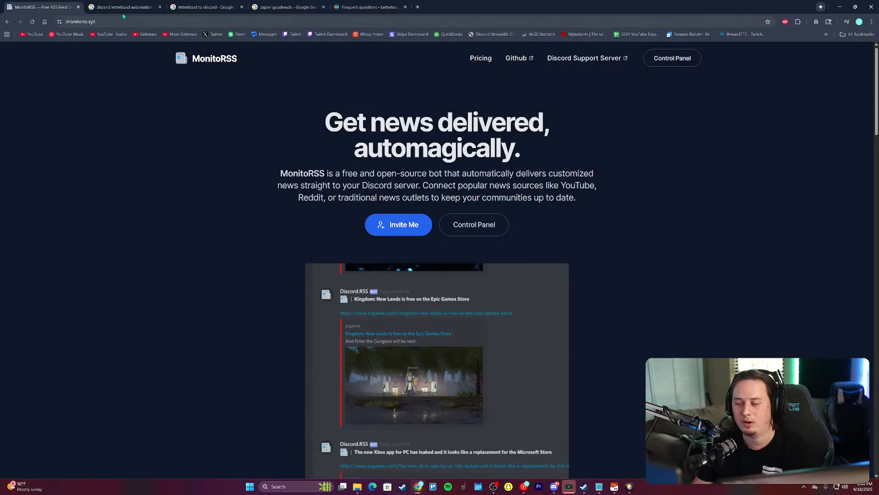
left_click_drag(238, 59, 195, 62)
left_click(236, 117)
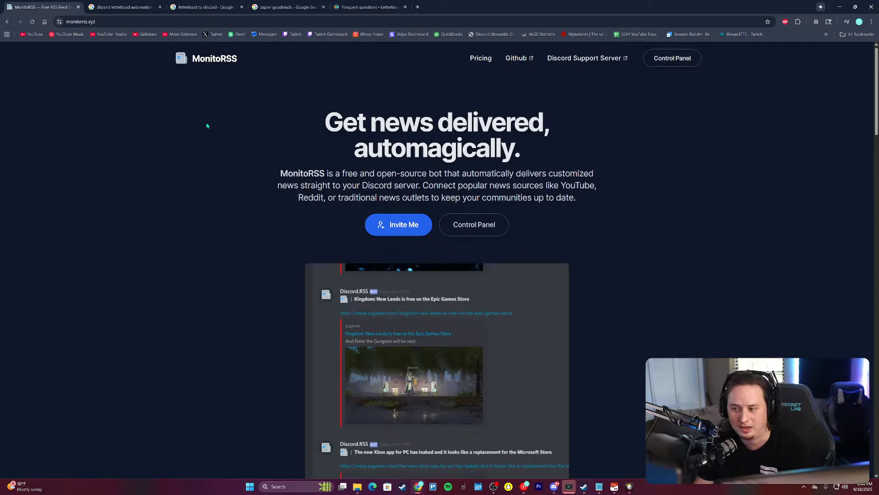
left_click(380, 10)
scroll(407, 293, "down", 3)
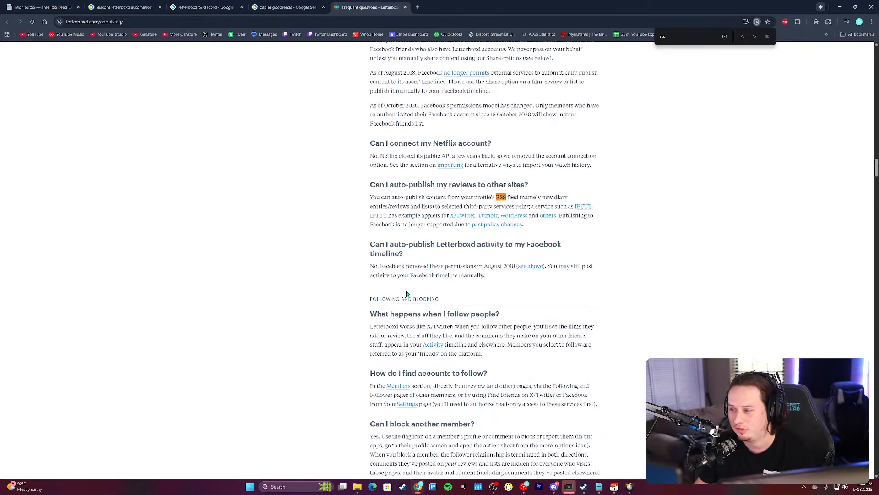
scroll(487, 213, "up", 1)
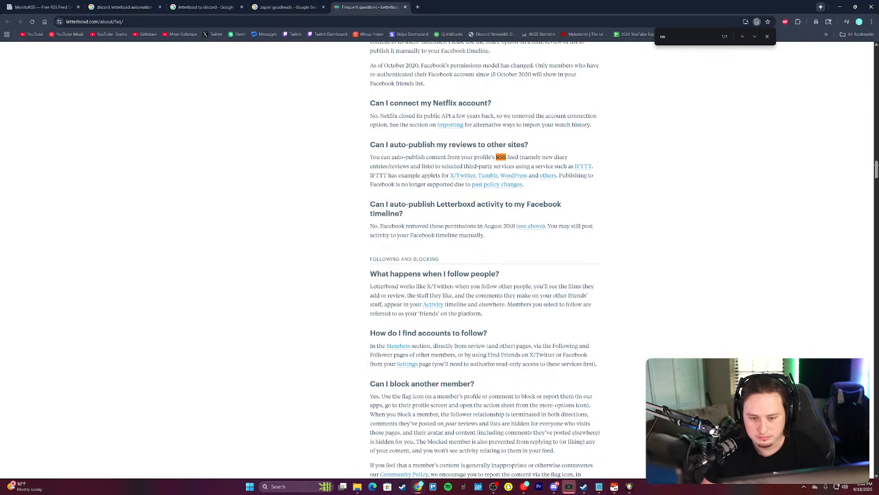
Step: Open the idontbeatgames profile on Letterboxd and locate its most recent review
left_click(365, 23)
type("lett")
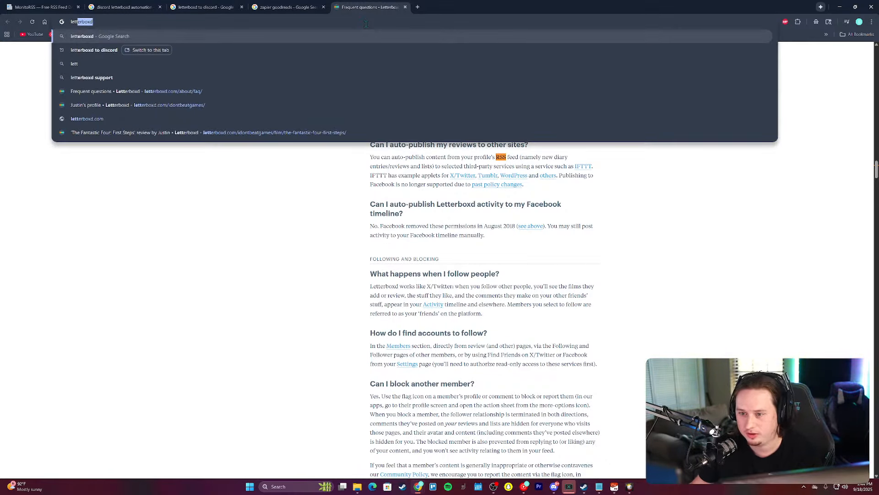
left_click(165, 105)
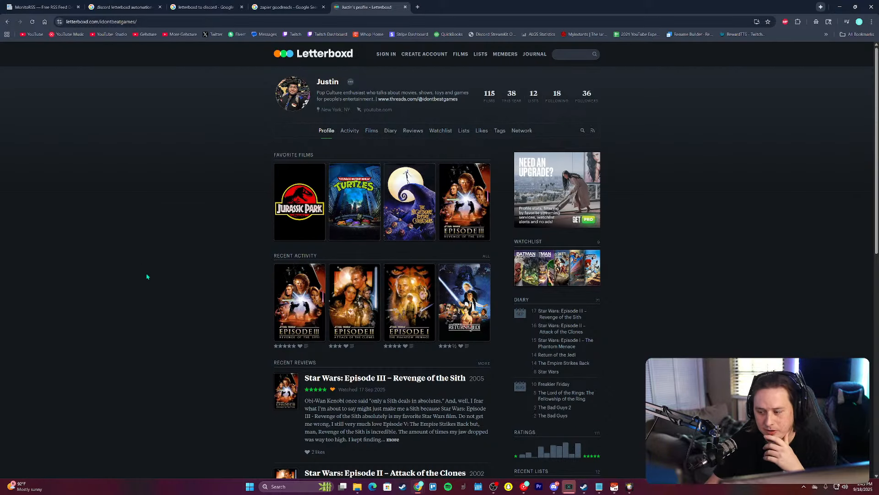
scroll(157, 273, "down", 1)
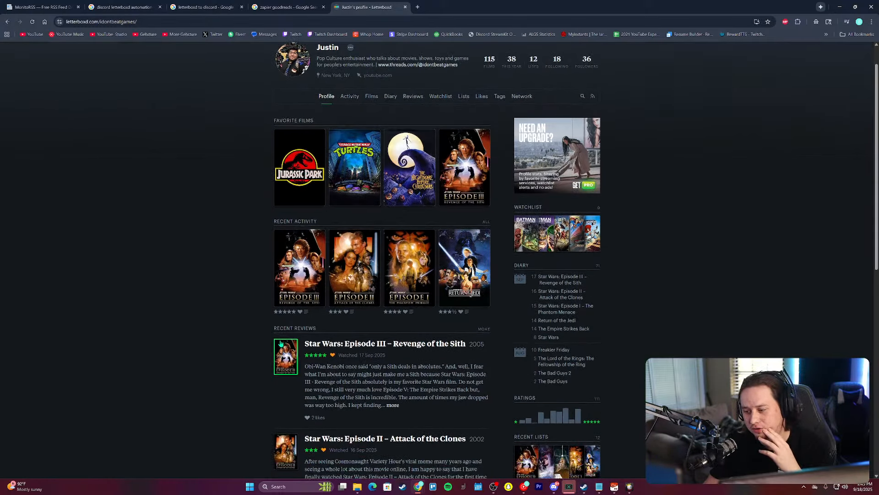
left_click_drag(275, 340, 469, 409)
left_click(469, 408)
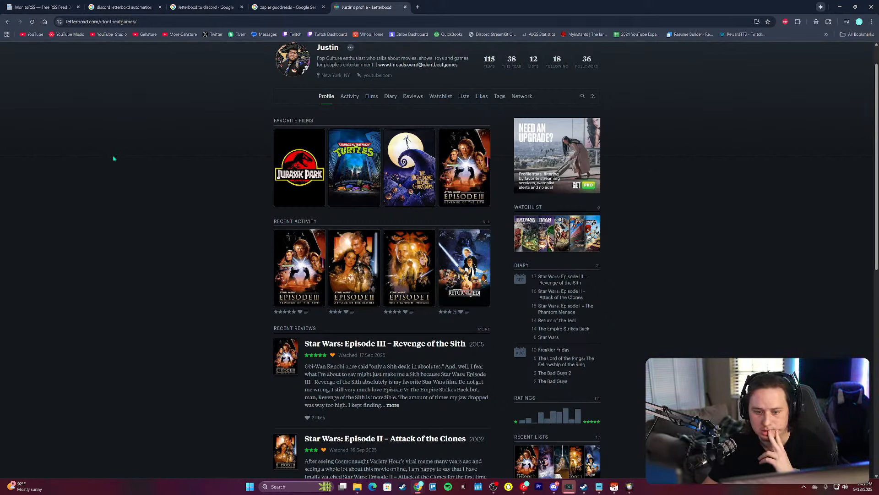
Step: Expand the Star Wars: Episode III – Revenge of the Sith review to its full text and skim its length
scroll(392, 345, "down", 2)
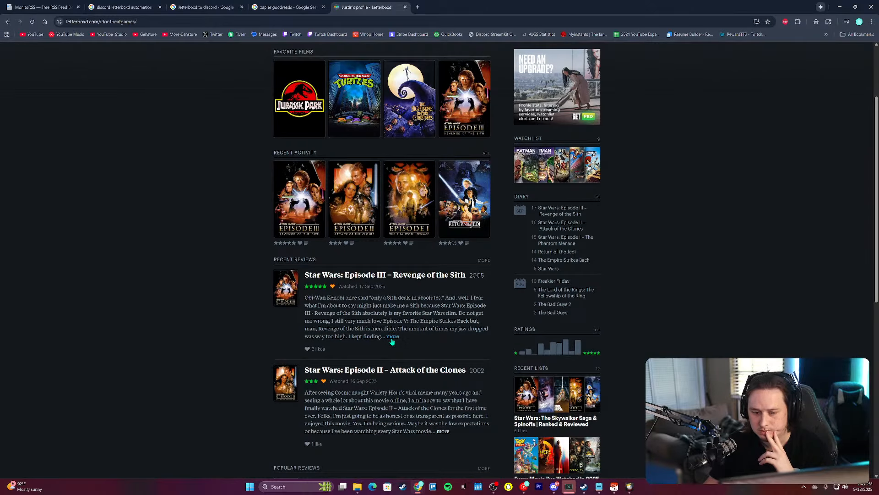
left_click(392, 337)
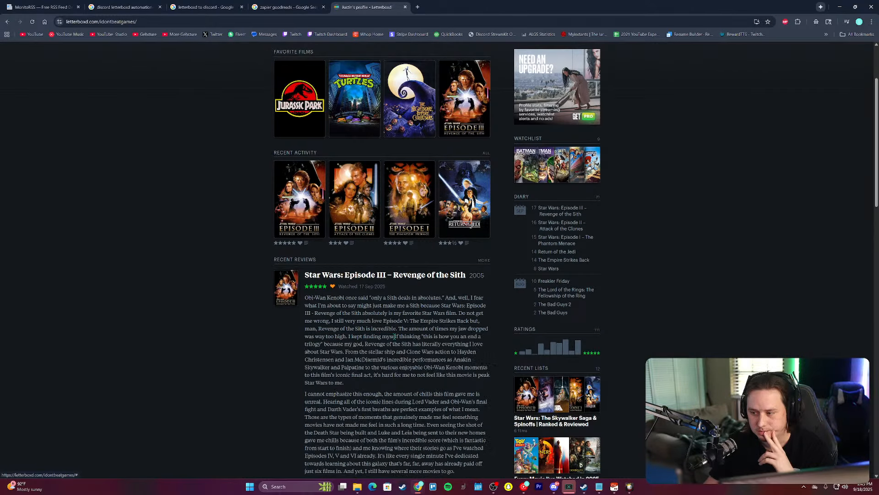
scroll(394, 336, "down", 15)
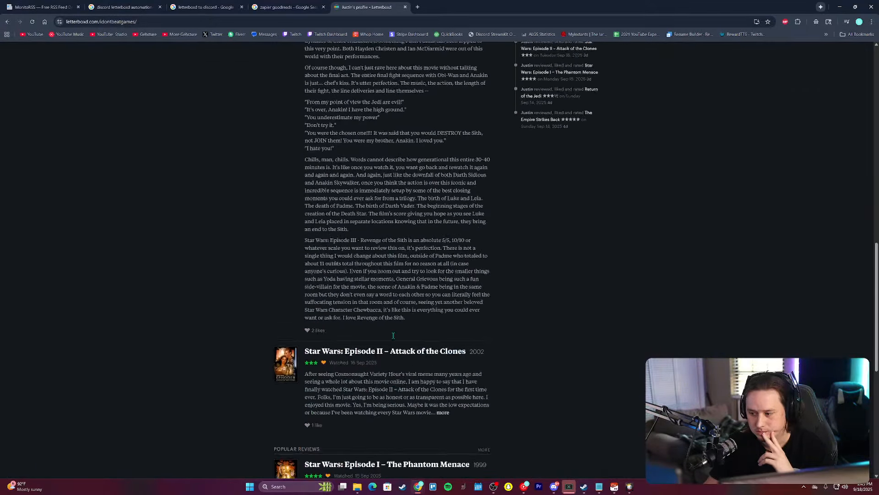
scroll(392, 335, "up", 9)
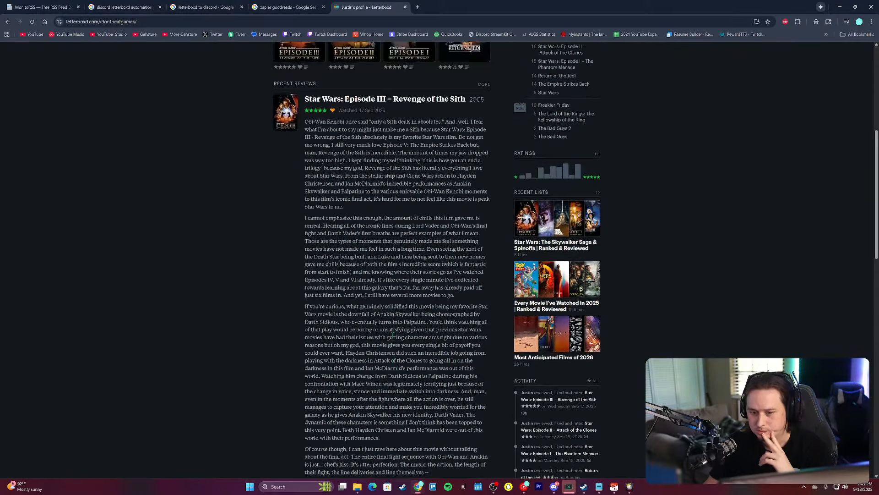
scroll(392, 335, "up", 2)
scroll(392, 335, "down", 4)
scroll(392, 335, "up", 3)
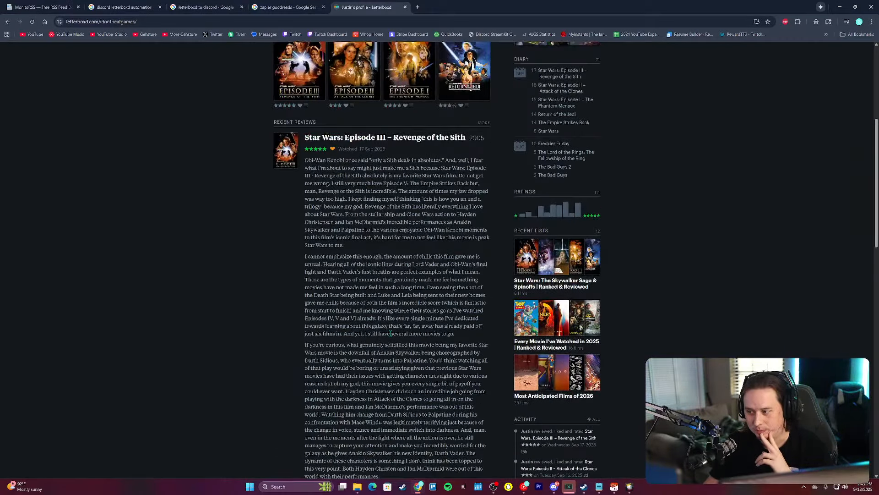
scroll(390, 333, "up", 2)
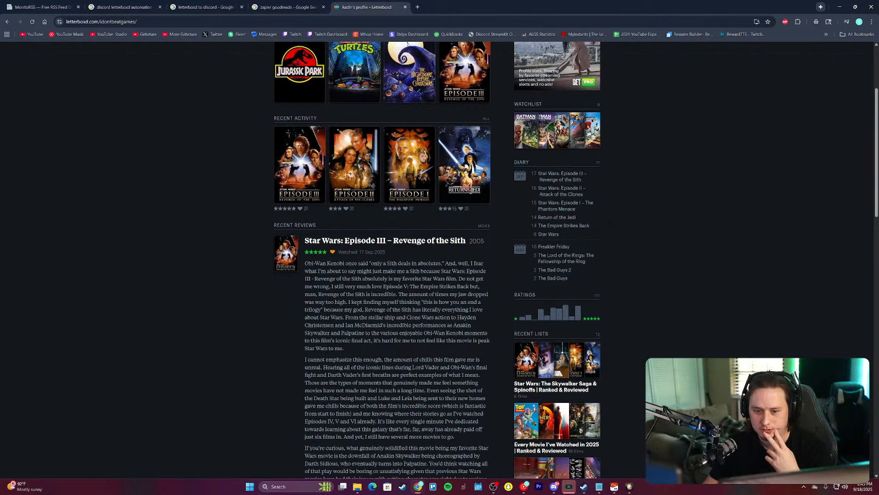
Step: Search Google in a new browser tab for "how to find rss feed url"
left_click(417, 7)
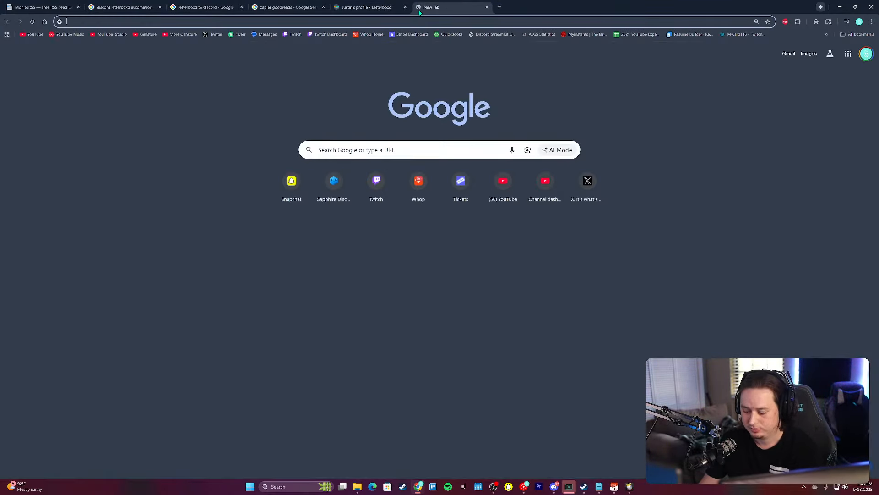
type("how to find rss")
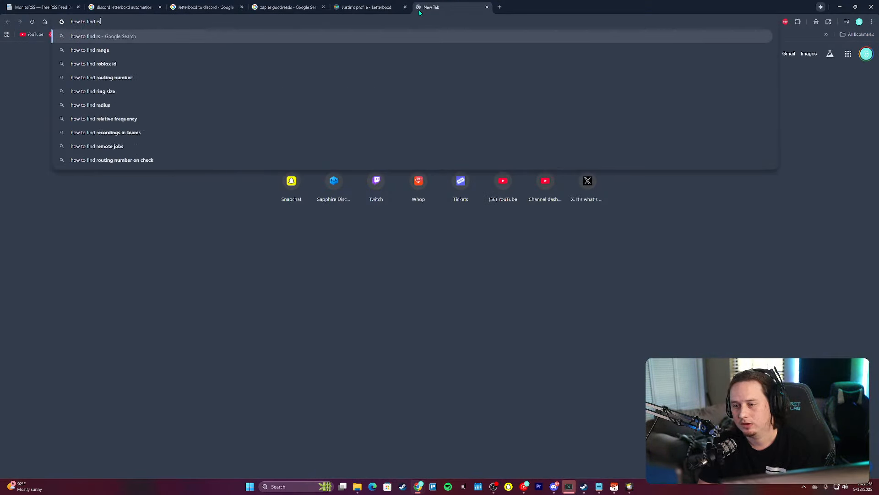
key("Down")
key("Down")
key("Return")
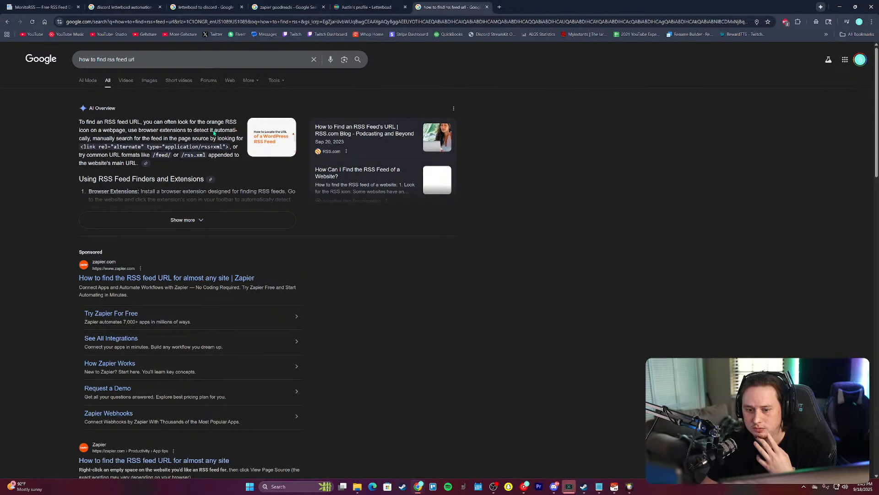
Step: Open the RSS feed of the idontbeatgames Letterboxd profile
left_click(378, 8)
scroll(662, 181, "up", 3)
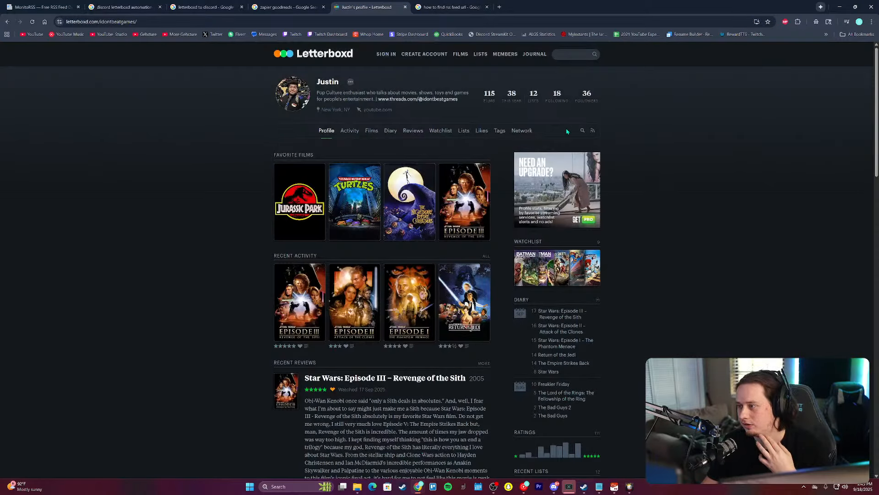
left_click(593, 132)
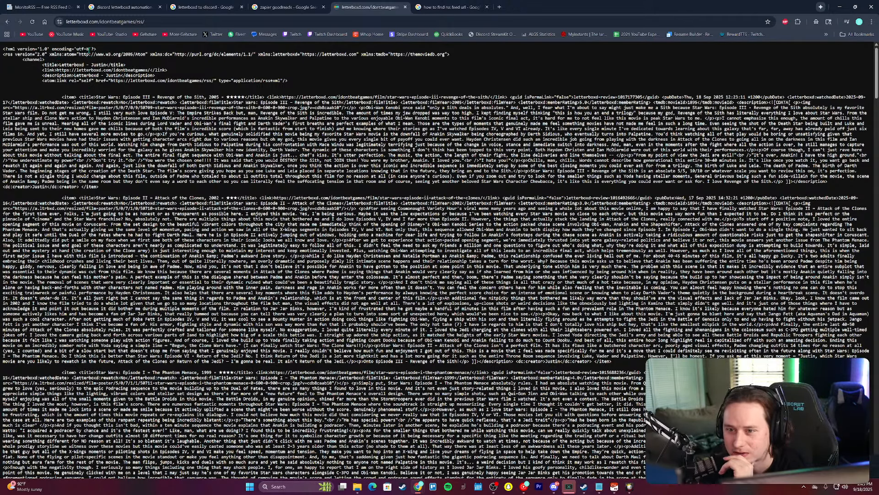
Step: Read the full AI Overview on finding an RSS feed URL, and return to the Letterboxd profile's feed
left_click(451, 7)
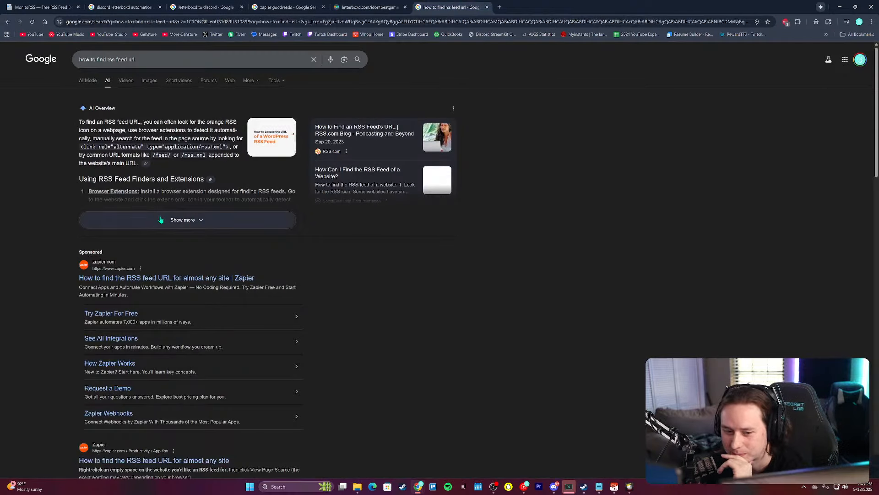
left_click(161, 220)
scroll(117, 239, "down", 1)
scroll(117, 238, "up", 1)
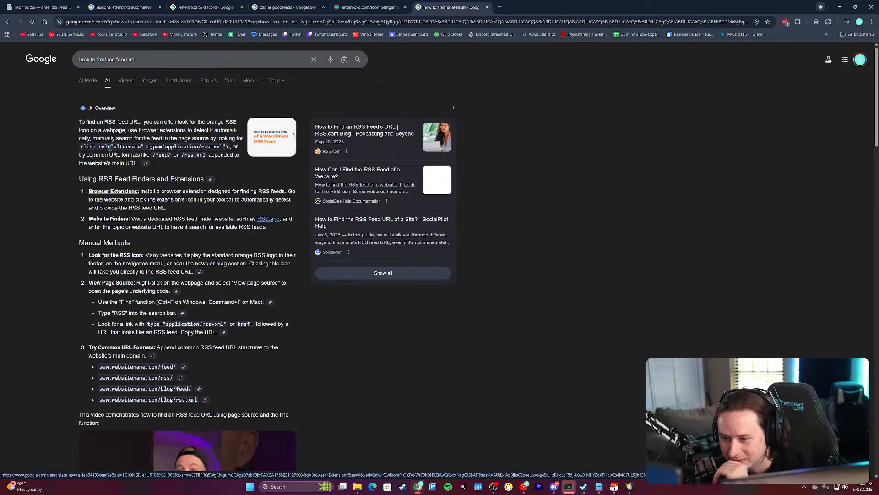
left_click_drag(84, 147, 125, 148)
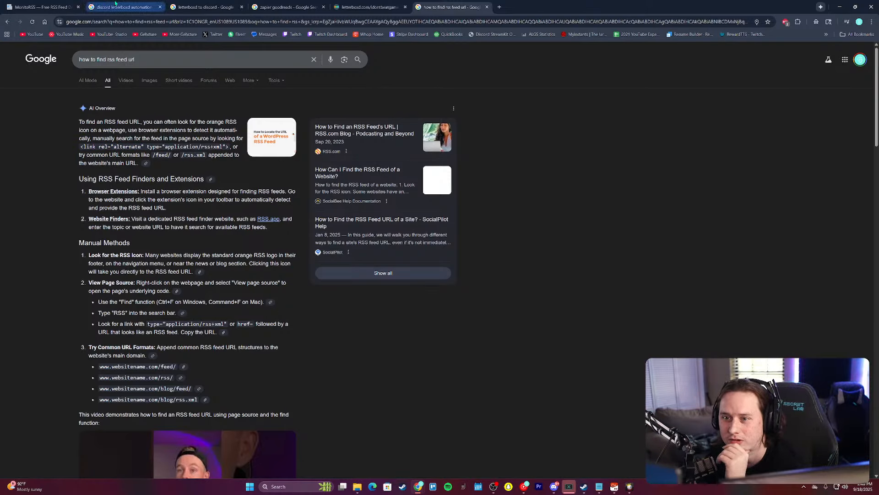
left_click(369, 7)
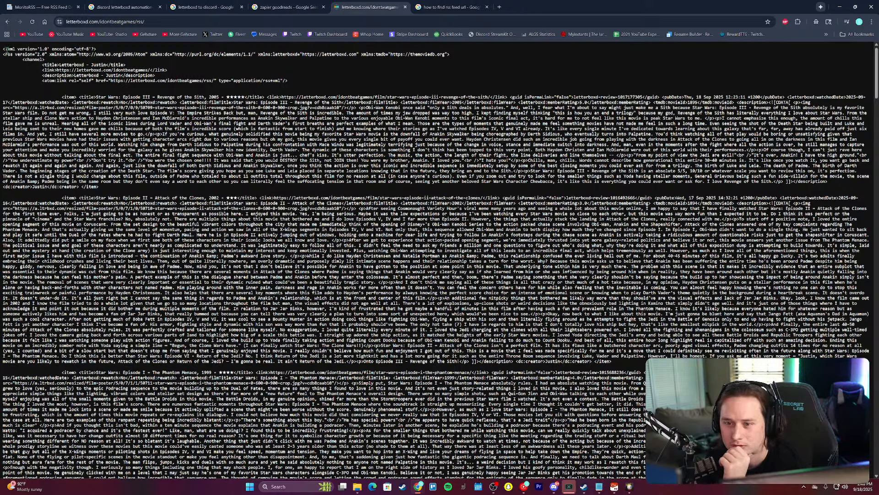
Step: Copy the header lines of the Letterboxd RSS feed and send them to the profile owner in a Discord direct message
left_click_drag(5, 48, 308, 89)
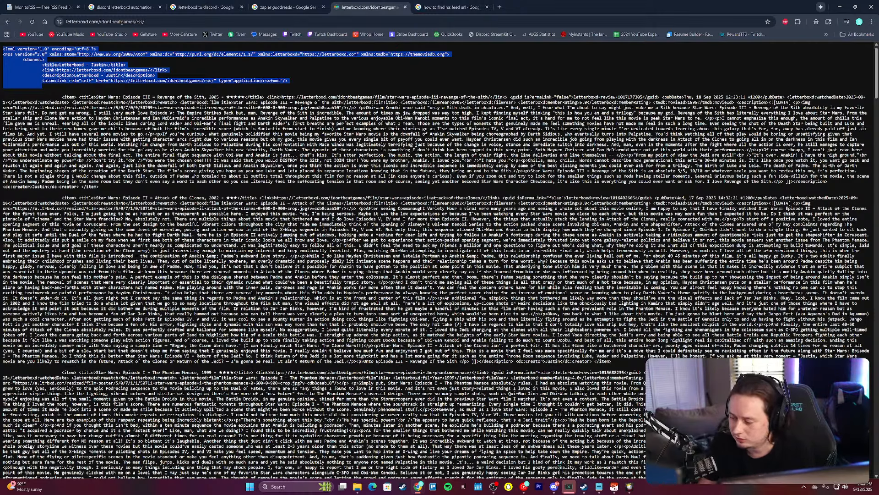
left_click(555, 487)
left_click_drag(198, 4, 0, 161)
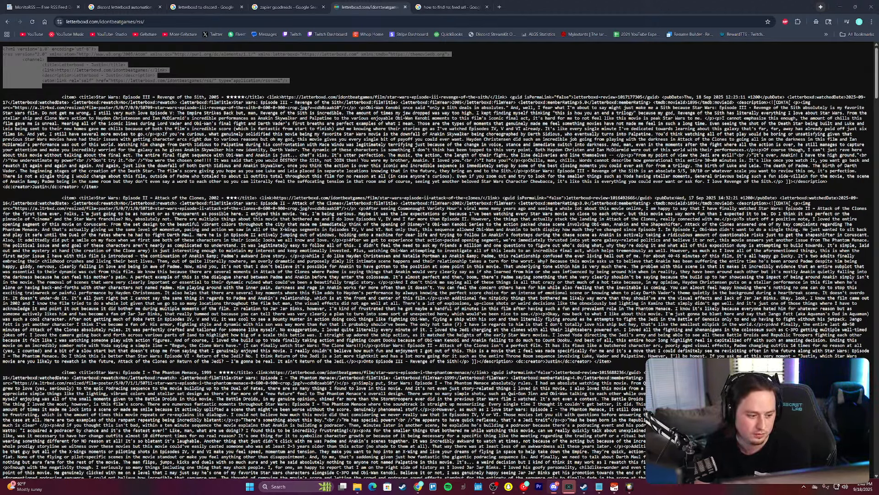
left_click_drag(288, 97, 323, 1)
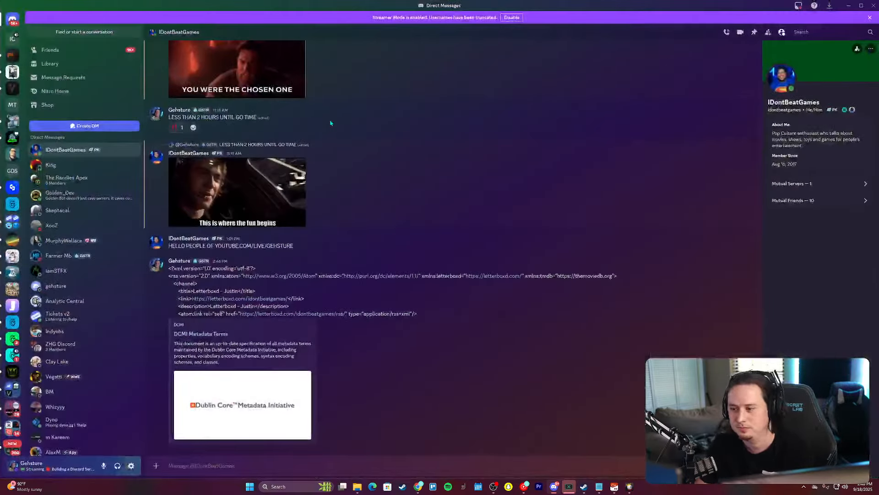
Step: Switch to the IDontBeatGames Community server and view its welcome and boosts channels
left_click(12, 38)
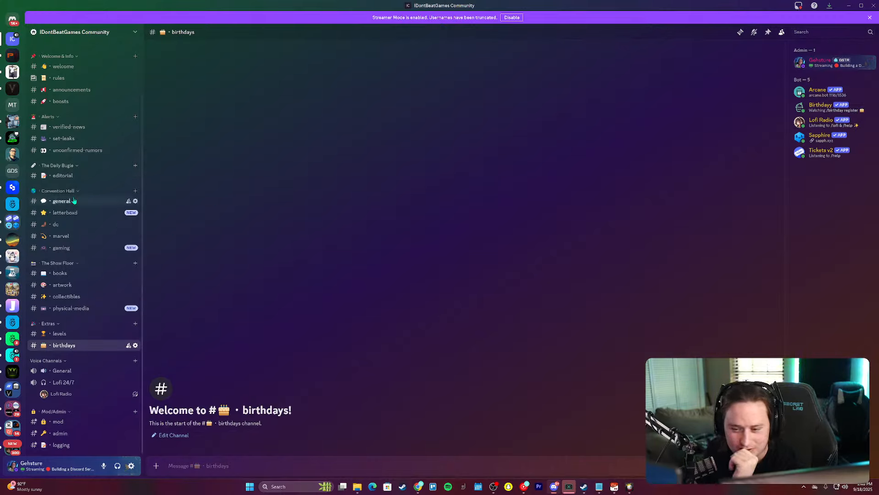
scroll(83, 215, "up", 3)
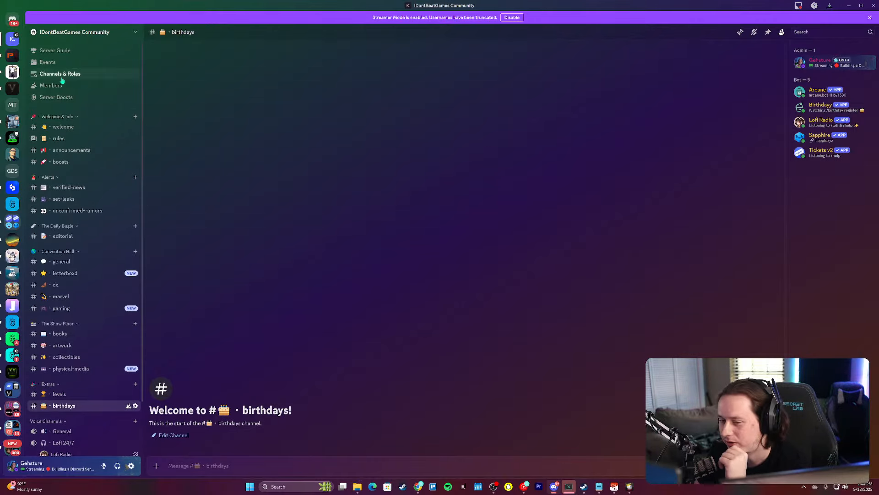
left_click(82, 127)
left_click(79, 162)
Step: In the server's onboarding settings, include every channel among the default channels and save the change
left_click(74, 32)
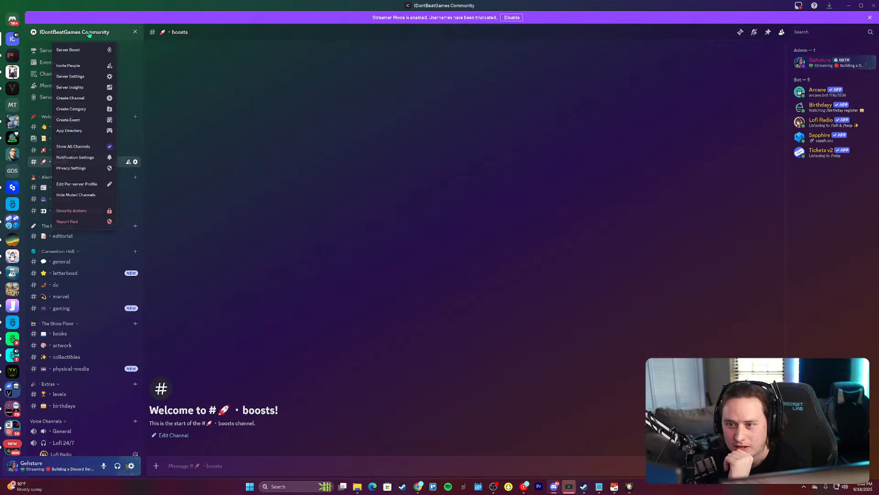
left_click(74, 32)
left_click(74, 32)
left_click(68, 80)
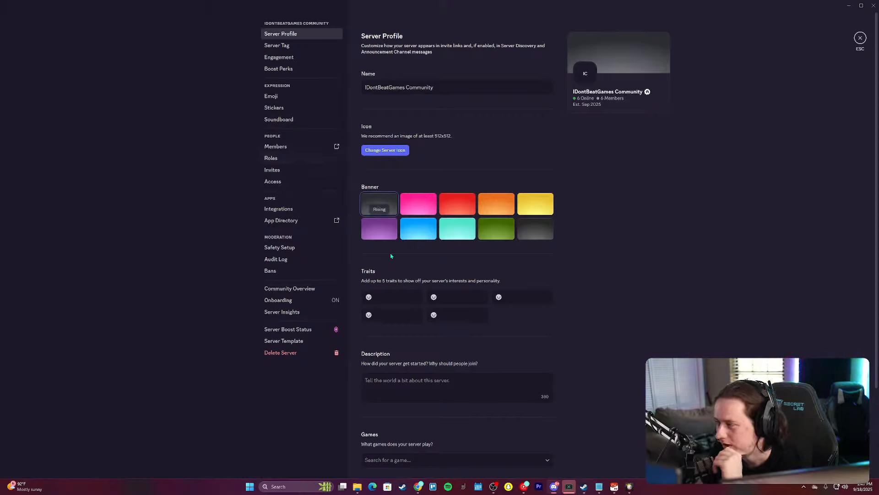
left_click(277, 300)
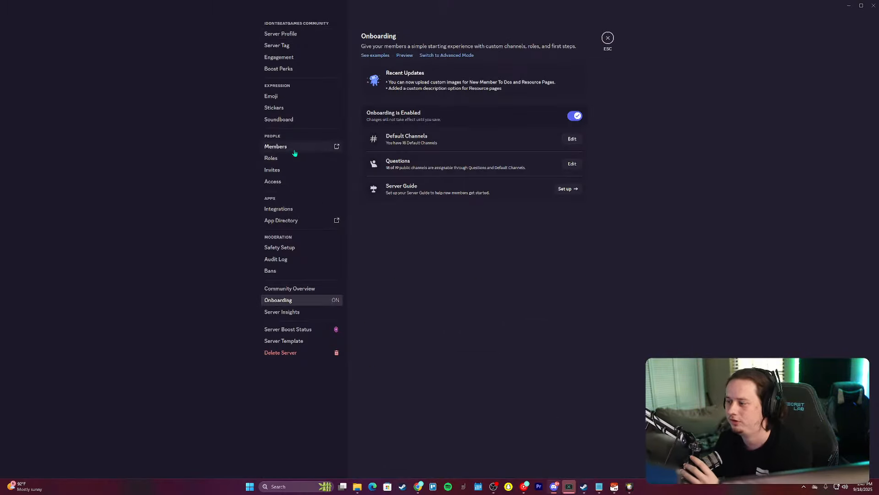
left_click(572, 140)
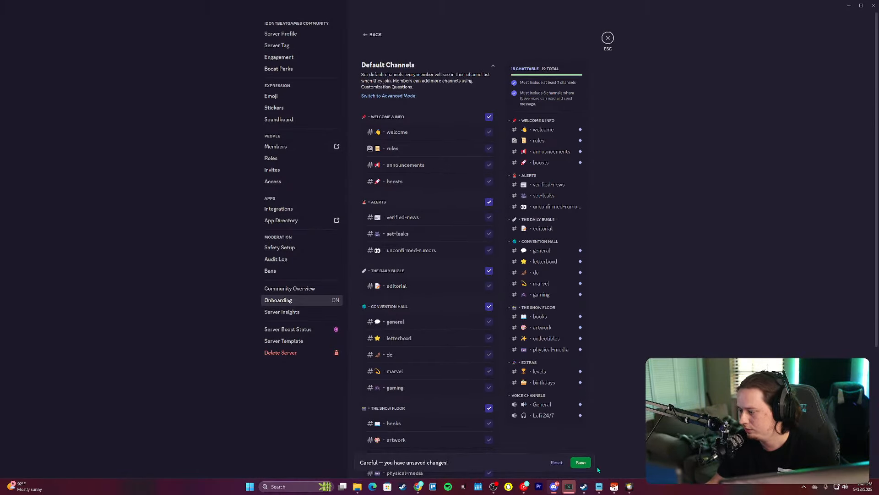
left_click(581, 462)
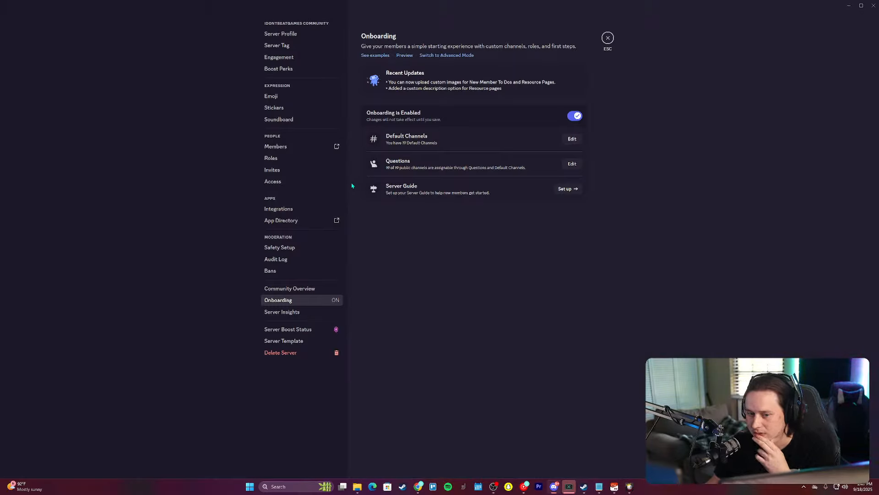
Step: Turn off welcome messages, sticker reply prompts and setup tips in the server's Engagement settings, send system messages to boosts, and save
left_click(299, 61)
left_click(580, 137)
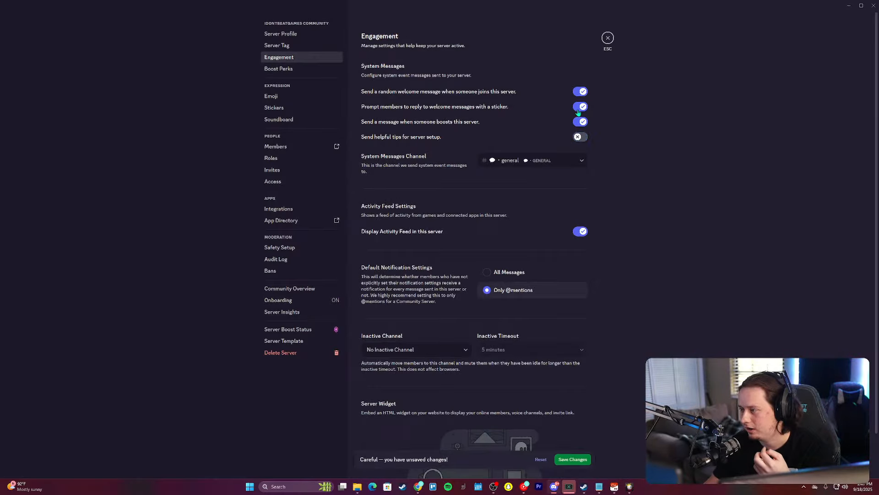
left_click(580, 106)
left_click(580, 91)
left_click(533, 160)
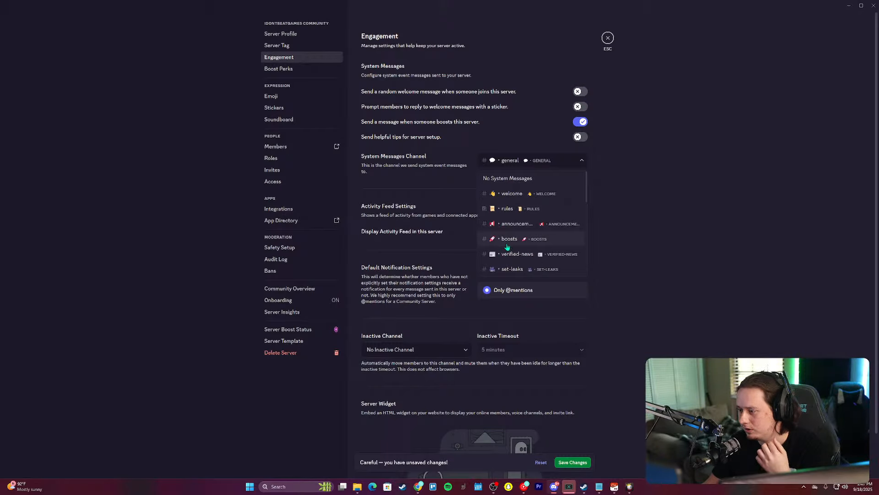
left_click(510, 238)
left_click(574, 463)
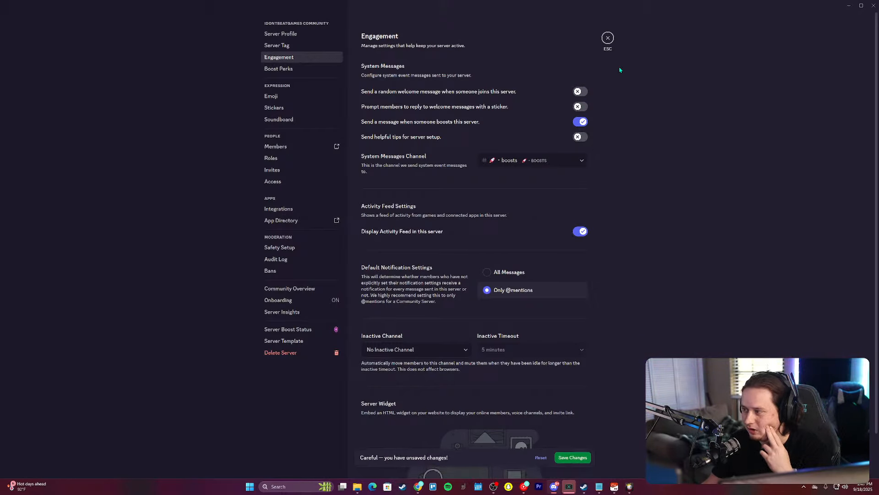
left_click(608, 37)
Step: Duplicate the boosts channel in the Welcome & Info category as a new channel named support
scroll(97, 196, "down", 1)
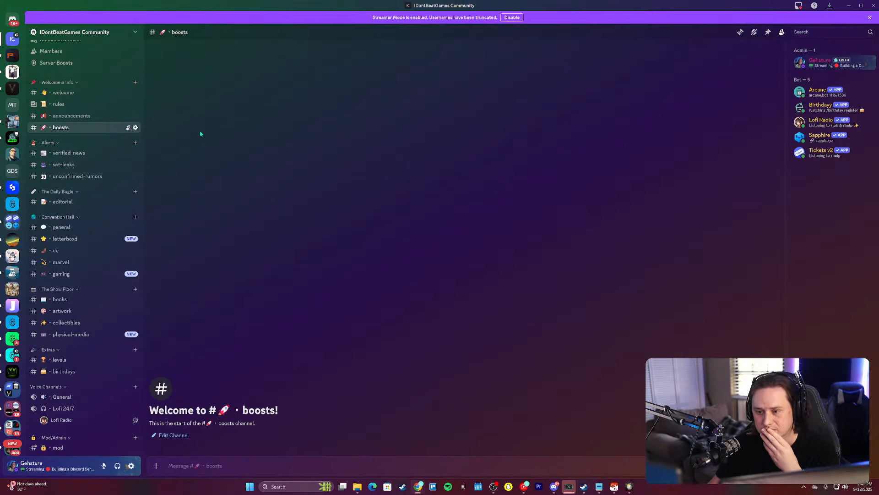
scroll(90, 163, "down", 1)
left_click(62, 175)
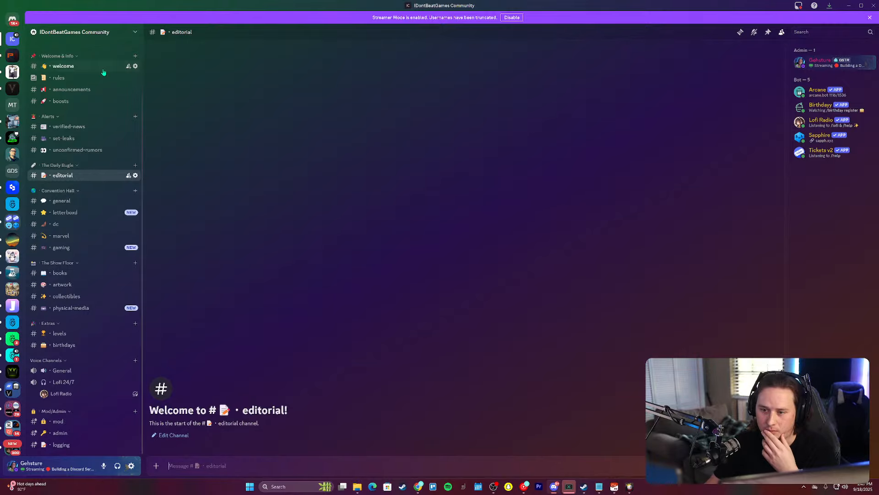
right_click(87, 101)
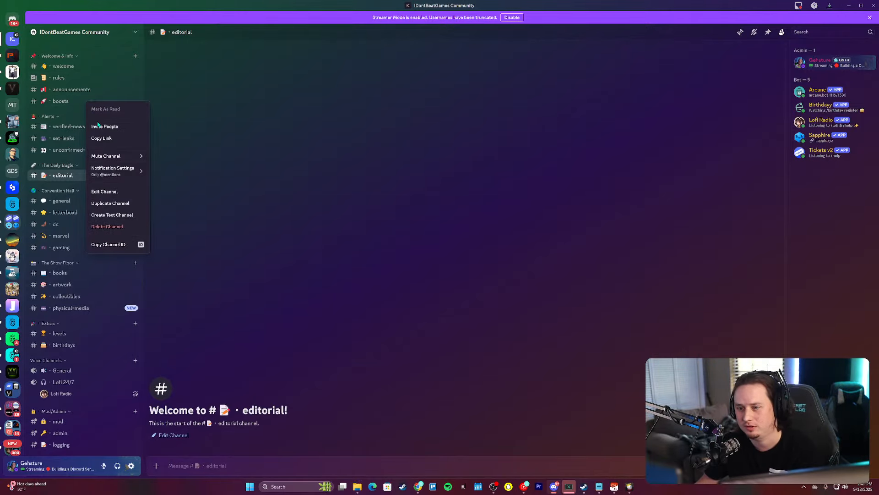
left_click(110, 203)
key("BackSpace")
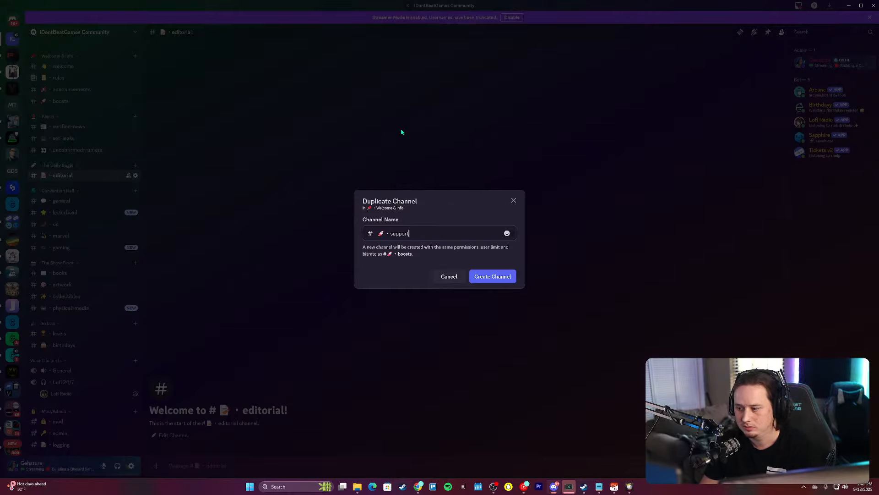
key("Return")
Step: Replace the rocket emoji in the support channel's name with a mailbox emoji and save
left_click(135, 113)
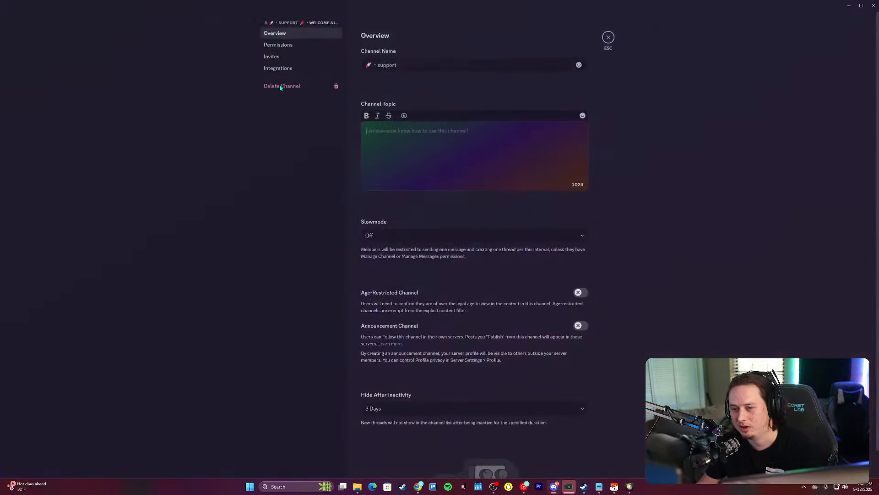
left_click(371, 66)
key("BackSpace")
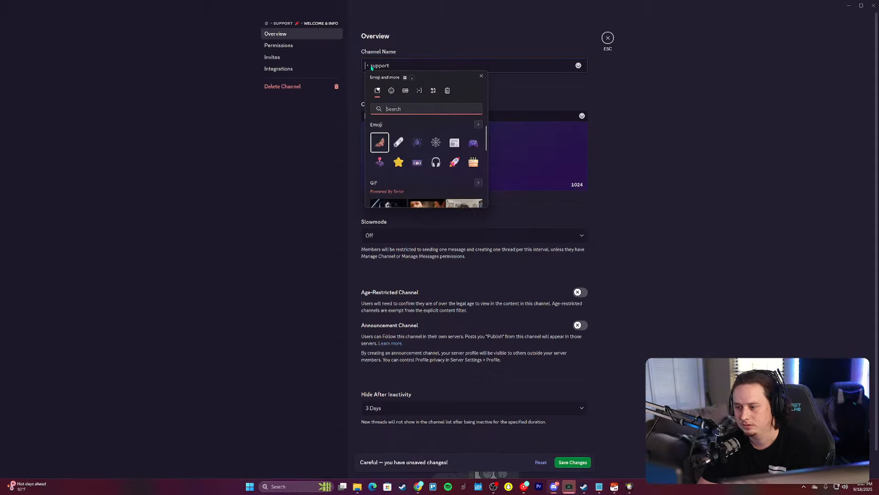
type("mail")
key("Down")
key("Right")
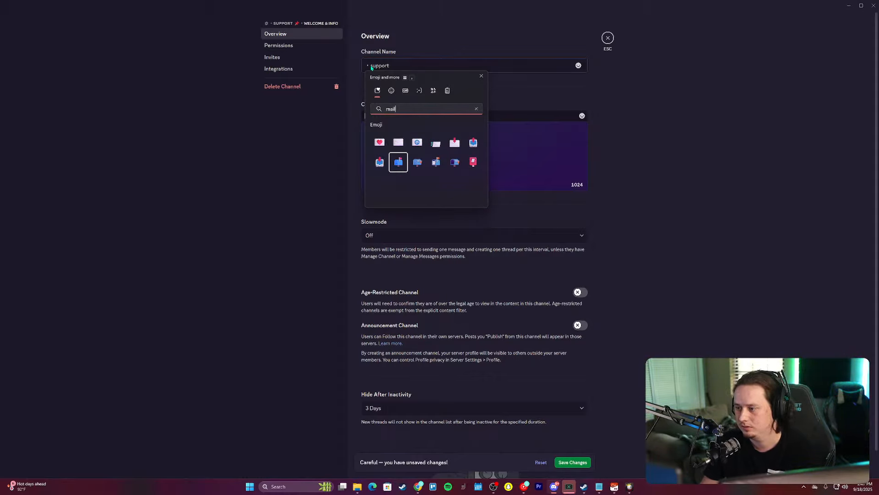
key("Return")
left_click(573, 462)
key("Escape")
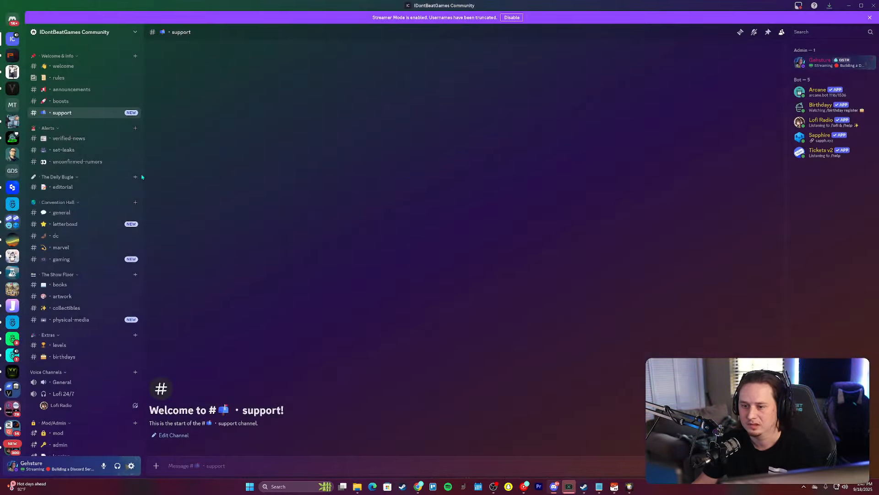
Step: Create a category named "Support Tickets" with an envelope emoji and dot prefix, and place it between Welcome & Info and Alerts
right_click(60, 56)
left_click(110, 150)
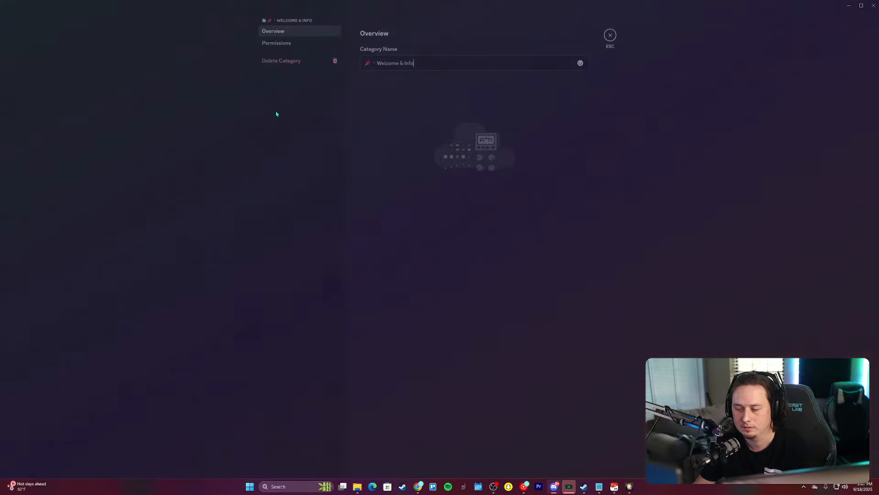
key("Escape")
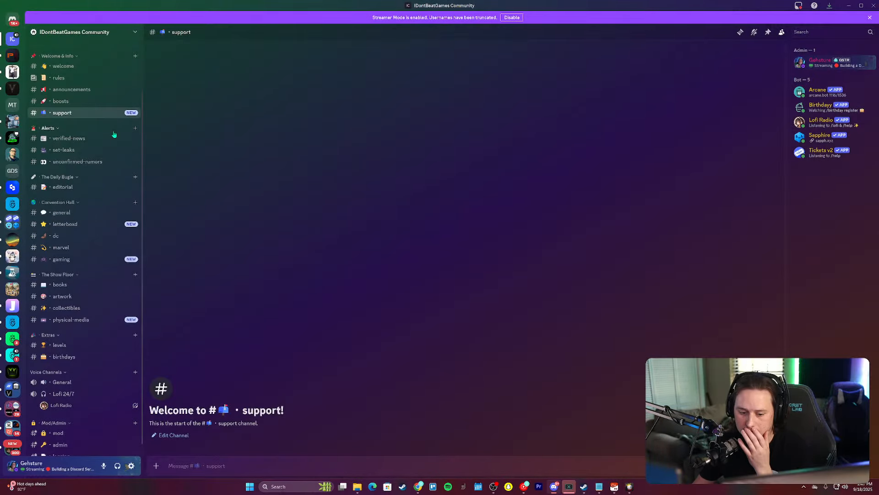
right_click(47, 123)
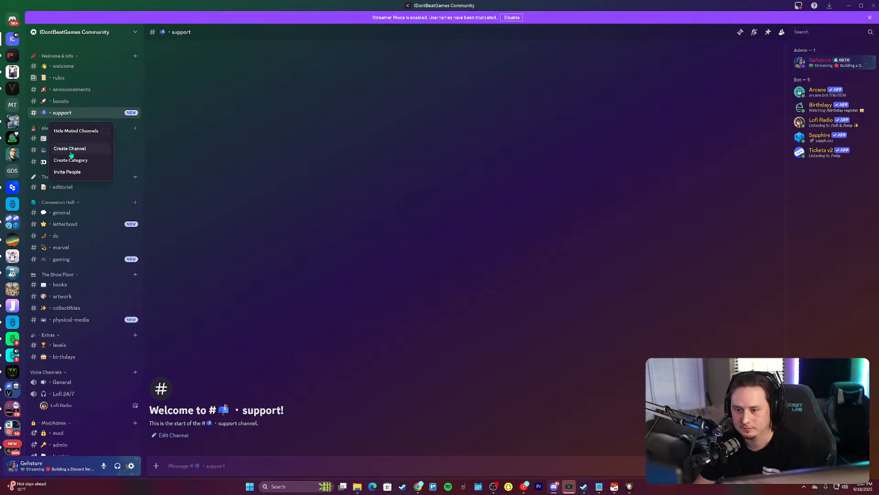
left_click(69, 157)
key("ctrl+e")
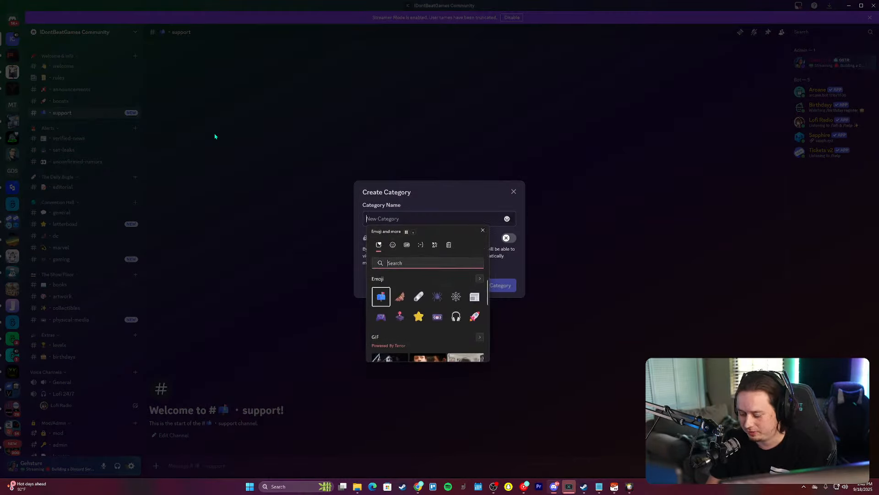
type("mail")
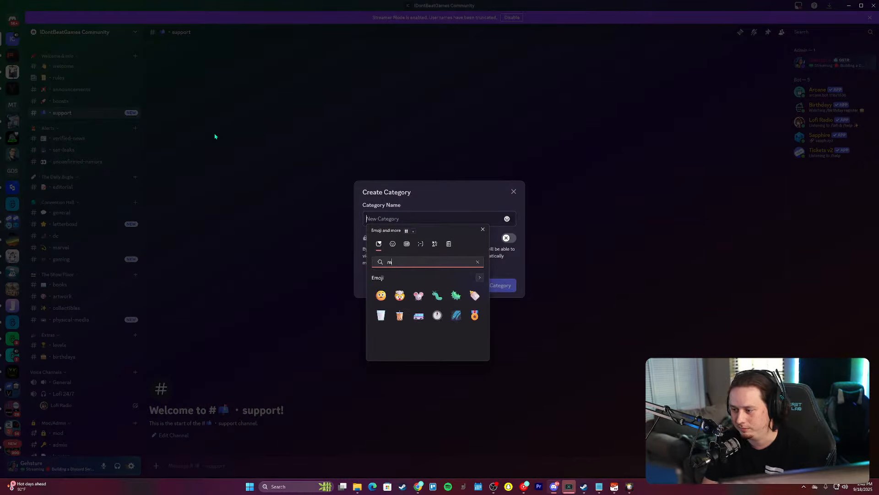
key("Right")
key("Right")
key("Right")
key("Return")
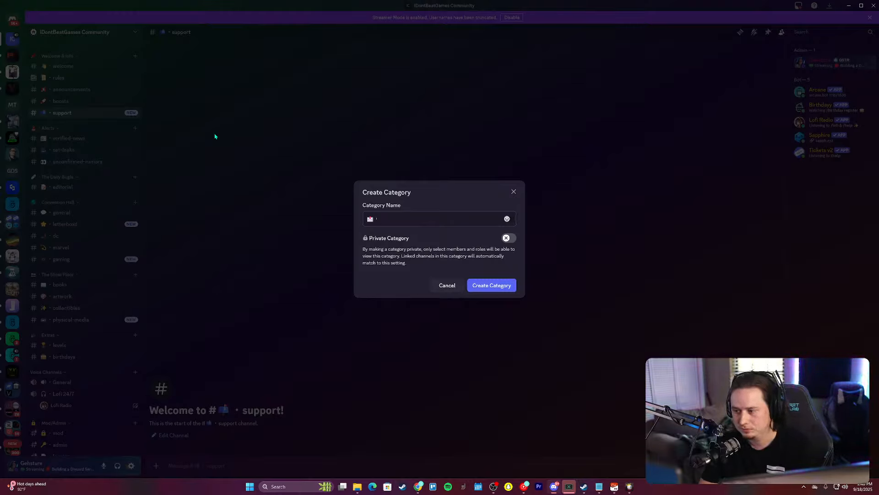
type("Support Tickets")
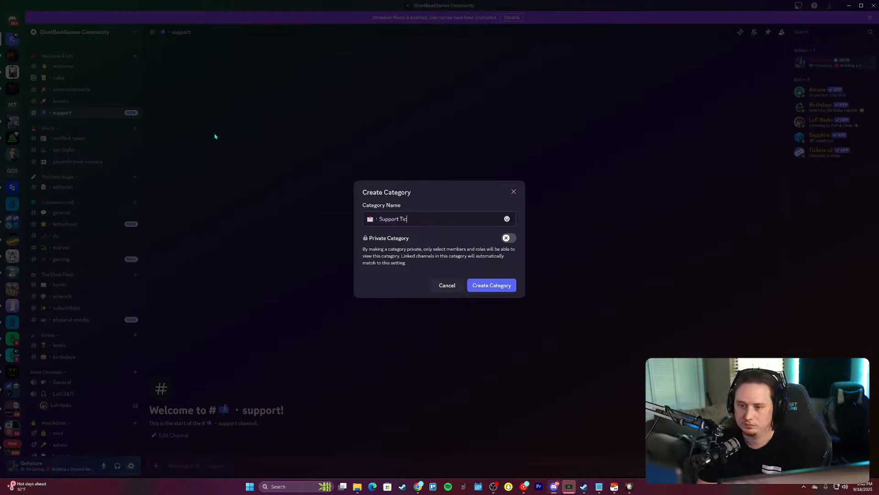
key("Return")
left_click_drag(56, 441, 72, 98)
Step: Run /addadmin in the support channel to make the Admin role a Tickets v2 bot administrator, and confirm
type("/")
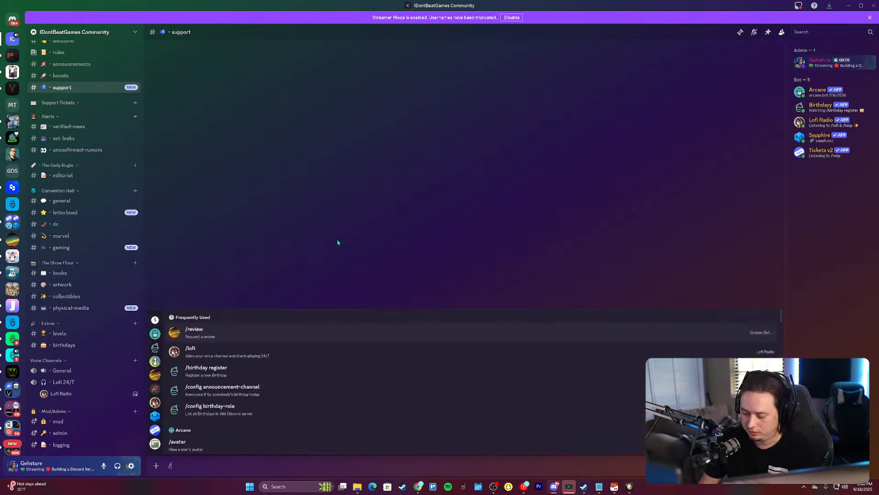
type("add")
key("Tab")
type("a")
key("Return")
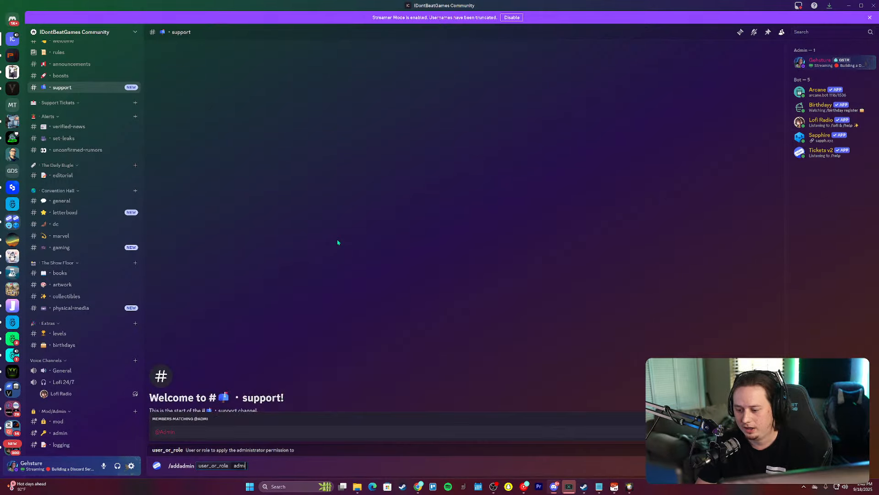
key("Return")
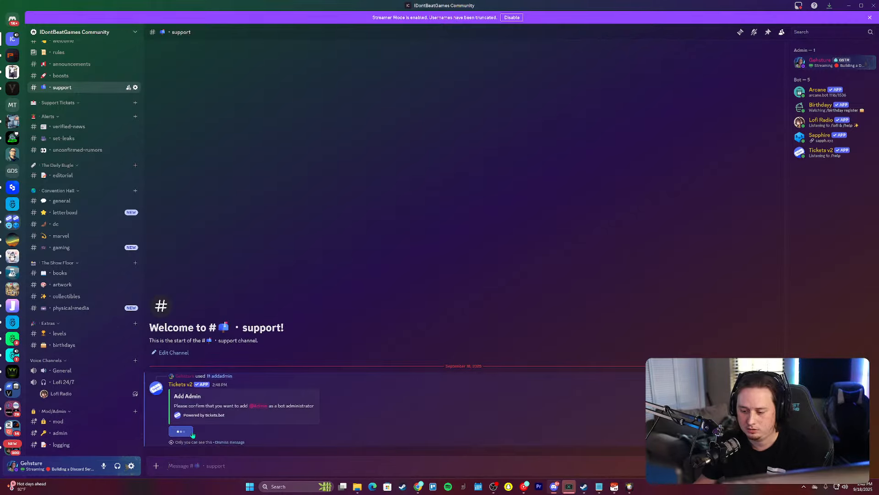
left_click(181, 431)
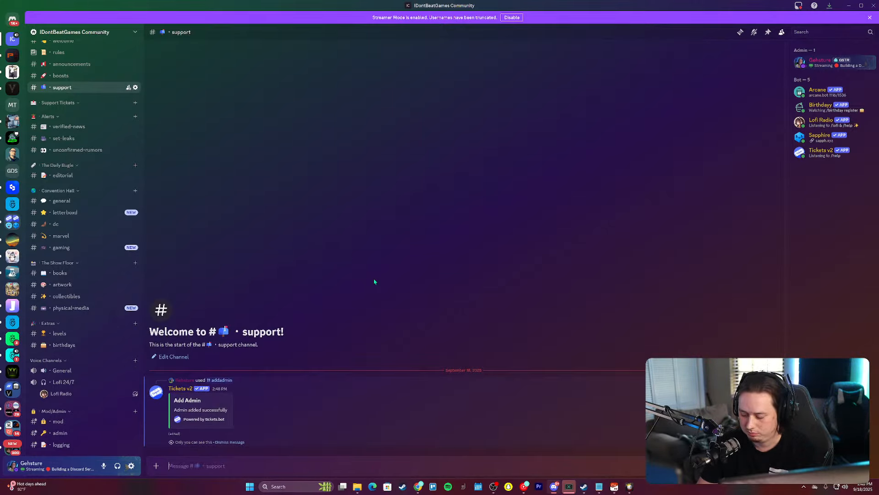
Step: Run /addsupport to add the Moderator role to the default support team, confirm, and dismiss the bot's messages
type("/addsu")
key("Tab")
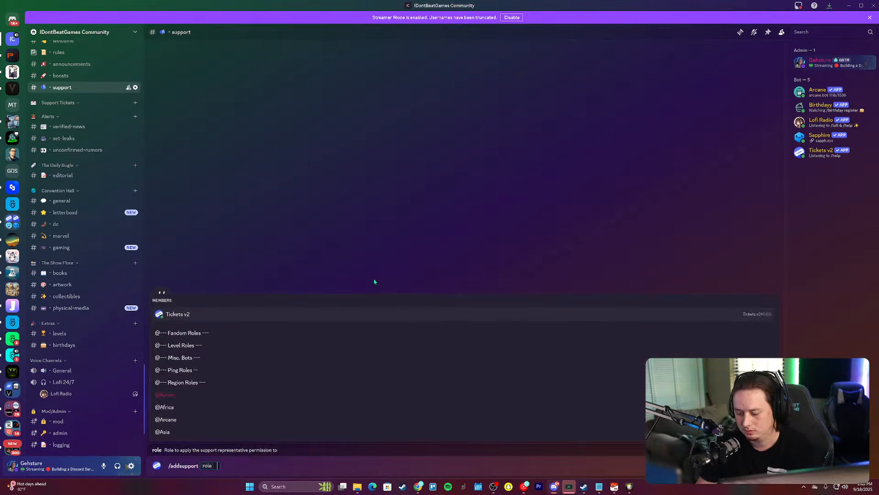
key("Return")
key("Return")
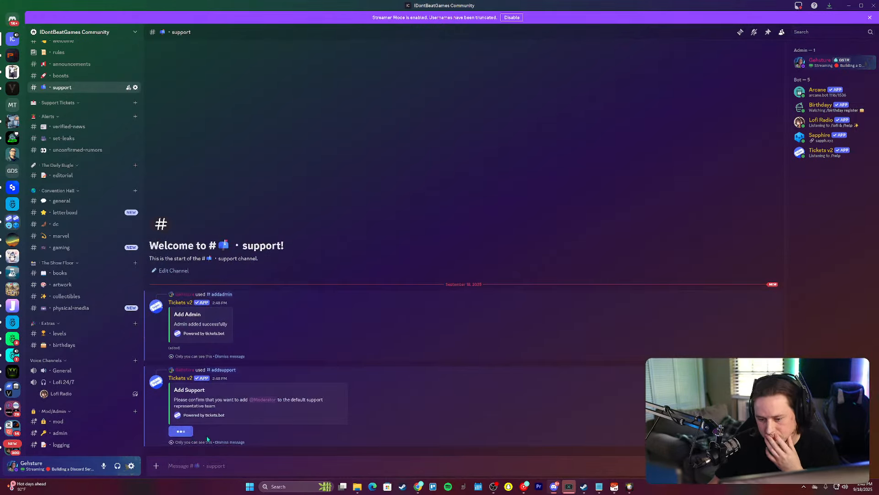
left_click(229, 446)
left_click(231, 443)
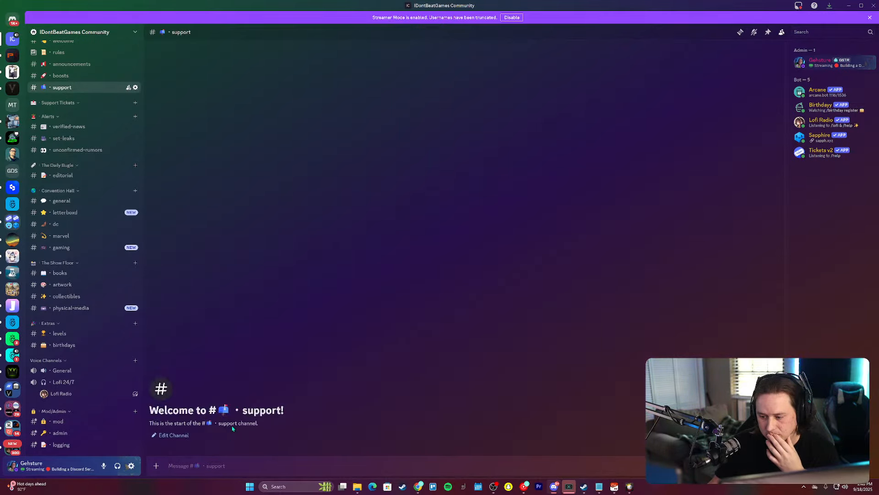
Step: Examine how the ticket categories and ticket channels are organised in the Gehsture's Hangout server
scroll(84, 110, "up", 2)
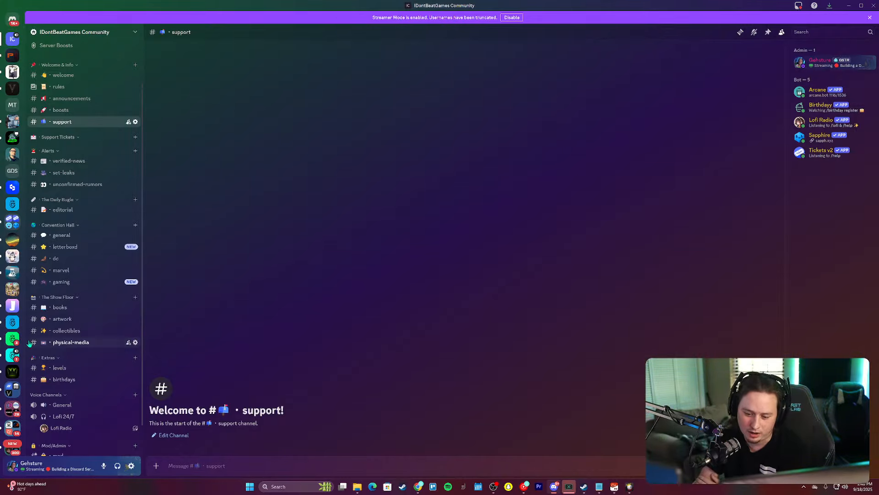
left_click(13, 355)
scroll(69, 278, "up", 6)
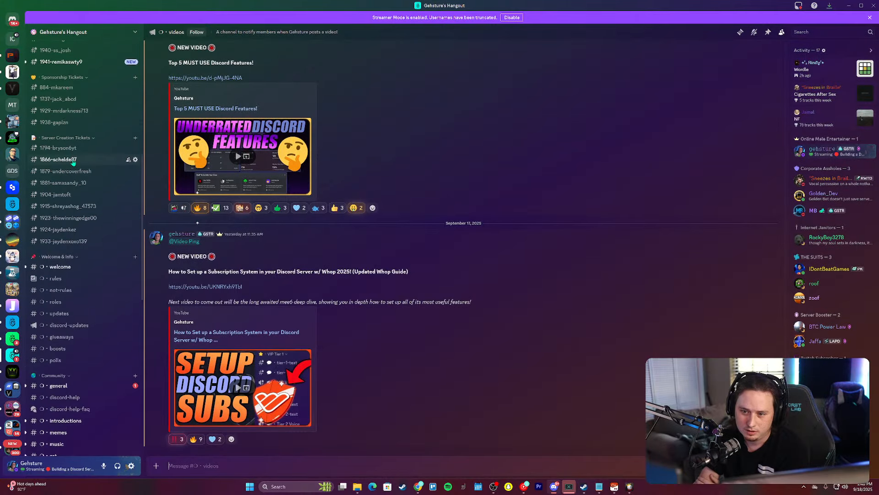
scroll(61, 161, "up", 2)
left_click(56, 148)
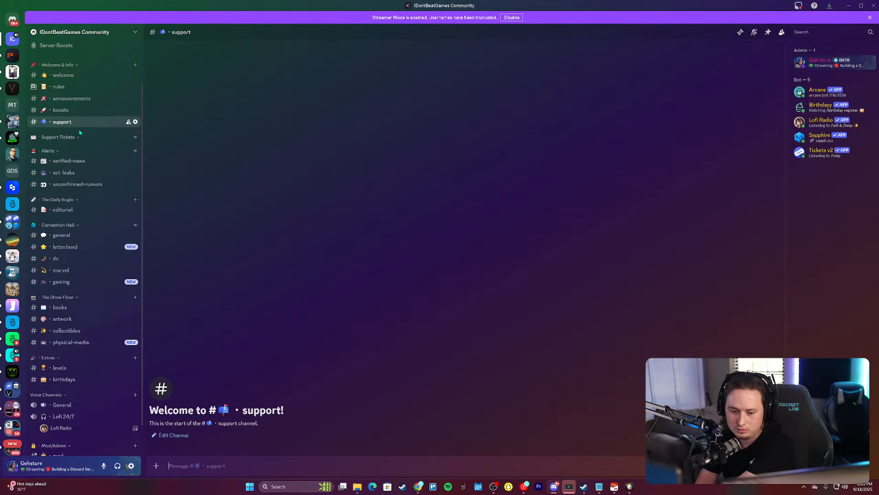
Step: Arrange Discord and the Tickets setup guide in Chrome side by side, closing the leftover Letterboxd and search tabs
left_click_drag(256, 4, 878, 111)
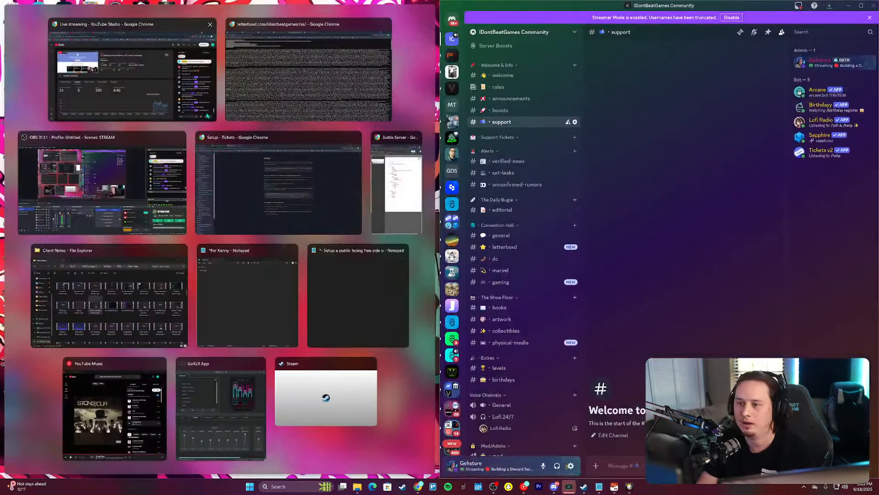
left_click(250, 64)
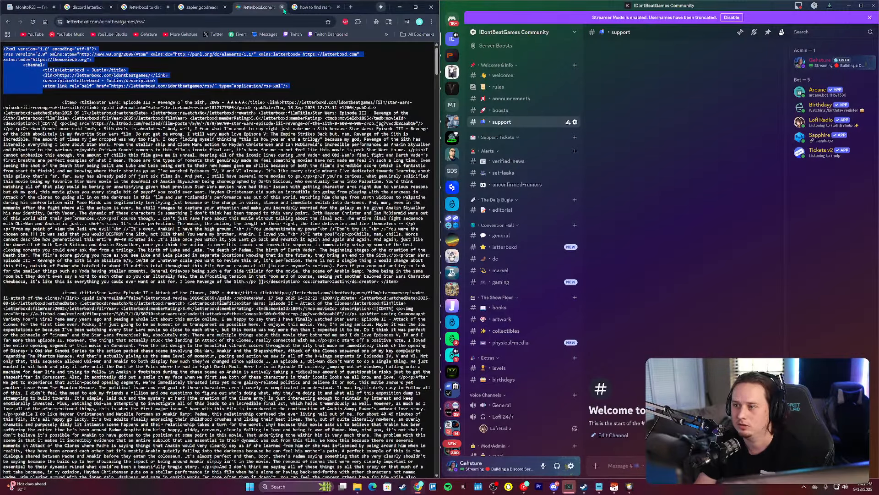
left_click(281, 7)
left_click(282, 7)
left_click(281, 7)
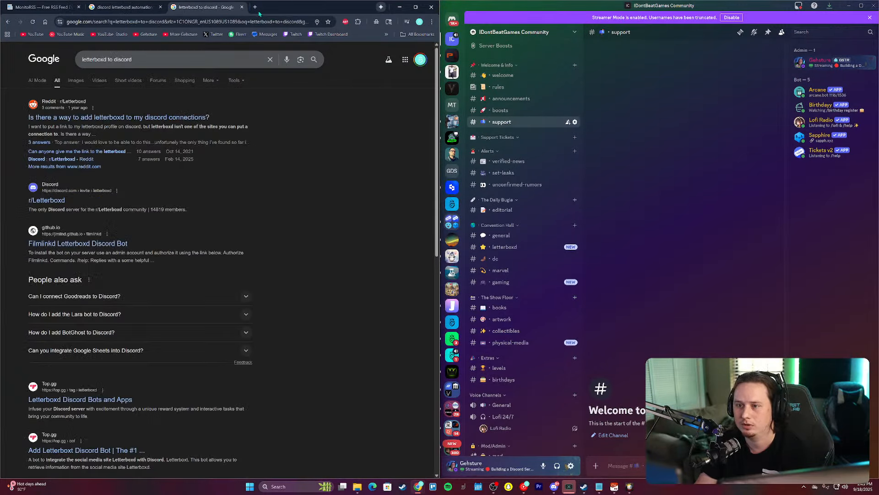
left_click(241, 7)
left_click_drag(252, 13, 271, 82)
left_click(356, 77)
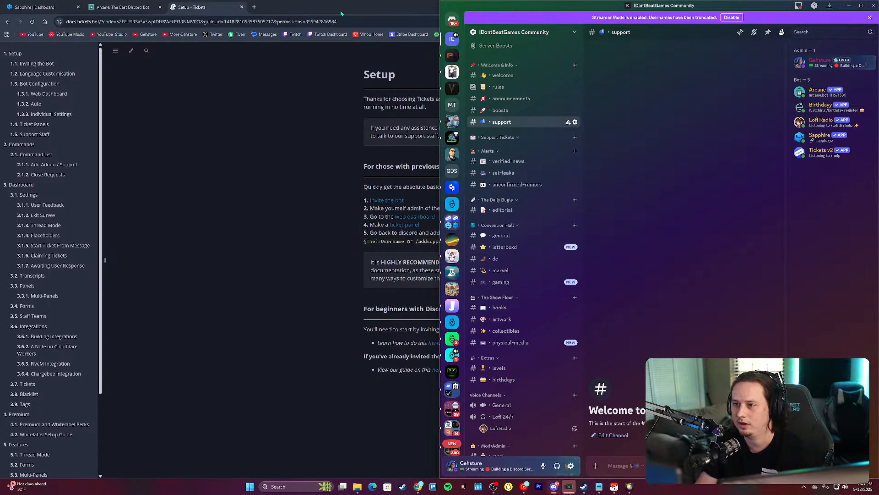
left_click_drag(342, 14, 0, 68)
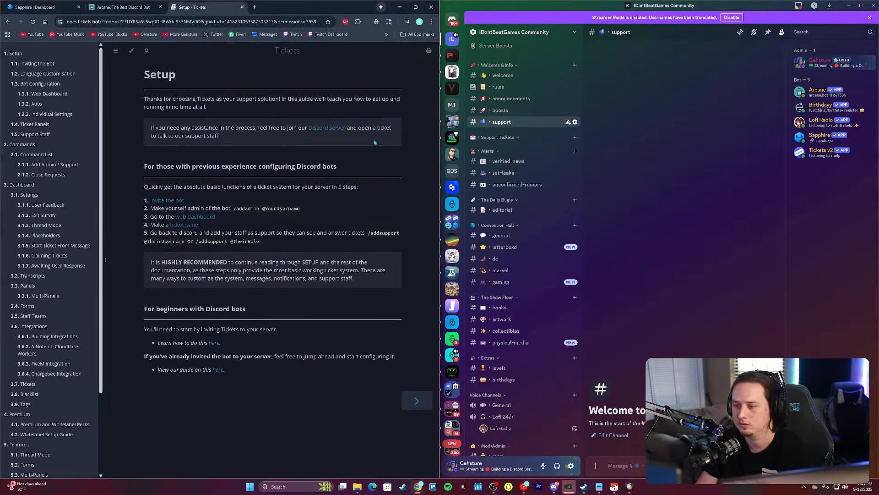
Step: Open the Tickets web dashboard, refresh the server list, find IDontBeatGames Community with "idont", and open its ticket panels
left_click(192, 217)
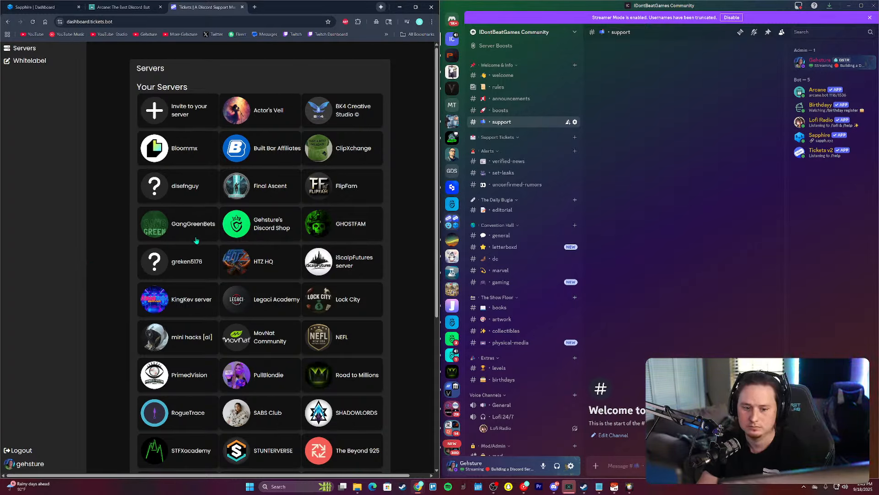
scroll(216, 267, "down", 6)
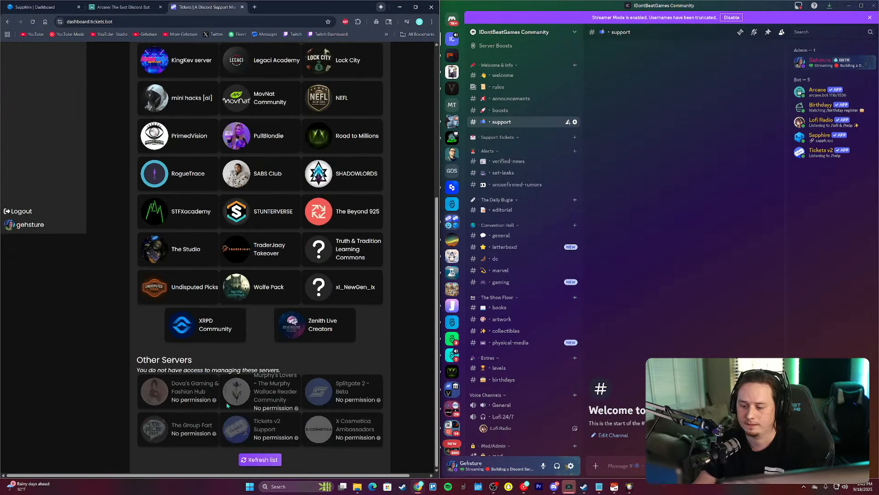
left_click(269, 460)
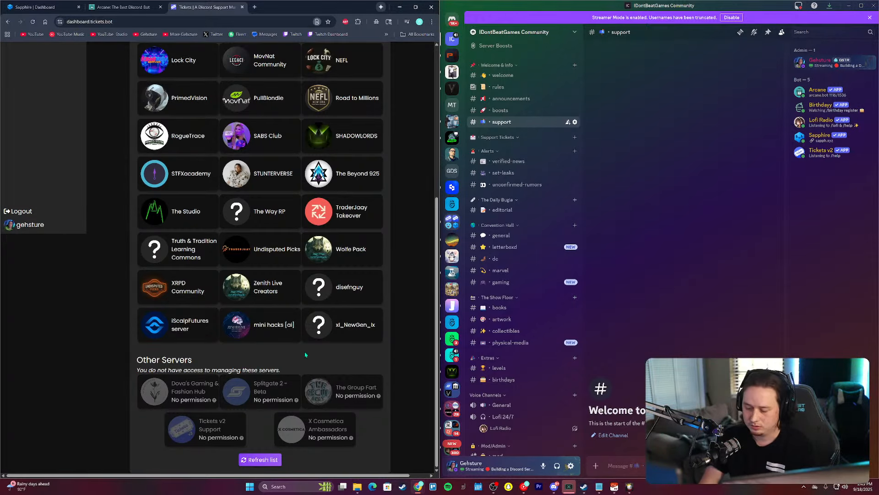
key("ctrl+f")
type("idont")
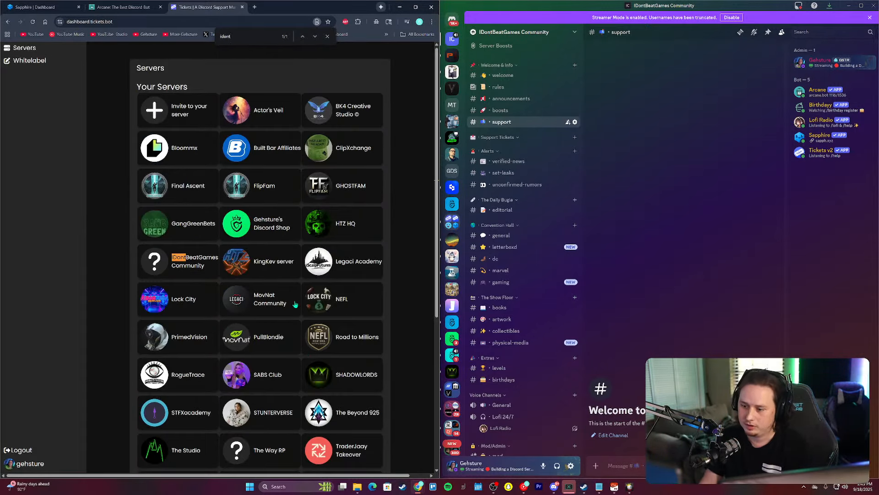
key("Escape")
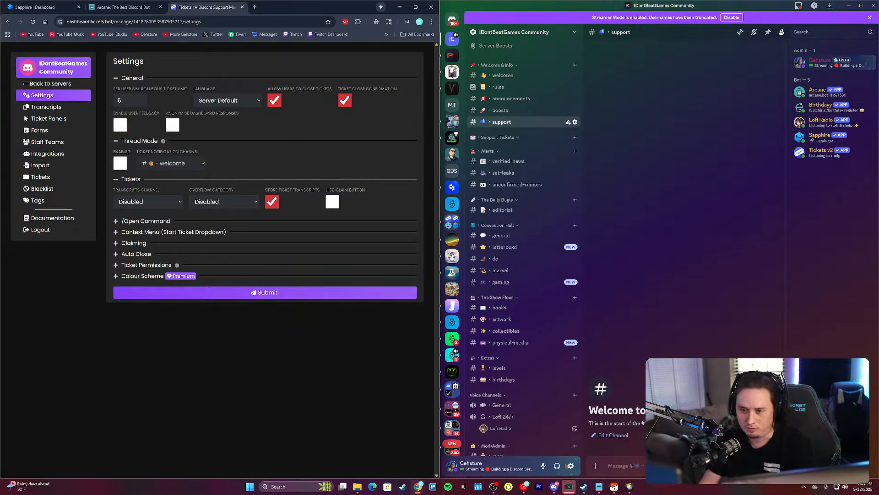
left_click(64, 120)
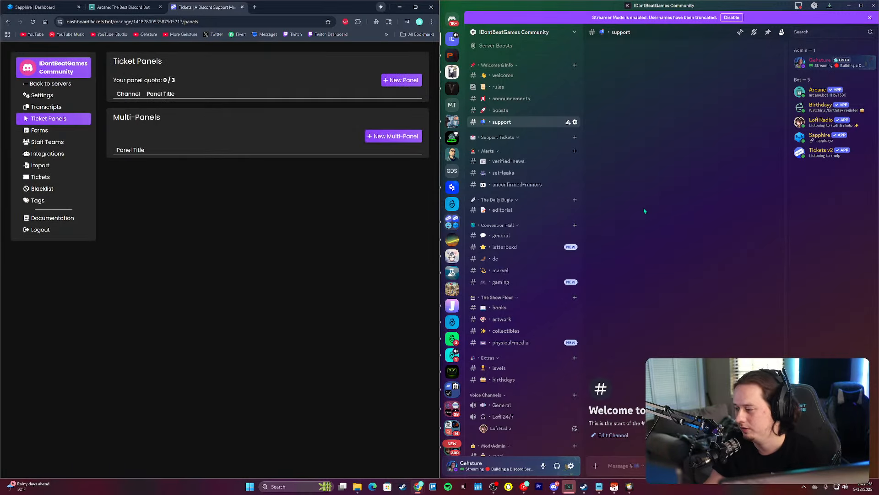
Step: Send the IDontBeatGames account an invite to the IDontBeatGames Community server in Discord and close the invite dialog
left_click(645, 211)
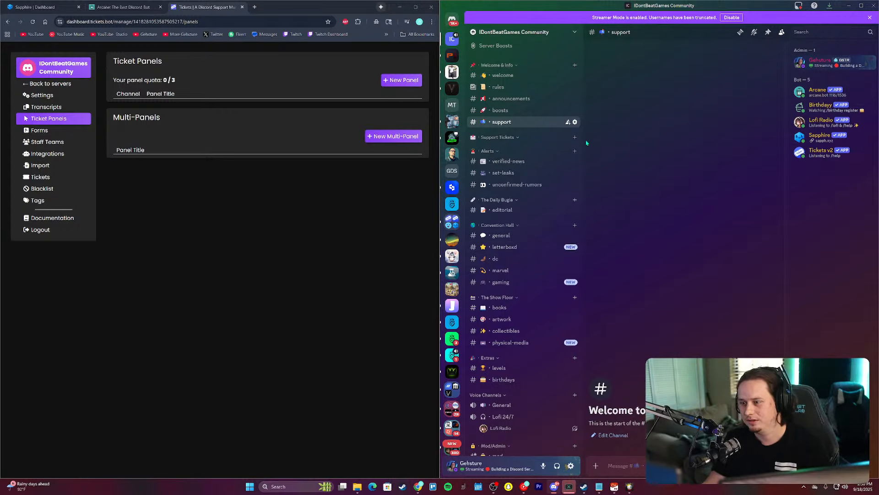
right_click(453, 41)
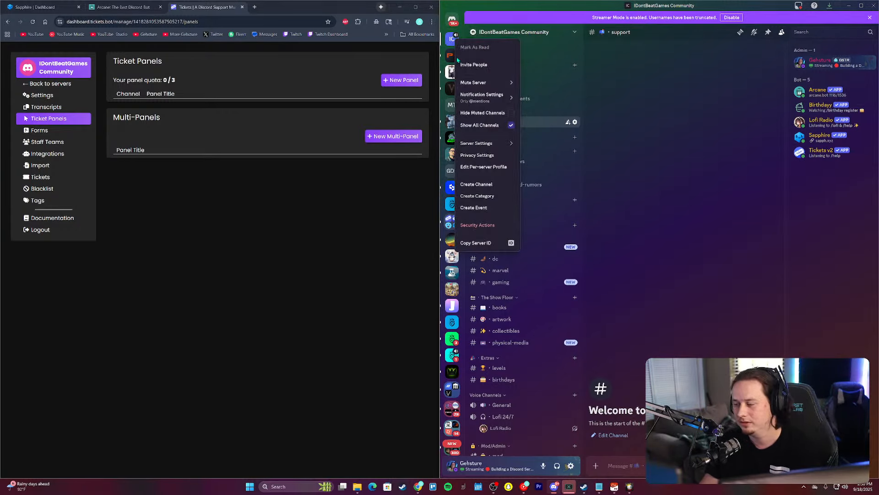
left_click(471, 66)
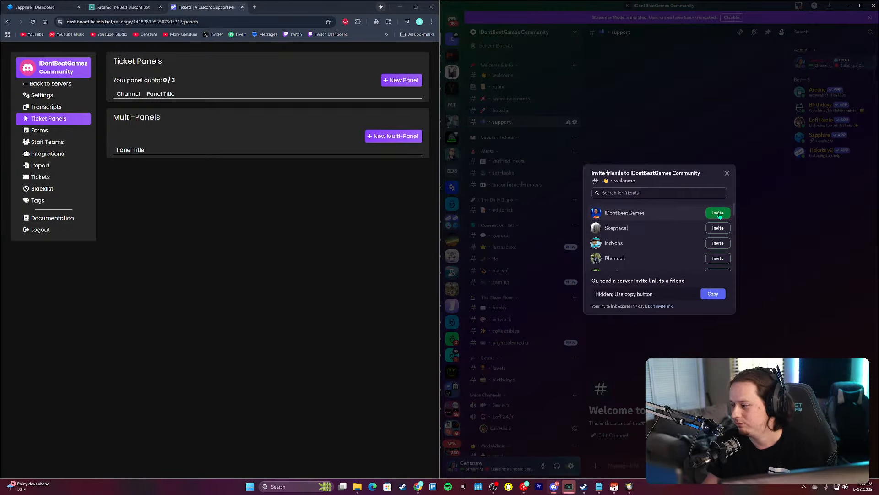
left_click(719, 215)
left_click(685, 82)
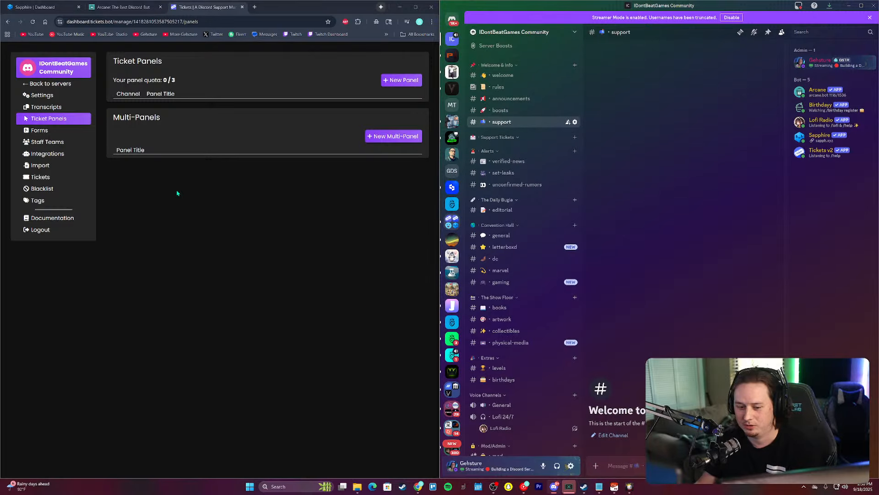
left_click(213, 170)
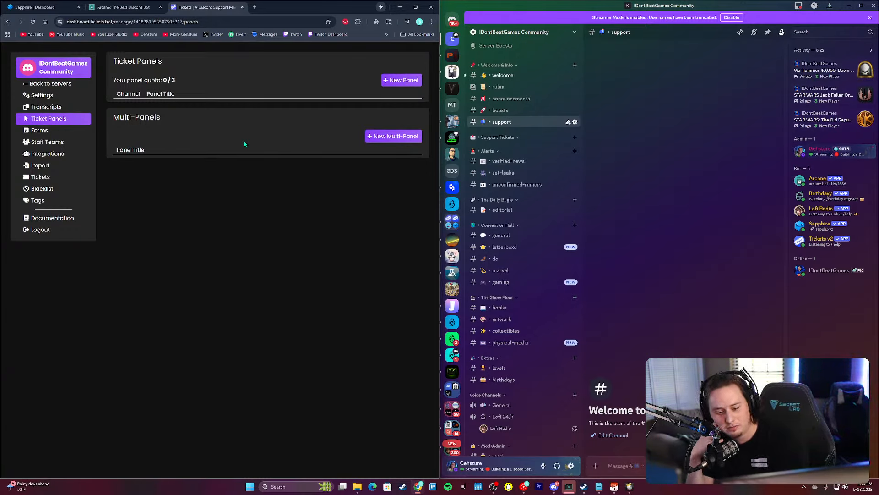
Step: Look through the server settings of Gehsture's Hangout up to its Boost Perks, then close them
left_click(452, 356)
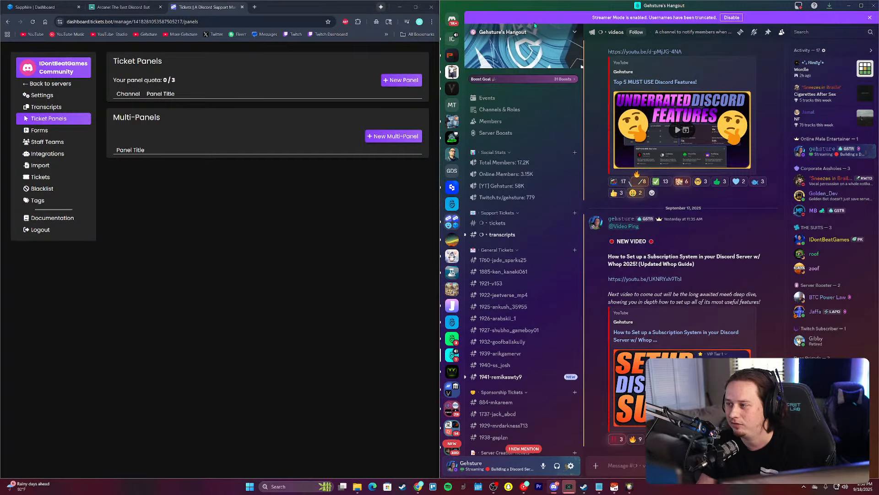
left_click(533, 34)
left_click(509, 88)
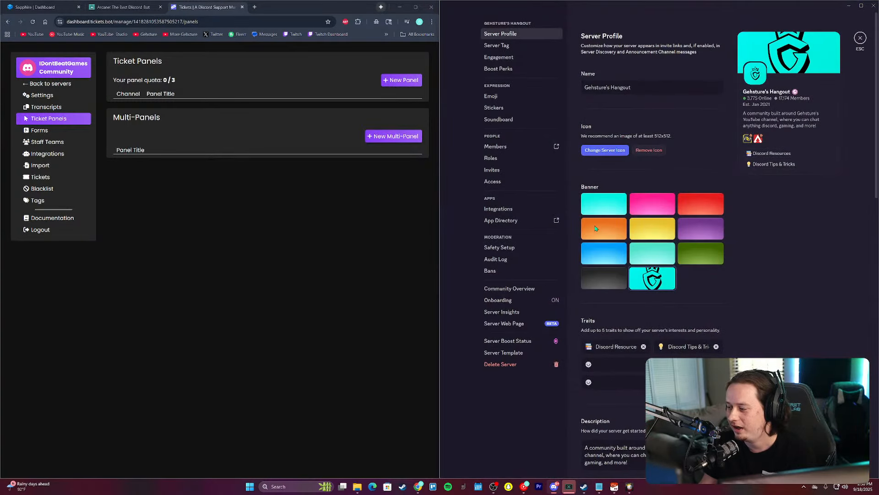
left_click(519, 57)
left_click(502, 69)
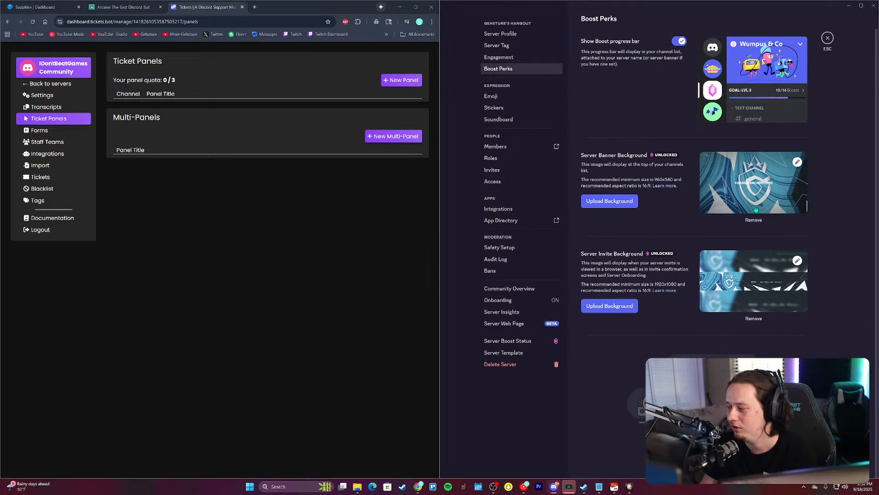
left_click(827, 37)
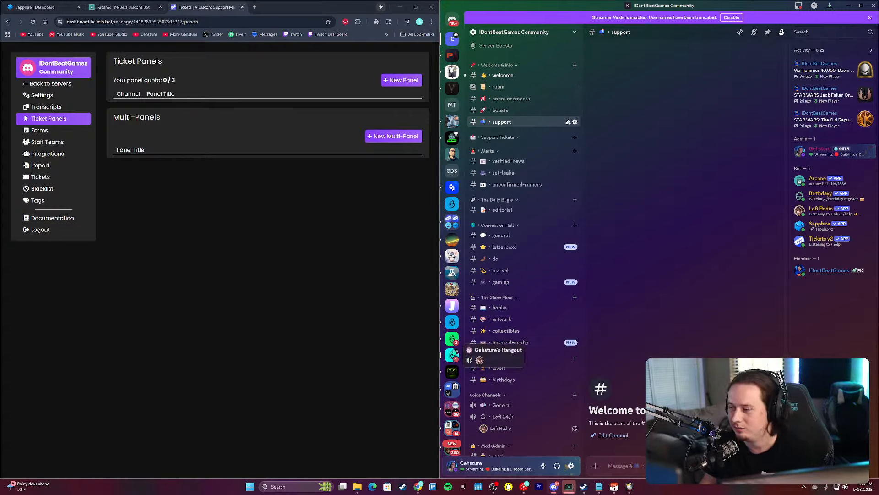
Step: Examine the banner and invite background requirements in Gehsture's Hangout's Boost Perks, then return to the IDontBeatGames Community server
left_click(452, 355)
left_click(503, 32)
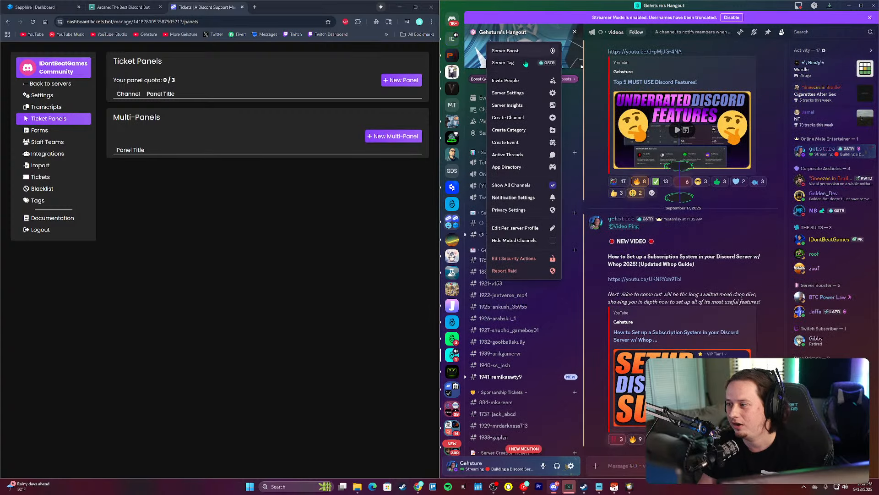
left_click(526, 93)
left_click(504, 158)
left_click(525, 58)
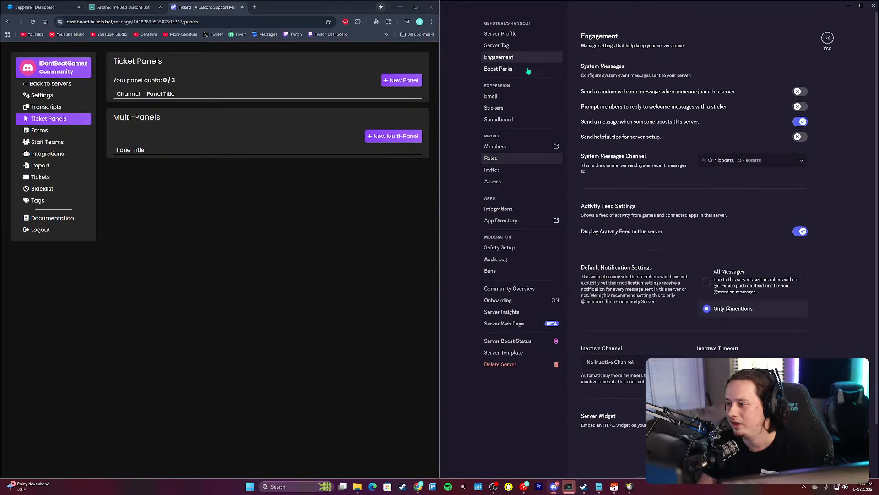
left_click(513, 69)
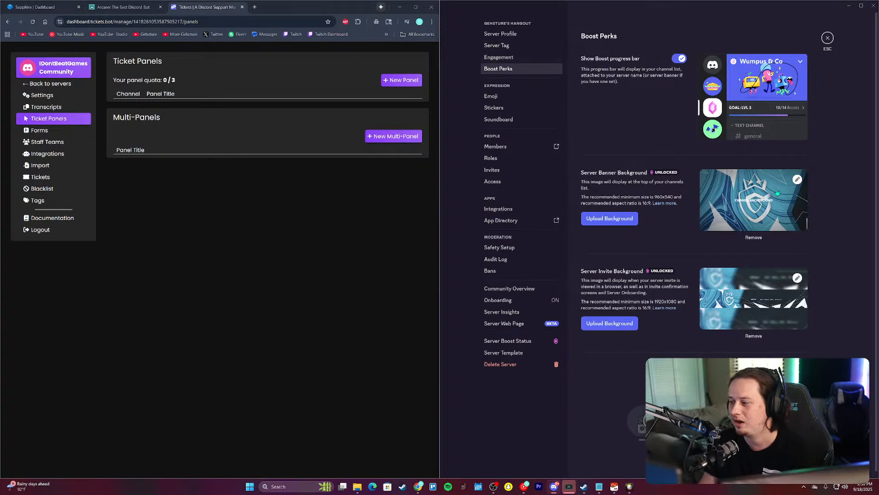
scroll(777, 192, "down", 1)
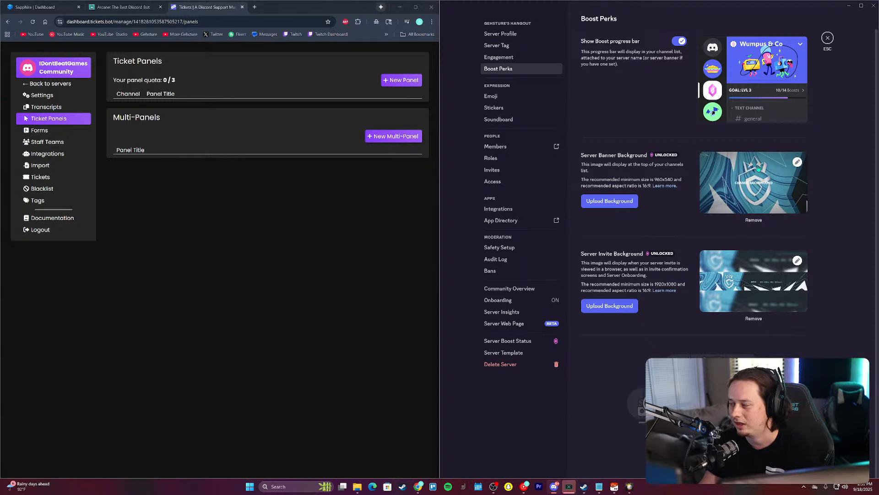
scroll(699, 155, "up", 1)
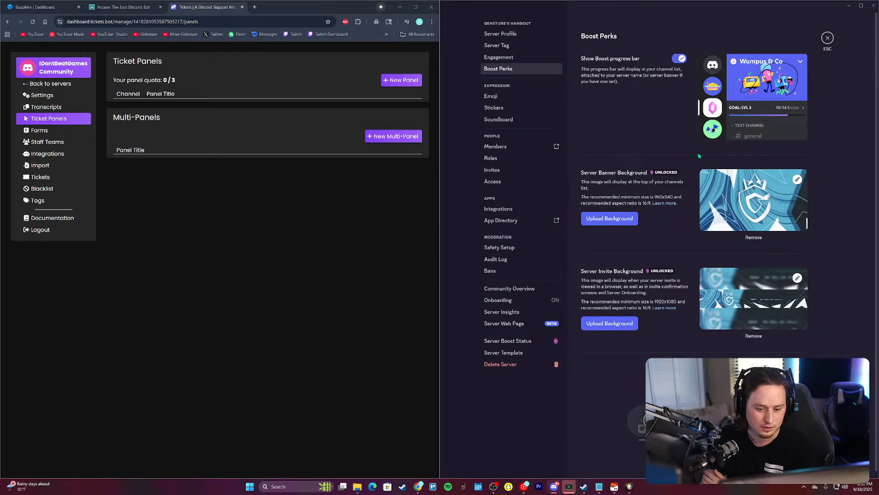
left_click(828, 37)
key("alt+Left")
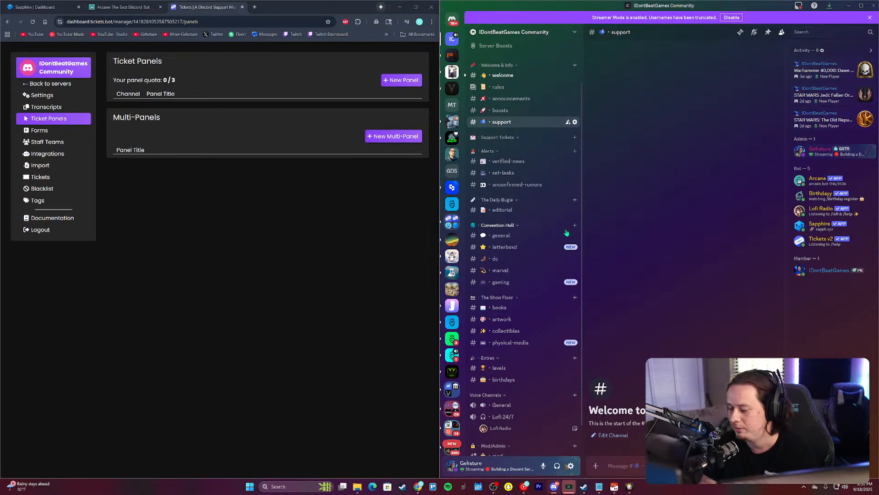
Step: Assign the Owner role to the IDontBeatGames member in the community server
scroll(568, 232, "down", 1)
right_click(829, 270)
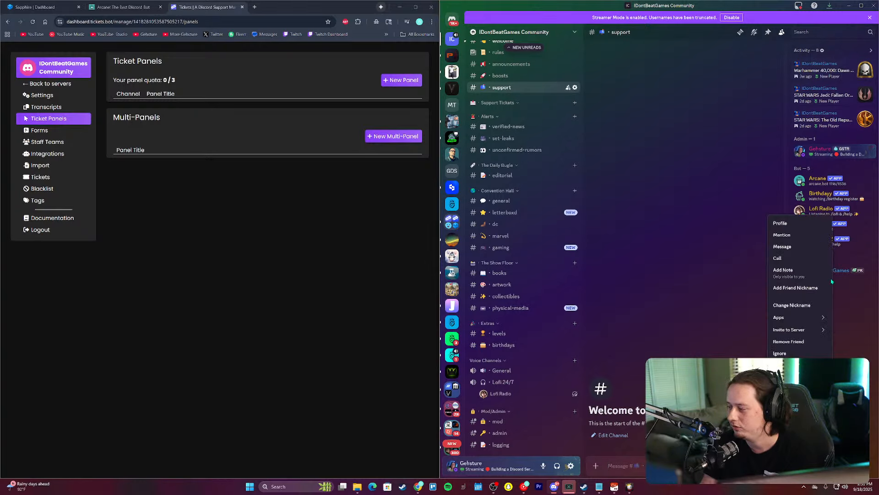
mouse_move(785, 366)
left_click(714, 57)
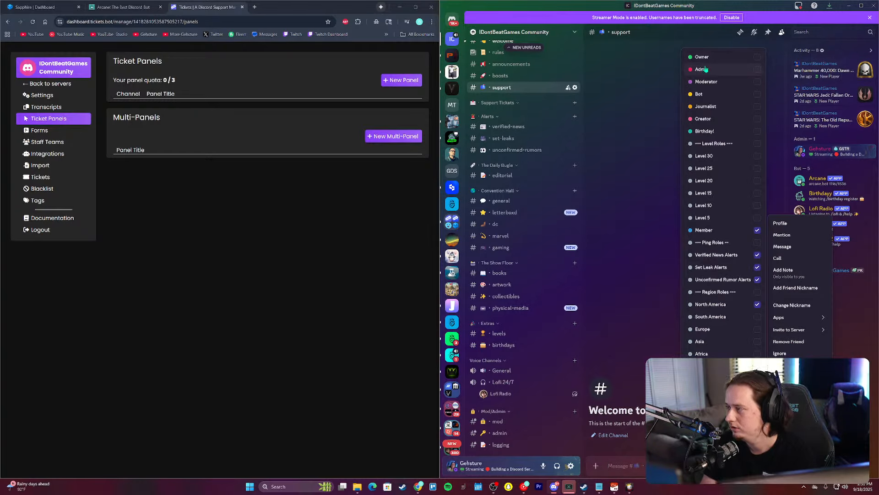
left_click(631, 98)
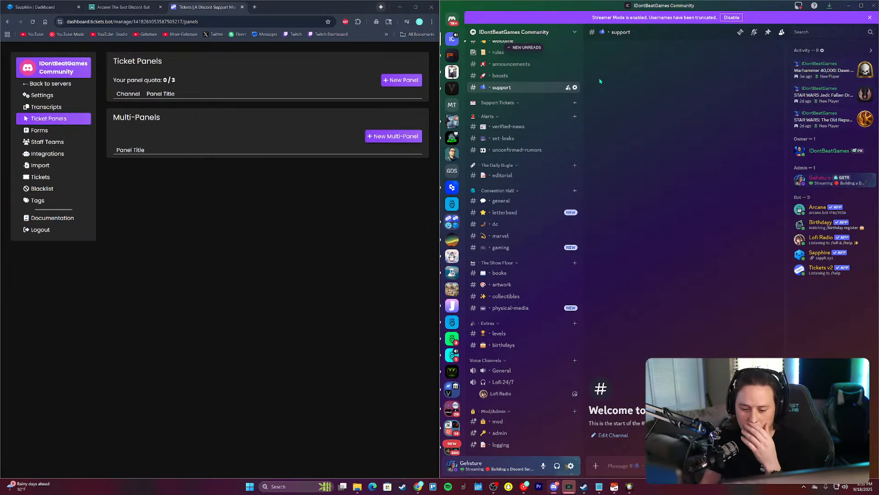
Step: Start a new ticket panel titled "Support Tickets" with the content "placeholder" and view the available ticket categories
left_click(393, 80)
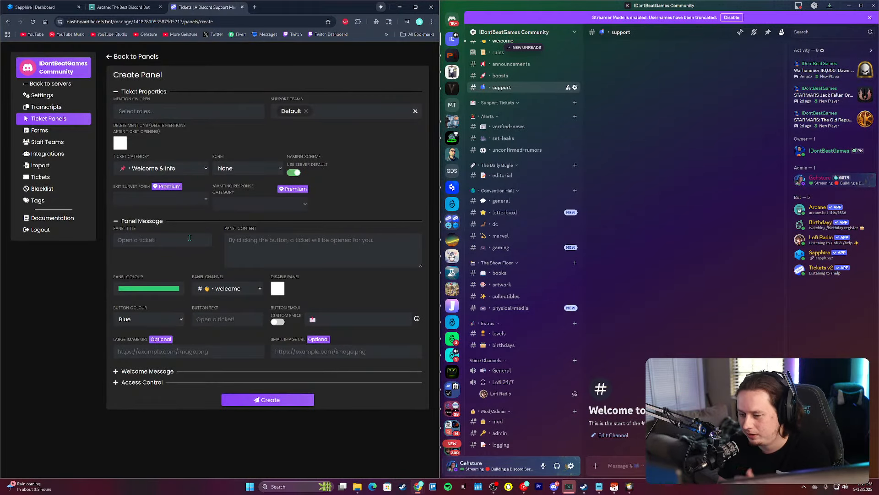
left_click(178, 240)
left_click(181, 270)
left_click(239, 249)
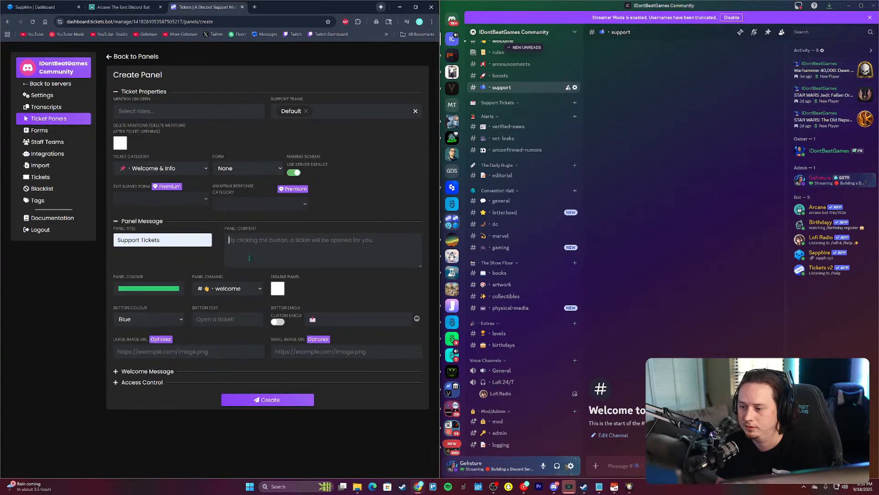
type("placehold")
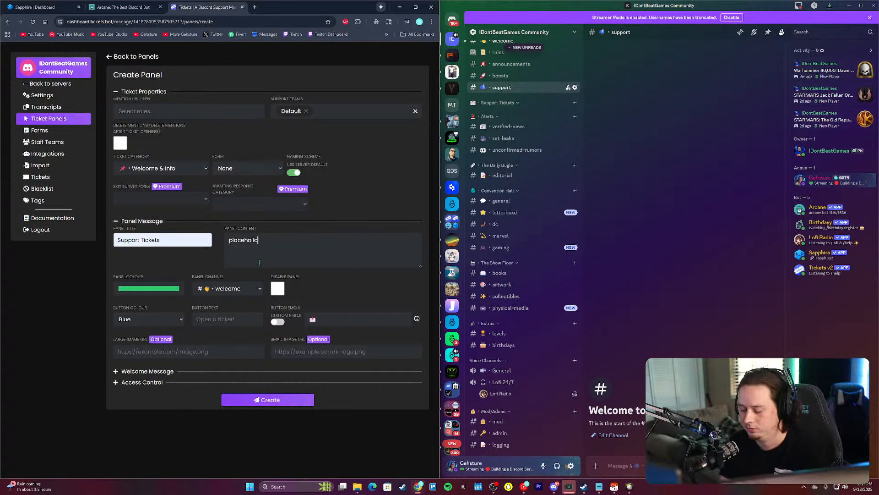
type("er")
left_click(162, 168)
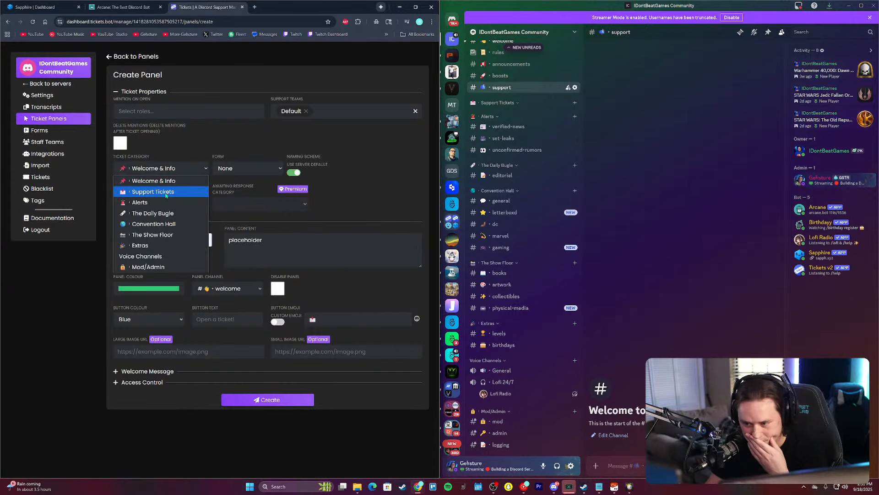
Step: Open the Support Tickets category's settings in Discord to inspect its name format, then close them
right_click(512, 107)
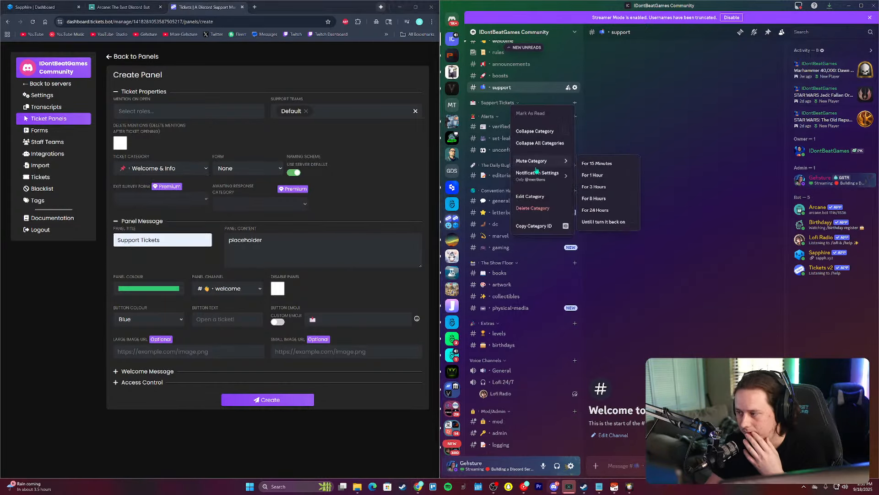
left_click(538, 202)
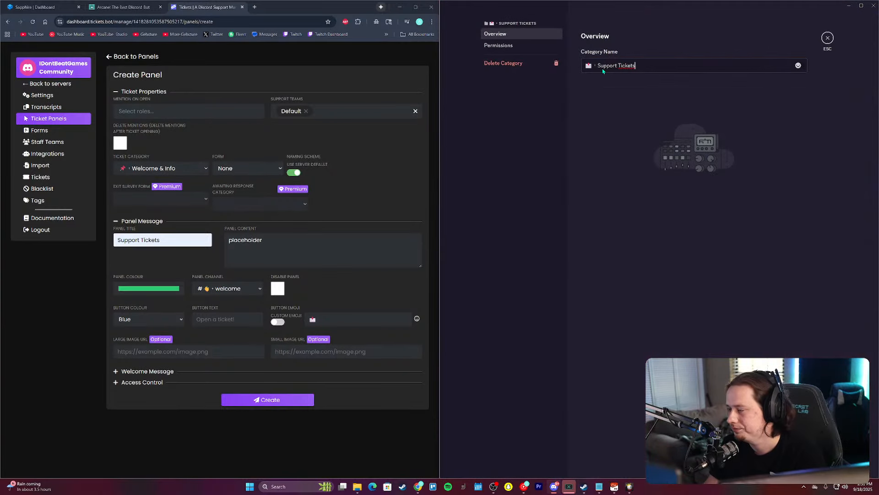
key("Escape")
Step: Start creating a new server category and bring up the emoji picker for its name
right_click(494, 111)
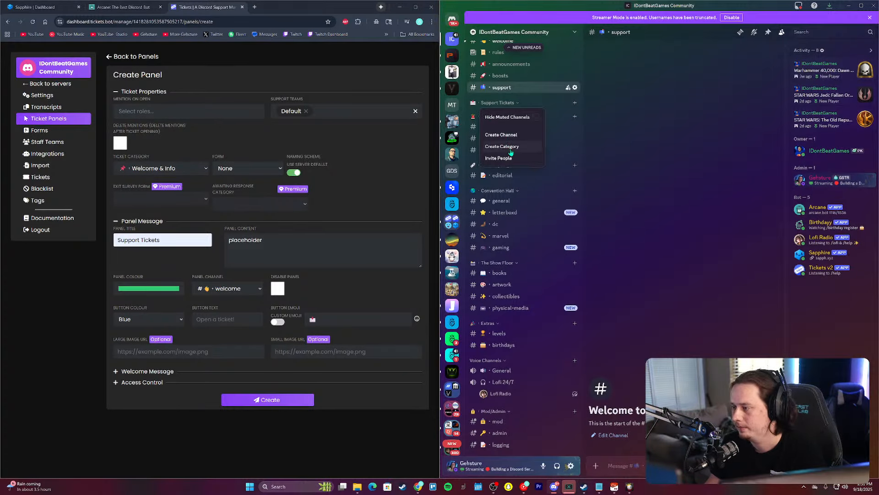
left_click(527, 145)
key("ctrl+e")
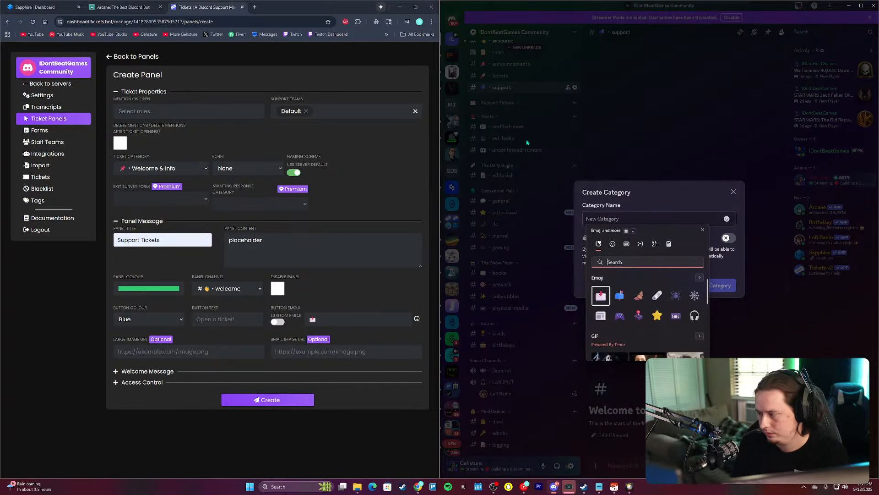
type("shake")
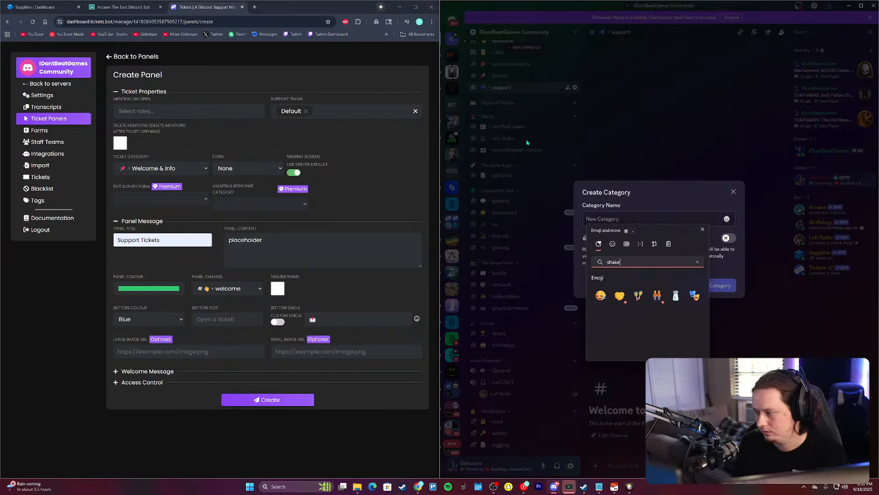
key("BackSpace")
key("BackSpace")
key("BackSpace")
key("BackSpace")
key("BackSpace")
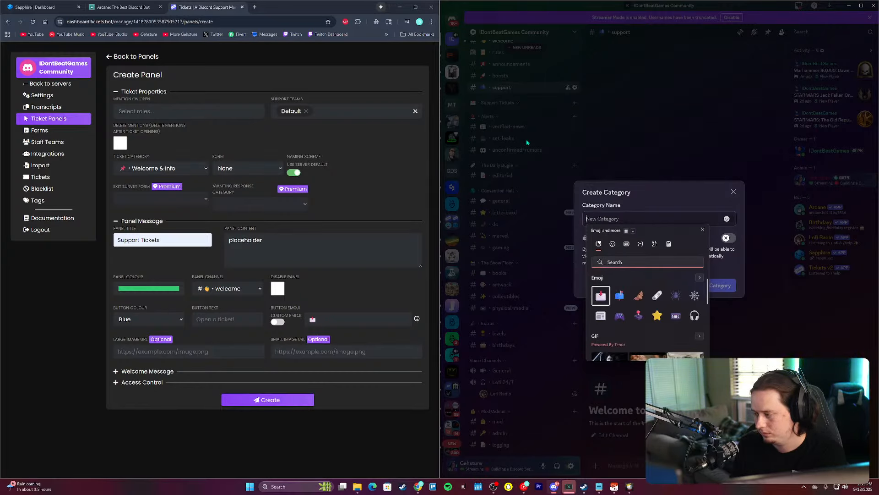
type("star")
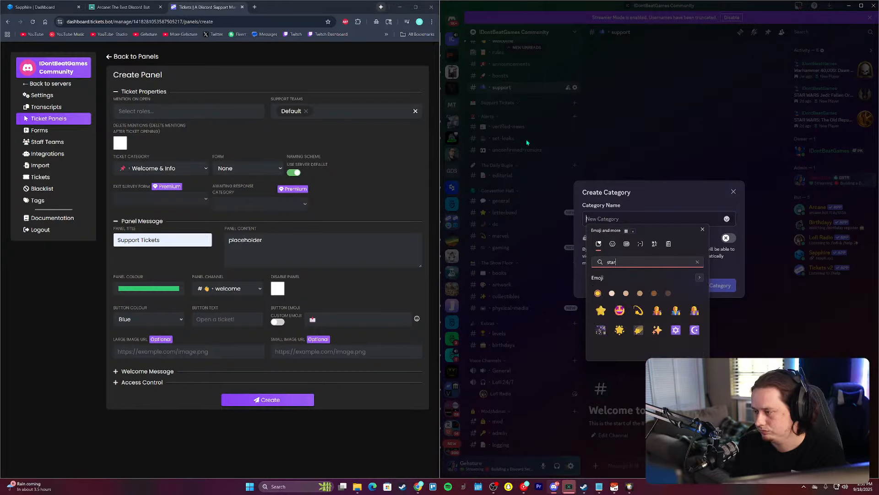
key("BackSpace")
key("BackSpace")
key("BackSpace")
key("BackSpace")
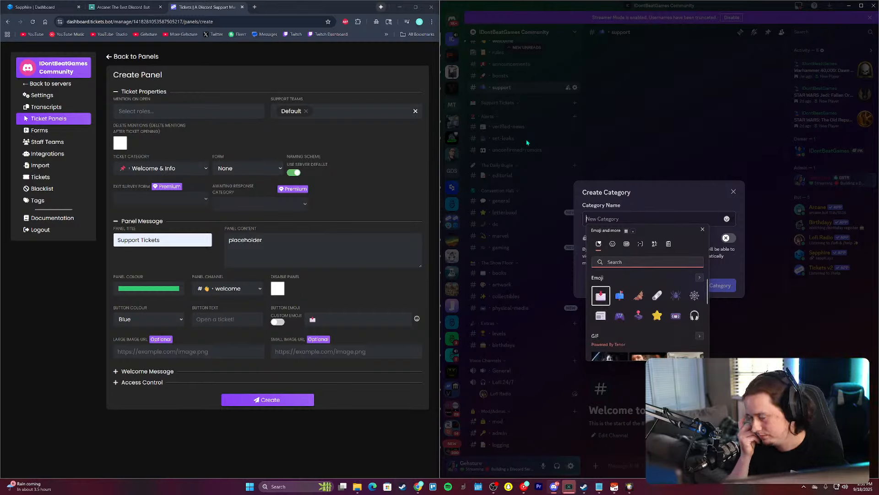
type("rocket")
key("BackSpace")
key("BackSpace")
key("BackSpace")
key("BackSpace")
key("BackSpace")
key("BackSpace")
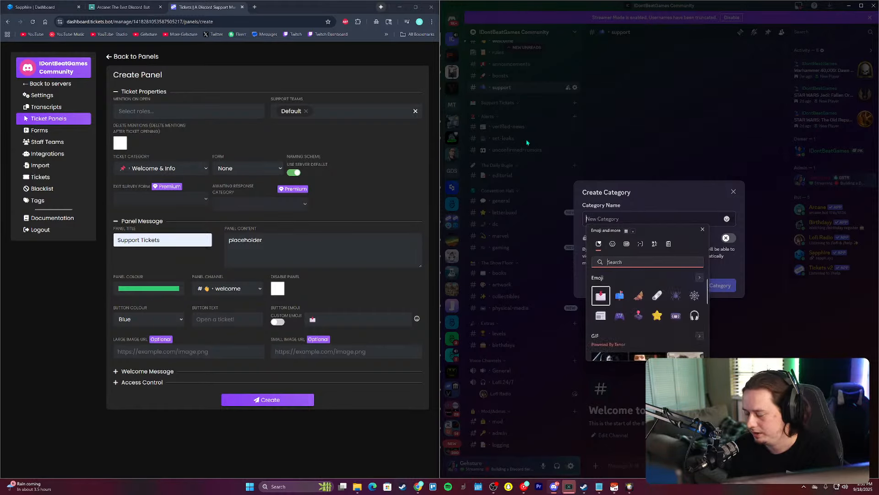
Step: Find the sparkles emoji with the search "star" and create the category as "✨・Brand Partnership Tickets"
type("star")
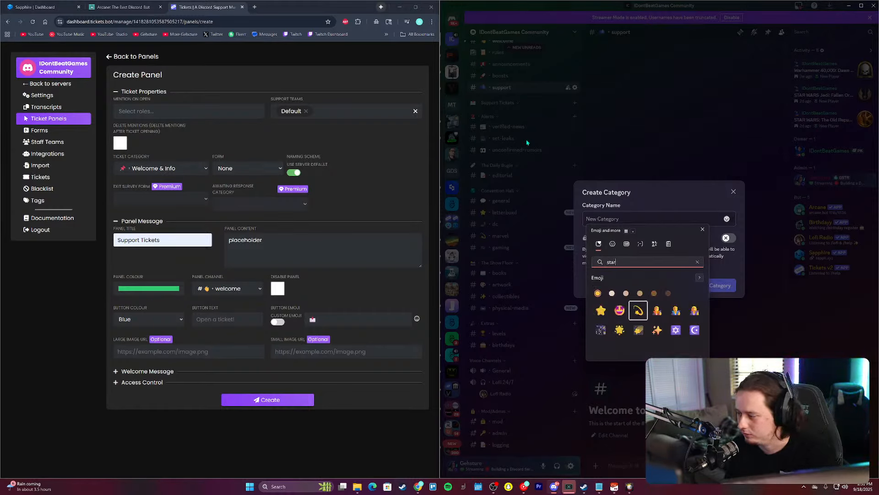
key("Return")
type("Brand e")
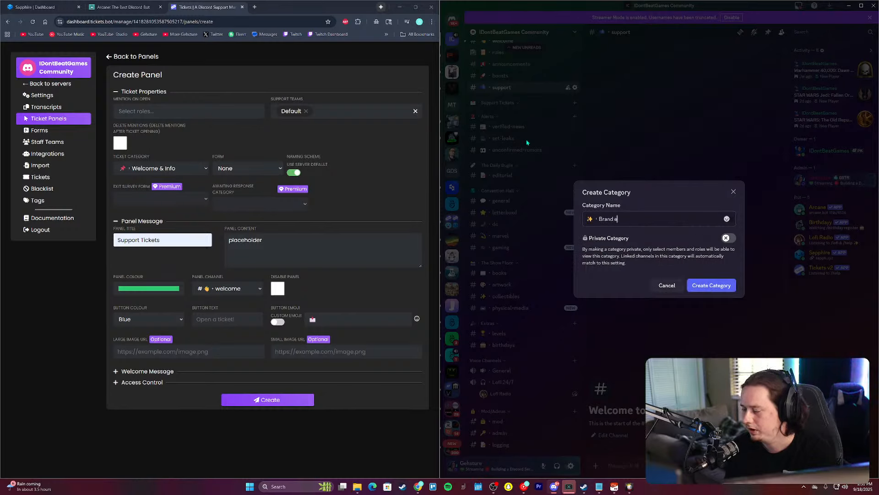
type("Partners")
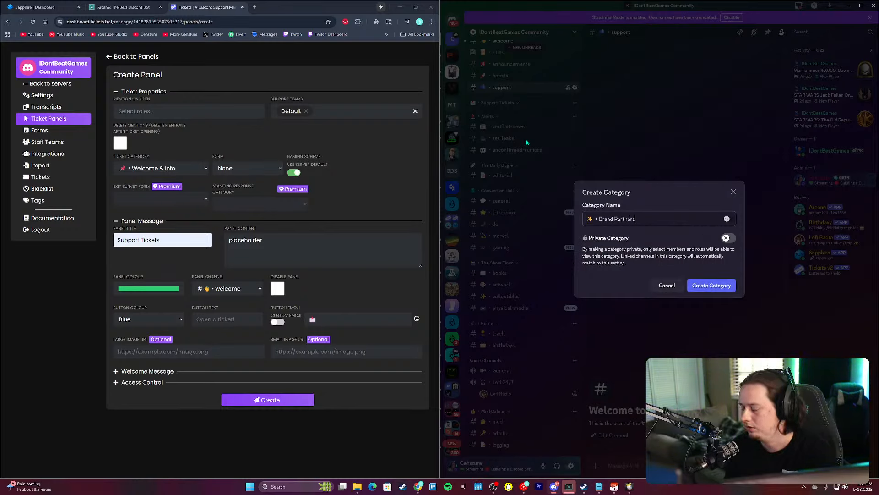
type("hips")
type(" T")
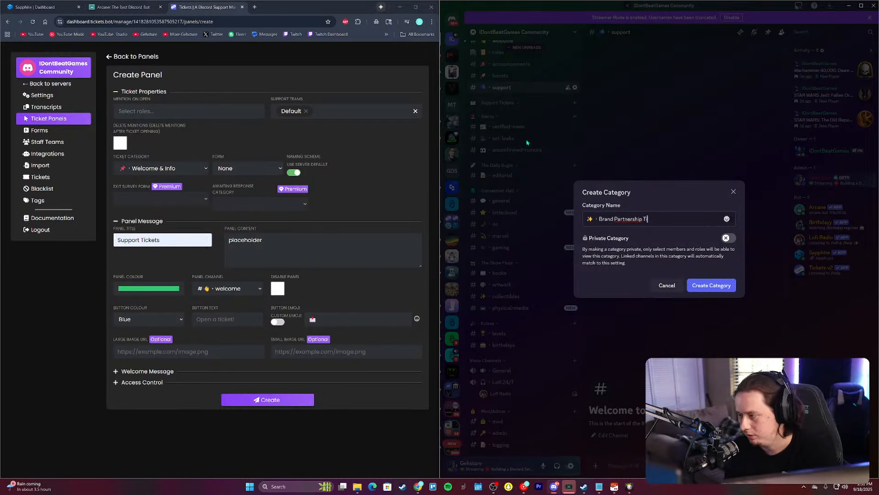
type("ickets")
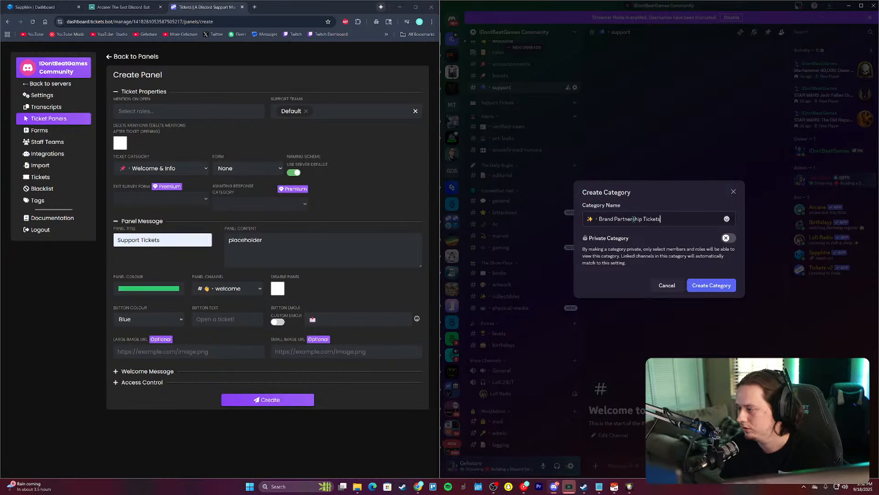
key("Return")
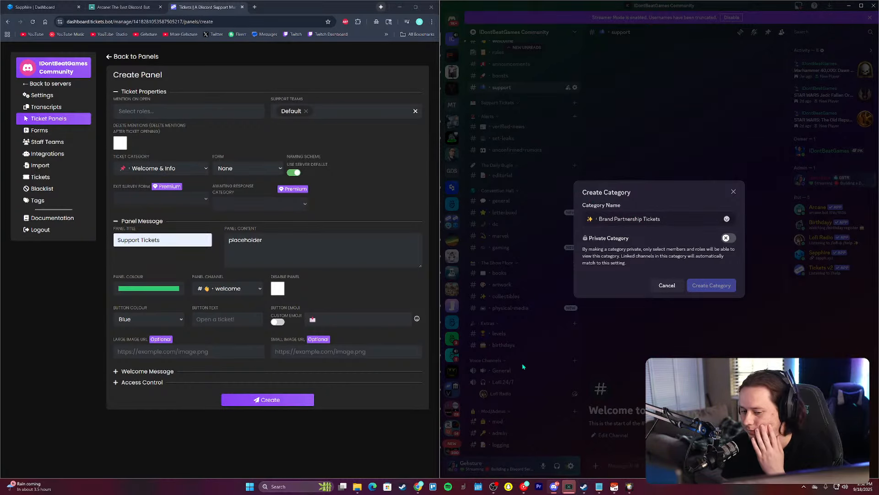
Step: Move the Brand Partnership Tickets category directly below the Support Tickets category
scroll(457, 353, "down", 4)
scroll(508, 378, "down", 2)
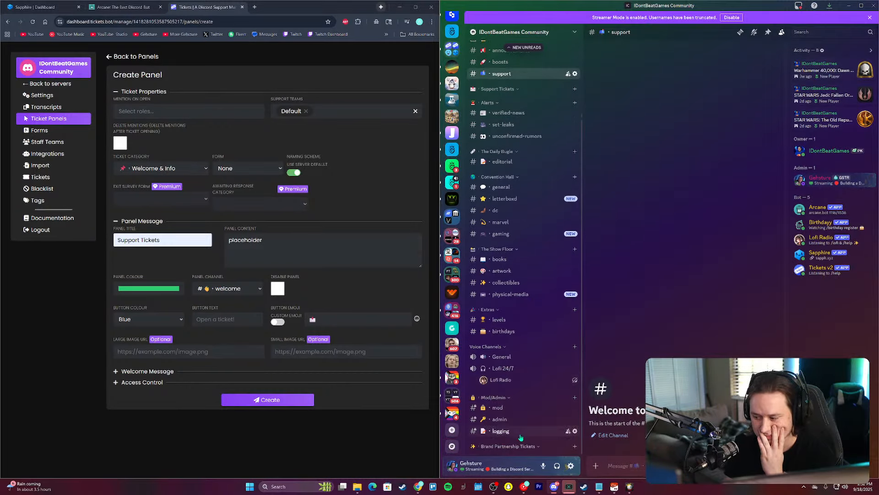
left_click_drag(522, 445, 522, 102)
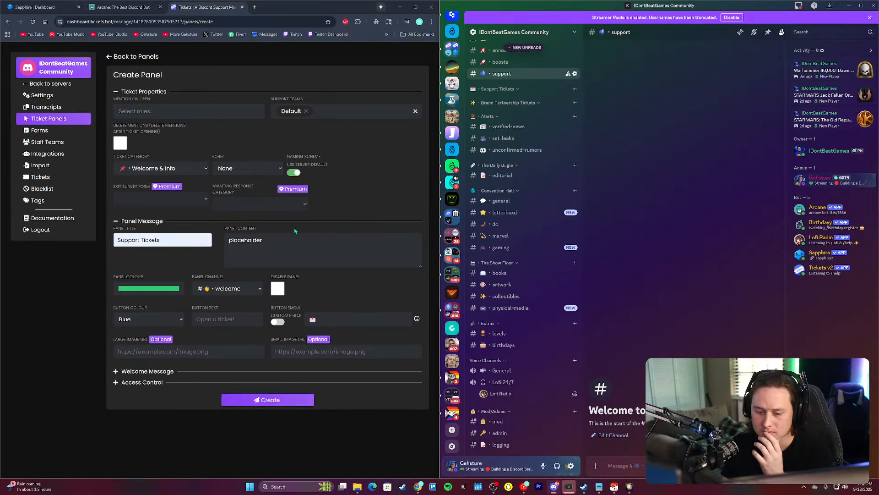
scroll(548, 238, "up", 3)
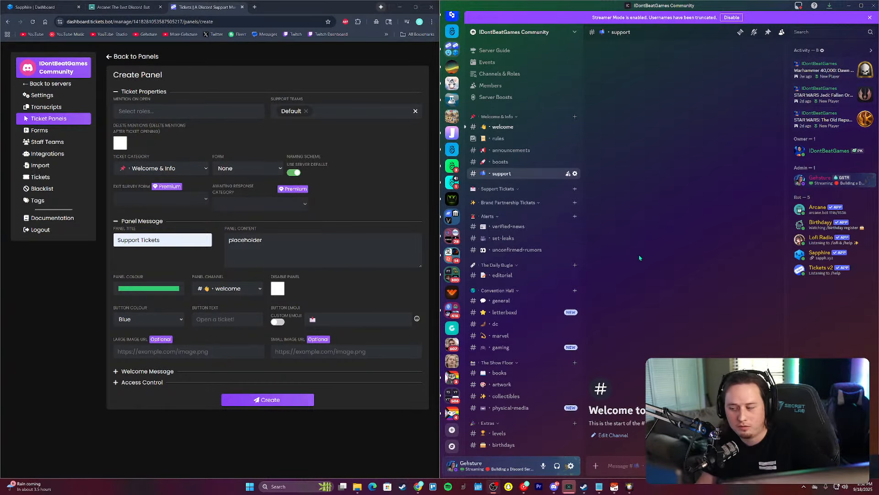
Step: Examine the Admin member's profile card and full profile in the community server, then close them
left_click(823, 180)
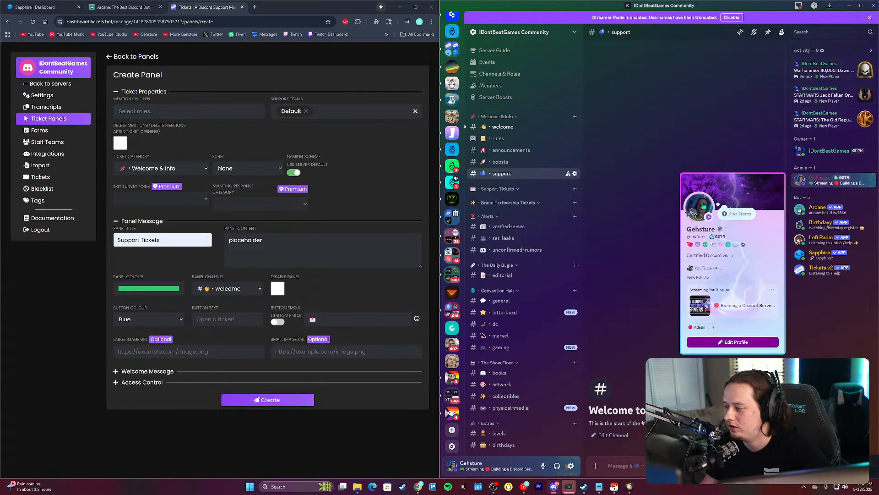
left_click(699, 213)
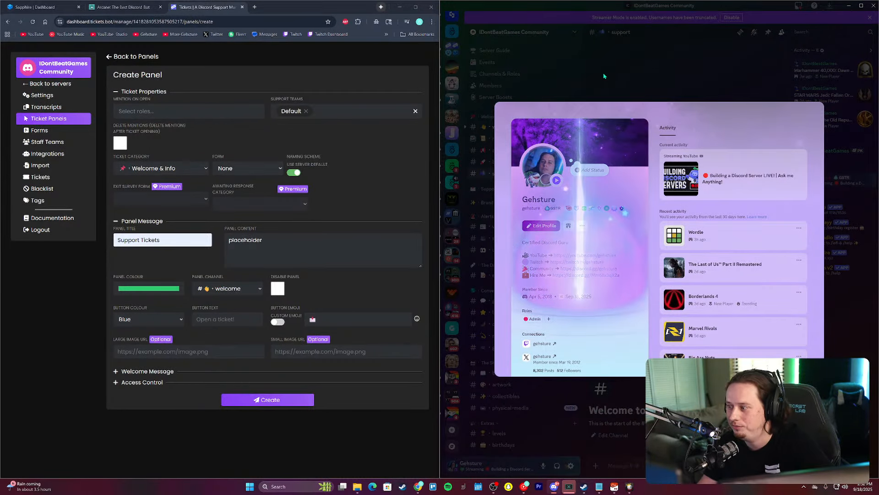
left_click(726, 74)
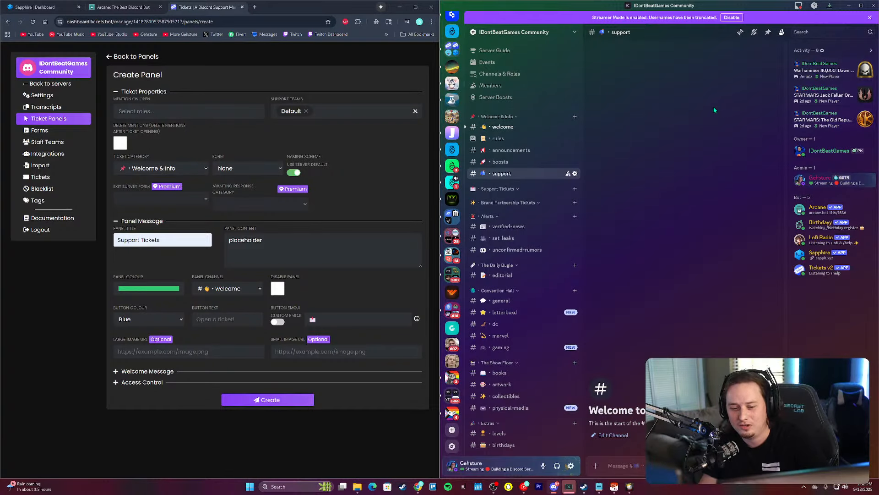
left_click(820, 180)
left_click(661, 156)
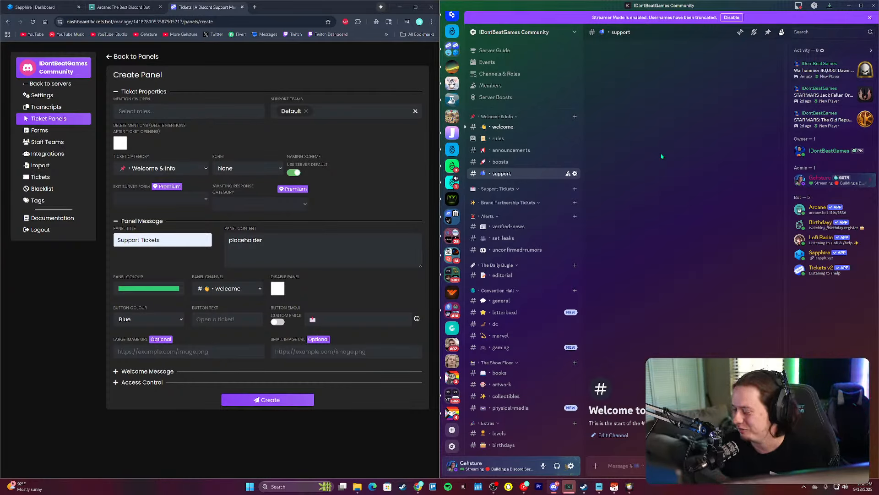
left_click(826, 181)
left_click(827, 182)
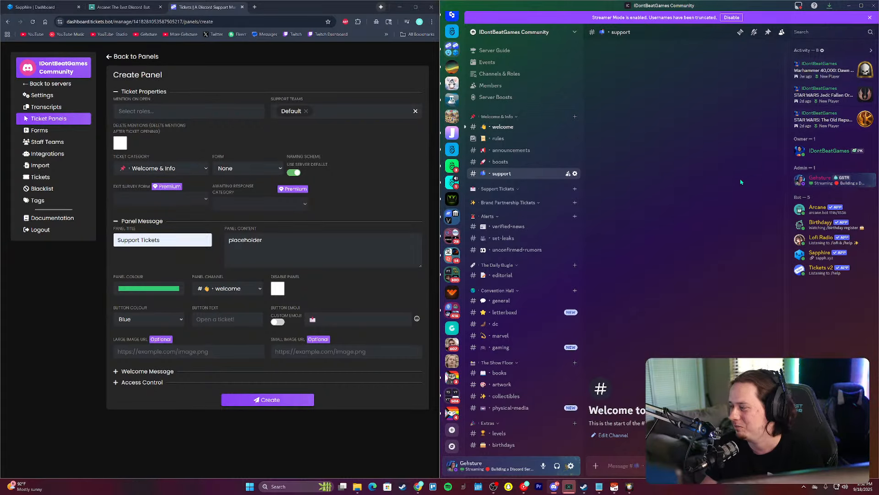
left_click(826, 182)
left_click(643, 197)
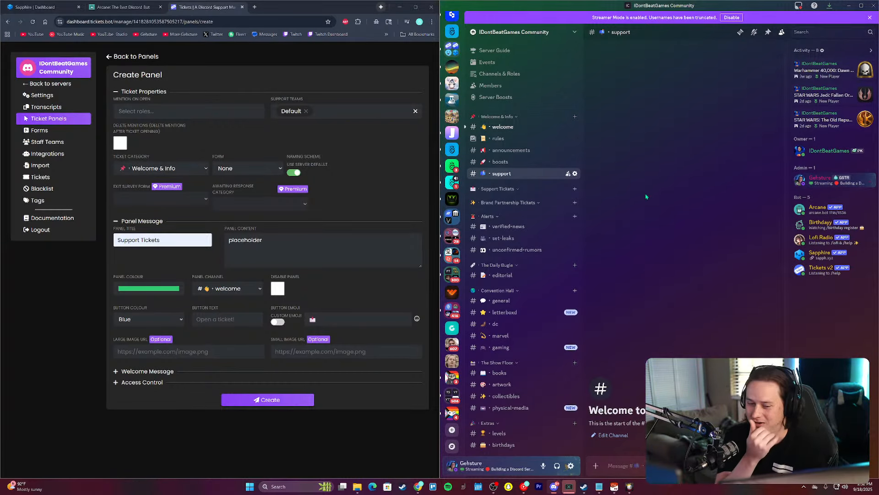
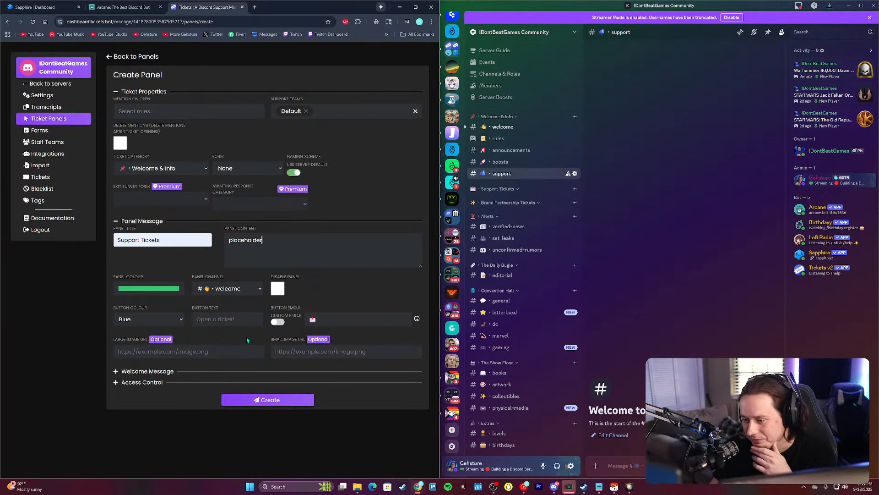
Step: Set the ticket panel's button text to "General Support"
left_click(232, 320)
type("Sup")
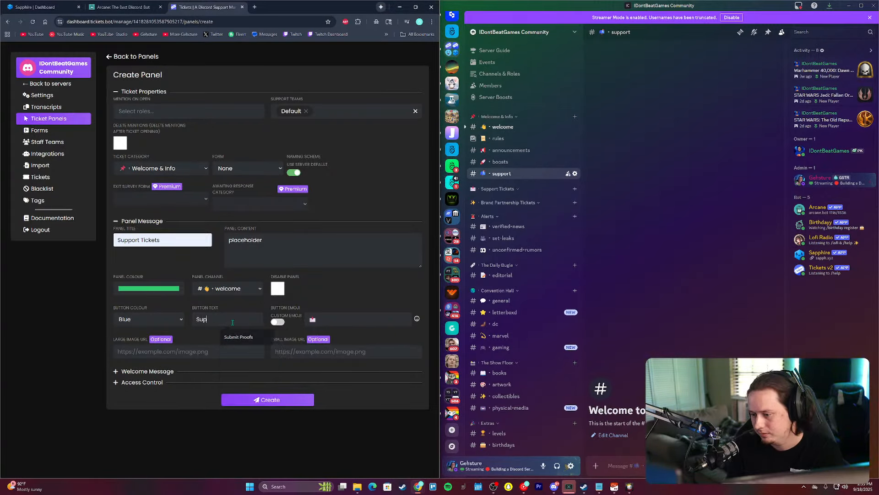
type("port")
key("ctrl+a")
type("G")
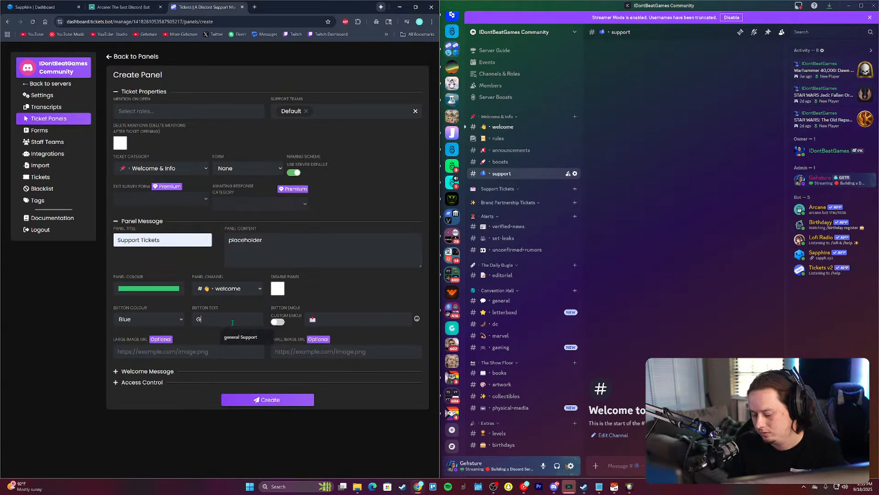
type("eneral Support")
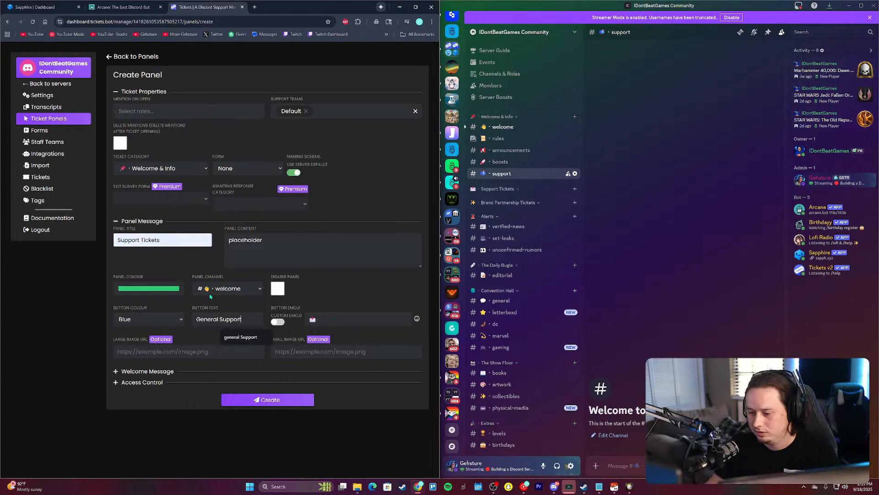
Step: In the panel's welcome message, put a blank line between the two description sentences and set the title to "General Support Ticket"
left_click(165, 371)
scroll(251, 349, "down", 1)
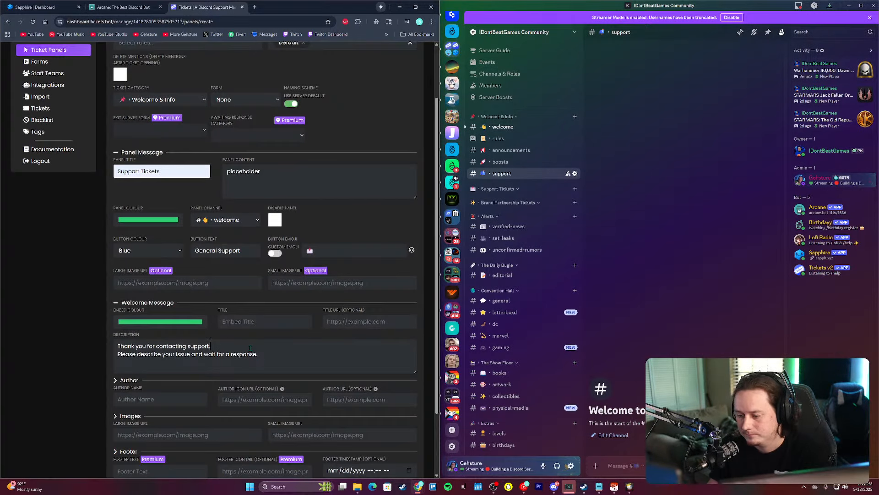
key("Return")
left_click(248, 322)
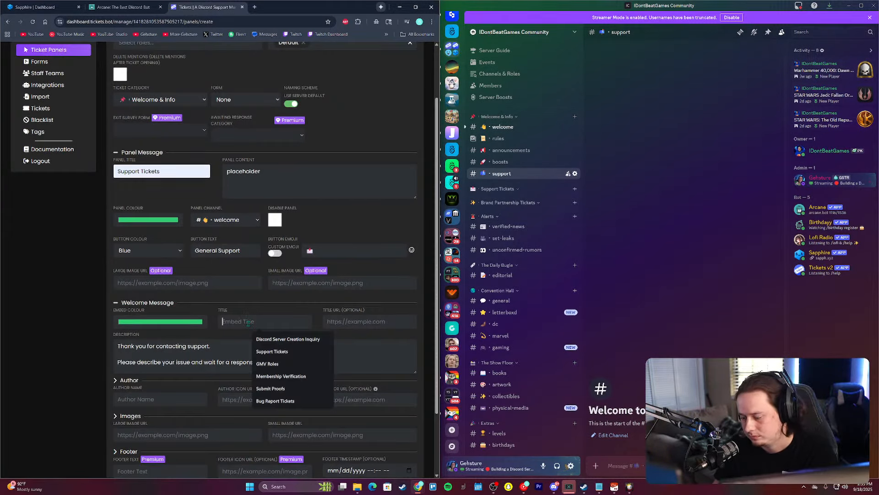
type("Genera")
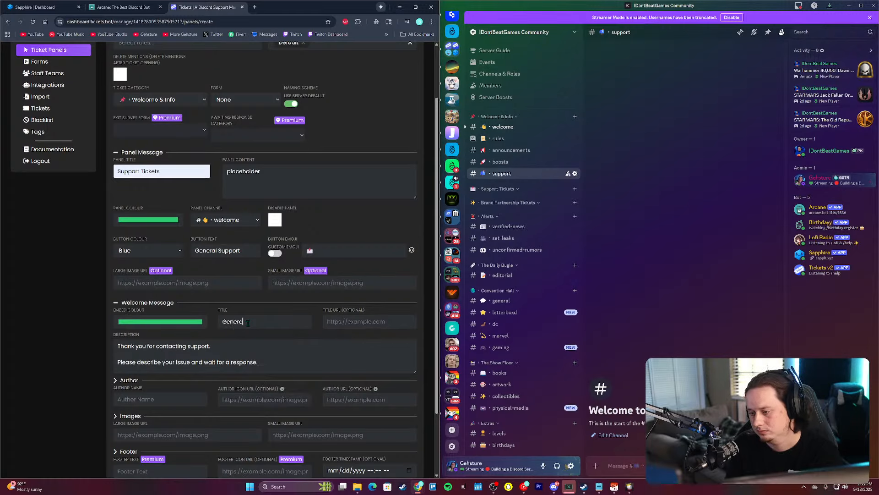
type("l Support Ticket")
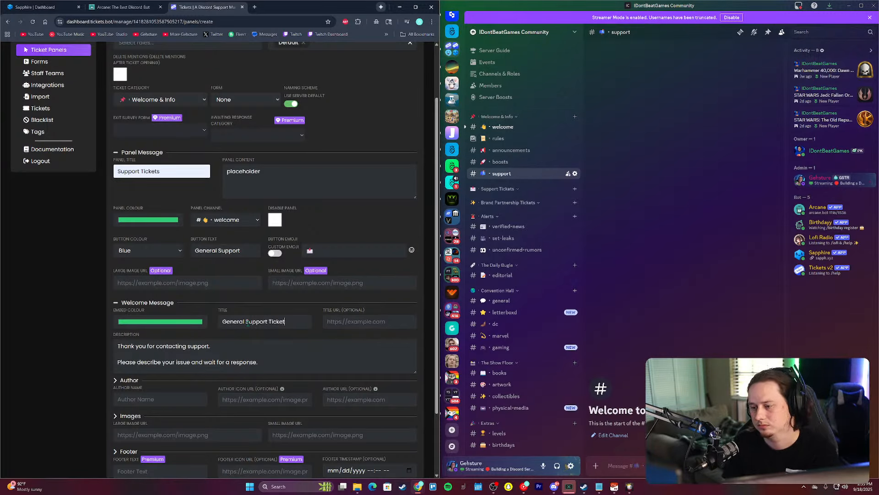
Step: Set the panel channel to support and the ticket category to Support Tickets
left_click(226, 220)
left_click(202, 278)
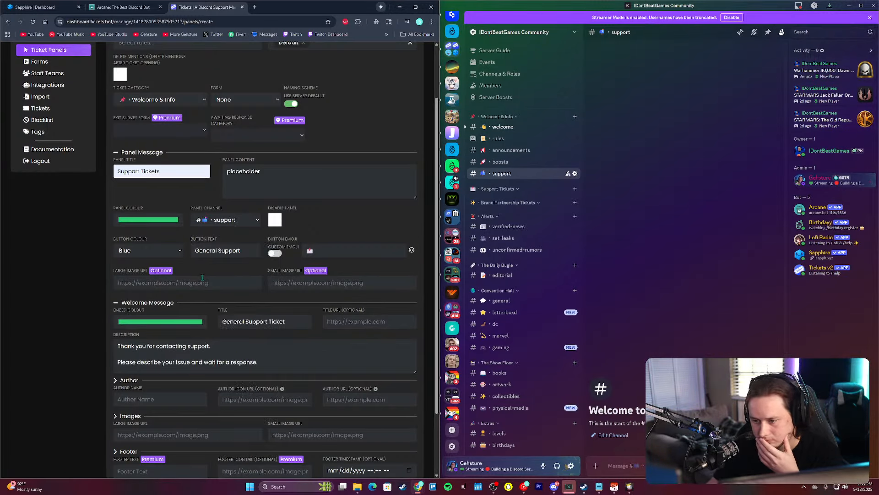
scroll(202, 277, "up", 2)
left_click(162, 168)
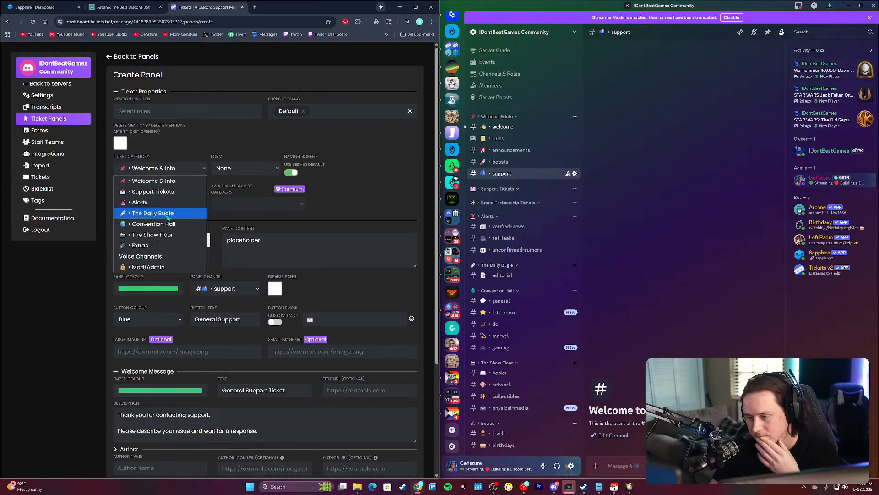
left_click(164, 192)
Step: Review the panel's settings, create the Support Tickets panel and dismiss the confirmation
scroll(320, 223, "down", 3)
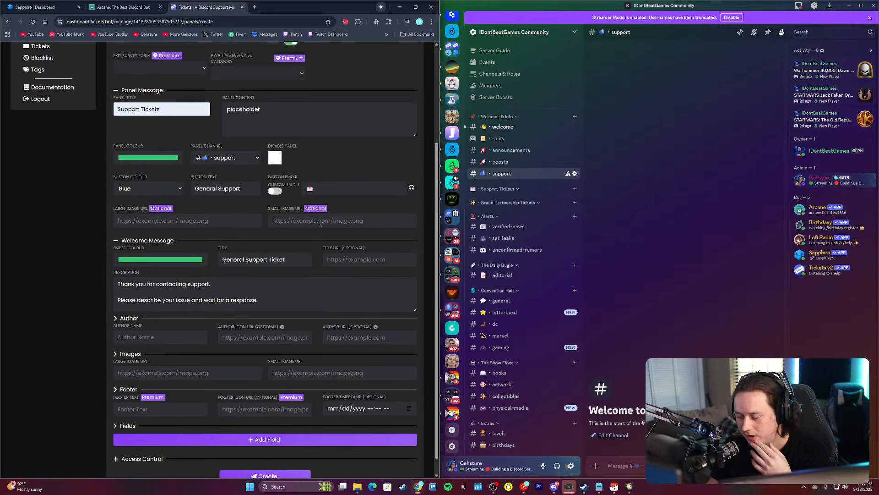
scroll(320, 224, "up", 1)
left_click(288, 166)
scroll(280, 458, "down", 2)
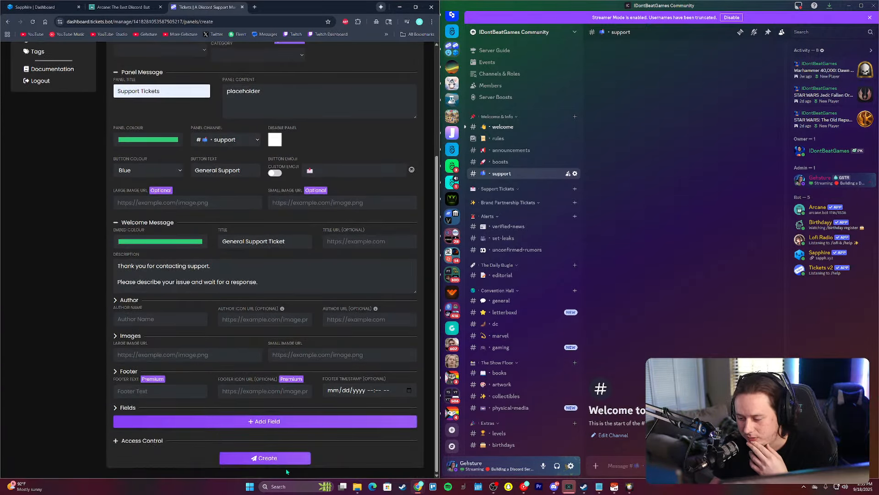
scroll(288, 275, "up", 3)
left_click_drag(274, 232, 216, 231)
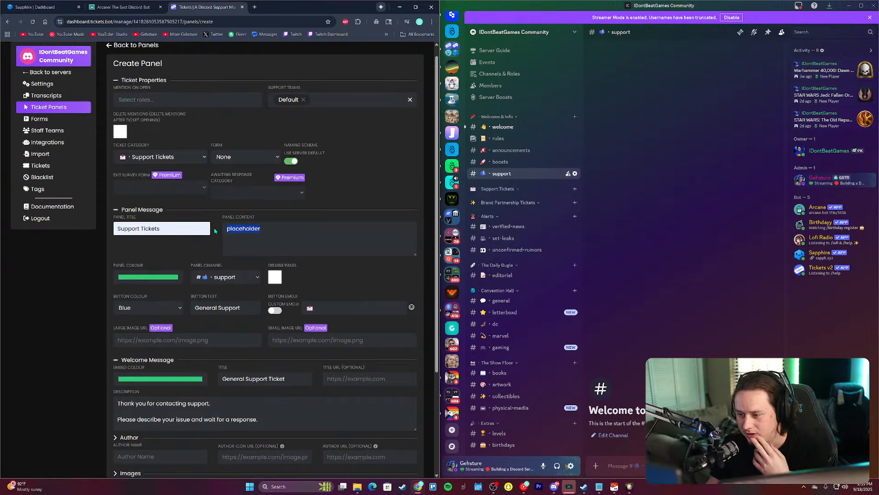
scroll(267, 257, "down", 3)
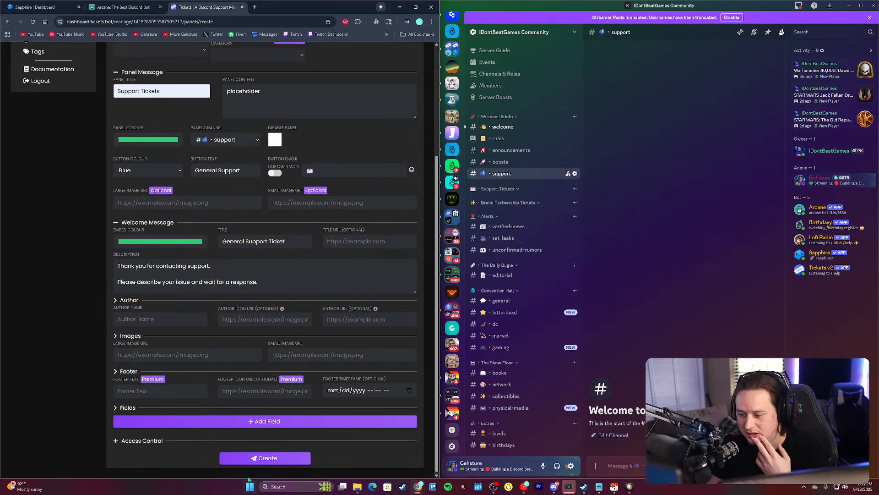
left_click(264, 458)
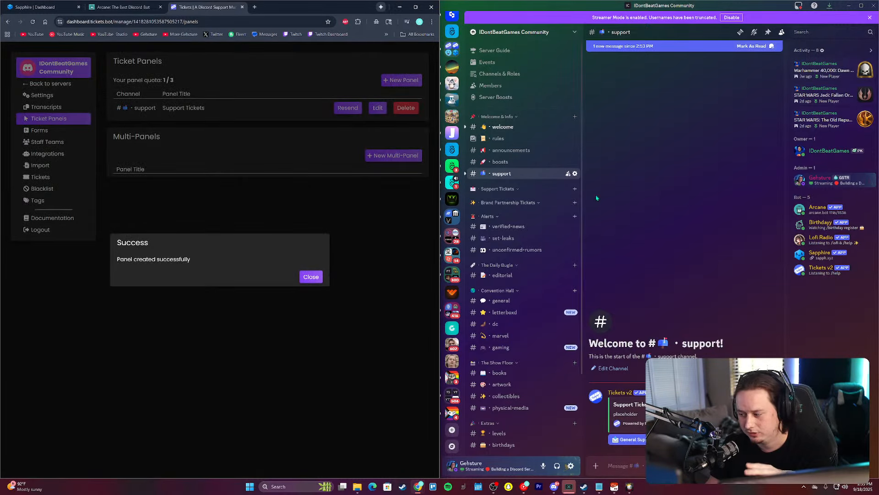
left_click(311, 276)
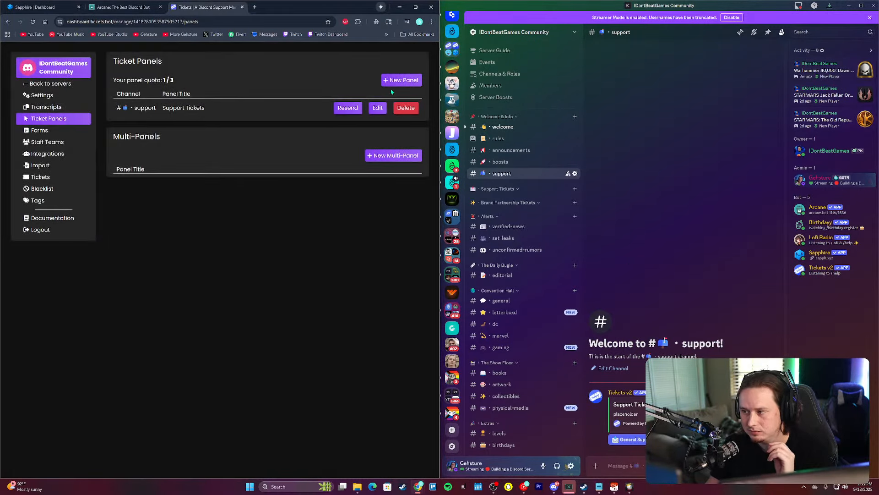
Step: Check the ticket category options of a new panel for Brand Partnership Tickets, reopening the form once, and return to the panels
left_click(402, 80)
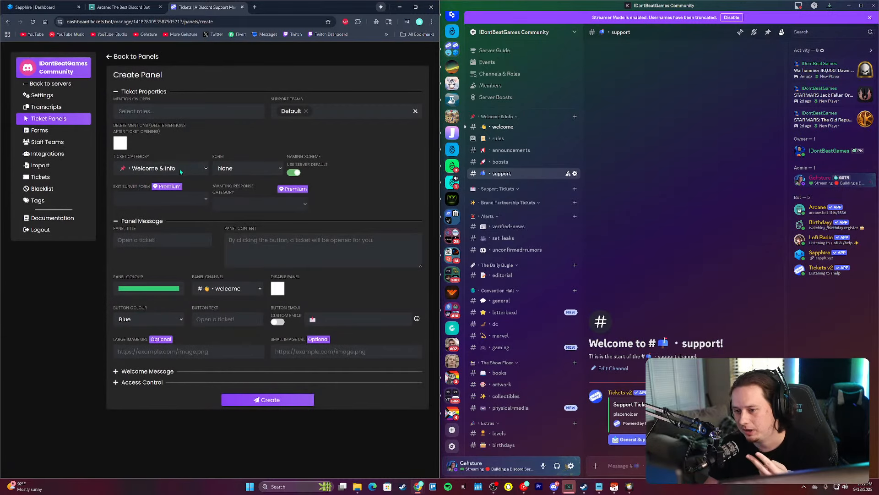
left_click(165, 168)
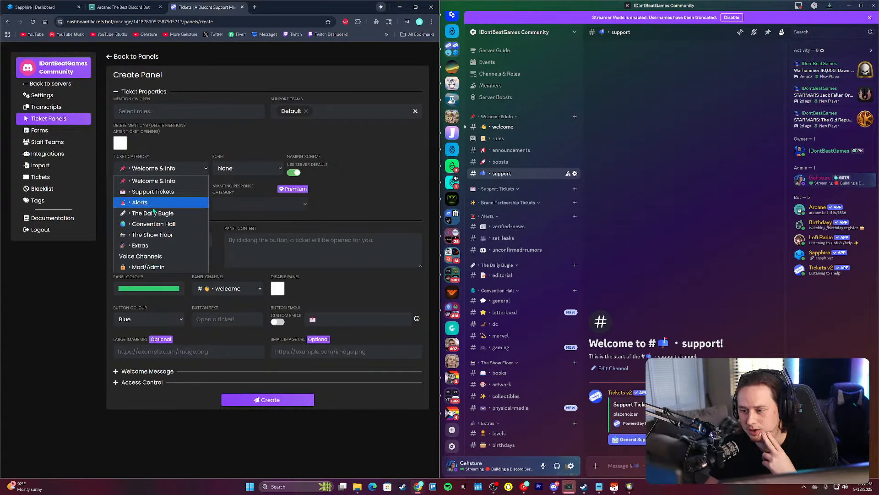
left_click(374, 179)
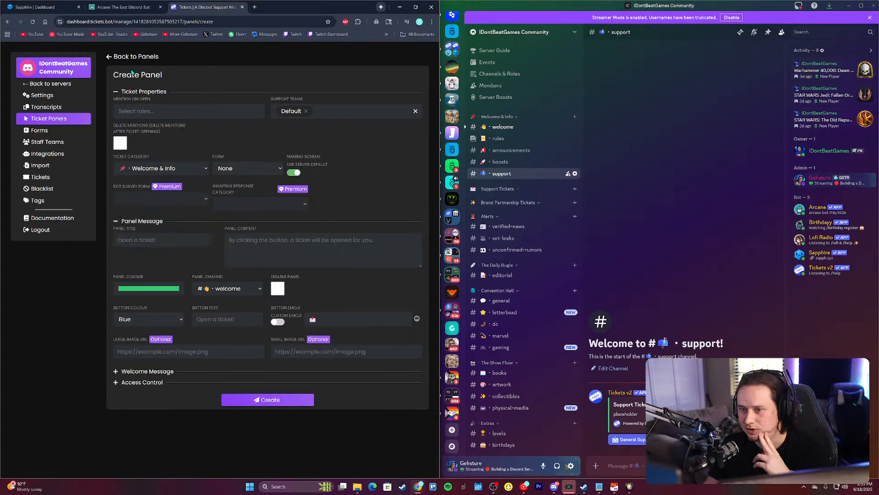
left_click(118, 58)
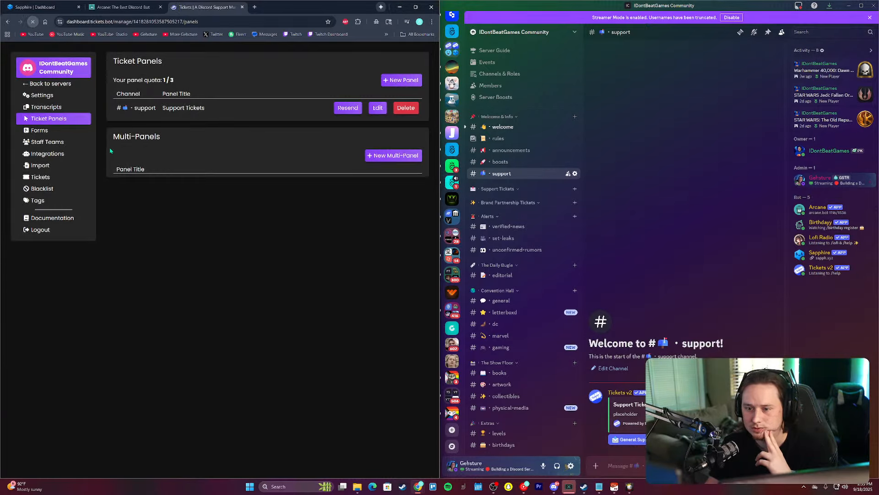
left_click(390, 83)
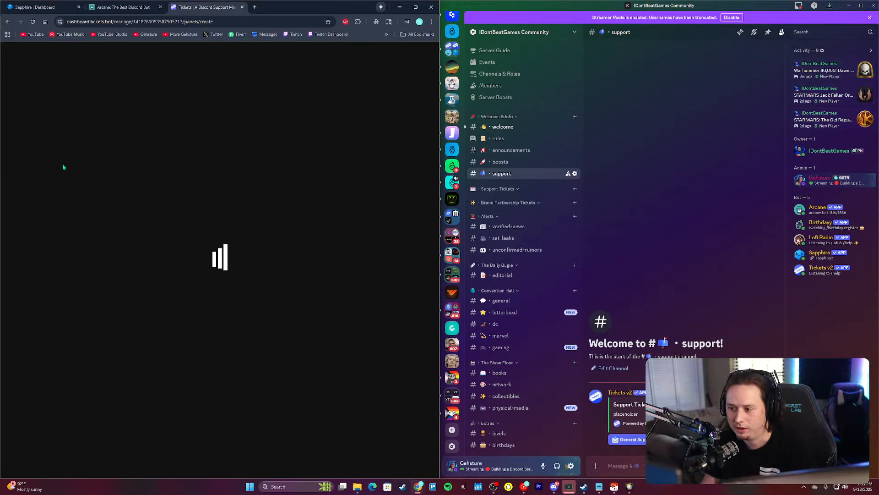
left_click(158, 168)
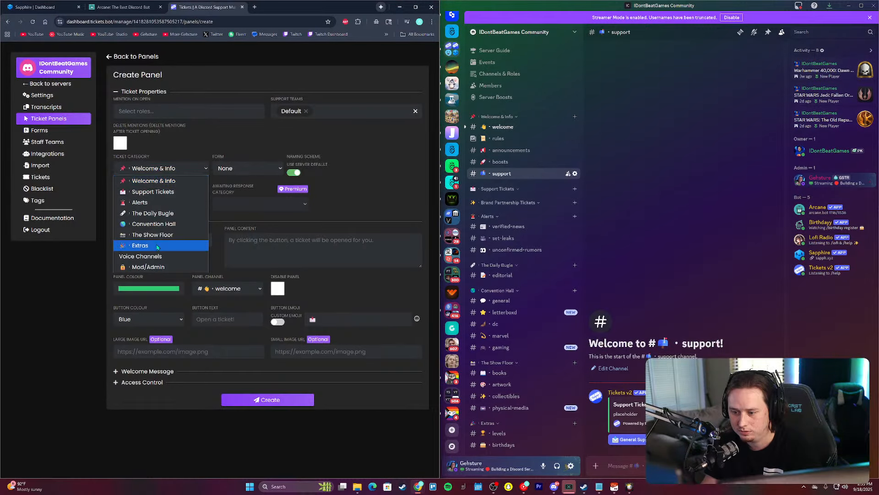
left_click(121, 57)
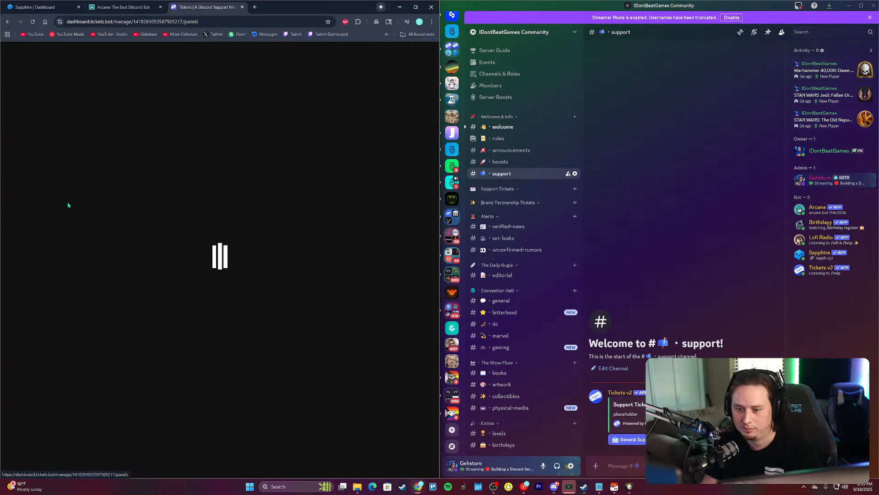
Step: Log out of the Tickets dashboard, reopen it and refresh the server list by reauthorizing Tickets v2 on the Discord account
left_click(41, 229)
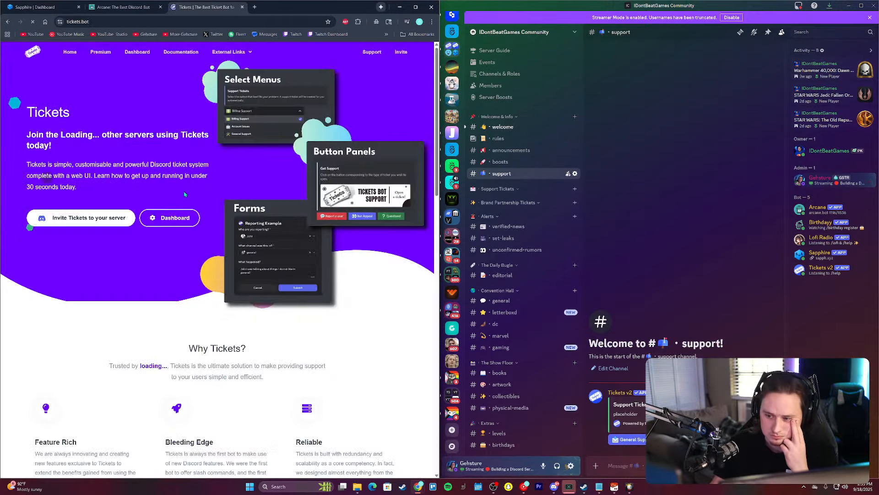
left_click(162, 224)
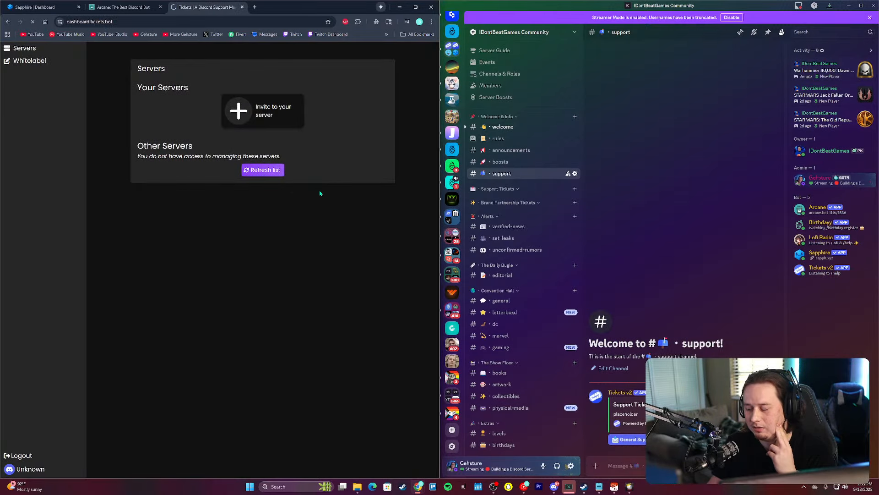
left_click(263, 168)
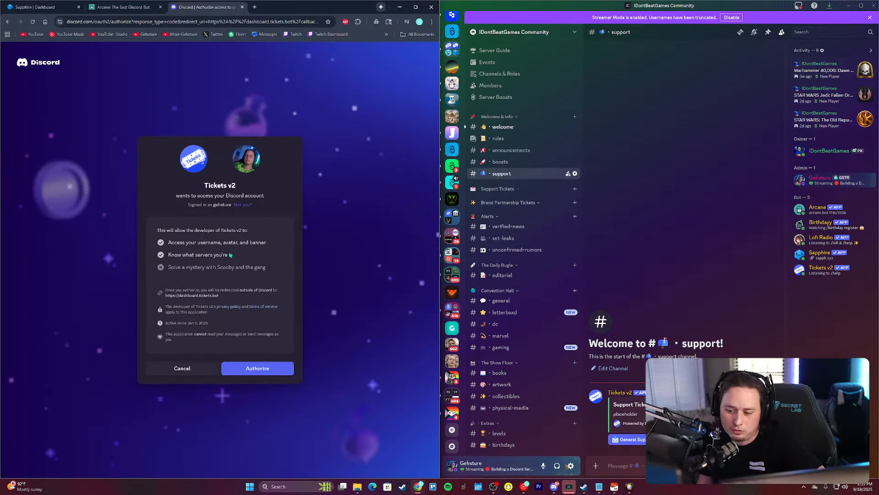
left_click(257, 369)
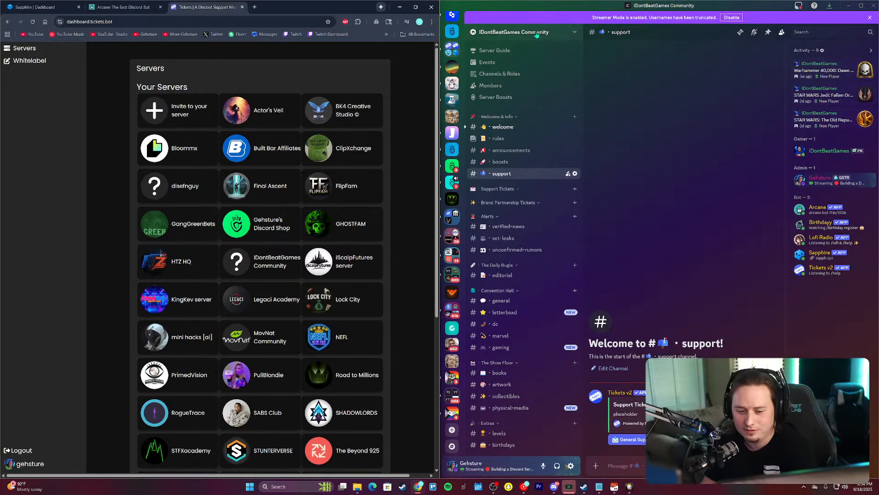
left_click(799, 198)
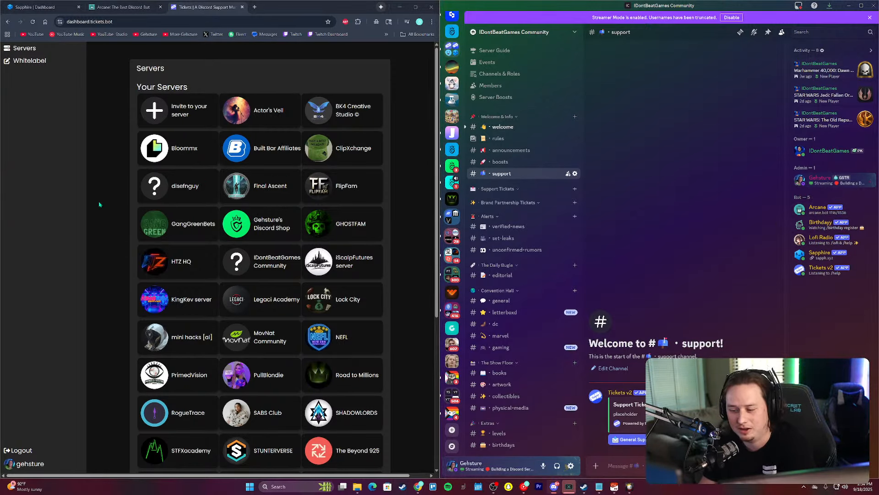
scroll(204, 213, "down", 5)
scroll(204, 214, "up", 3)
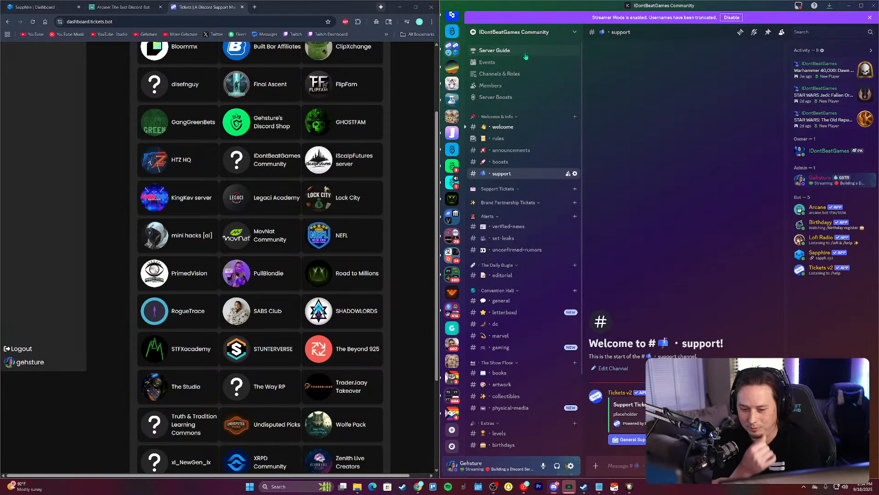
left_click(525, 32)
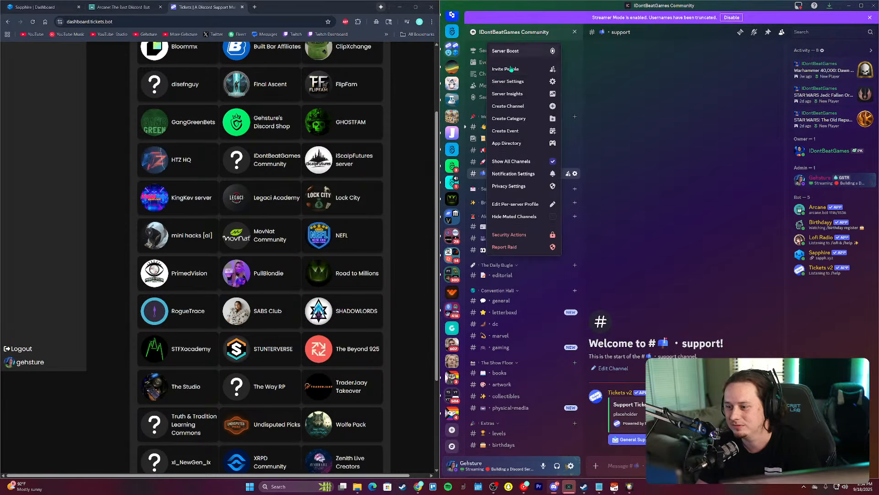
left_click(525, 32)
scroll(280, 375, "down", 3)
scroll(280, 375, "up", 4)
scroll(279, 375, "up", 3)
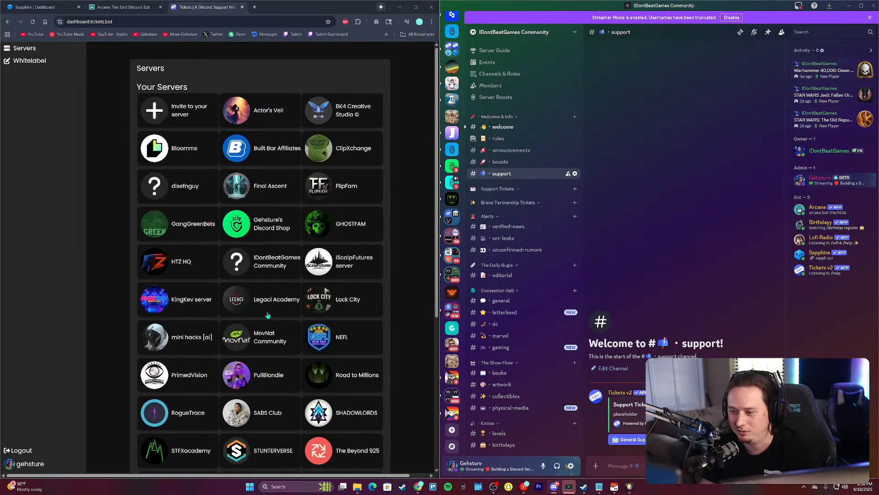
Step: Open the ticket panels of the IDontBeatGames Community server and start a new panel
left_click(261, 275)
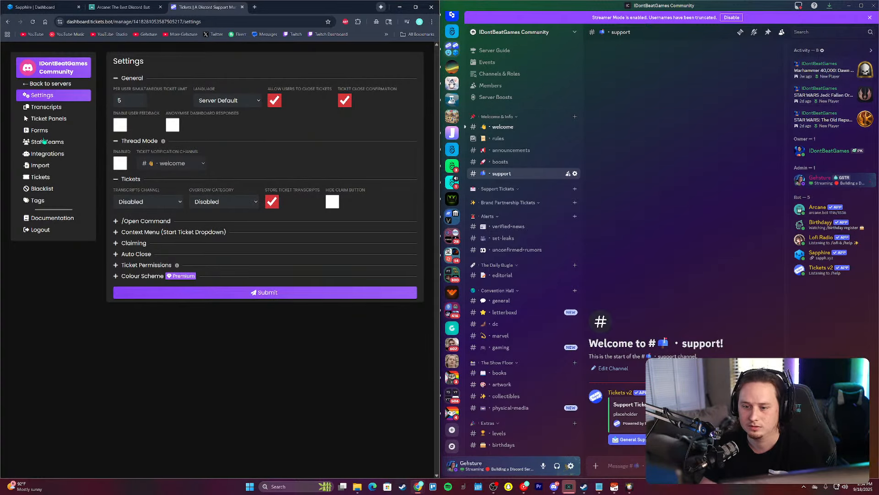
left_click(50, 124)
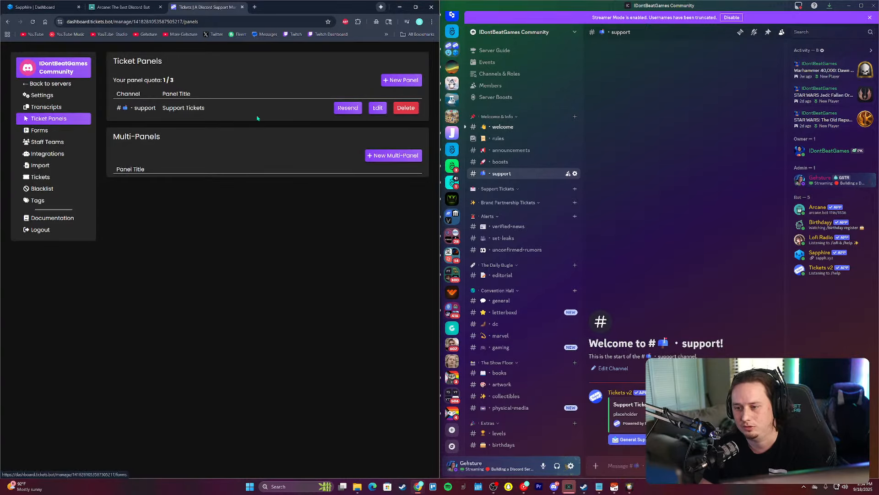
left_click(402, 80)
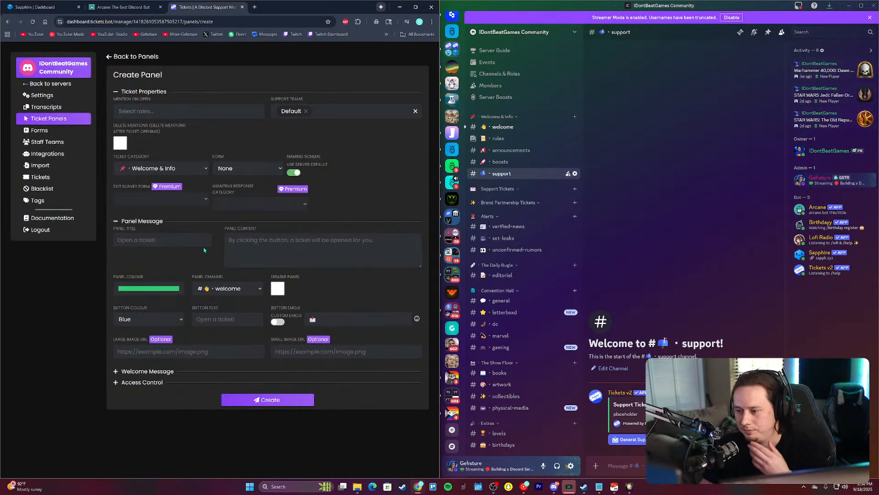
Step: Title the new panel "Brand Parternships", enter "placeholder" as its content and set its channel to support
left_click(193, 242)
type("Brand")
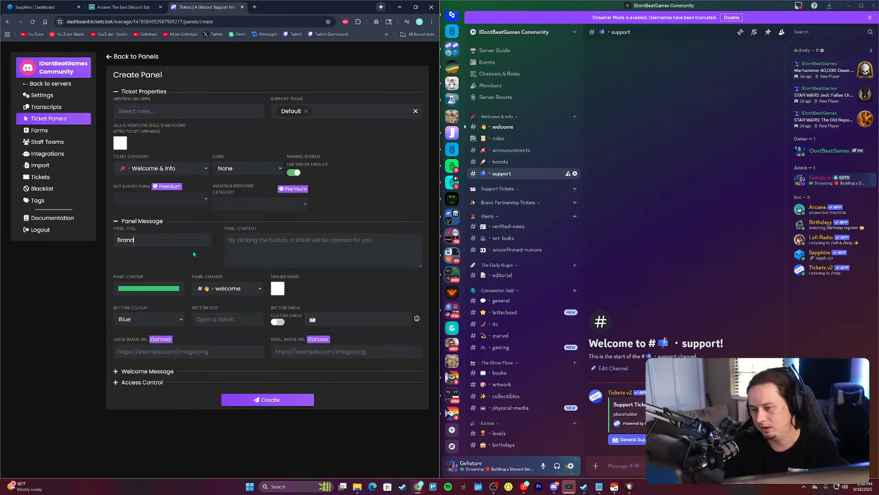
type(" Parternship")
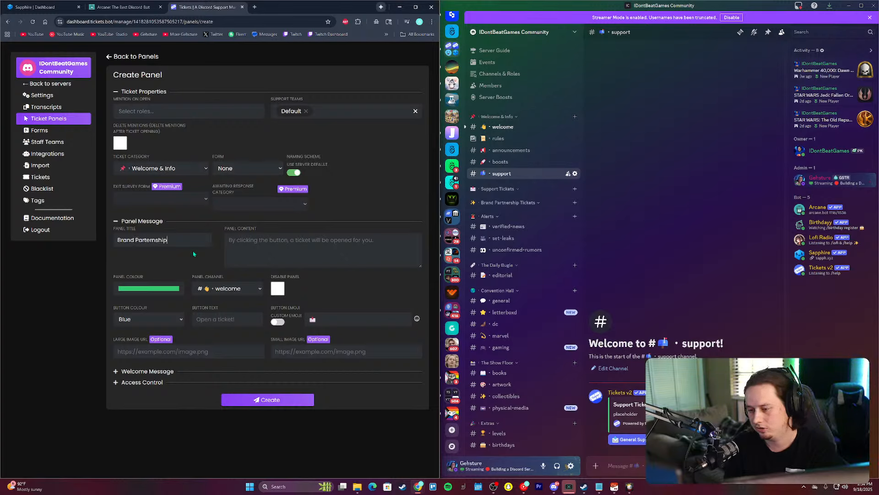
type("placeholder")
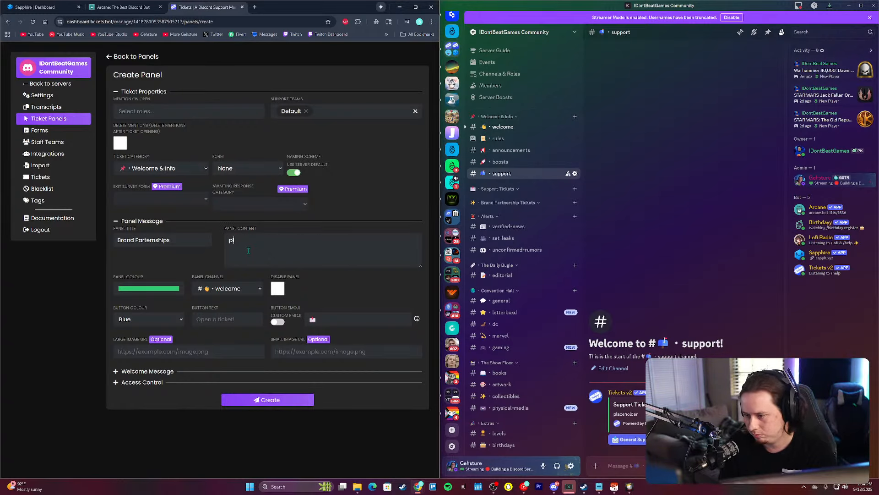
left_click(245, 287)
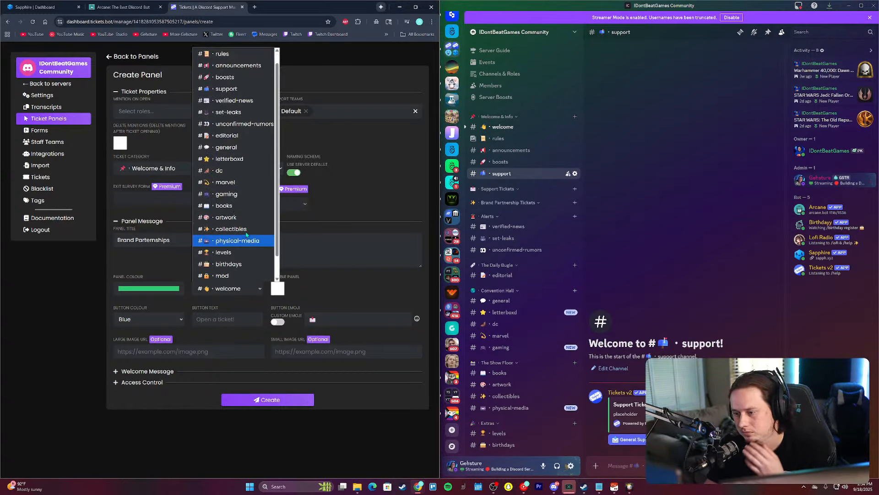
left_click(227, 90)
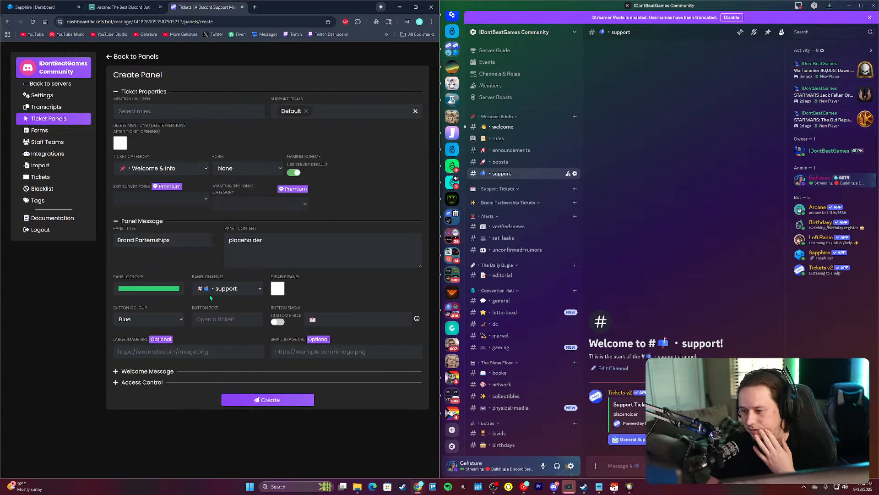
Step: Set the new panel's ticket category to Brand Partnership Tickets
key("Tab")
left_click(172, 169)
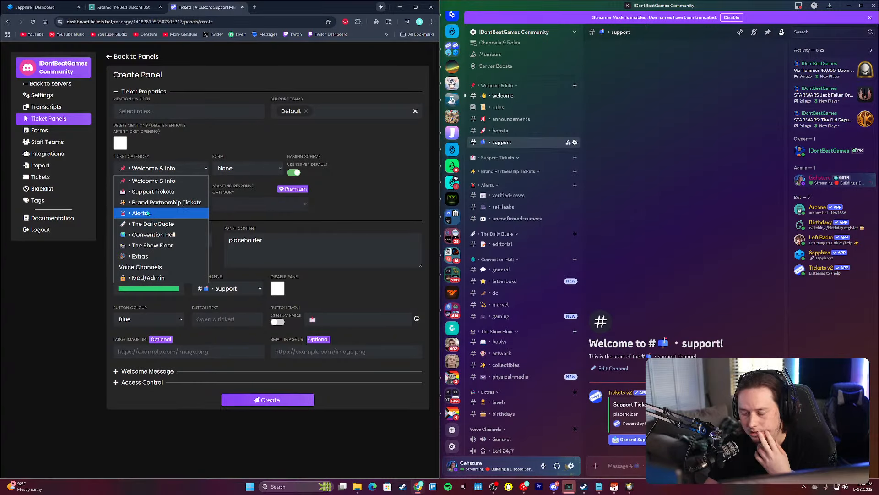
left_click(157, 194)
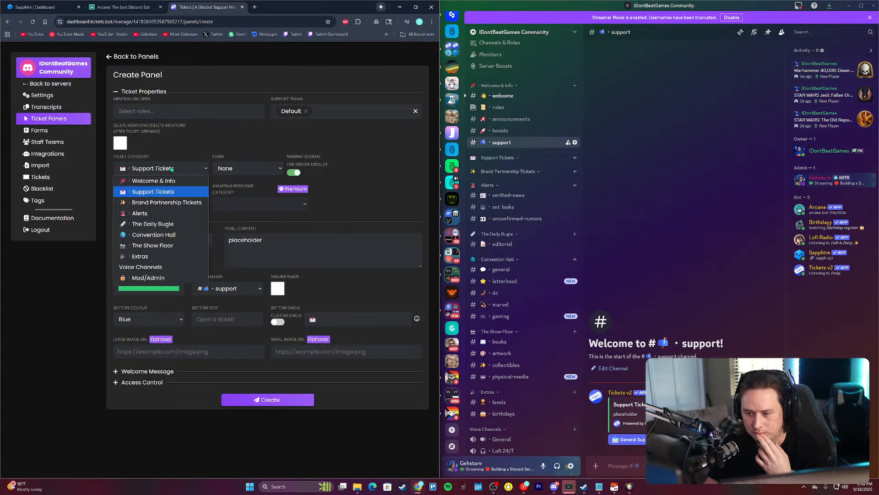
left_click(166, 202)
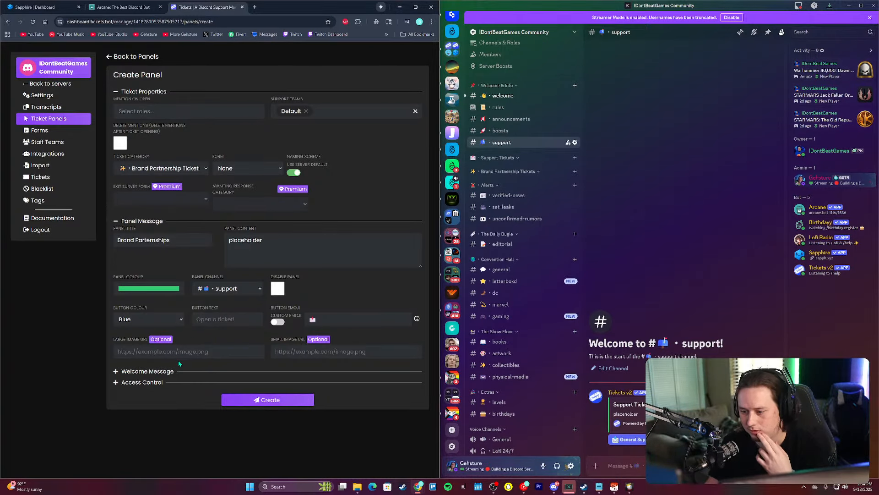
Step: Separate the two sentences of the panel's welcome message with a blank line and title the message "Brand Partnership"
left_click(151, 371)
scroll(244, 326, "down", 2)
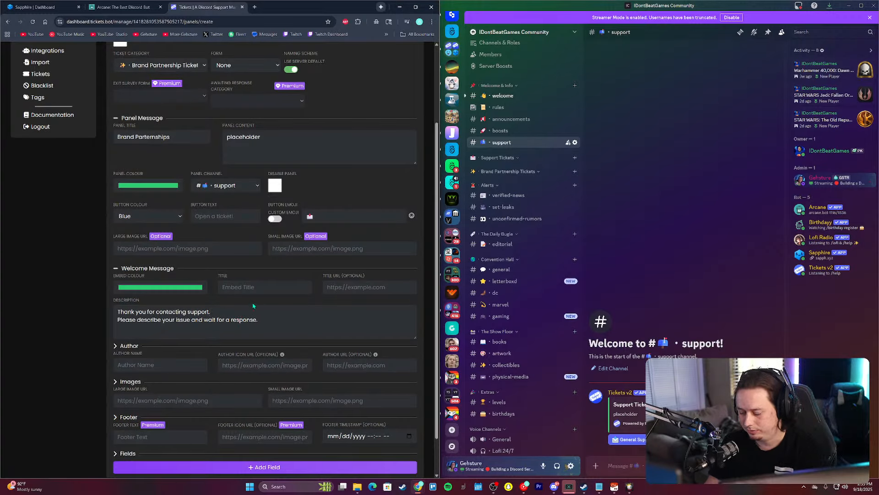
key("Return")
left_click(244, 285)
type("Brand")
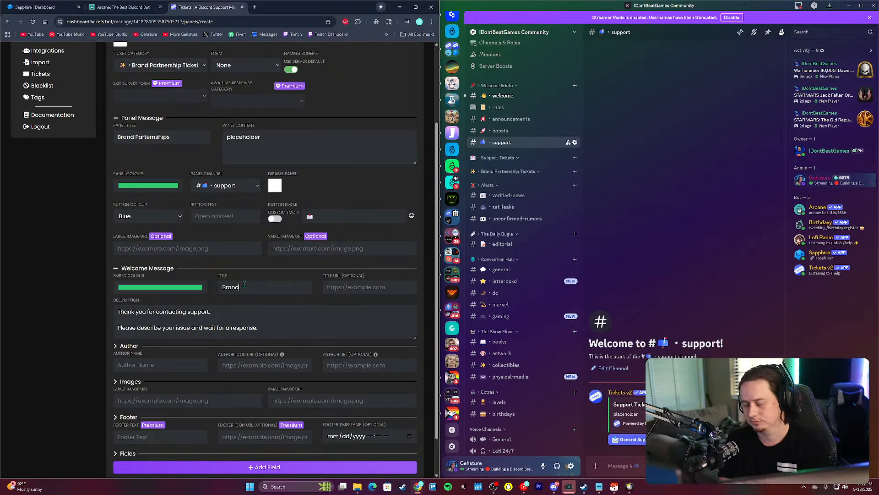
type(" Partnership")
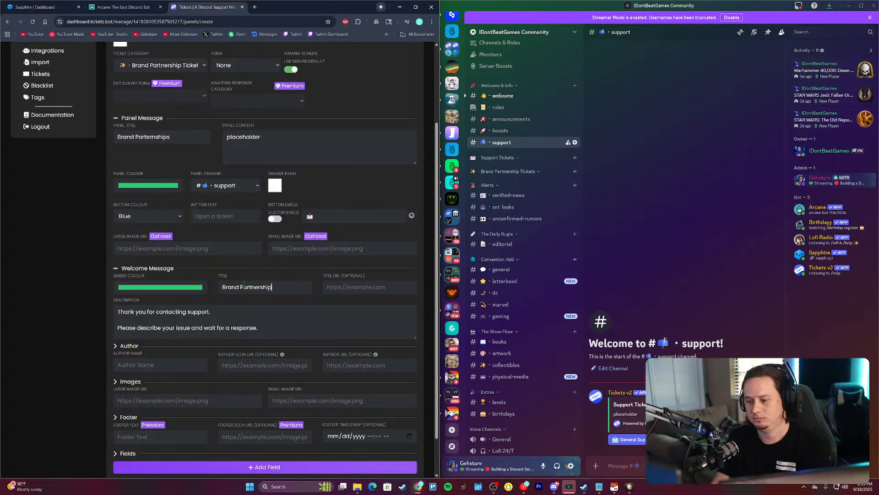
Step: Reword the first line of the welcome message description to "Thank you for opening a **Brand Partnership** ticket!"
left_click(212, 312)
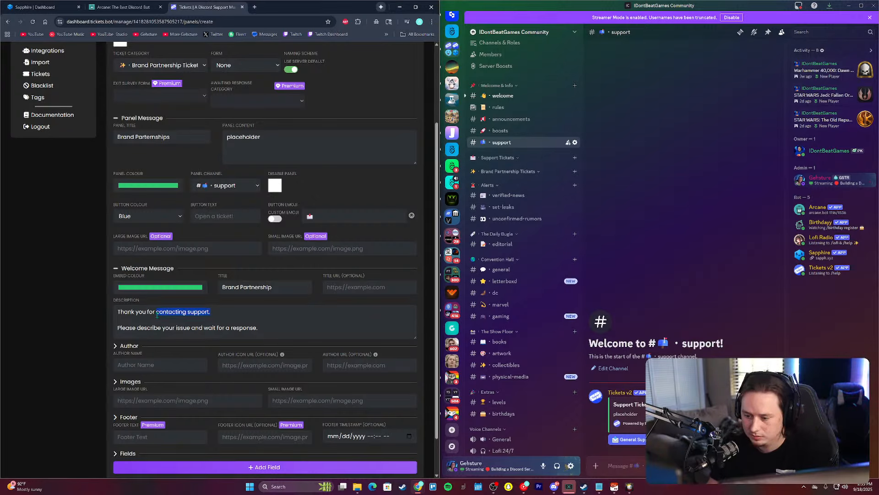
type("opening a Br")
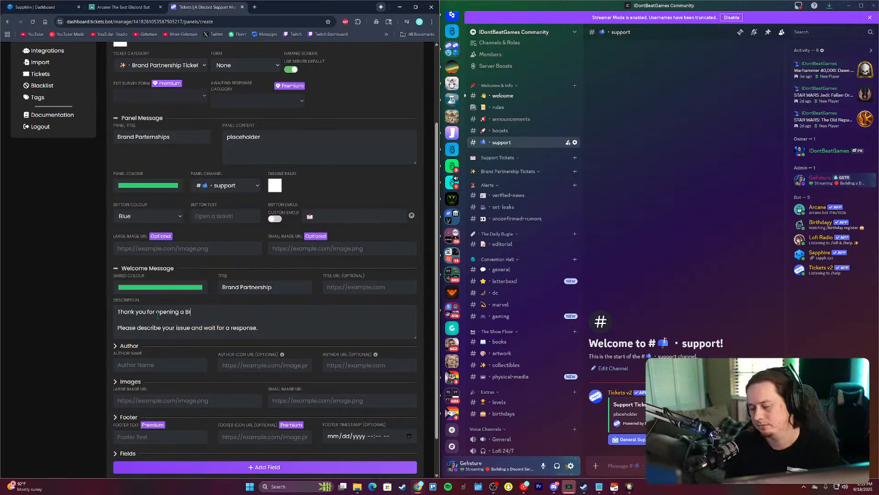
key("BackSpace")
key("BackSpace")
key("BackSpace")
key("BackSpace")
key("BackSpace")
key("BackSpace")
key("BackSpace")
key("BackSpace")
key("BackSpace")
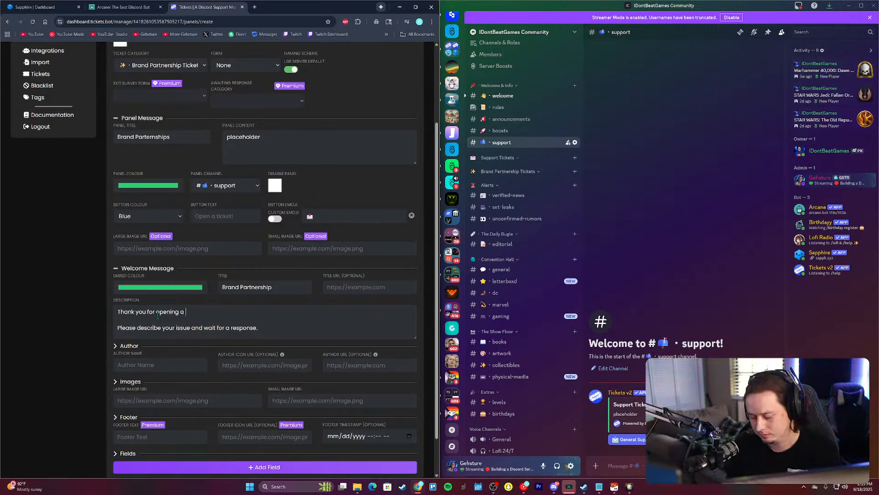
type("a **B")
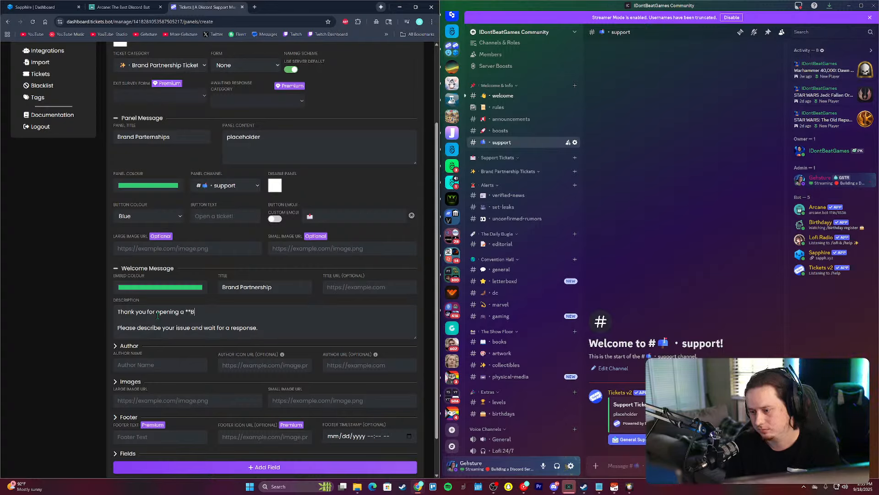
type("rand Partne")
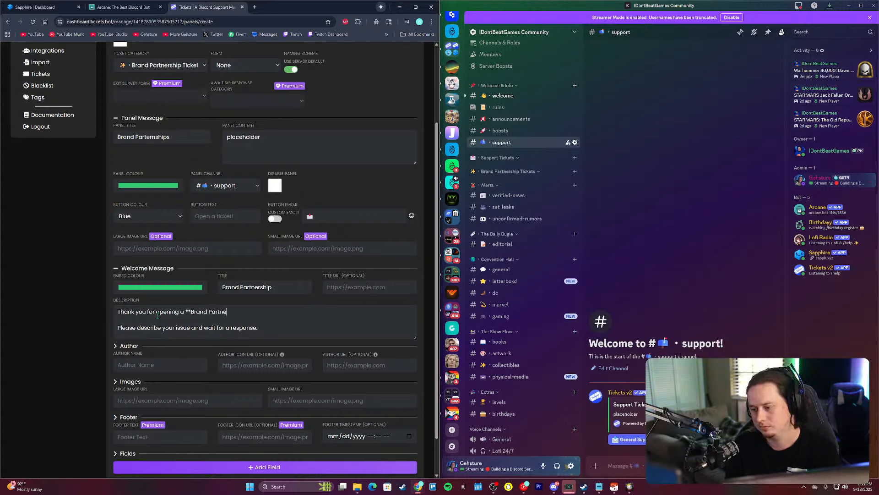
type("rship**")
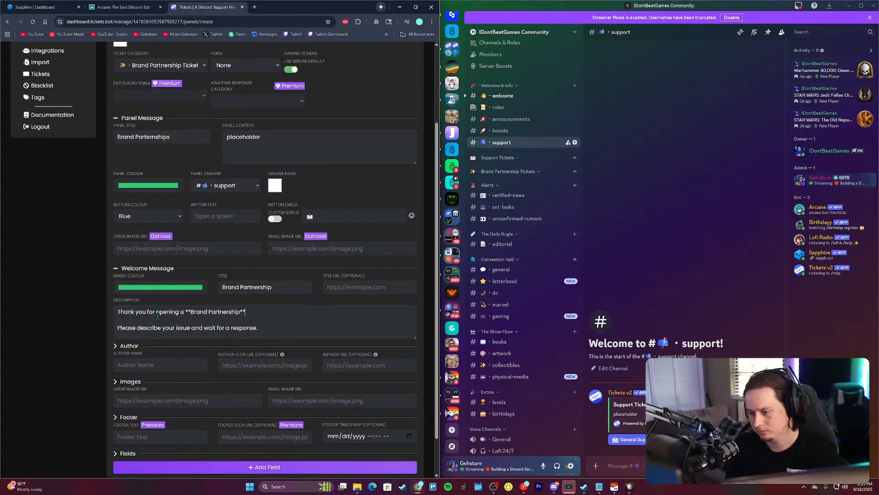
type(" ticket!")
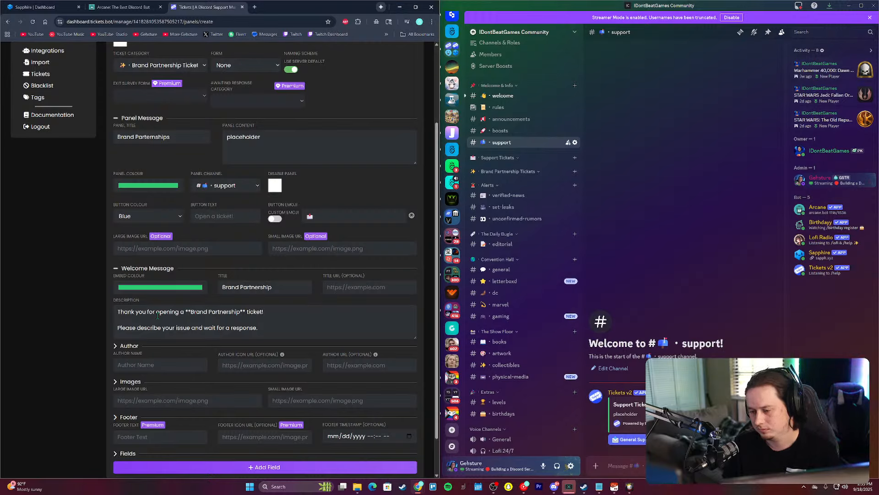
Step: Reword the description's second sentence to "Please provide any info you deem relevant to your inquiry, and we will response shortly."
left_click_drag(204, 328, 137, 328)
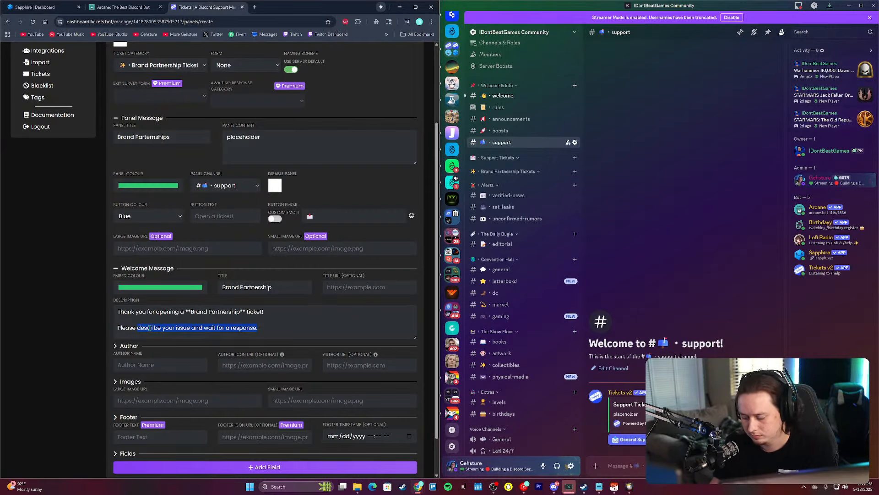
type("prov")
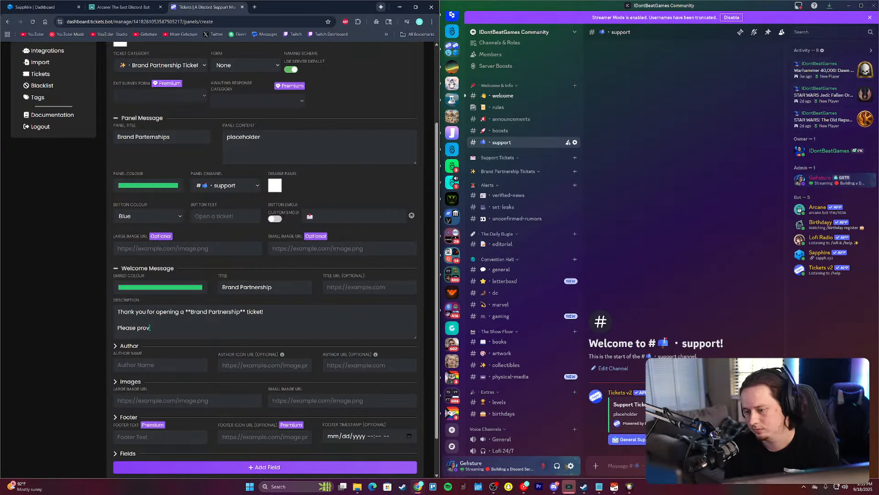
type("ide any info you d")
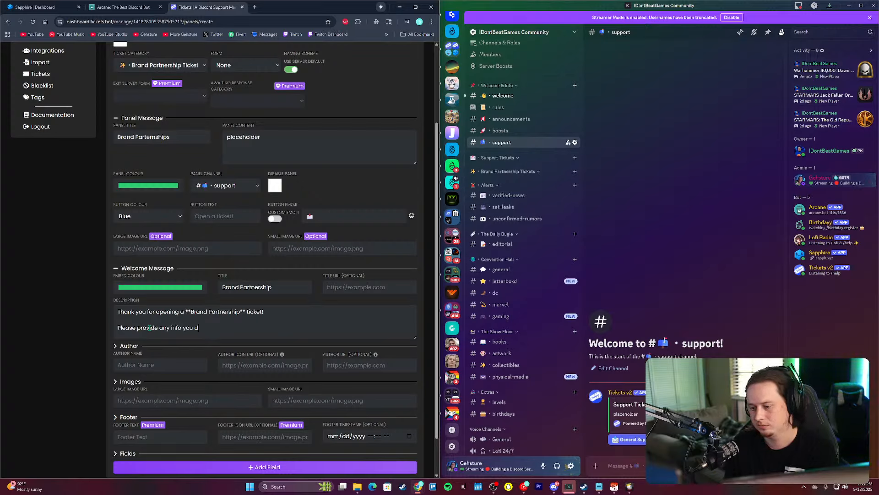
key("BackSpace")
key("BackSpace")
key("BackSpace")
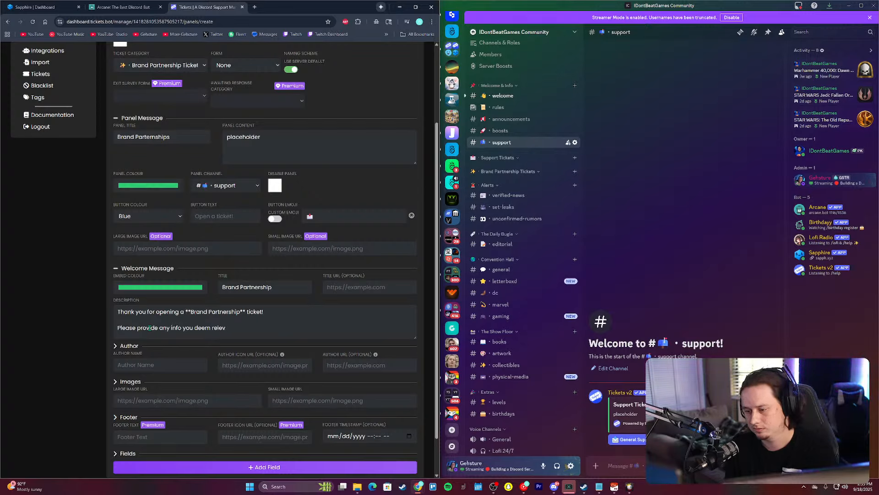
type("ant to your inquiry, and we")
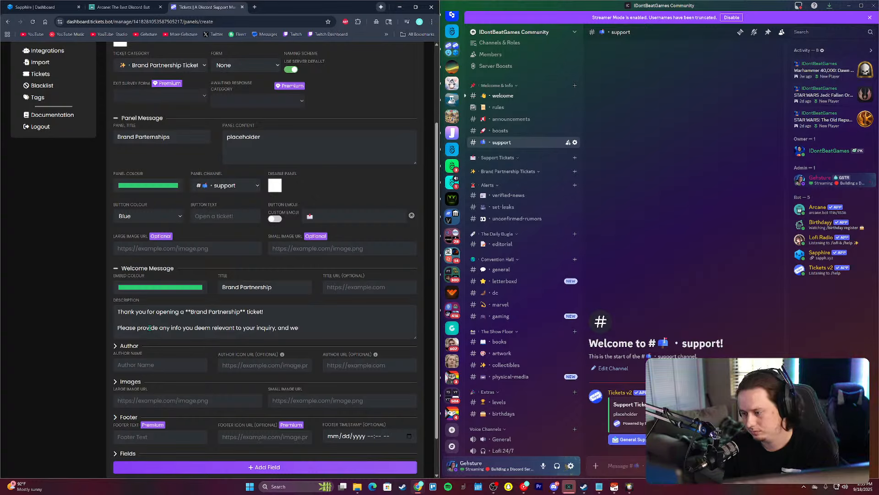
key("BackSpace")
key("BackSpace")
type("a ")
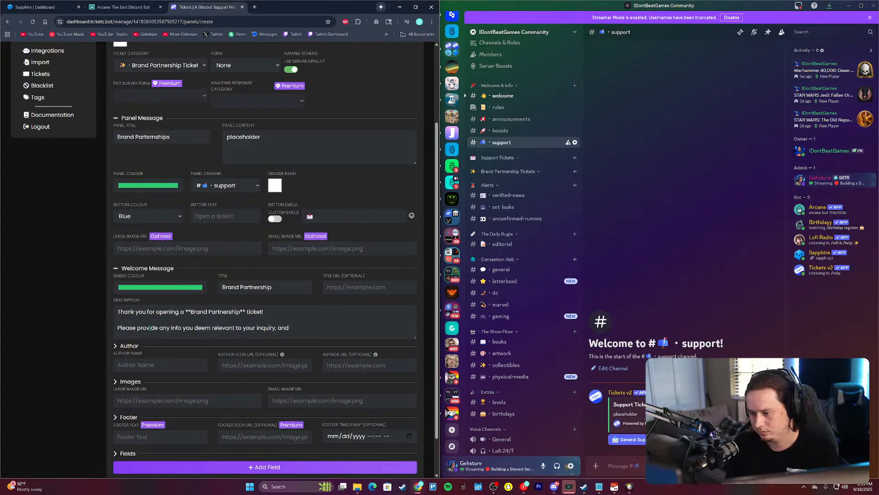
type(" we will rewspon")
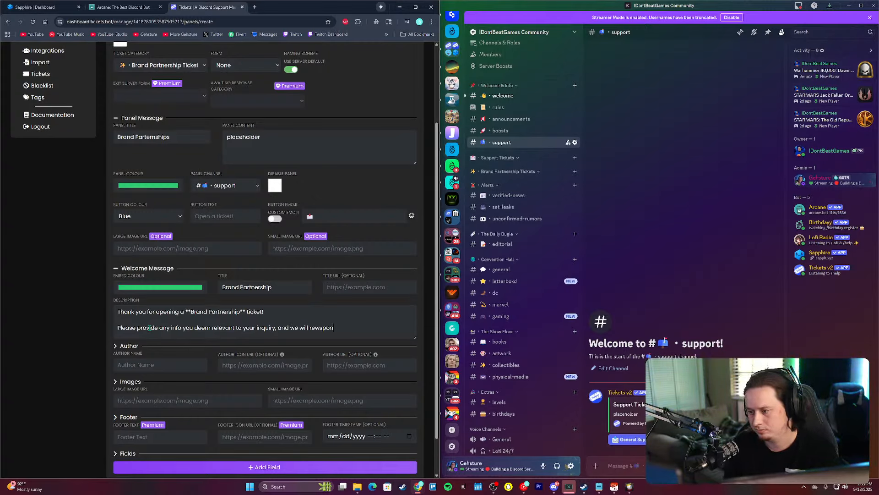
key("ctrl+BackSpace")
type("response")
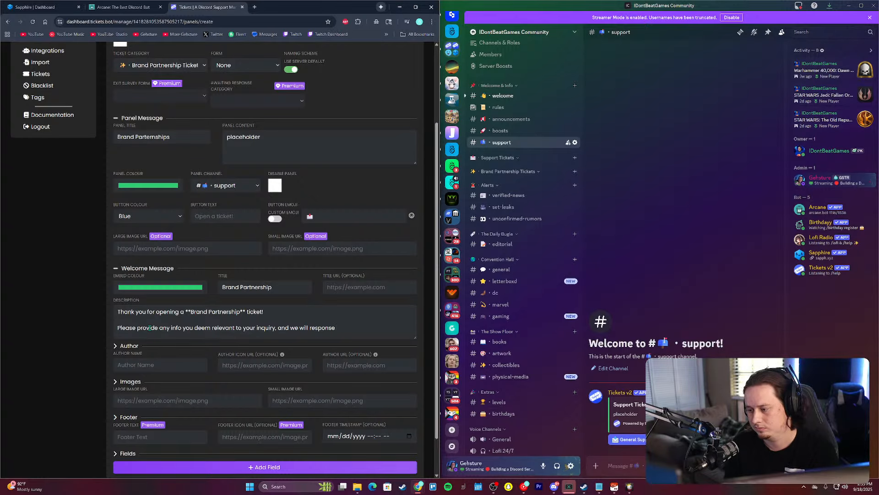
type(" shortly.")
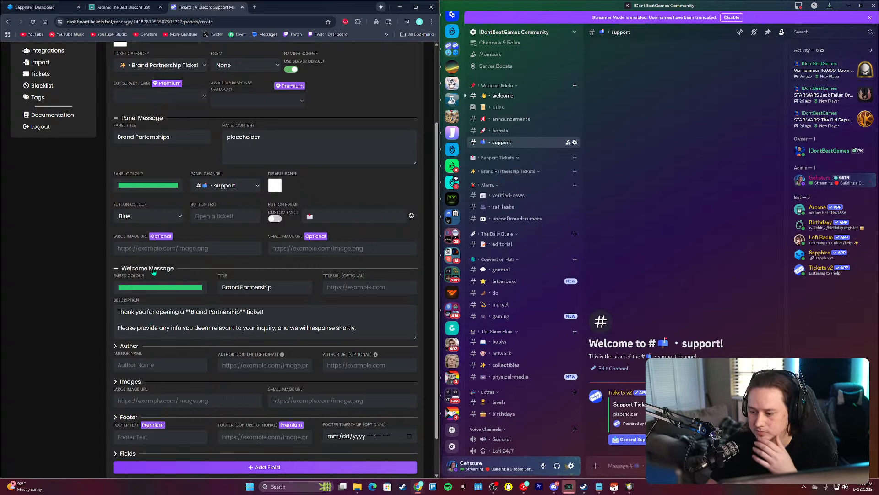
Step: Create the Brand Parternships panel and dismiss the confirmation
scroll(239, 356, "up", 1)
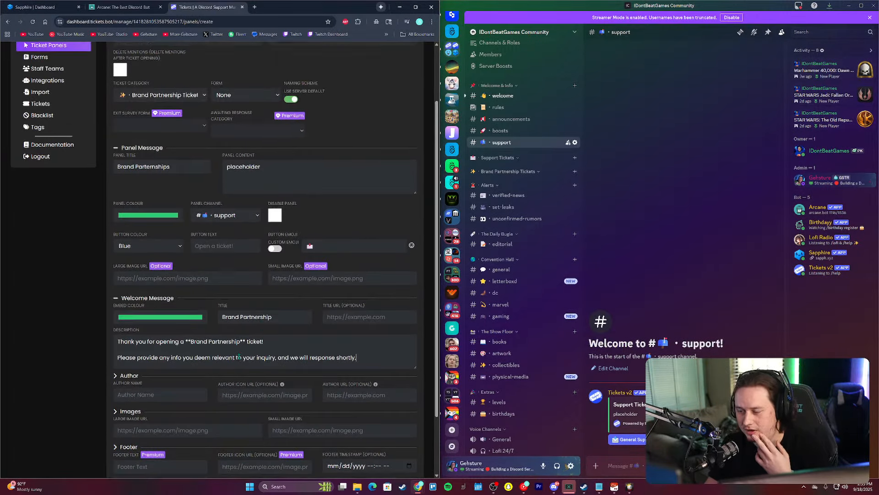
scroll(239, 356, "down", 3)
left_click(281, 457)
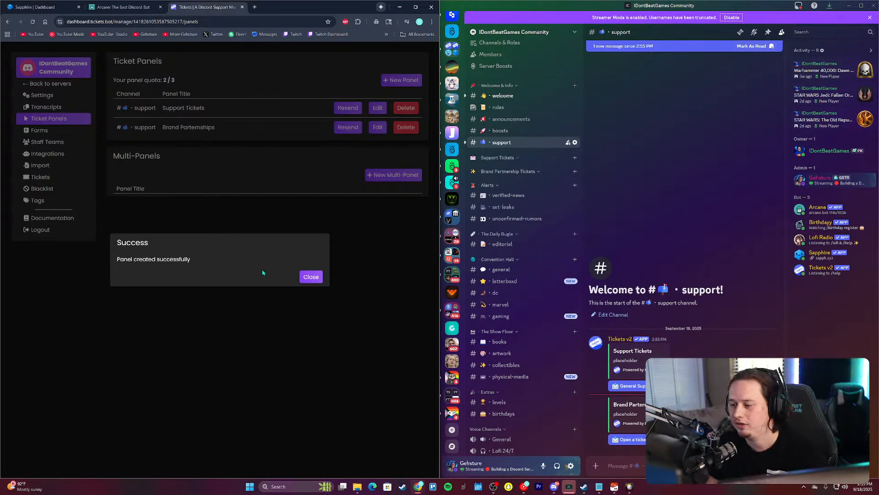
left_click(308, 281)
left_click(700, 180)
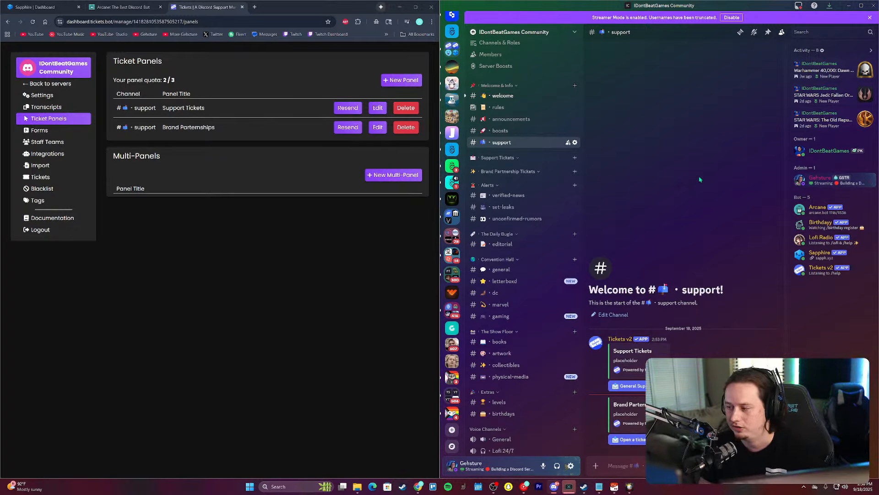
Step: Start a multi-panel in the support channel combining the Support Tickets and Brand Parternships panels, and title it "Support Tickets"
left_click(393, 175)
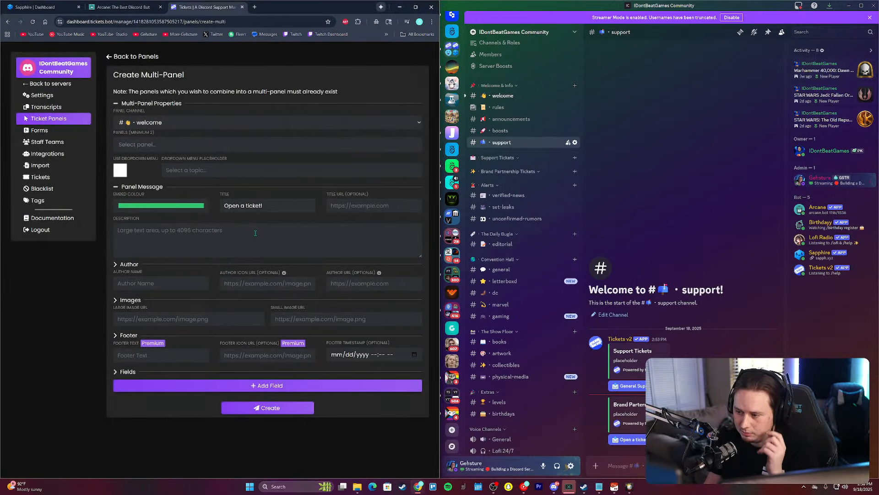
left_click(199, 122)
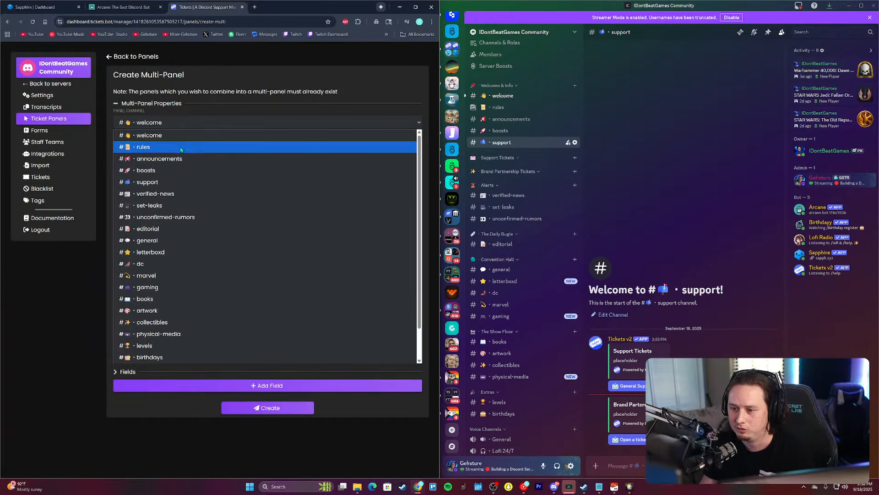
left_click(175, 181)
left_click(175, 161)
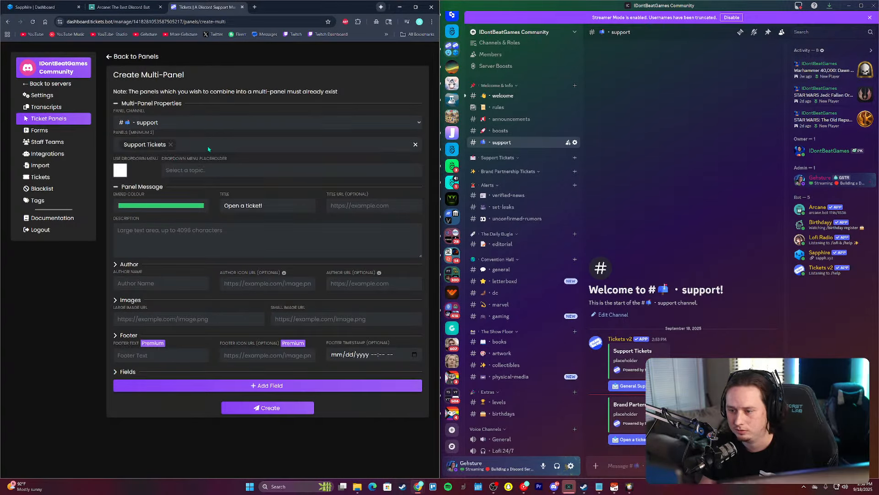
left_click(206, 144)
left_click(207, 161)
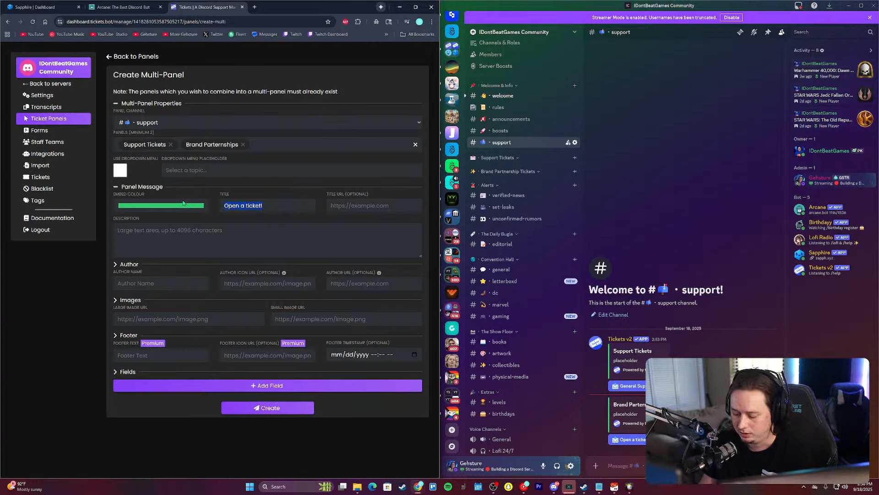
type("Support Tickets")
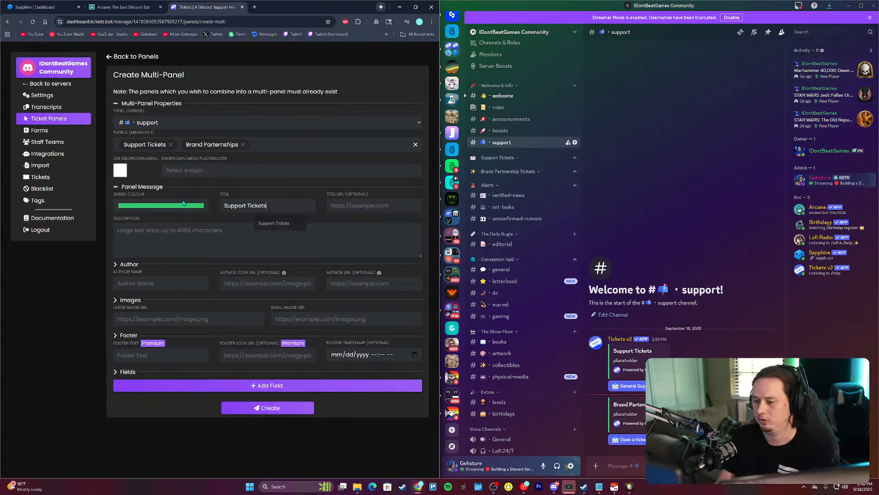
left_click(187, 234)
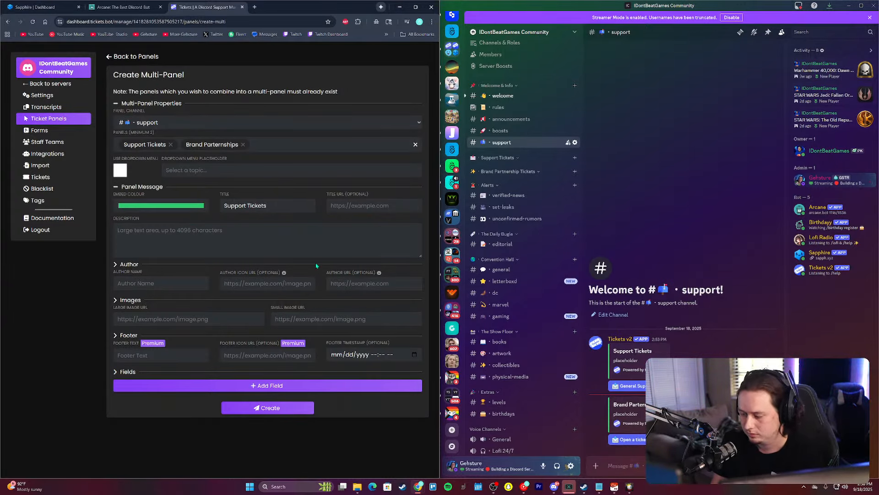
Step: Open the tickets channel of the Gehsture's Hangout server in Discord to read its ticket system message
left_click(453, 183)
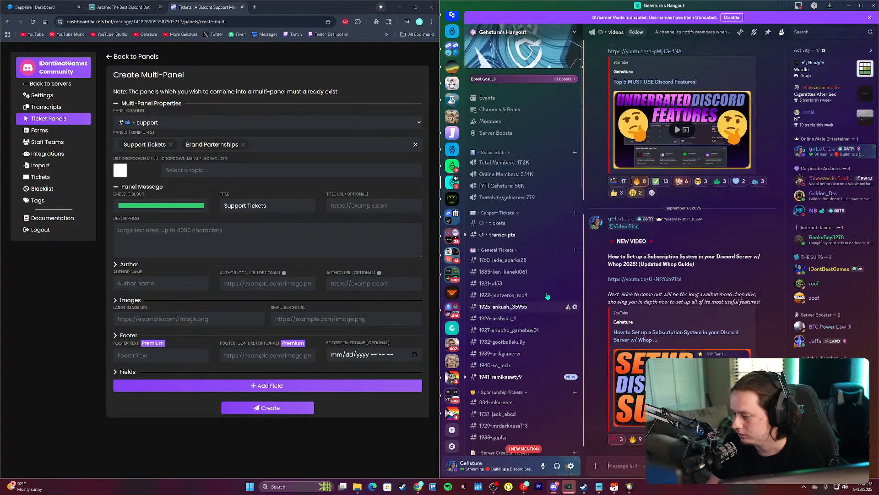
scroll(526, 233, "down", 3)
left_click(523, 156)
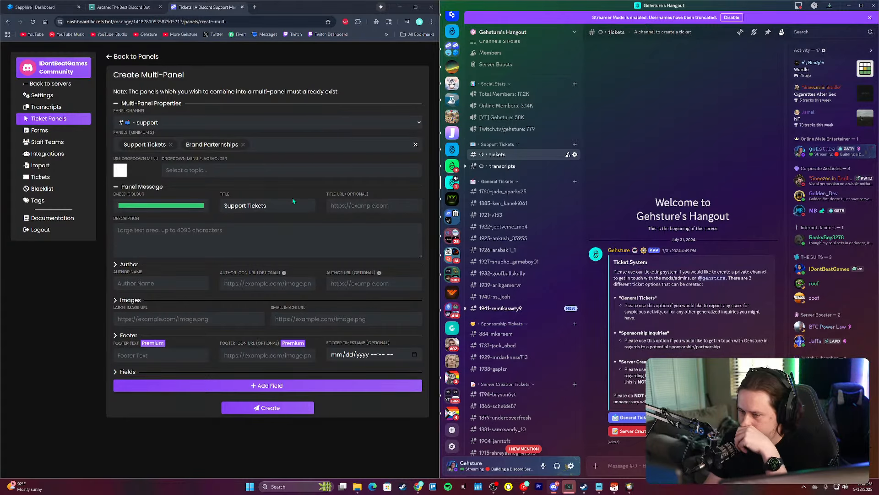
Step: Begin the multi-panel description with "Welcome to our support panel! If you would like to get in touch with"
left_click(221, 245)
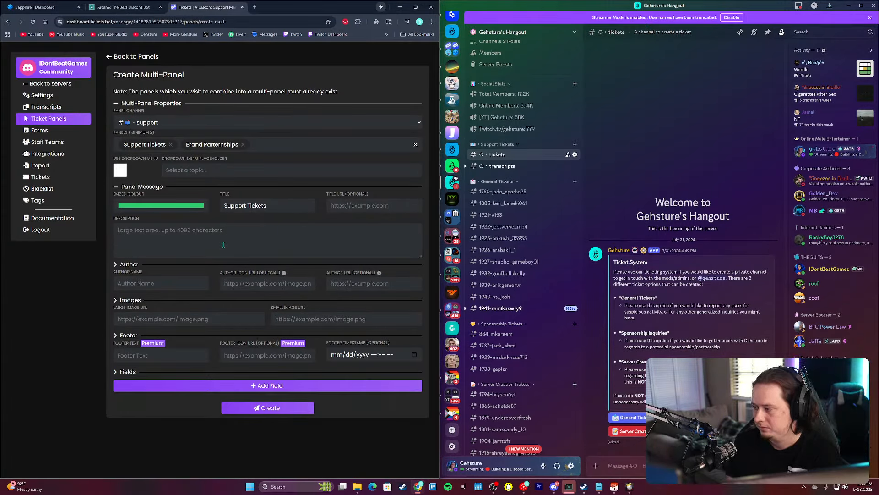
type("Welcome to our")
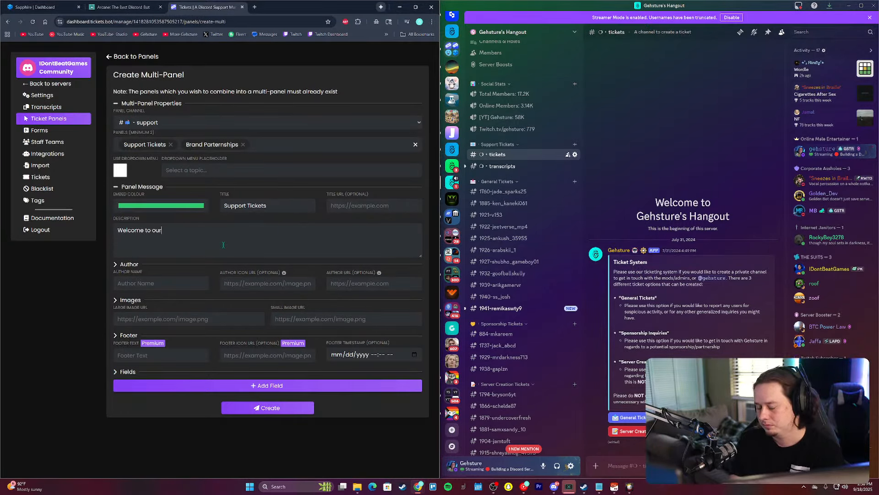
type(" support pan")
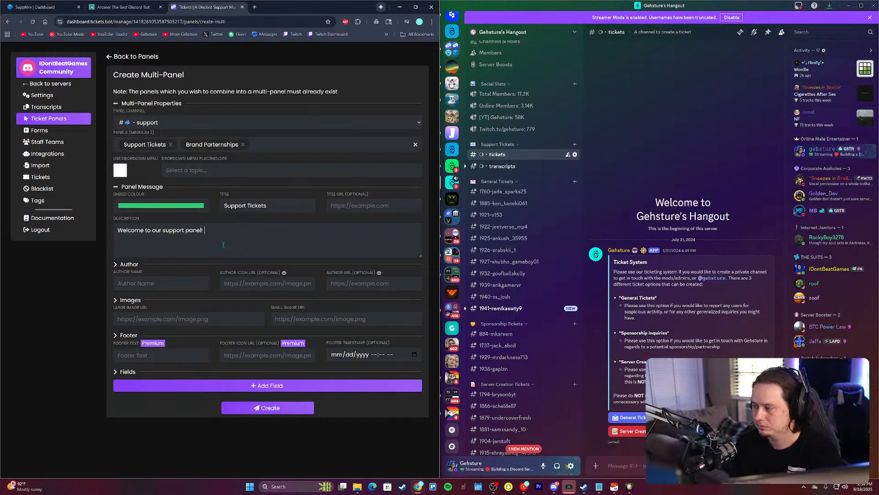
type("el! ")
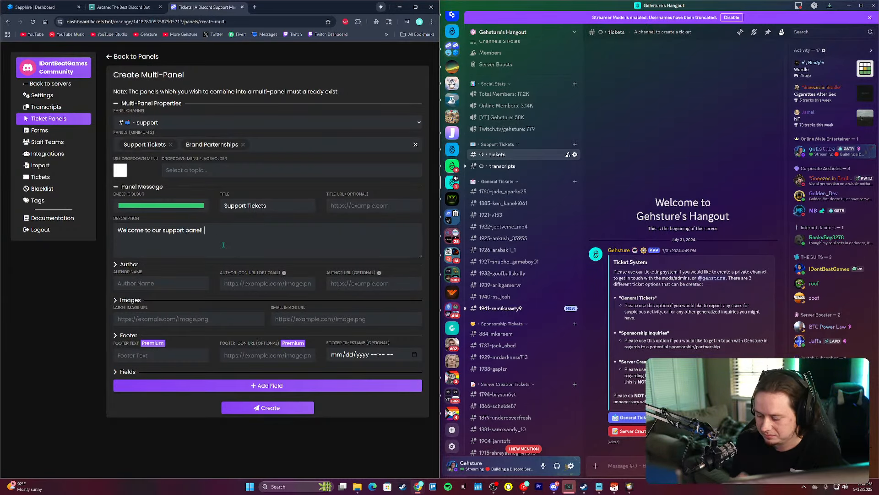
type("If you would liek")
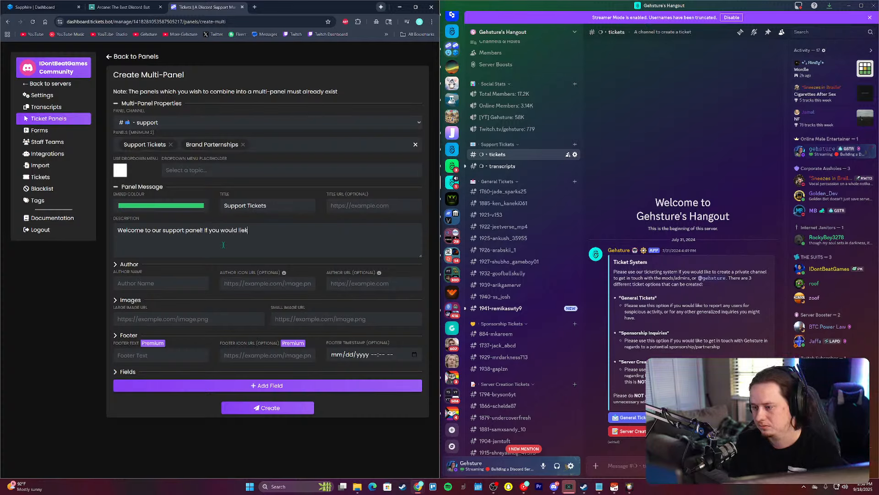
type(" to ")
type("ke to get i")
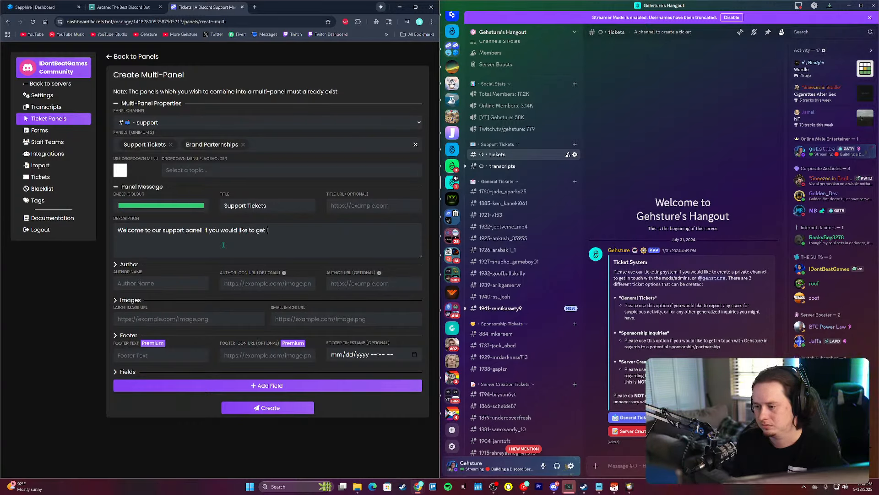
type("n touch with")
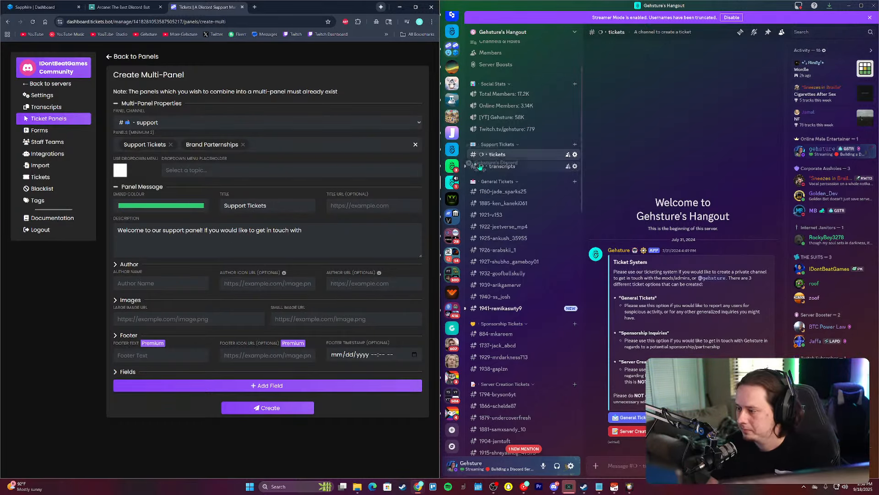
Step: Copy the IDontBeatGames member's user ID from Discord and insert it as a user mention at the end of the multi-panel description
left_click(462, 175)
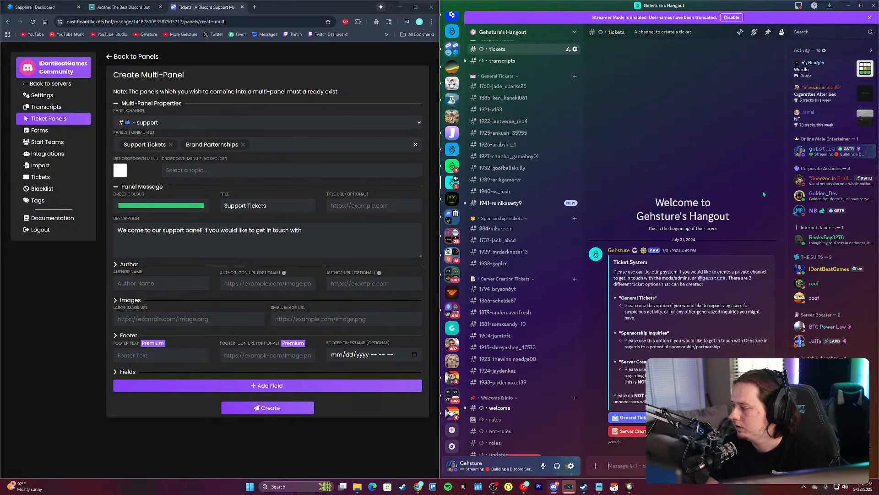
right_click(829, 270)
left_click(788, 465)
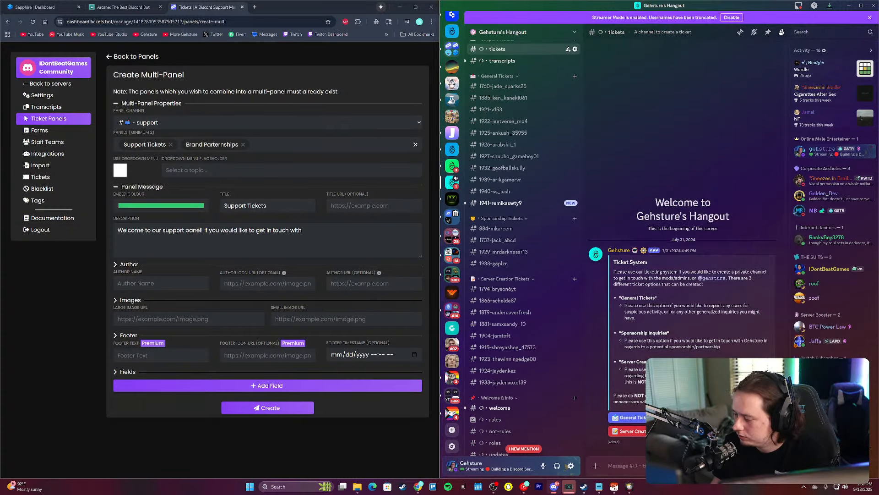
left_click(346, 230)
type("<@")
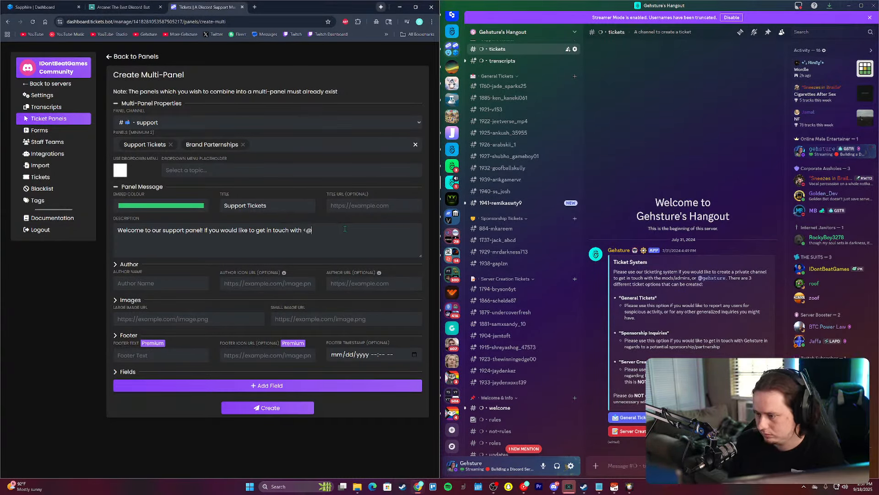
key("ctrl+v")
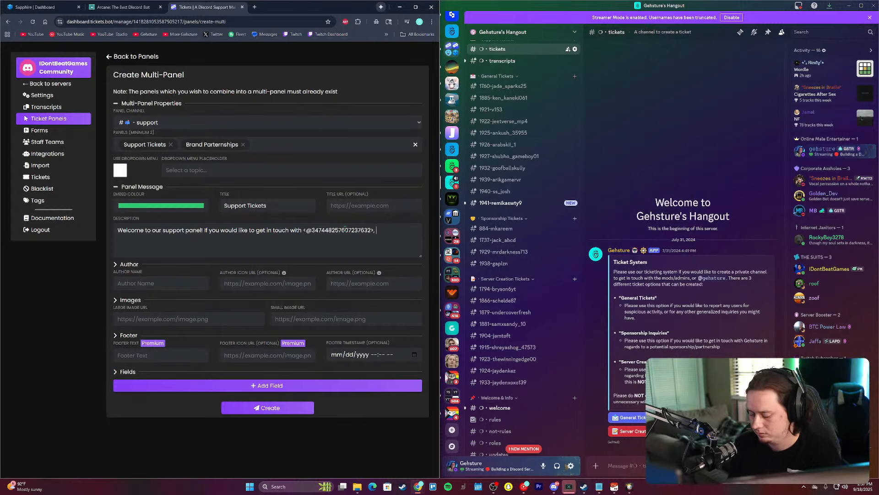
Step: Continue the description after the mention with ", or the Mods/Admins of the server,"
type(", or the Mod")
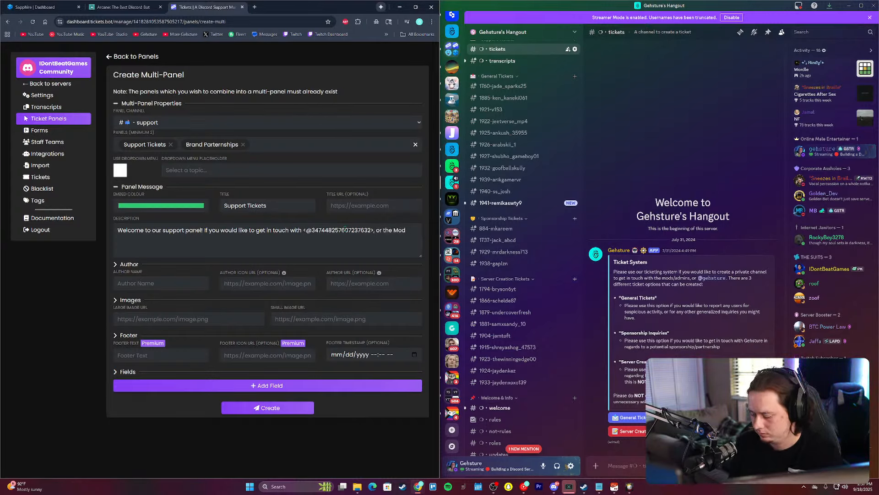
type("s/Admins of the server")
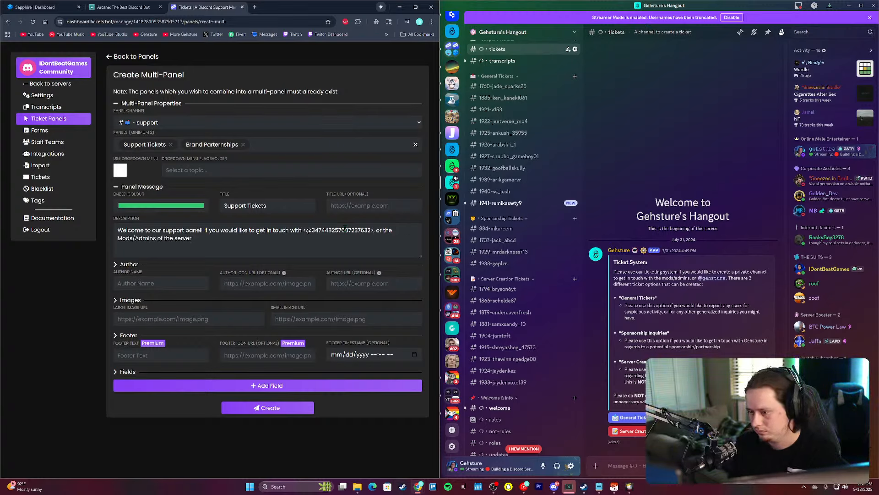
type(", we have a")
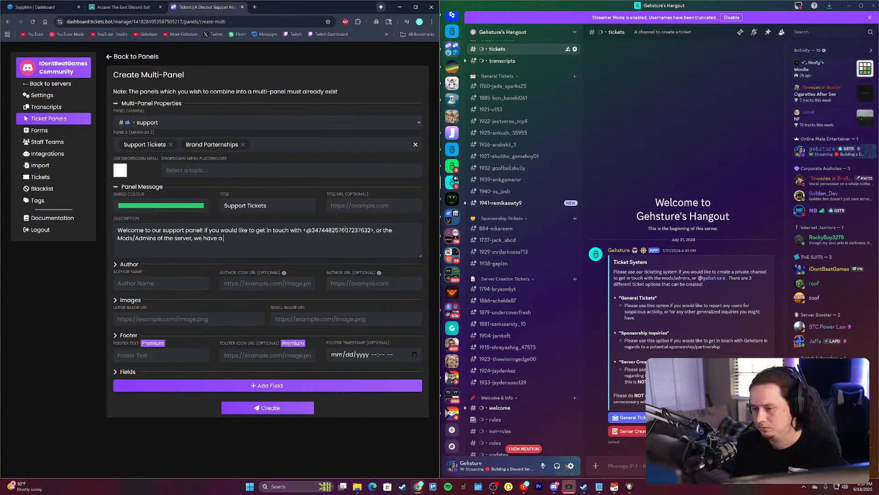
key("BackSpace")
key("BackSpace")
key("BackSpace")
key("BackSpace")
key("BackSpace")
key("BackSpace")
key("BackSpace")
key("BackSpace")
key("BackSpace")
Step: Finish the description's opening sentence with "please select the option below that best suits your inuqiriy."
type("please selec")
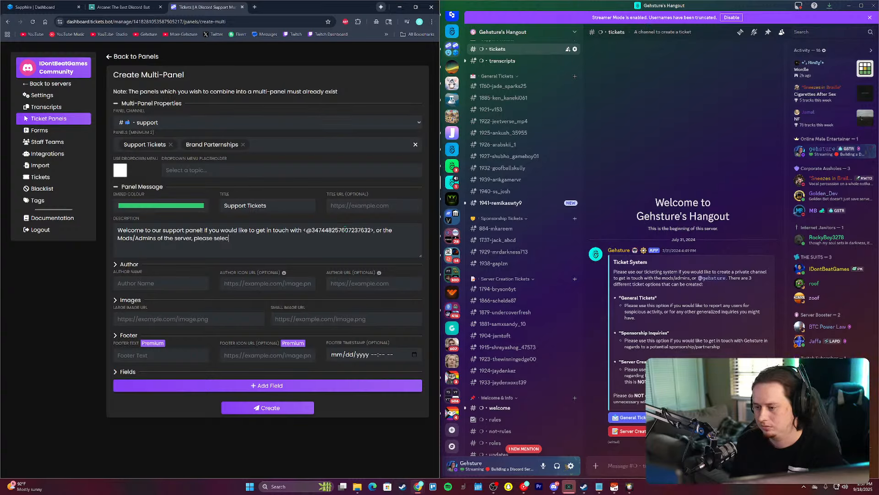
type("t the option below")
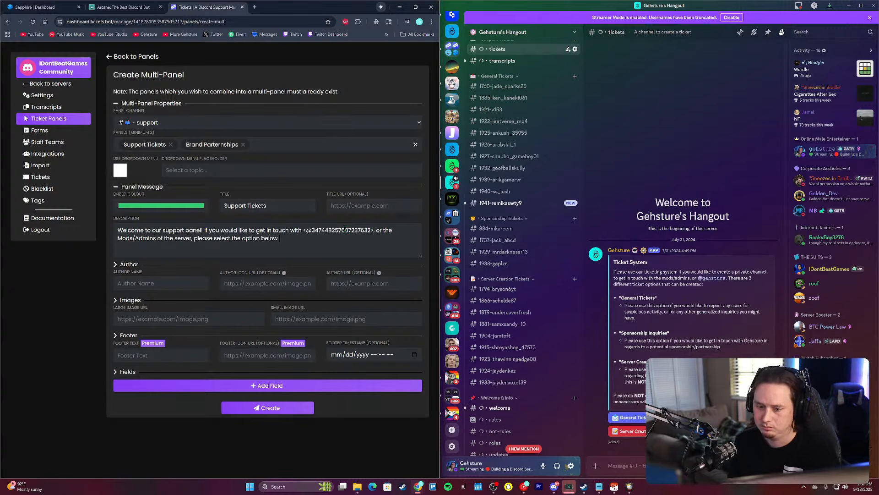
type(" that be")
key("BackSpace")
key("BackSpace")
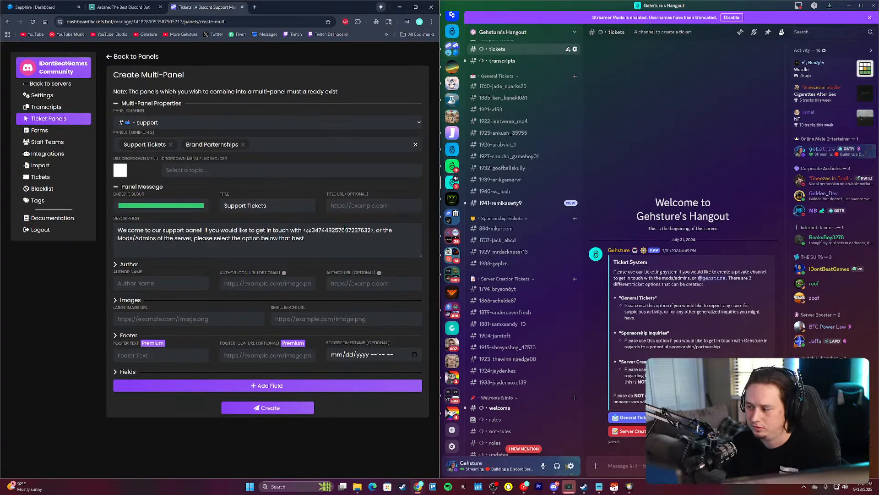
key("BackSpace")
key("BackSpace")
key("BackSpace")
key("BackSpace")
key("BackSpace")
type("best suits ")
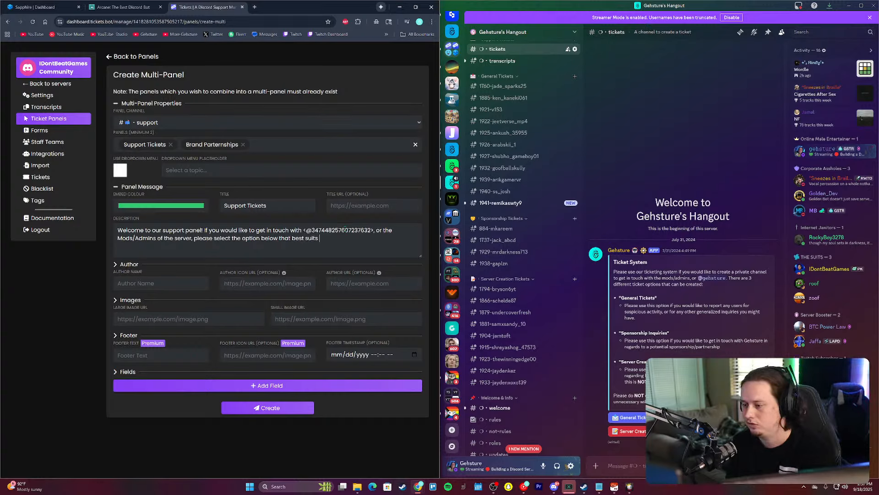
type("your inu")
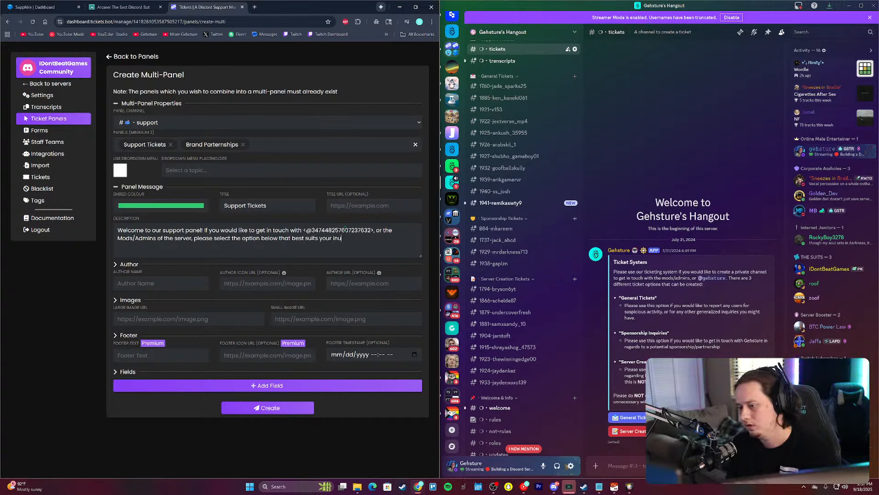
type("qiriy.")
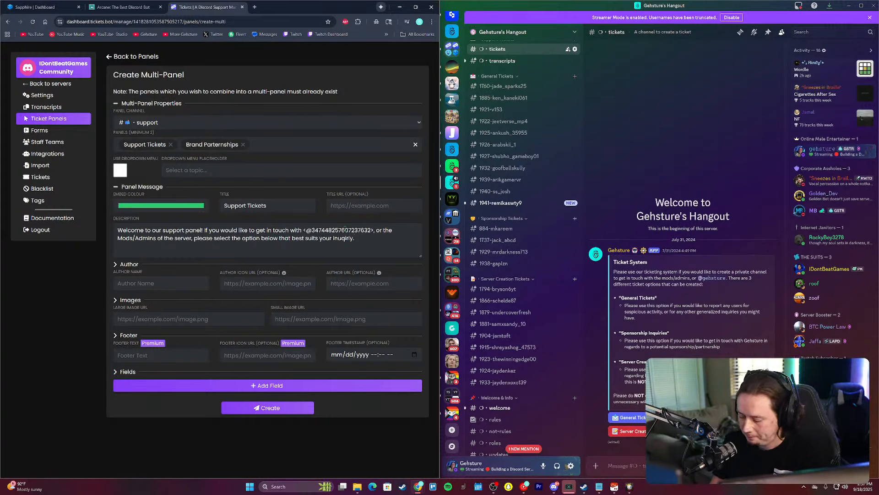
Step: Add a bold "**General Support**" heading below the opening text, followed by a new line starting with a dash
key("Return")
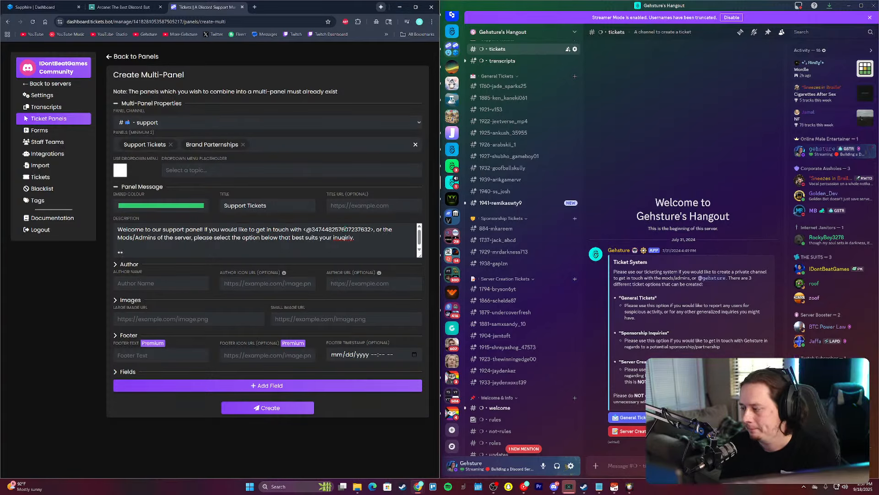
type("**General ")
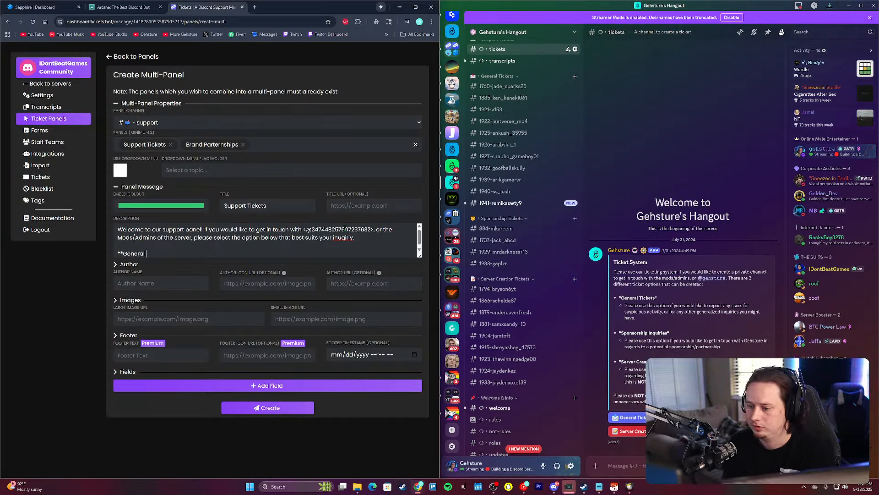
type("Supporty")
key("BackSpace")
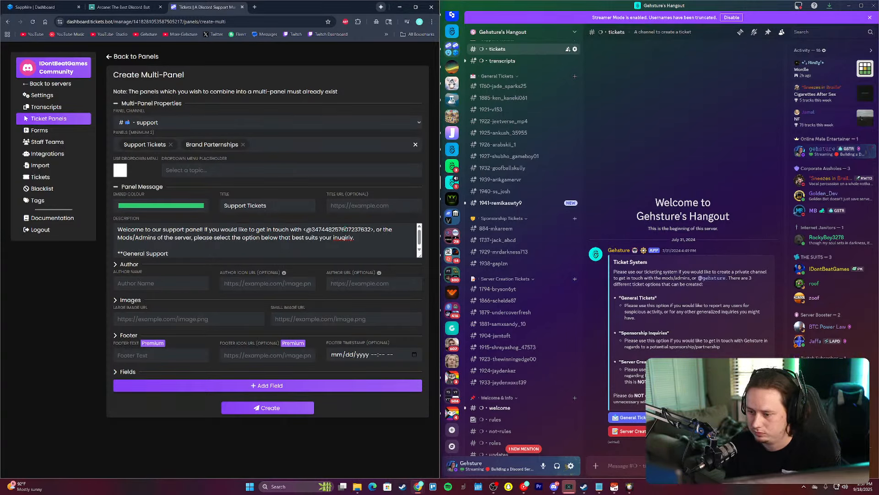
type("**")
key("Return")
type("0-")
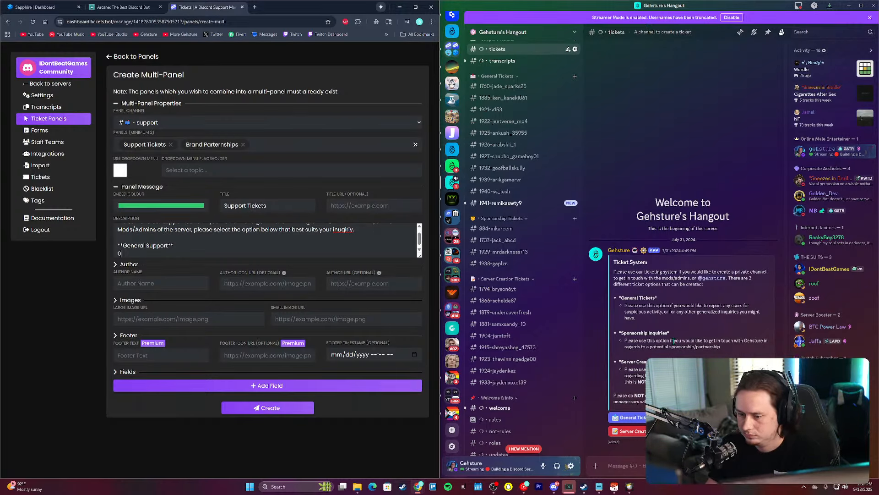
key("BackSpace")
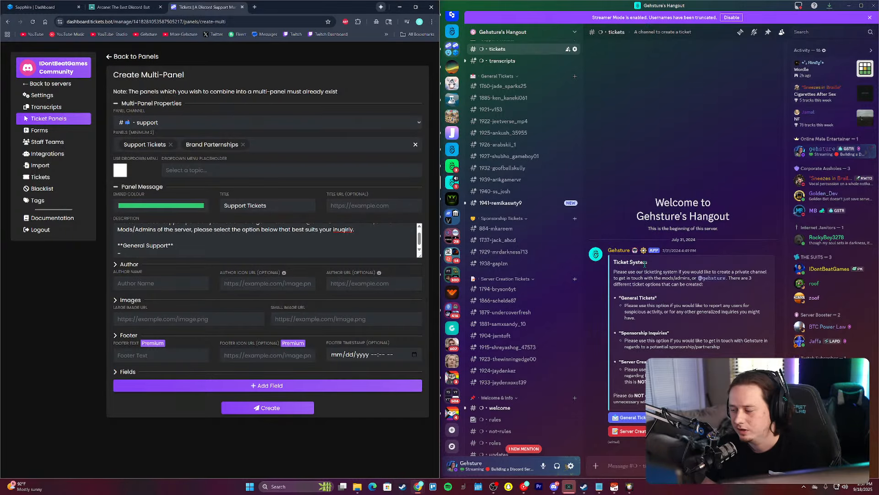
Step: Copy the explanation under "General Tickets" in the Discord ticket message into the General Support bullet
mouse_move(637, 318)
left_mouse_down()
mouse_move(626, 311)
mouse_move(631, 305)
left_mouse_up()
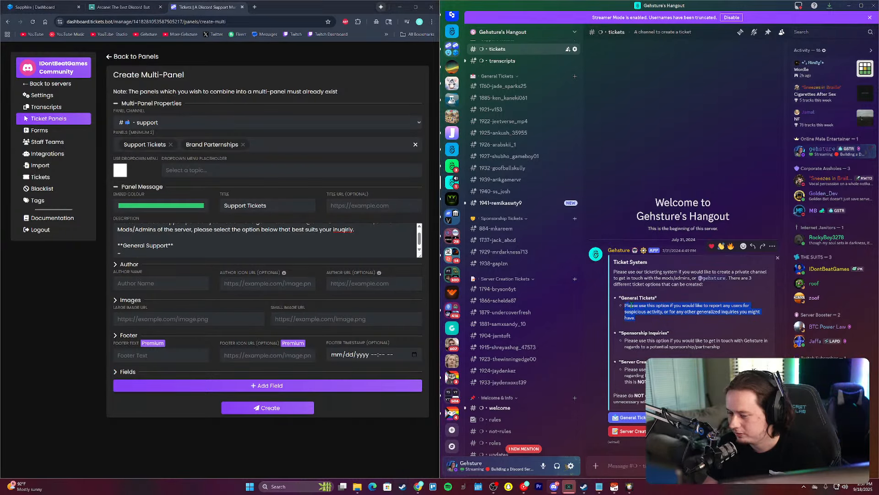
key("ctrl+c")
left_click(177, 251)
key("ctrl+v")
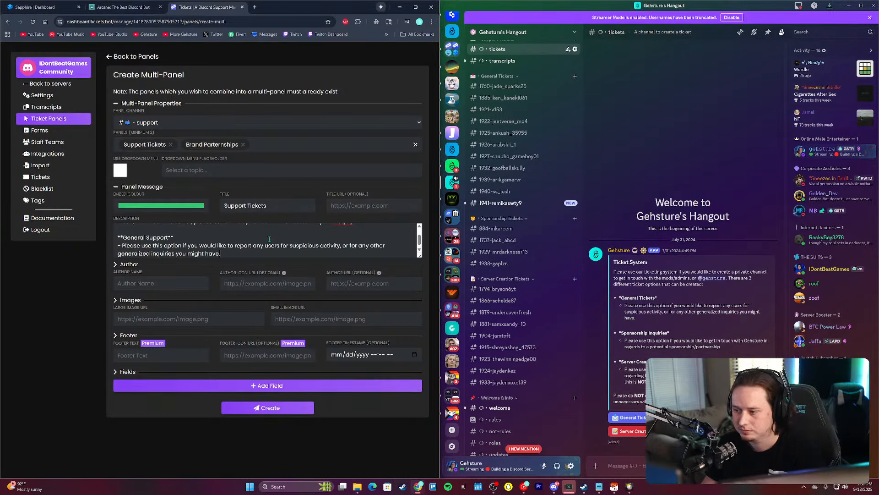
Step: Correct the misspelled last word of the description's opening sentence to "inquiry"
scroll(329, 246, "up", 2)
right_click(342, 238)
left_click(366, 248)
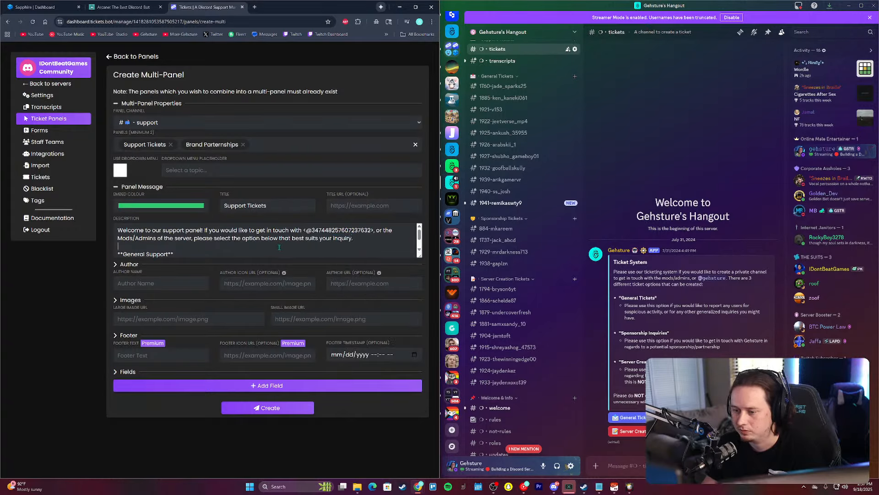
Step: Add a bold "**Brand Partnerships**" heading below the General Support text, followed by a new line starting with a dash
scroll(271, 251, "down", 2)
key("Return")
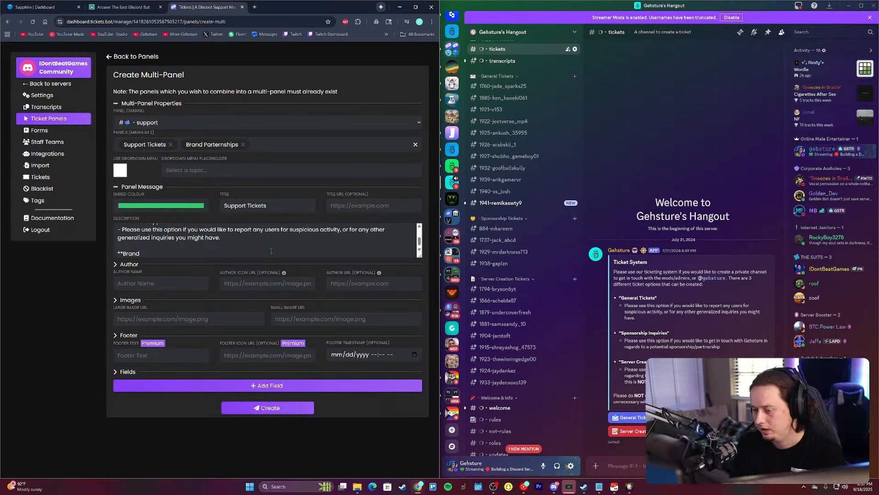
type("**Brand partnerships")
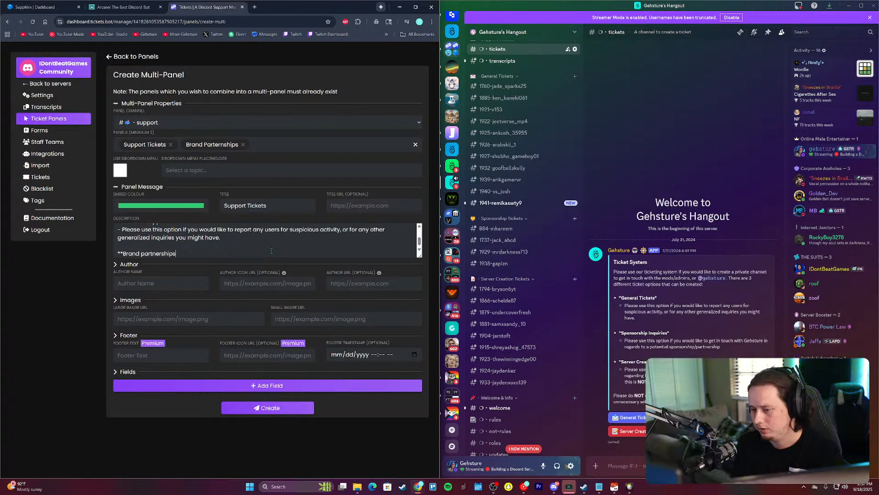
key("ctrl+BackSpace")
type("Partners")
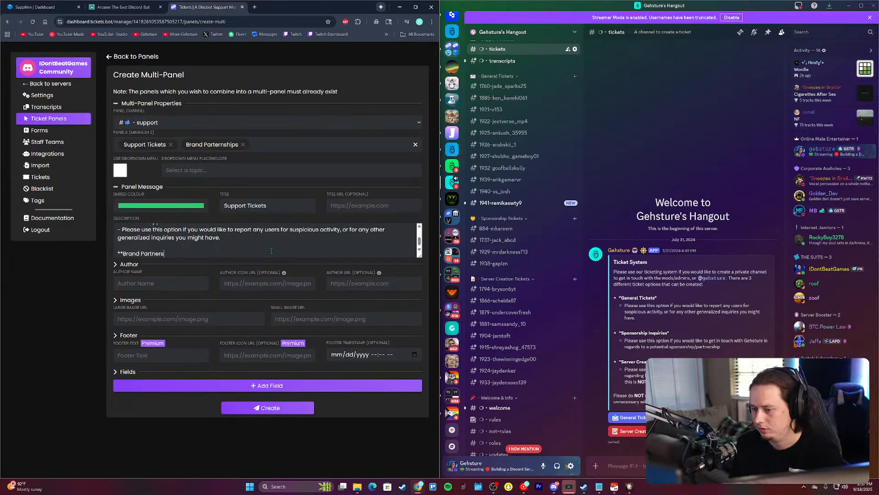
type("hips**")
key("Return")
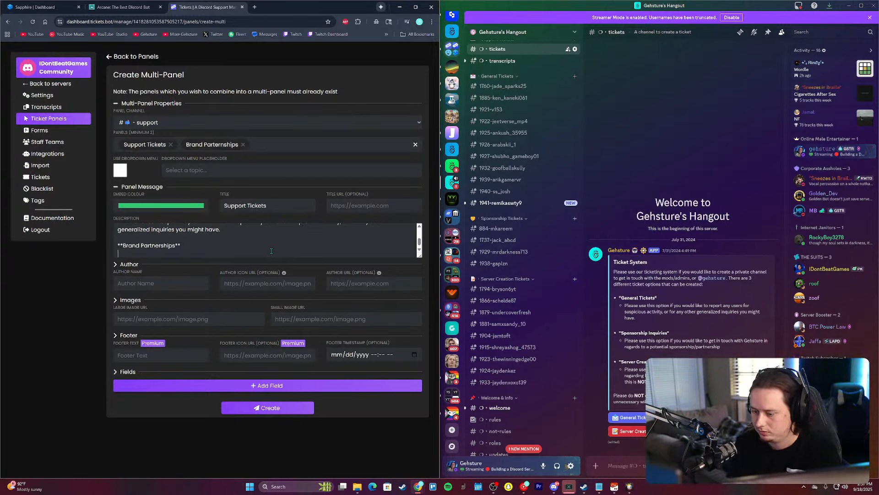
type("-")
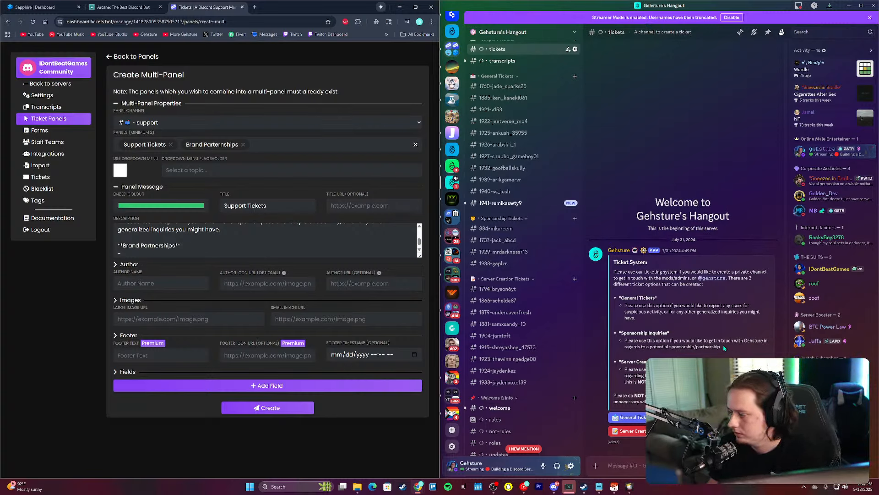
Step: Copy the explanation under "Sponsorship Inquiries" in the Discord ticket message into the Brand Partnerships bullet
left_click_drag(721, 347, 685, 347)
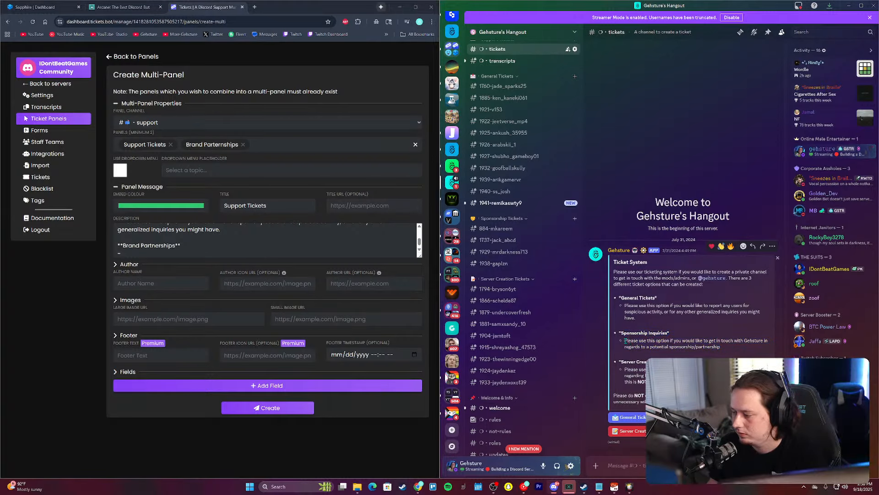
triple_click(712, 347)
key("ctrl+c")
left_click(286, 252)
key("ctrl+v")
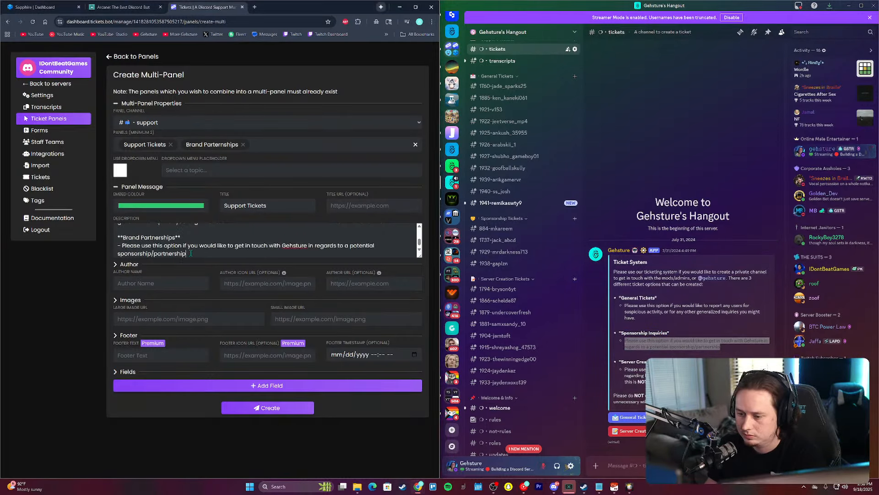
Step: Replace the name Gehsture in the Brand Partnerships bullet with a <@ > mention containing IDontBeatGames' copied user ID
type("<@")
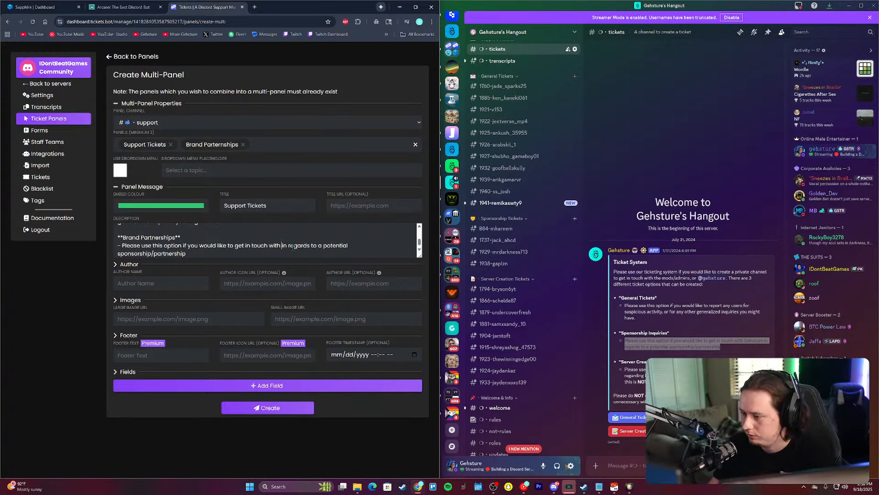
key("ctrl+v")
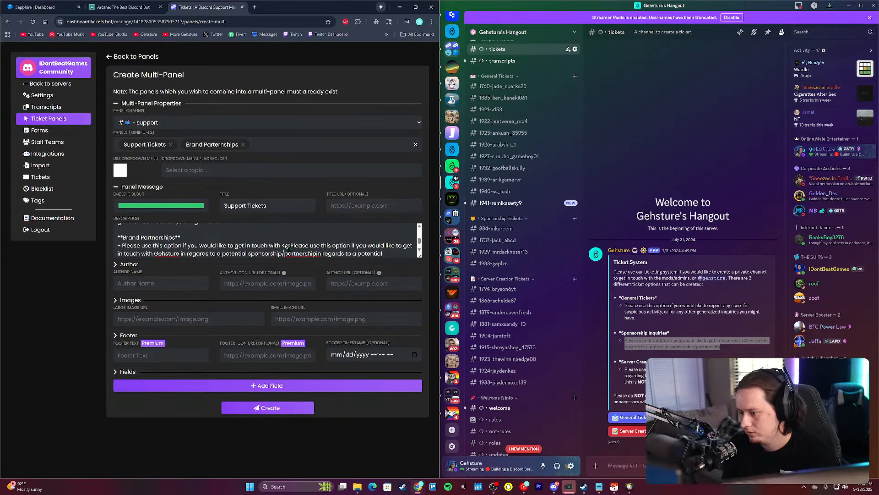
key("ctrl+z")
right_click(833, 306)
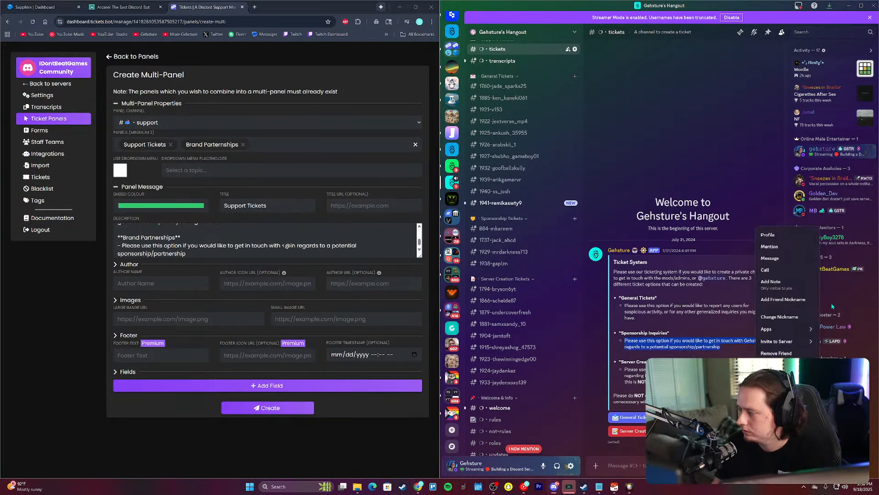
left_click(339, 240)
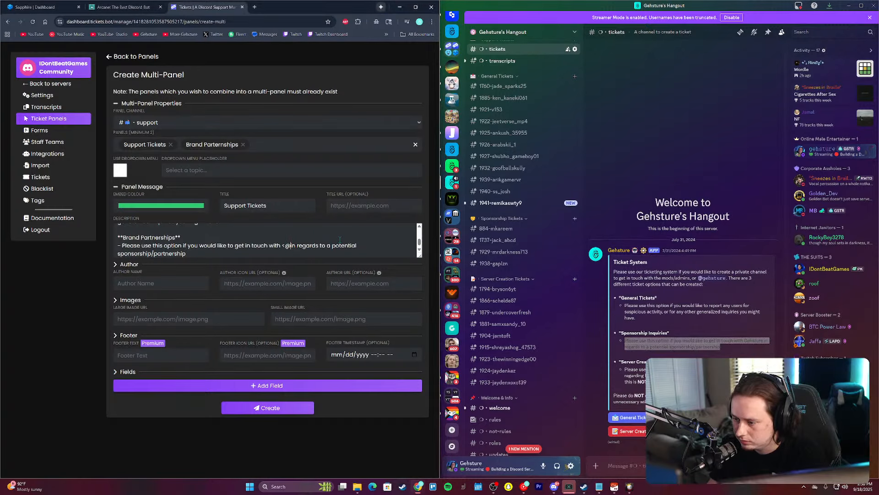
key("ctrl+v")
type(">")
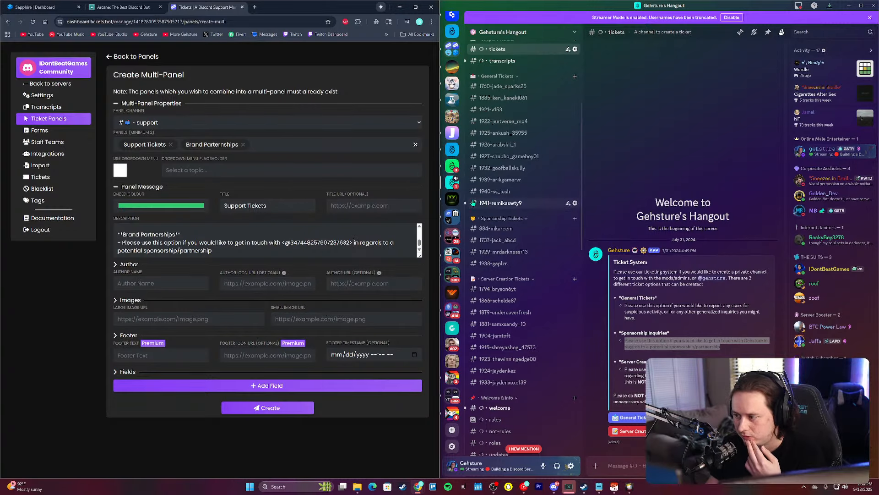
Step: Return Discord to the IDontBeatGames Community support channel and create the Support Tickets multi-panel
left_click(619, 176)
key("alt+Left")
key("alt+Left")
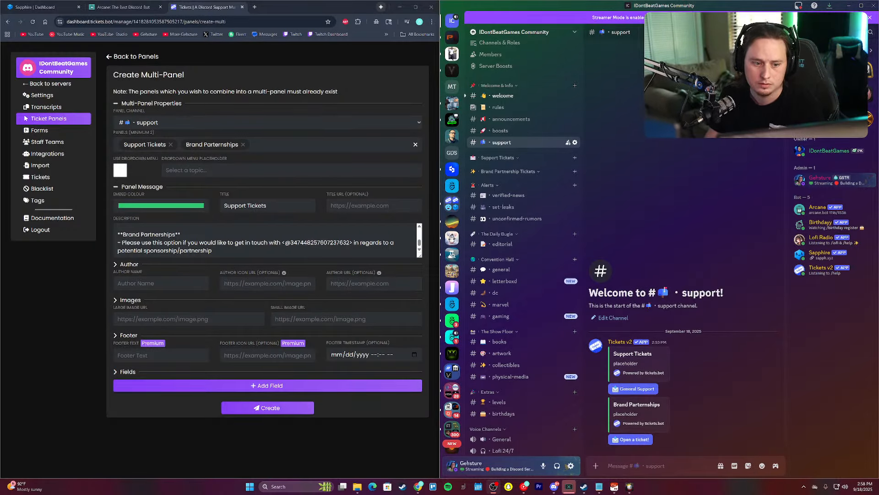
left_click(287, 412)
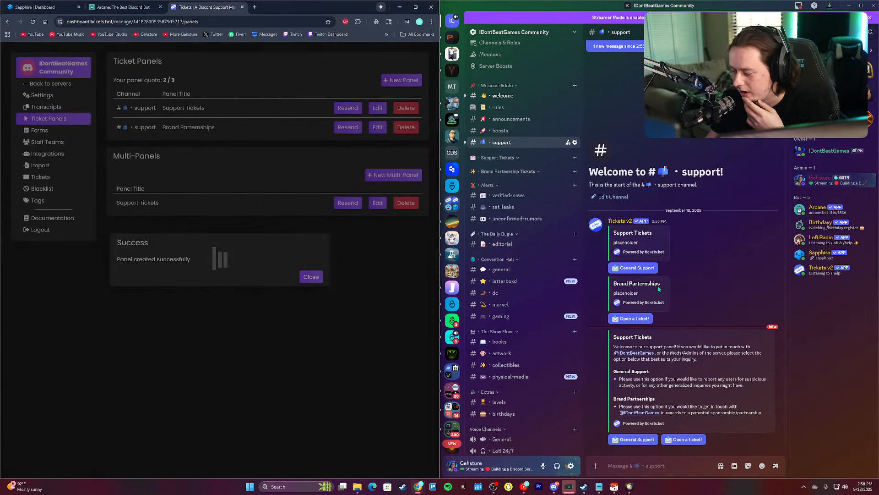
left_click(310, 277)
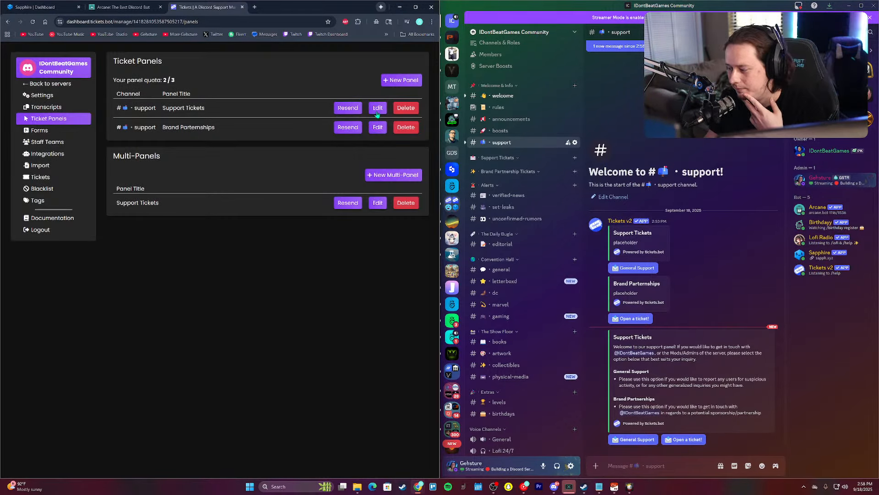
Step: Change the button emoji of the Support Tickets panel to the mailbox found with "mail" and save the panel
left_click(377, 107)
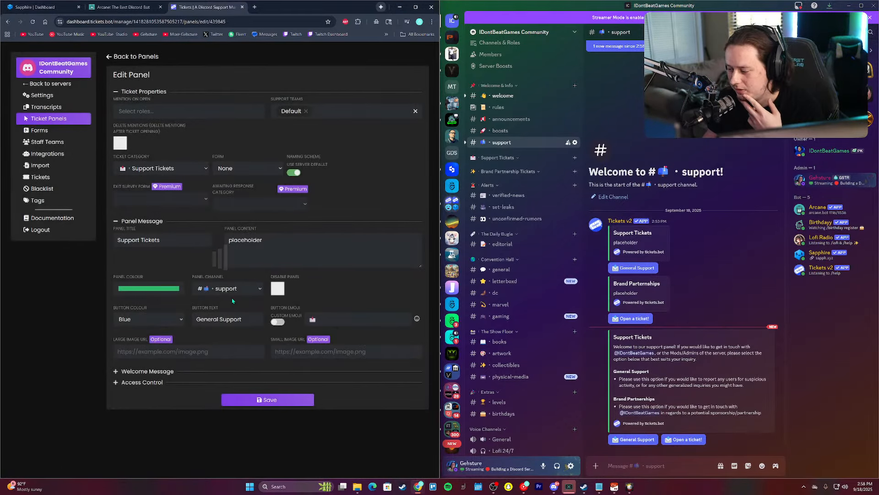
left_click(417, 318)
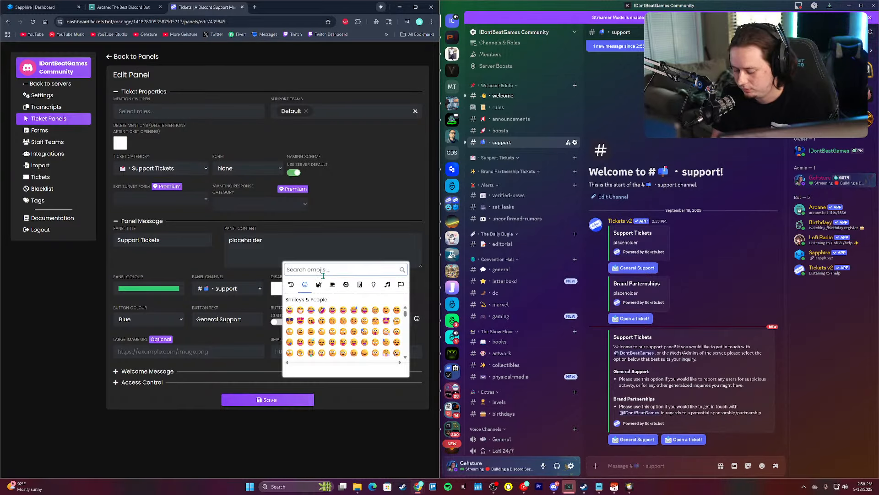
type("mail")
left_click(312, 286)
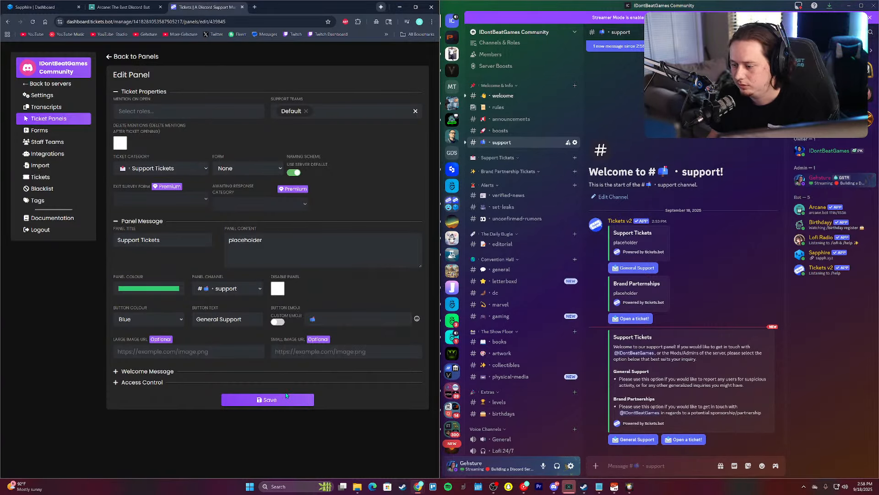
left_click(287, 402)
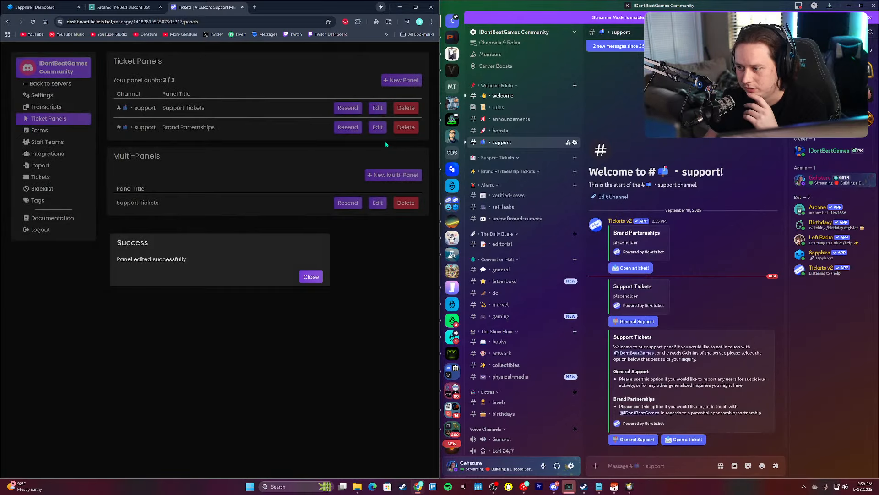
left_click(310, 276)
Step: Set the button colour of the brand partnership panel to Green and open its button emoji picker
left_click(377, 127)
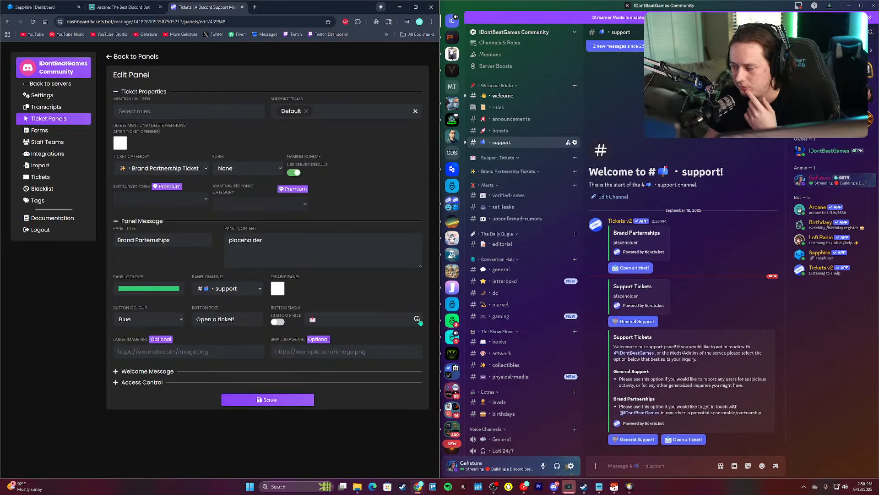
left_click(417, 319)
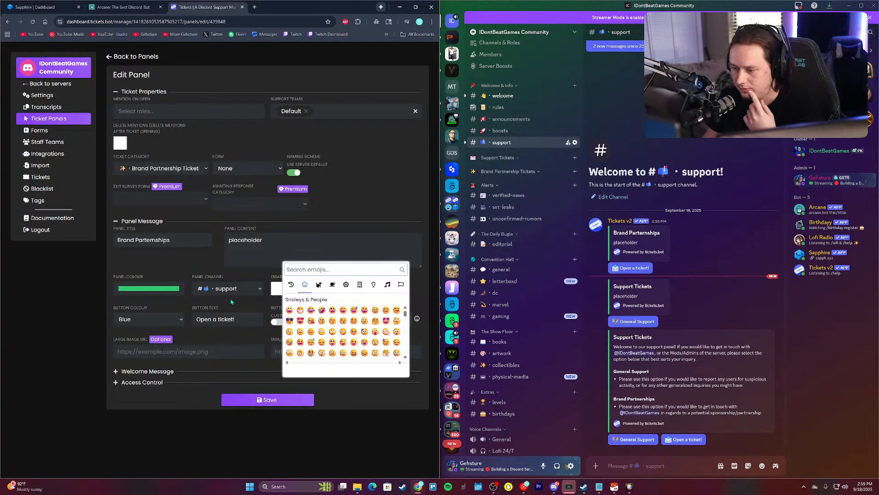
left_click(232, 301)
left_click(149, 319)
left_click(174, 347)
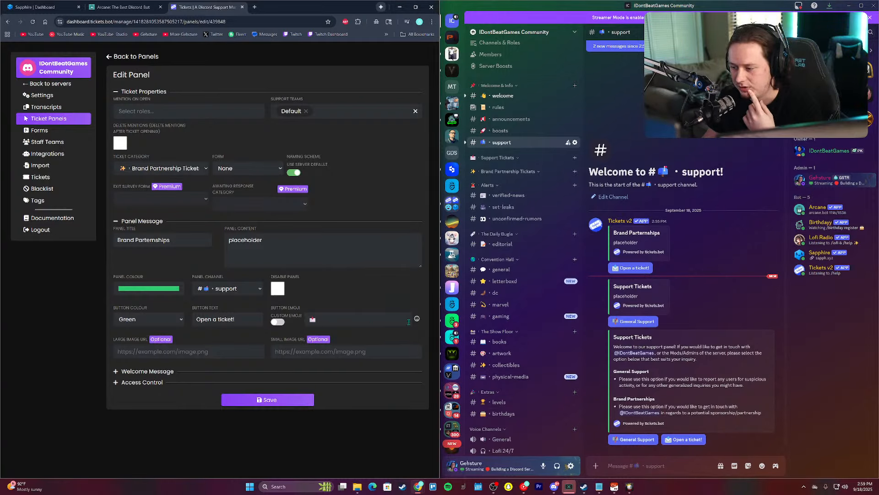
left_click(416, 318)
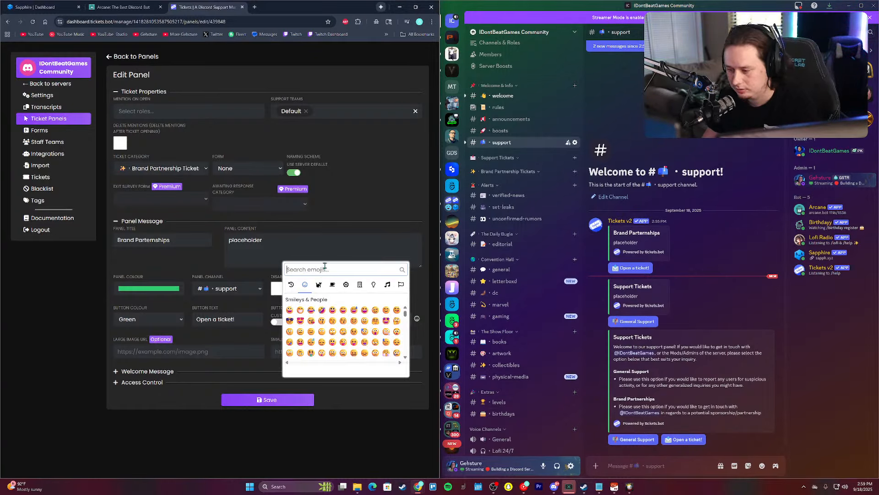
type("star")
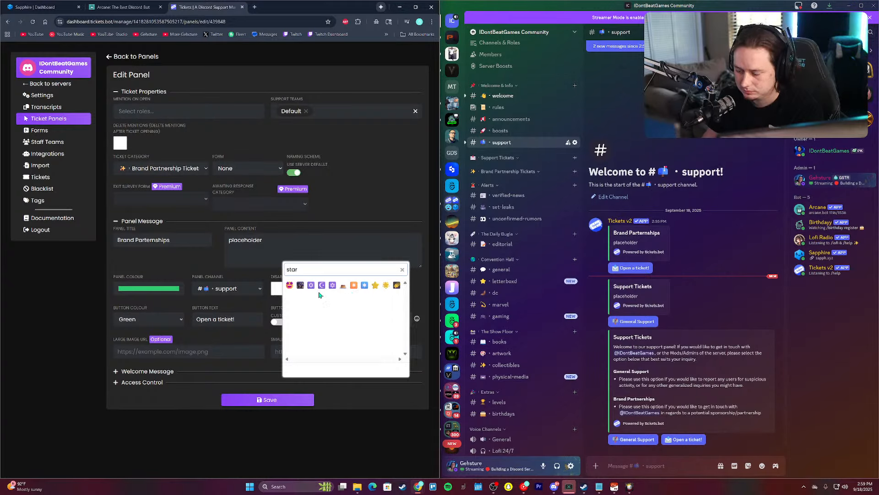
key("BackSpace")
key("BackSpace")
key("BackSpace")
key("BackSpace")
type("dazz")
key("BackSpace")
key("BackSpace")
key("BackSpace")
key("BackSpace")
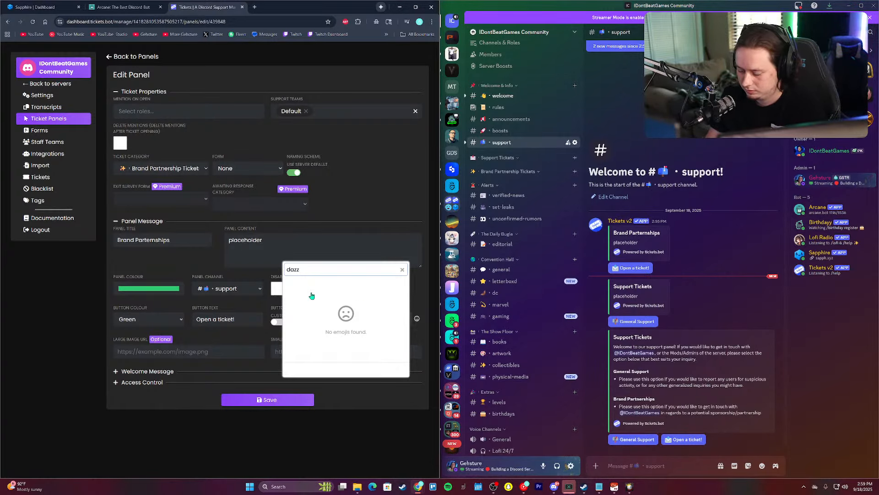
Step: Search the emojis for "spark" and choose the sparkles emoji for the brand partnership panel's button
type("sparl=k")
key("BackSpace")
key("BackSpace")
key("BackSpace")
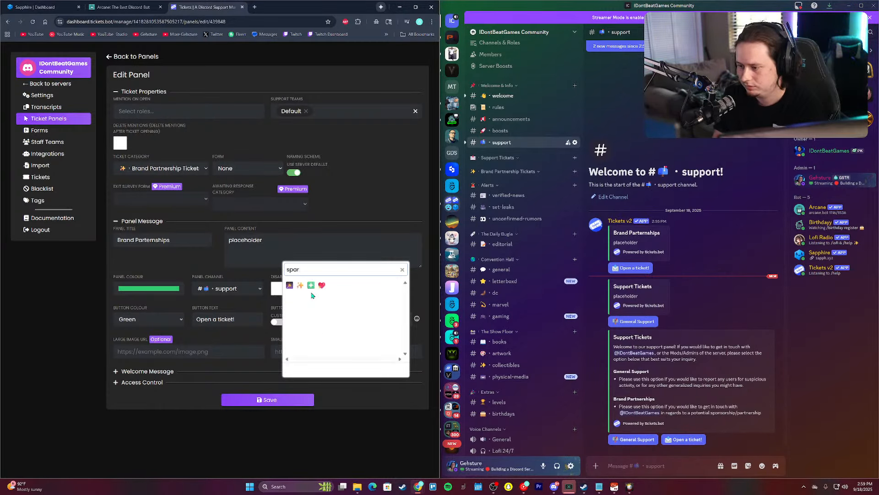
type("k")
left_click(301, 285)
Step: Set the panel's button text to "Brand Partnerships" and save the panel
left_click_drag(239, 320, 134, 328)
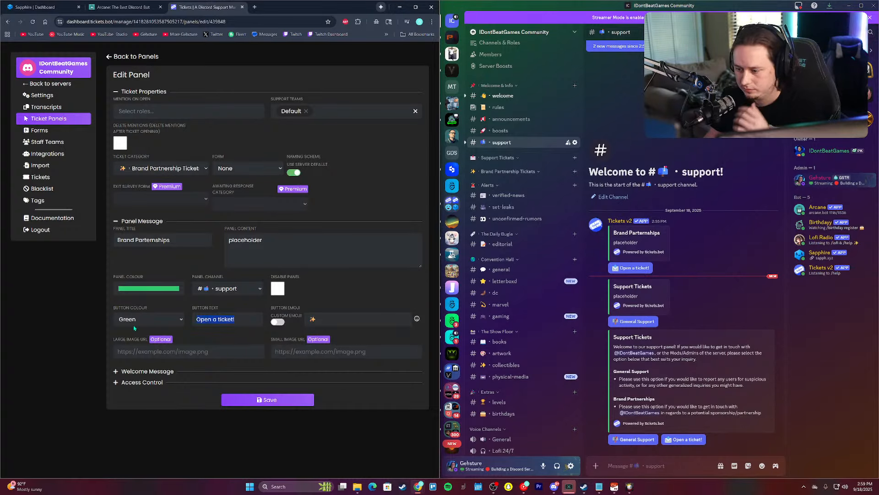
type("Brand Par")
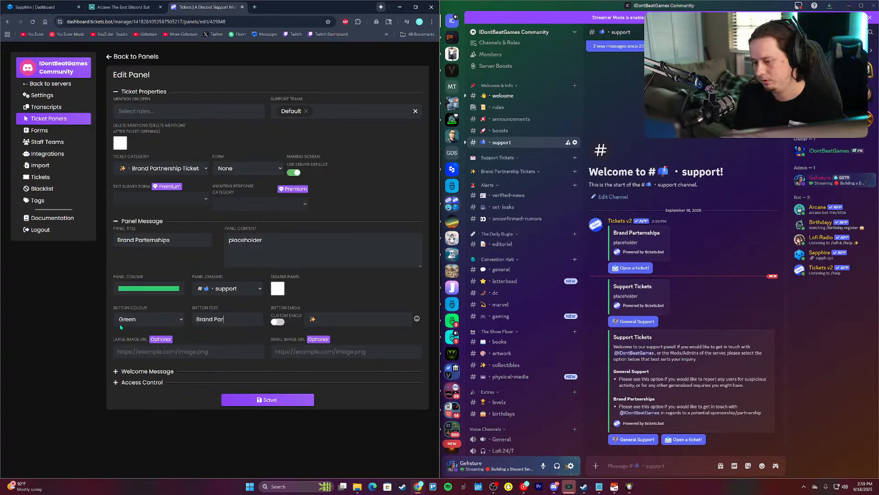
type("tnerships")
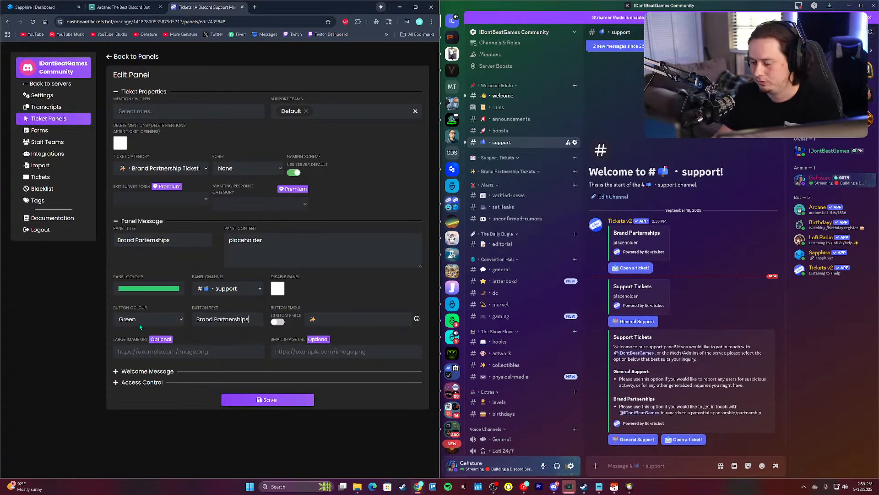
left_click(248, 399)
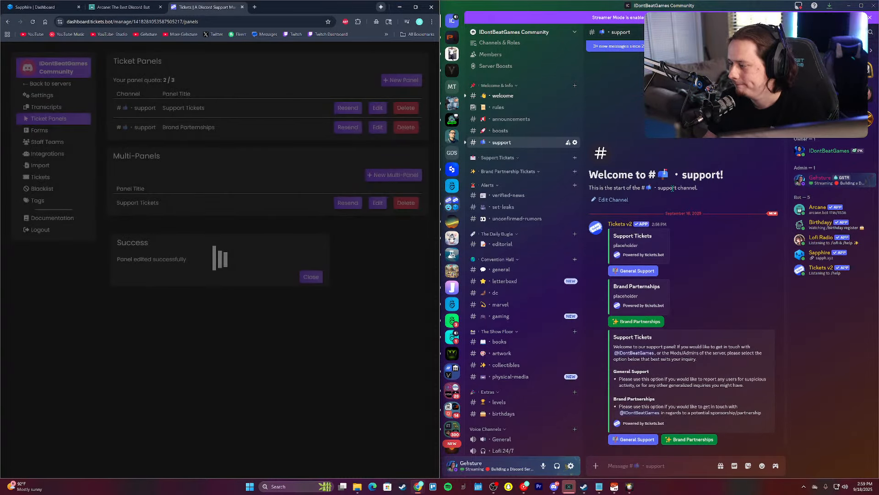
left_click(373, 272)
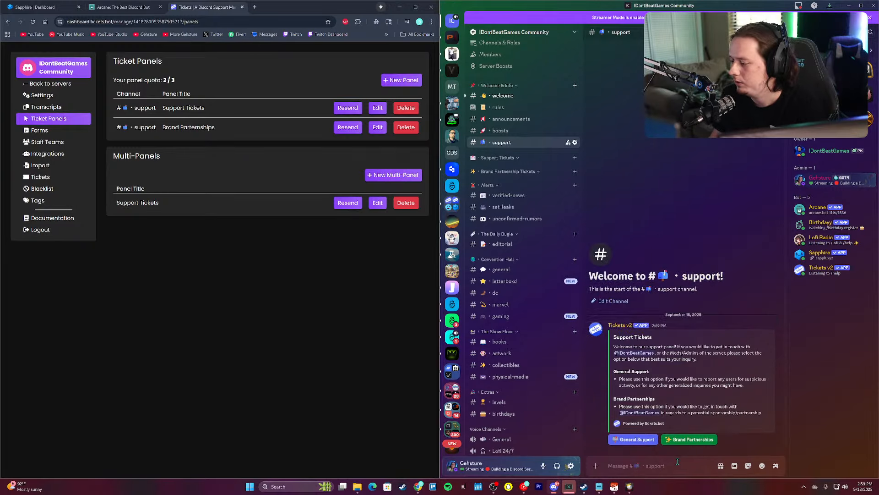
Step: Open a General Support ticket and a Brand Partnerships ticket from the support message in maximized Discord, viewing each ticket channel
left_click(636, 440)
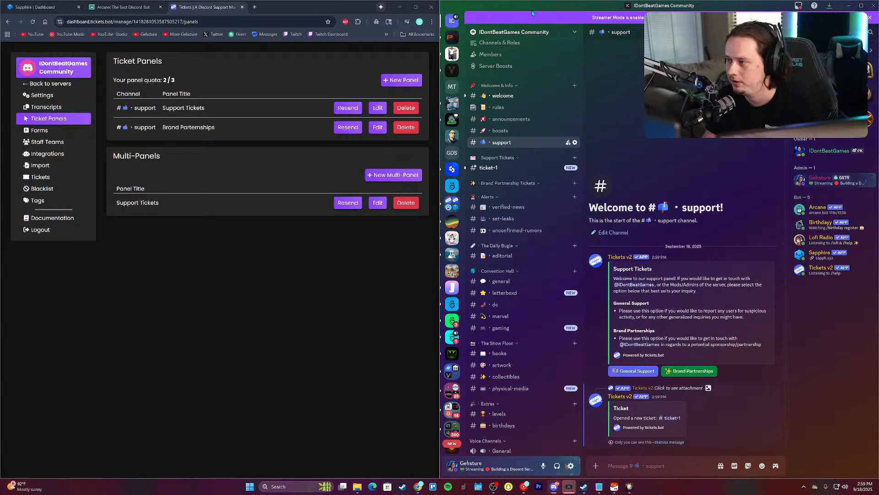
key("super+Up")
left_click(73, 167)
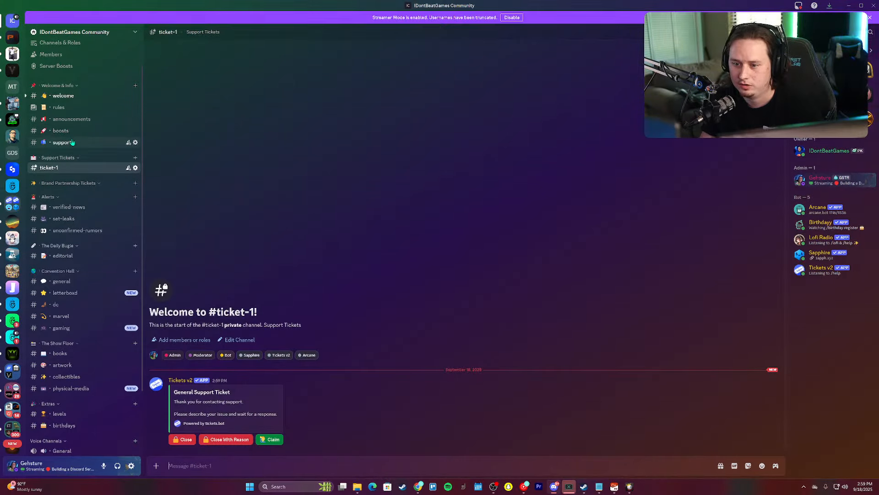
left_click(66, 142)
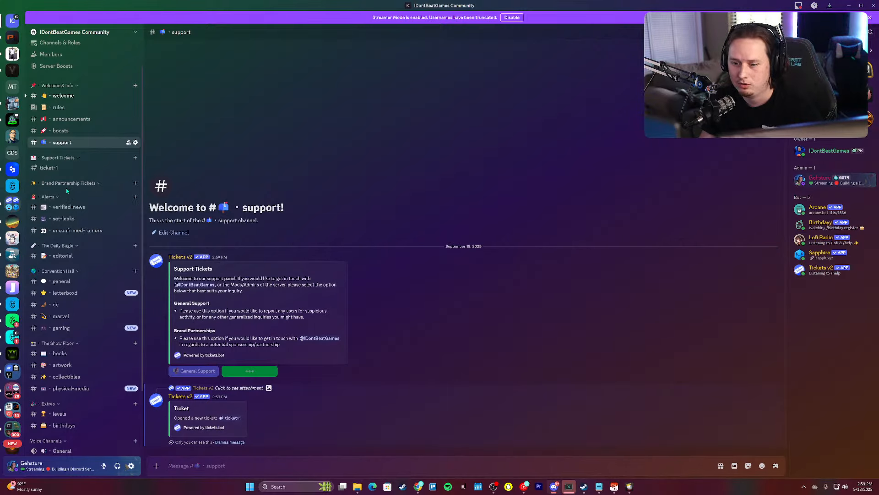
left_click(48, 193)
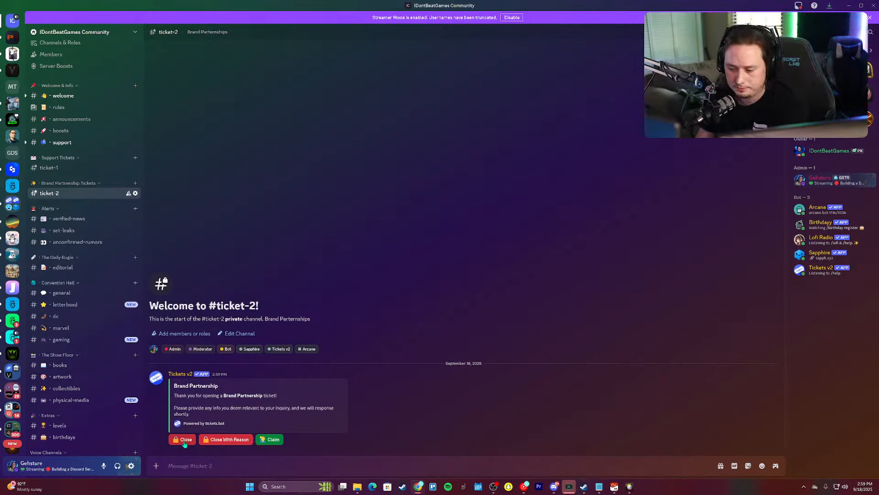
Step: Dismiss both opened-ticket notices in the support channel
left_click(59, 169)
left_click(79, 143)
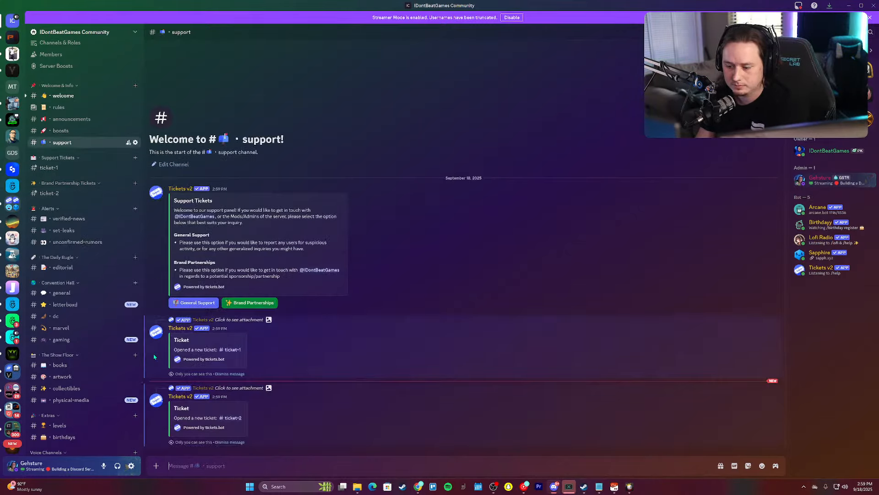
left_click(239, 442)
left_click(239, 442)
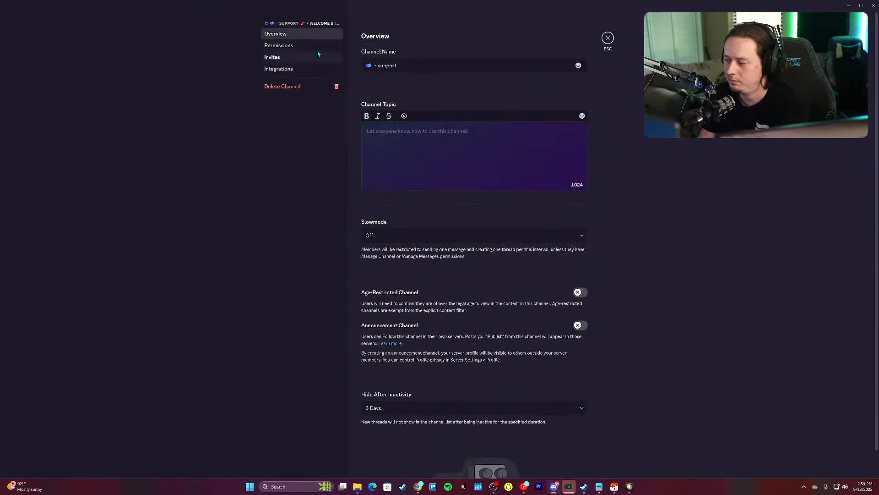
left_click(279, 45)
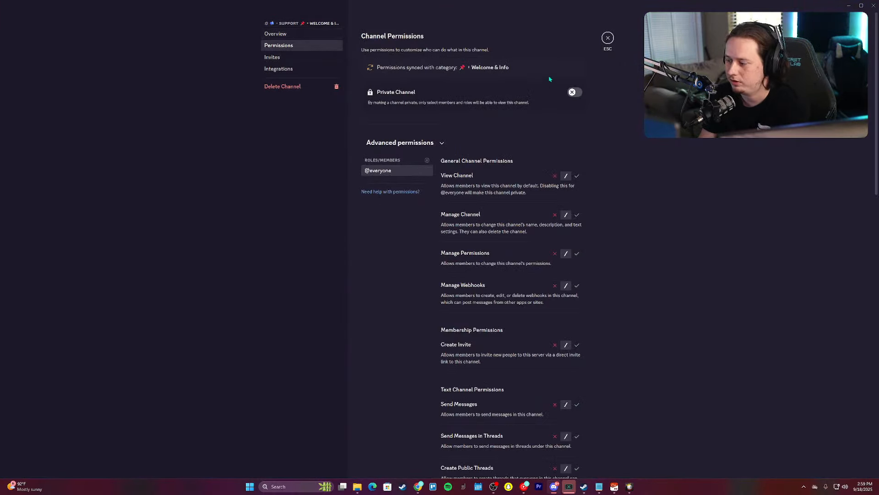
left_click(608, 38)
right_click(68, 92)
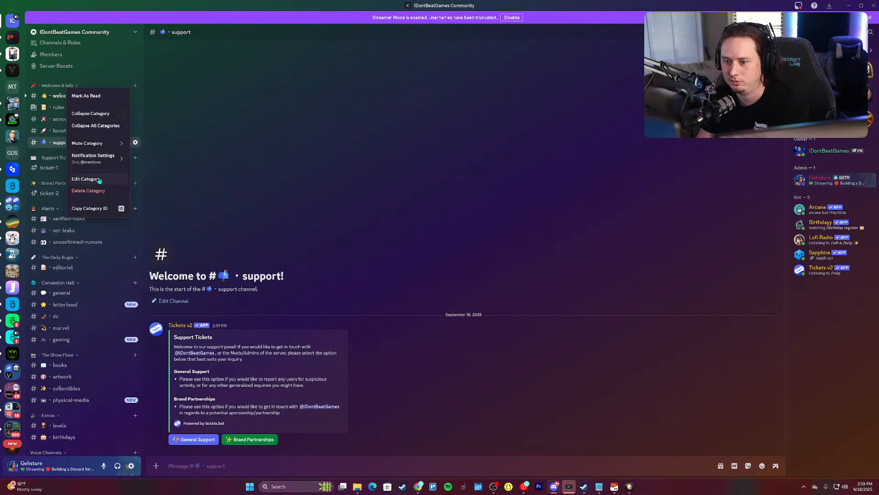
left_click(92, 179)
left_click(308, 46)
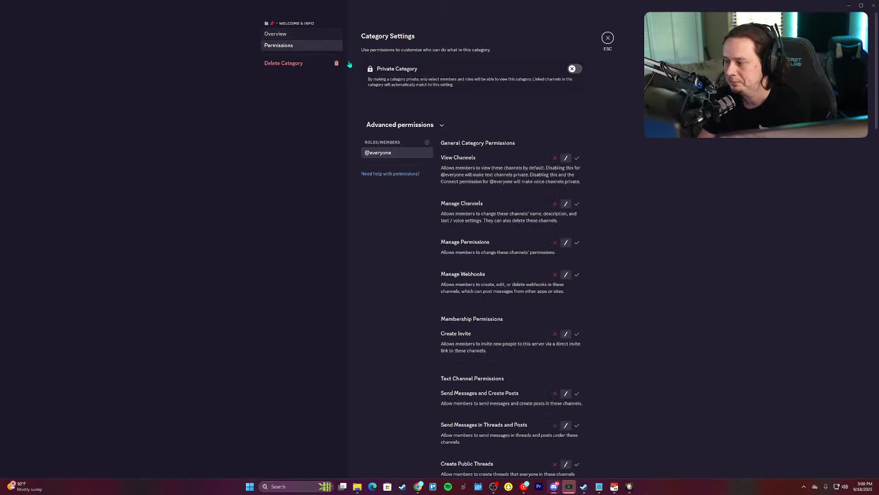
left_click(555, 393)
left_click(608, 39)
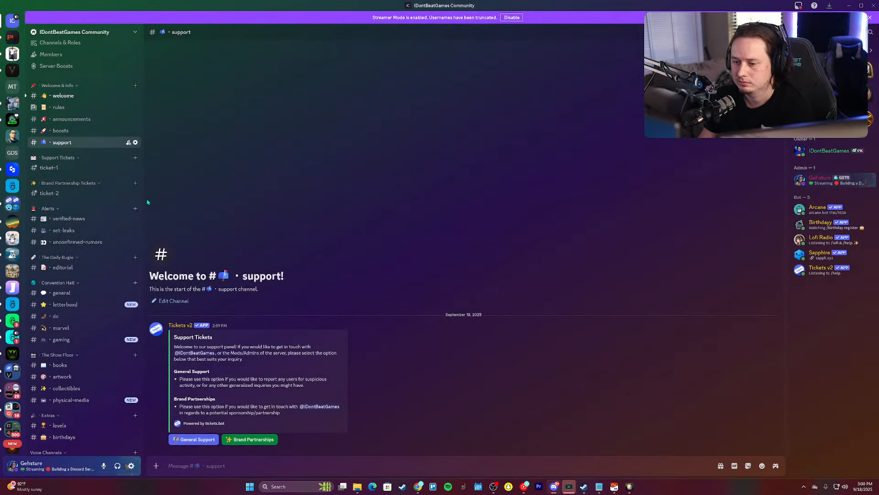
Step: View the ticket-2 channel and the member greetings in the welcome channel
left_click(49, 193)
left_click(63, 95)
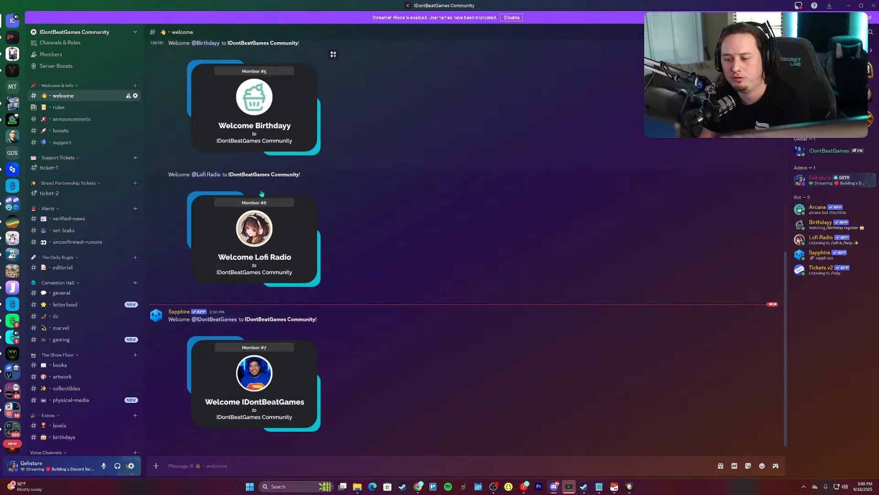
Step: Look through the earlier and latest member greetings in the welcome channel
scroll(175, 144, "up", 5)
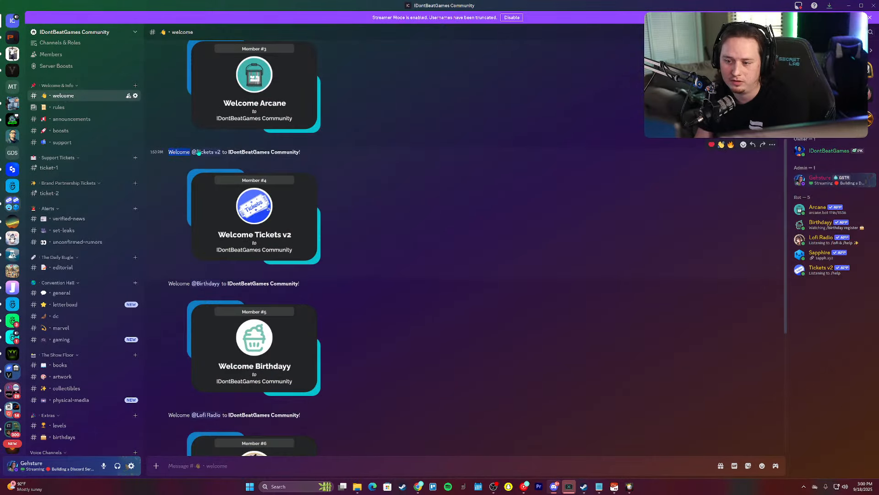
scroll(199, 153, "down", 5)
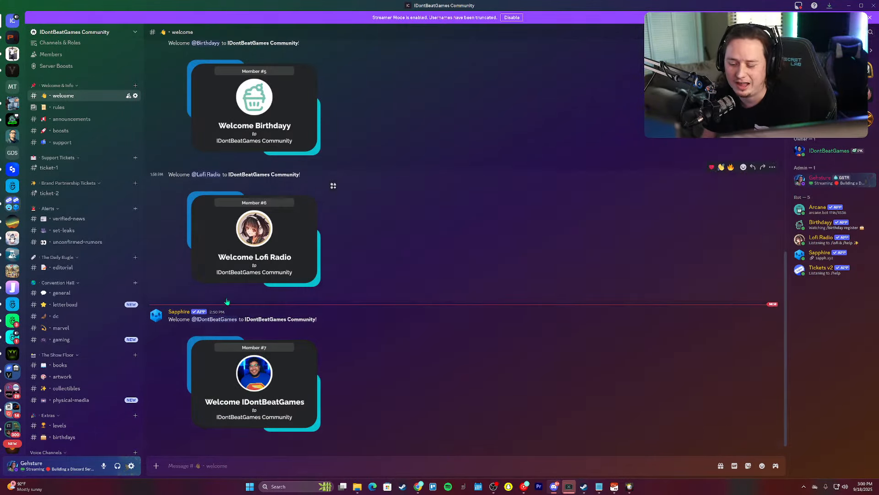
scroll(227, 302, "up", 8)
scroll(226, 301, "down", 8)
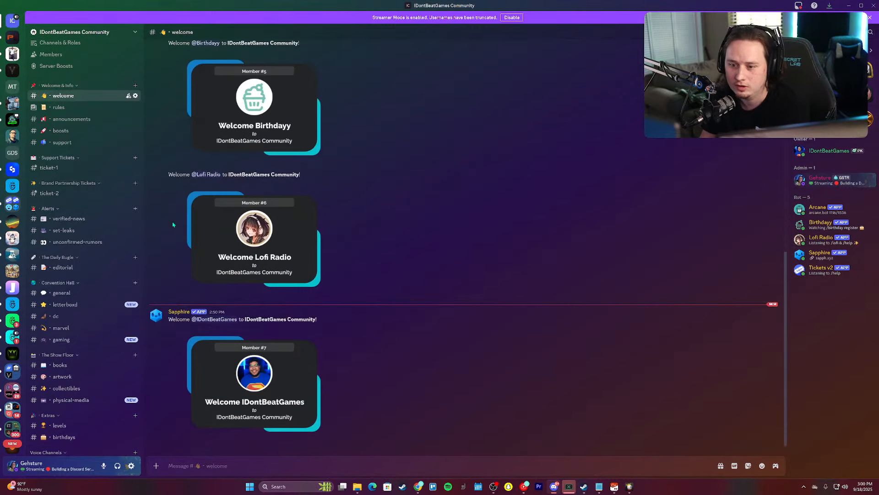
Step: Close the test tickets ticket-2 and ticket-1, confirming each closure
left_click(49, 193)
left_click(179, 439)
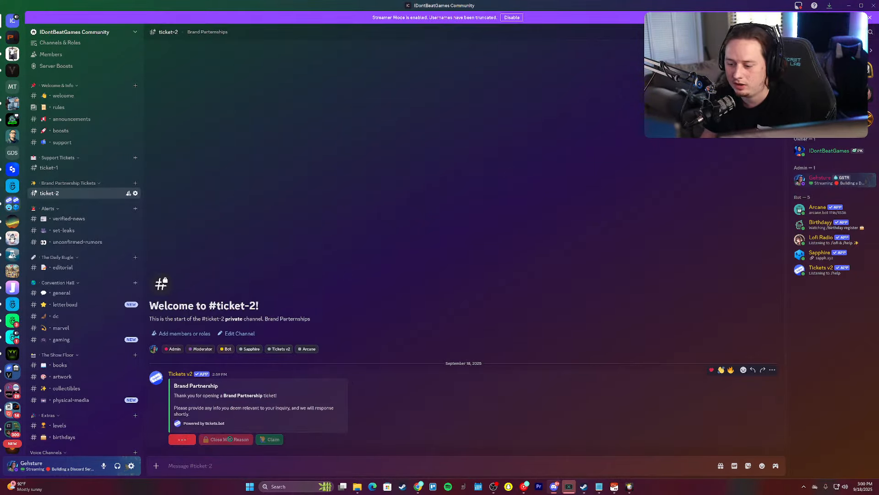
left_click(186, 440)
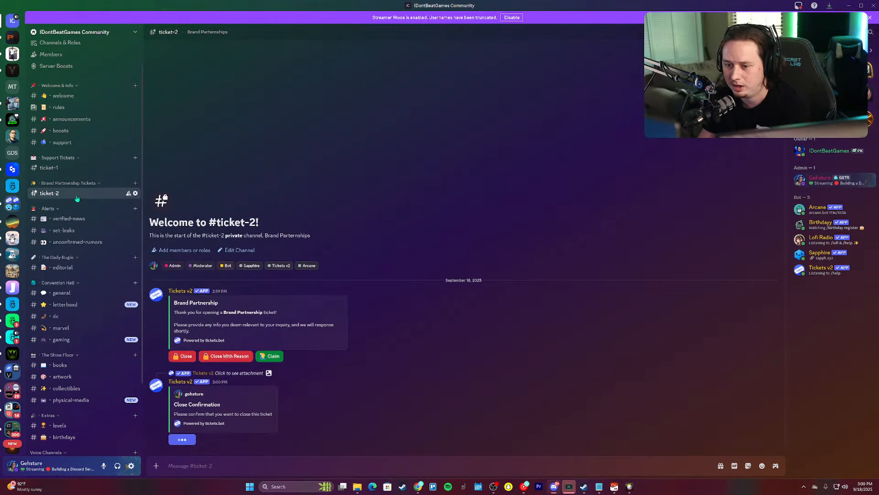
left_click(49, 167)
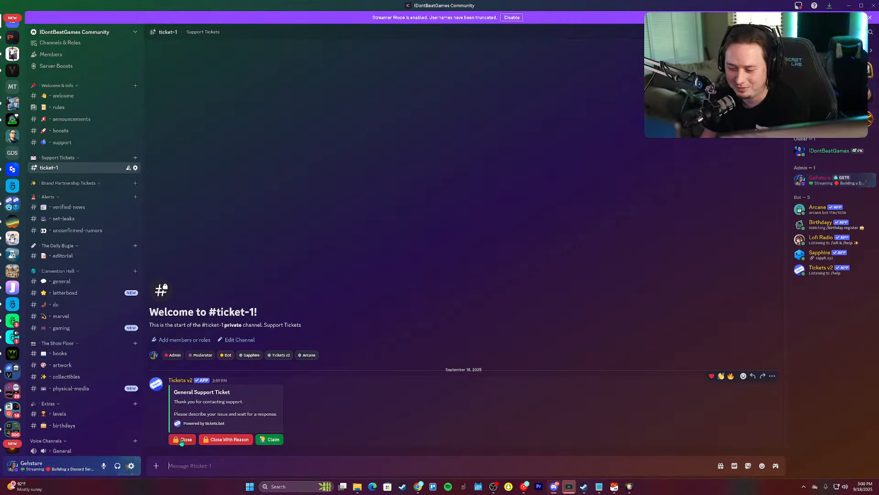
left_click(182, 439)
left_click(185, 440)
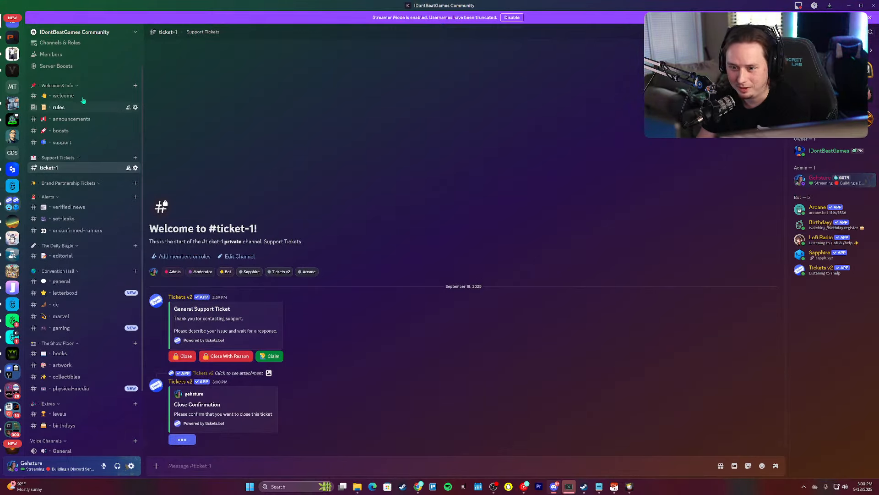
Step: Return to the welcome channel and check the IDontBeatGames Community server profile settings
left_click(63, 95)
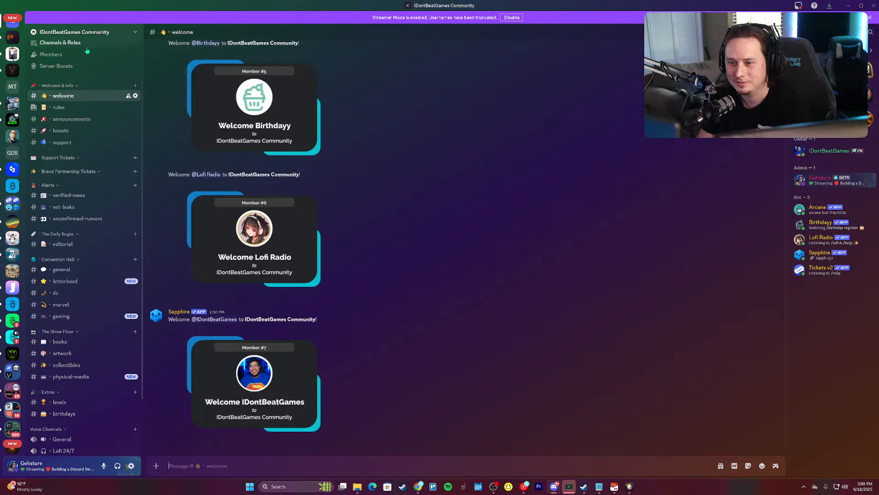
scroll(86, 51, "up", 2)
left_click(87, 33)
left_click(98, 82)
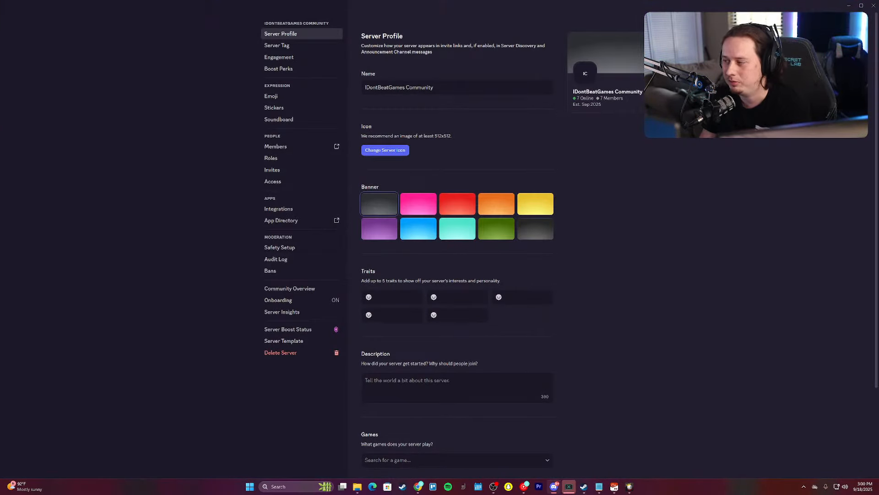
key("Escape")
scroll(19, 180, "down", 1)
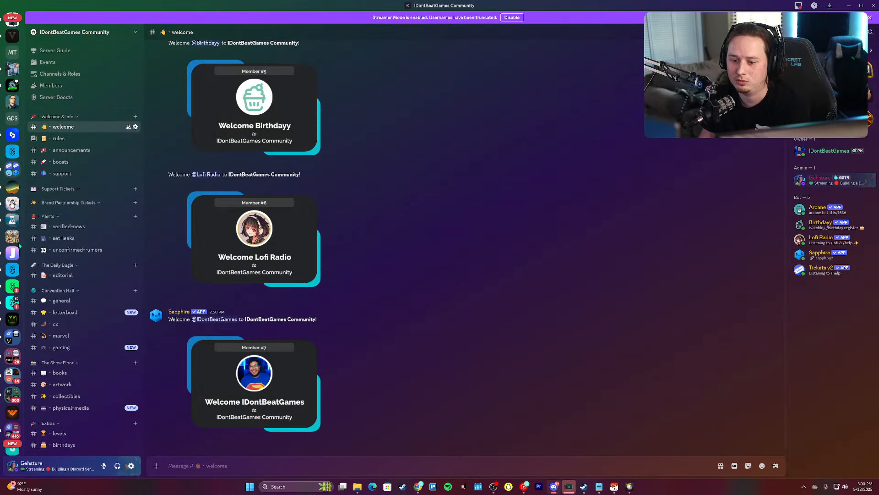
Step: Switch to the Gehsture's Hangout server and preview its onboarding as a new member
left_click(12, 304)
left_click(74, 31)
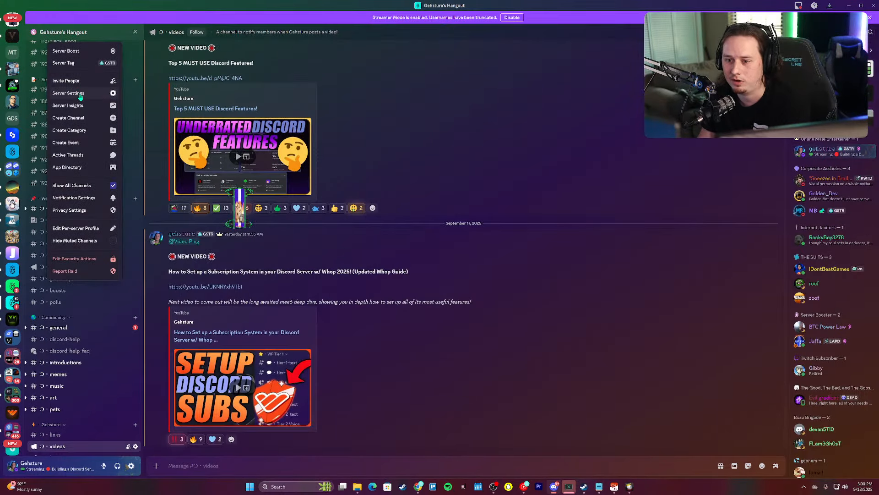
left_click(53, 75)
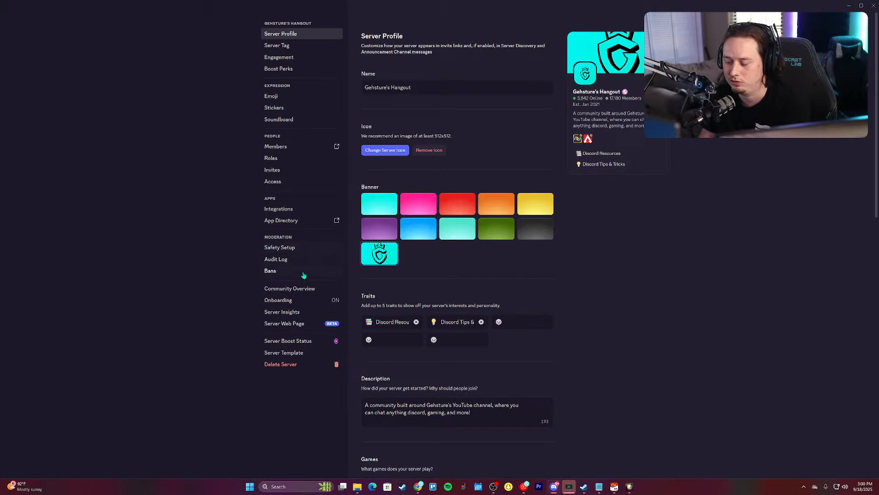
left_click(278, 300)
left_click(403, 56)
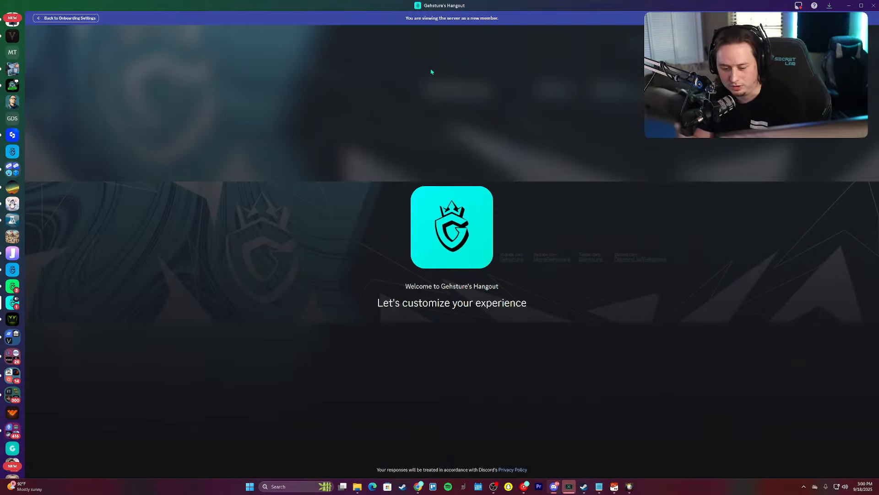
Step: Skip the onboarding questions in the preview, read through the server rules and finish to reach the Server Guide
left_click(564, 349)
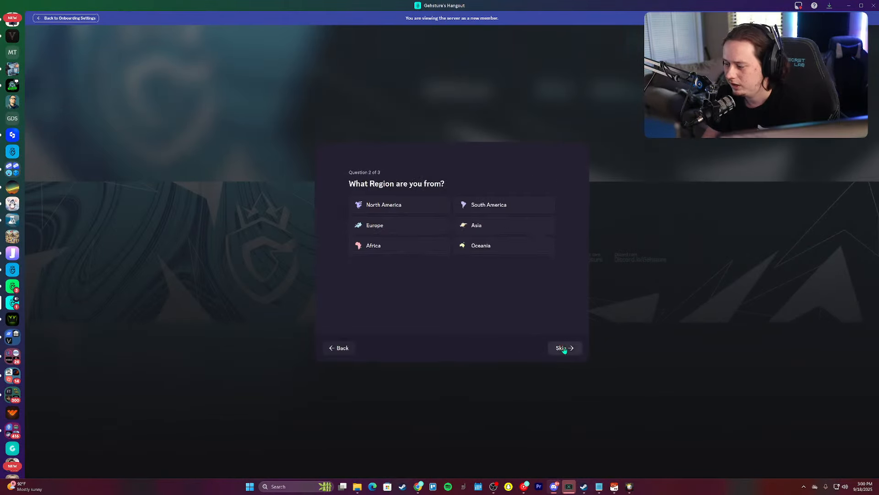
left_click(564, 350)
left_click(568, 351)
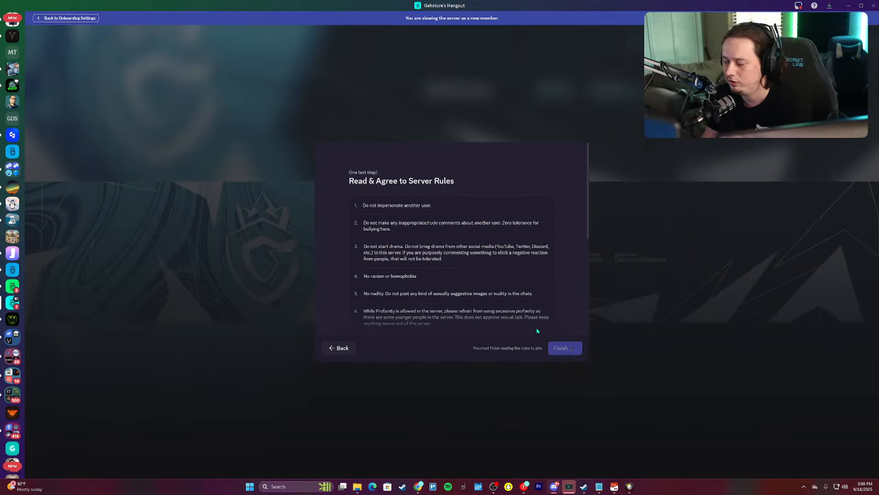
scroll(537, 330, "down", 5)
left_click(565, 348)
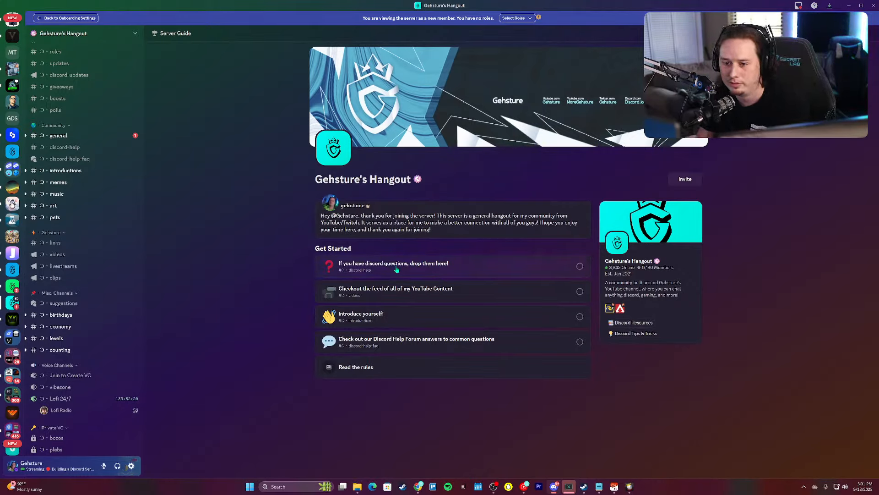
Step: View the "Introduce yourself!" task's channel from the Server Guide and exit the onboarding preview and server settings
left_click(427, 316)
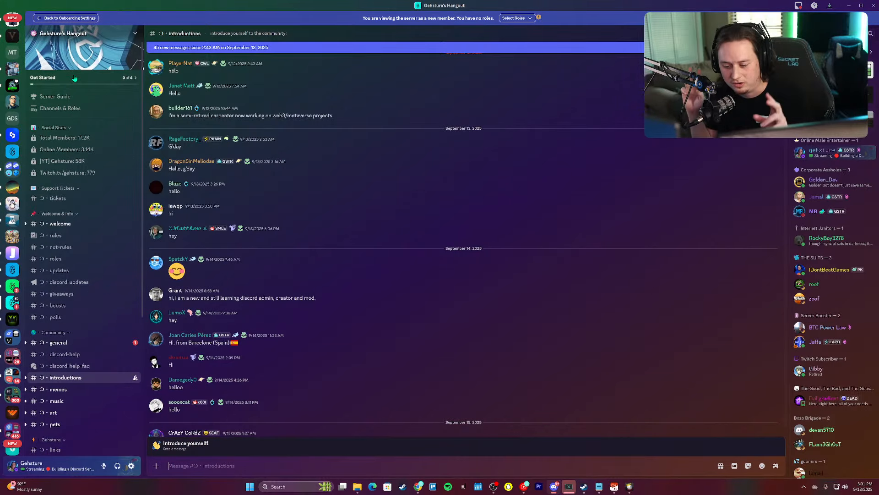
scroll(263, 386, "down", 5)
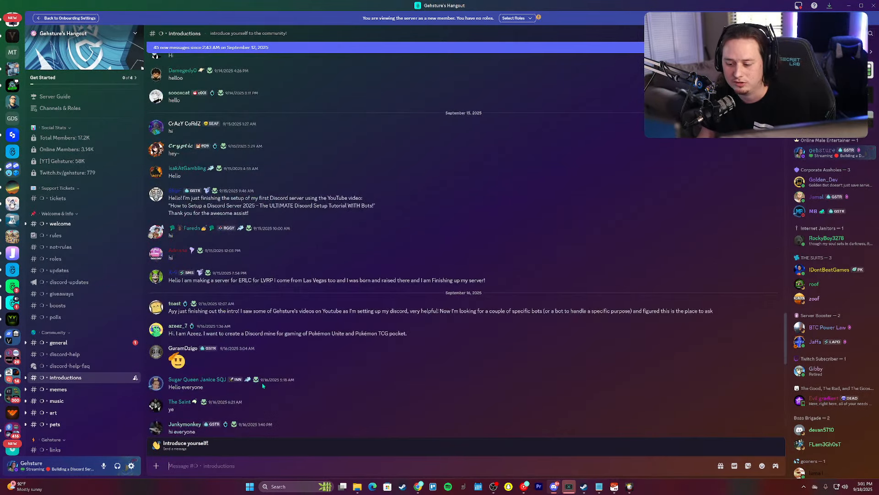
key("alt+Left")
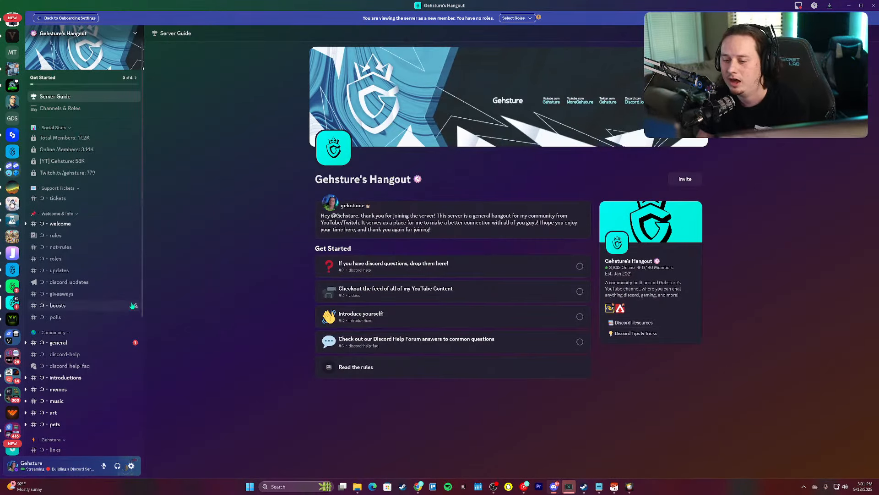
left_click(68, 33)
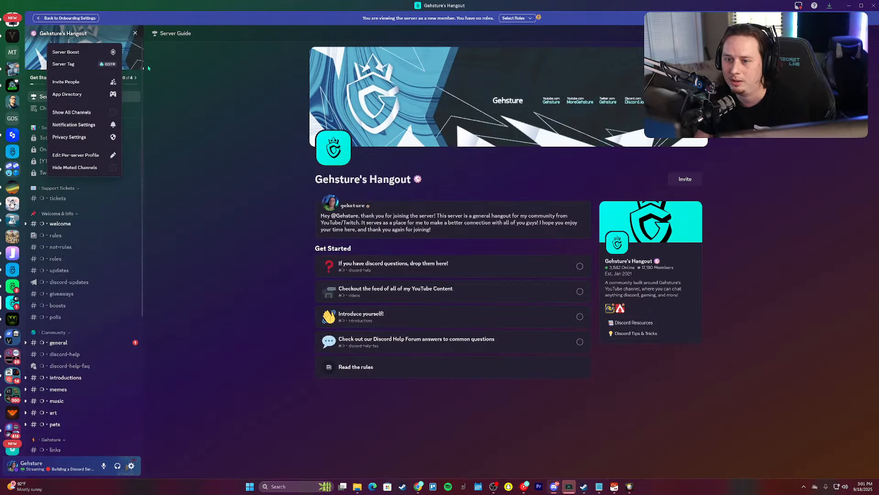
left_click(82, 33)
left_click(65, 18)
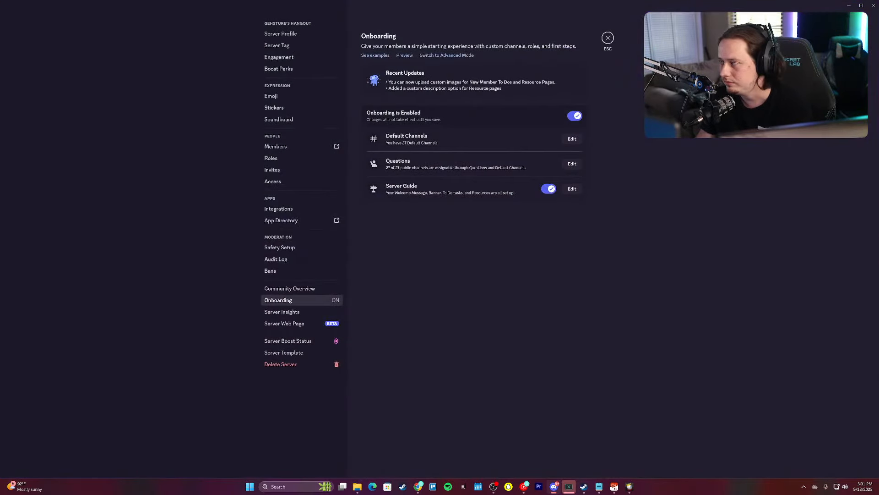
left_click(606, 38)
Step: View the newest greeting messages in the welcome channel of Gehsture's Hangout
scroll(12, 229, "down", 2)
scroll(73, 275, "down", 5)
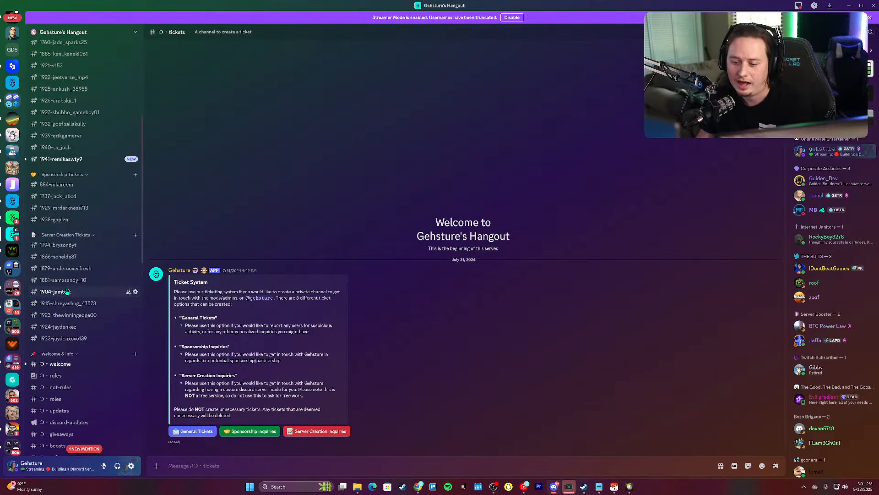
left_click(62, 364)
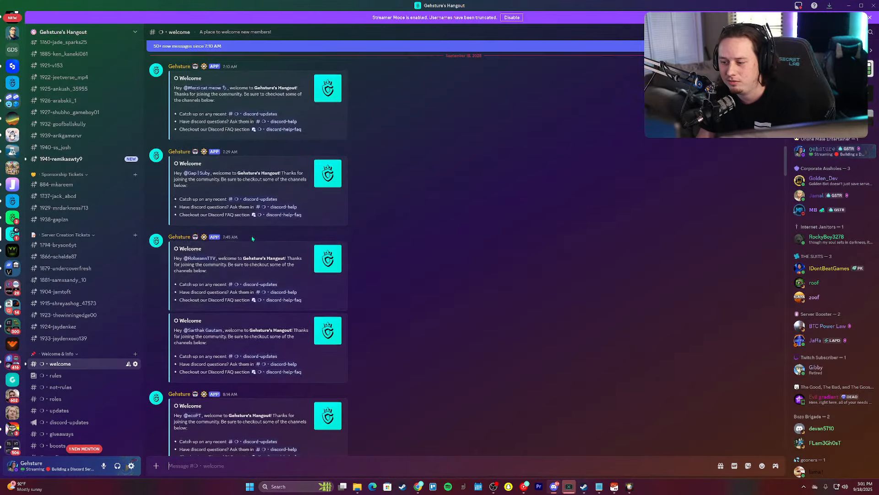
scroll(278, 223, "down", 20)
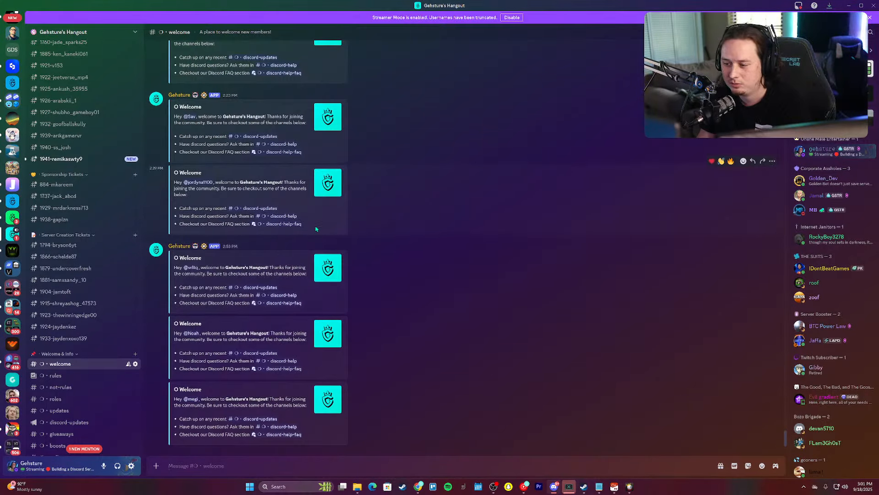
left_click_drag(316, 230, 245, 201)
left_click(223, 207)
scroll(83, 145, "up", 5)
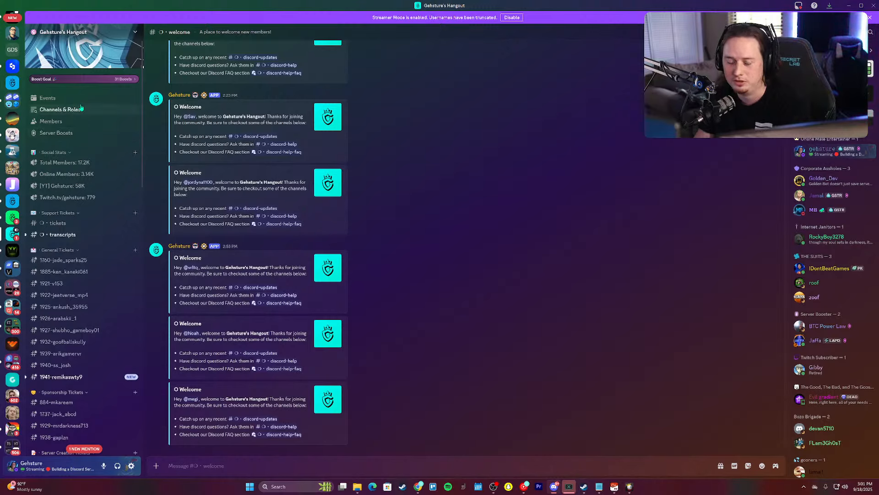
Step: Examine the welcome embed's member mention, greeting text and suggested channel links in Gehsture's Hangout
left_click_drag(174, 183, 216, 182)
left_click(213, 203)
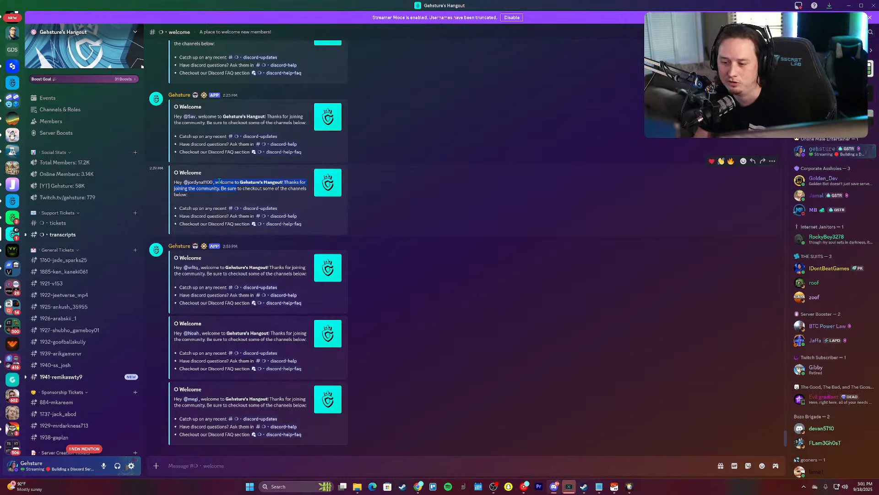
left_click(221, 196)
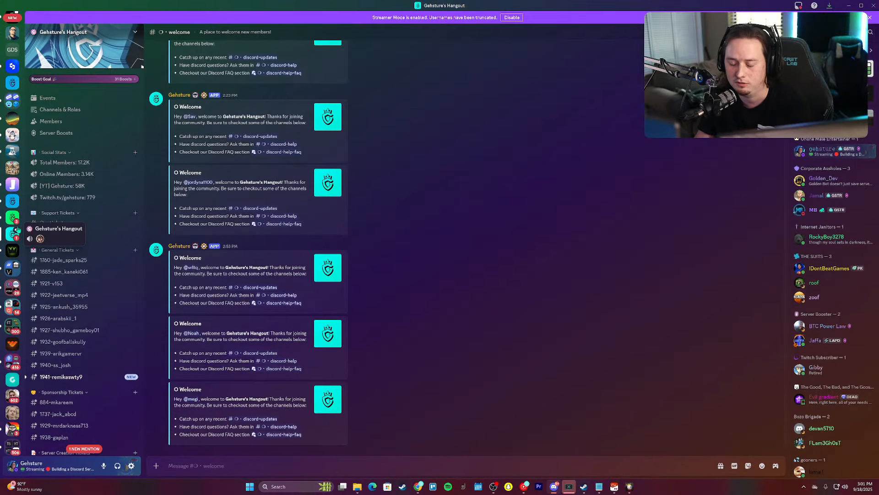
scroll(69, 220, "down", 3)
scroll(9, 220, "down", 2)
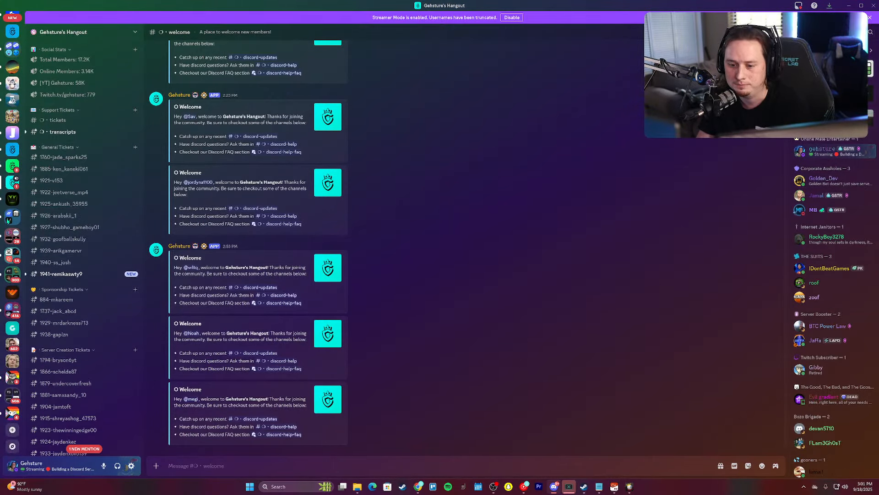
left_click_drag(175, 182, 208, 188)
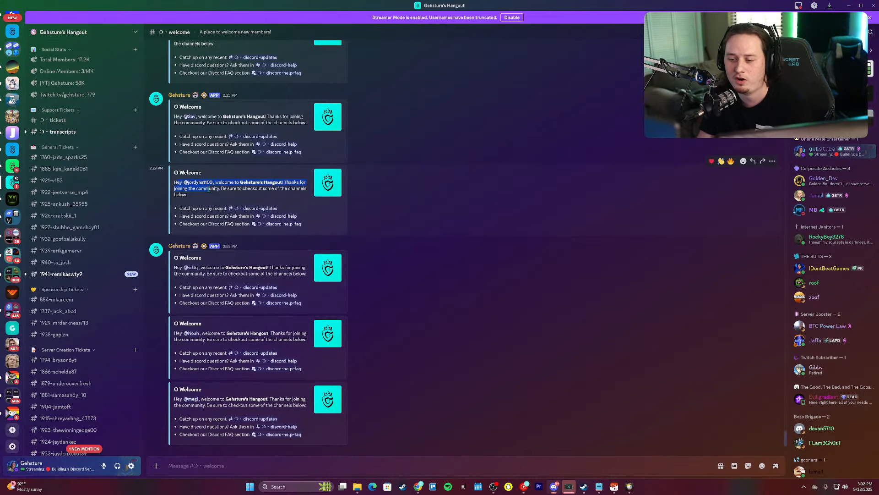
left_click(209, 188)
scroll(14, 137, "up", 3)
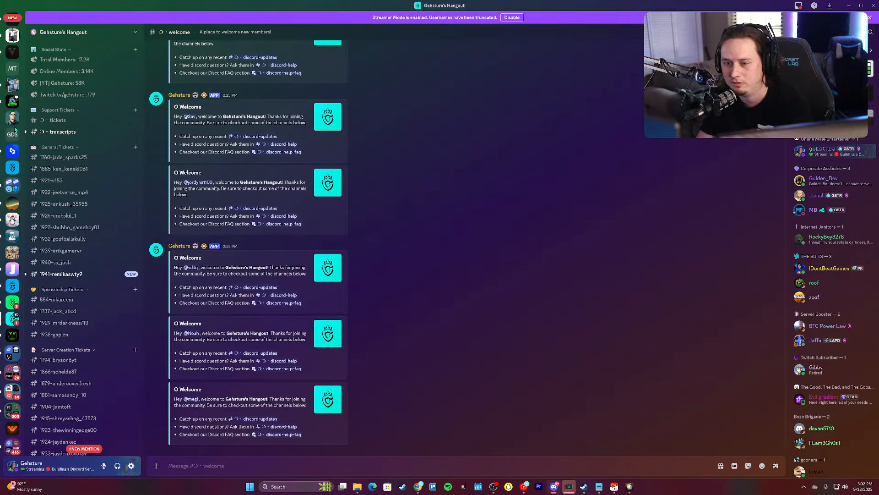
scroll(14, 131, "up", 3)
left_click_drag(181, 122, 248, 159)
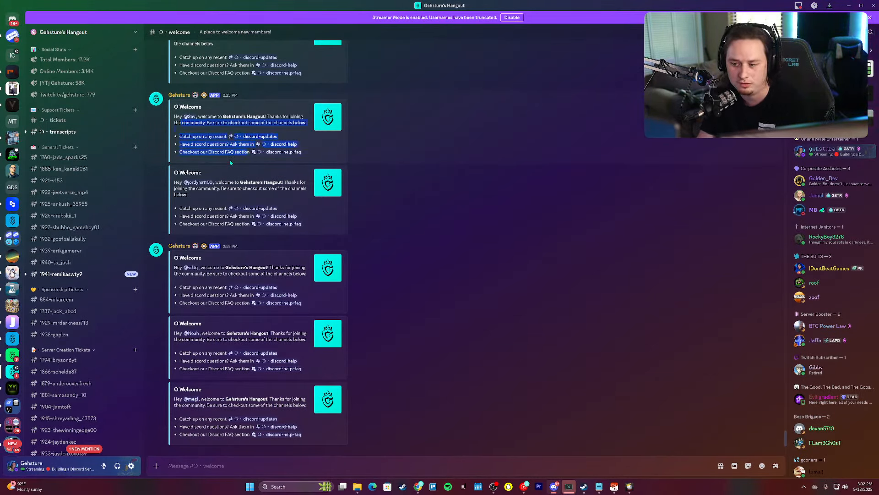
left_click(211, 144)
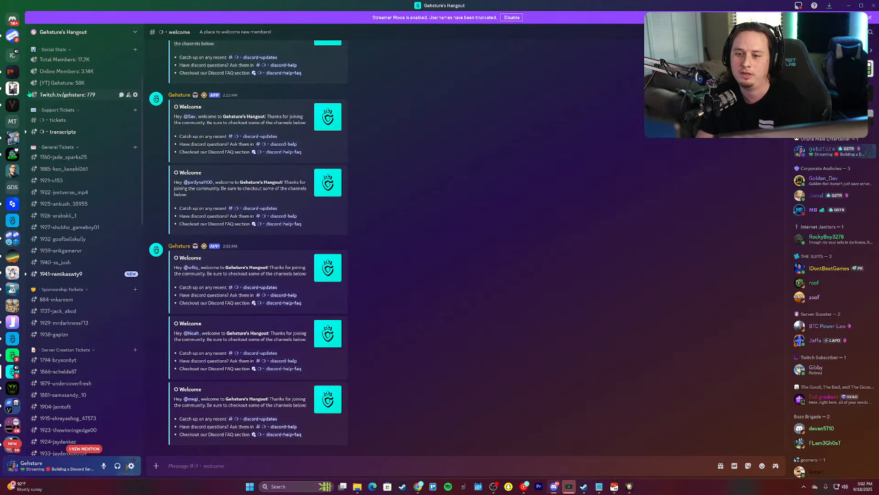
Step: Return to the IDontBeatGames Community server and view its welcome greetings and support channel
left_click(12, 55)
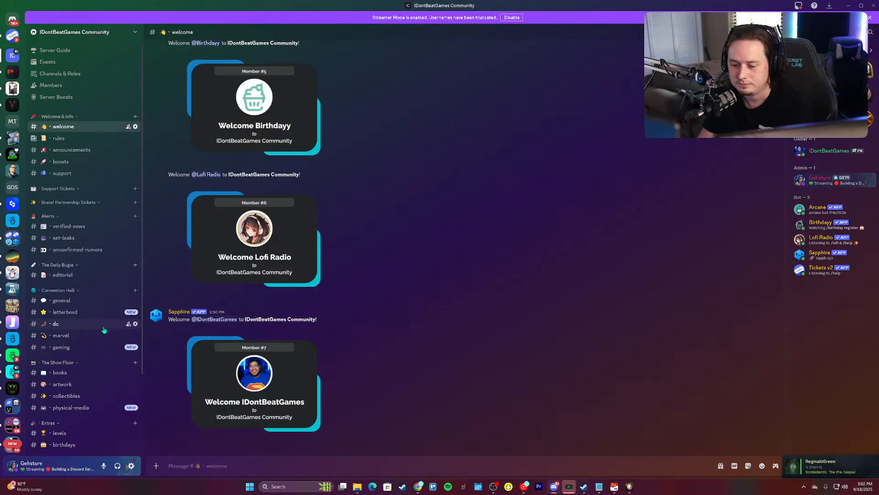
scroll(82, 326, "down", 3)
mouse_move(296, 319)
left_mouse_down()
mouse_move(171, 322)
mouse_move(292, 320)
left_mouse_up()
left_click(303, 322)
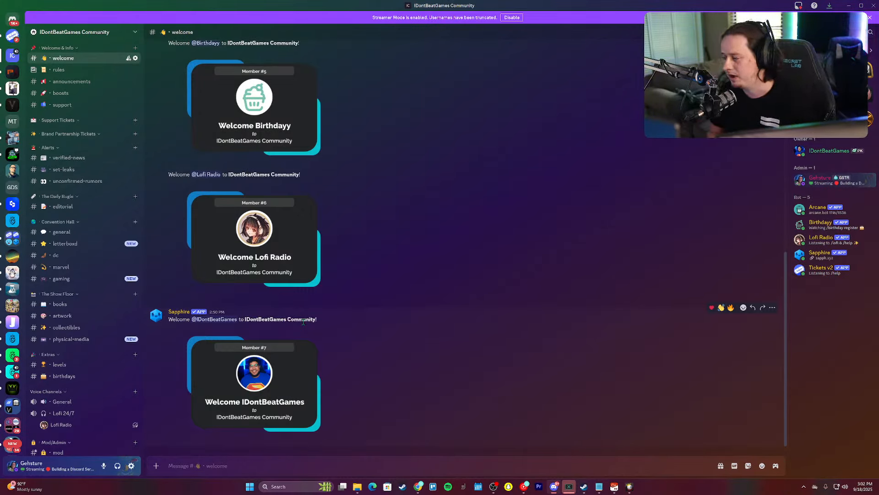
left_click(62, 105)
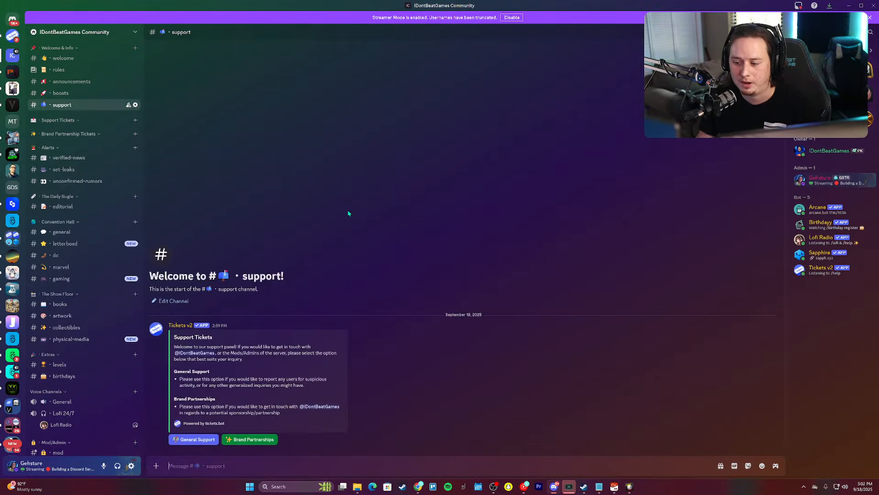
left_click_drag(174, 352, 245, 377)
left_click(256, 379)
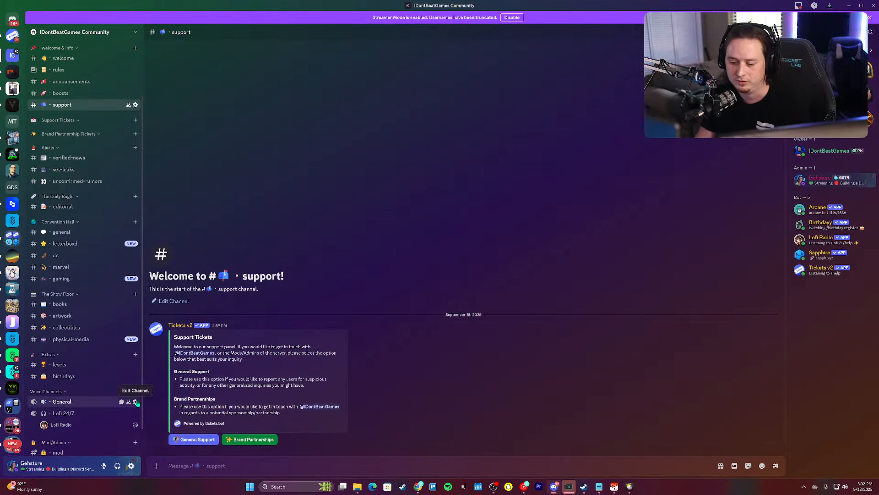
left_click(135, 401)
key("Escape")
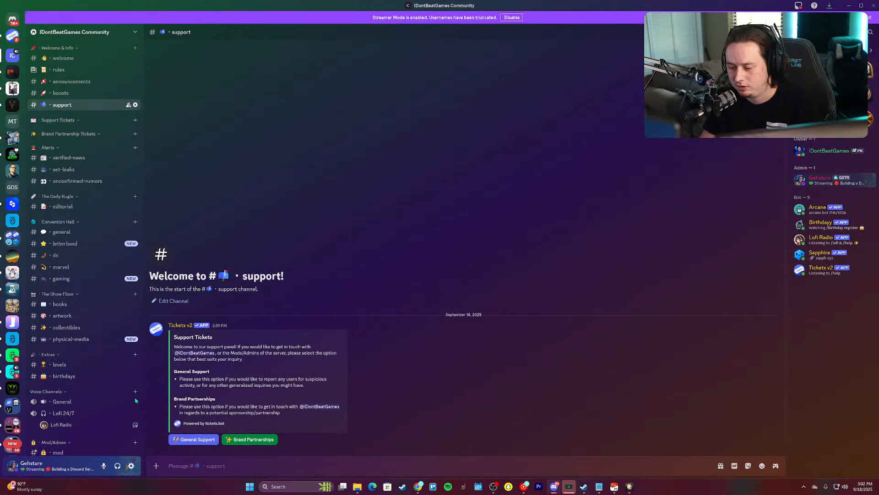
Step: Create a Stage channel named "🎙・Live Stage" in the Voice Channels category without adding any stage moderators
left_click(135, 392)
left_click(507, 299)
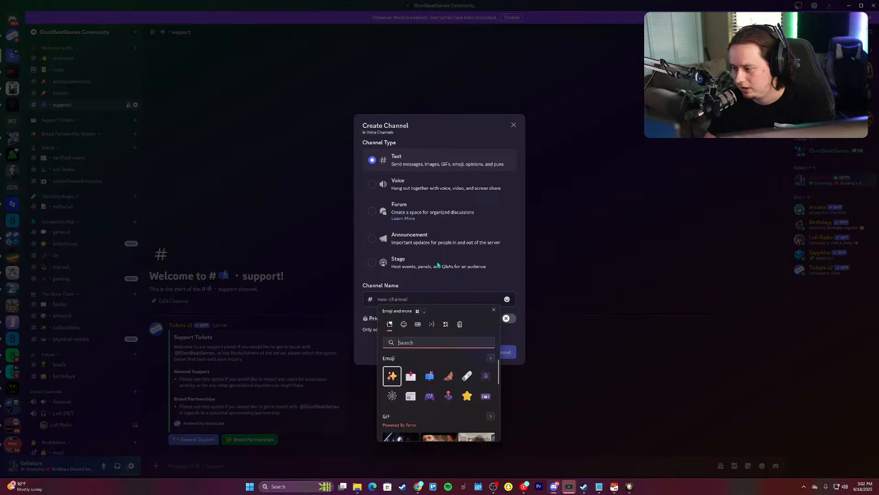
left_click(403, 262)
key("super+period")
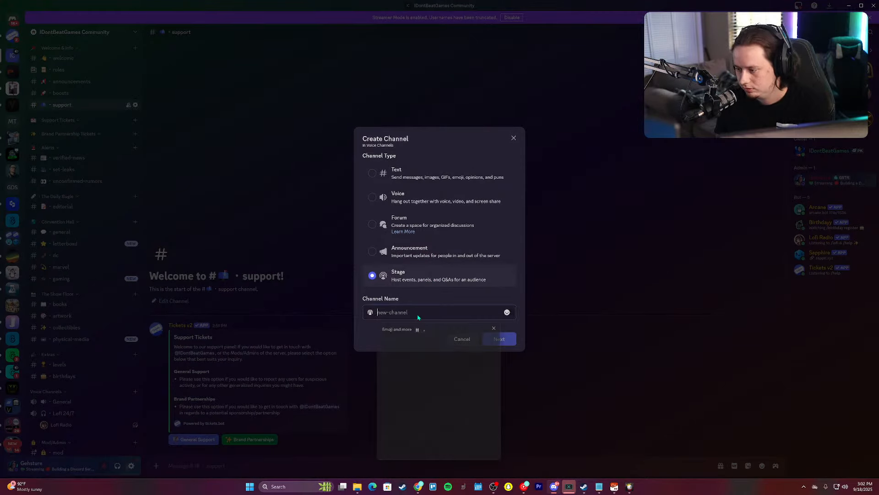
type("micro")
key("Right")
key("Return")
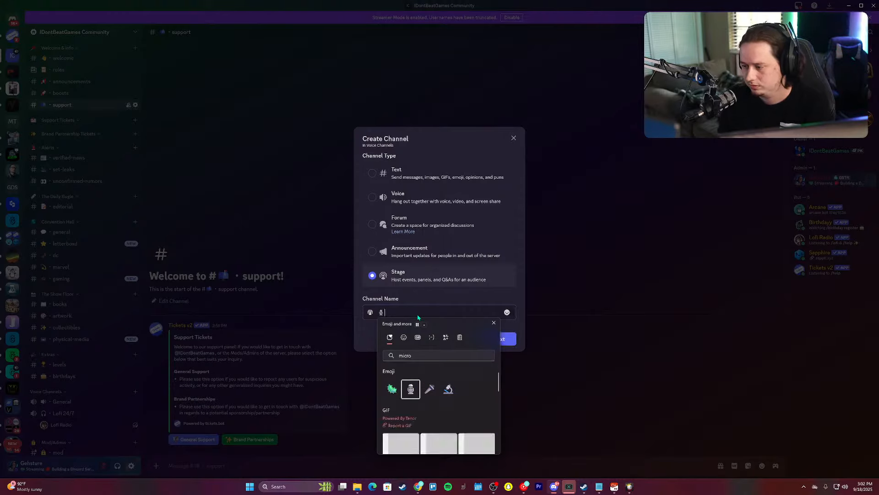
type("· Live Stage")
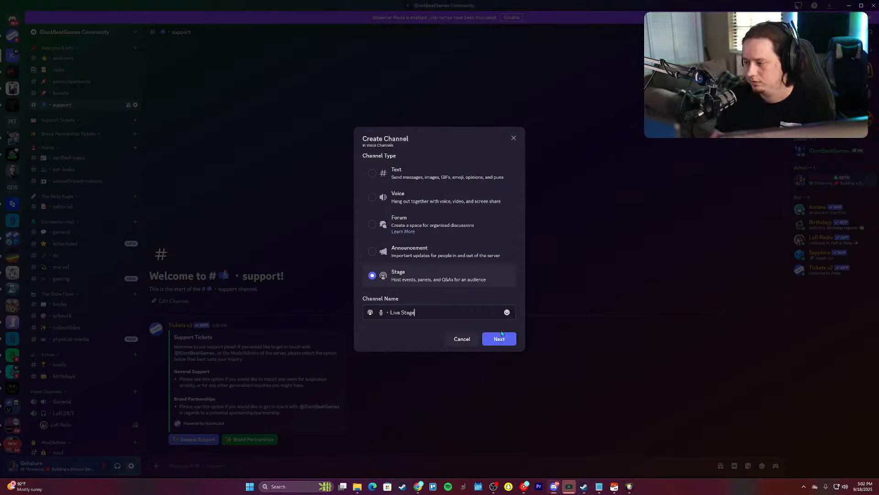
left_click(499, 338)
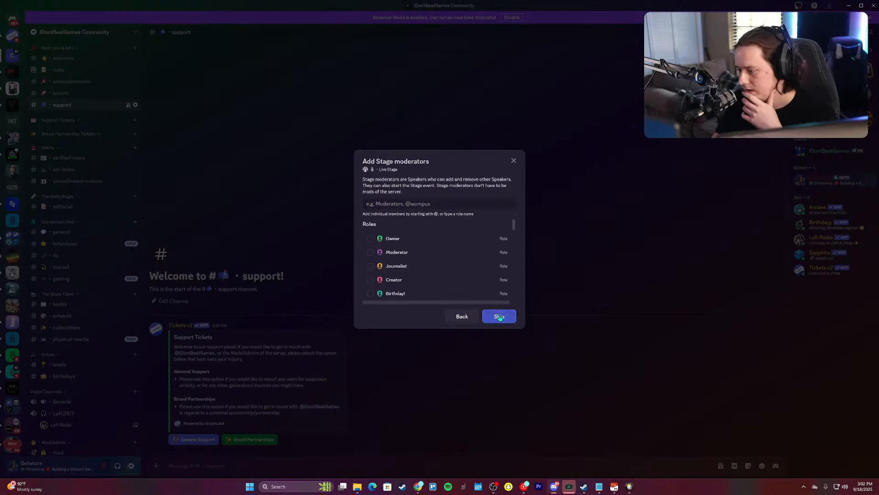
left_click(499, 316)
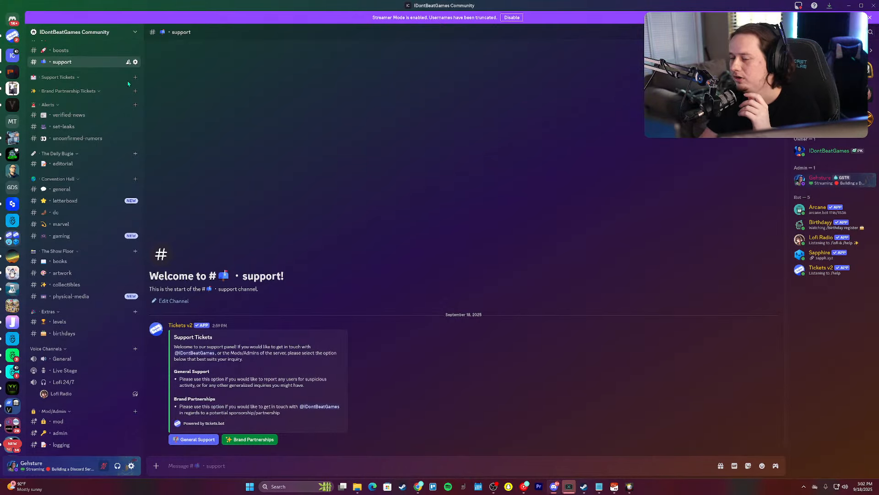
Step: View the Tickets v2 direct messages with the closed-ticket notices and return to the community server's support channel
left_click(13, 35)
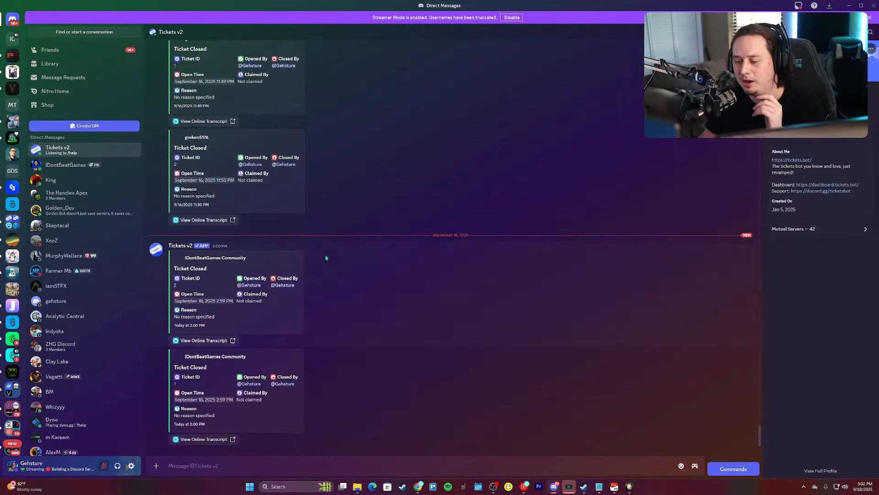
key("alt+Left")
scroll(119, 232, "up", 3)
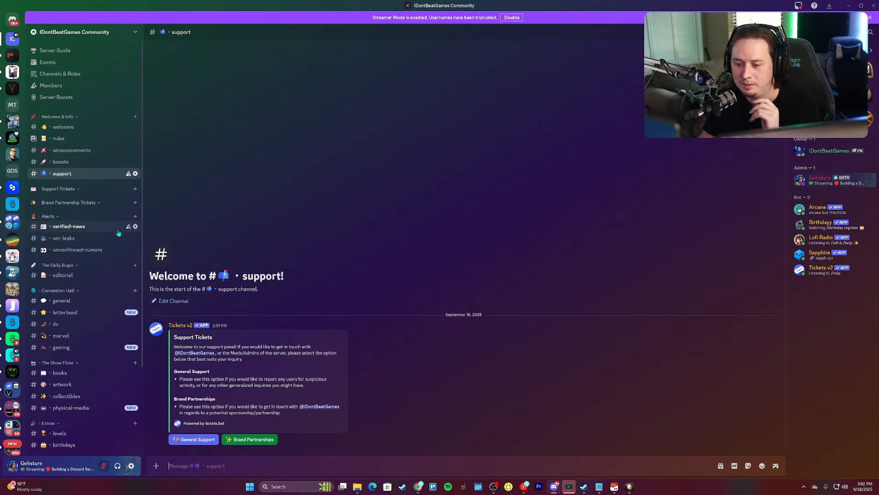
Step: Review the server's channel list and view the welcome, boosts and rules channels
scroll(119, 232, "down", 3)
scroll(119, 233, "up", 3)
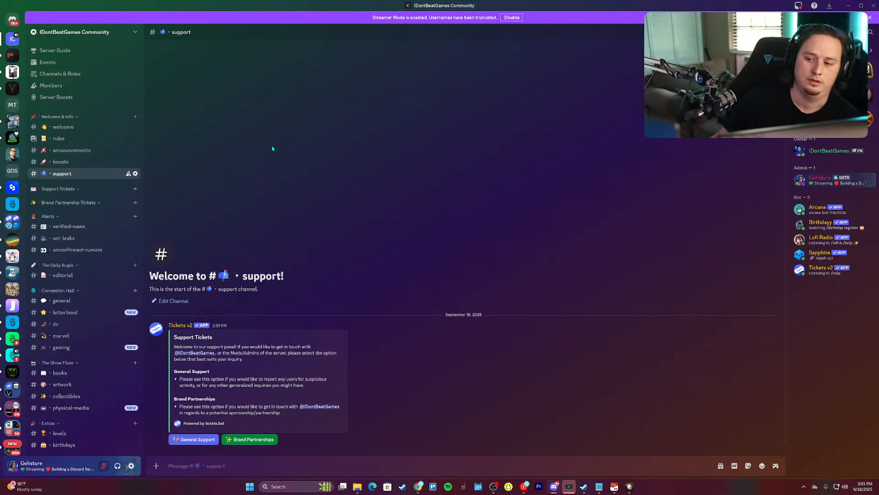
scroll(85, 217, "down", 3)
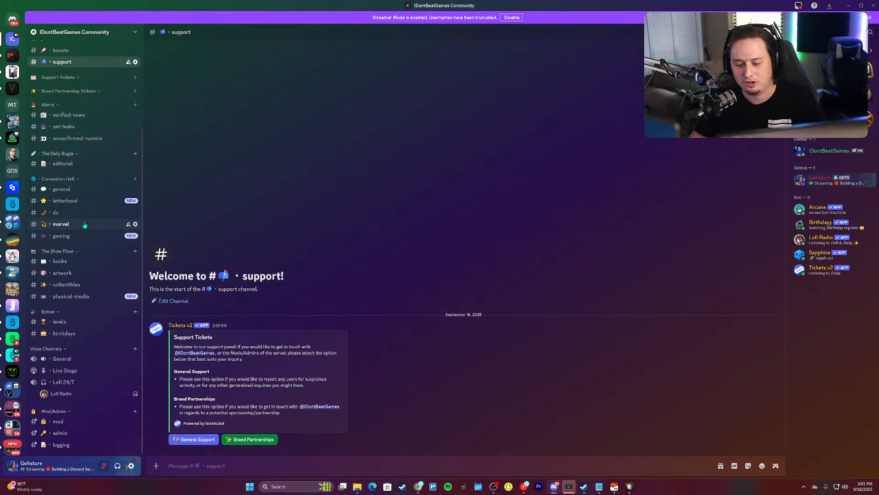
scroll(80, 162, "up", 3)
left_click(63, 127)
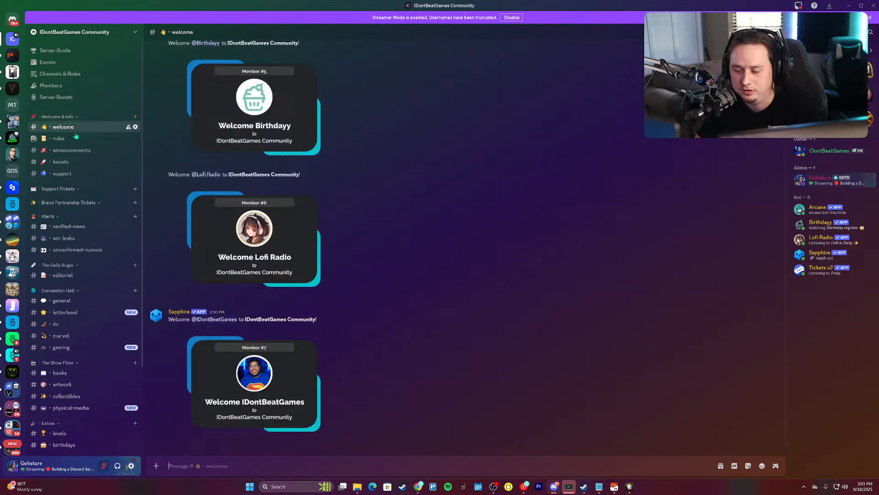
left_click(58, 138)
scroll(67, 85, "down", 2)
left_click(60, 92)
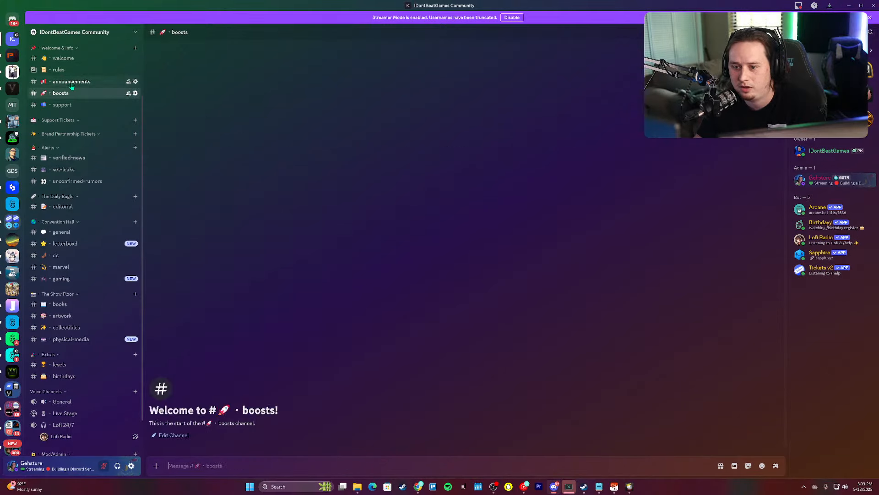
left_click(58, 70)
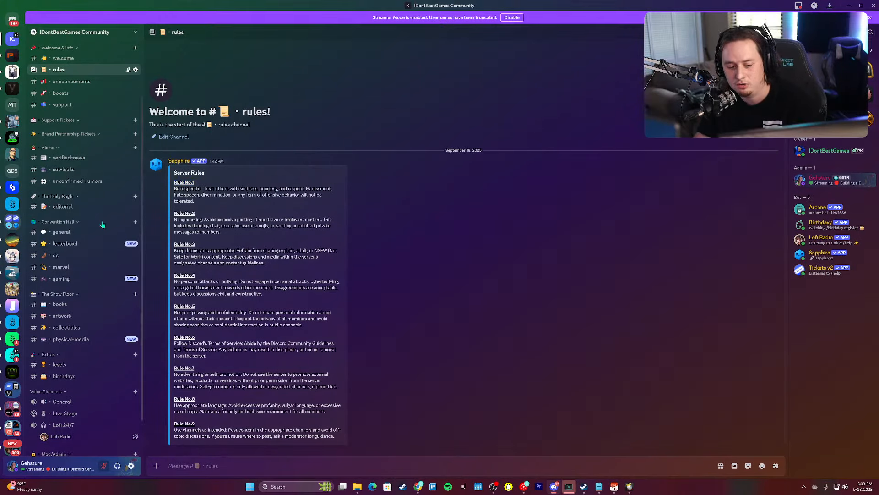
Step: Read through the rules channel in Gehsture's Hangout and return to the IDontBeatGames Community server
left_click(12, 355)
scroll(69, 289, "down", 6)
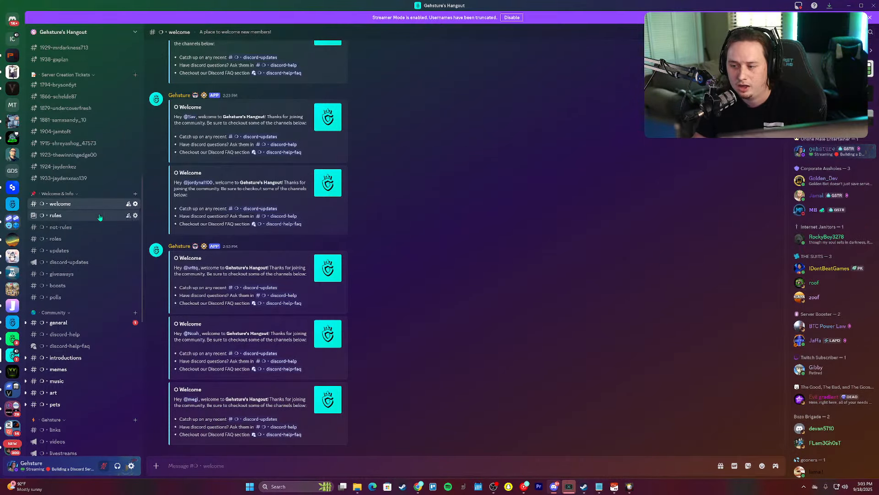
left_click(56, 216)
scroll(328, 251, "up", 9)
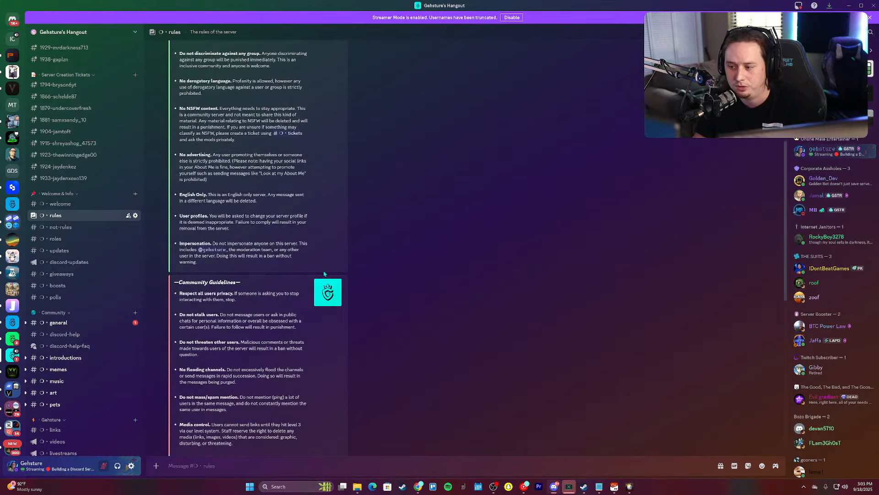
scroll(328, 251, "down", 9)
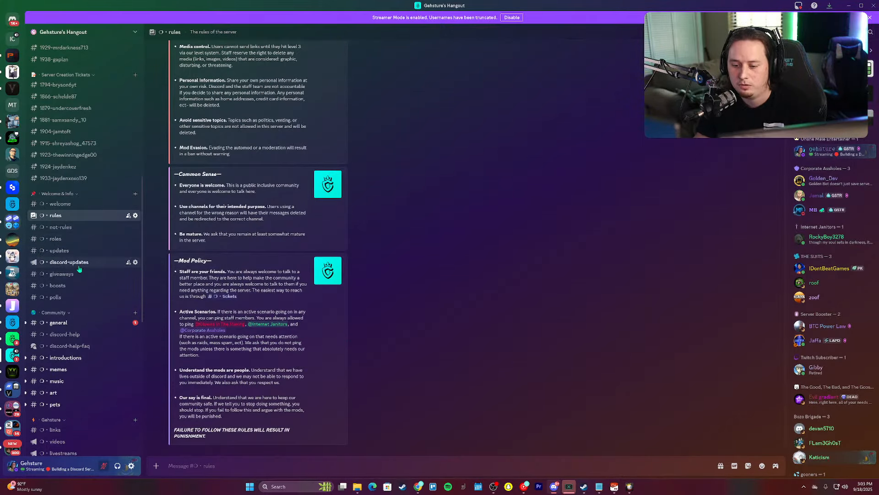
key("alt+Left")
key("alt+Left")
Step: Duplicate the boosts channel as "🔗・links" in the Welcome & Info category
right_click(73, 94)
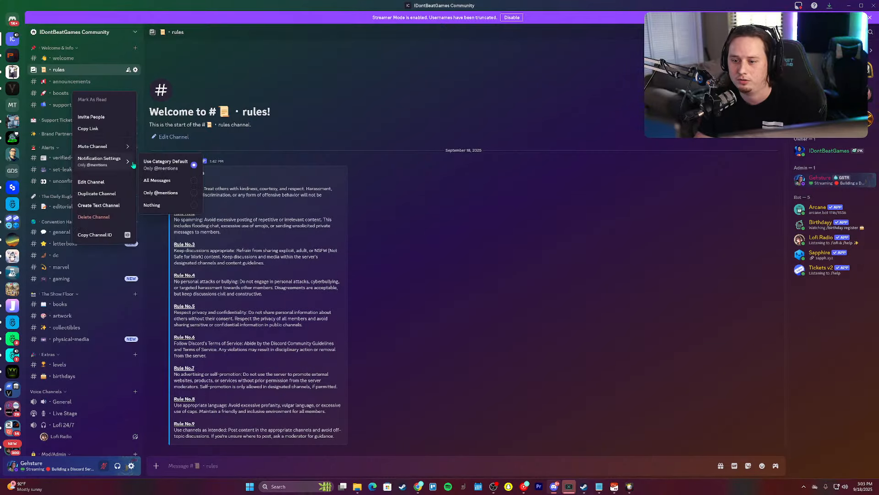
left_click(91, 192)
key("End")
key("ctrl+BackSpace")
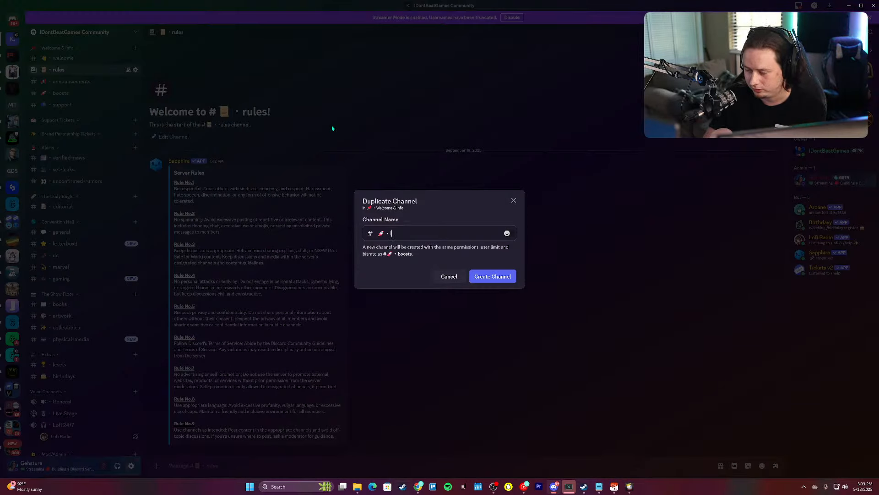
type("links")
key("Left")
key("Left")
key("Left")
key("Left")
key("Left")
key("Left")
key("ctrl+e")
type("link")
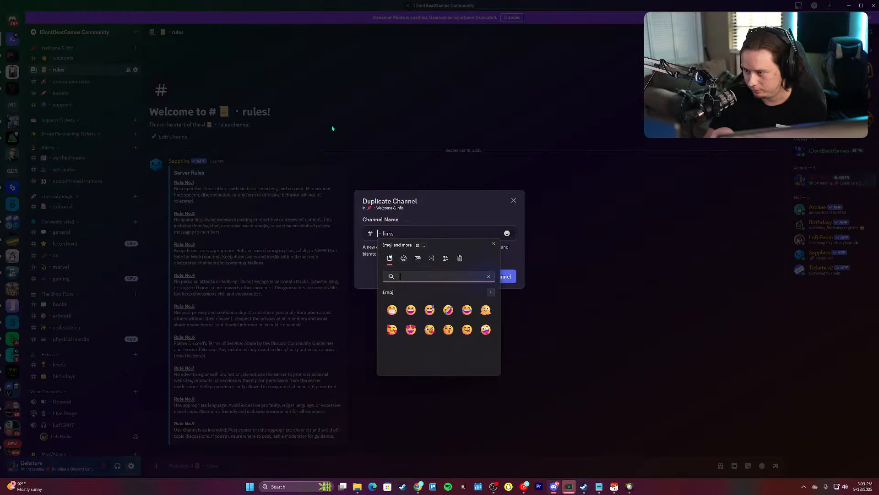
key("Return")
key("Return")
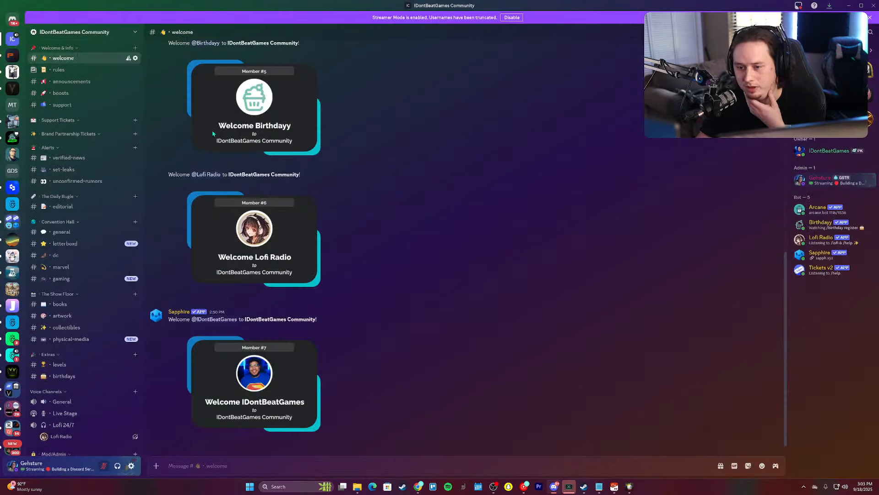
Step: Move the links channel between announcements and boosts, and open it
scroll(59, 117, "up", 1)
left_click_drag(58, 151, 58, 127)
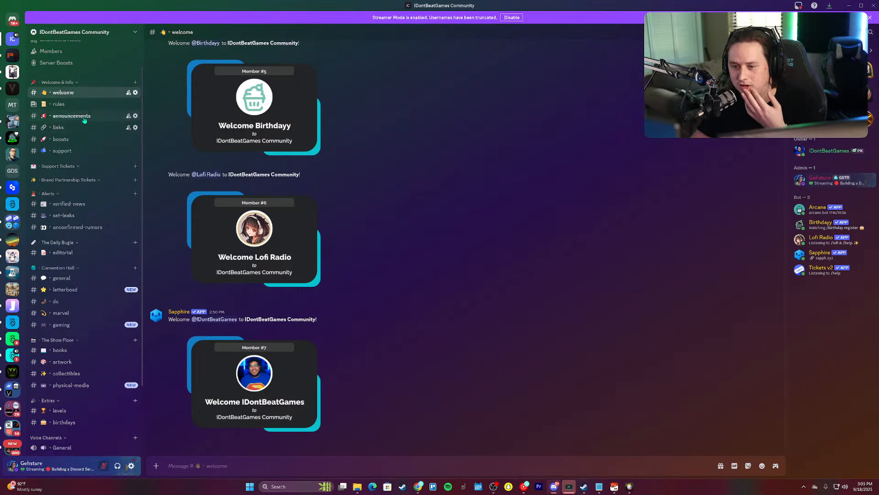
left_click(59, 127)
scroll(120, 252, "down", 2)
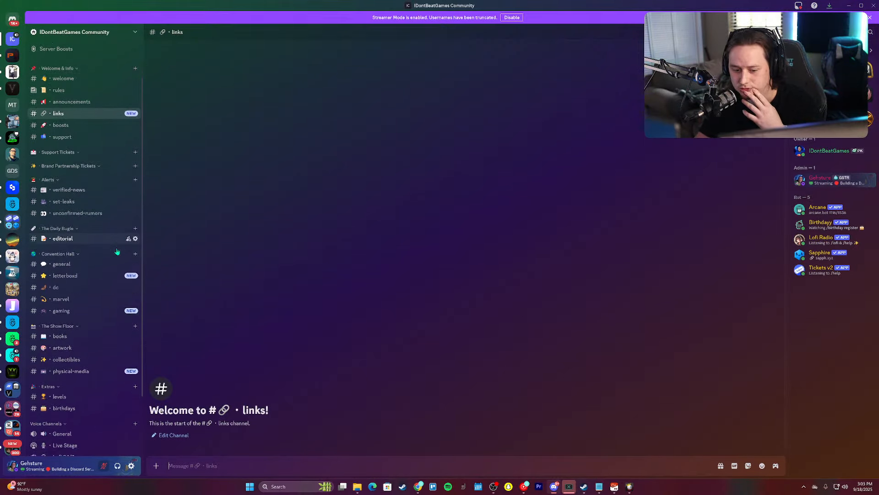
scroll(118, 253, "up", 2)
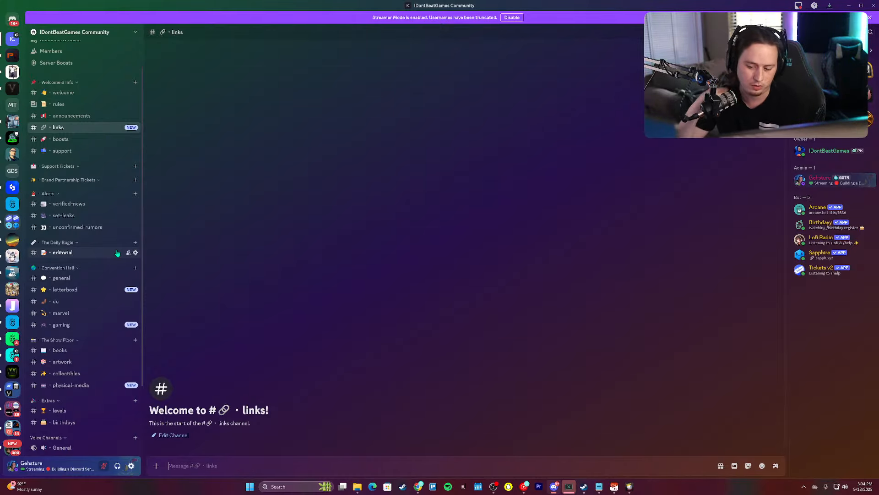
right_click(62, 268)
mouse_move(90, 332)
left_click(80, 362)
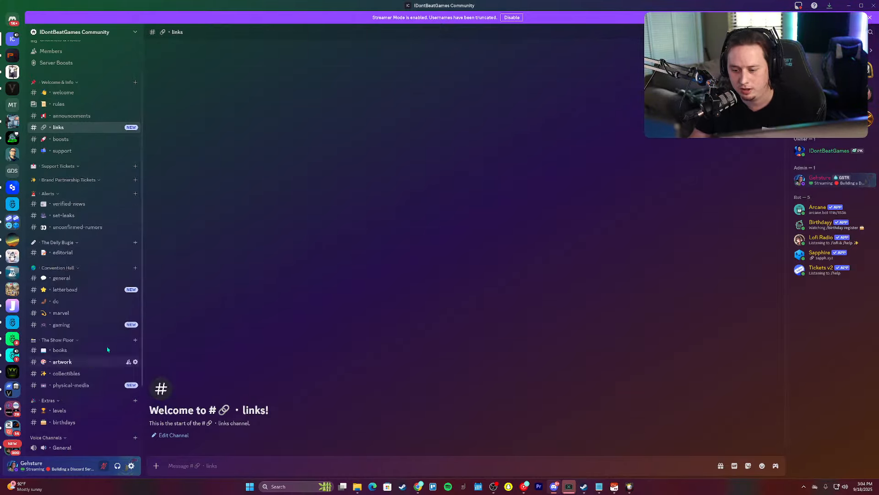
key("Escape")
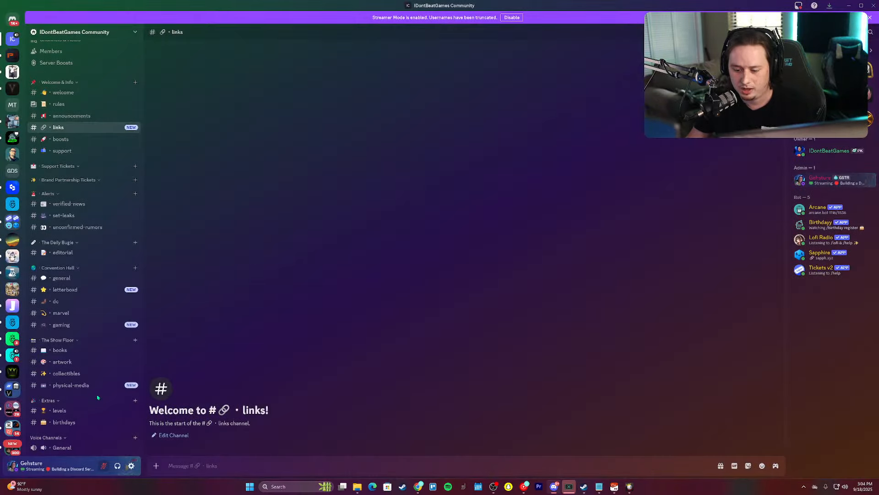
Step: Add the loud speaker emoji 🔊 to the front of the Voice Channels category name and save the change
scroll(60, 403, "down", 2)
right_click(55, 403)
left_click(77, 435)
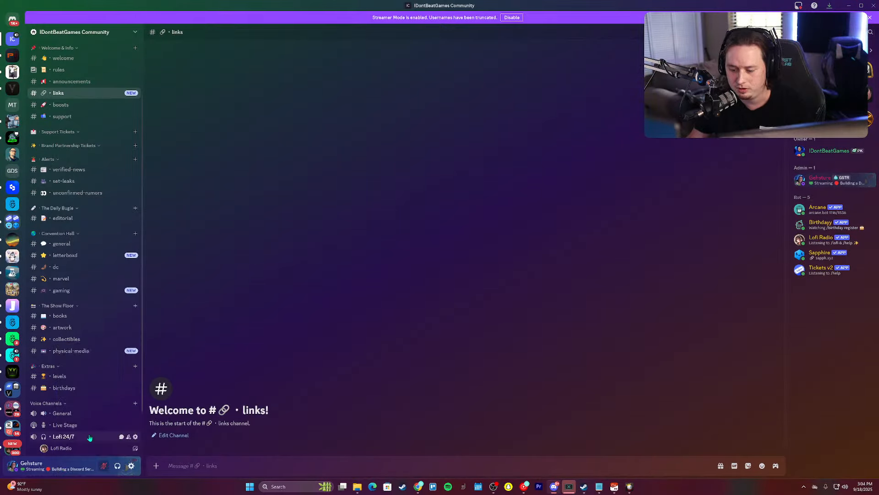
key("ctrl+e")
type("speak")
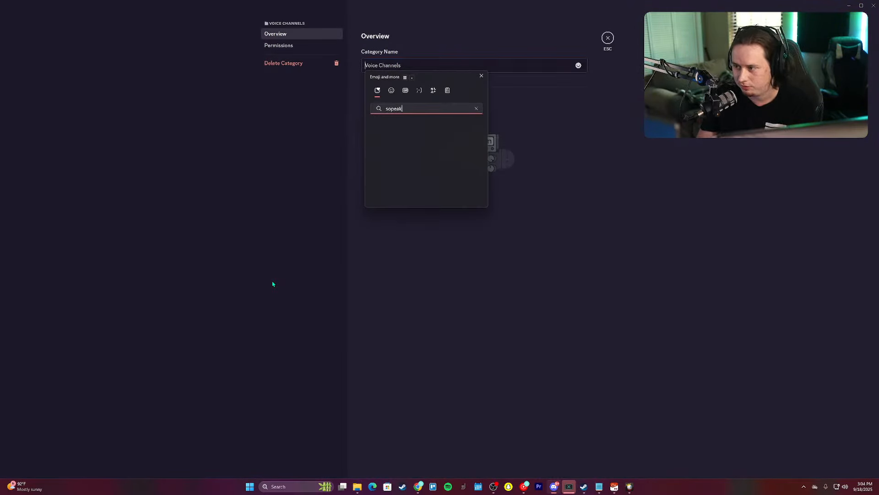
key("Right")
key("Right")
key("Right")
key("Right")
key("Right")
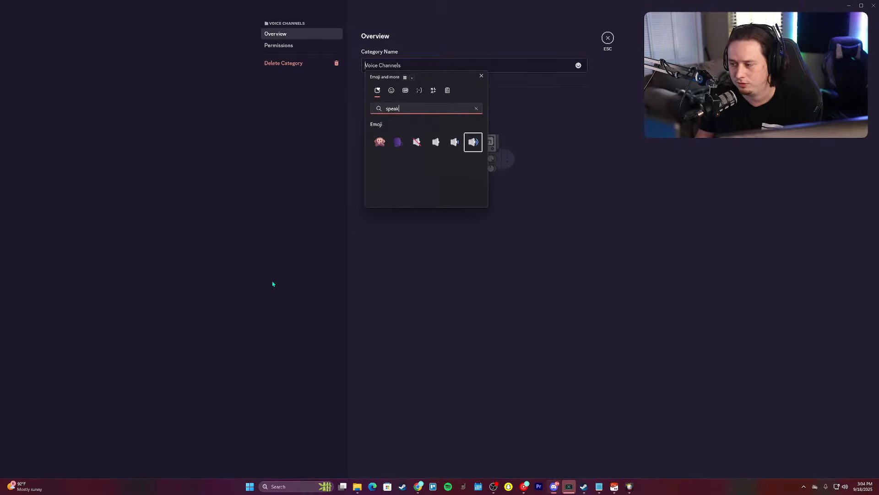
key("Return")
key("Escape")
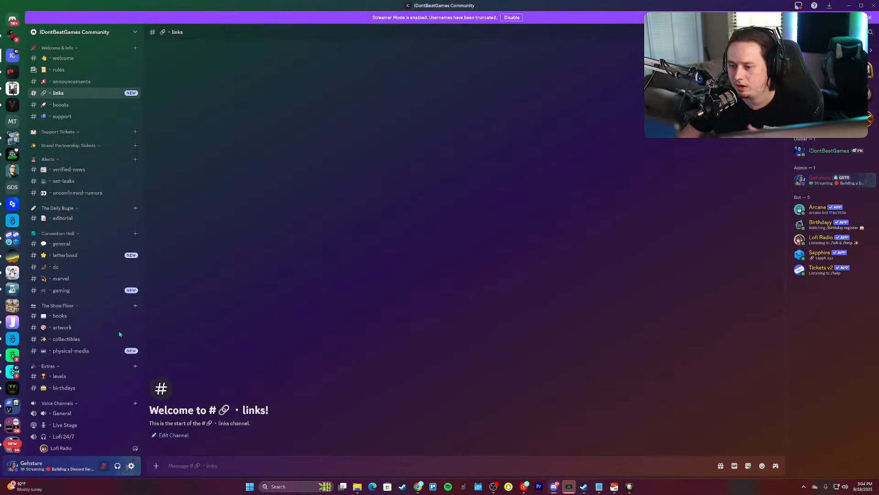